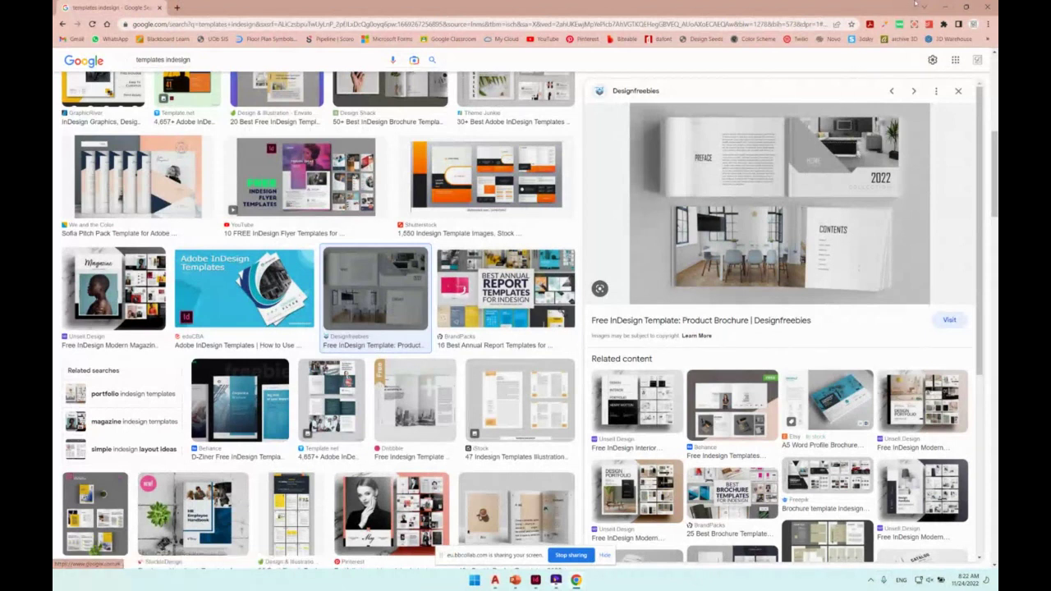
Switch to InDesign, open the 210601 - design submission document from the recent files and look through its opening pages.
click(941, 8)
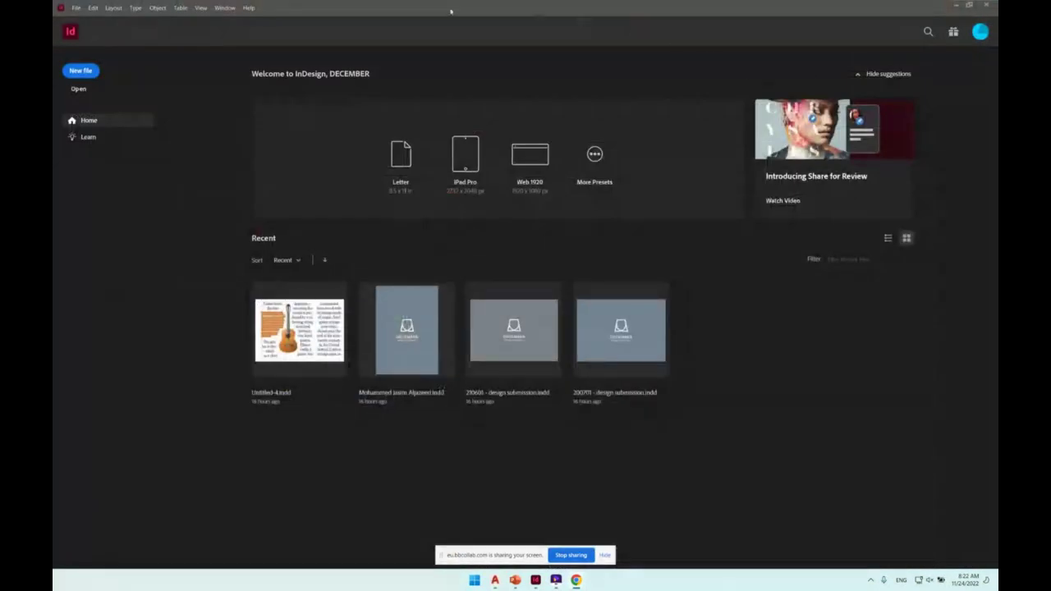
click(522, 316)
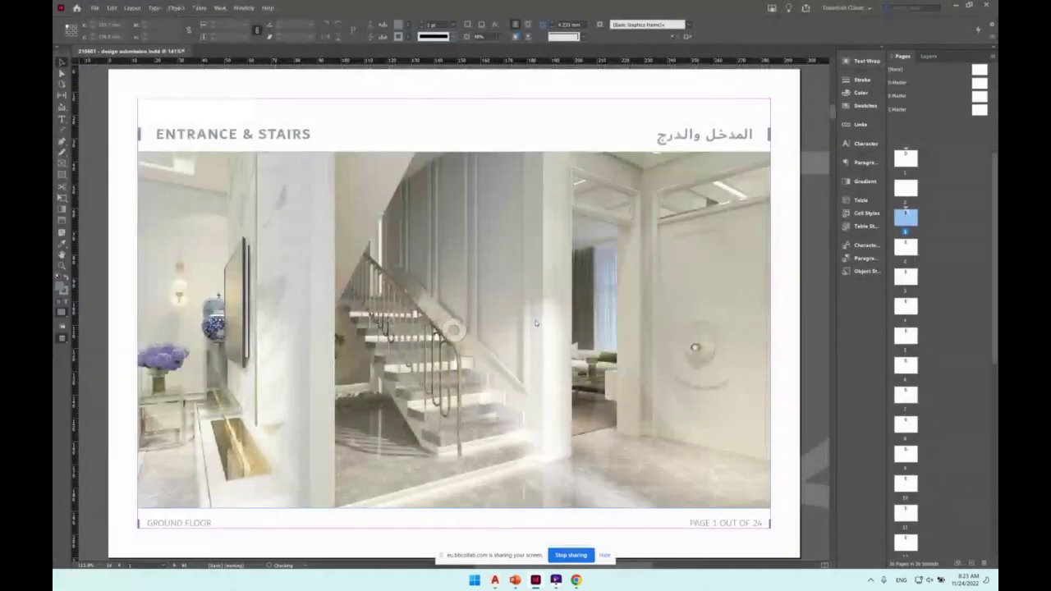
scroll(577, 268, up, 10)
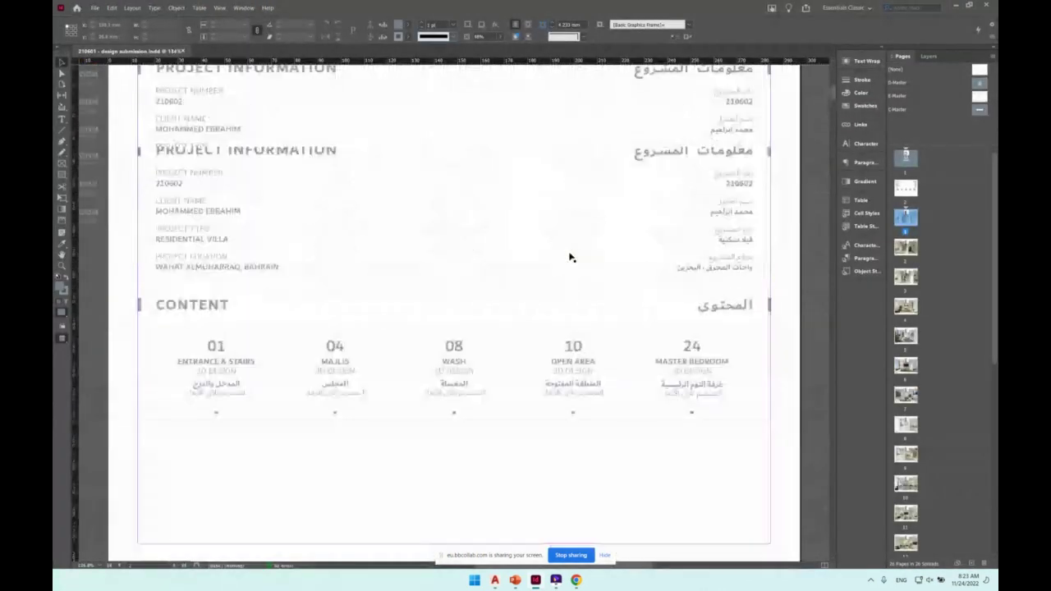
scroll(571, 257, down, 2)
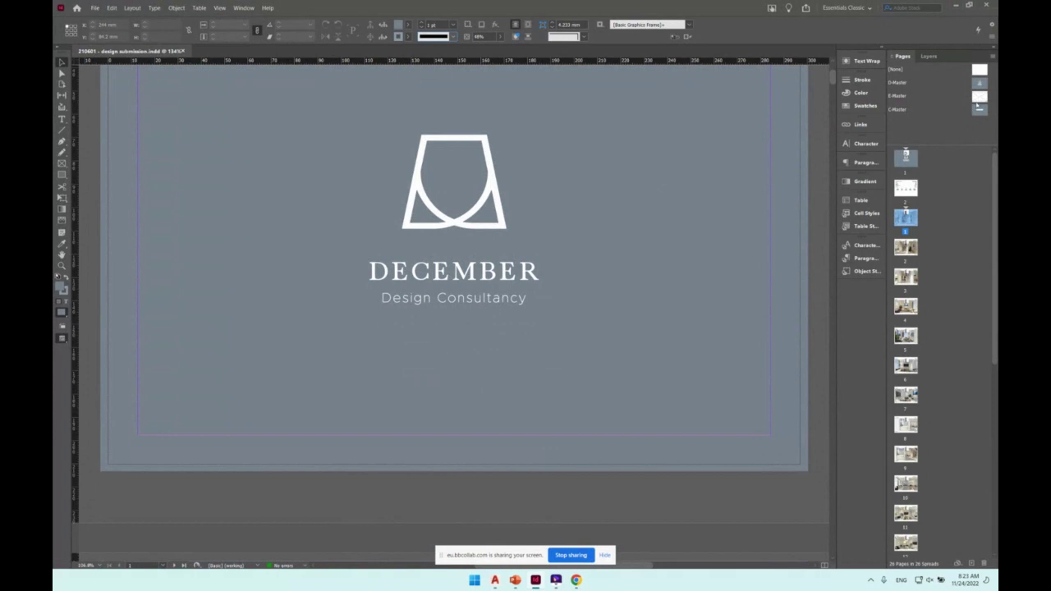
Open the E-Master page and inspect its placeholder frames and page-number text frame.
double_click(978, 97)
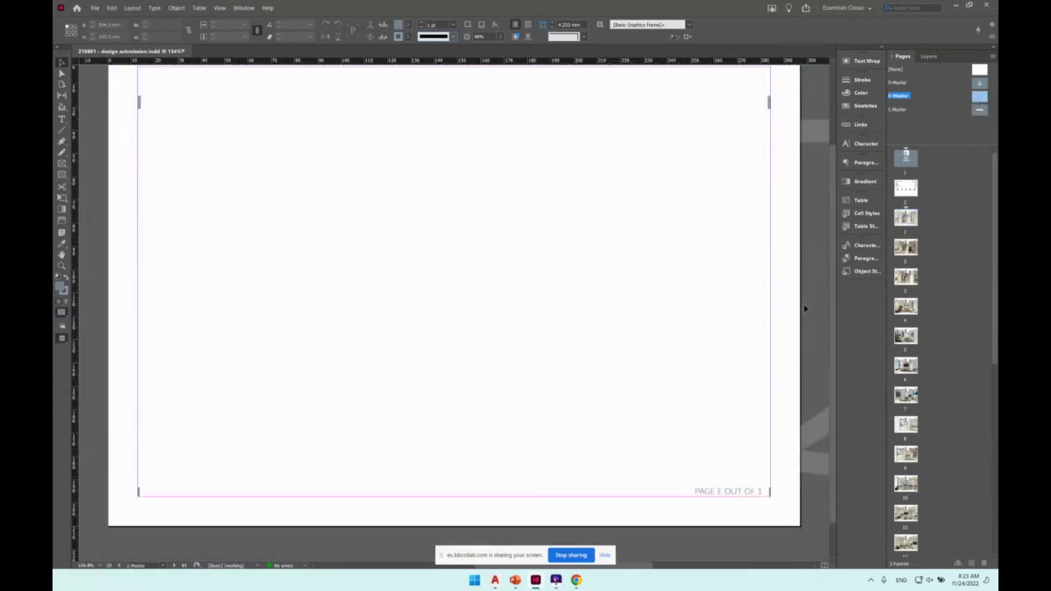
click(704, 134)
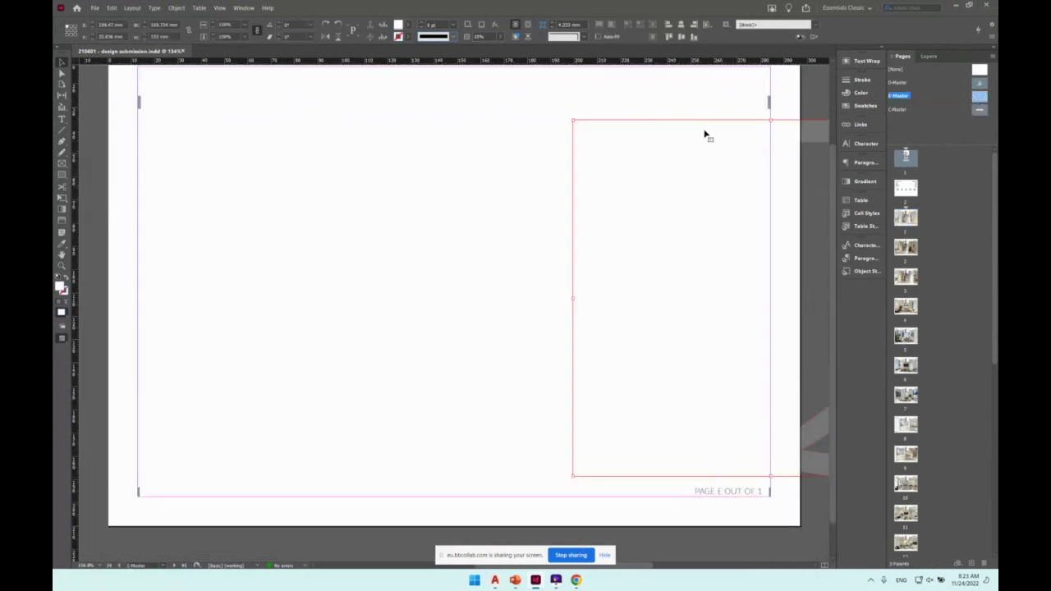
click(275, 127)
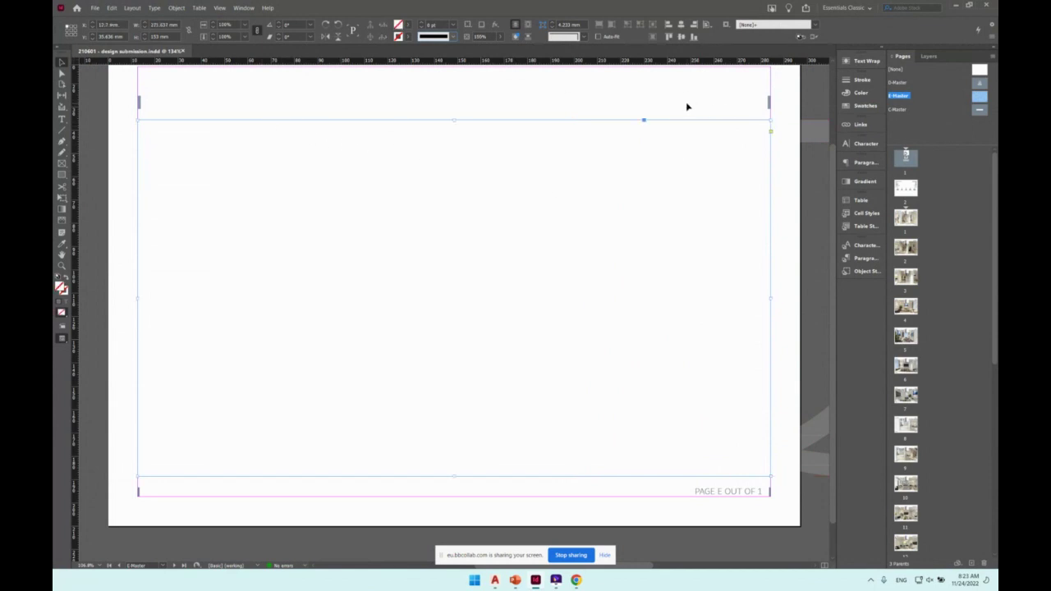
click(722, 491)
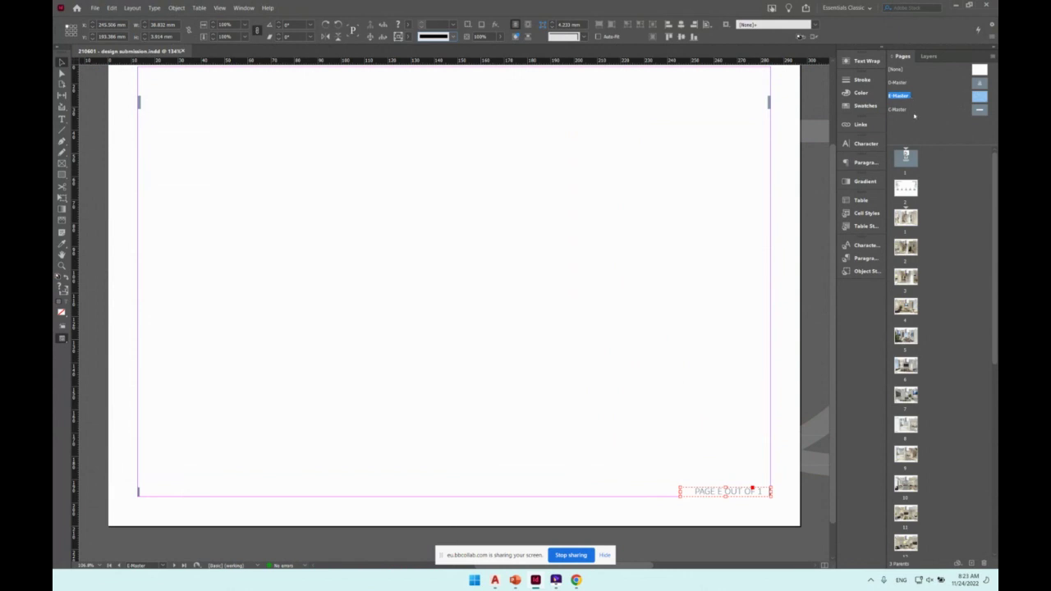
View pages 3, 4 and 5 of the design submission built on the master, and close the document.
double_click(906, 277)
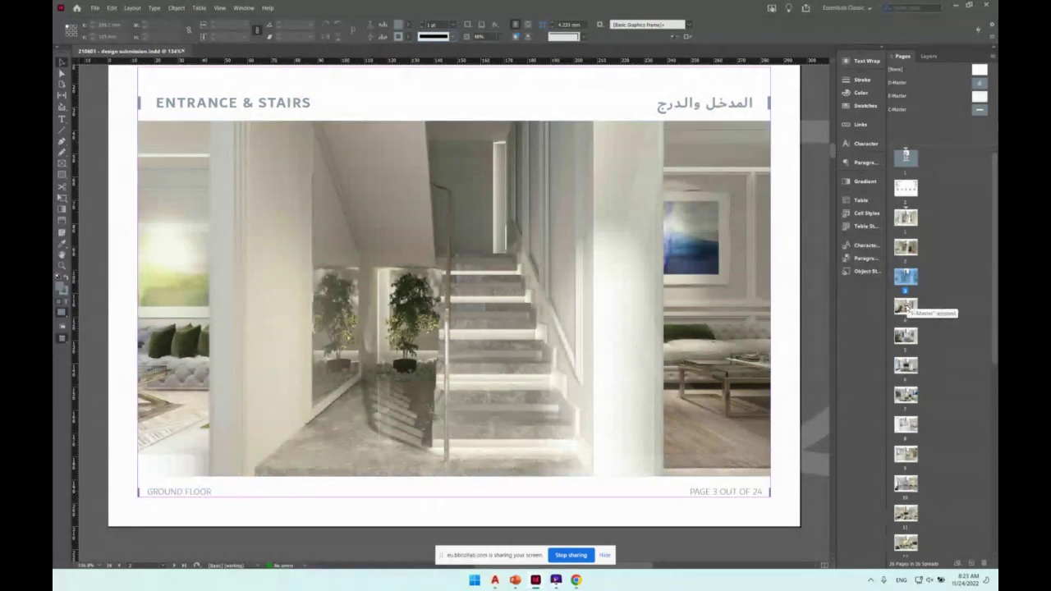
double_click(906, 305)
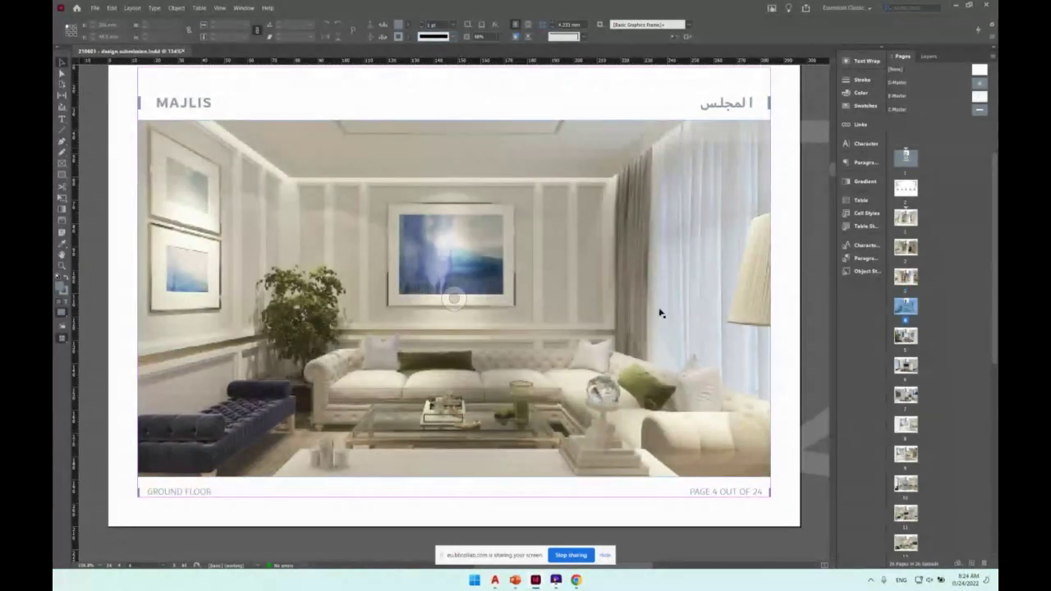
double_click(906, 335)
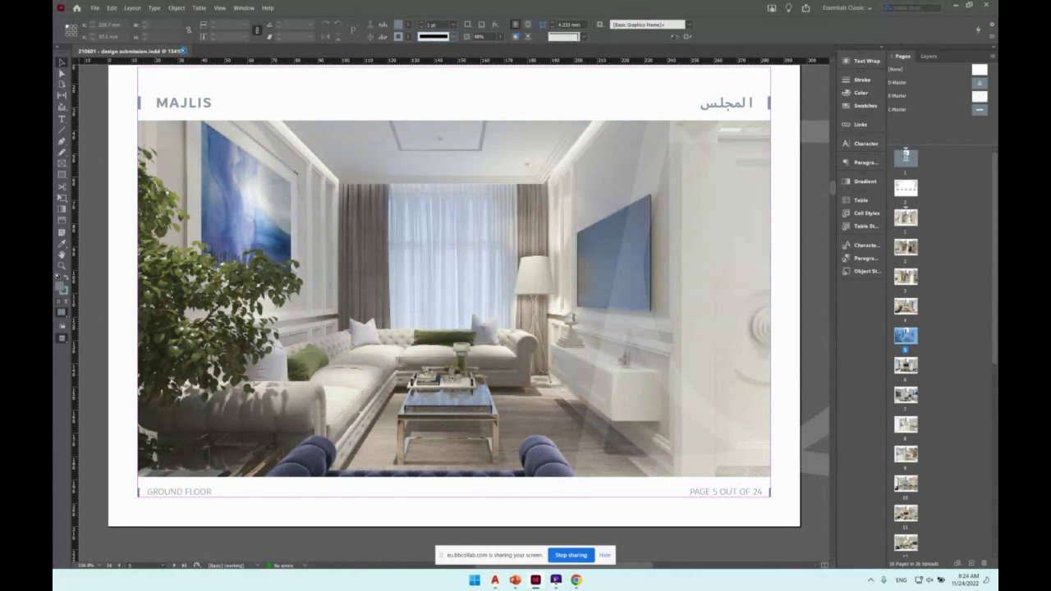
click(183, 51)
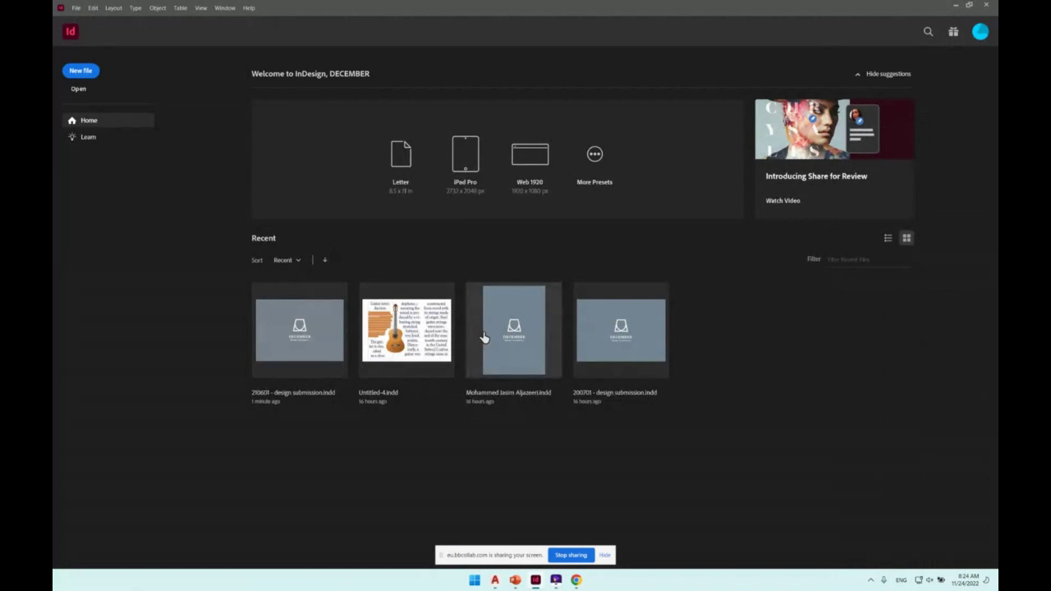
Open the recent portrait client contract, dismissing the missing-link warning, and examine it from the final terms back to the project information.
click(510, 335)
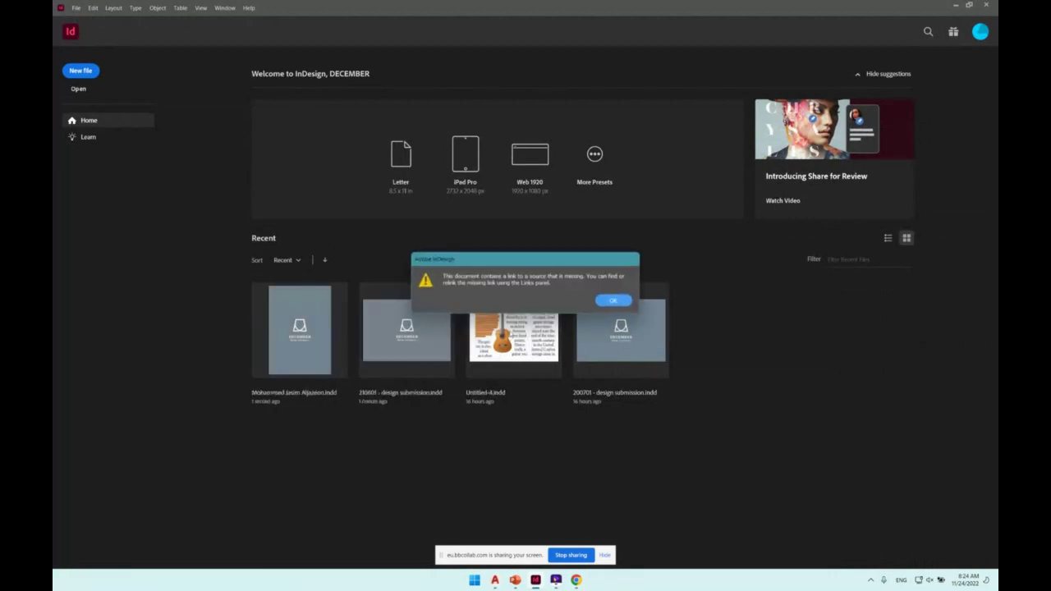
click(613, 300)
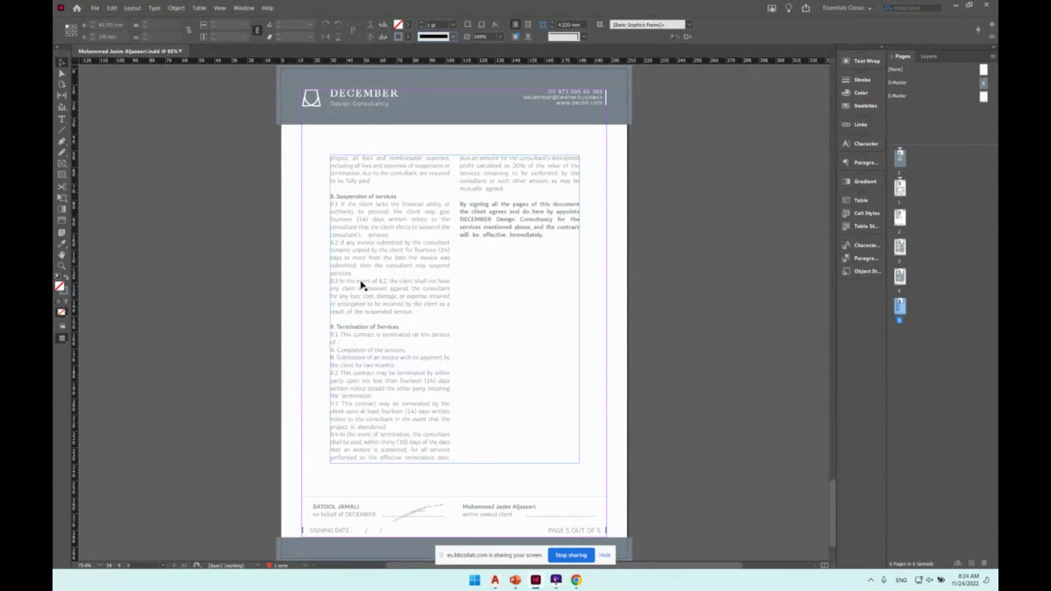
scroll(462, 207, up, 5)
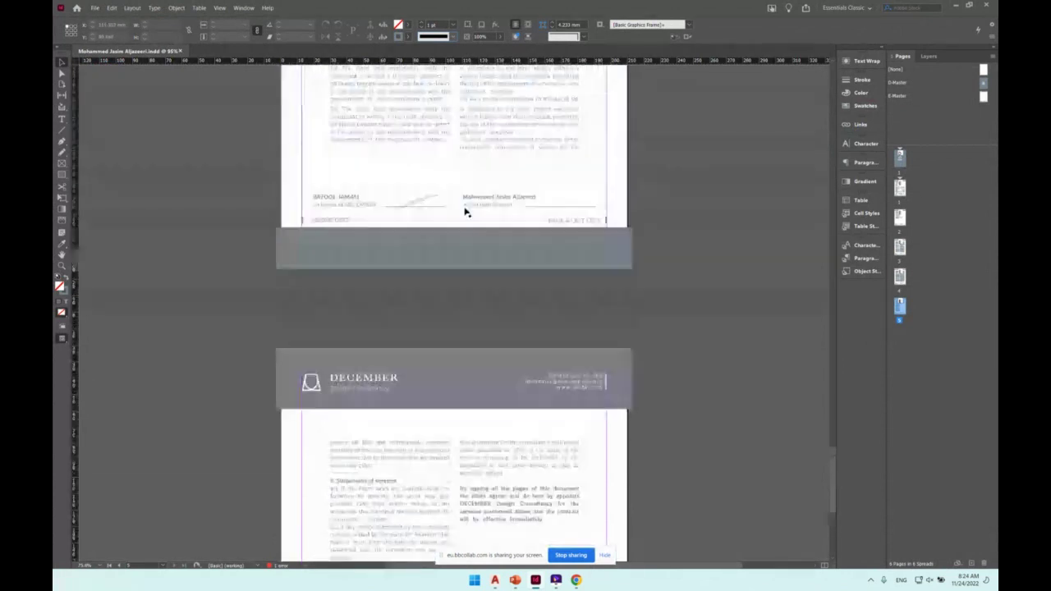
scroll(464, 212, up, 7)
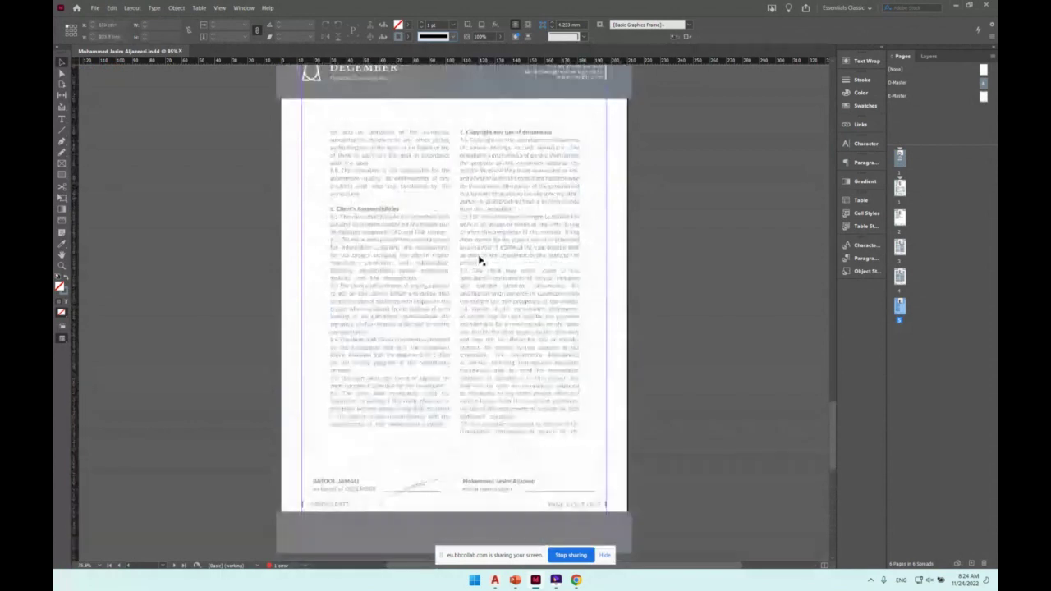
scroll(480, 259, up, 8)
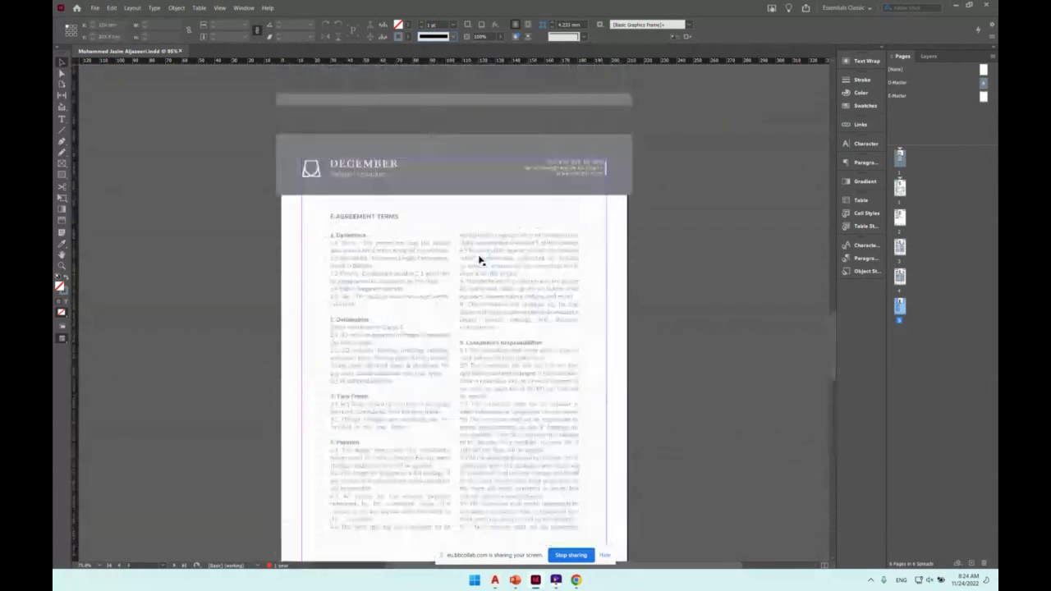
alt+scroll(542, 262, up, 4)
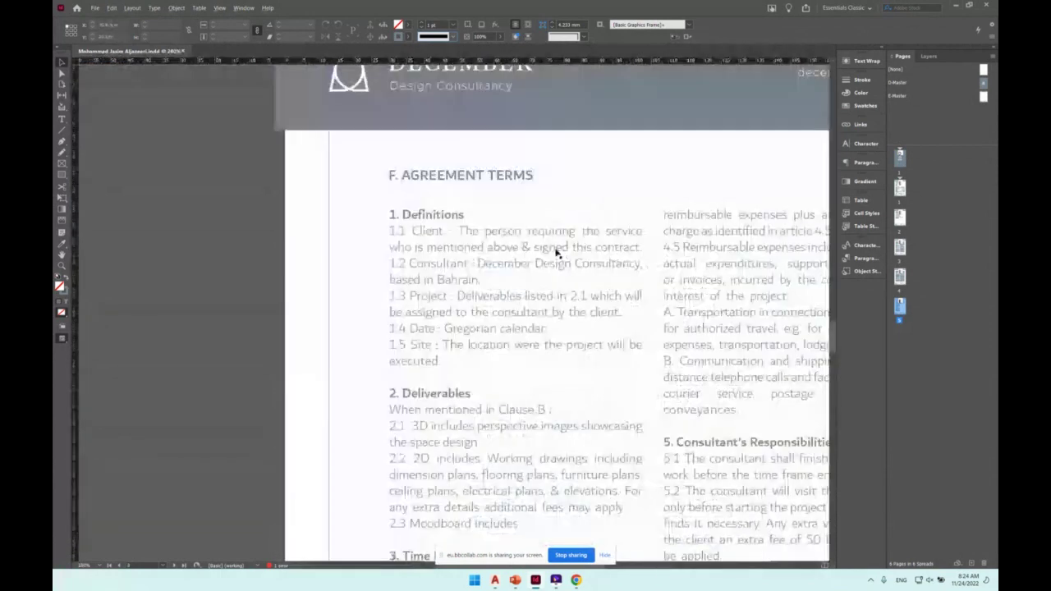
scroll(546, 258, down, 10)
scroll(556, 254, up, 15)
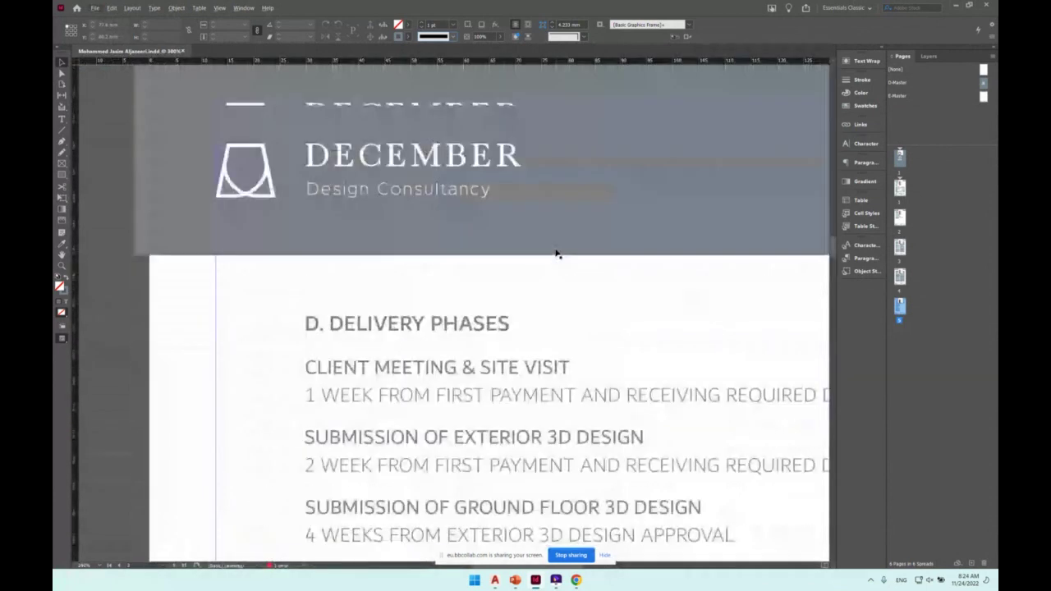
scroll(556, 254, up, 20)
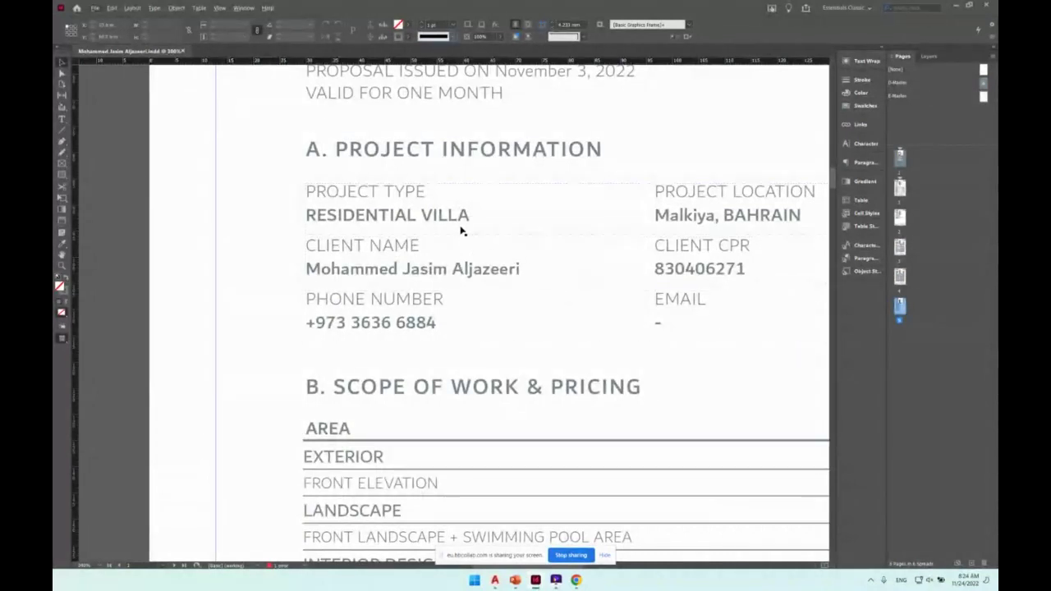
Review the contract's scope of work, delivery phases, required documents and agreement terms, and close the document.
scroll(388, 261, down, 1)
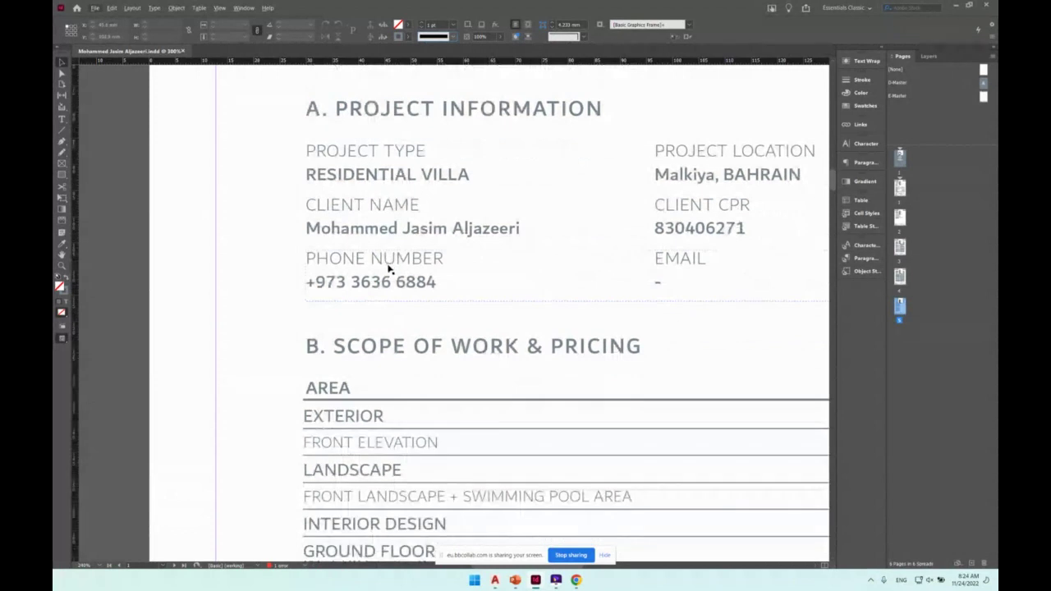
scroll(390, 269, down, 10)
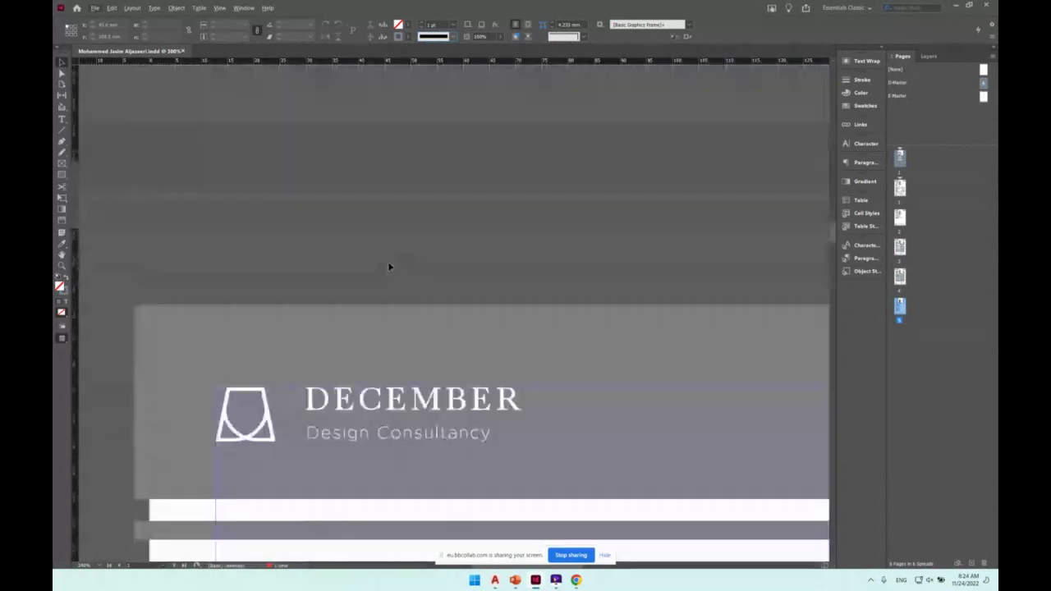
scroll(390, 266, down, 8)
scroll(389, 263, down, 1)
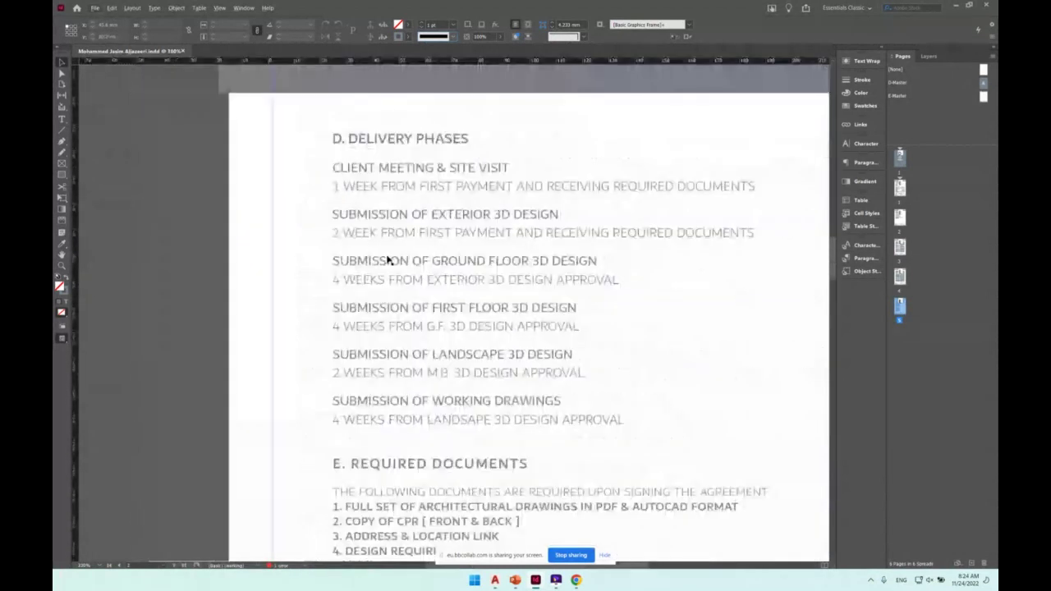
scroll(389, 261, down, 1)
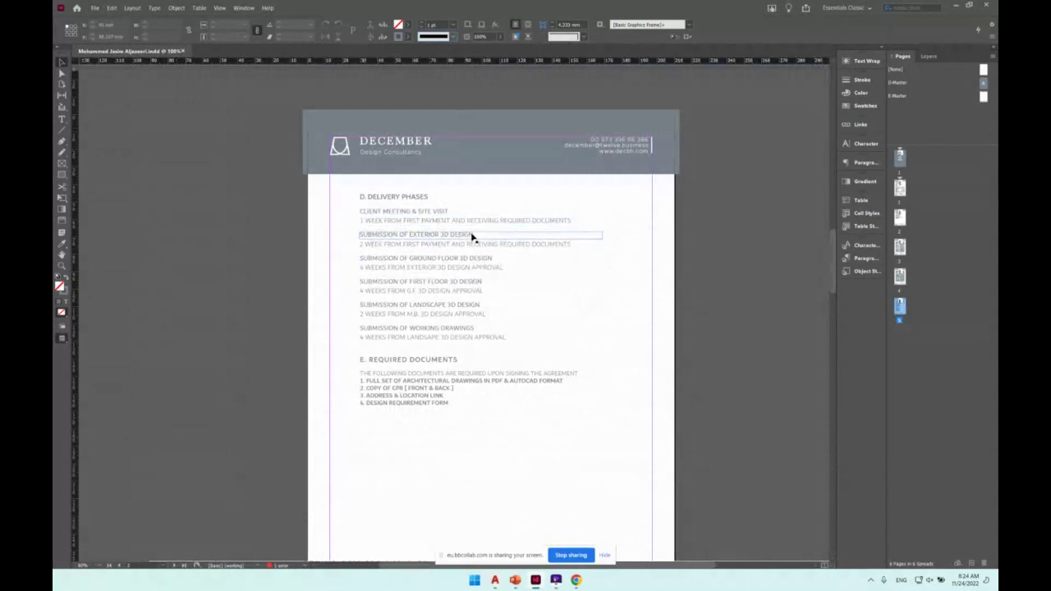
scroll(474, 236, down, 10)
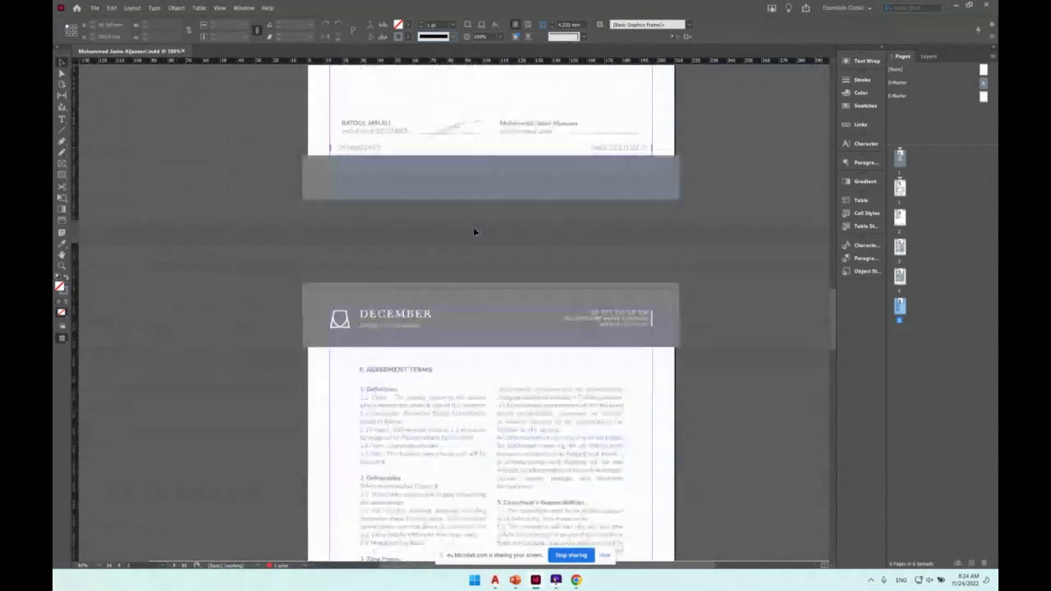
scroll(474, 232, down, 1)
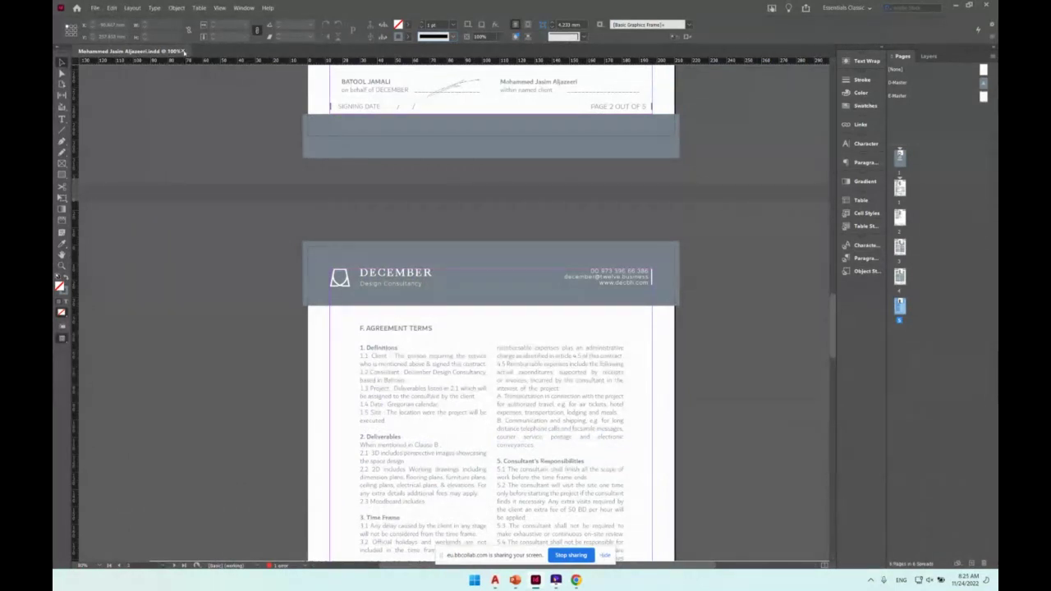
click(184, 51)
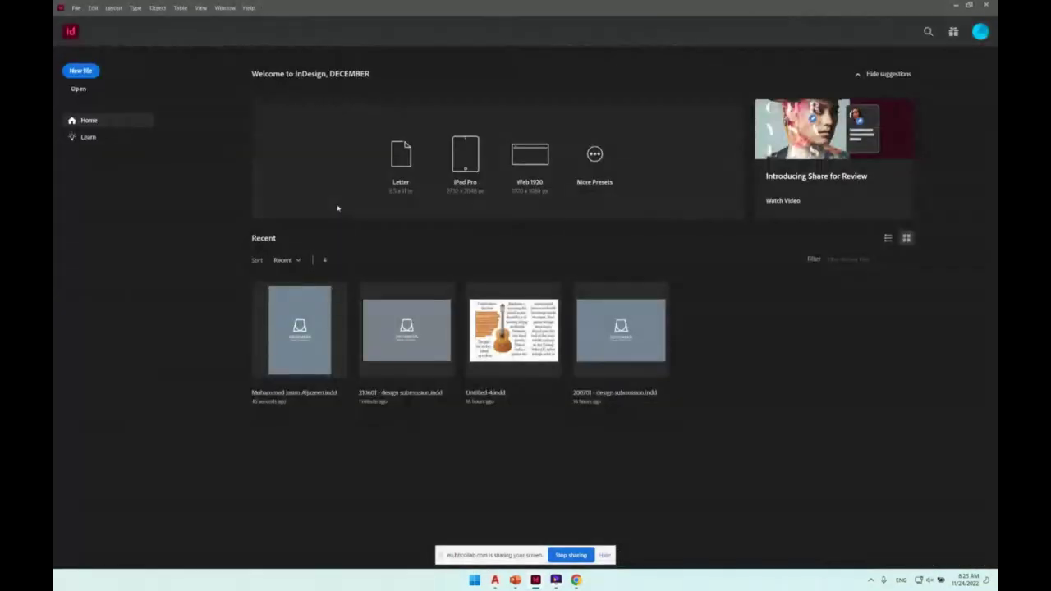
Start setting up a new document, and switch its preview off and back on.
click(79, 71)
click(75, 8)
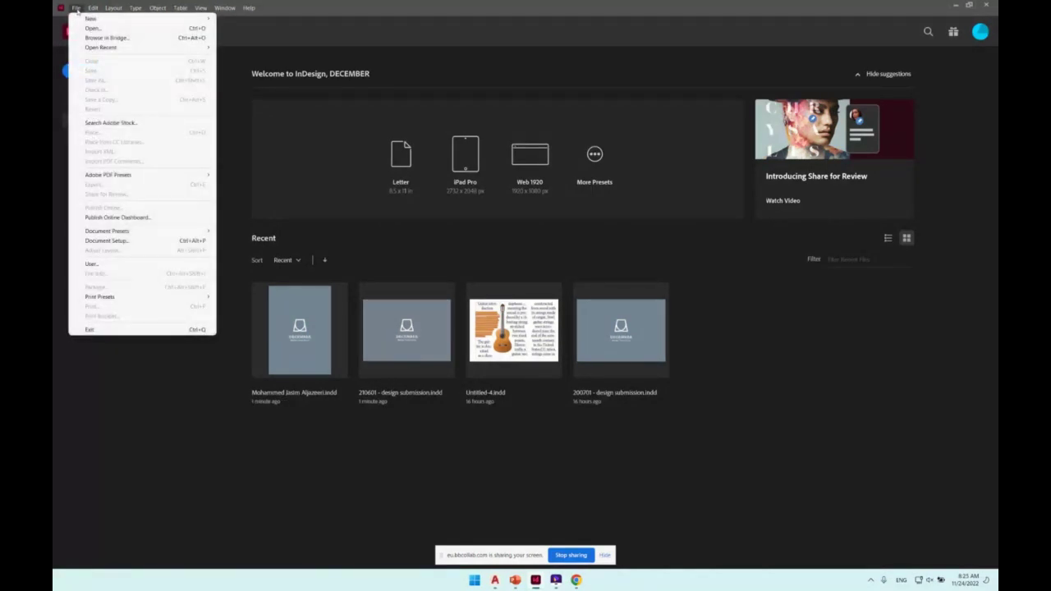
mouse_move(81, 23)
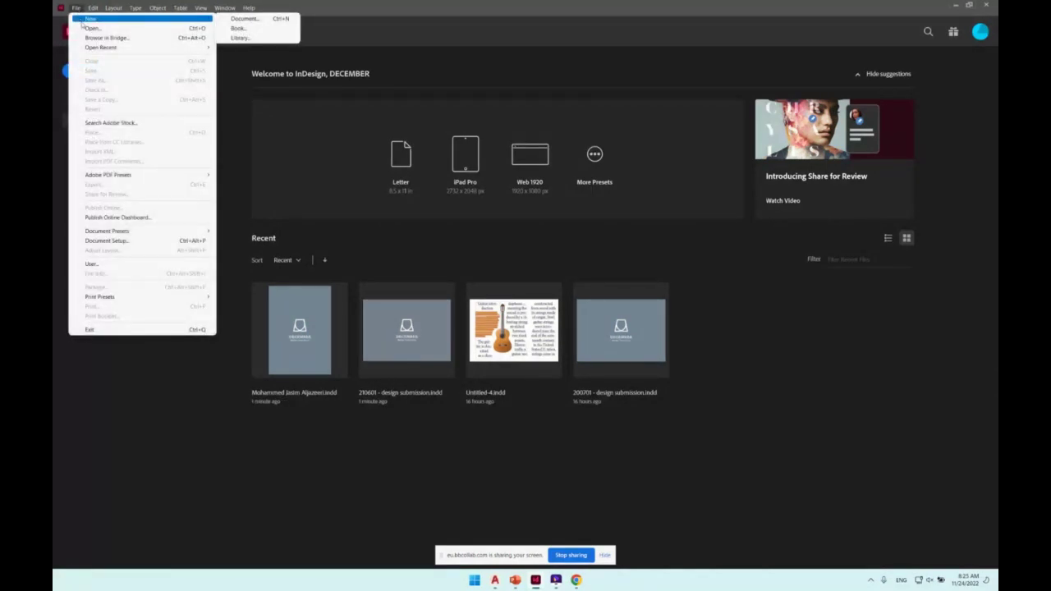
click(251, 23)
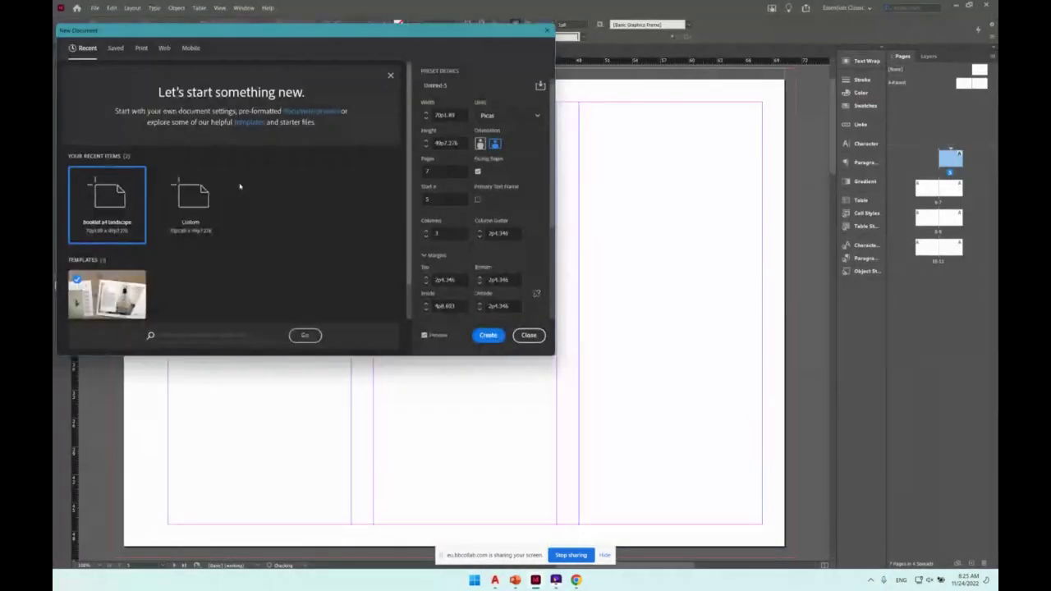
click(425, 336)
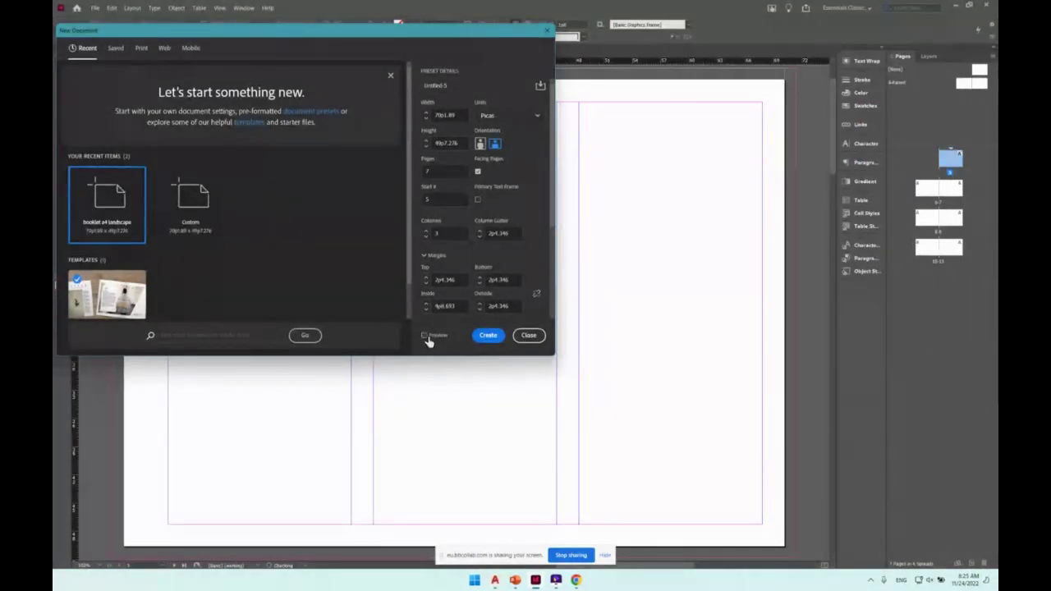
click(426, 336)
Show all blank print presets, try the A4 preset, and select the A3 preset for the new document.
click(142, 48)
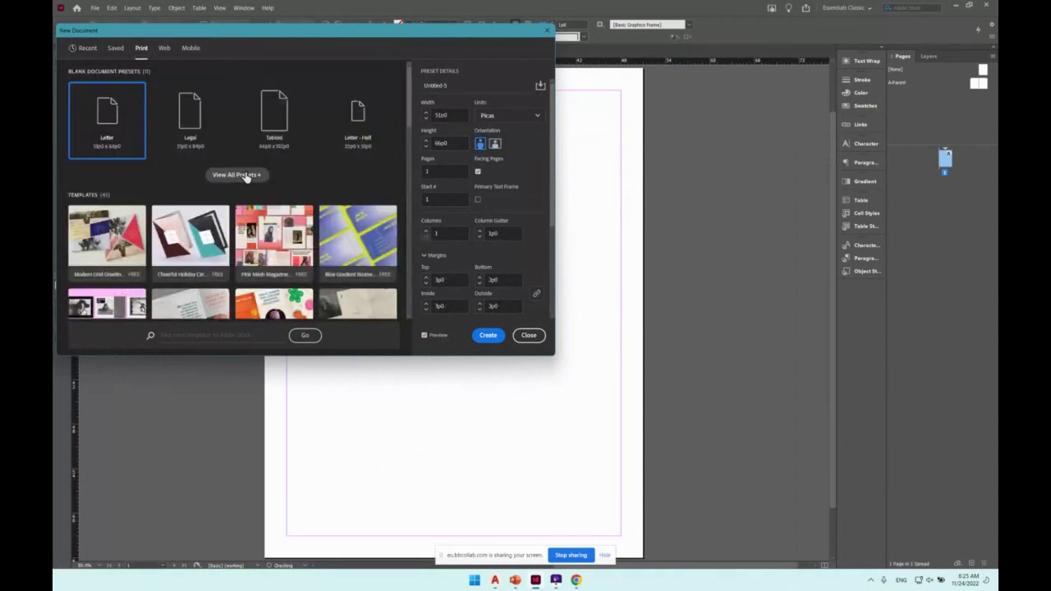
click(238, 175)
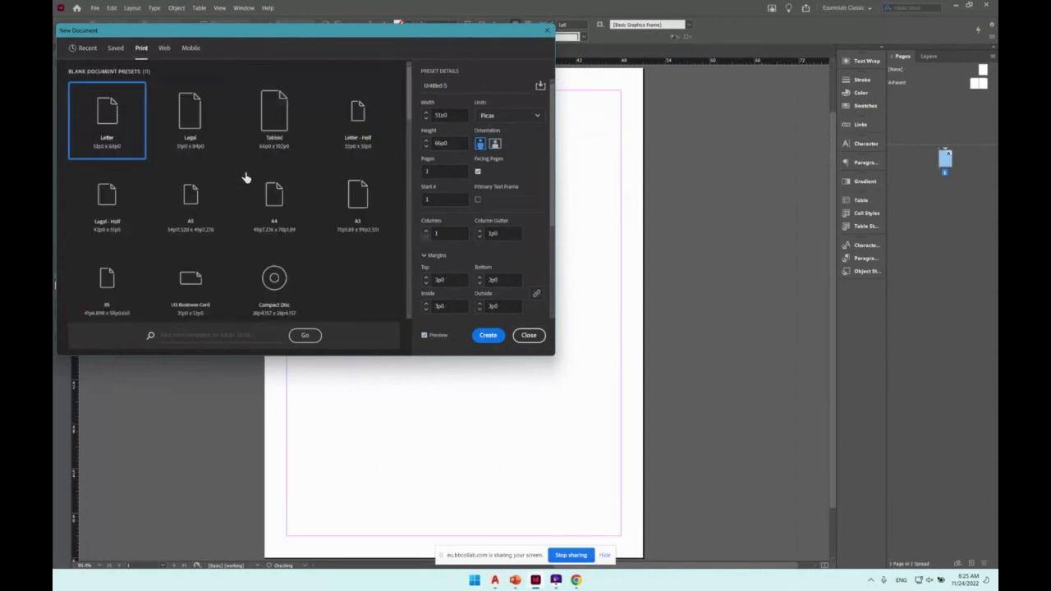
click(279, 212)
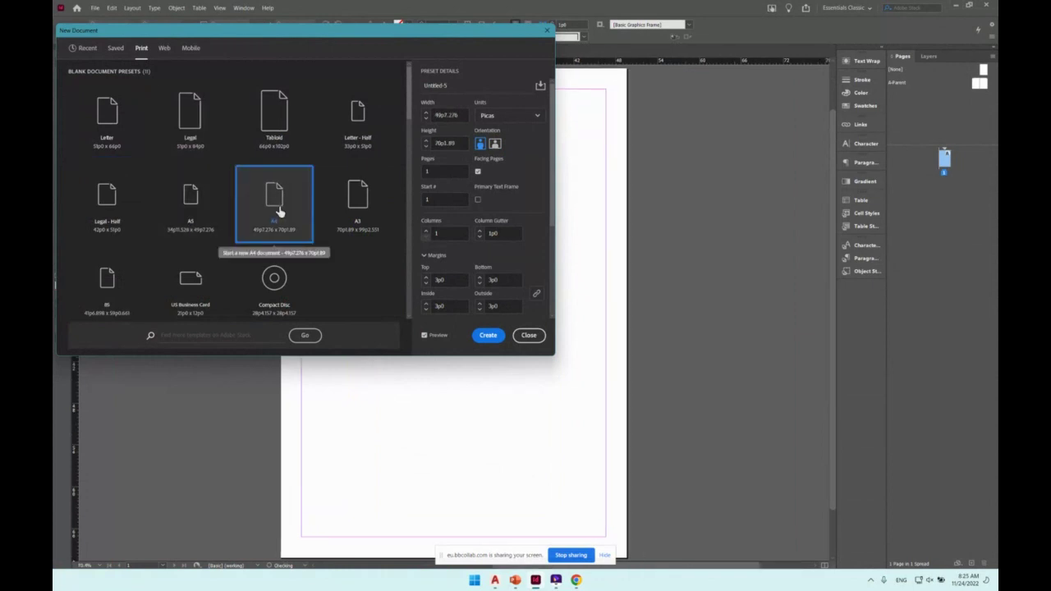
click(368, 195)
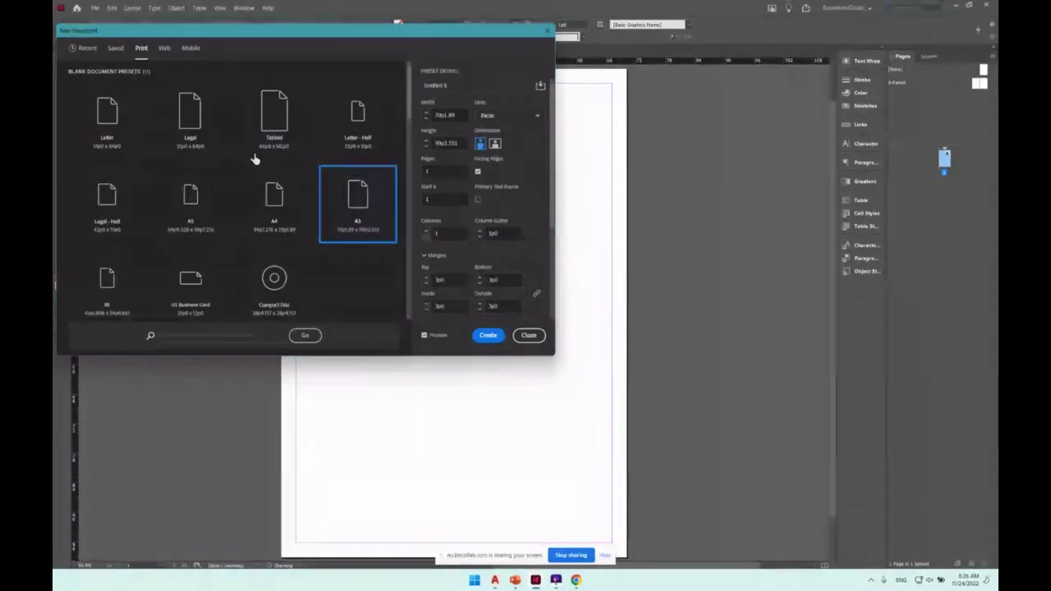
Show all blank presets for web and for mobile, and try the iPhone 8/7/6 Plus preset.
click(165, 48)
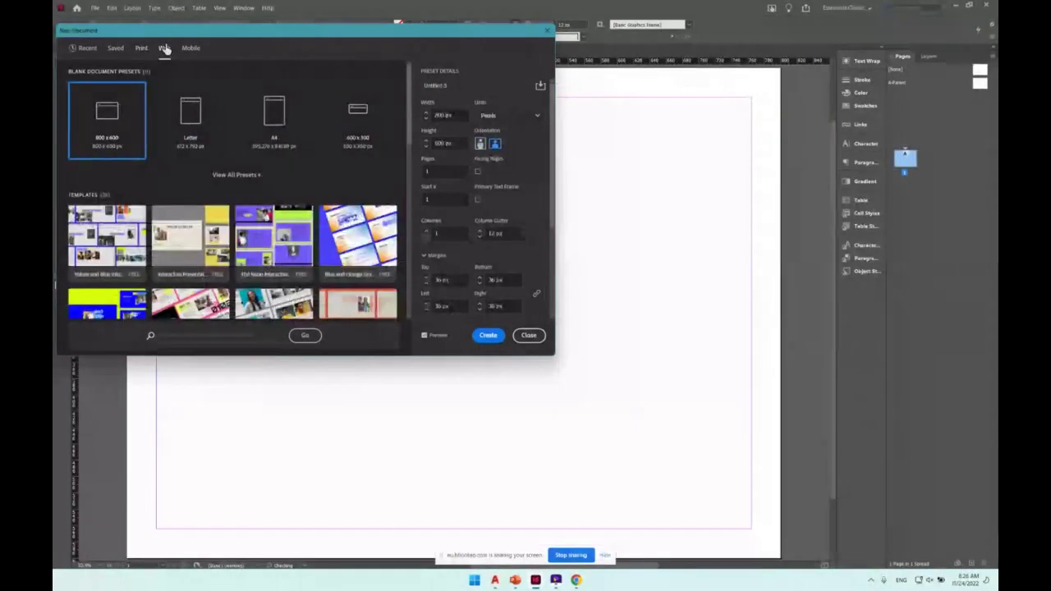
click(237, 174)
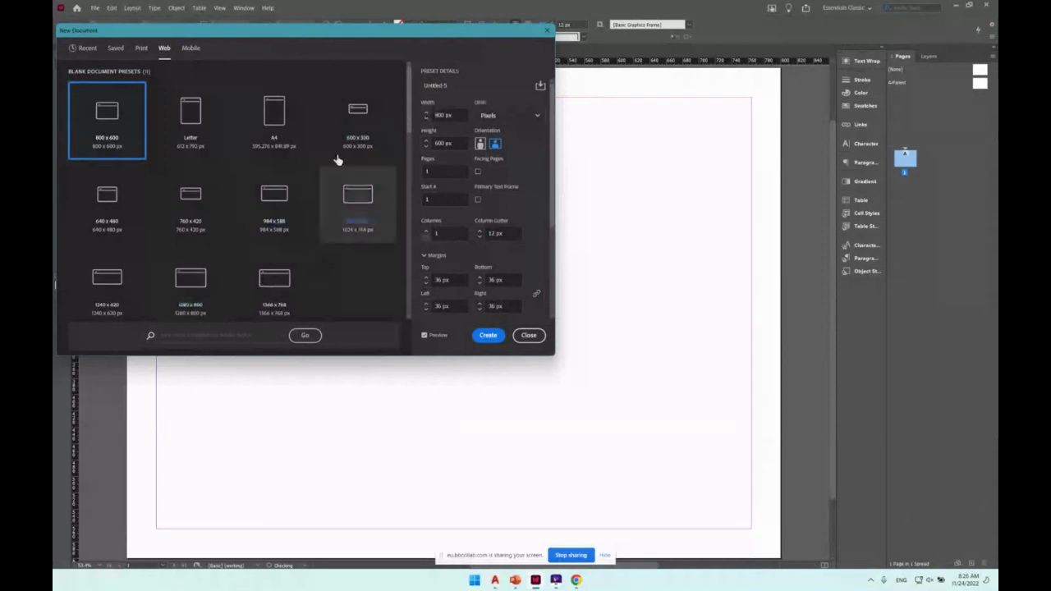
click(191, 48)
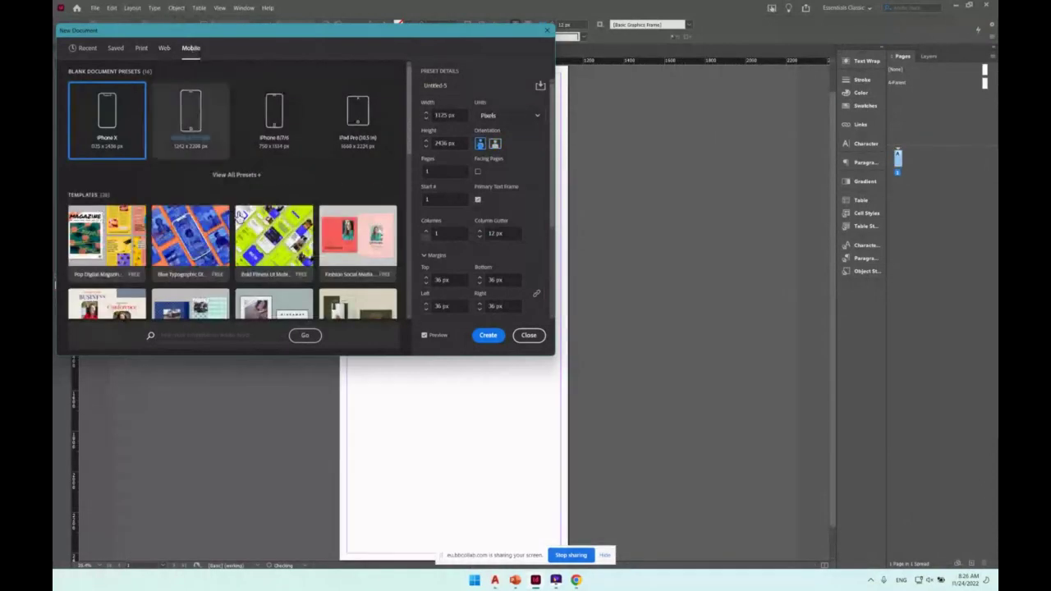
click(236, 175)
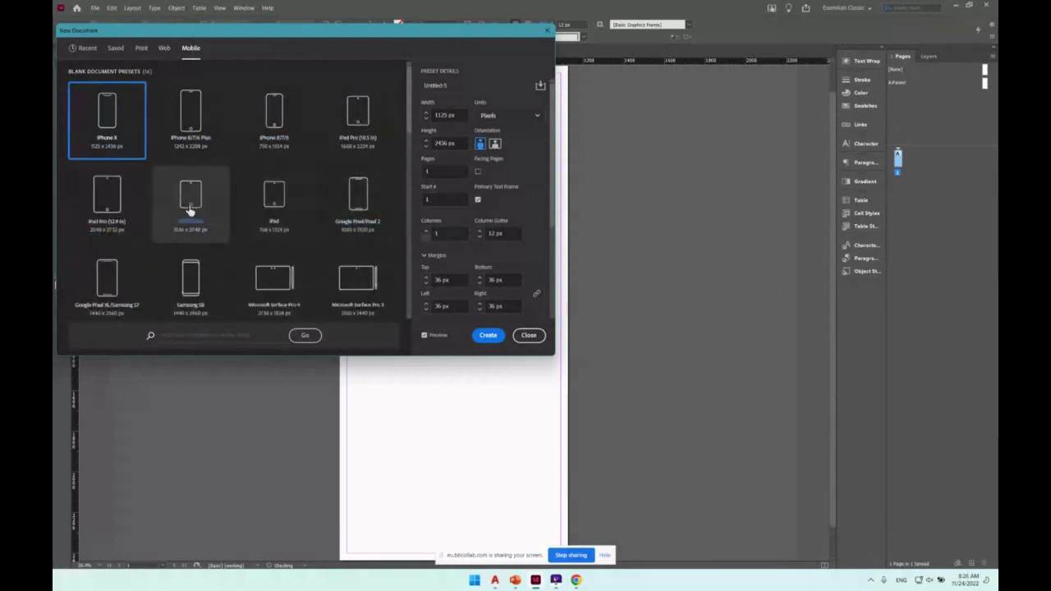
click(188, 113)
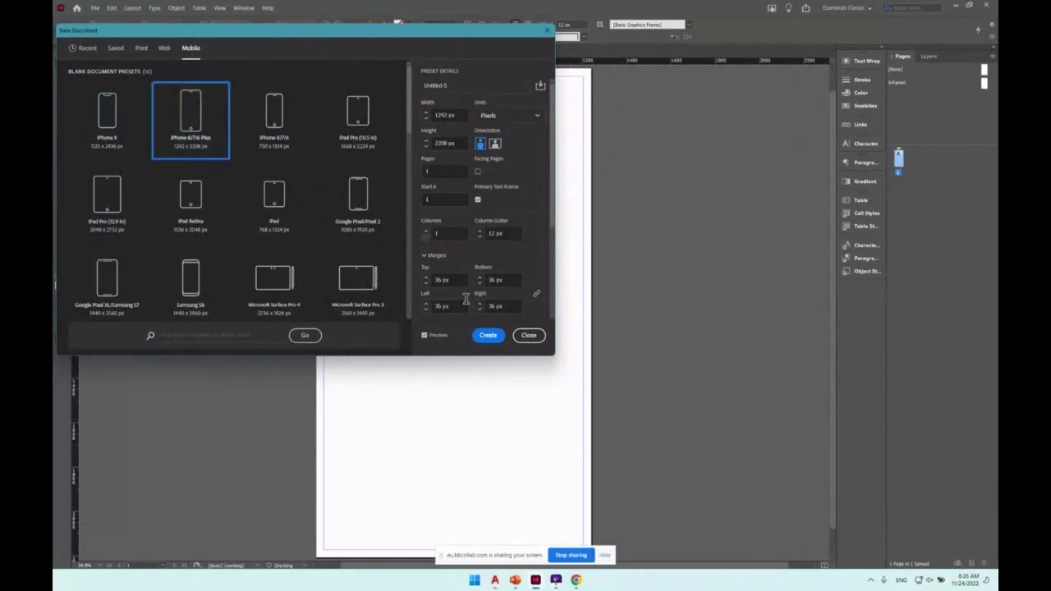
Choose the A4 print preset with millimetres as units and landscape orientation.
click(141, 48)
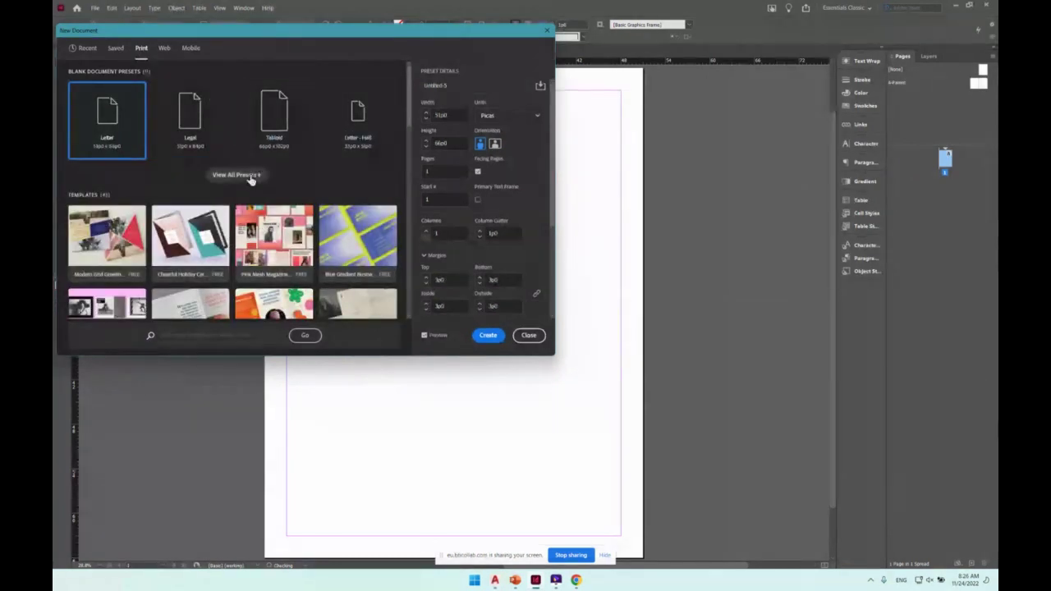
click(284, 222)
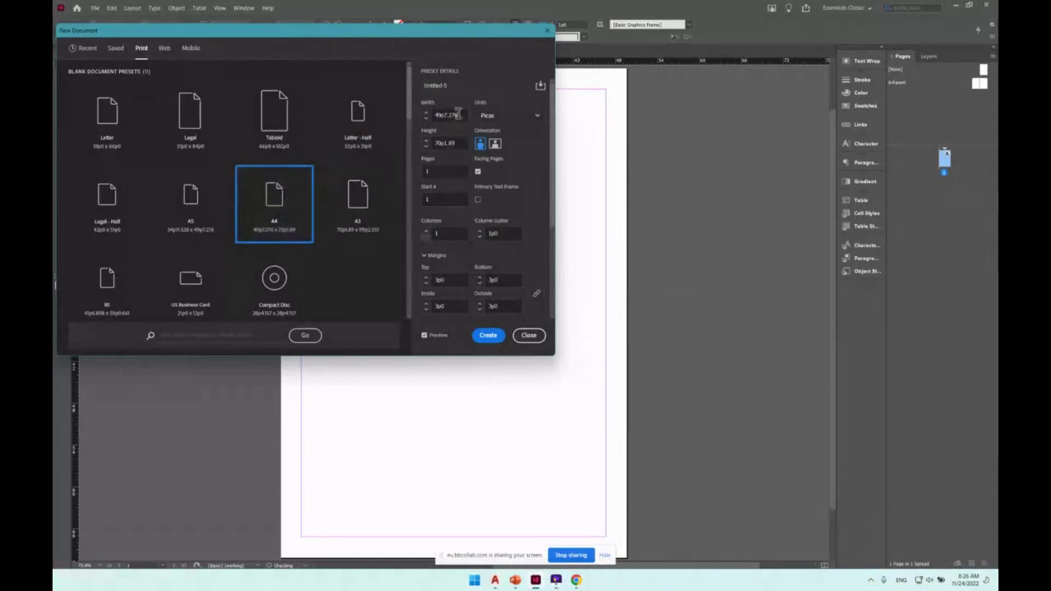
click(503, 122)
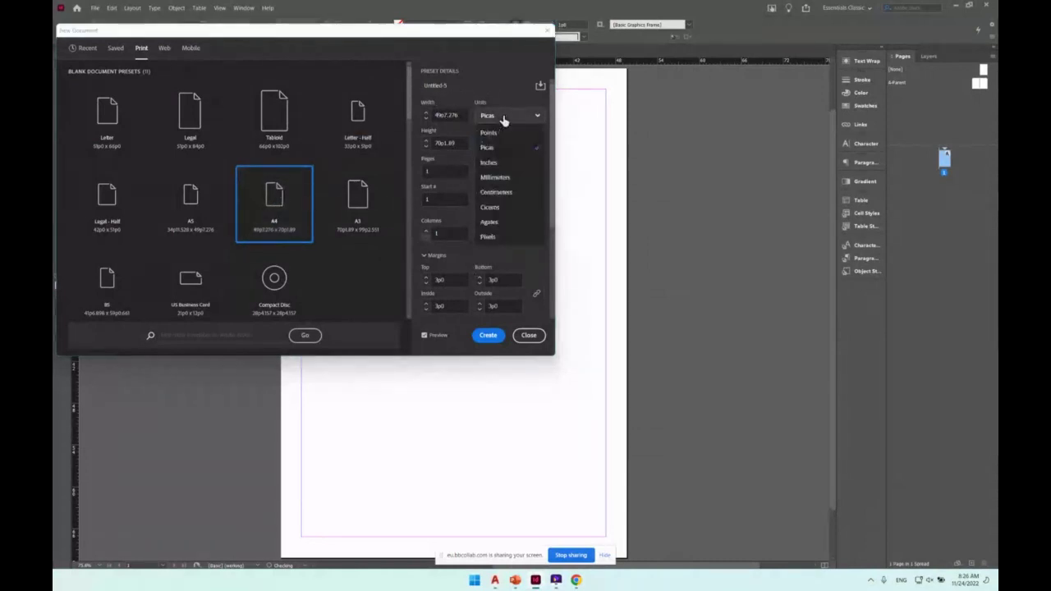
click(500, 179)
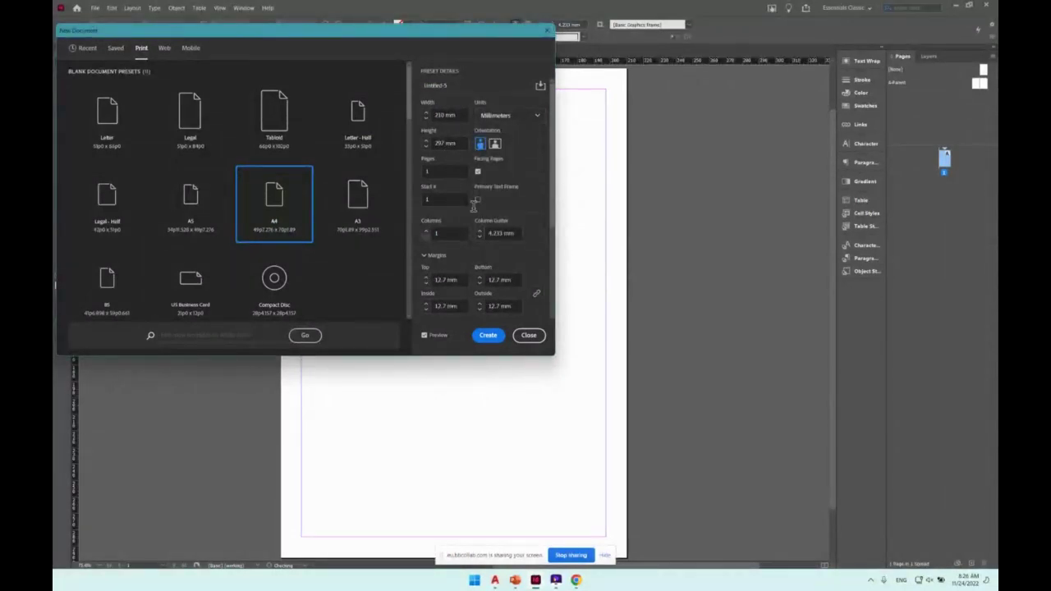
click(495, 145)
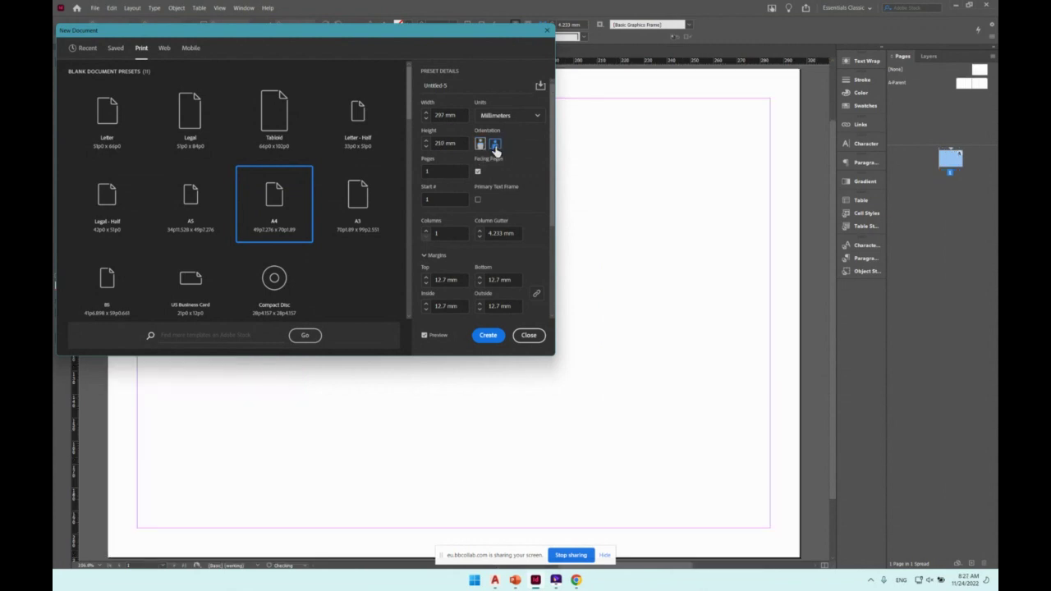
Set the new document to 8 pages and turn off facing pages.
click(425, 171)
click(426, 172)
text(8)
click(440, 202)
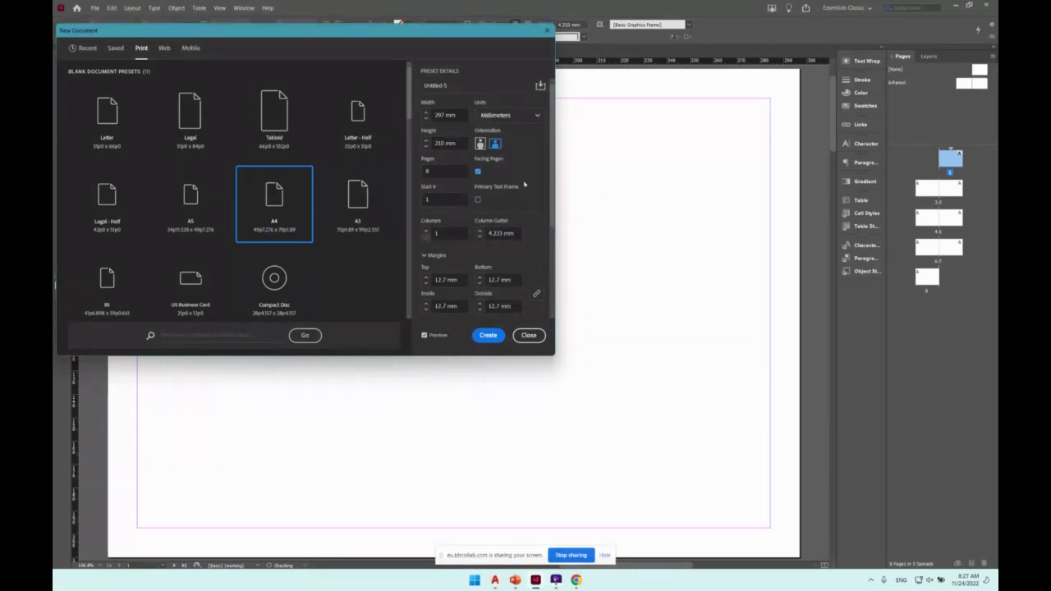
click(478, 173)
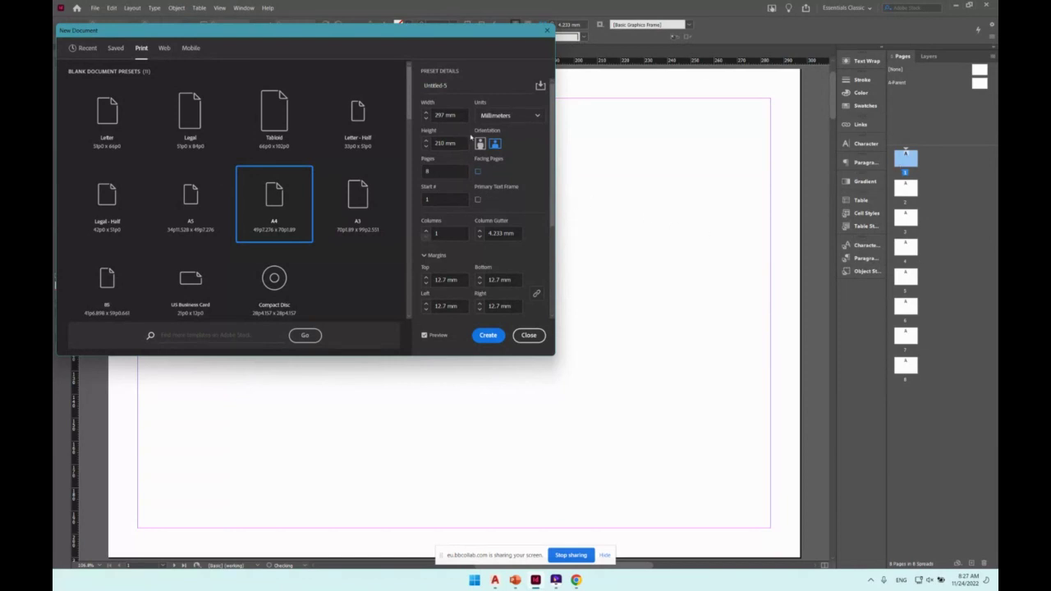
Start the document's page numbering at 10.
click(426, 199)
double_click(425, 199)
text(10)
key(Tab)
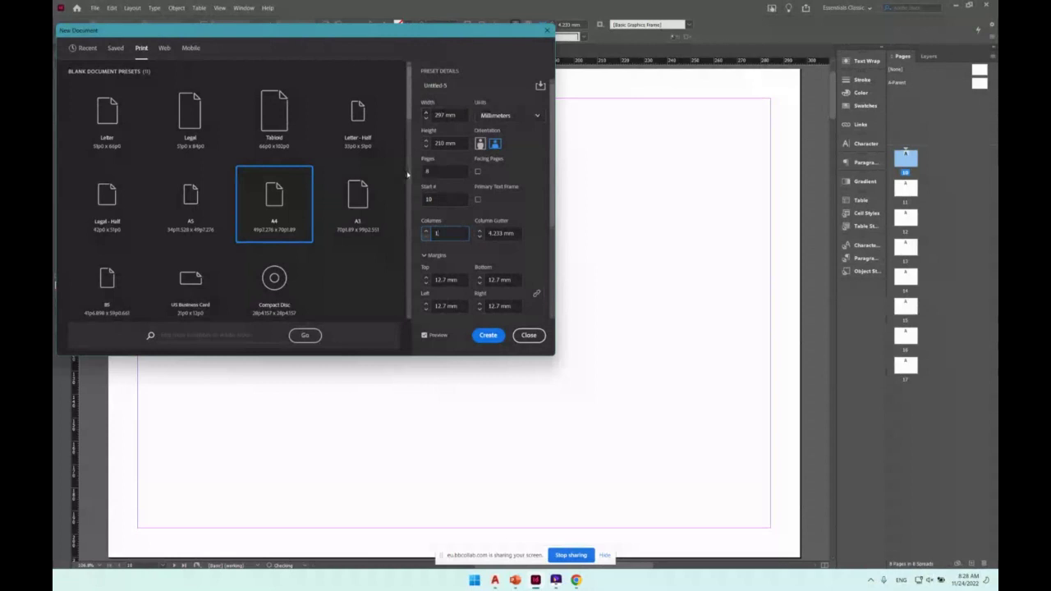
Set the page layout to 3 columns and create the document.
scroll(436, 233, down, 3)
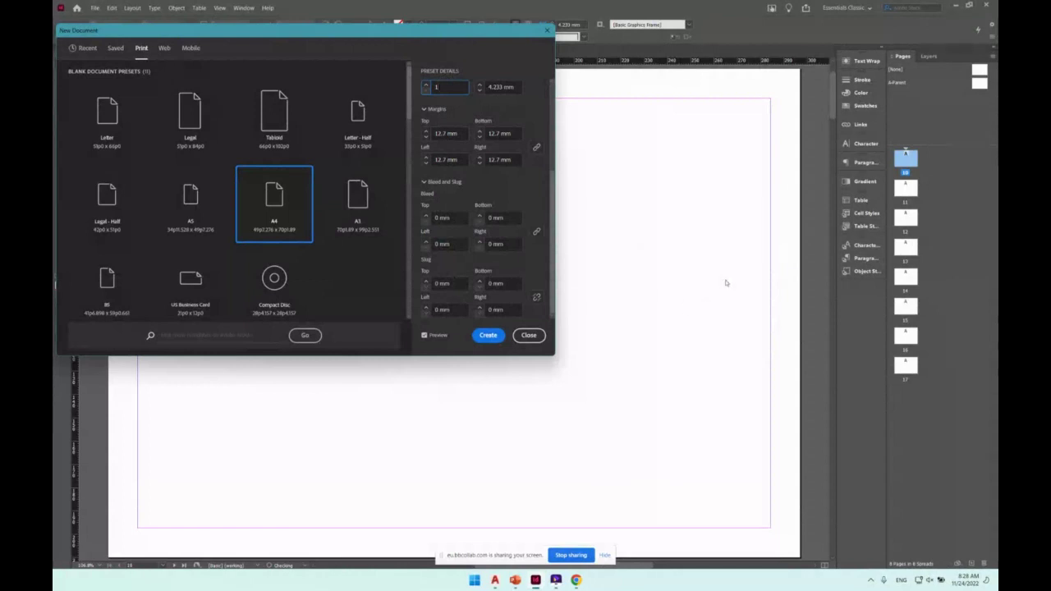
scroll(484, 165, up, 1)
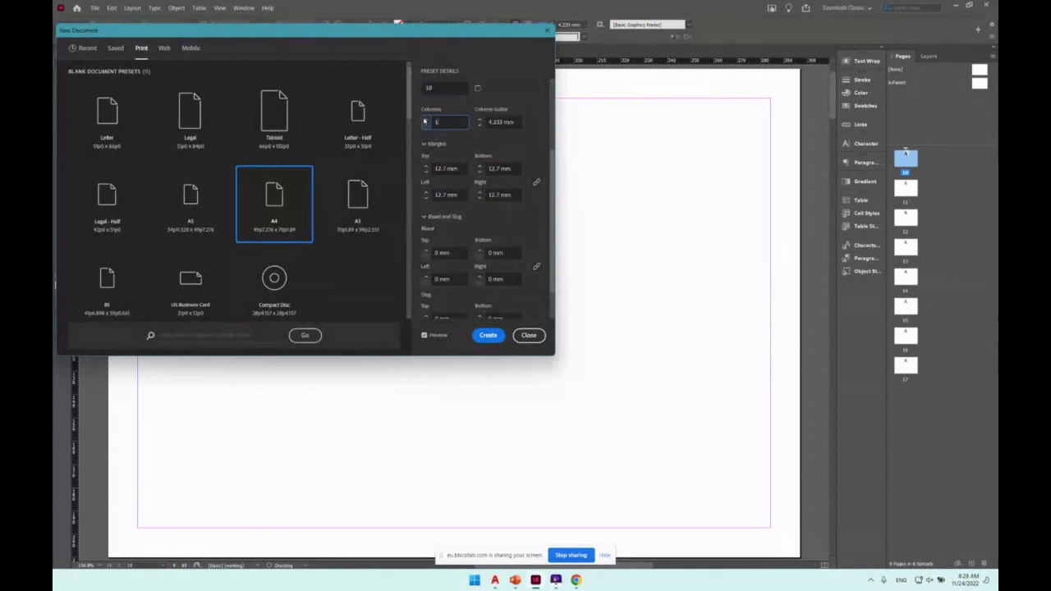
click(426, 120)
click(433, 339)
drag(331, 31, 529, 94)
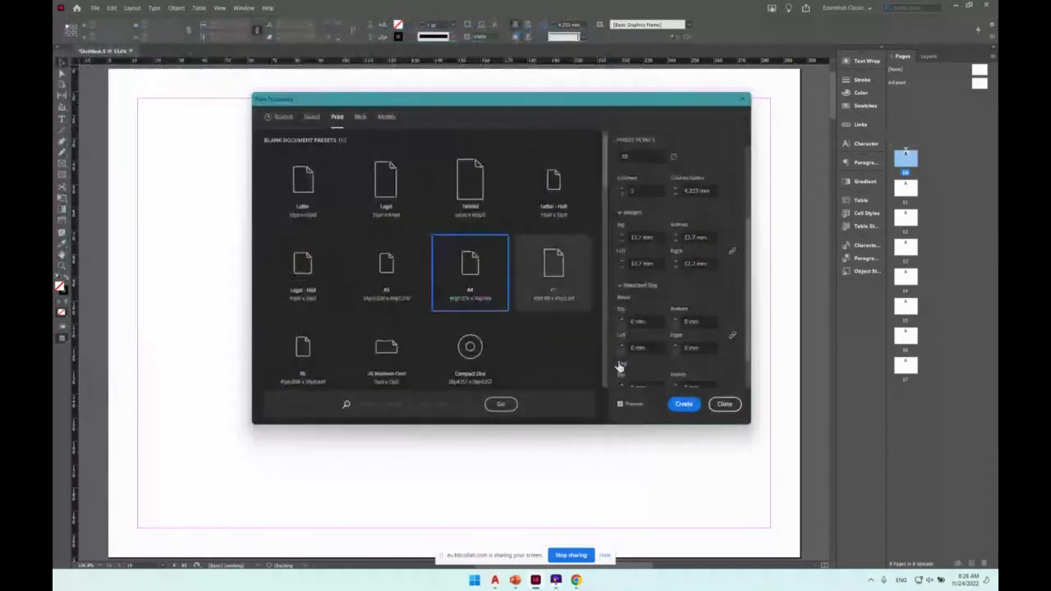
click(680, 404)
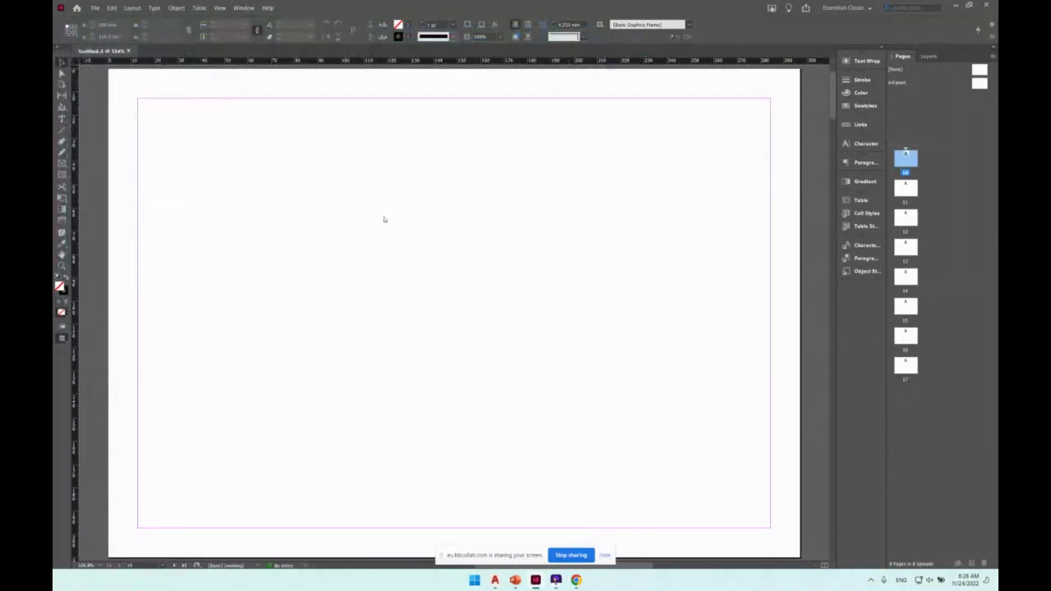
Start another new document from the most recent custom settings, and set its units to millimetres.
key(ctrl+n)
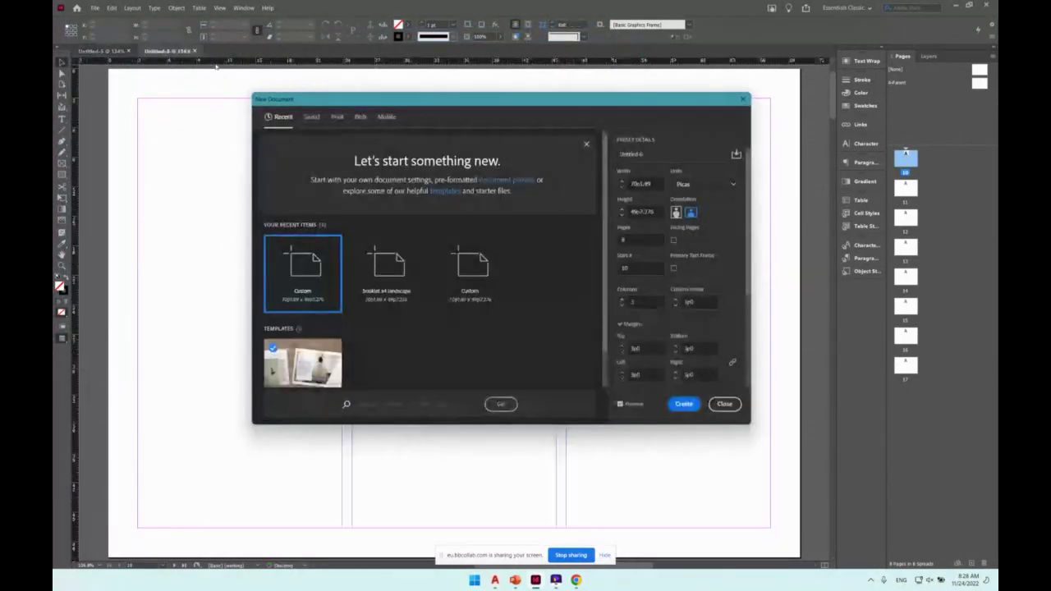
drag(420, 110, 272, 314)
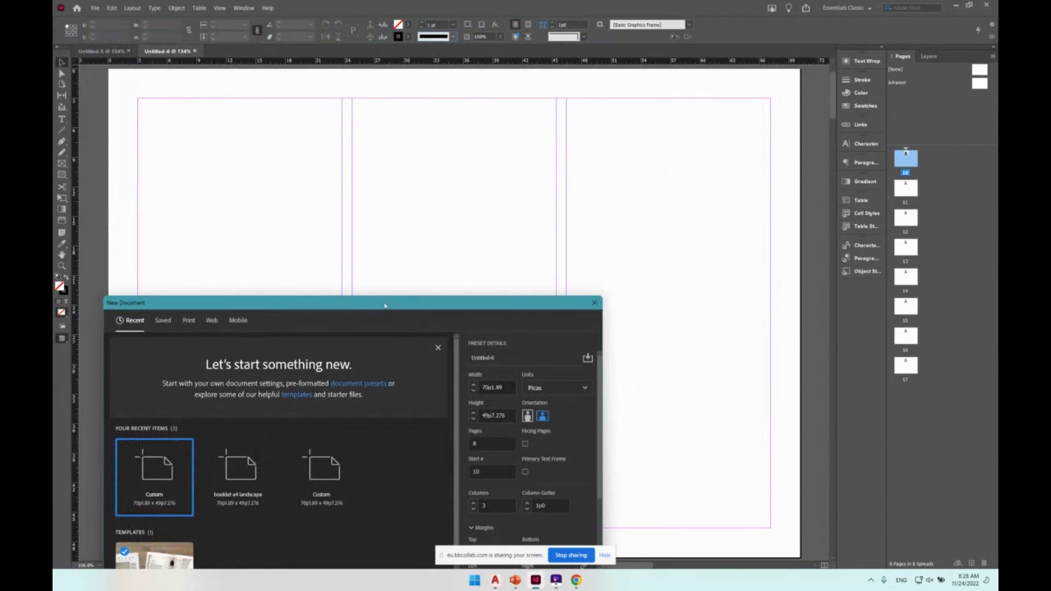
drag(385, 305, 377, 175)
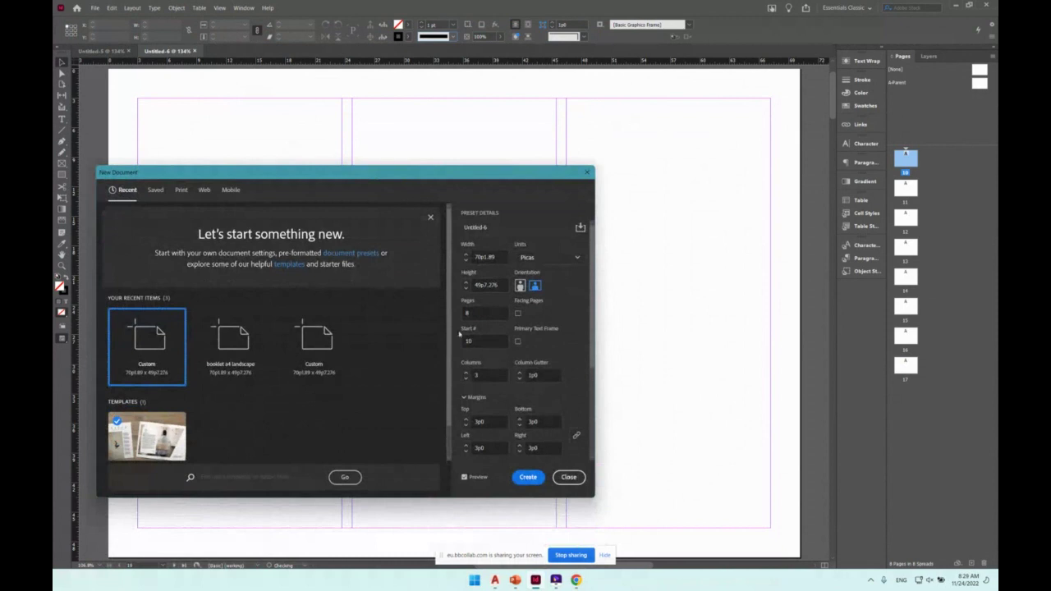
click(536, 375)
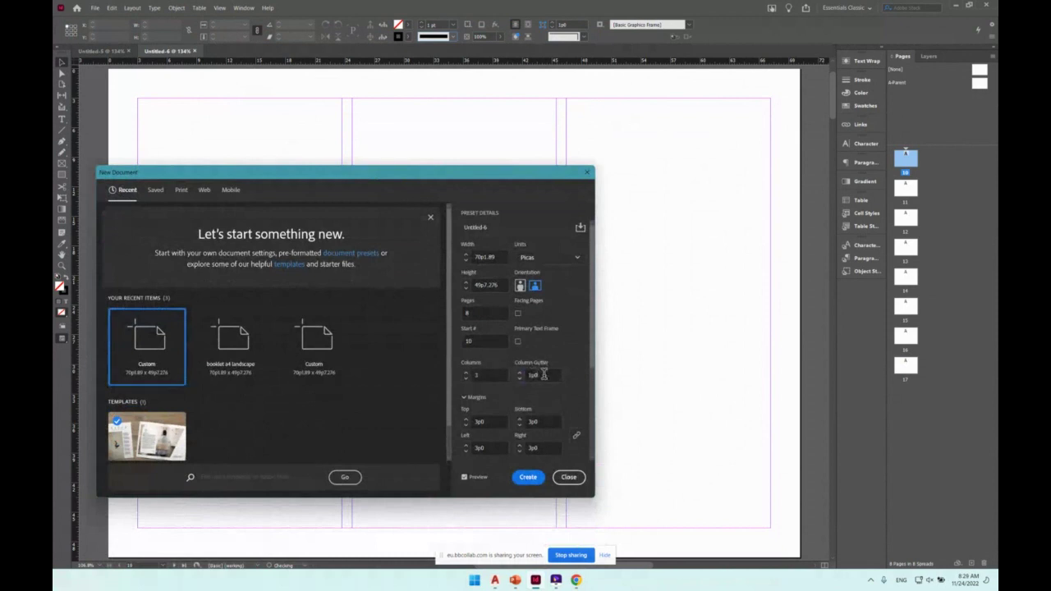
click(548, 257)
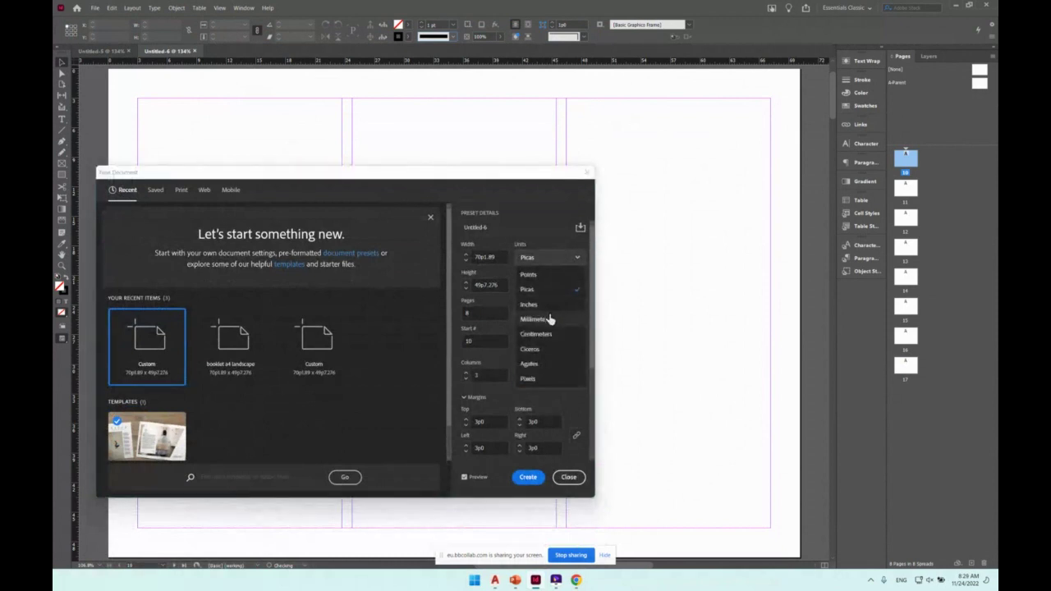
click(538, 310)
Set the column gutter to 10 mm and the linked margins to 10 mm on all sides.
click(538, 375)
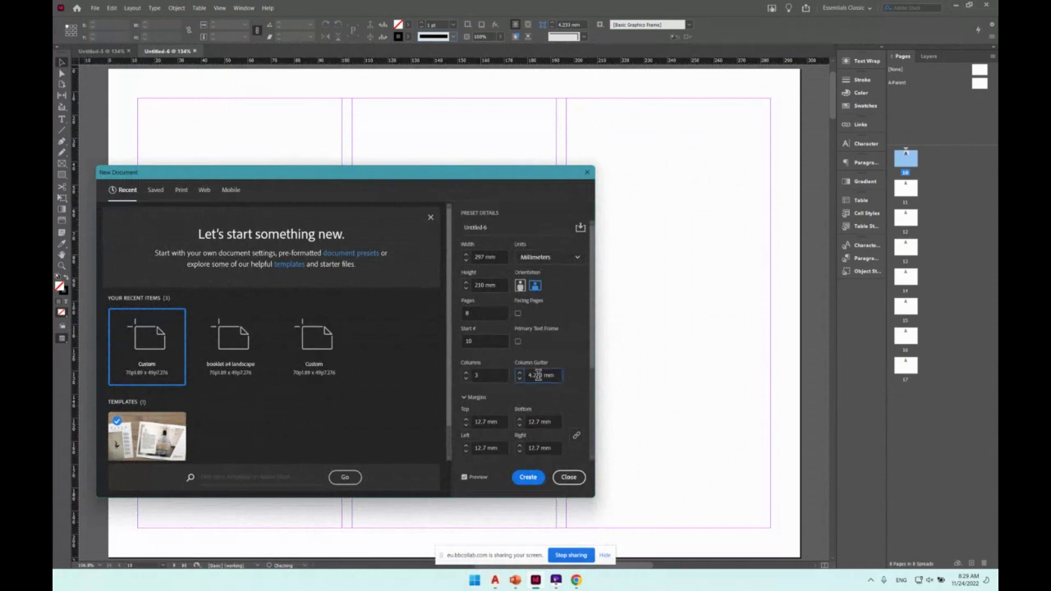
double_click(538, 375)
text(10)
key(Tab)
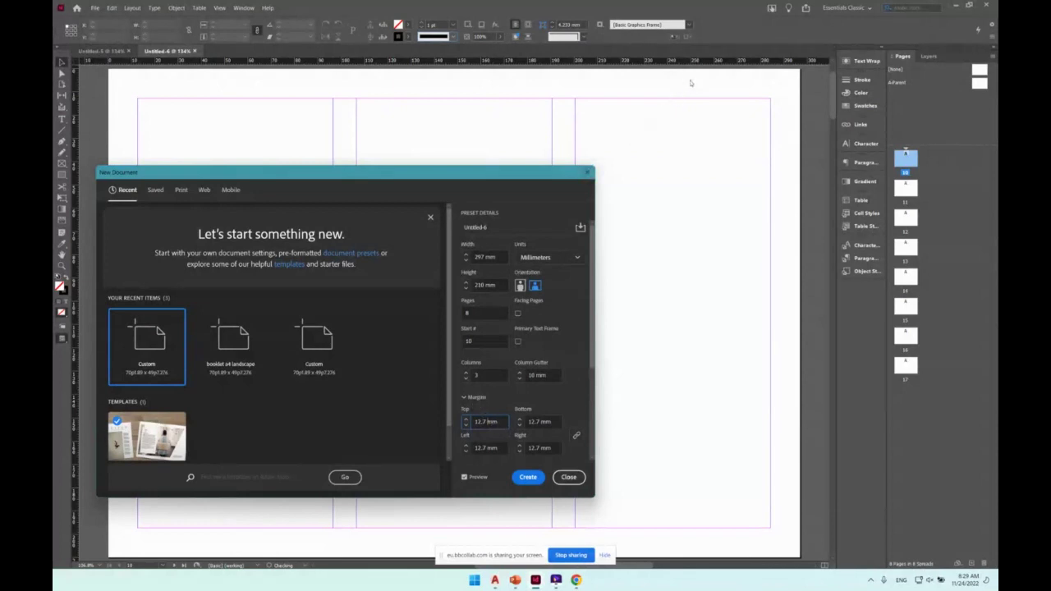
double_click(484, 422)
text(10)
key(Tab)
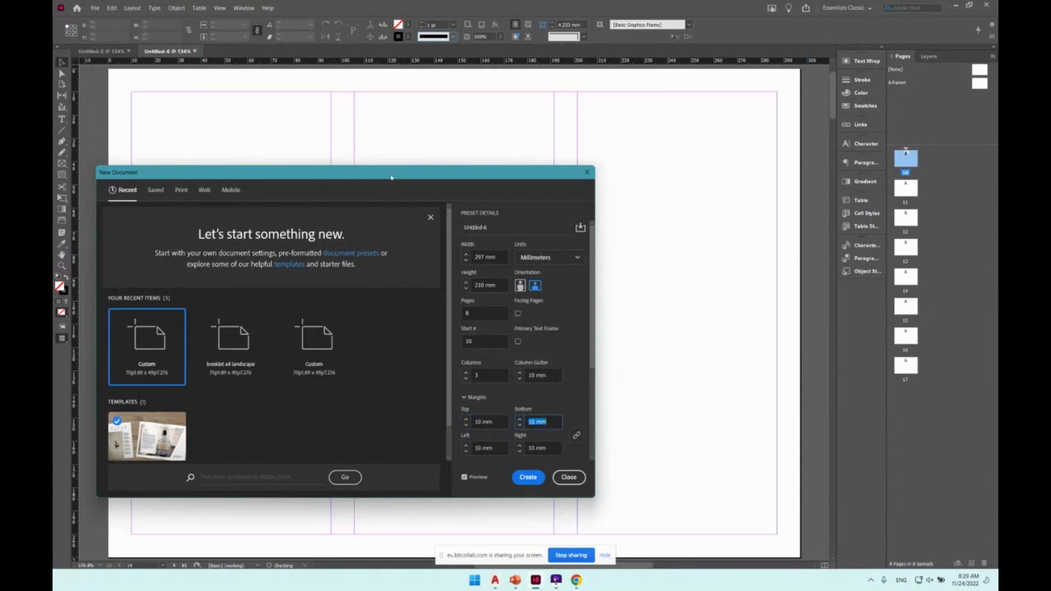
Unlink the margin values from each other and turn on facing pages.
drag(391, 176, 505, 134)
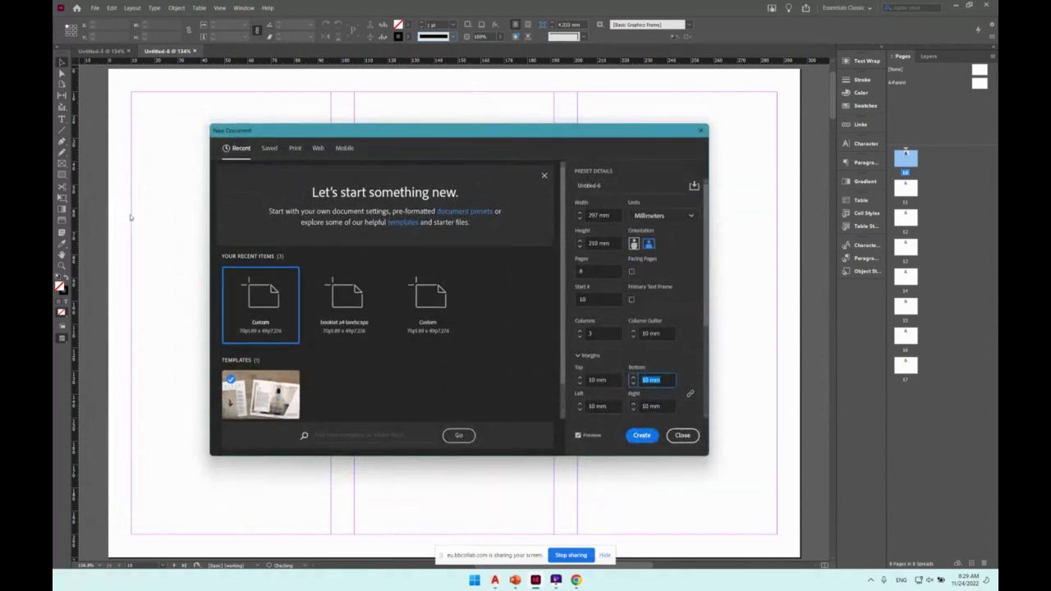
click(691, 395)
scroll(679, 362, down, 3)
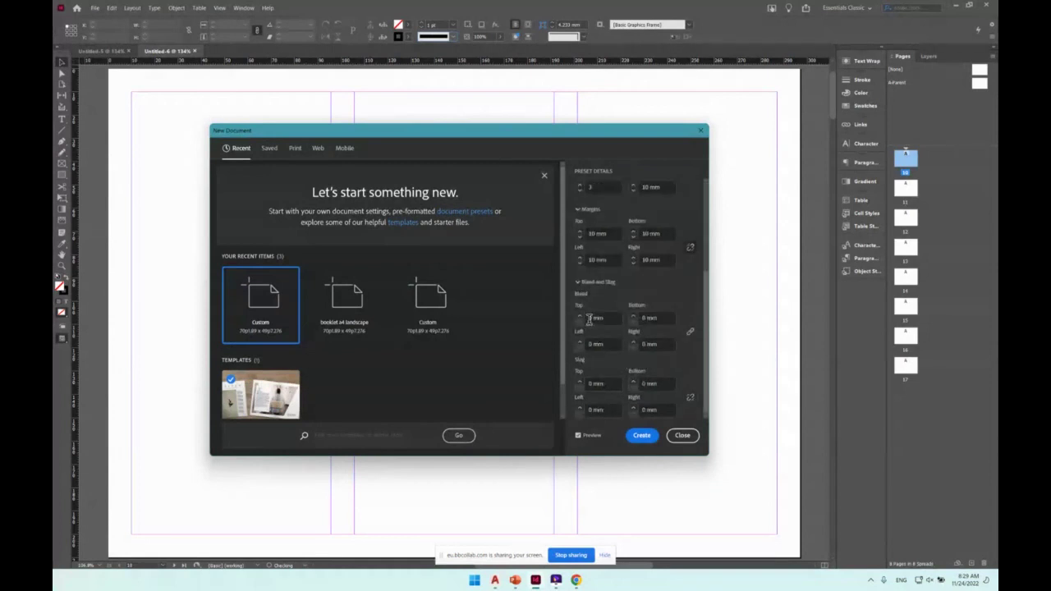
scroll(667, 298, up, 3)
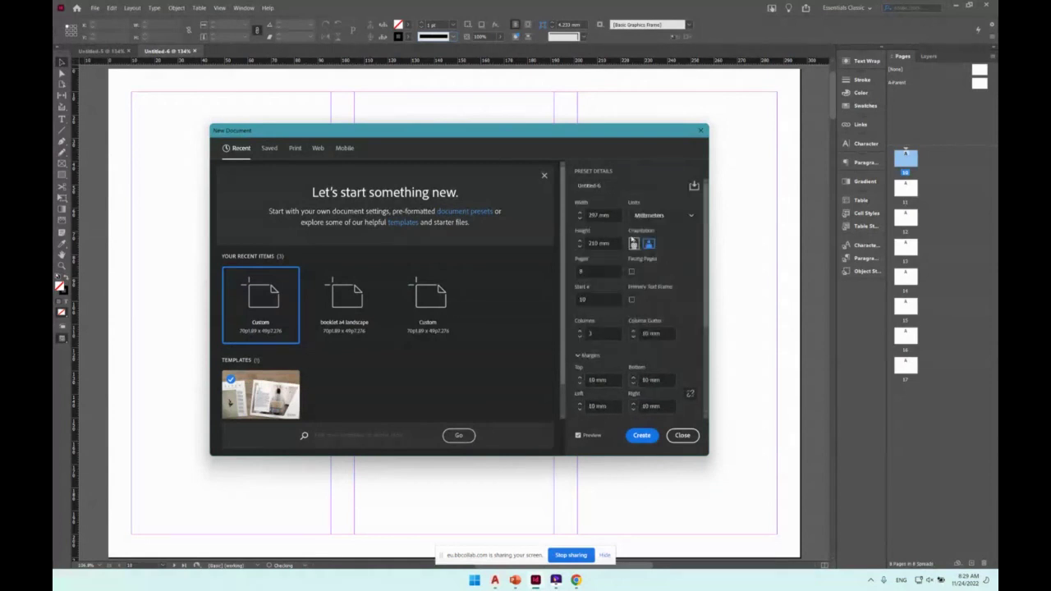
click(632, 272)
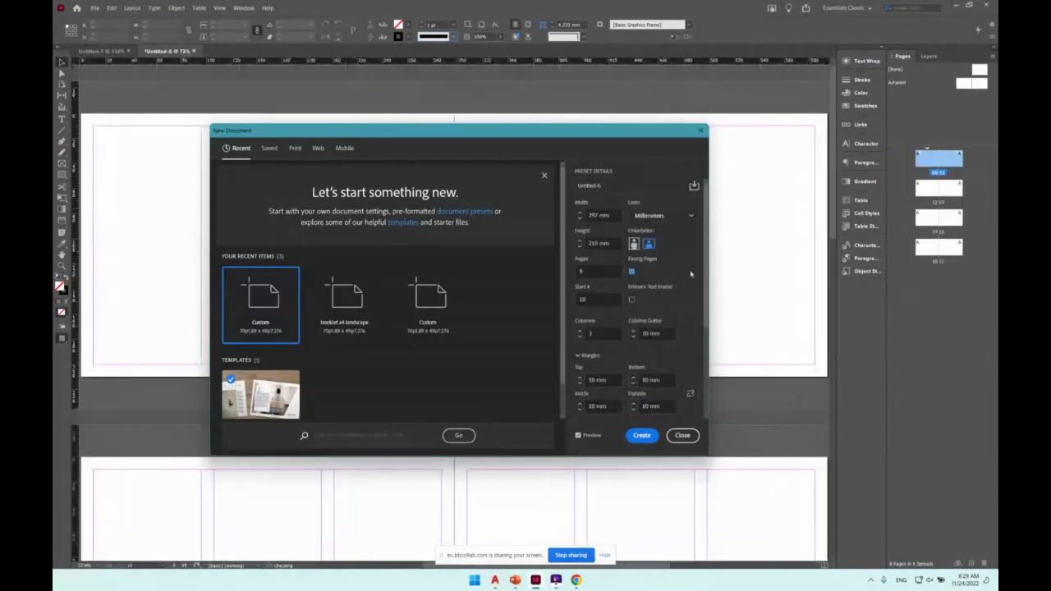
Set the inside margin to 20 mm and check its effect on the previewed spread.
scroll(690, 278, down, 3)
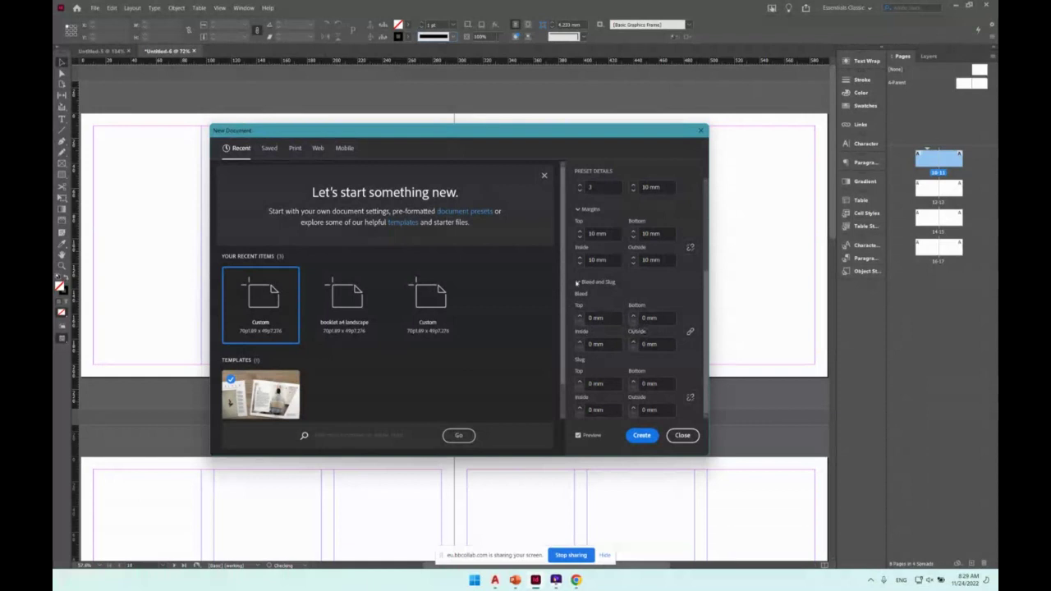
drag(528, 133, 561, 341)
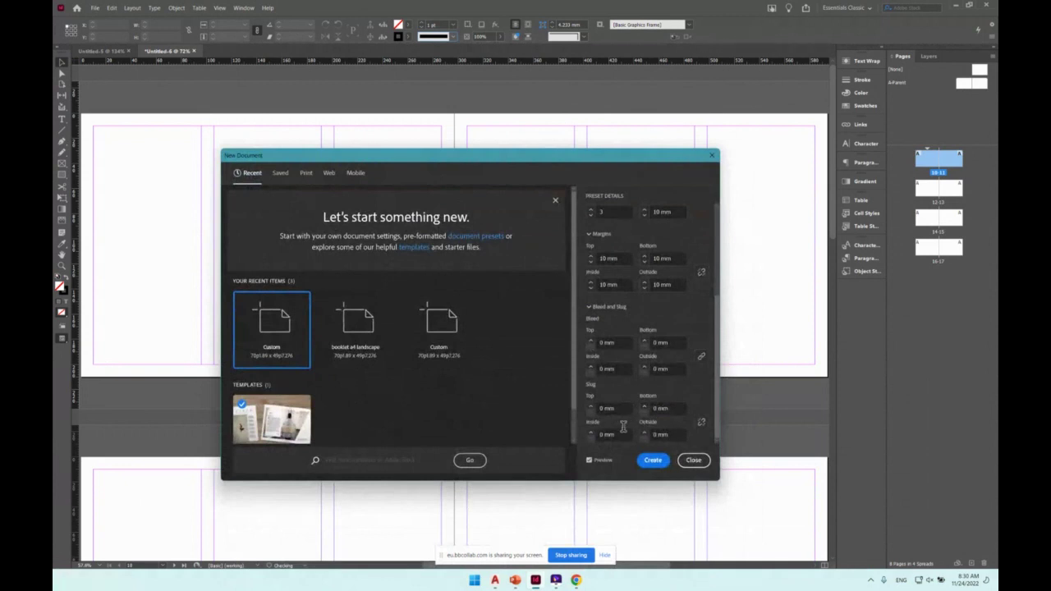
double_click(605, 284)
text(20)
key(Tab)
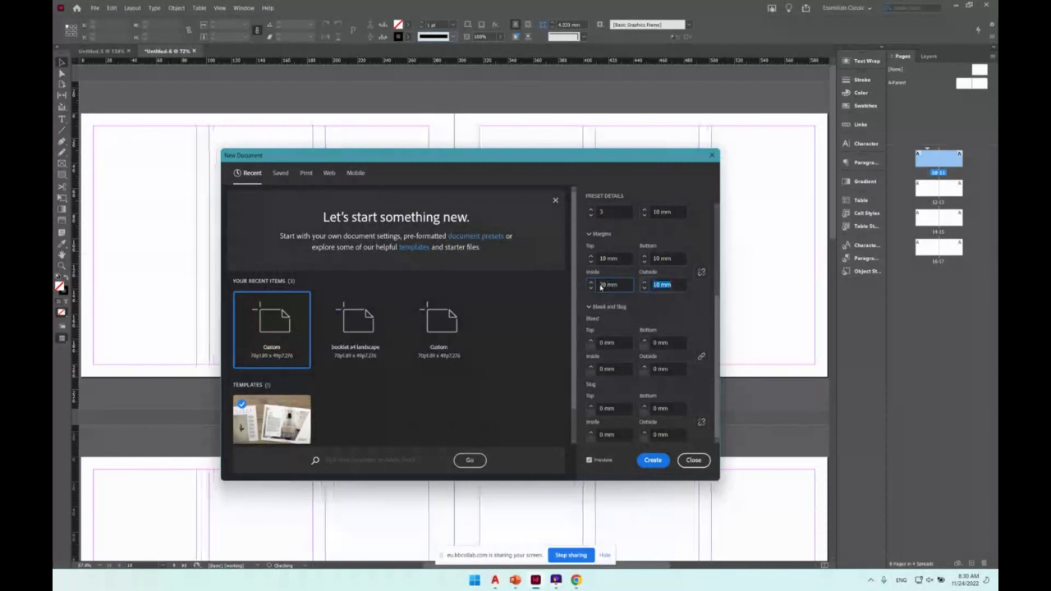
drag(519, 159, 504, 312)
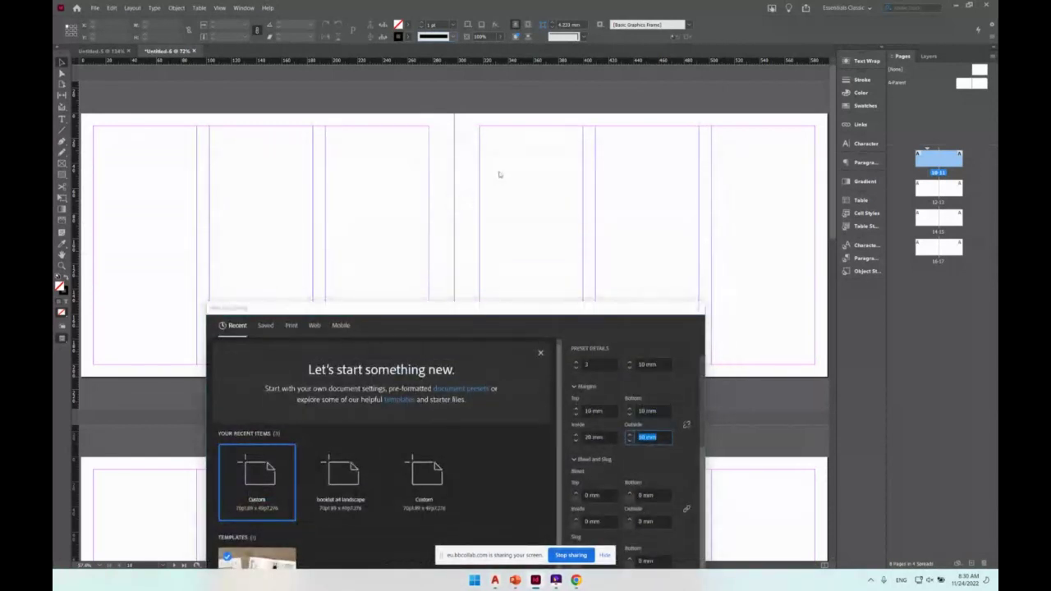
drag(469, 313, 427, 148)
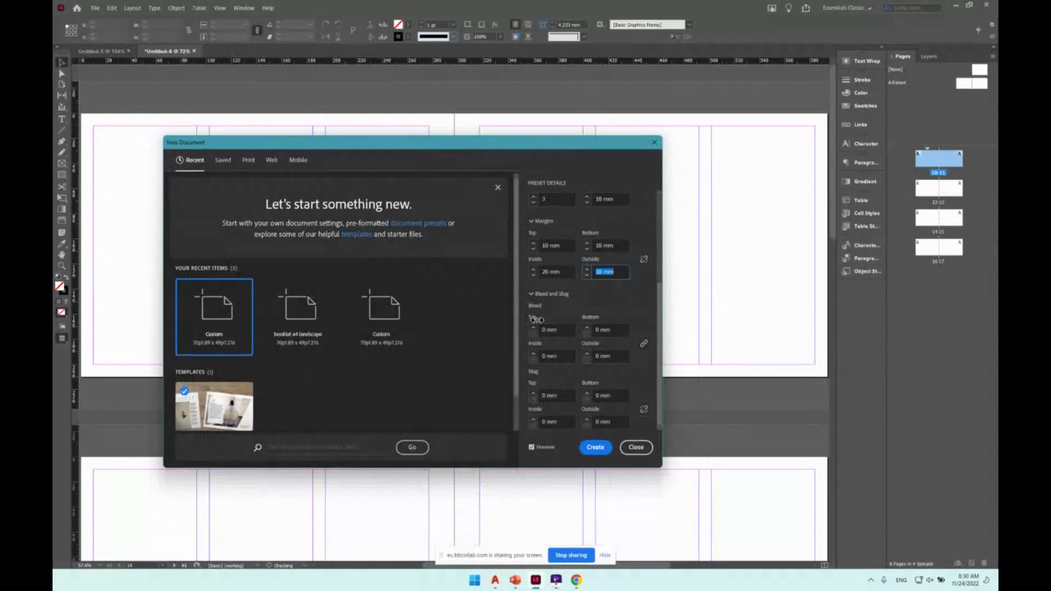
Set the linked bleed values to 10 mm on all sides.
double_click(551, 328)
click(543, 329)
text(3)
key(Tab)
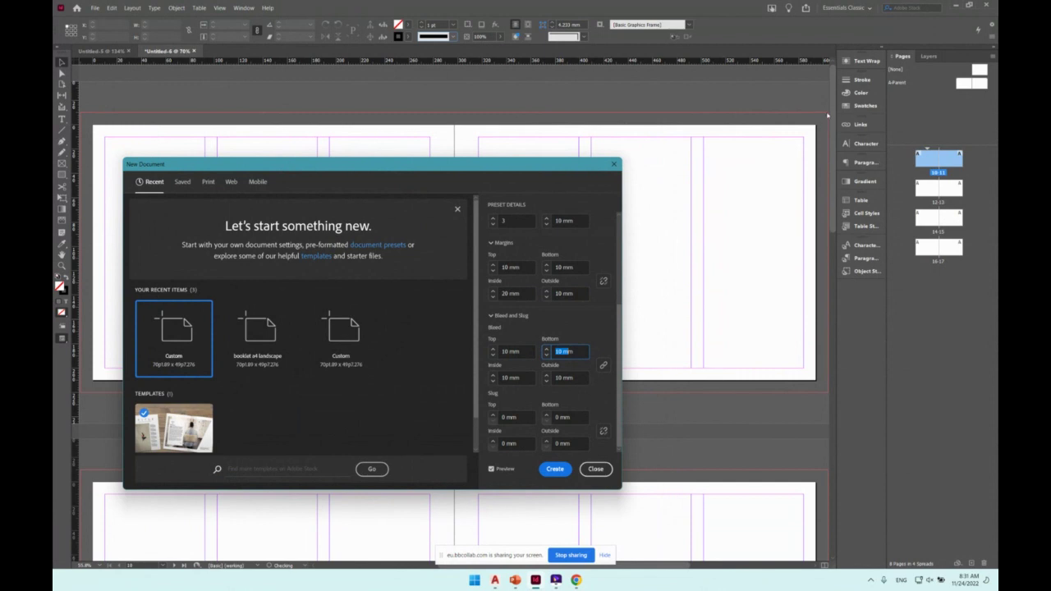
Set the linked slug values to 5 mm on all sides.
click(505, 416)
double_click(506, 417)
text(5)
key(Tab)
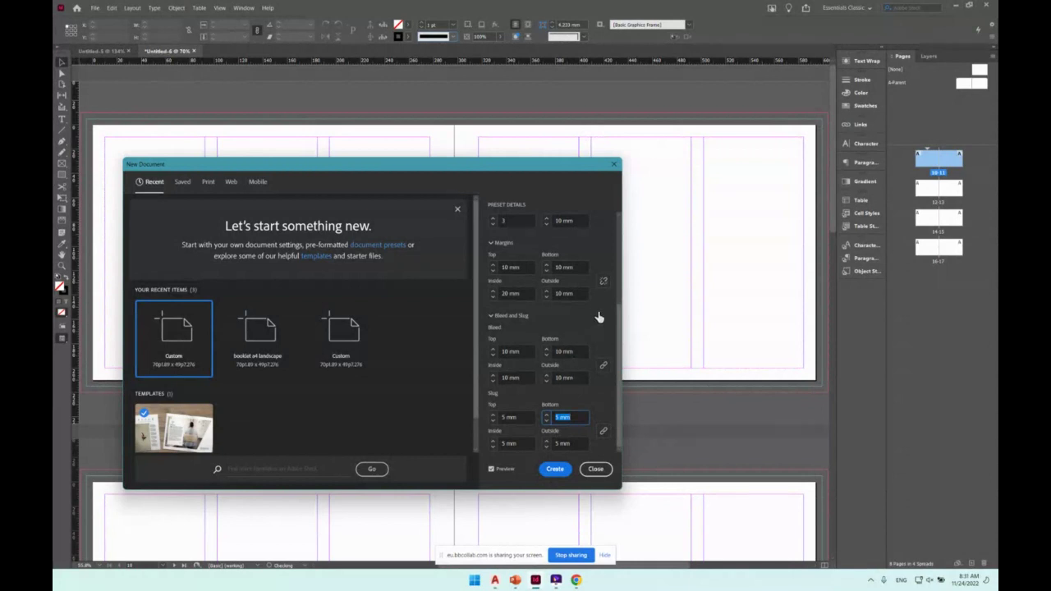
Save the current document settings as a preset named "A4 landscape - 3 columns".
scroll(599, 314, up, 5)
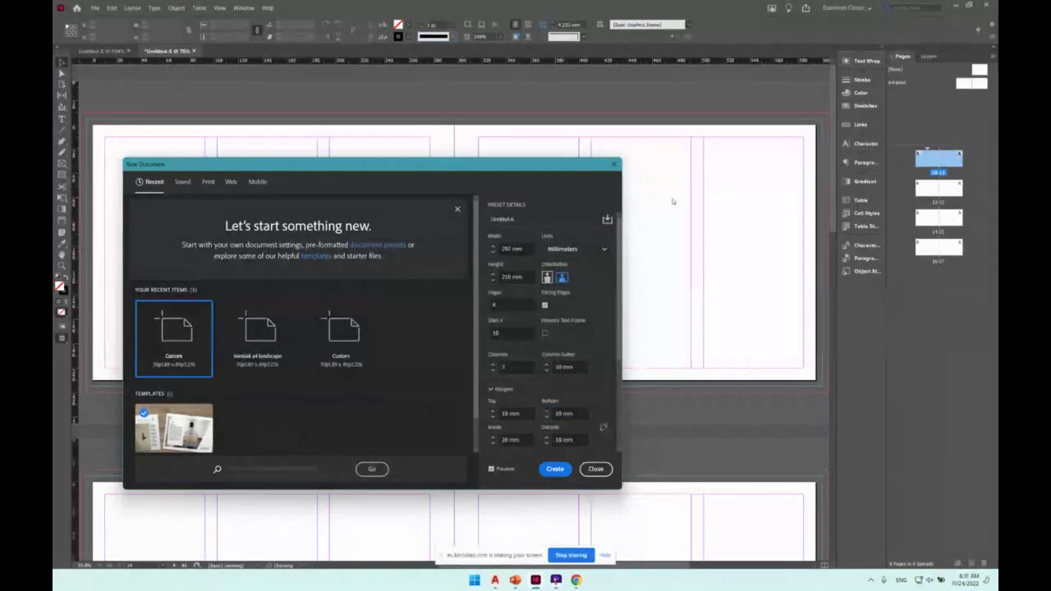
click(606, 220)
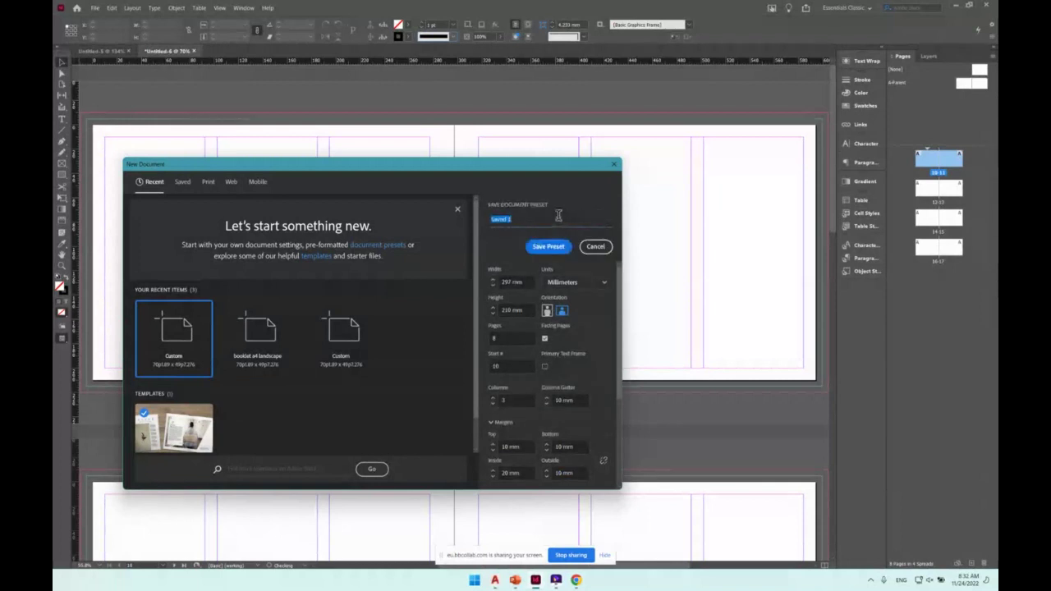
text(A4 landsc)
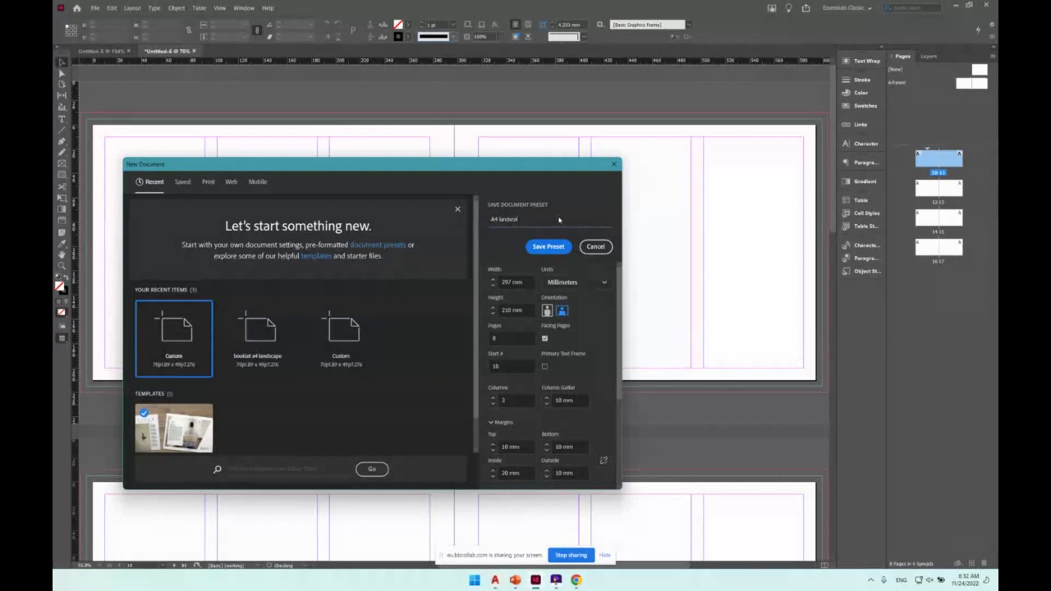
text(ape - 3 columns)
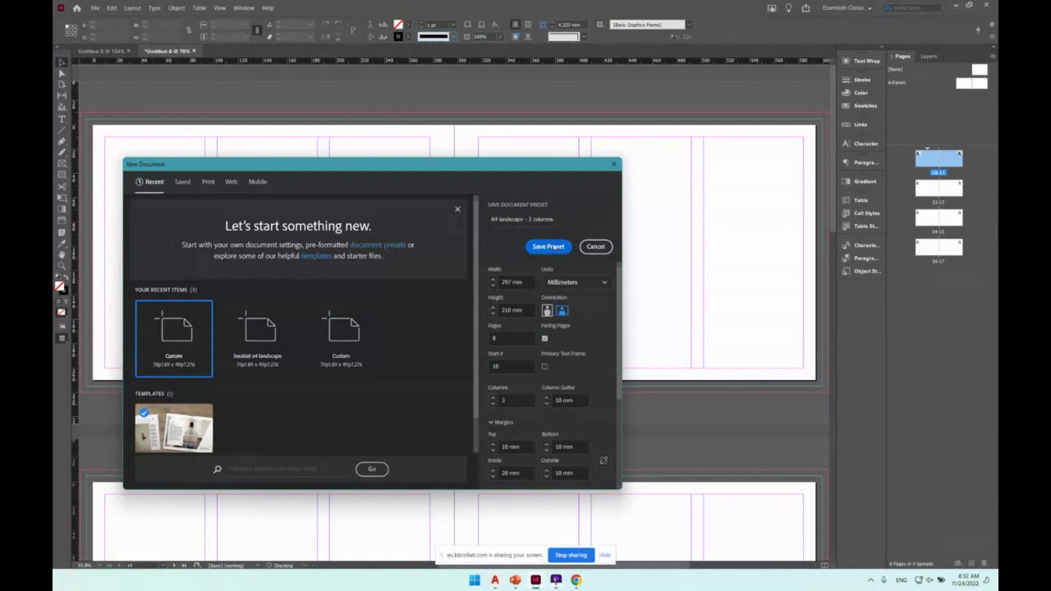
click(549, 247)
Create a new document named Sample from the saved "A4 landscape - 3 columns" preset.
click(181, 184)
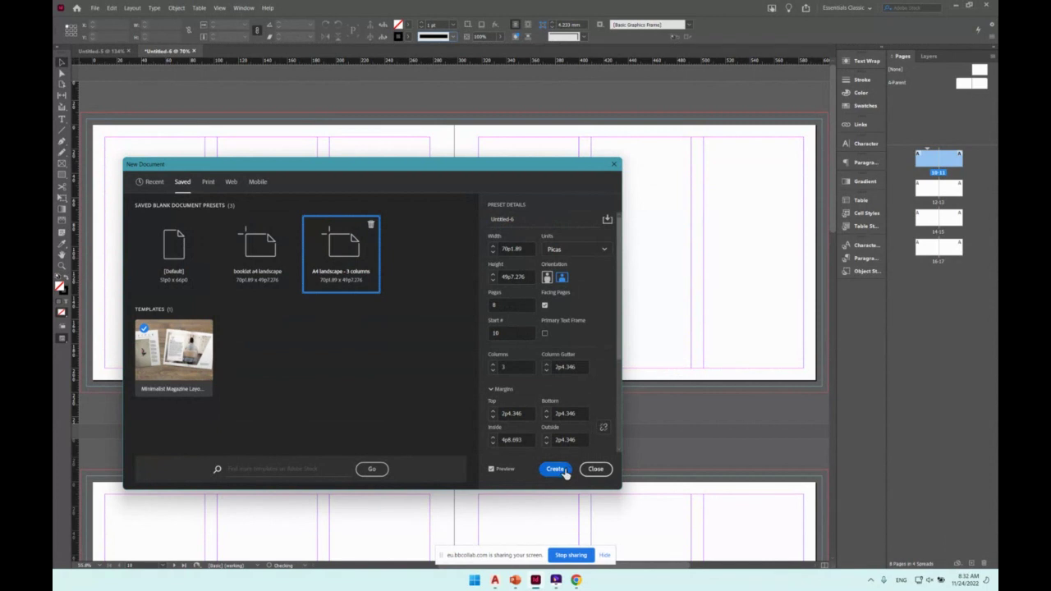
drag(517, 220, 486, 220)
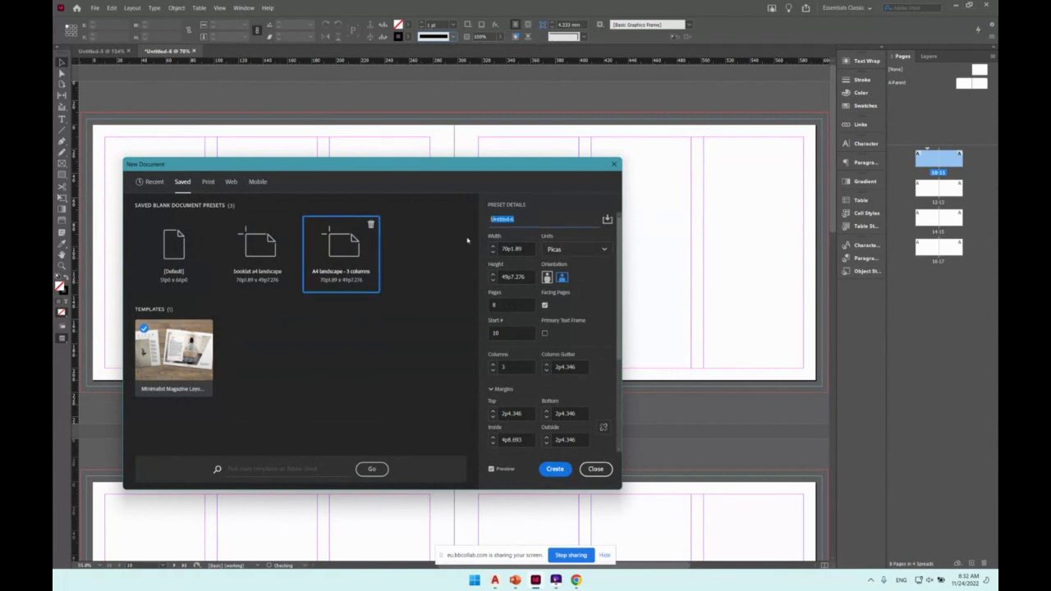
text(Sample)
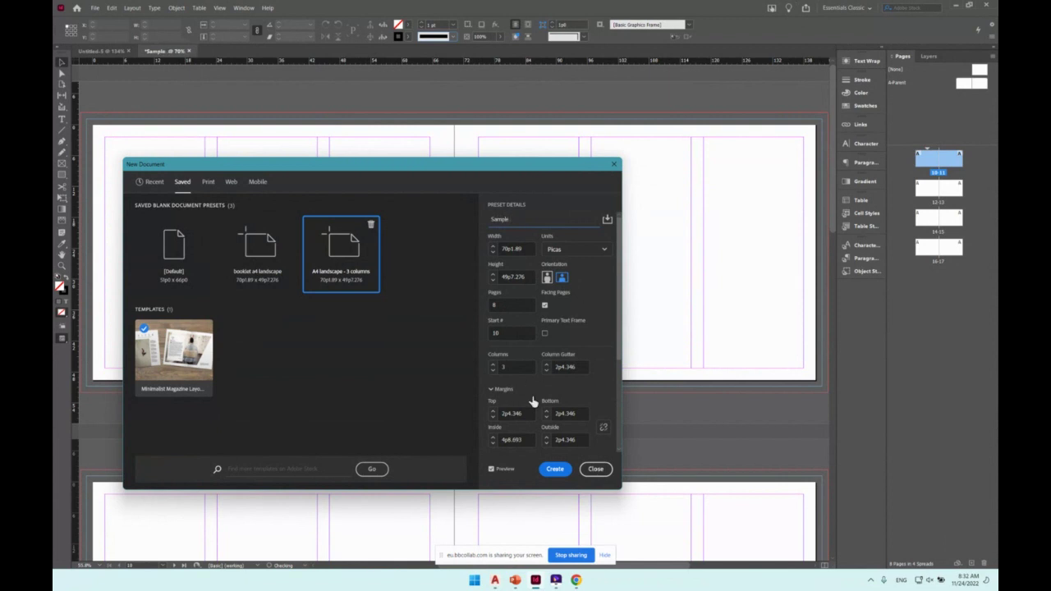
click(555, 469)
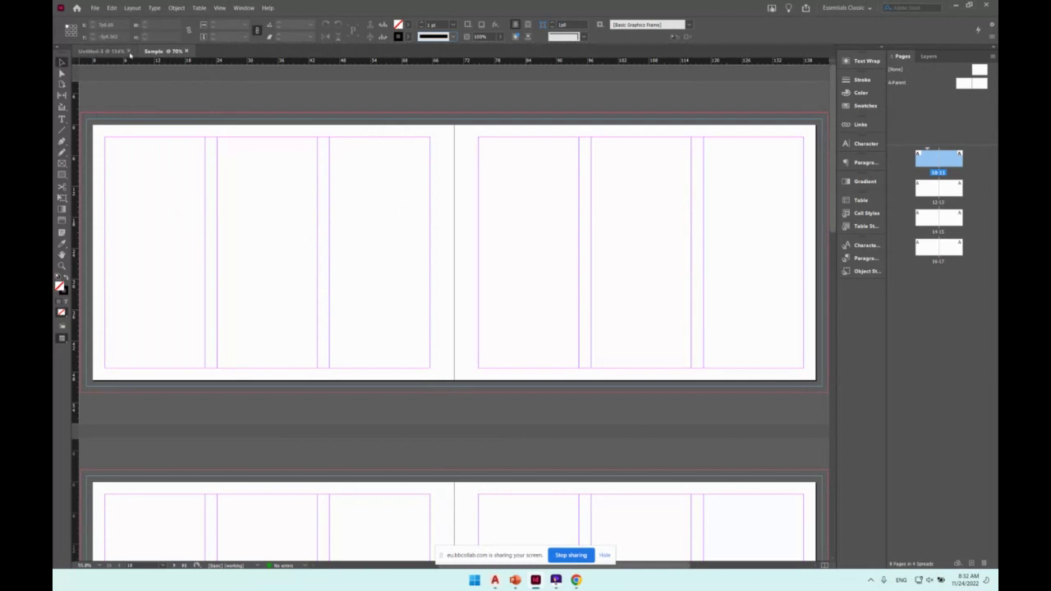
Close the other open document and look over the margins and columns on the Sample document's spreads.
click(129, 52)
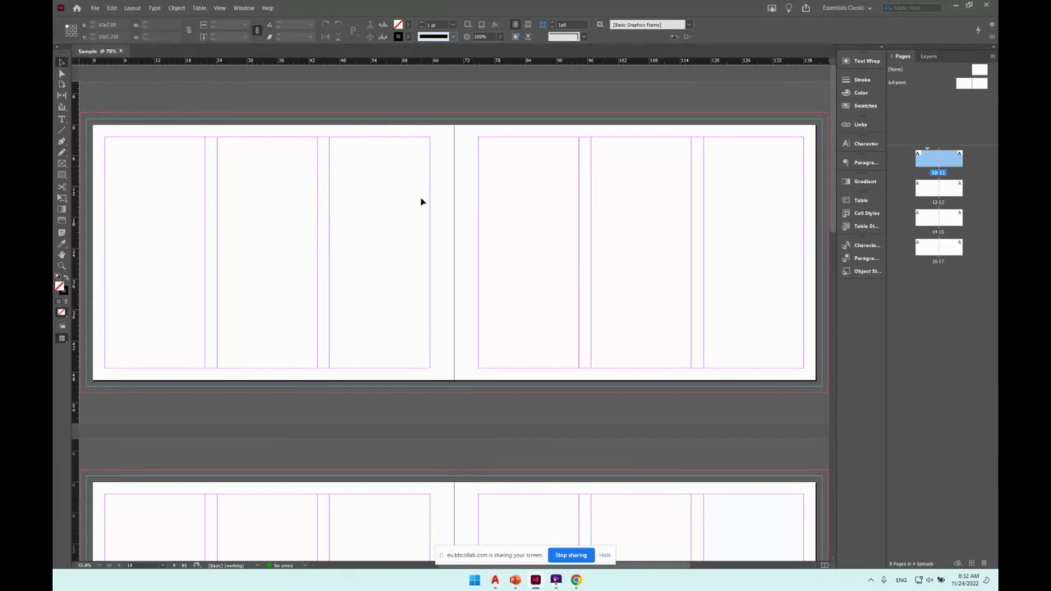
scroll(399, 209, down, 2)
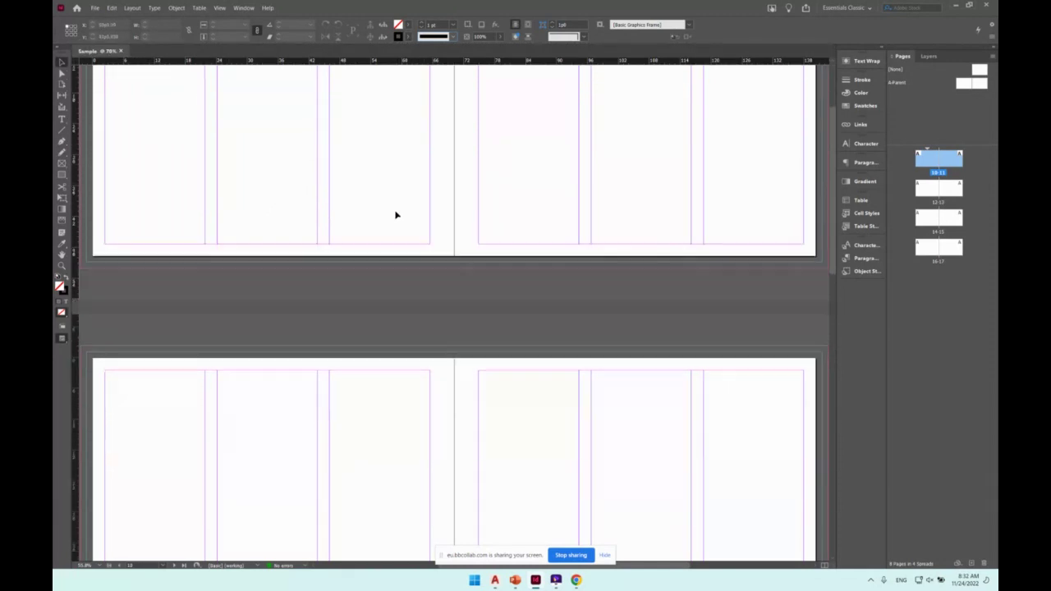
scroll(394, 214, up, 2)
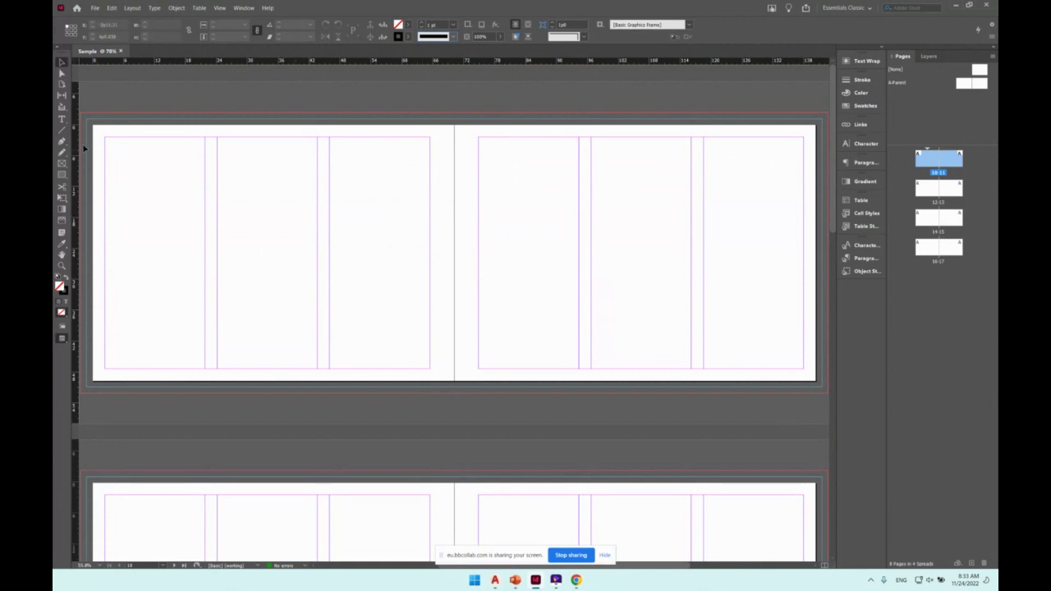
scroll(84, 144, left, 3)
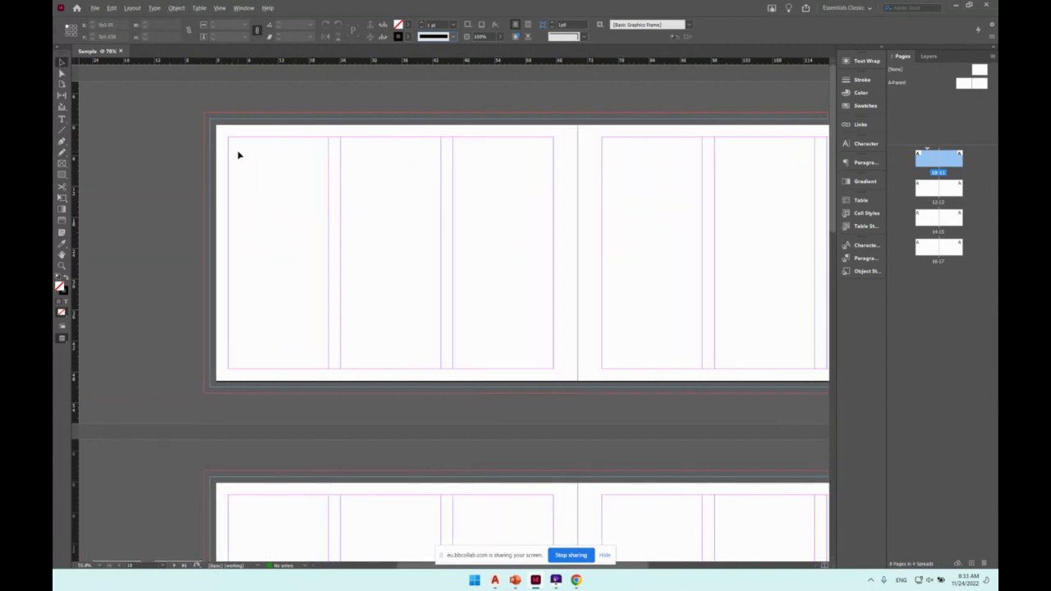
scroll(239, 155, up, 2)
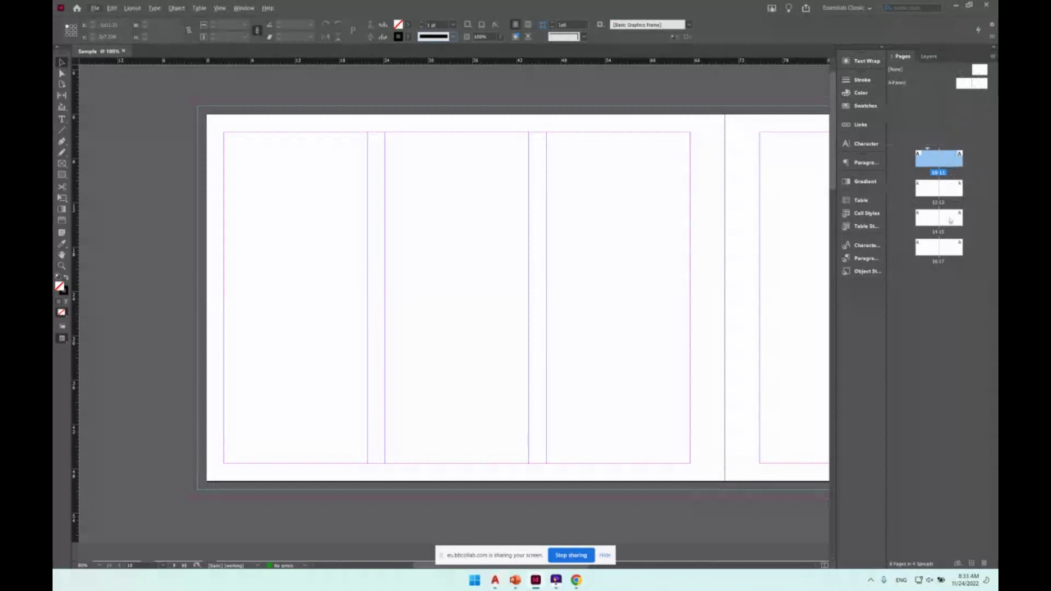
Try adding new pages after page 17, and delete the added pages.
click(945, 250)
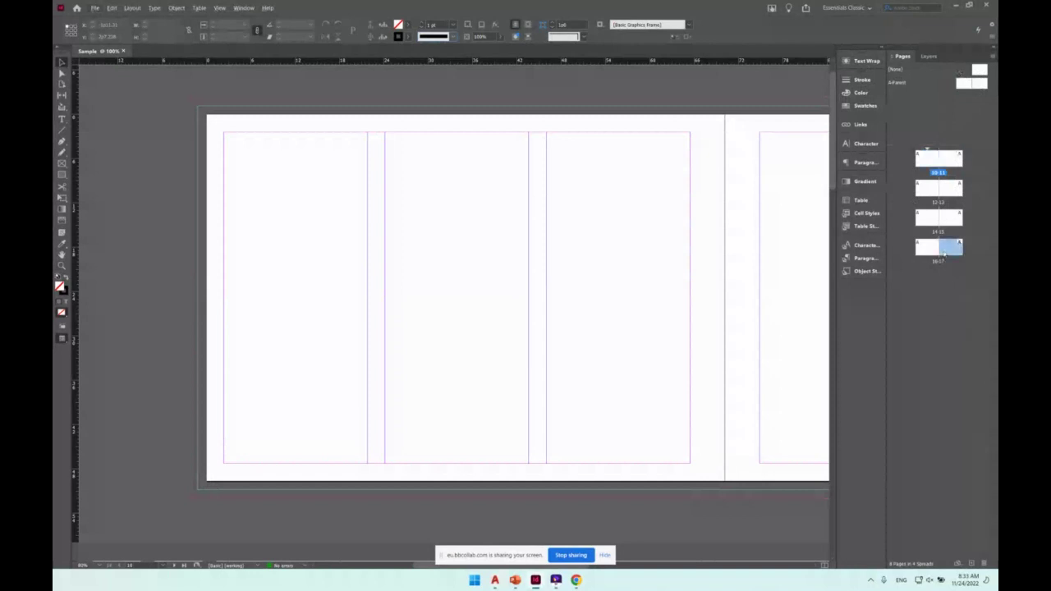
click(971, 565)
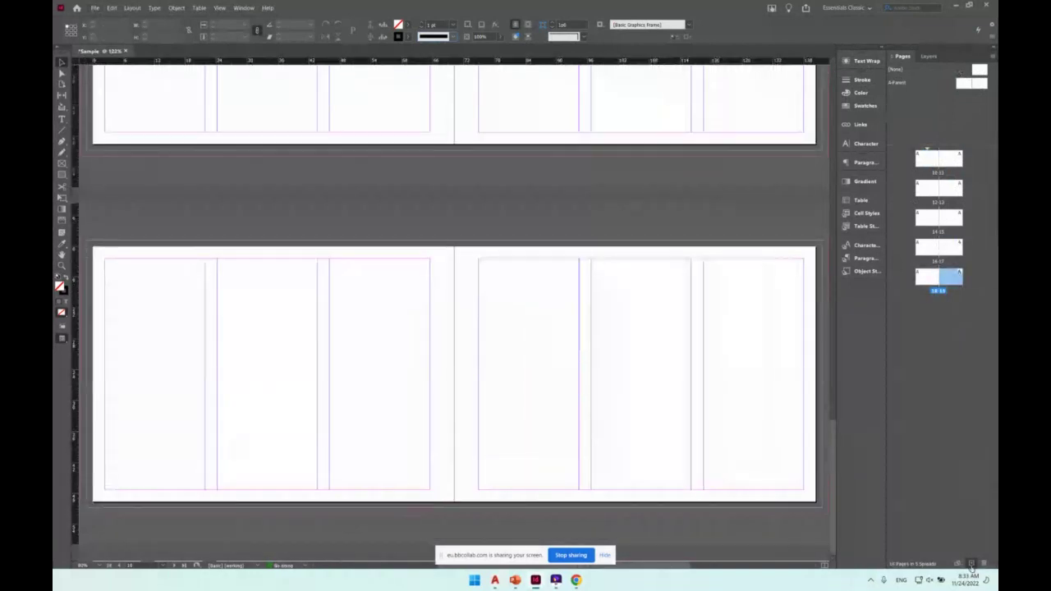
click(972, 565)
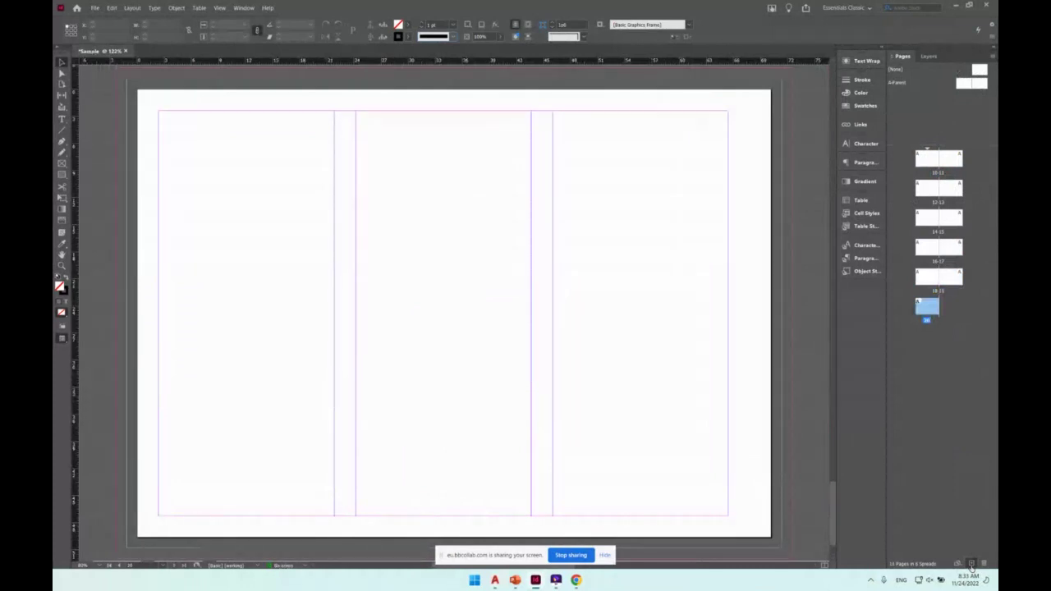
click(987, 565)
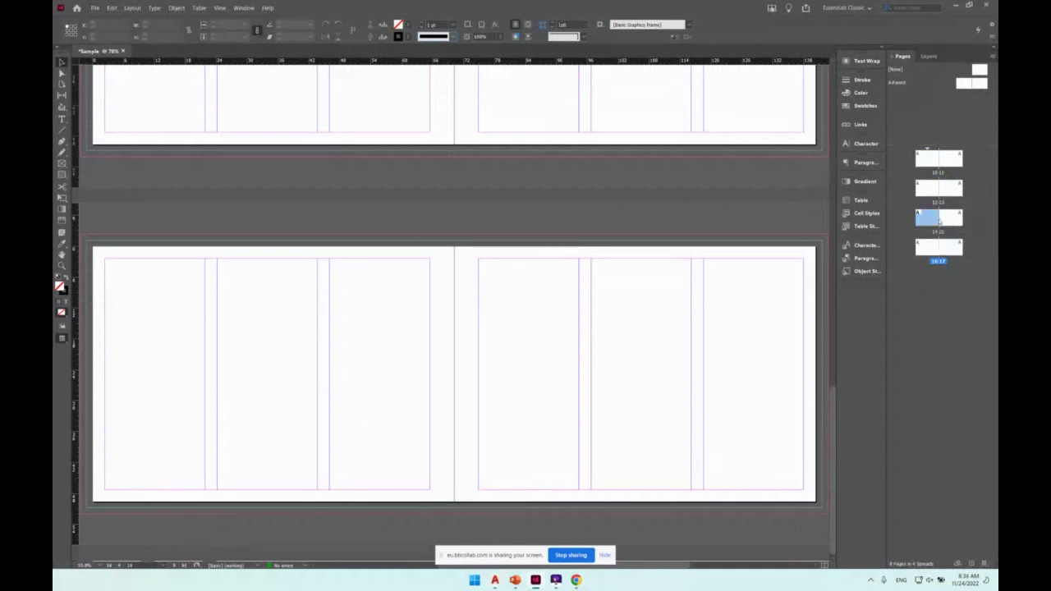
Delete page 17, the last page of the document.
click(950, 250)
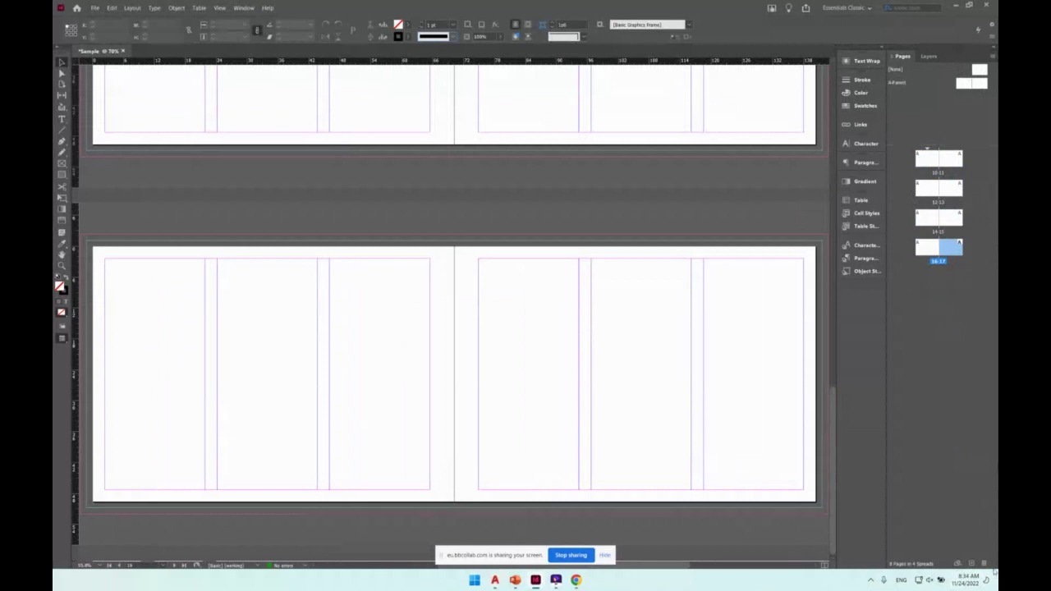
click(985, 564)
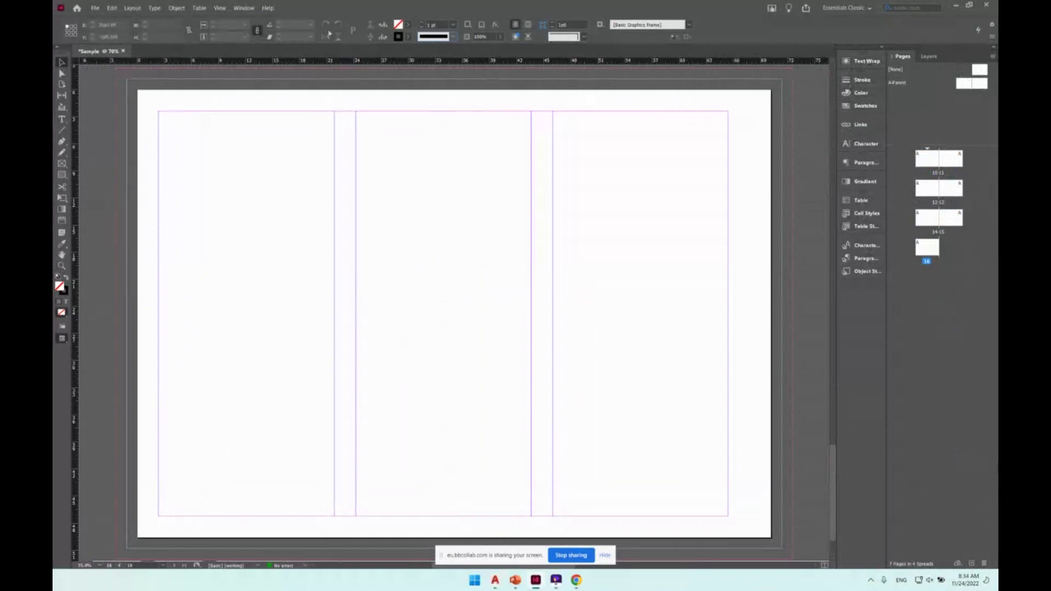
Save the current panel arrangement as a new workspace under a personal name, capturing panel locations and menu customization.
click(243, 8)
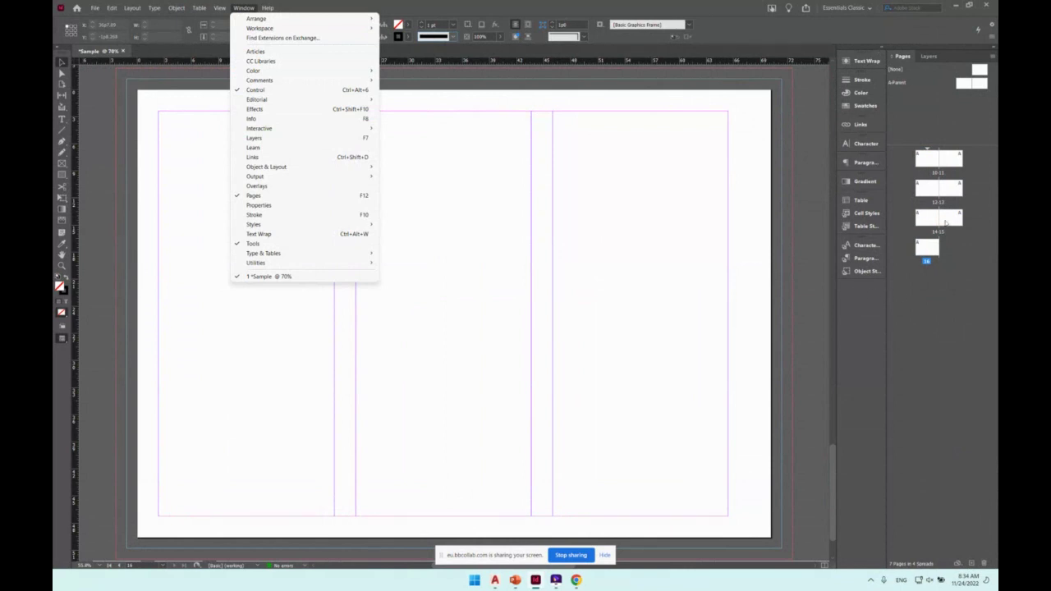
click(856, 47)
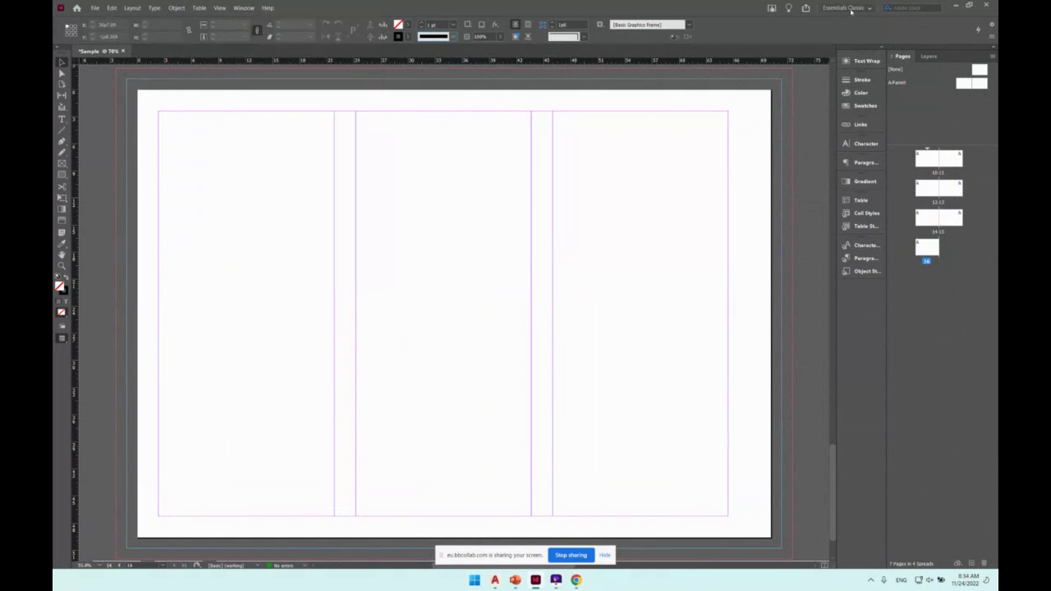
click(851, 10)
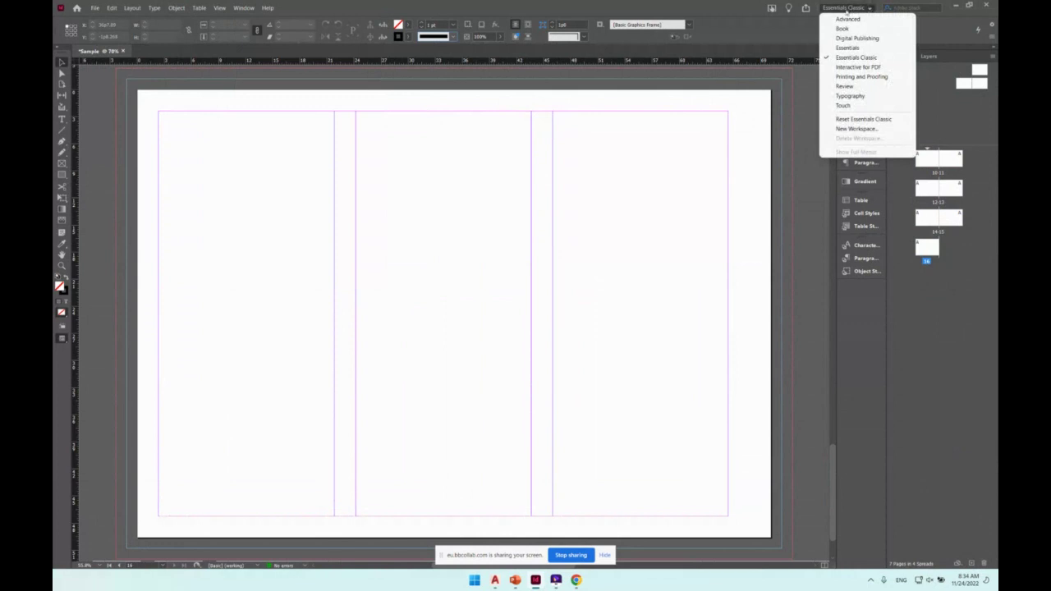
click(835, 131)
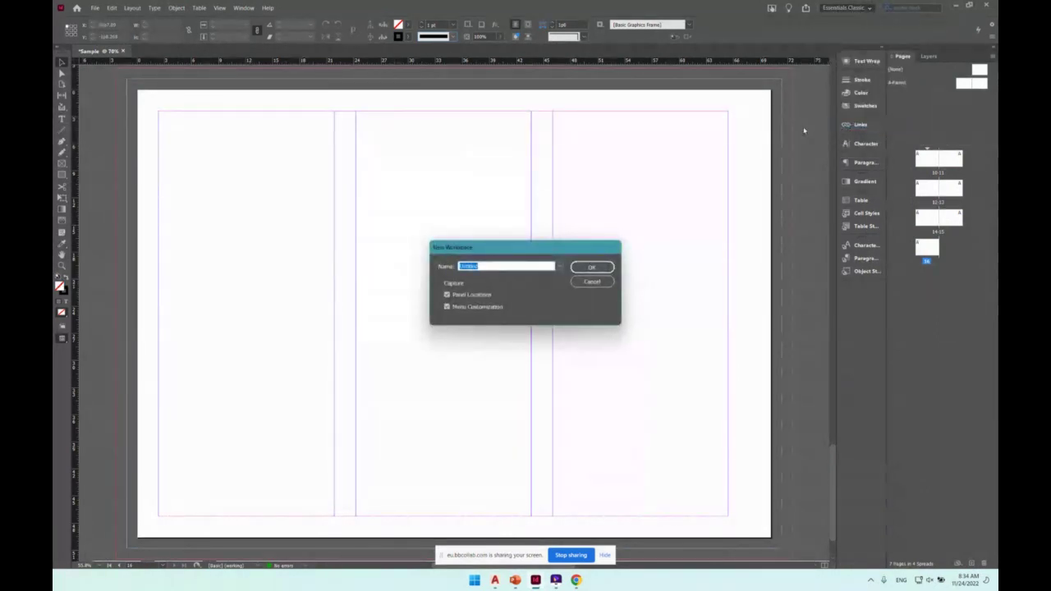
text(d)
click(592, 267)
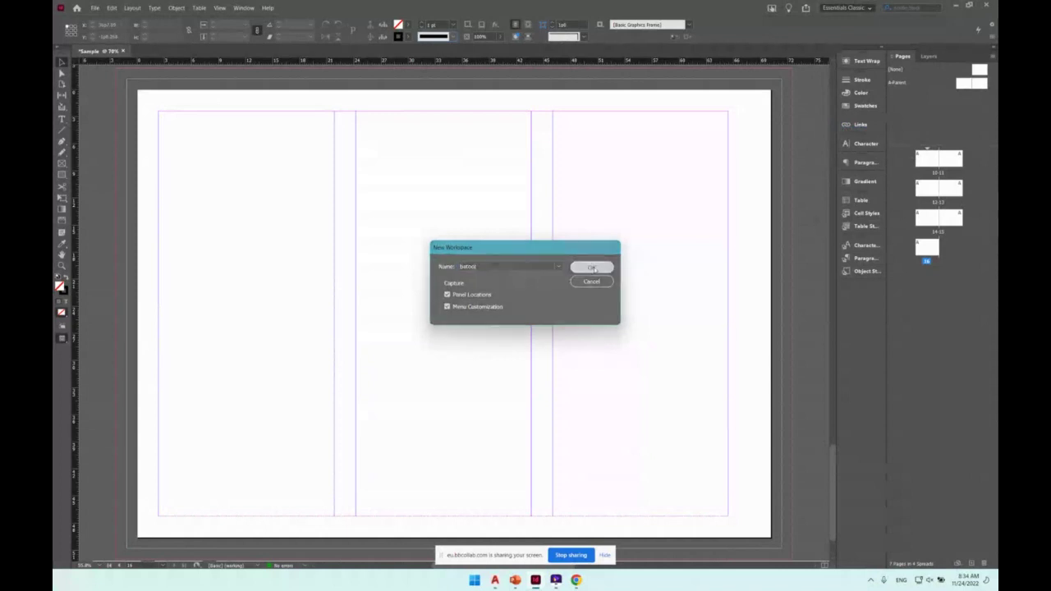
Try the Book and Interactive for PDF workspaces, and return to the custom workspace.
click(856, 9)
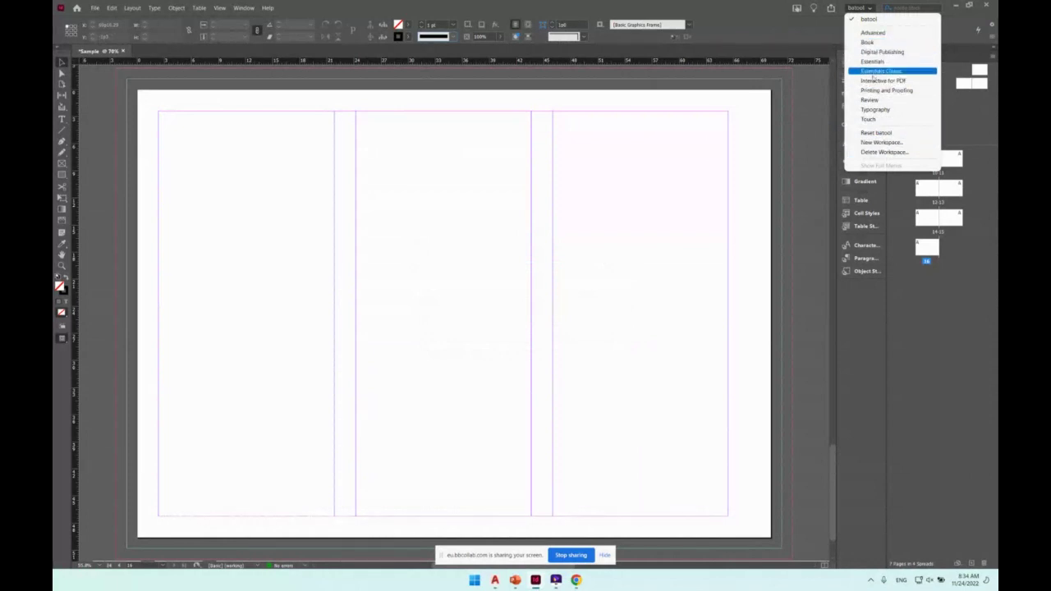
click(880, 42)
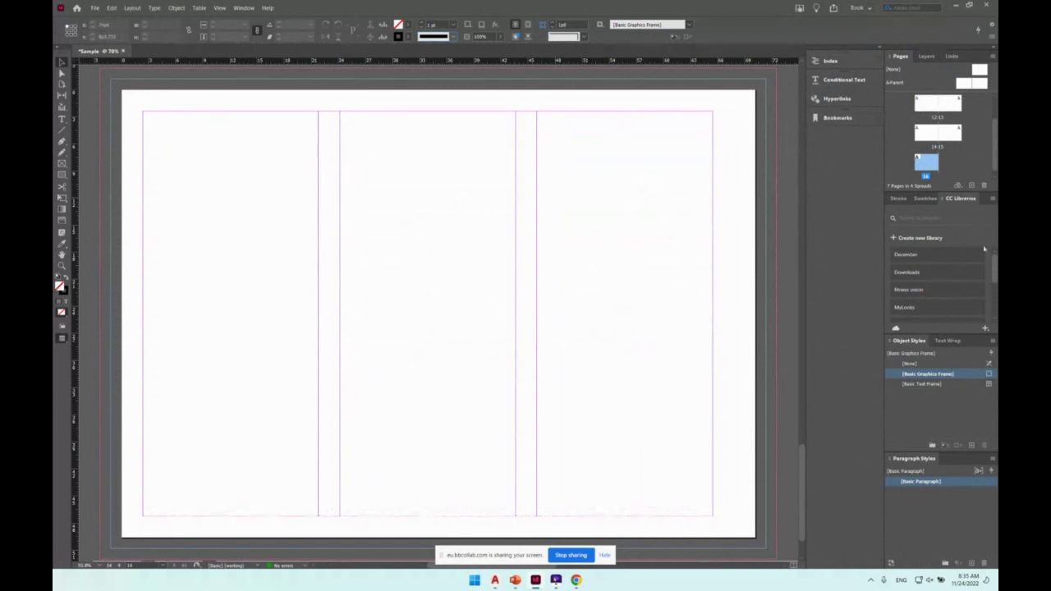
click(859, 8)
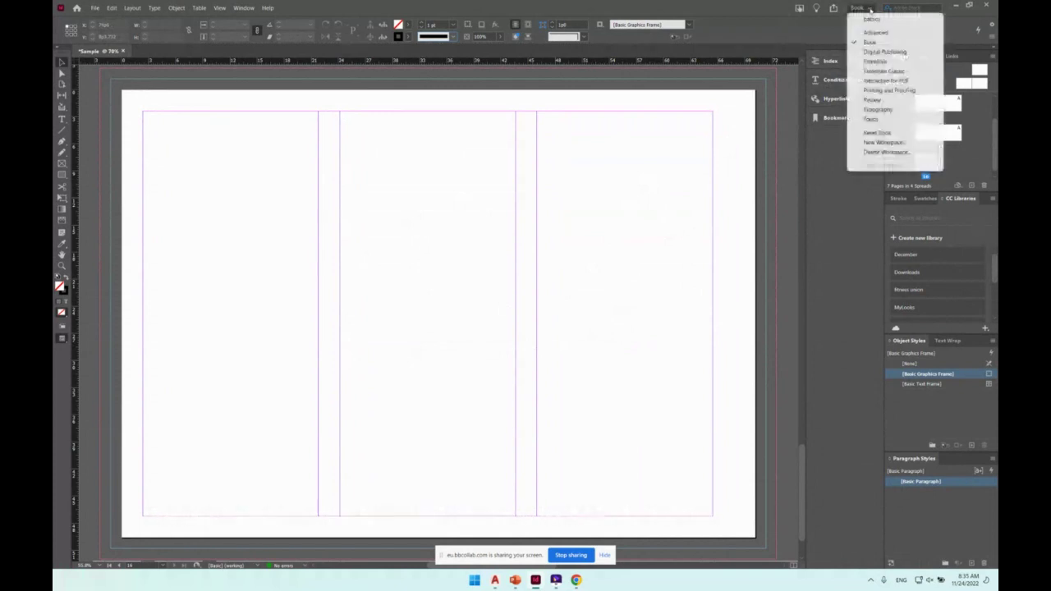
click(887, 82)
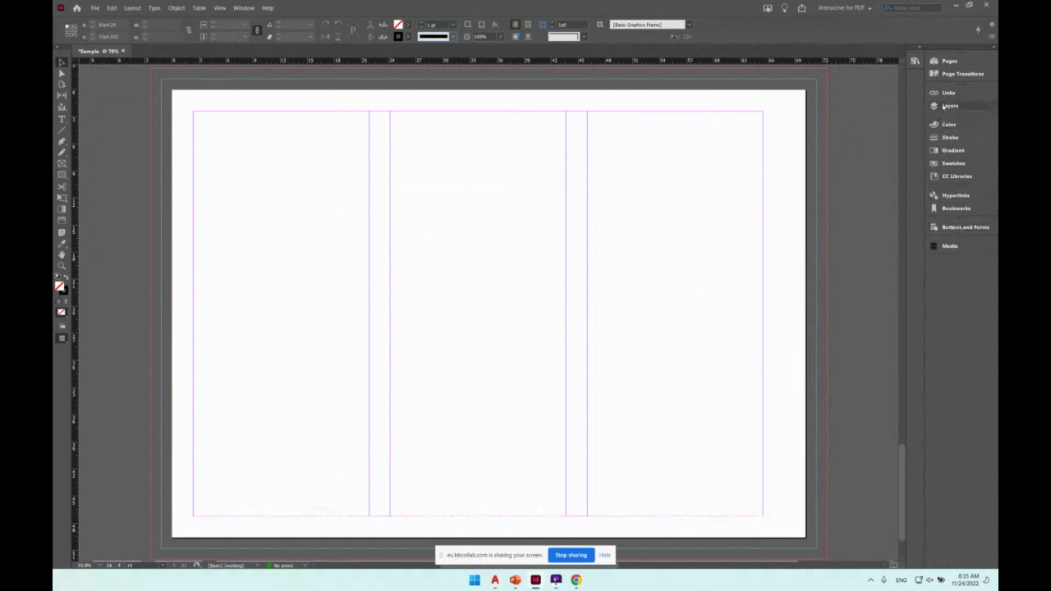
click(846, 8)
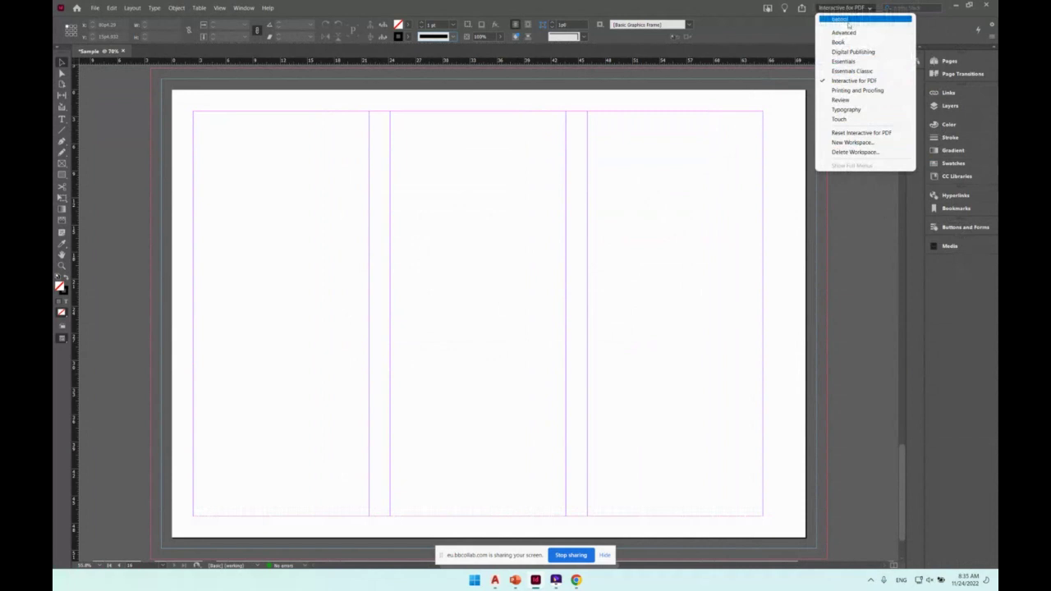
key(Escape)
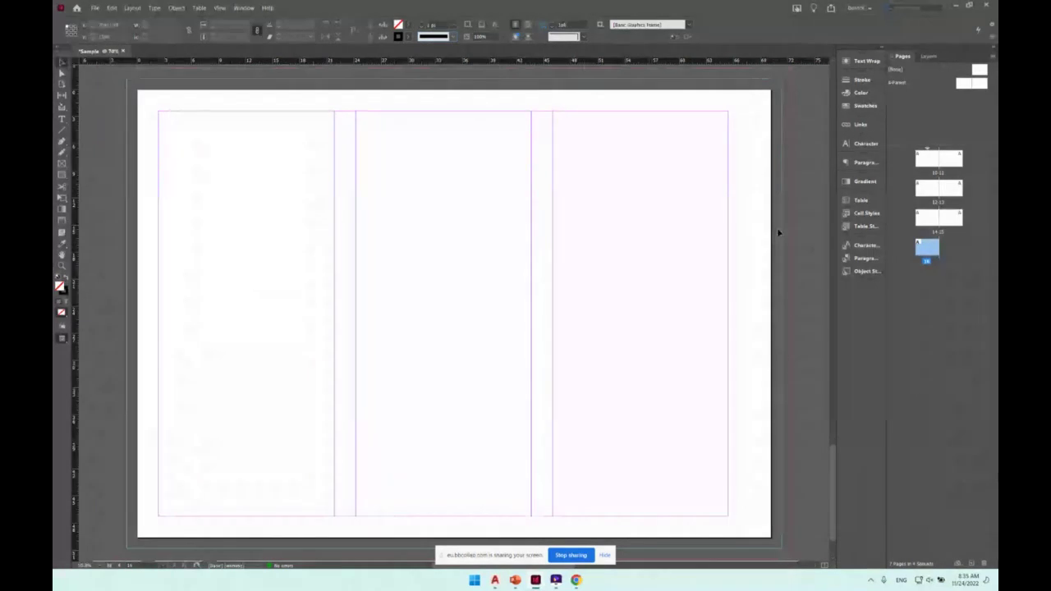
Examine page 16's margin and column guides at closer and wider magnifications.
right_click(442, 212)
click(432, 187)
click(61, 73)
key(ctrl+equal)
key(ctrl+equal)
key(ctrl+equal)
key(ctrl+equal)
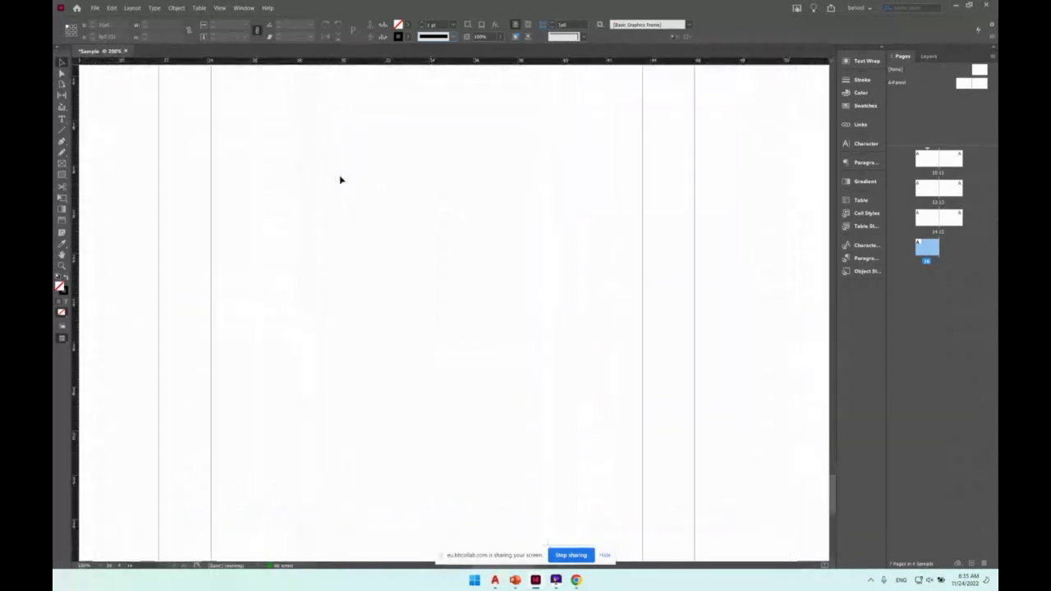
key(ctrl+minus)
key(ctrl+minus)
key(ctrl+minus)
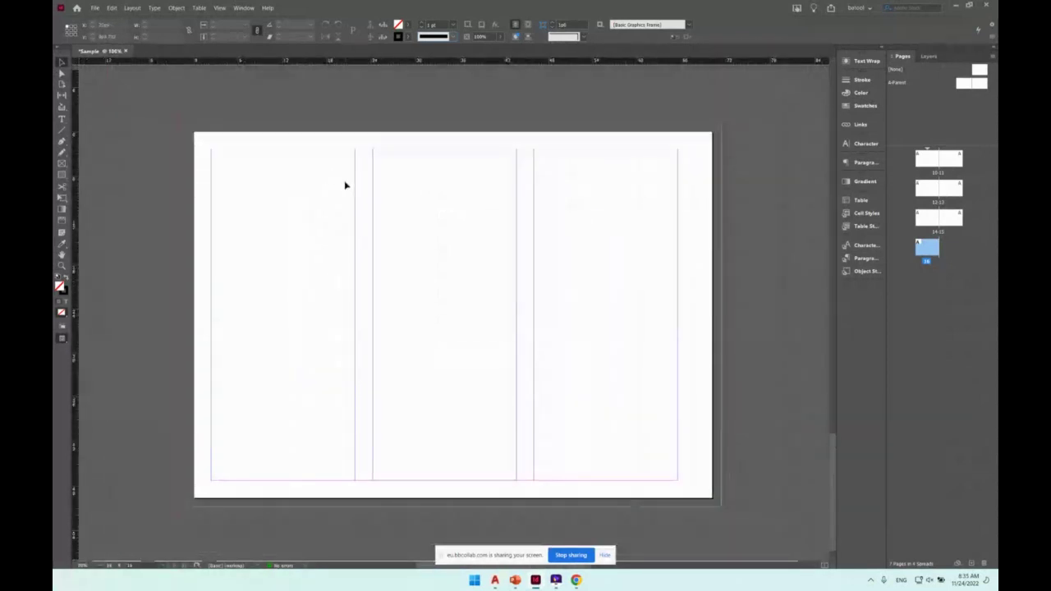
key(super)
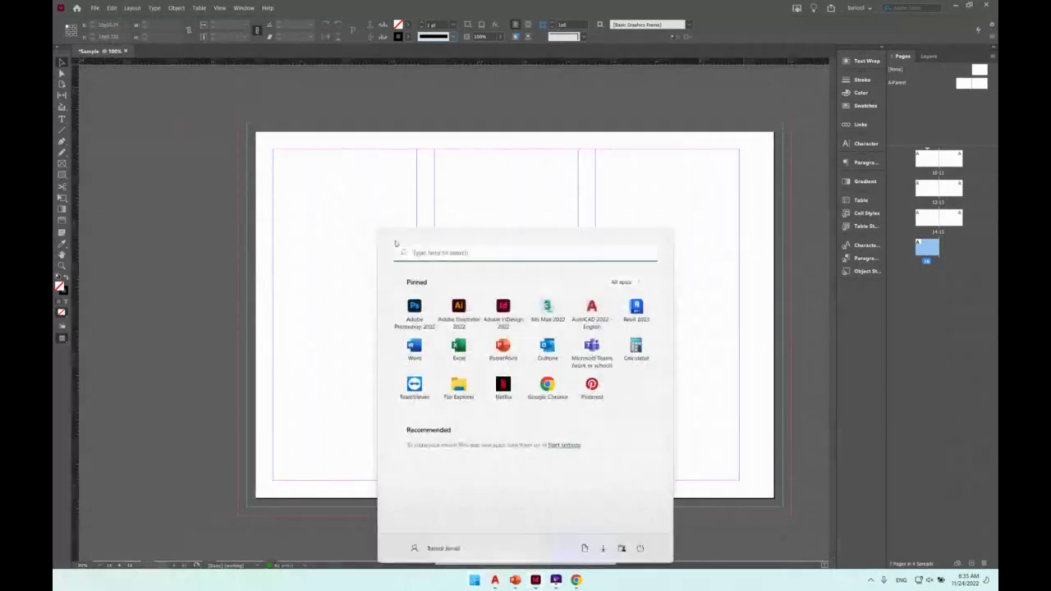
key(super)
key(ctrl+equal)
key(ctrl+equal)
key(ctrl+equal)
key(ctrl+minus)
key(ctrl+minus)
key(ctrl+minus)
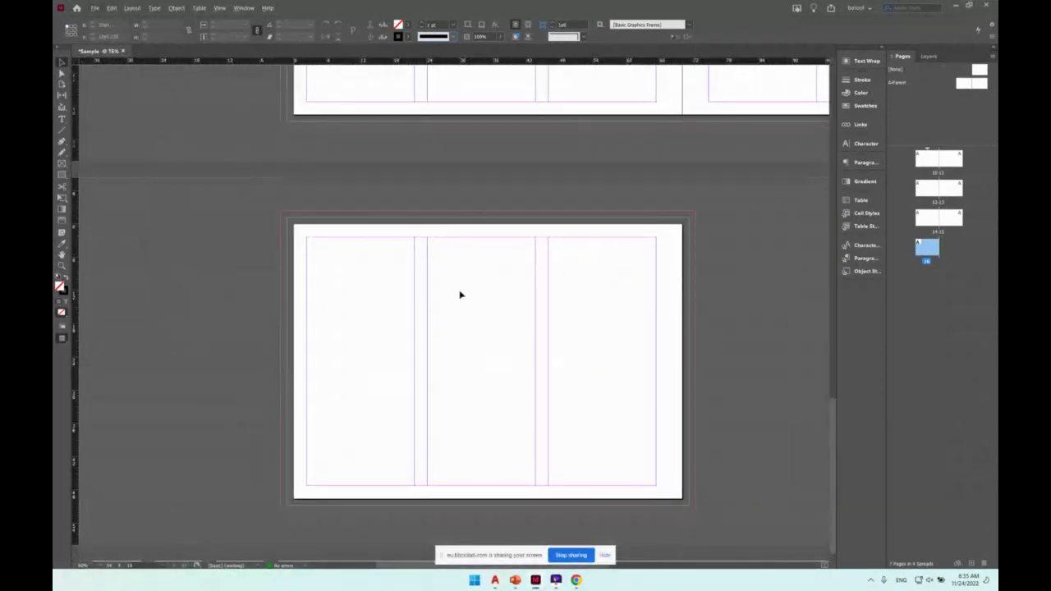
Examine page 16 and the spread of pages 14 and 15 above it at different positions and magnifications.
scroll(460, 293, left, 3)
scroll(460, 294, right, 3)
scroll(460, 294, right, 2)
scroll(460, 294, left, 5)
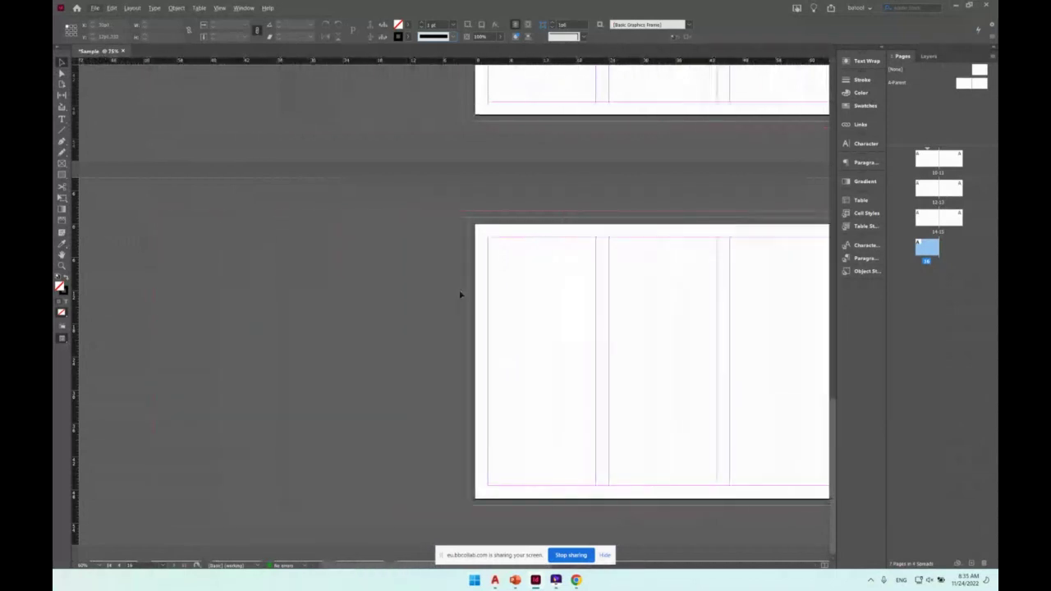
scroll(460, 294, right, 5)
scroll(460, 294, left, 5)
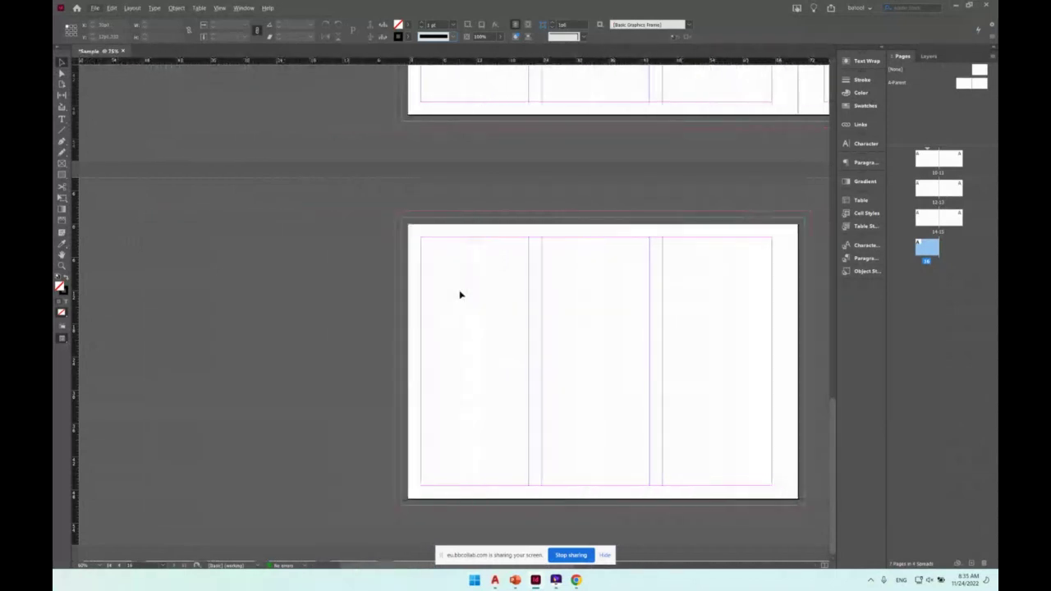
scroll(460, 294, right, 3)
scroll(460, 293, up, 6)
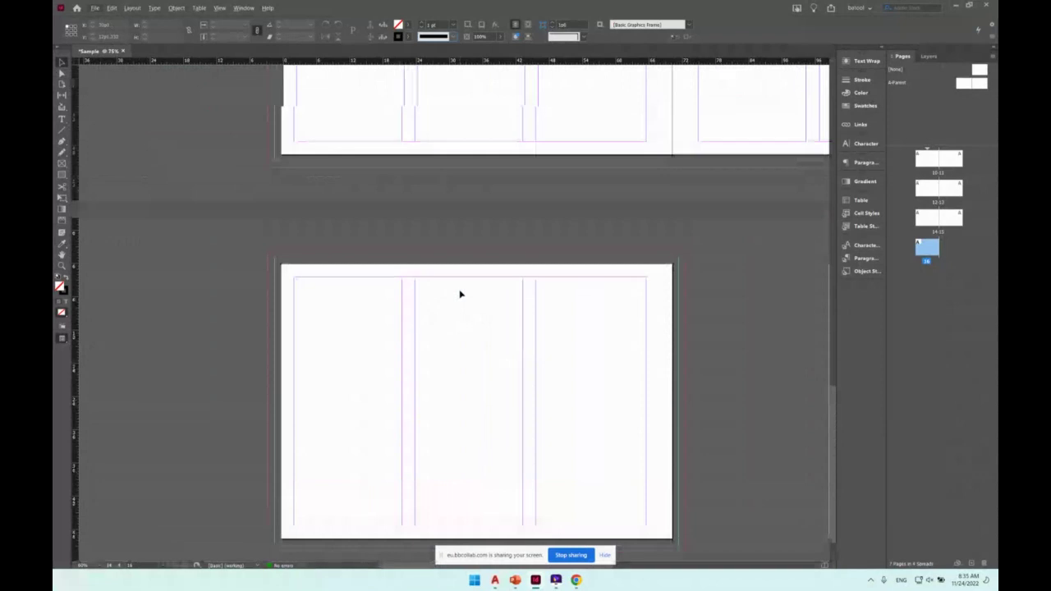
scroll(461, 289, down, 1)
scroll(461, 290, down, 3)
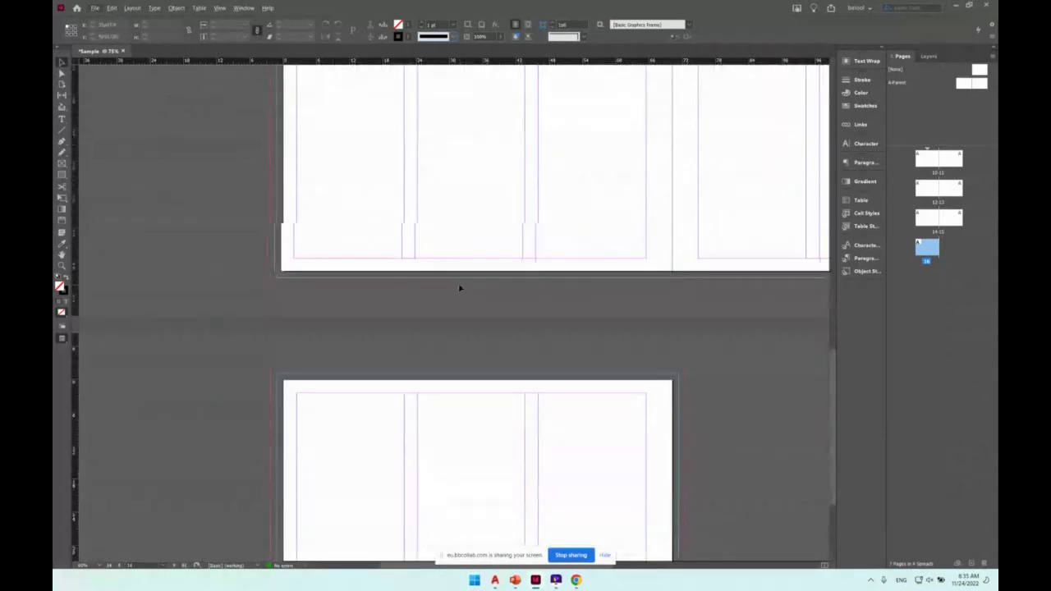
scroll(460, 288, up, 3)
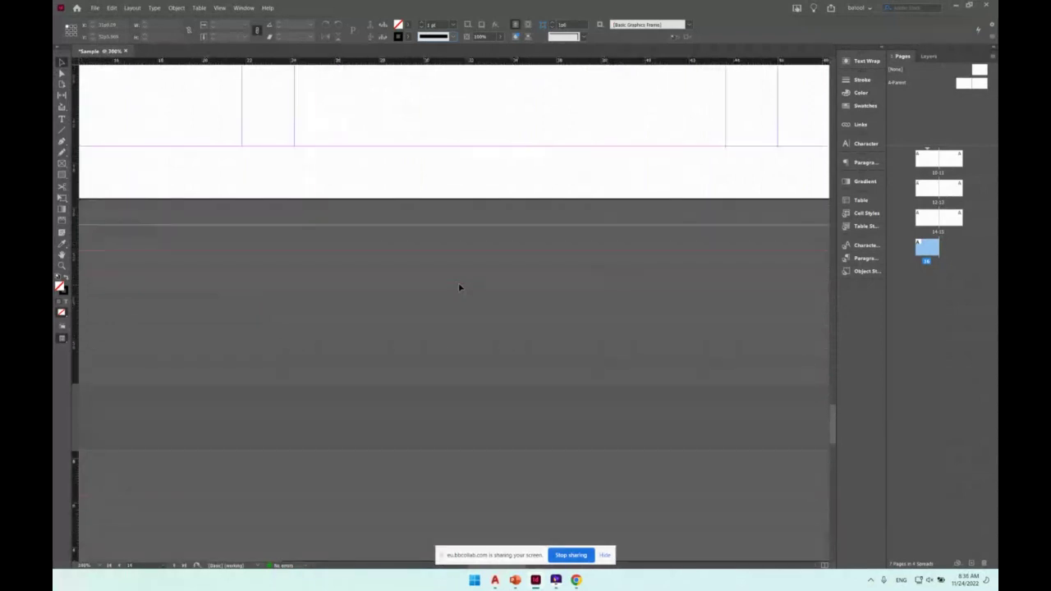
scroll(452, 286, down, 2)
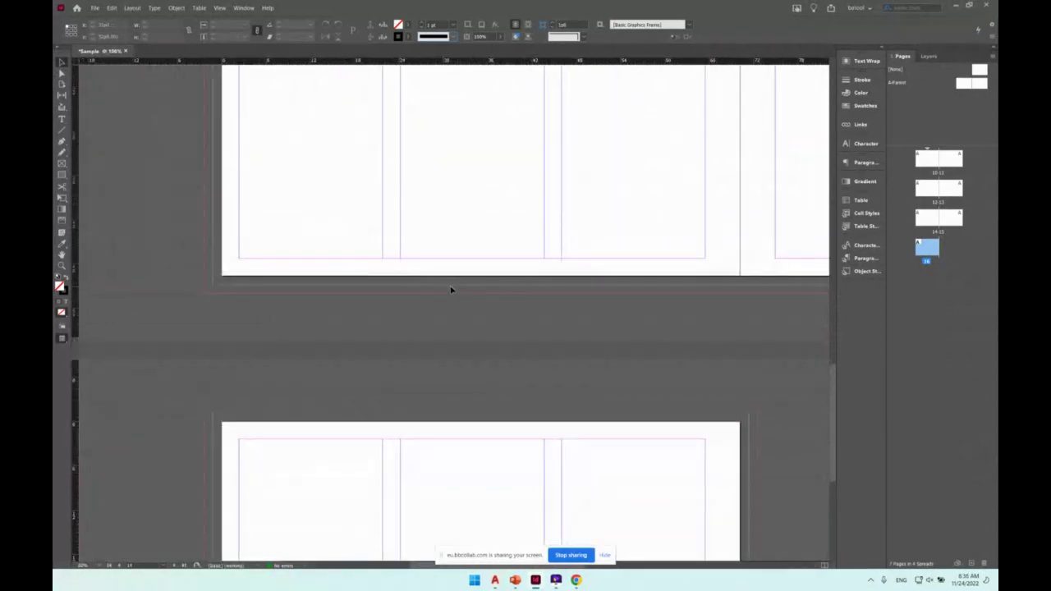
Fit page 16 to the window, compare nearby magnifications, and bring page 14 into full view.
key(ctrl+0)
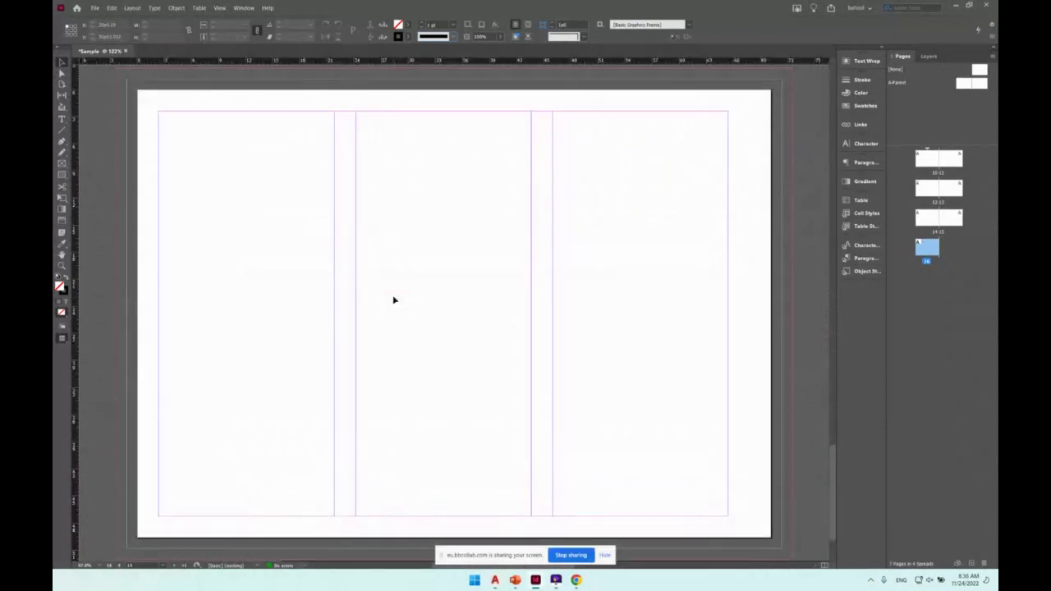
key(ctrl+minus)
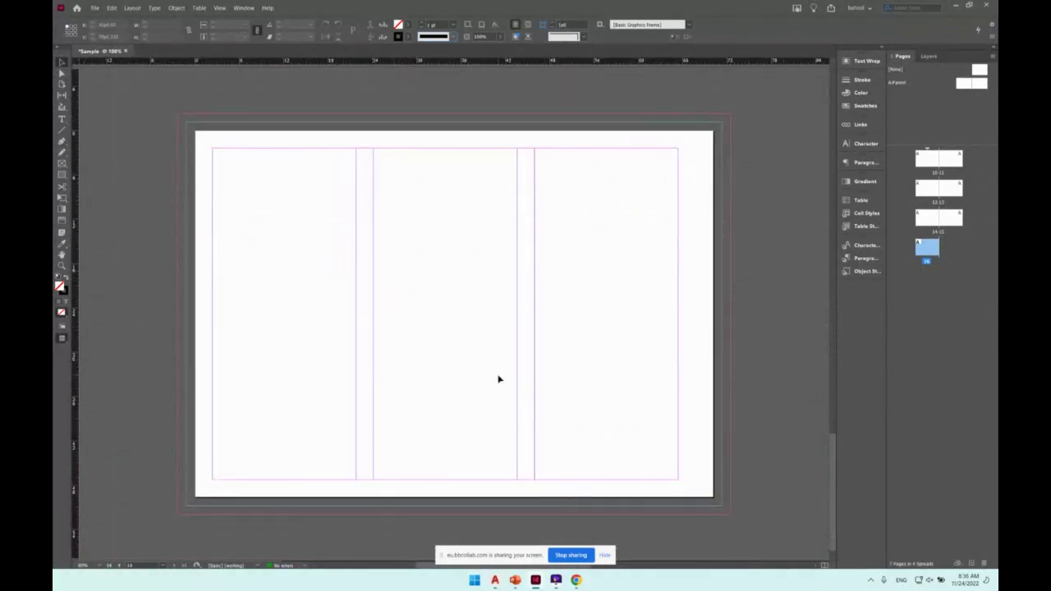
key(ctrl+equal)
key(ctrl+minus)
scroll(556, 312, down, 4)
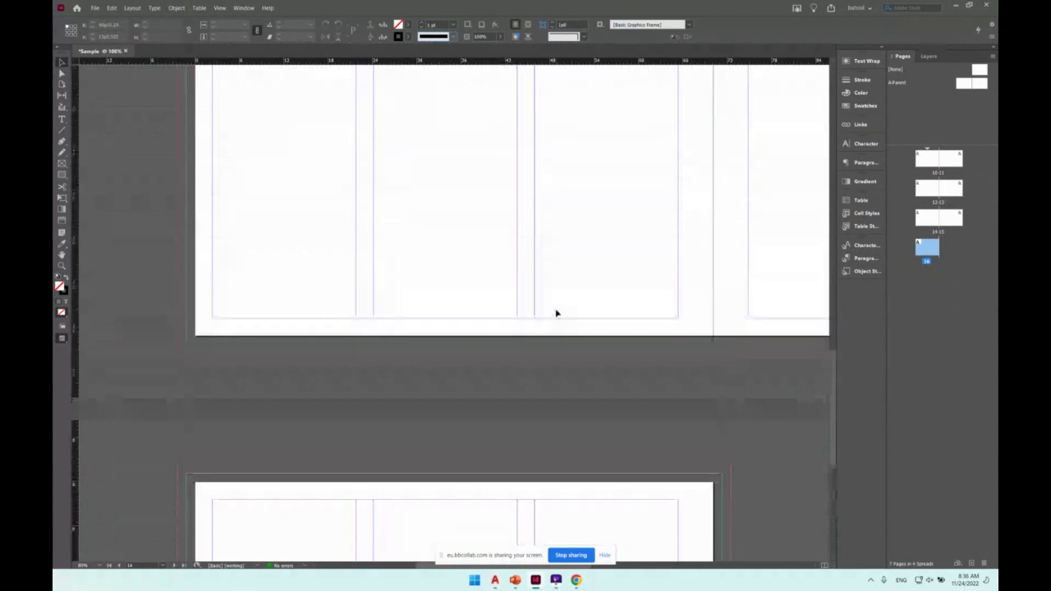
scroll(556, 313, up, 5)
scroll(558, 307, up, 1)
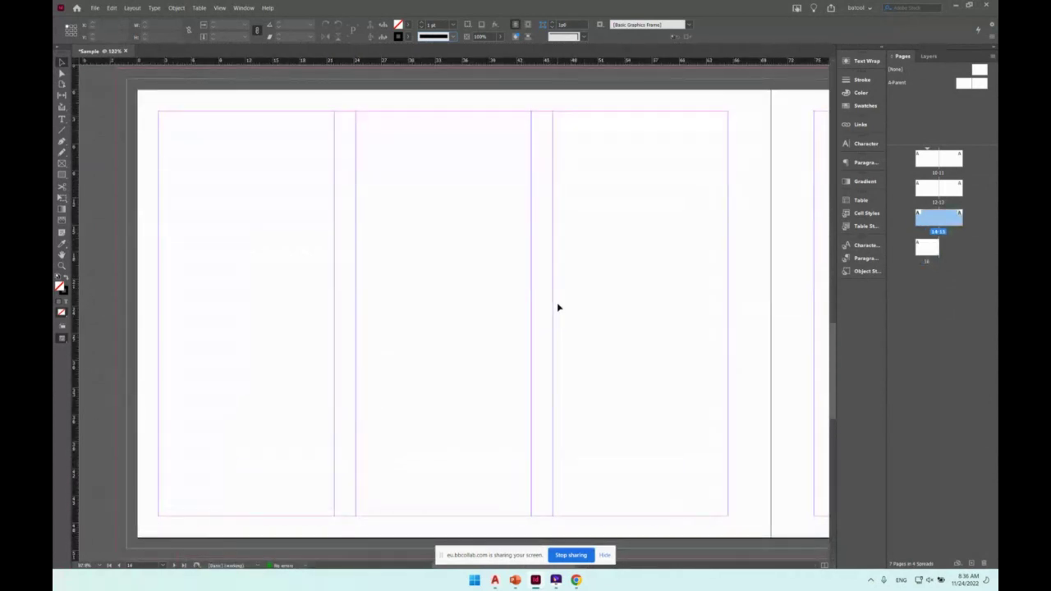
scroll(558, 308, down, 1)
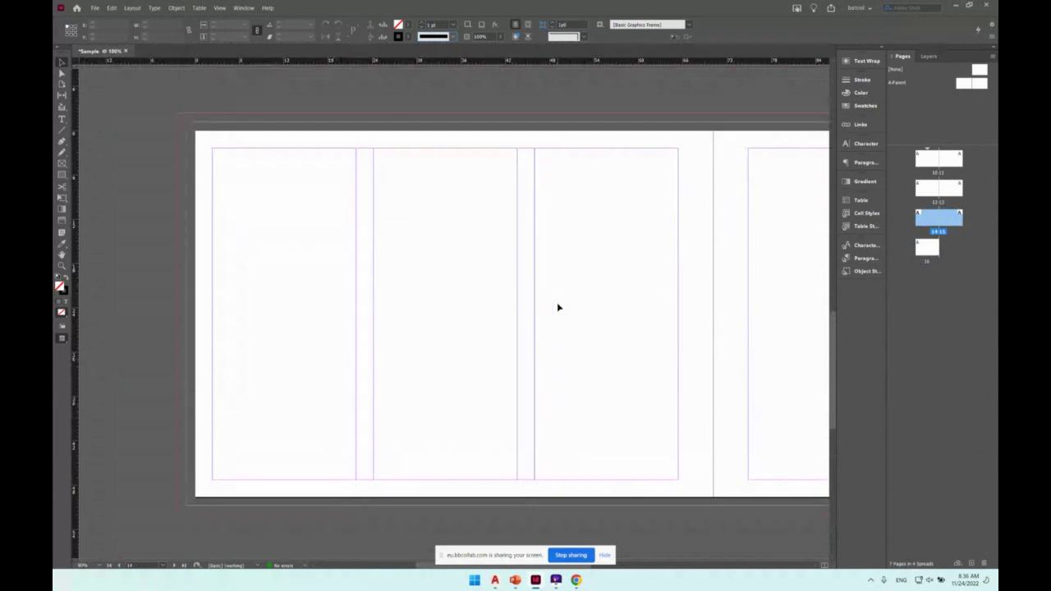
Draw a rectangle about 19p5 wide and 22p5 high filling the upper half of page 14's first column.
click(392, 133)
click(60, 63)
click(60, 62)
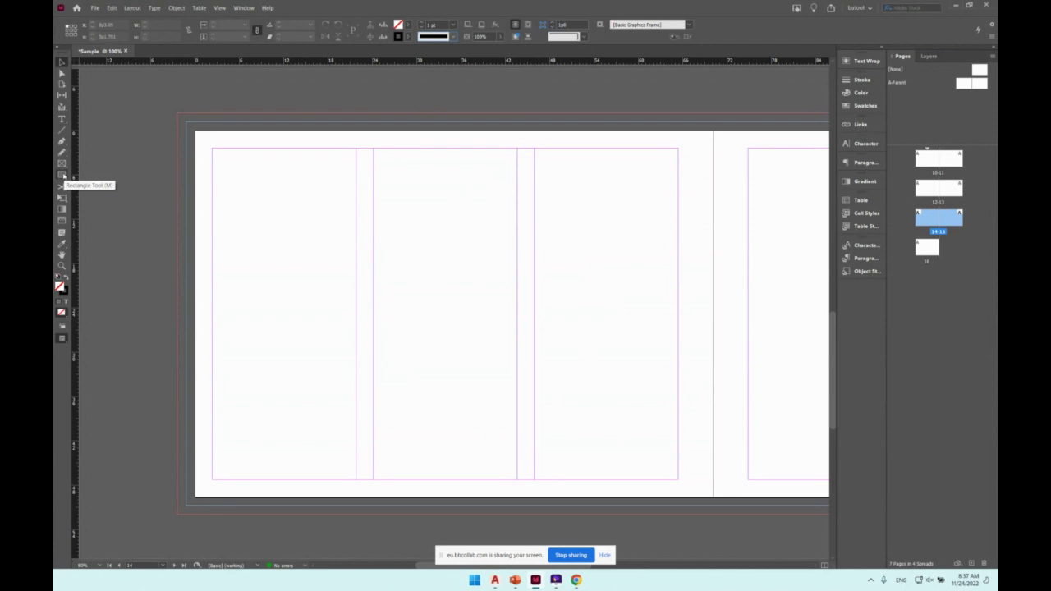
click(61, 175)
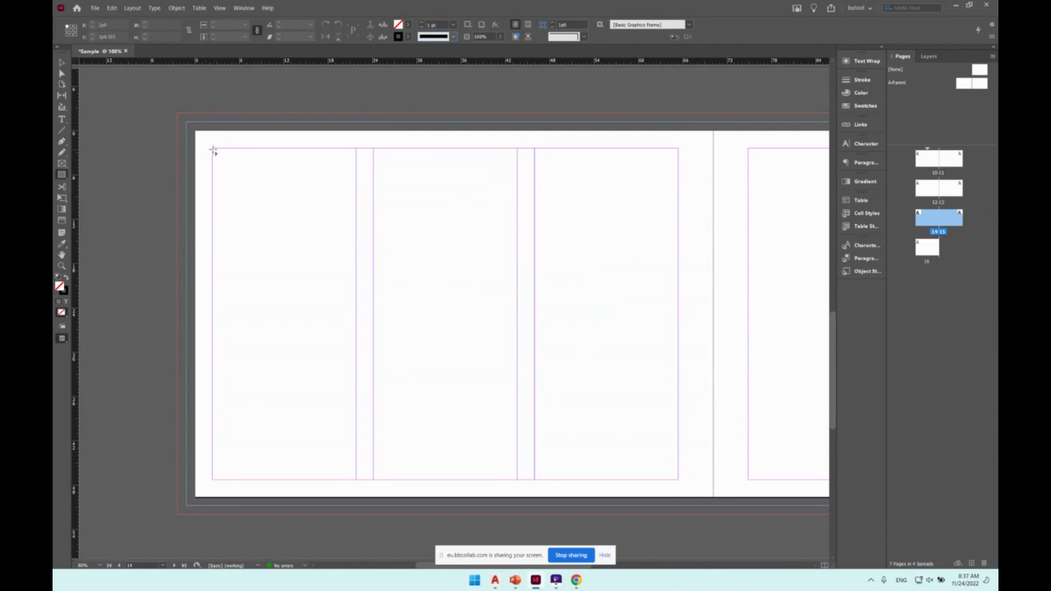
drag(213, 151, 357, 316)
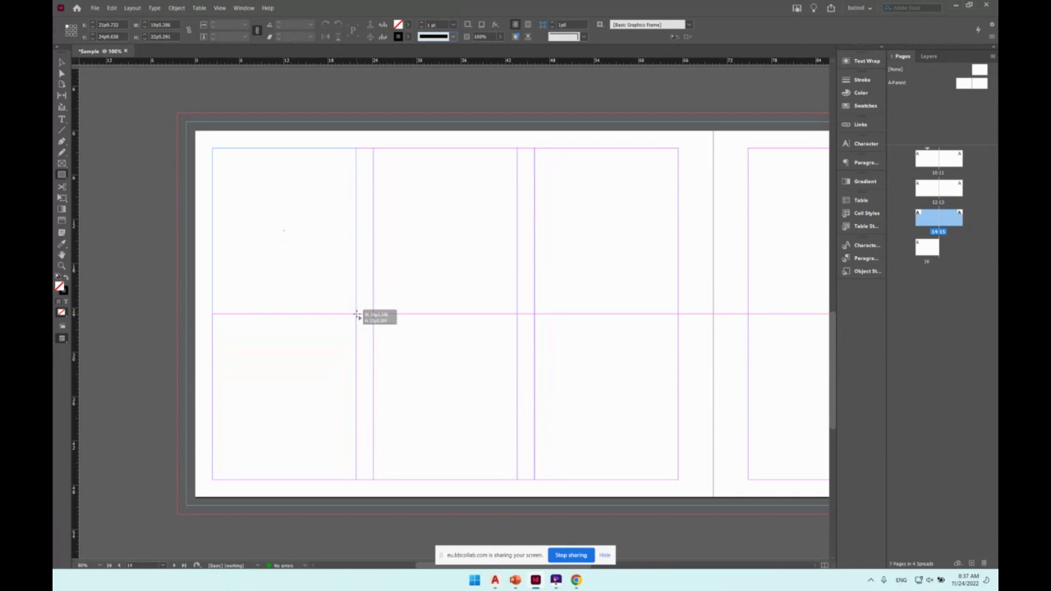
drag(357, 316, 356, 315)
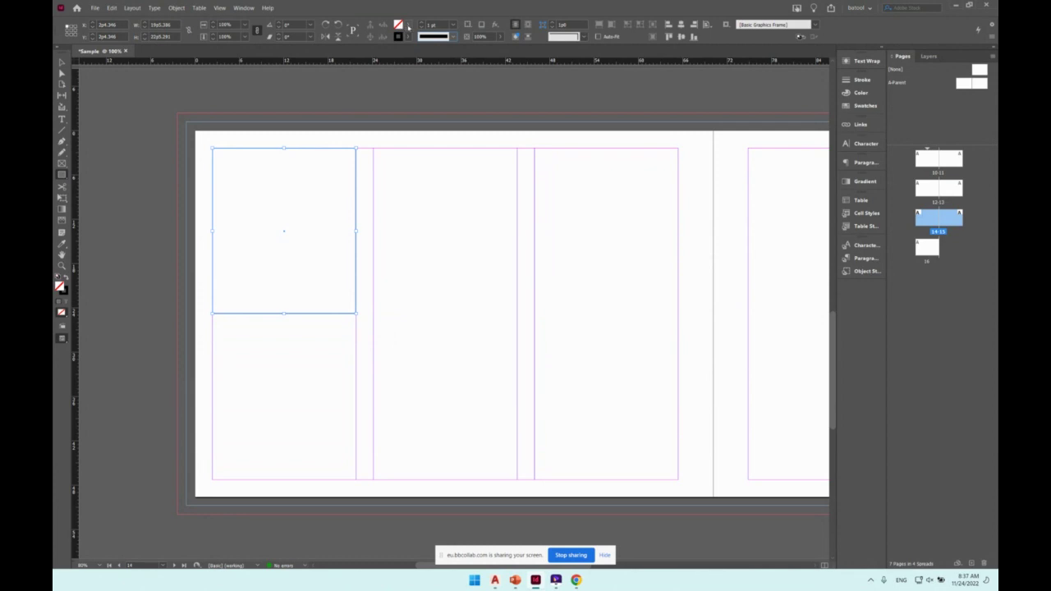
Fill the rectangle with yellow (C=0 M=0 Y=100 K=0) and colour its stroke magenta (C=0 M=100 Y=0 K=0).
click(408, 27)
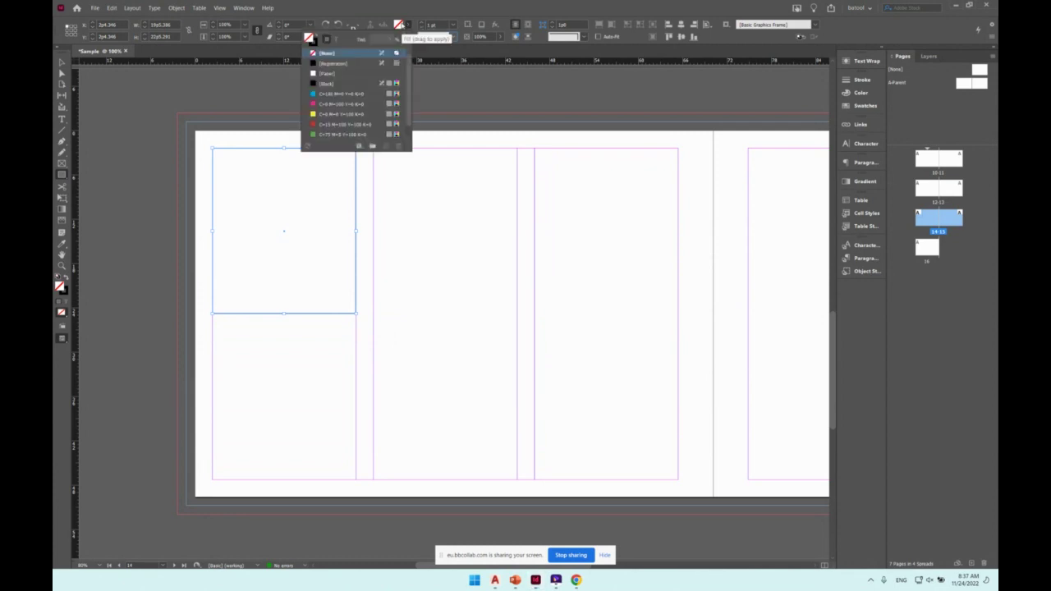
click(410, 27)
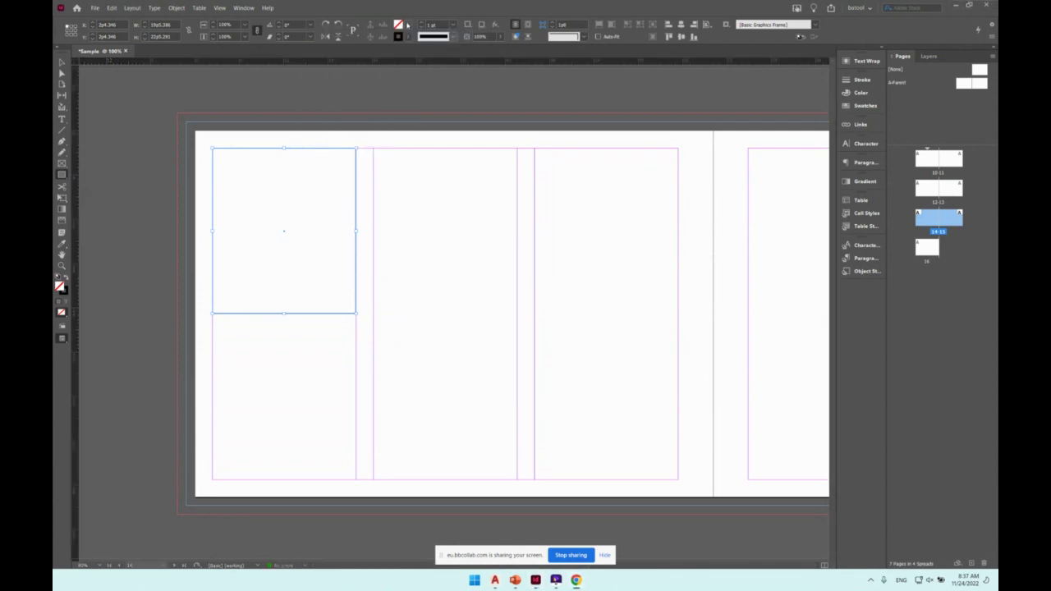
click(411, 27)
click(341, 115)
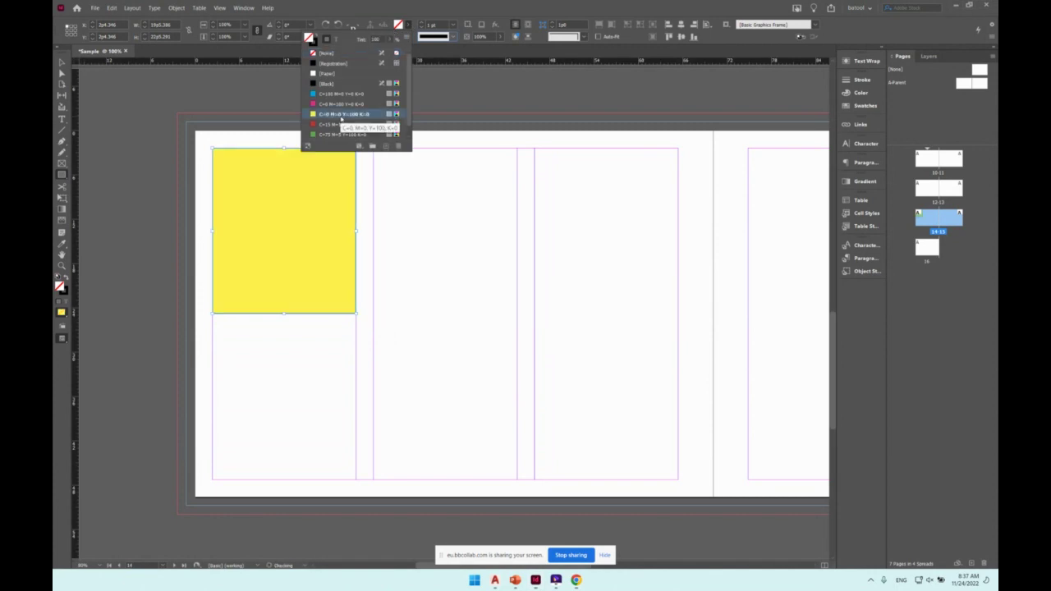
click(408, 25)
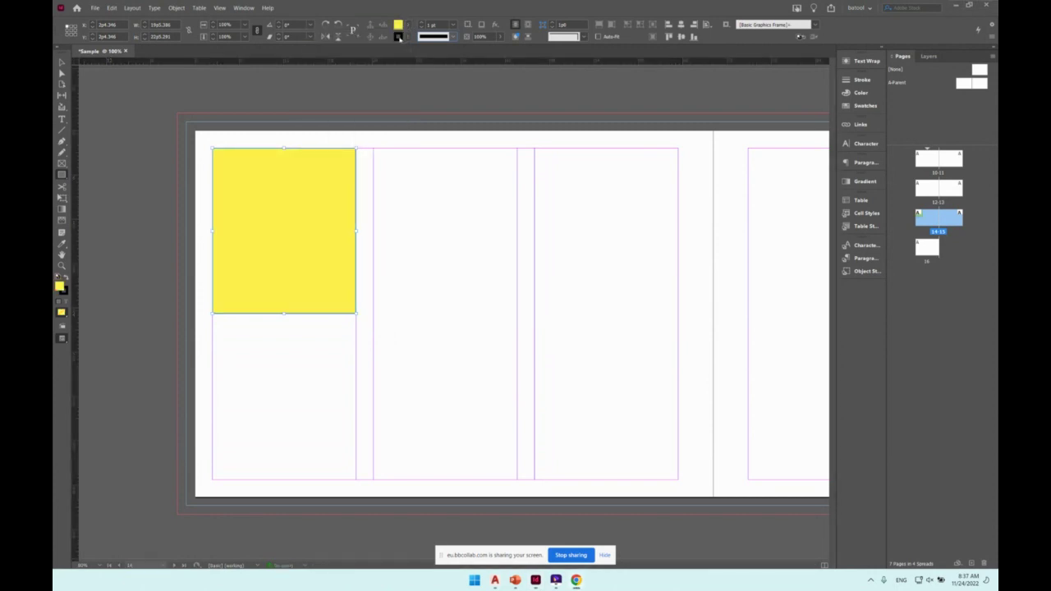
click(408, 37)
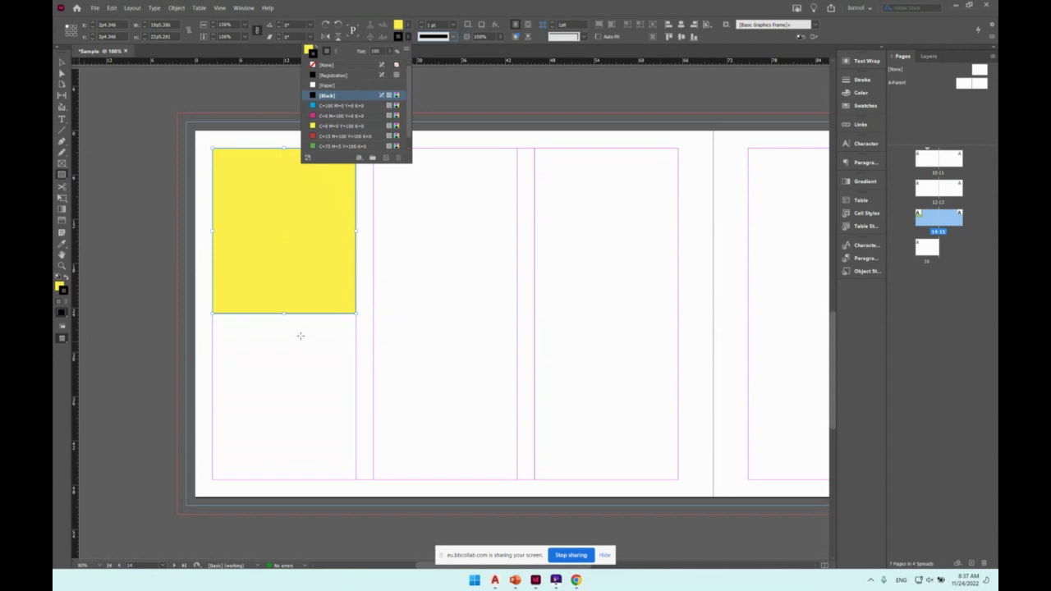
click(337, 116)
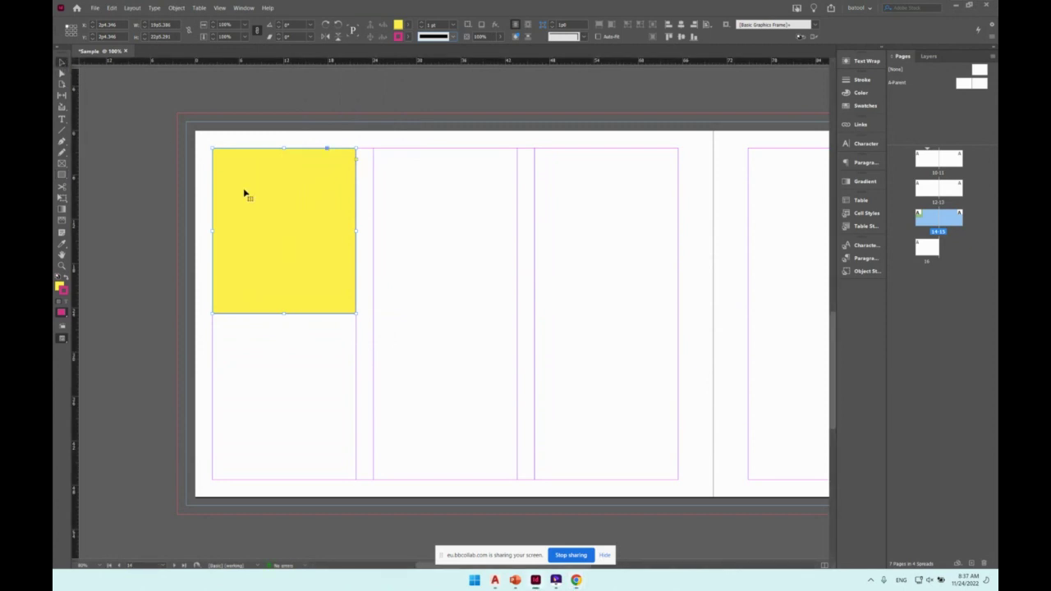
Move the yellow rectangle to the top of the second column and pull its two left anchor points inward with Direct Selection.
drag(244, 204, 404, 202)
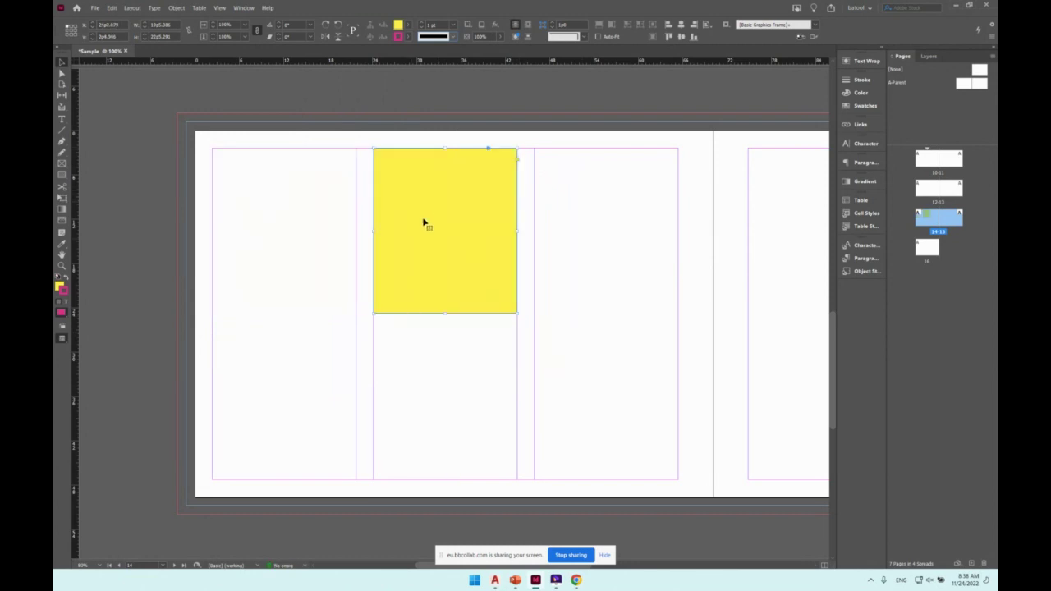
click(374, 351)
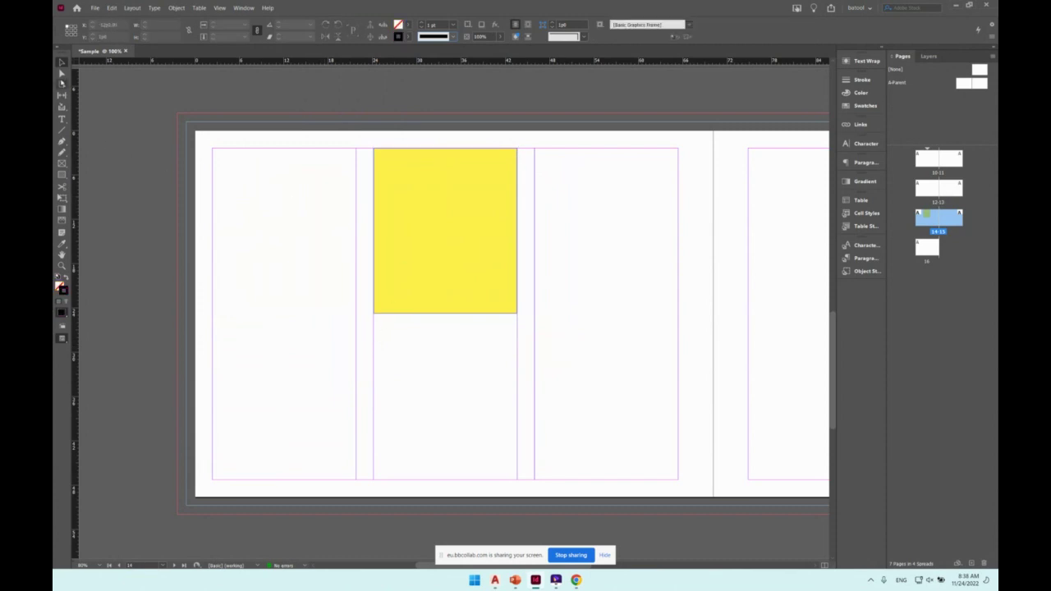
click(61, 74)
drag(374, 153, 418, 187)
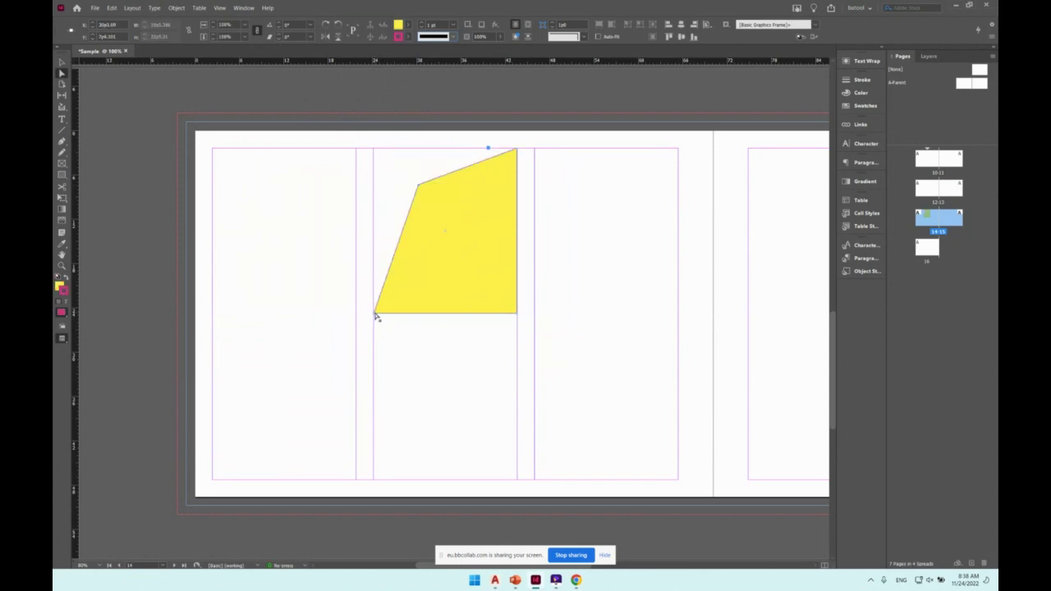
drag(375, 313, 423, 283)
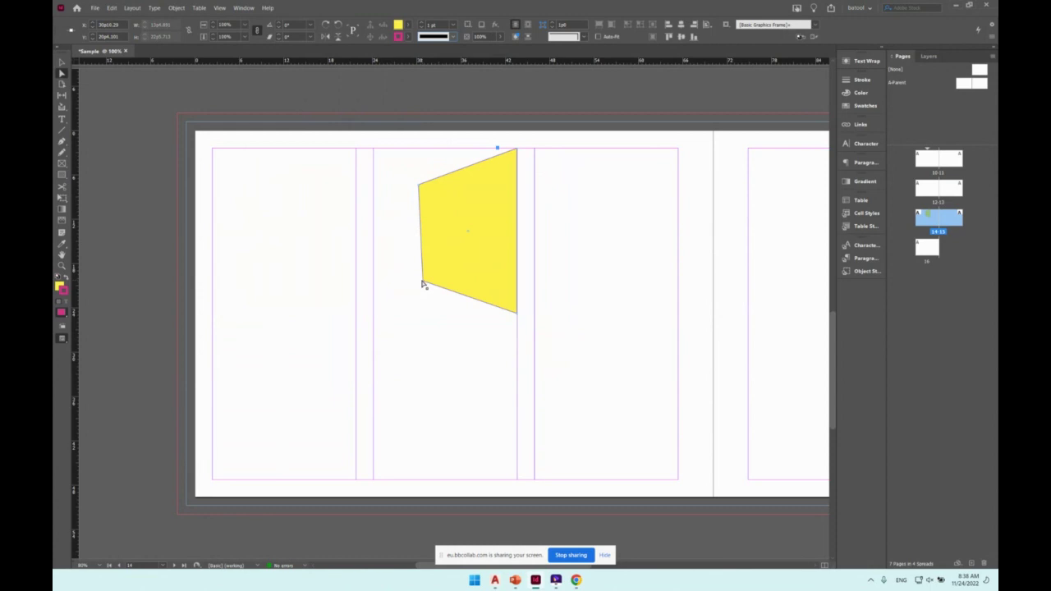
Try deleting the shape's lower-left anchor point and moving the shape down slightly, and undo both changes.
key(Delete)
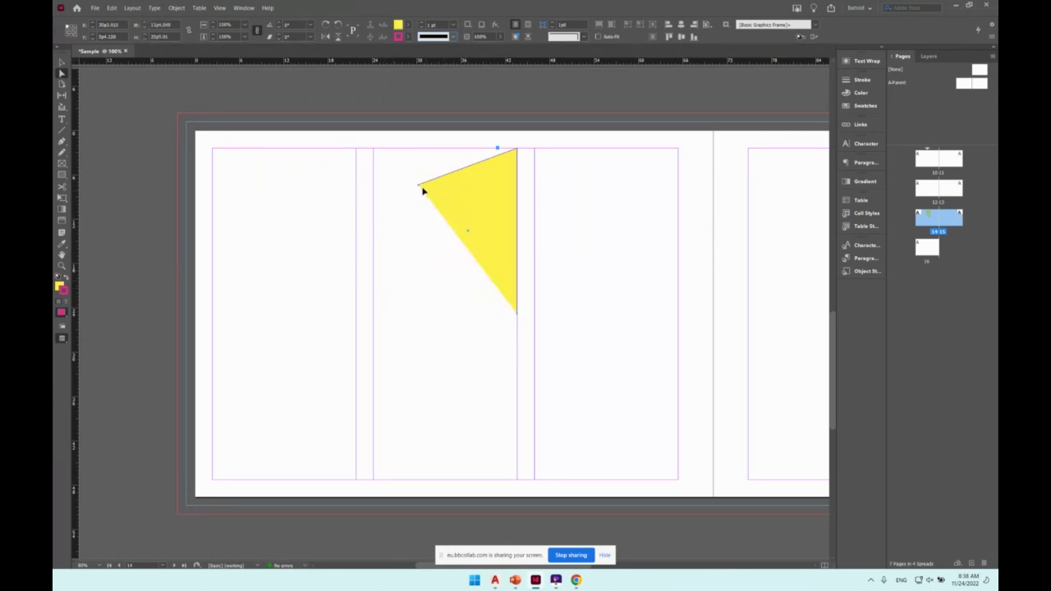
drag(419, 189, 421, 217)
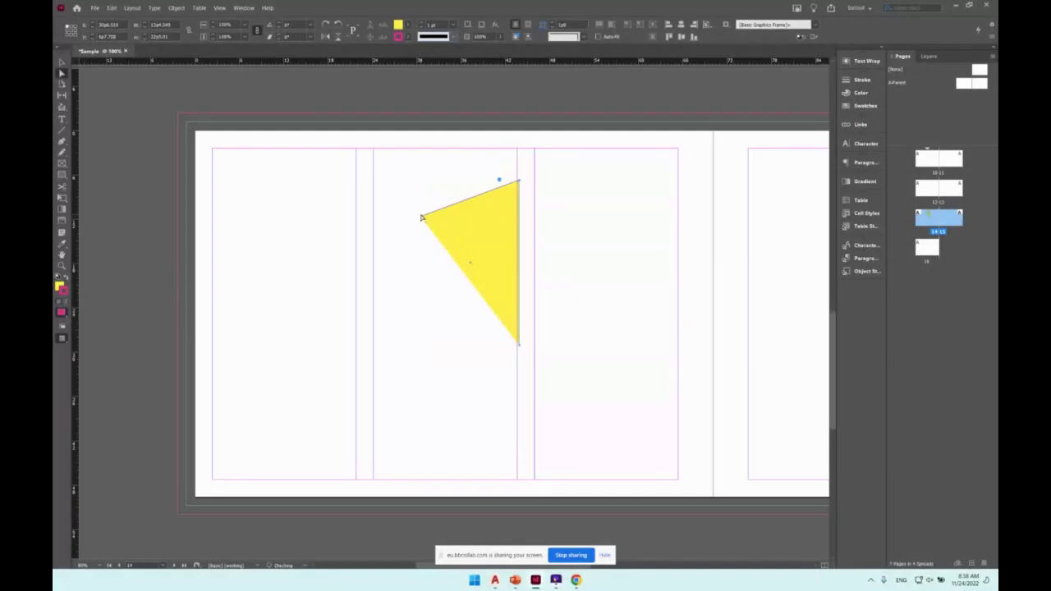
key(ctrl+z)
key(ctrl+z)
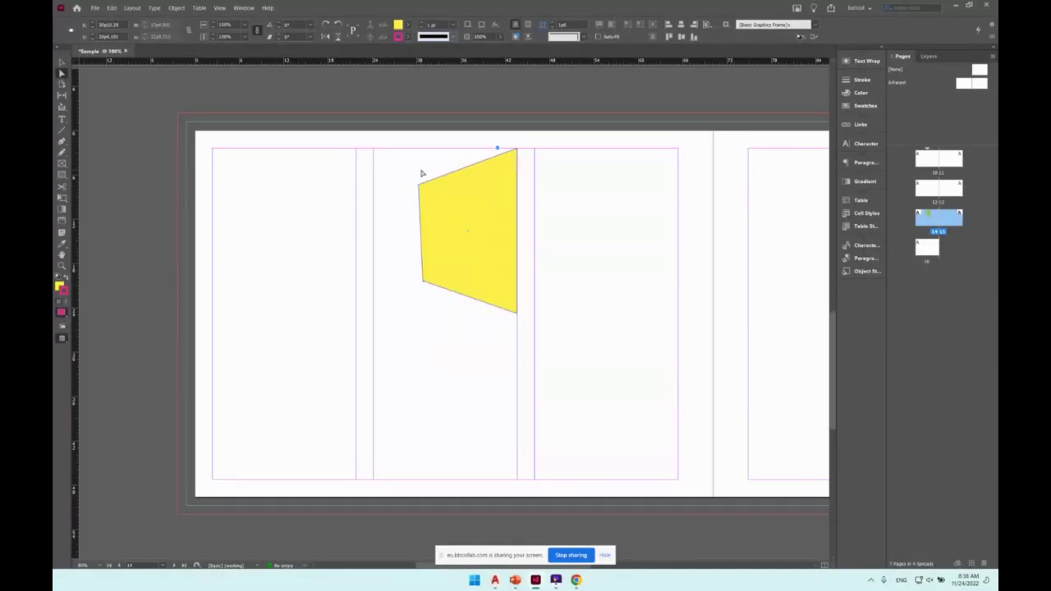
Try removing the lower-left anchor point again and thickening the magenta stroke to 9 pt, and undo both changes.
click(423, 285)
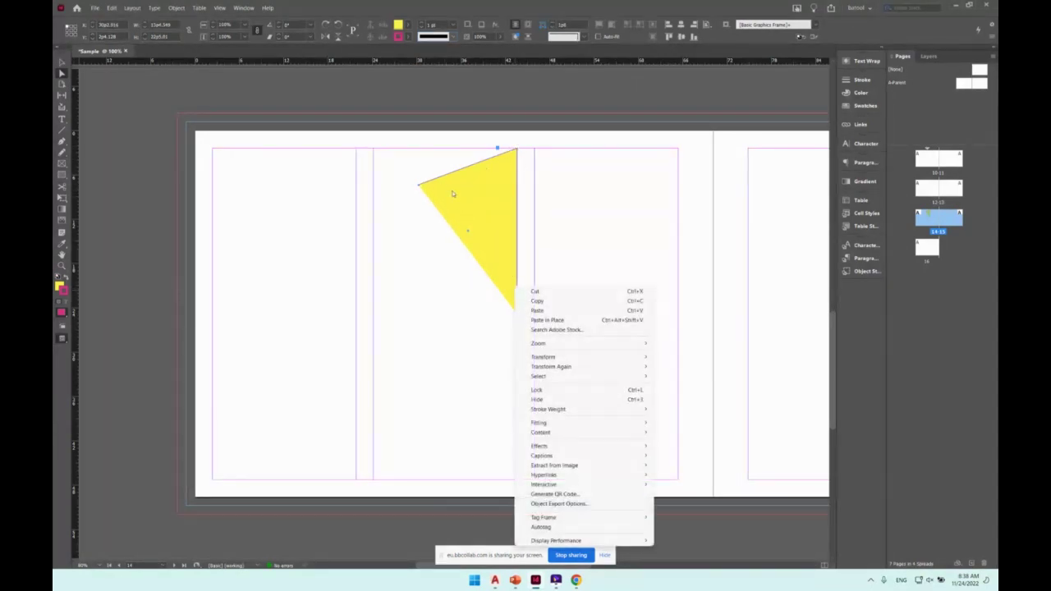
click(490, 228)
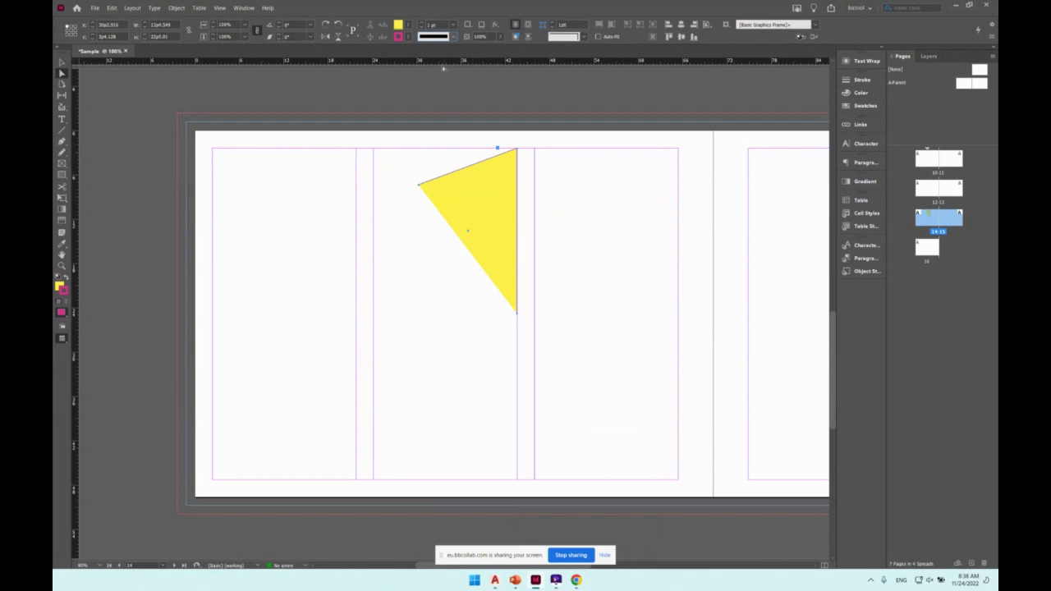
click(450, 27)
click(435, 156)
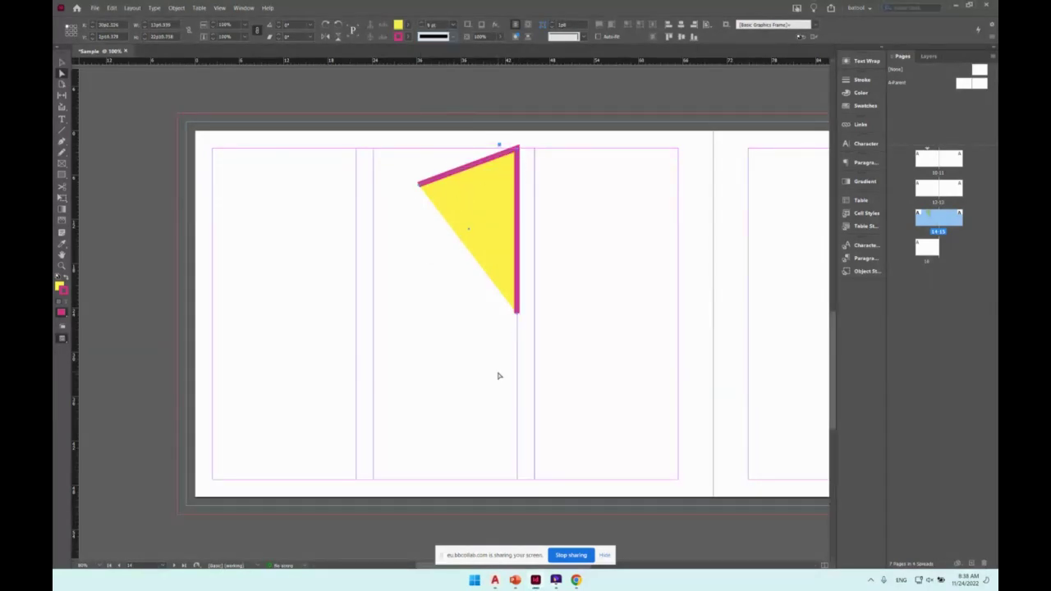
key(ctrl+z)
key(ctrl+z)
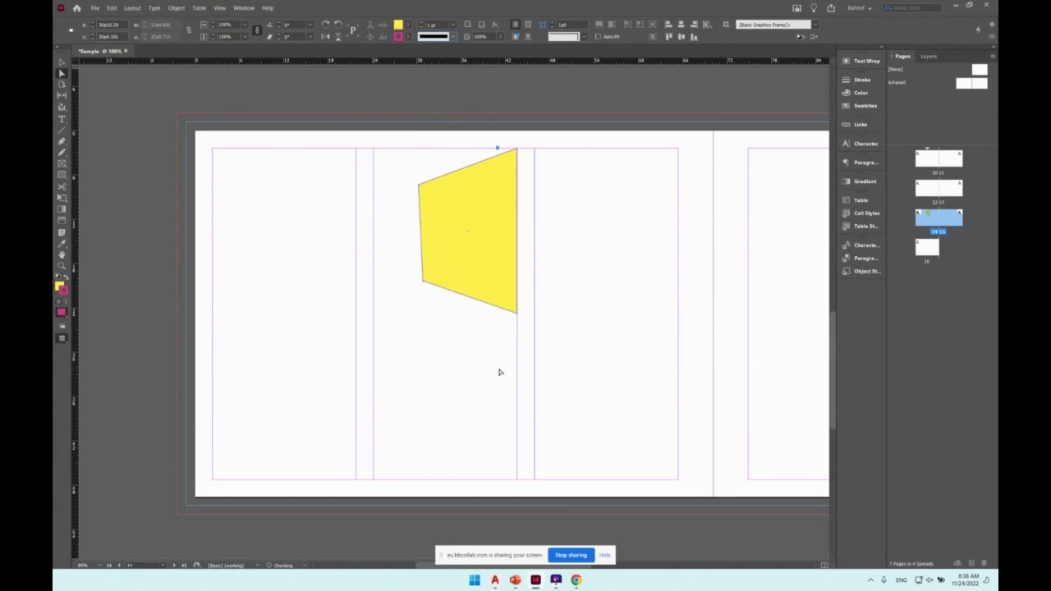
Select the yellow shape's upper-left anchor point with Direct Selection, and switch to the Page tool on page 14.
click(62, 74)
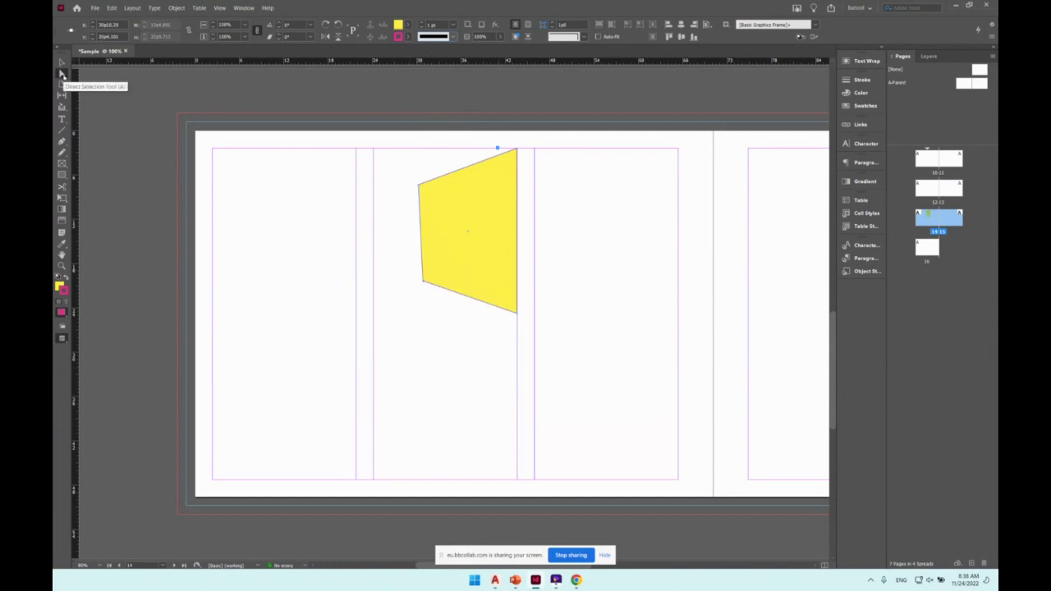
click(418, 186)
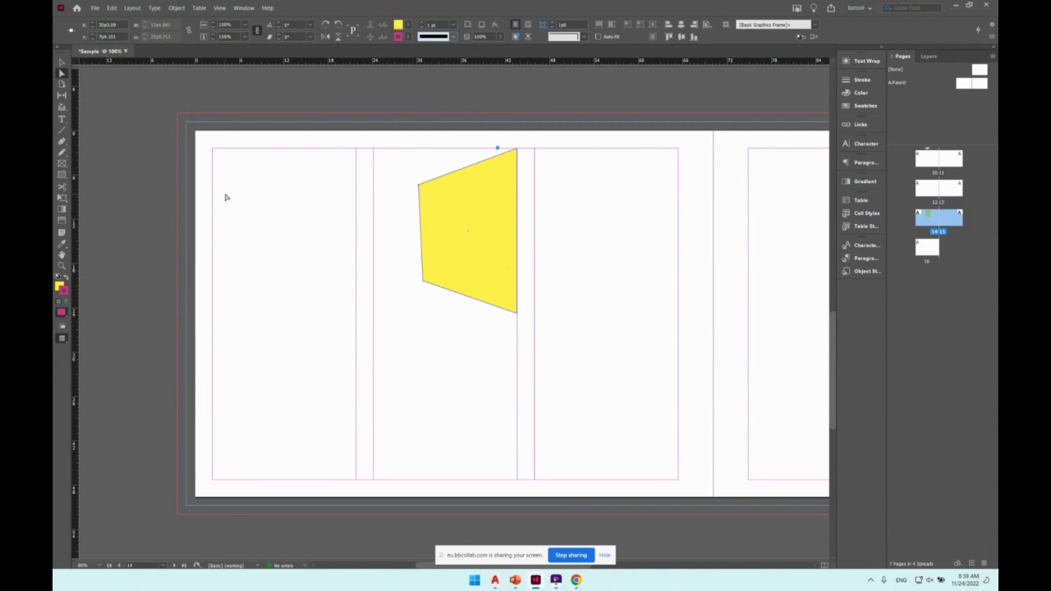
click(62, 84)
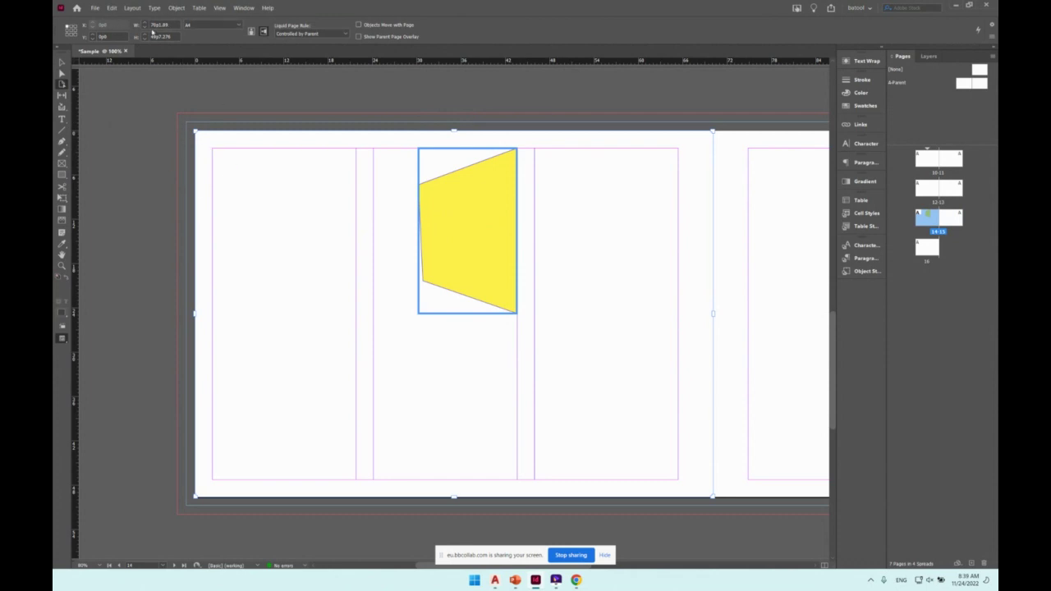
Check the page size presets for page 14 and inspect the space beside the yellow shape with the Gap tool.
click(239, 25)
click(239, 25)
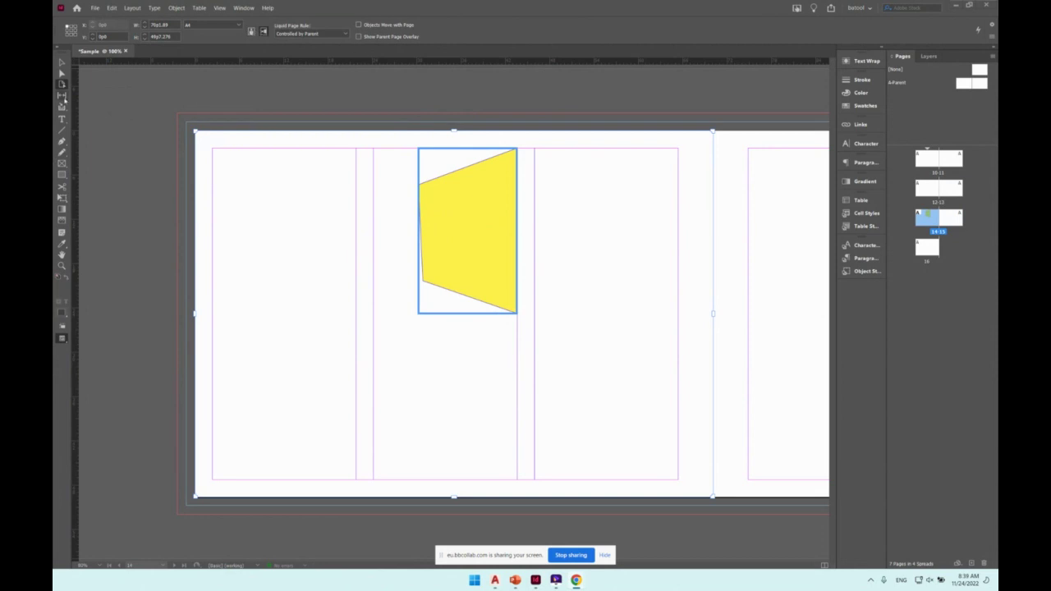
click(64, 97)
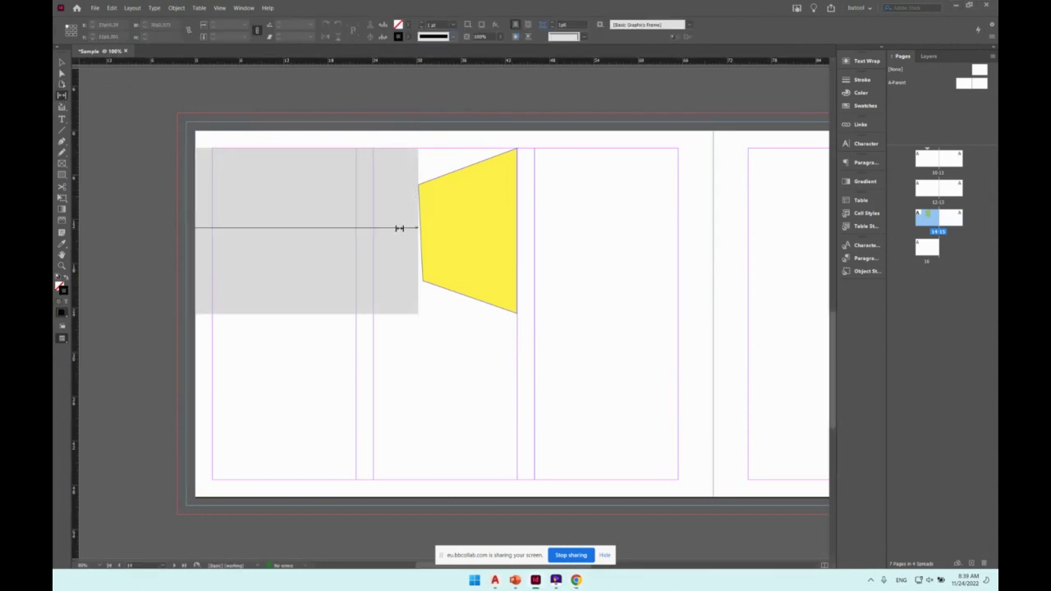
Draw a rectangle about 22p4 wide and 23p1 tall beside the yellow shape and fill it with green C=75 M=5 Y=100 K=0.
click(62, 175)
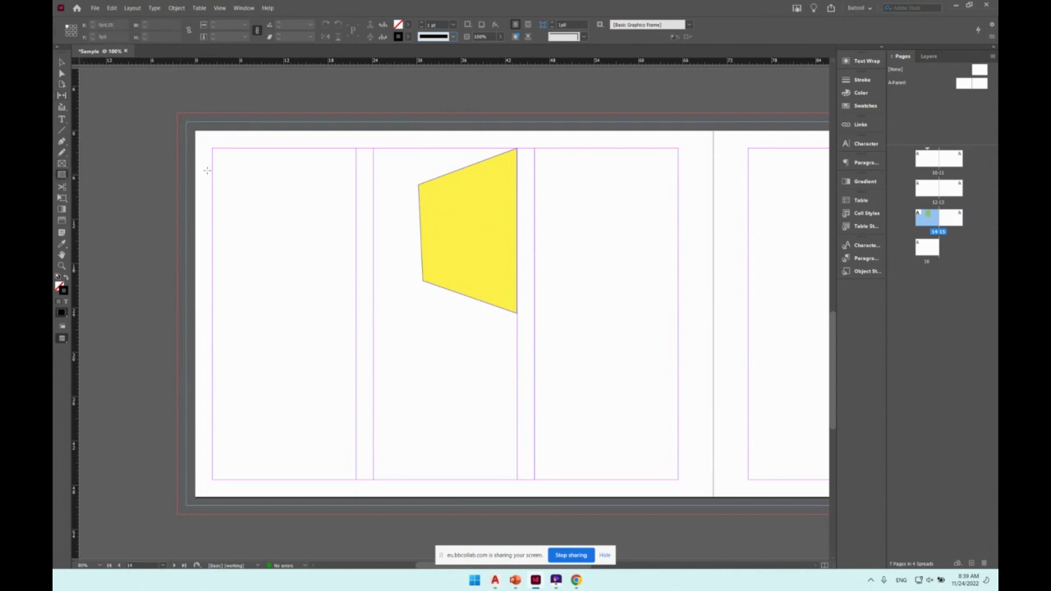
drag(221, 175, 386, 345)
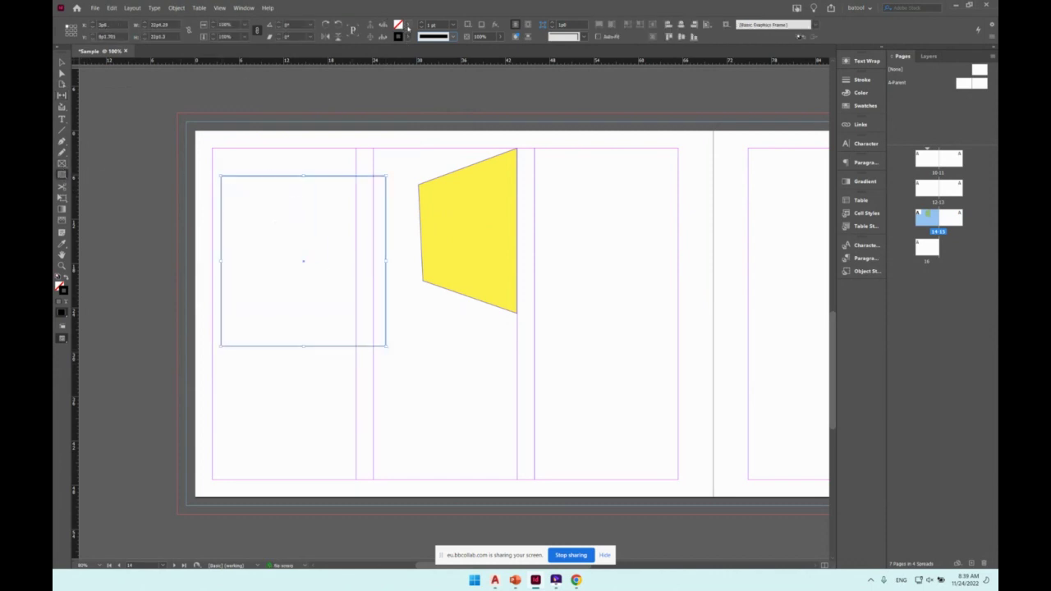
click(404, 25)
click(358, 134)
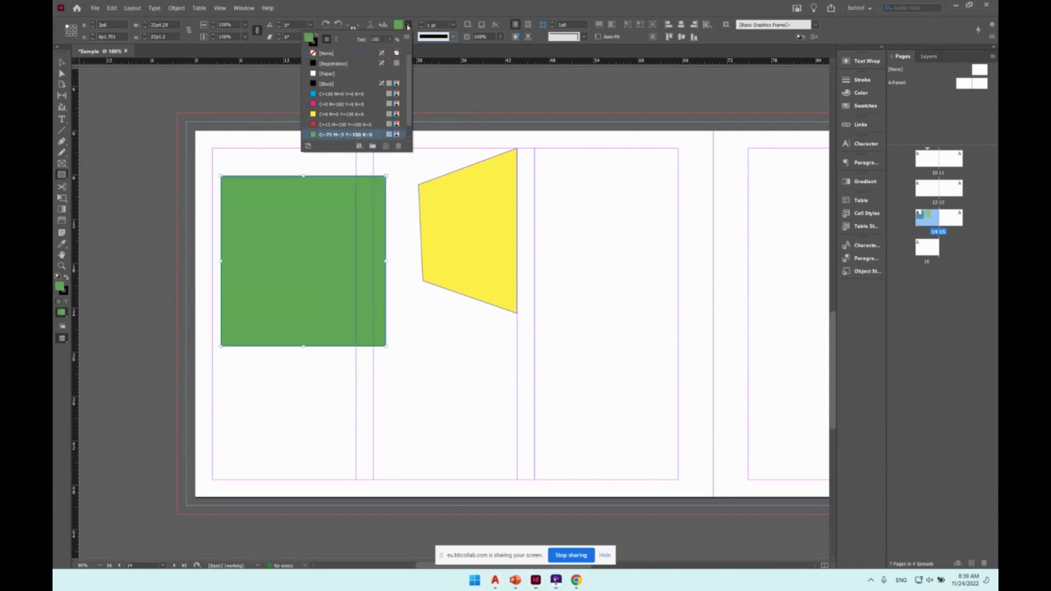
click(407, 25)
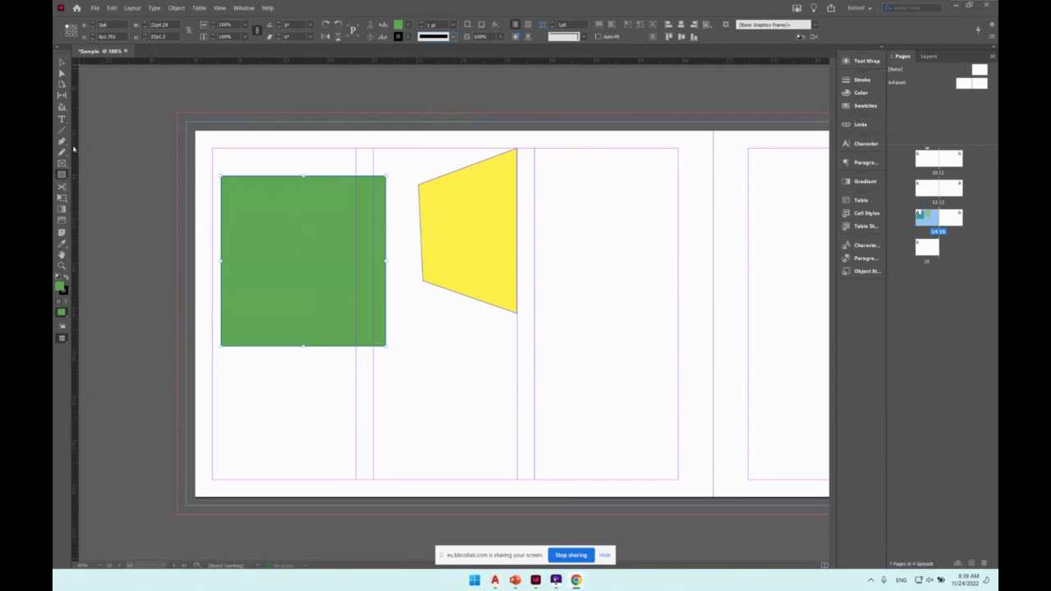
Adjust the gaps around the green rectangle with the Gap tool, narrowing and shortening it while extending the yellow shape toward it.
click(61, 96)
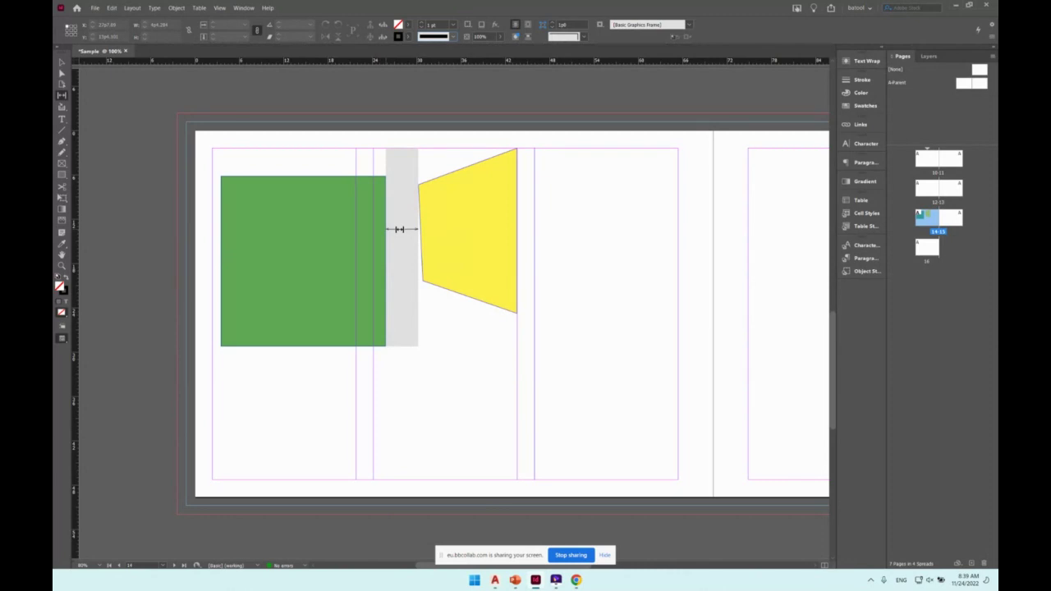
drag(400, 229, 364, 239)
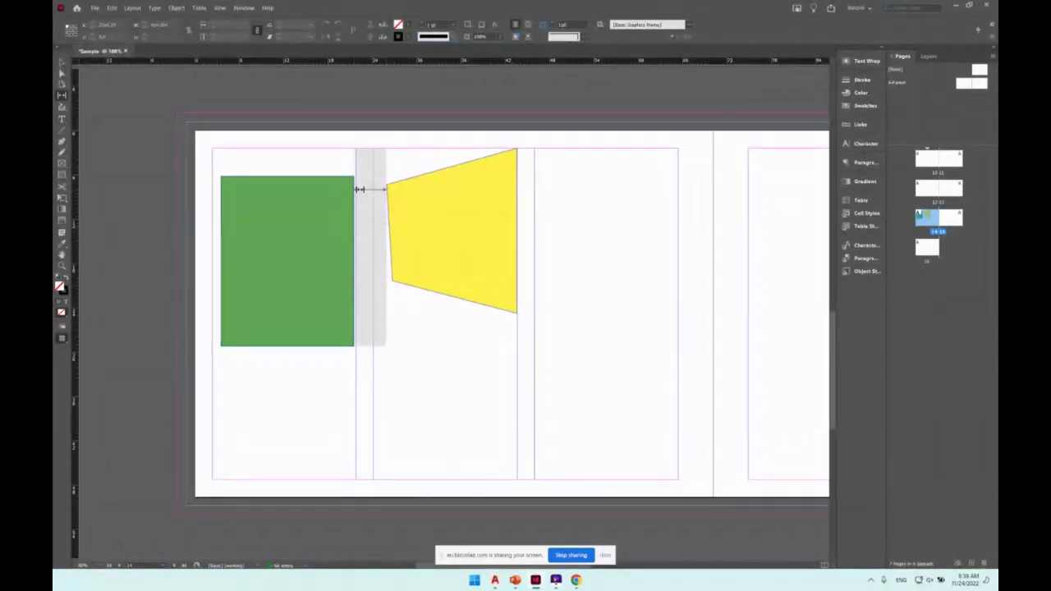
drag(211, 223, 241, 222)
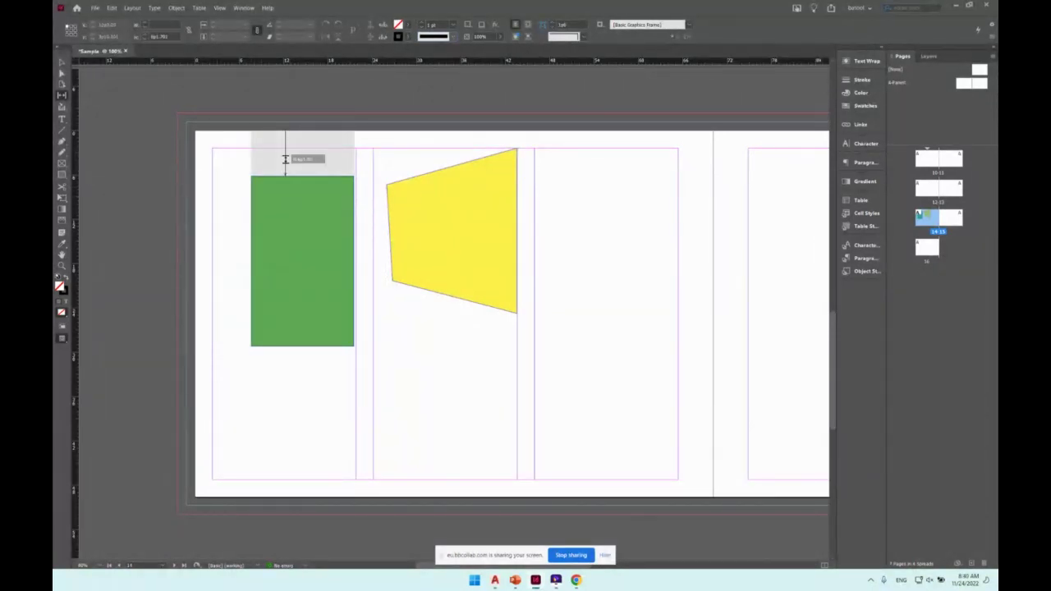
drag(285, 158, 282, 209)
drag(233, 288, 254, 285)
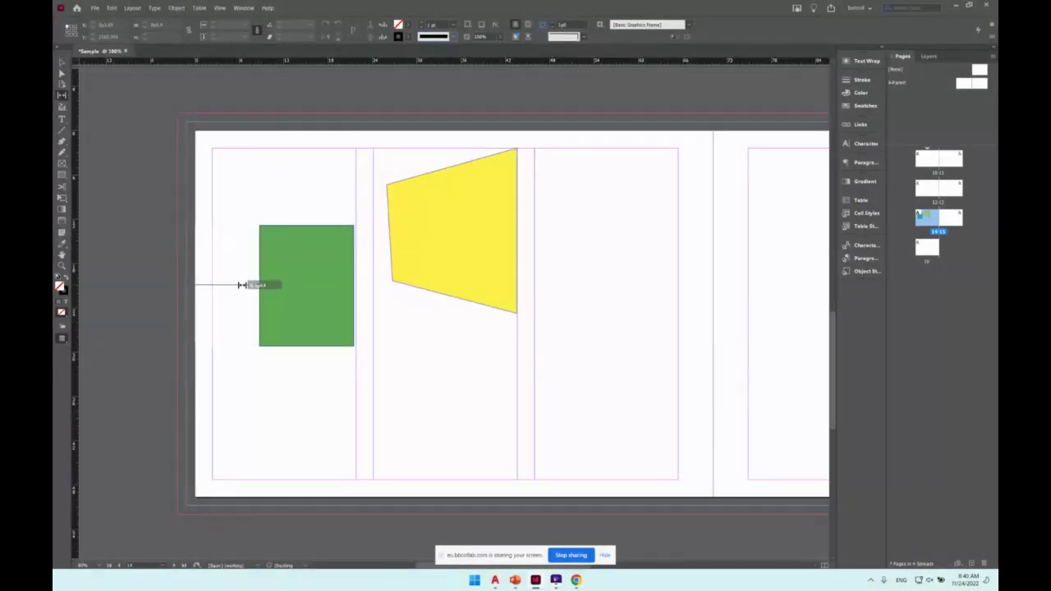
mouse_move(359, 253)
mouse_down()
mouse_move(406, 243)
mouse_move(329, 252)
mouse_move(353, 252)
mouse_up()
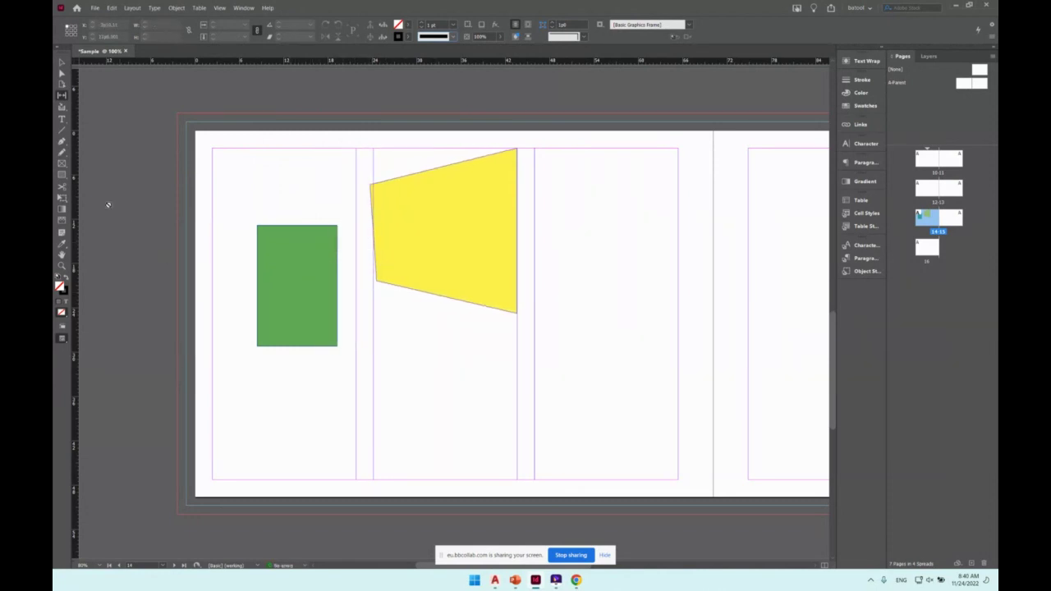
Draw a diagonal line about 34p2 long below the yellow shape and set its stroke colour to green C=75 M=5 Y=100 K=0.
click(61, 120)
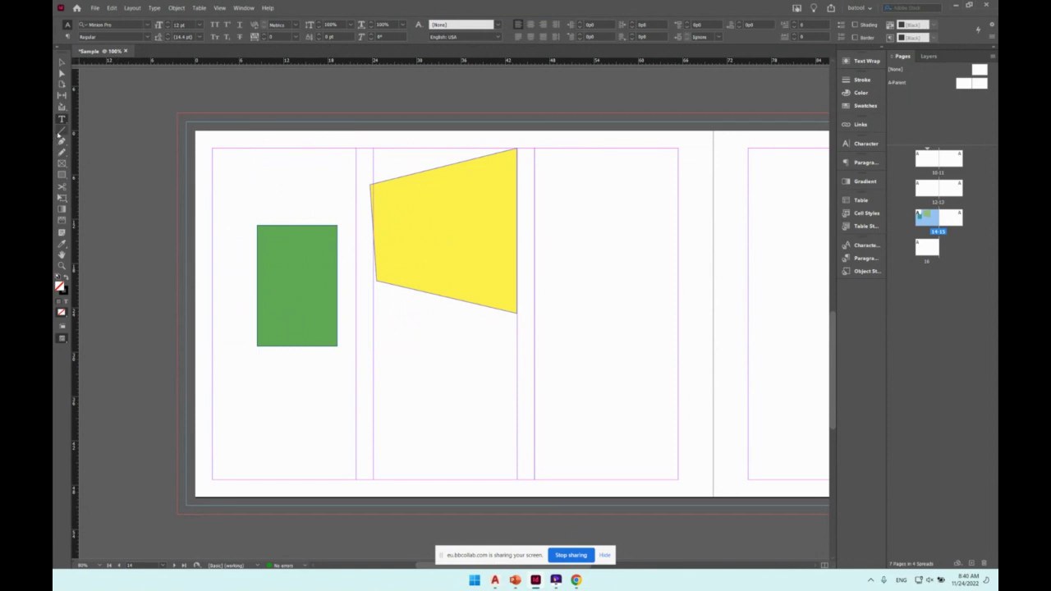
click(61, 131)
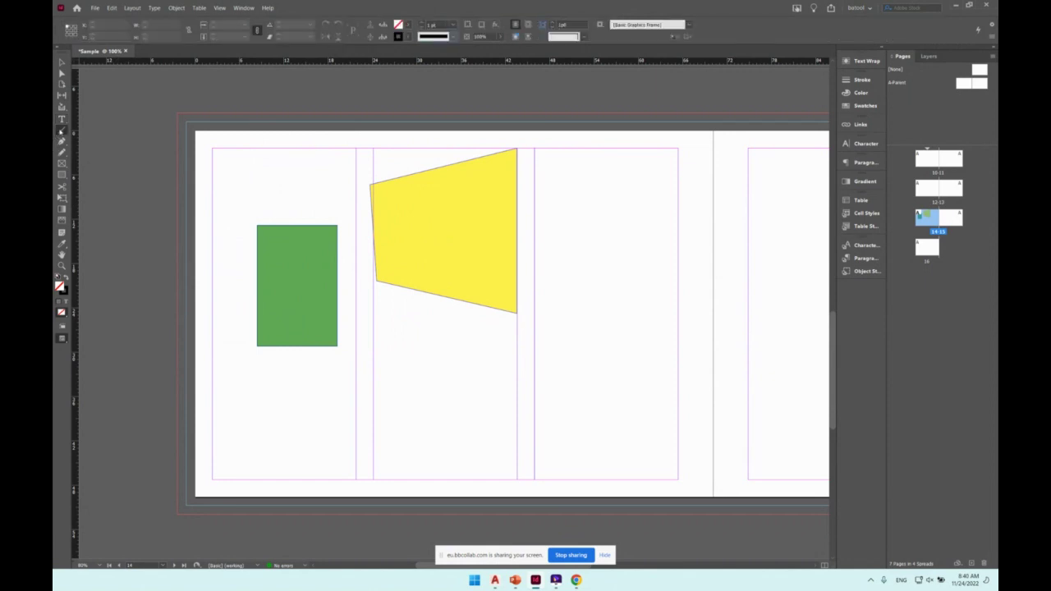
drag(382, 378, 628, 326)
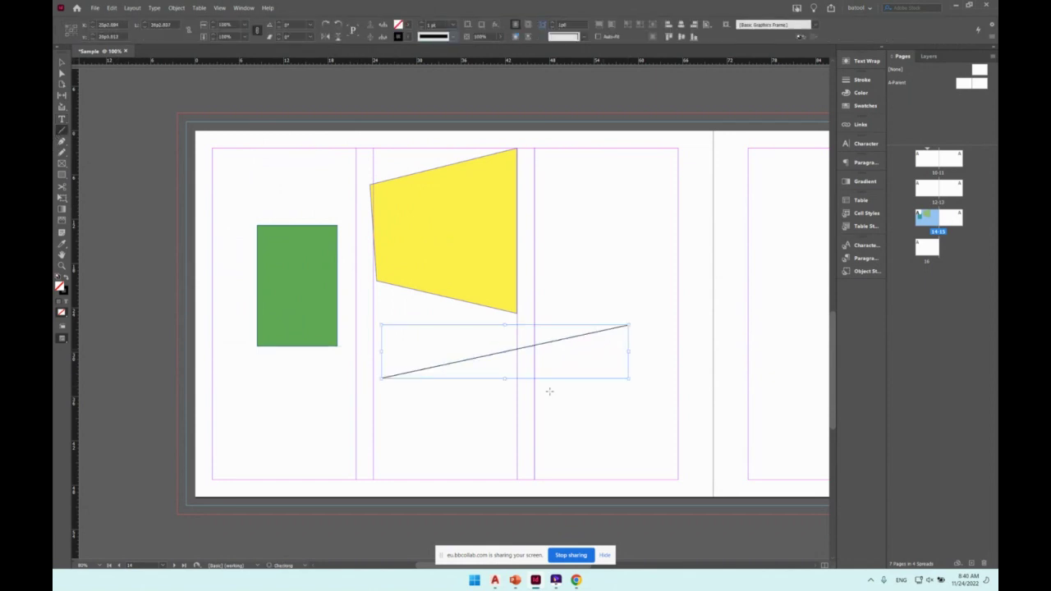
click(406, 25)
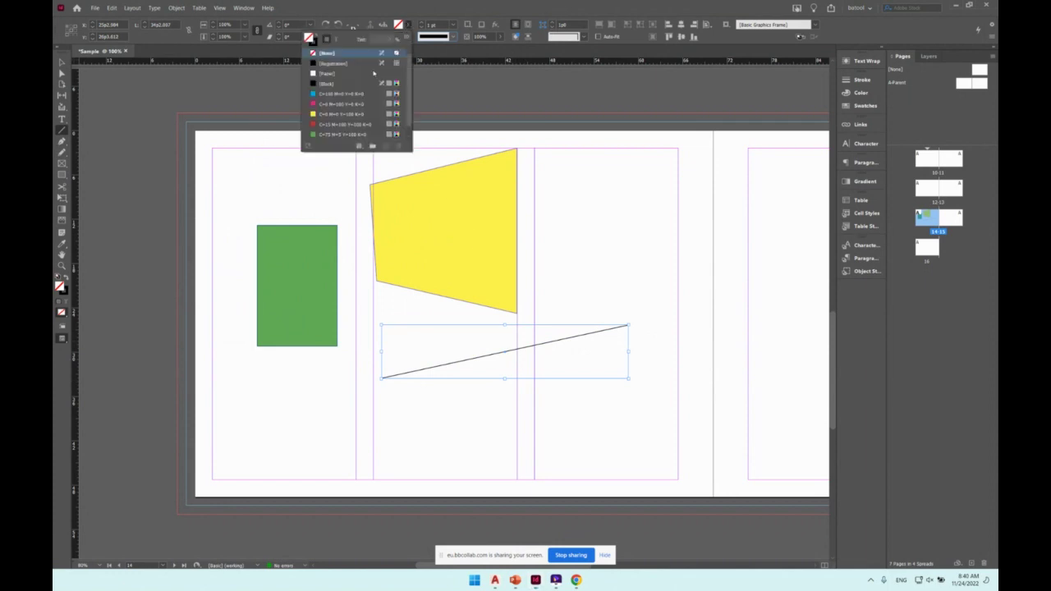
click(406, 24)
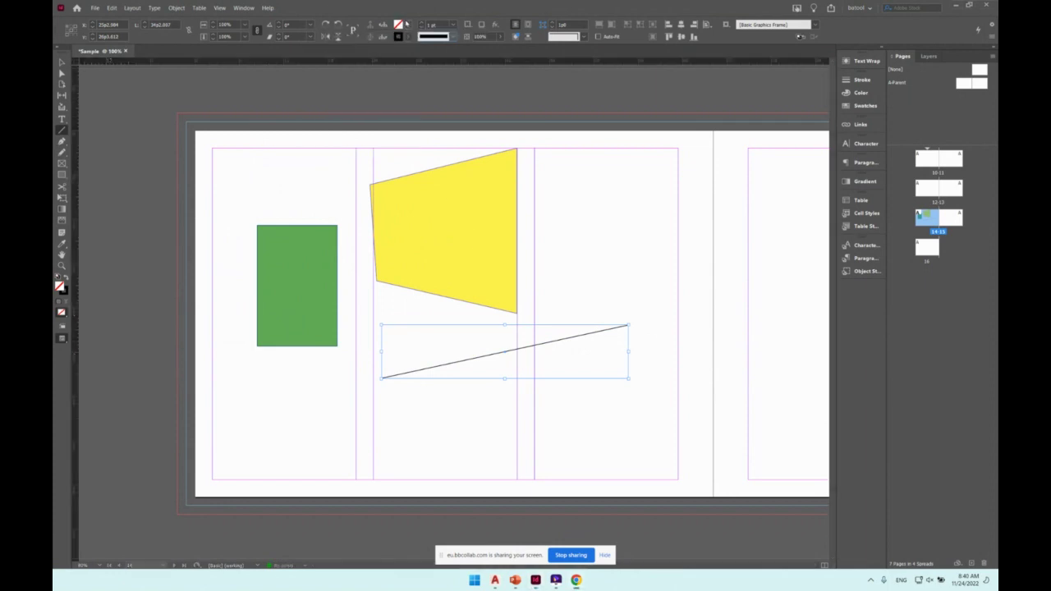
click(409, 37)
click(341, 146)
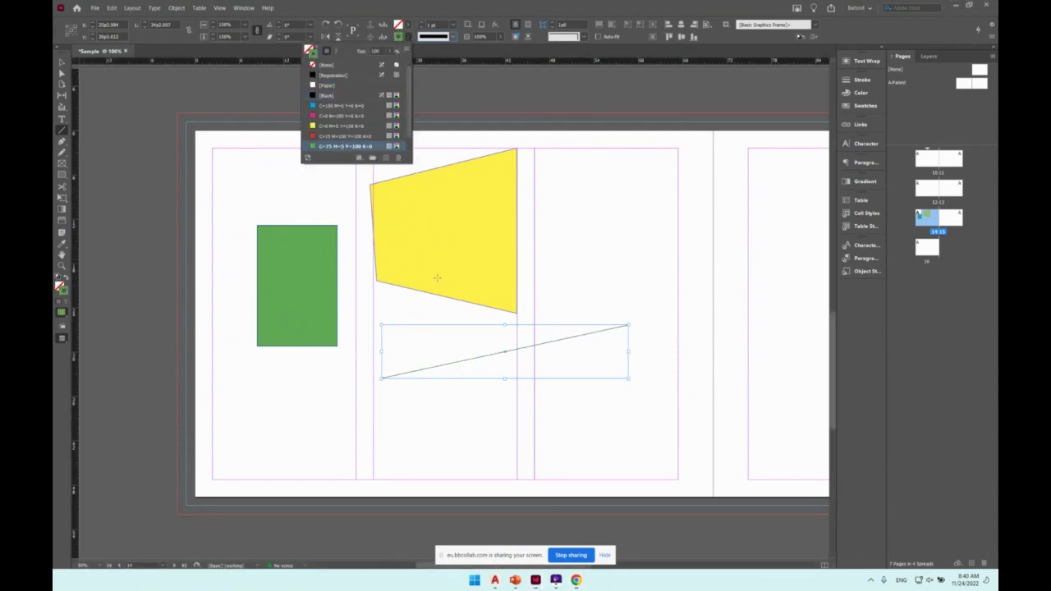
Thicken the diagonal line's stroke to 40 pt and change its stroke type to Triple.
click(454, 25)
click(441, 151)
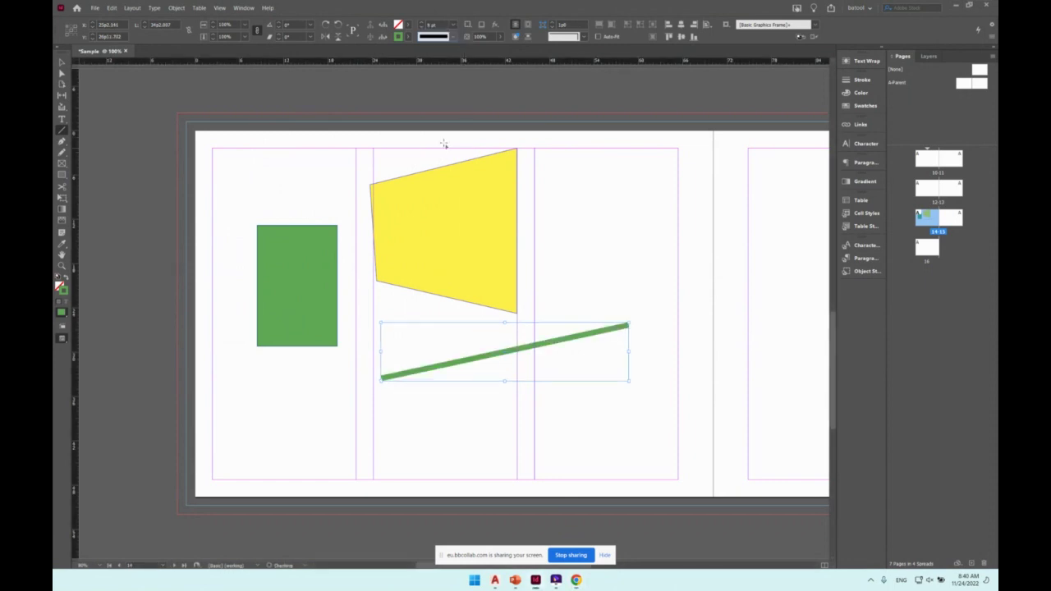
click(455, 25)
click(443, 190)
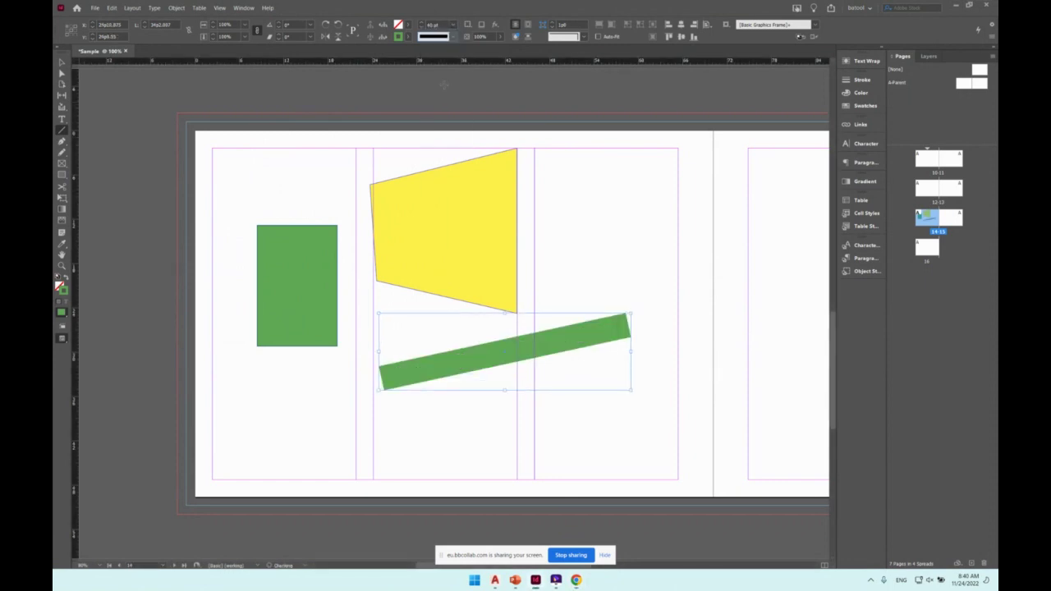
click(444, 36)
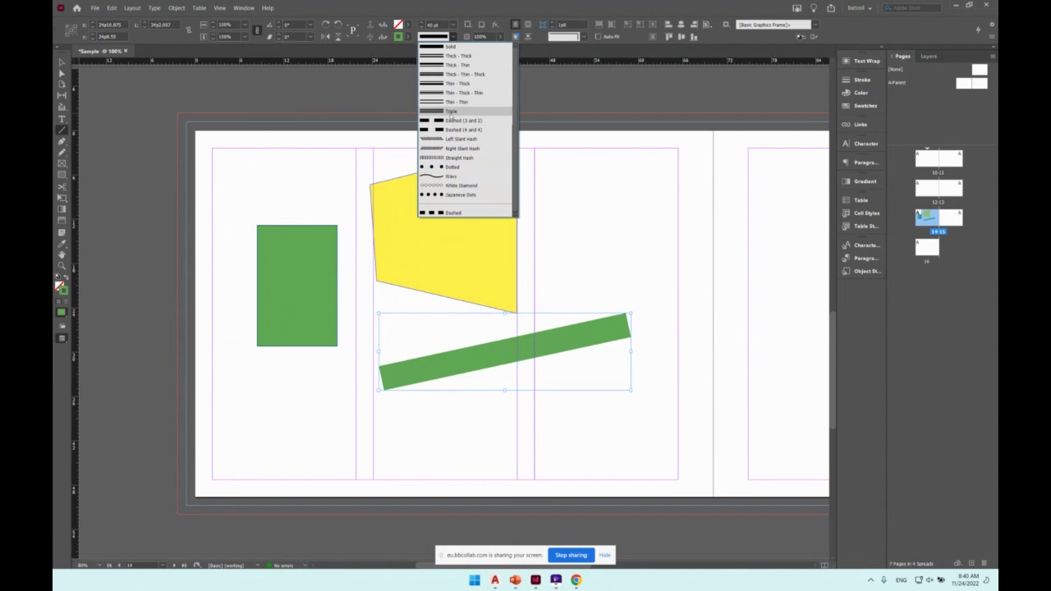
click(450, 119)
scroll(518, 394, left, 3)
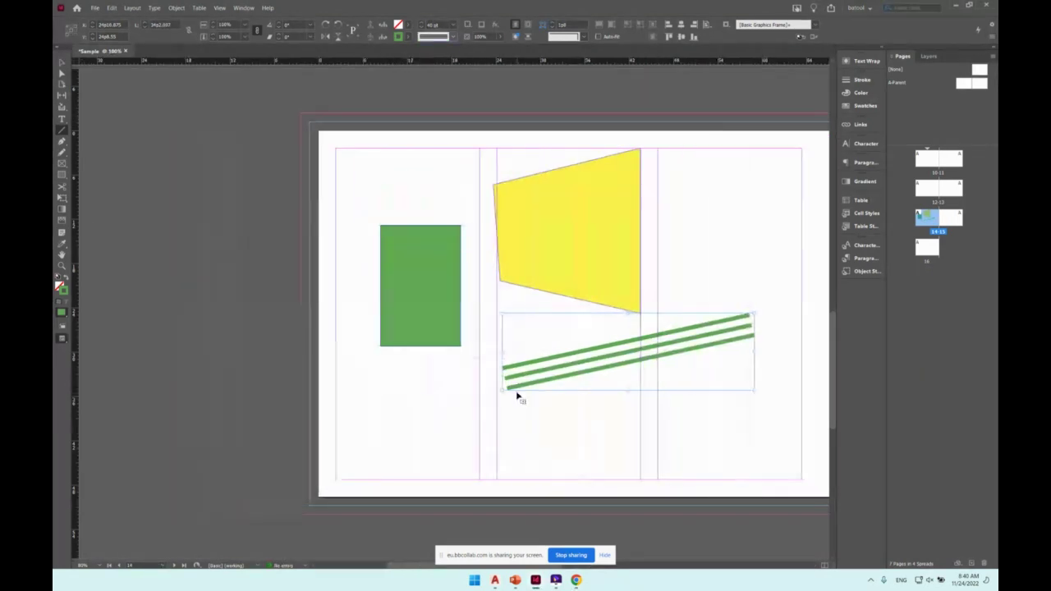
key(ctrl+equal)
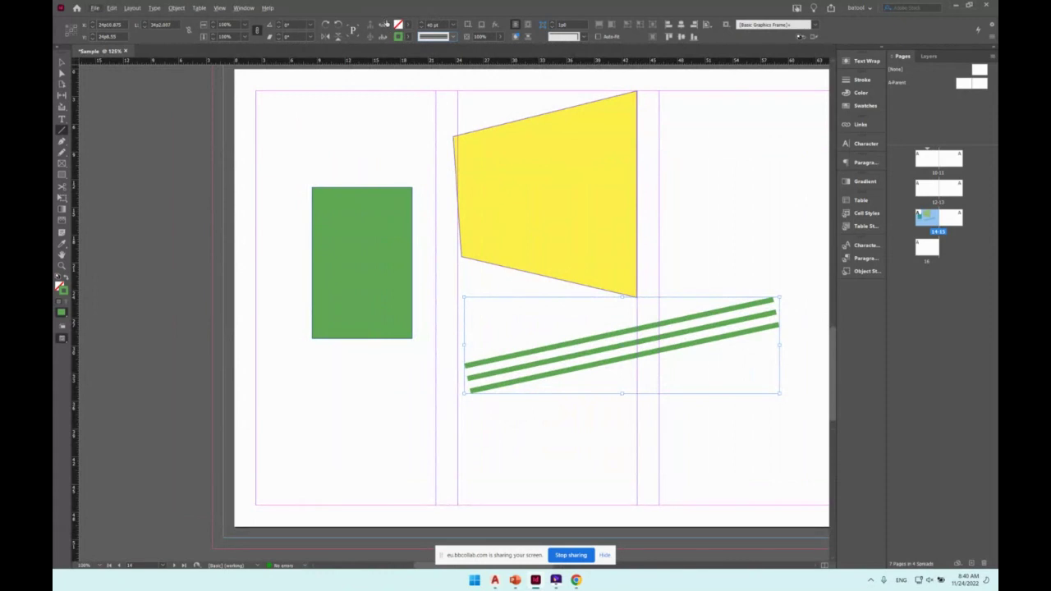
Show the detailed Stroke settings and set the diagonal line's stroke weight to 70 pt.
click(861, 82)
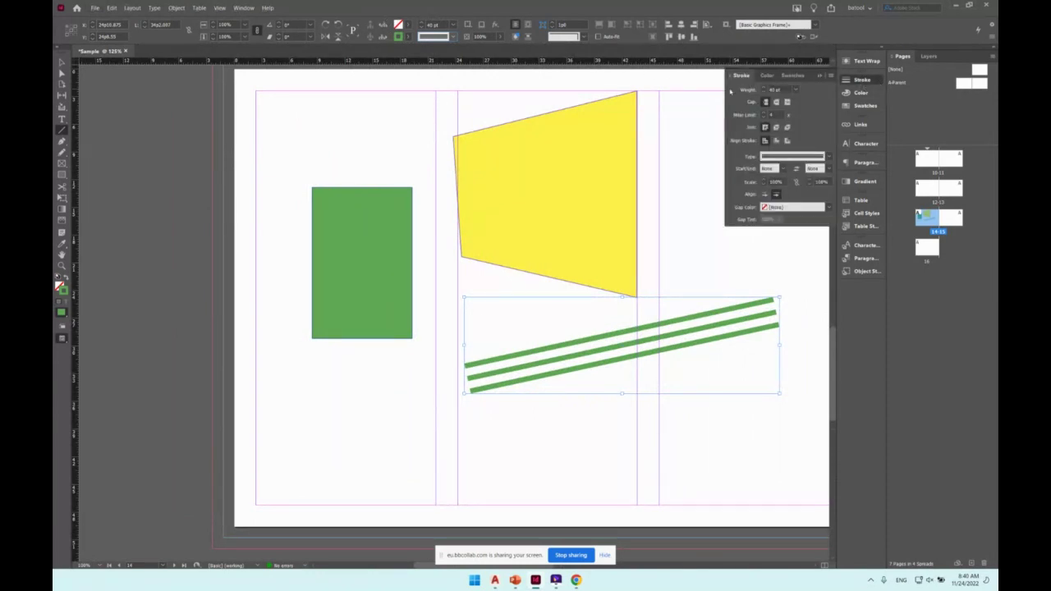
click(244, 8)
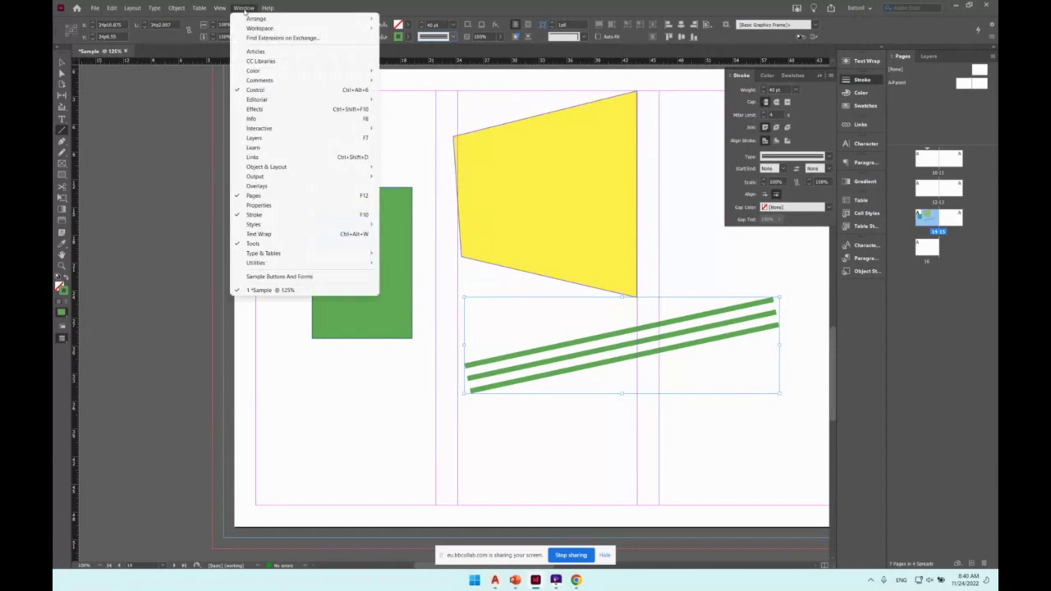
click(331, 216)
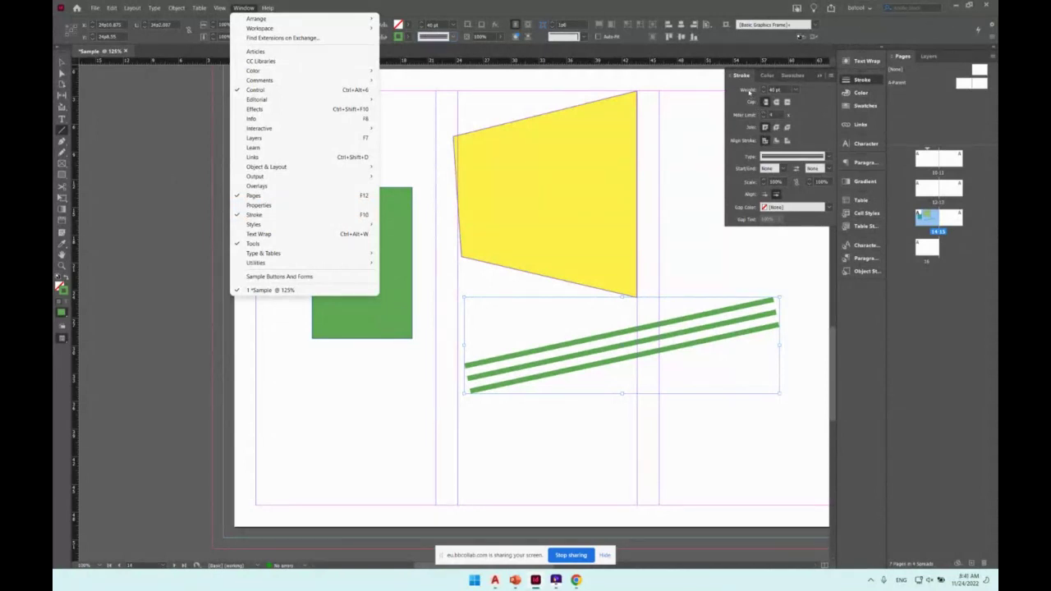
click(775, 89)
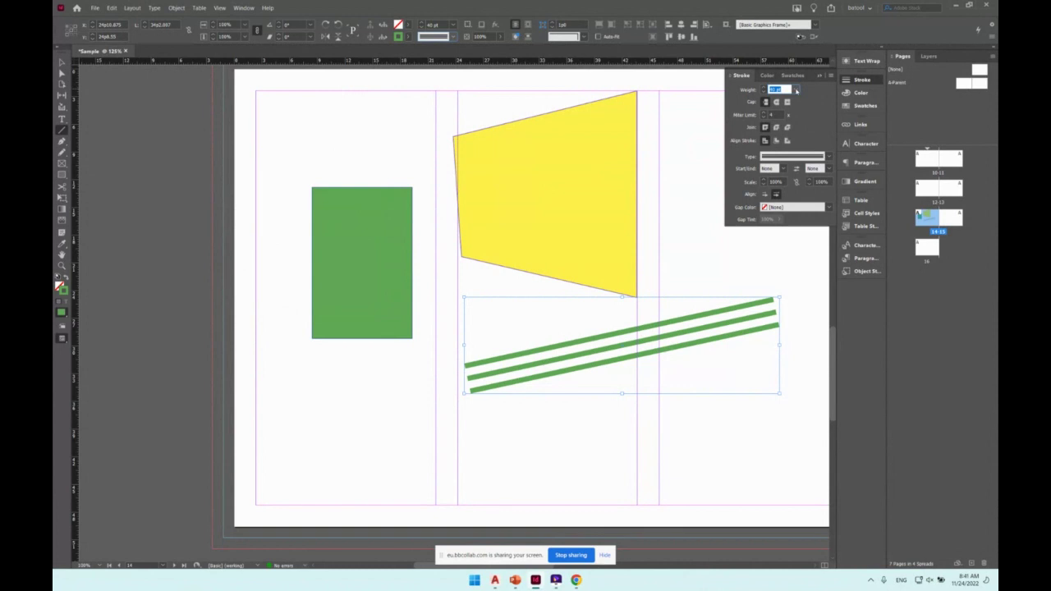
click(796, 90)
click(794, 287)
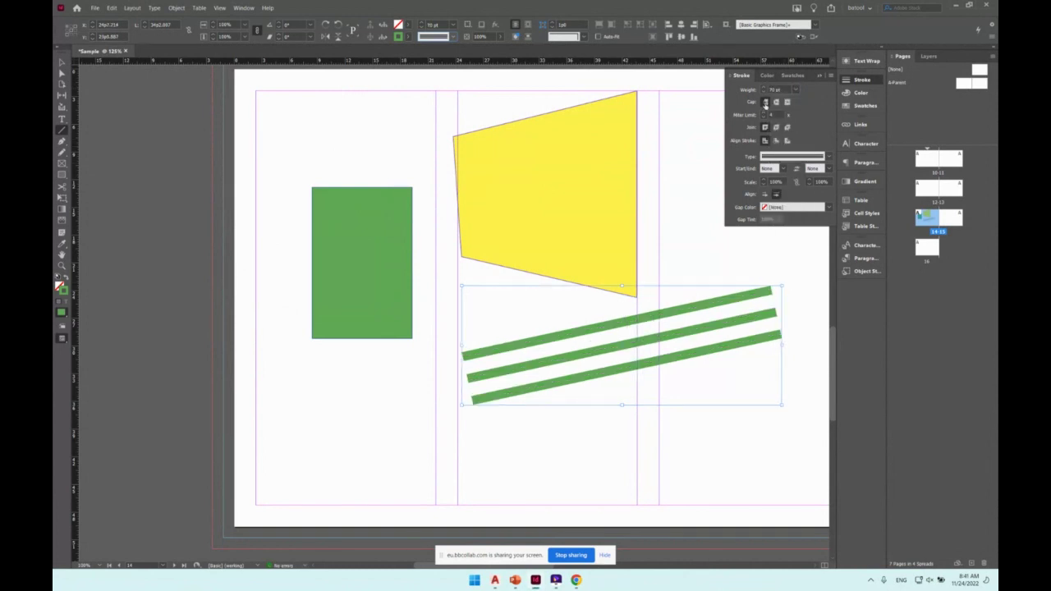
Change the diagonal line's stroke type to Solid, compare the round and projecting caps, and apply the round cap.
click(828, 157)
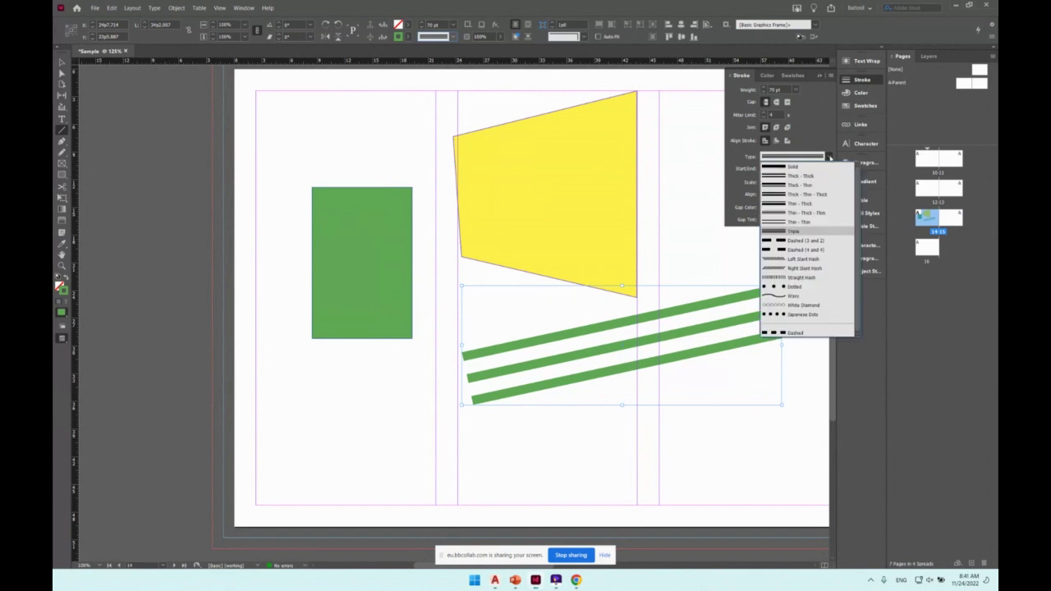
click(788, 163)
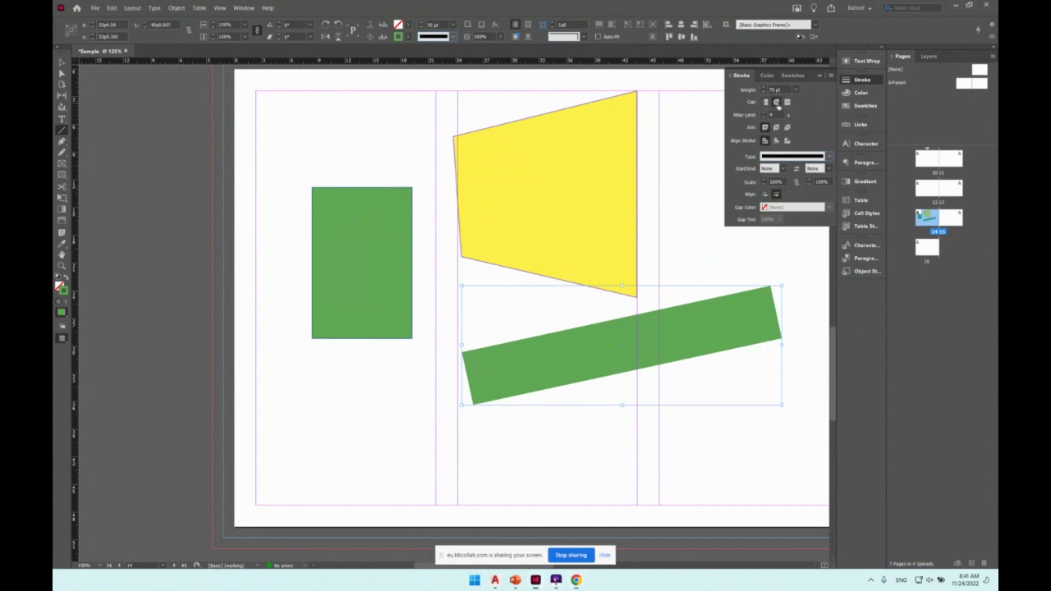
click(777, 102)
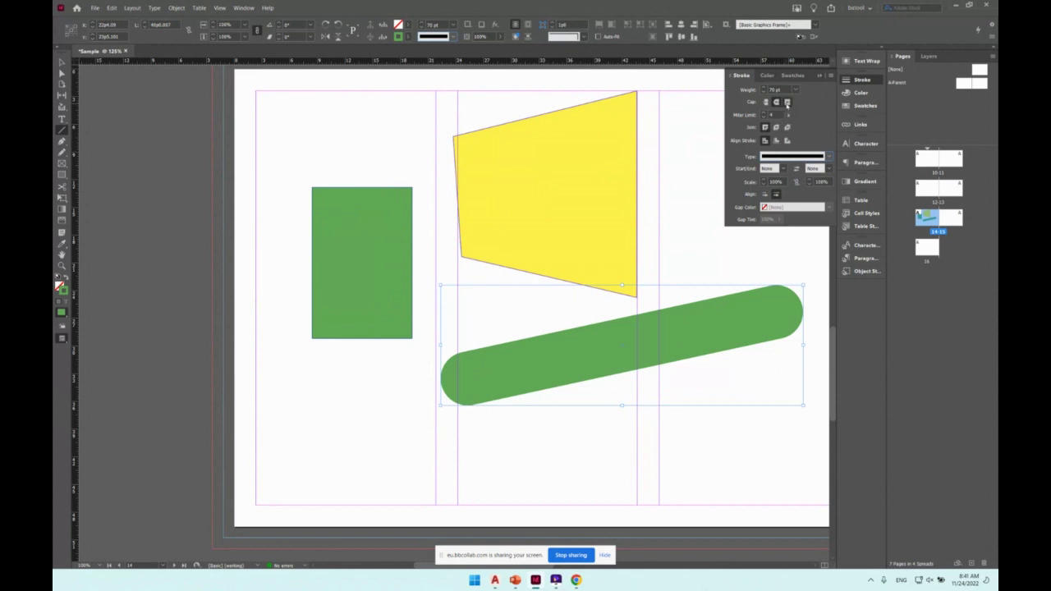
click(787, 102)
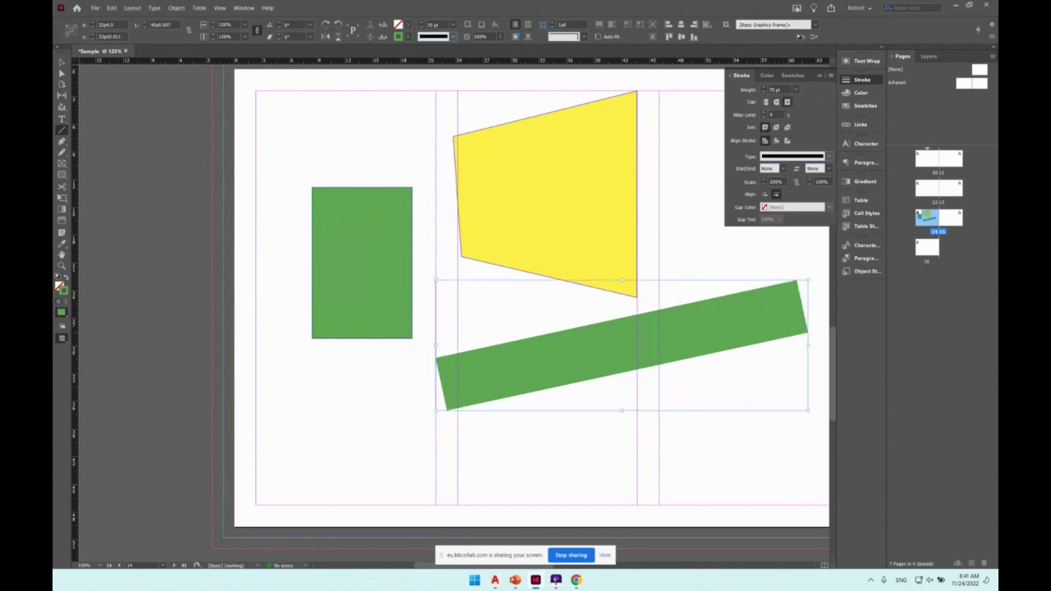
click(776, 101)
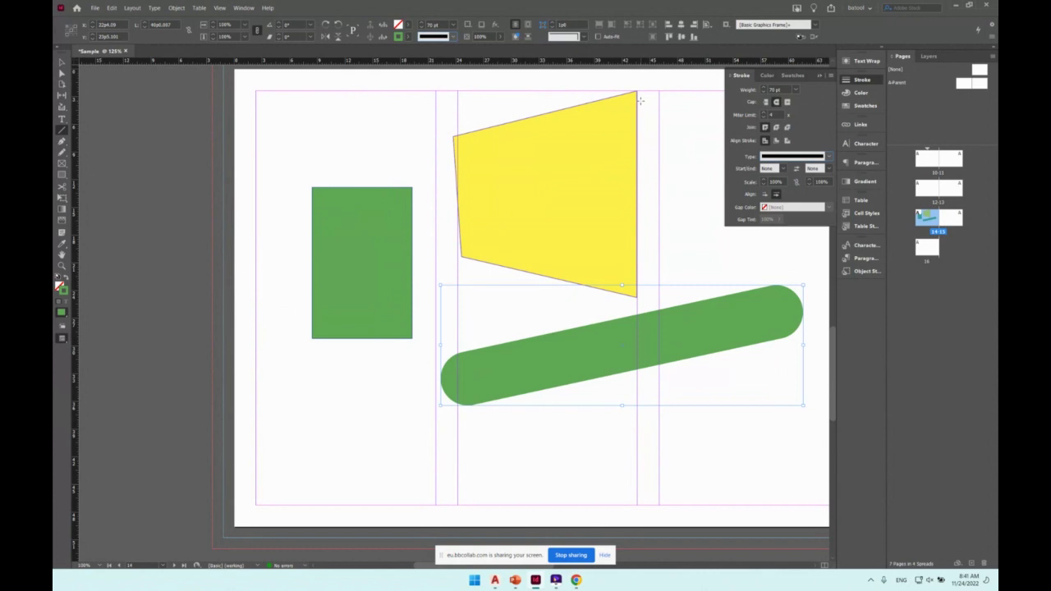
Select the yellow shape and set its magenta stroke weight to 30 pt.
click(578, 128)
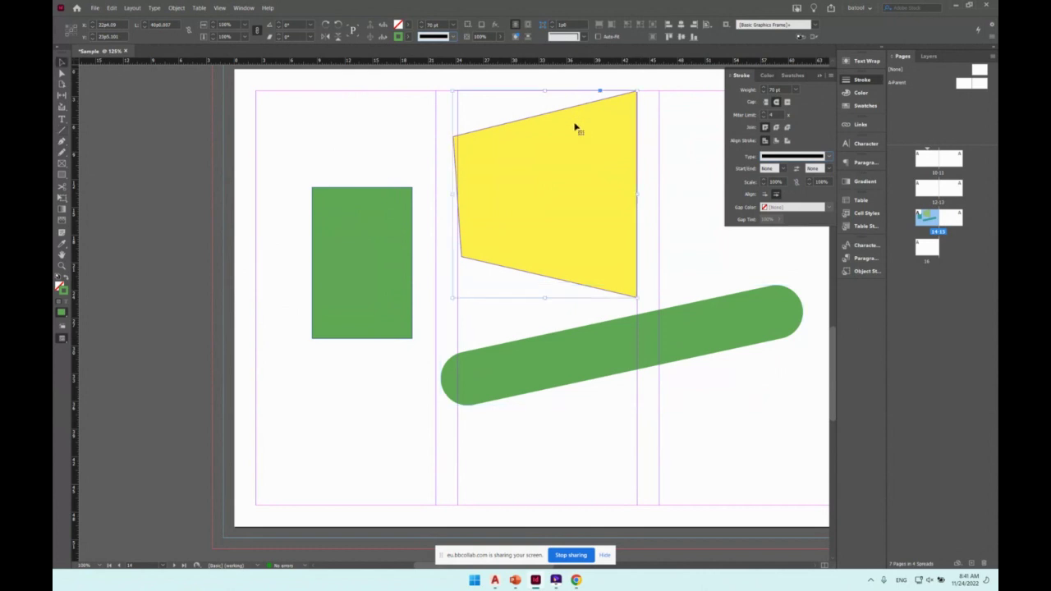
click(787, 93)
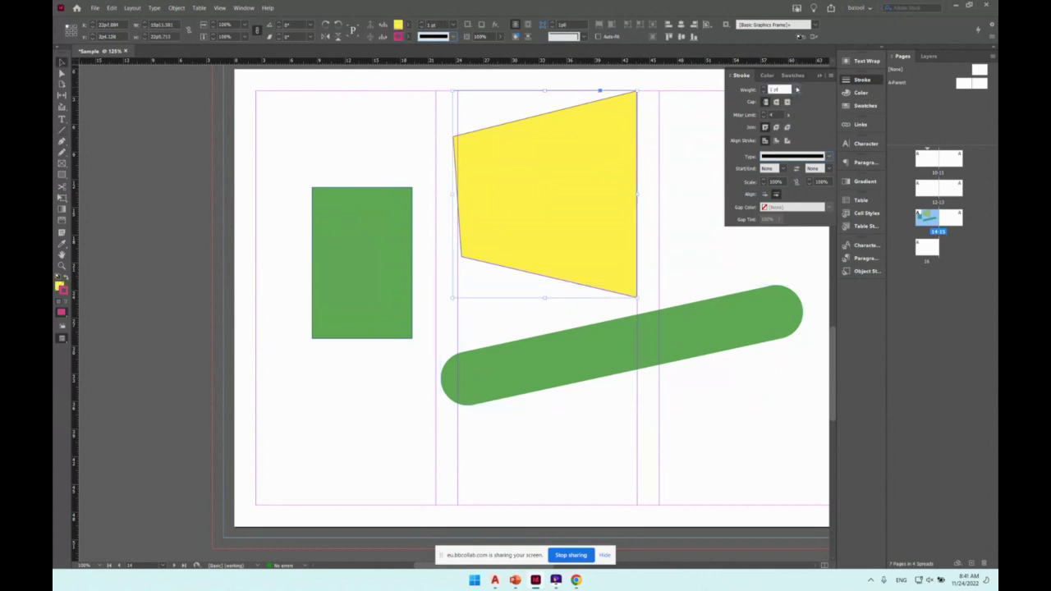
click(796, 89)
click(783, 244)
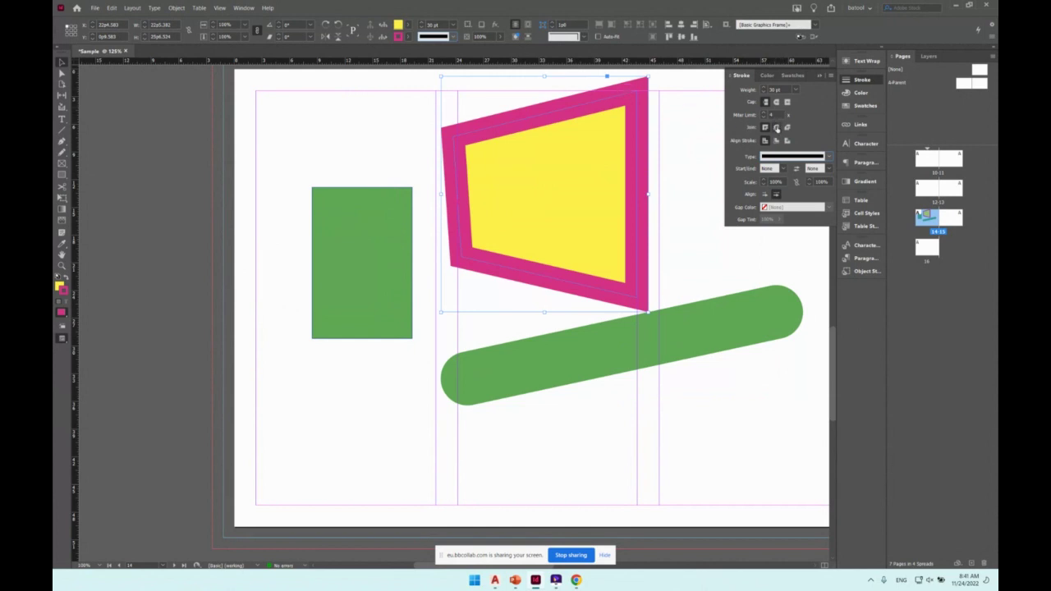
Compare the round and bevel joins on the yellow shape's magenta stroke and apply the round join.
click(777, 128)
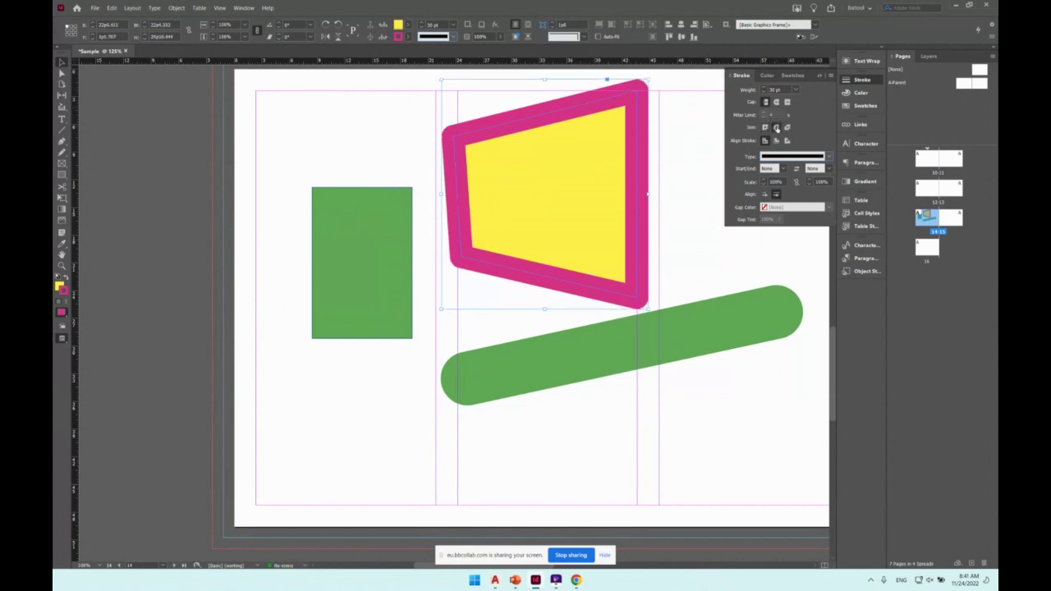
click(788, 128)
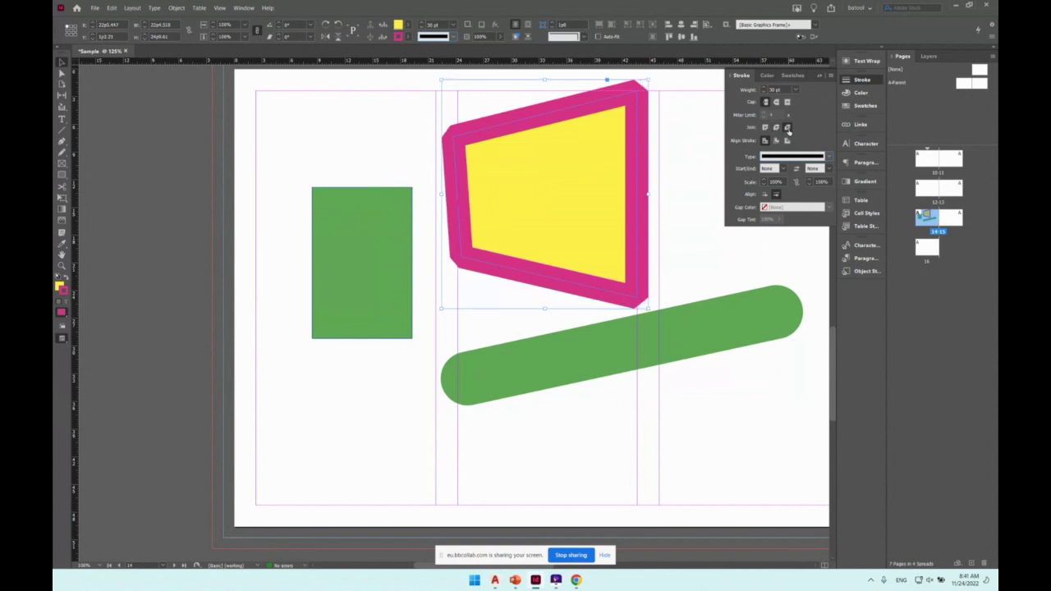
click(777, 128)
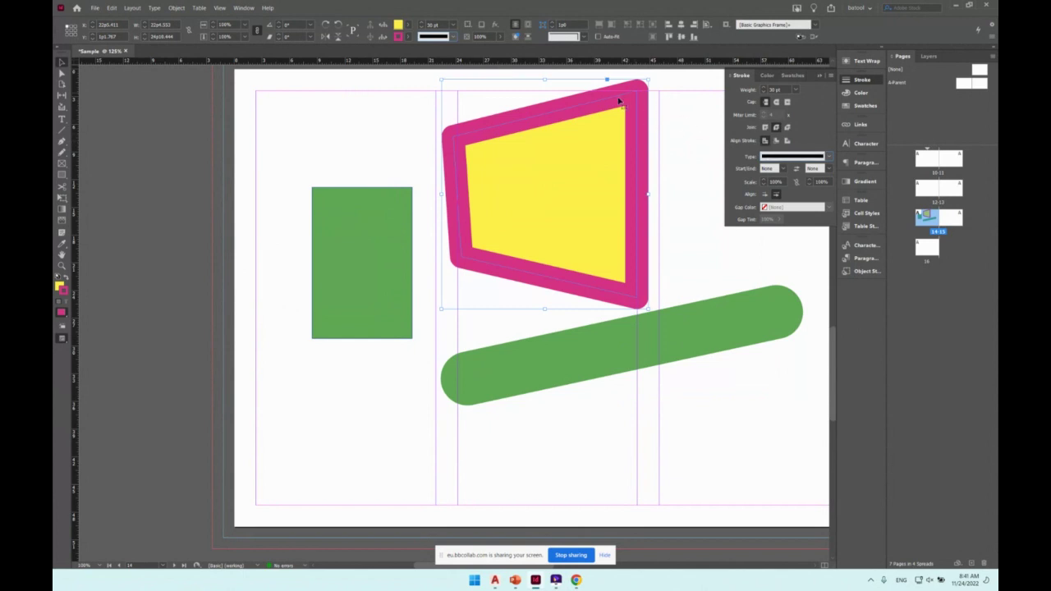
Compare inside and outside stroke alignment on the yellow shape, align it inside, and change the stroke type to Right Slant Hash.
click(776, 140)
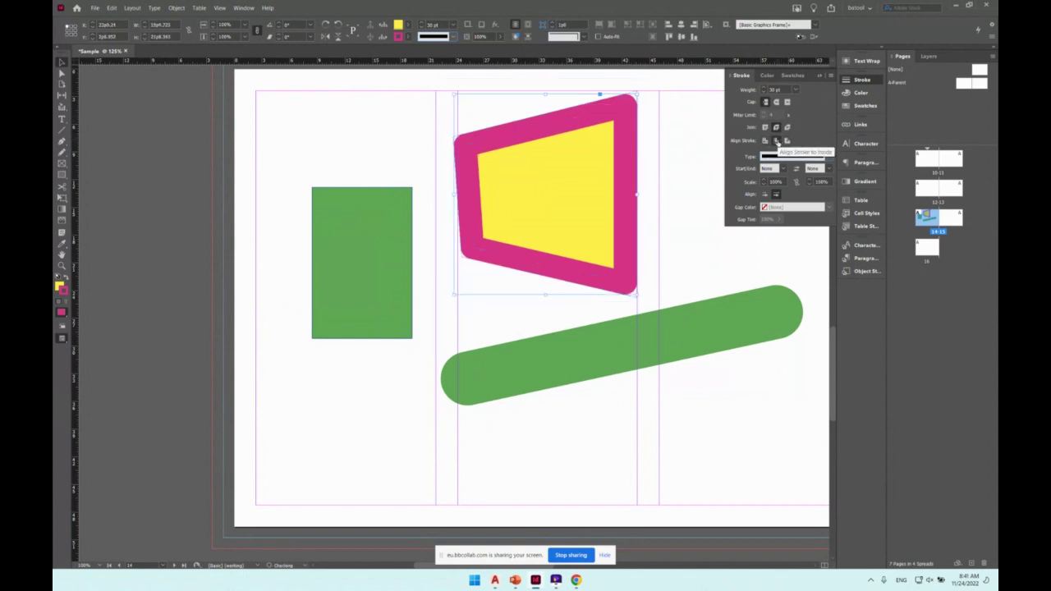
click(787, 141)
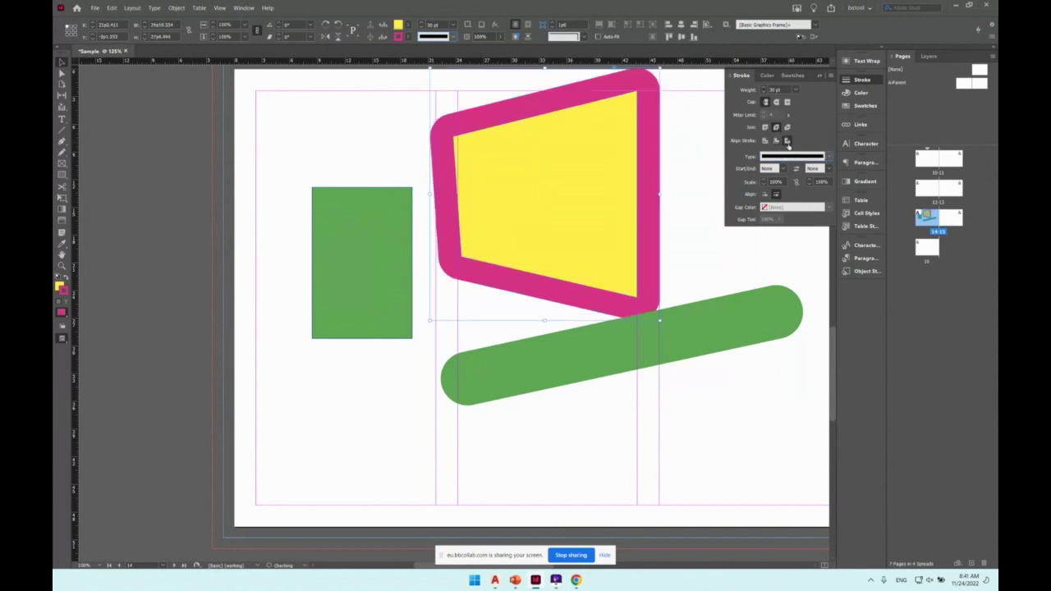
click(776, 141)
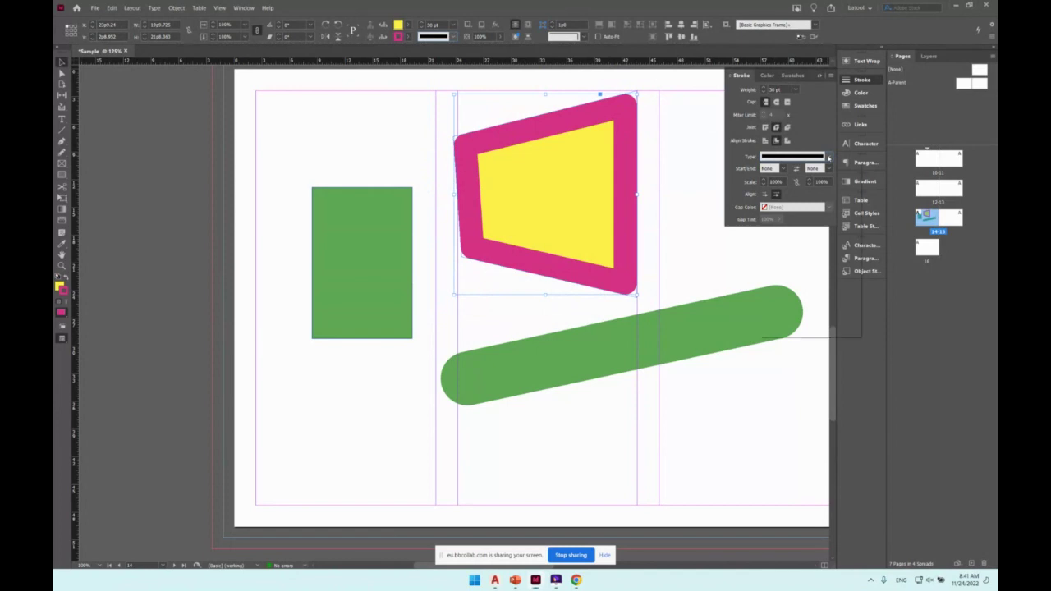
click(810, 157)
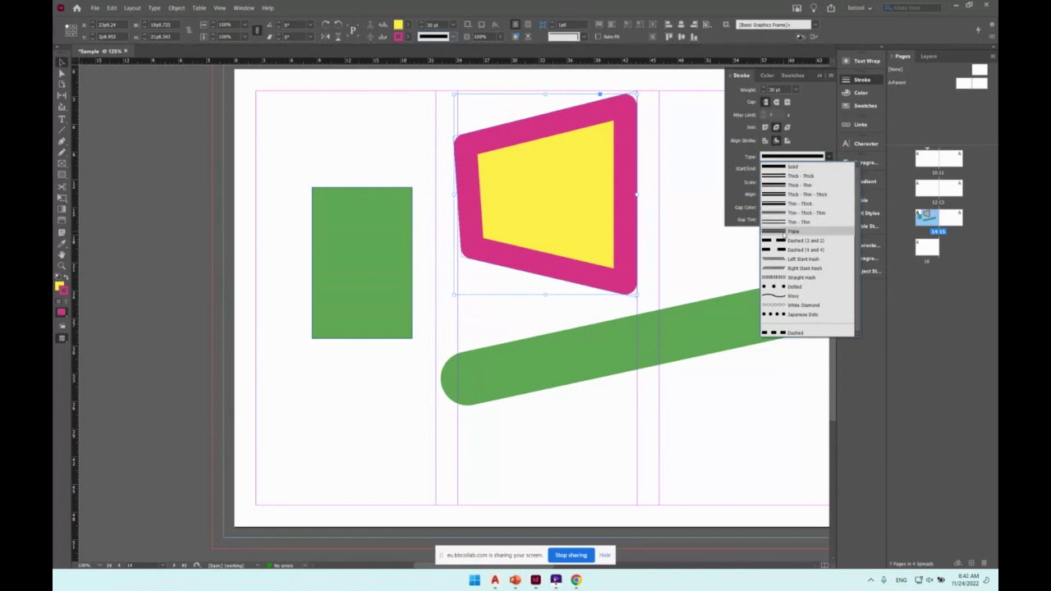
click(788, 268)
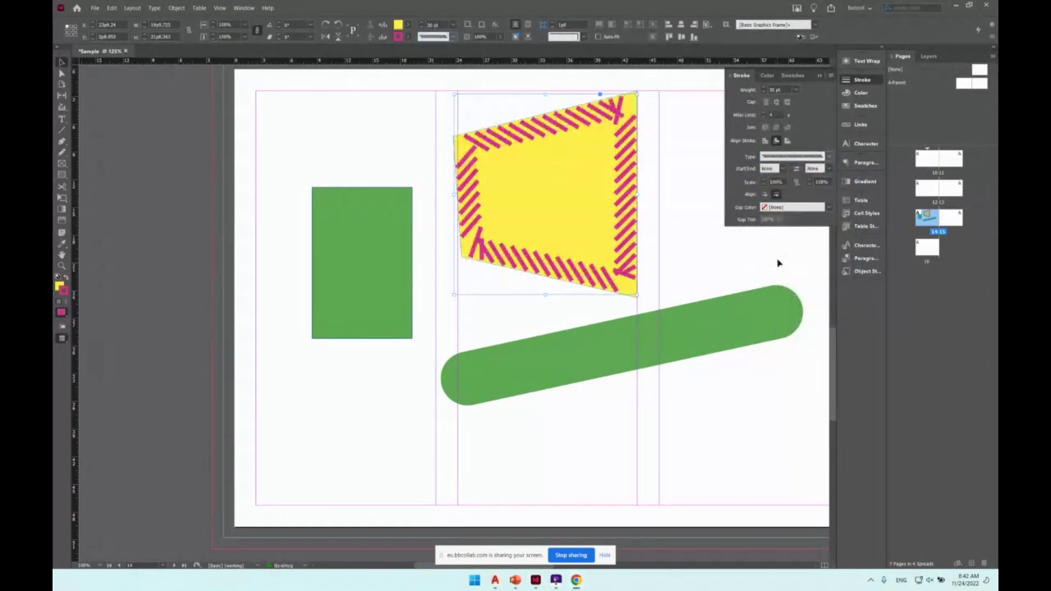
Try the Bar start arrowhead on the green diagonal line, replace it with Circle, and set the end arrowhead to Simple.
click(747, 320)
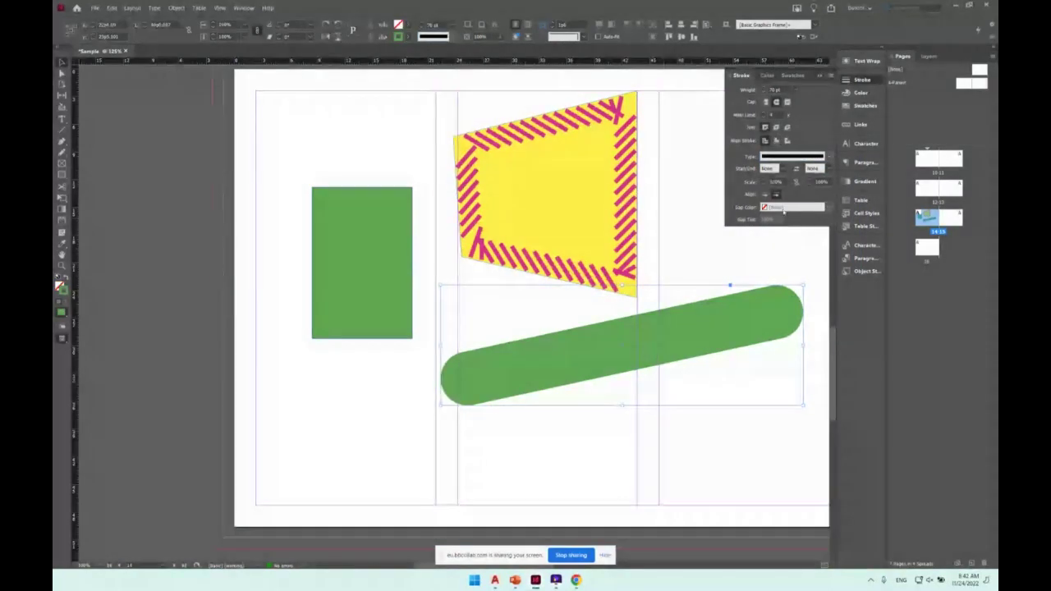
click(780, 168)
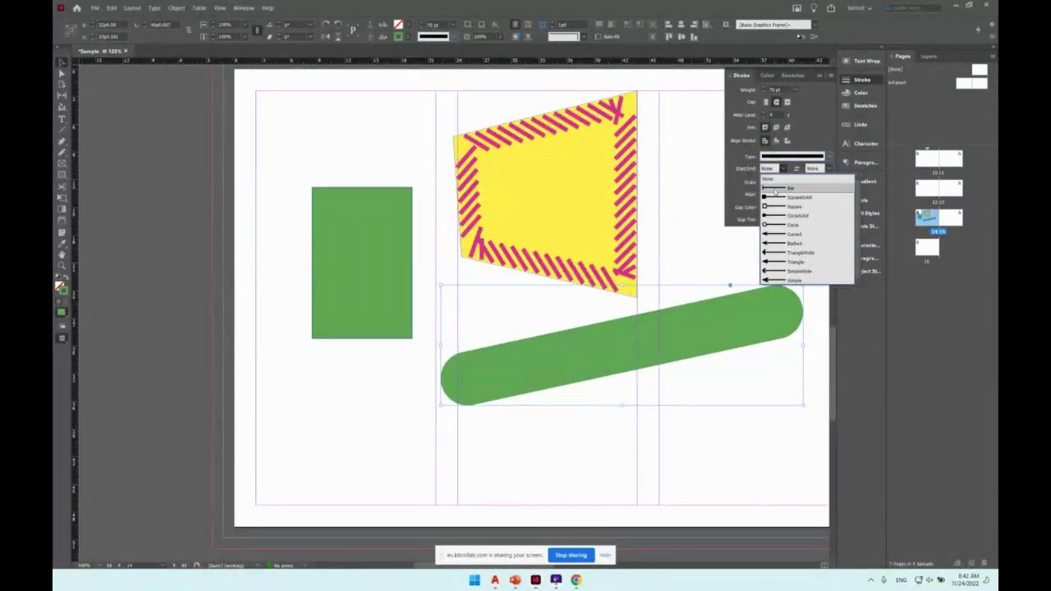
click(775, 189)
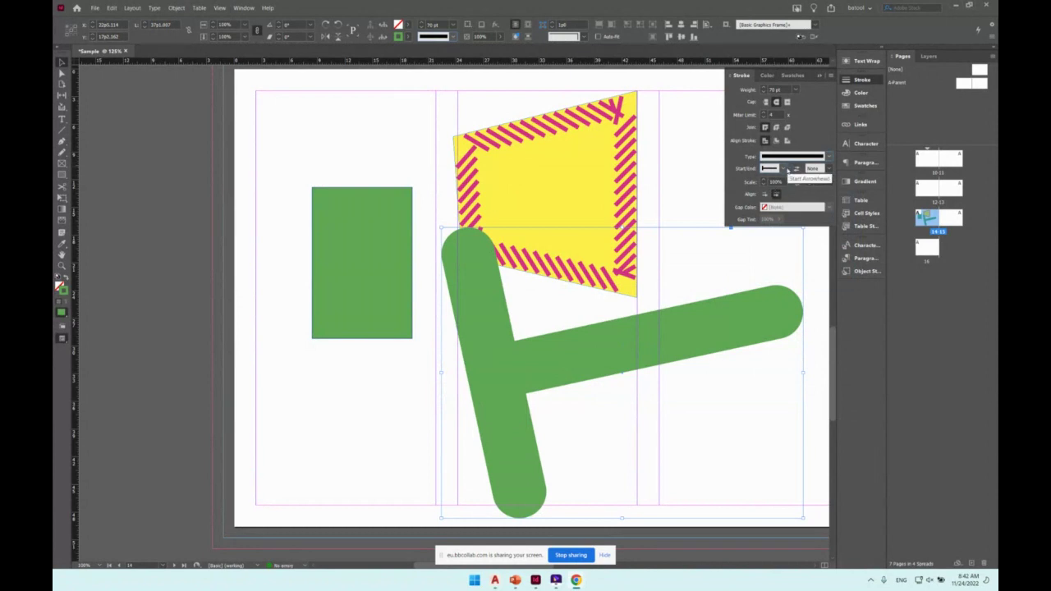
click(779, 168)
click(776, 225)
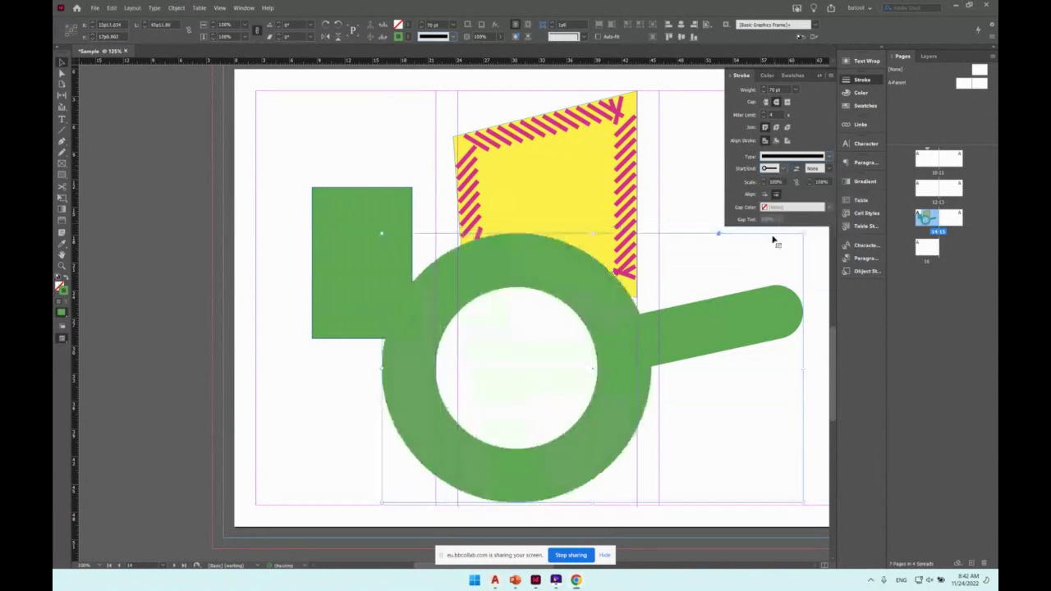
click(828, 168)
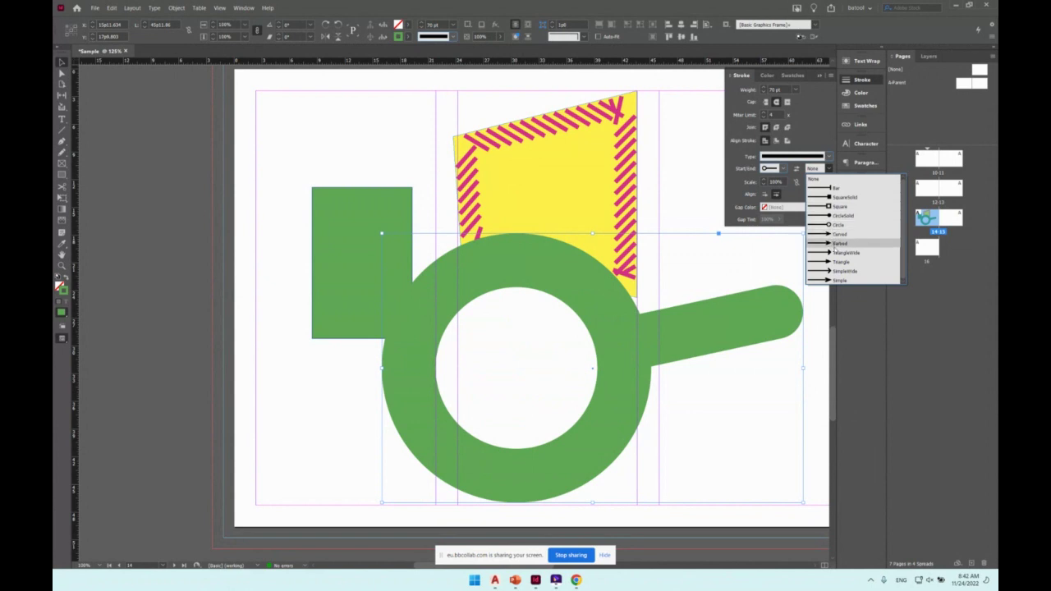
click(828, 280)
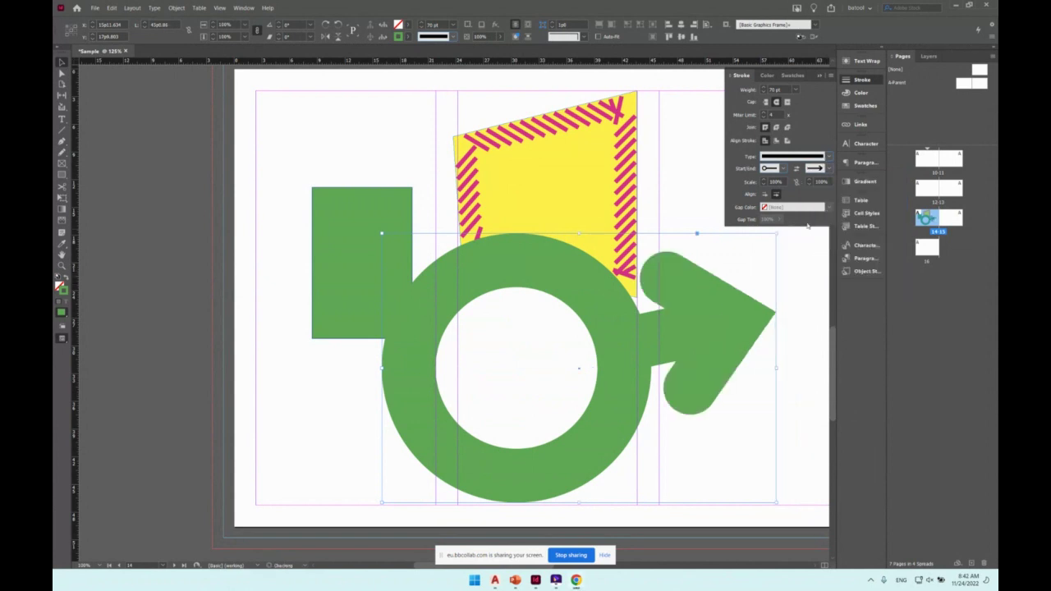
Scale both the start and end arrowheads of the green diagonal line to 40%.
click(776, 180)
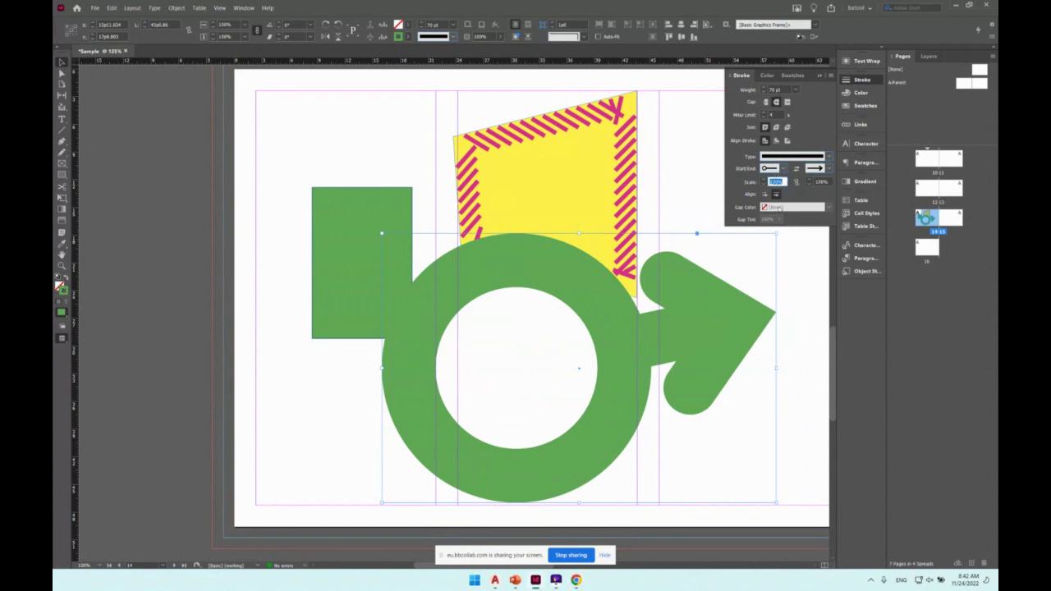
text(40)
key(Return)
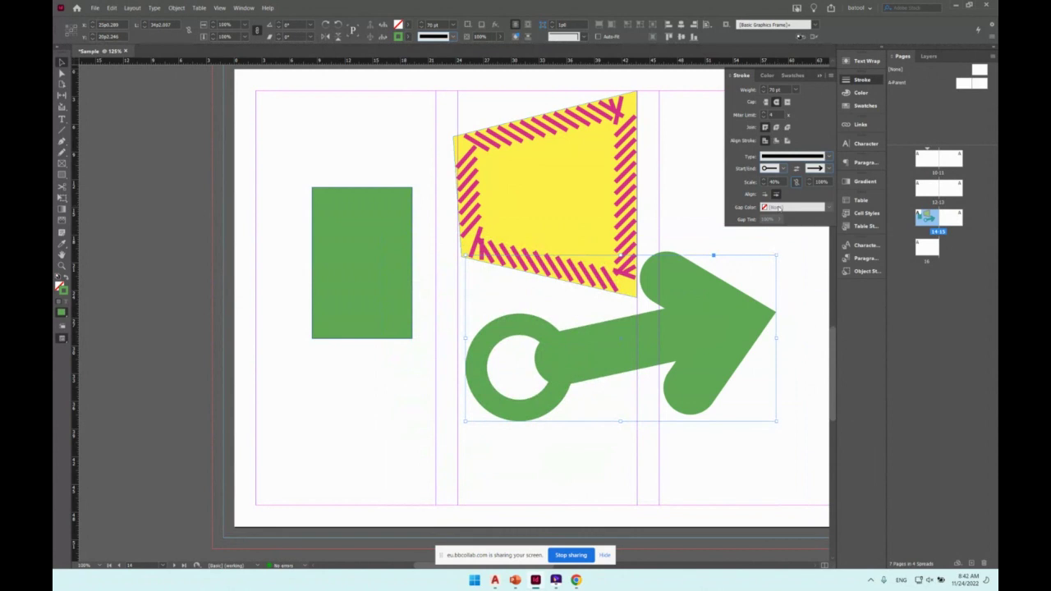
click(816, 181)
text(40)
key(Tab)
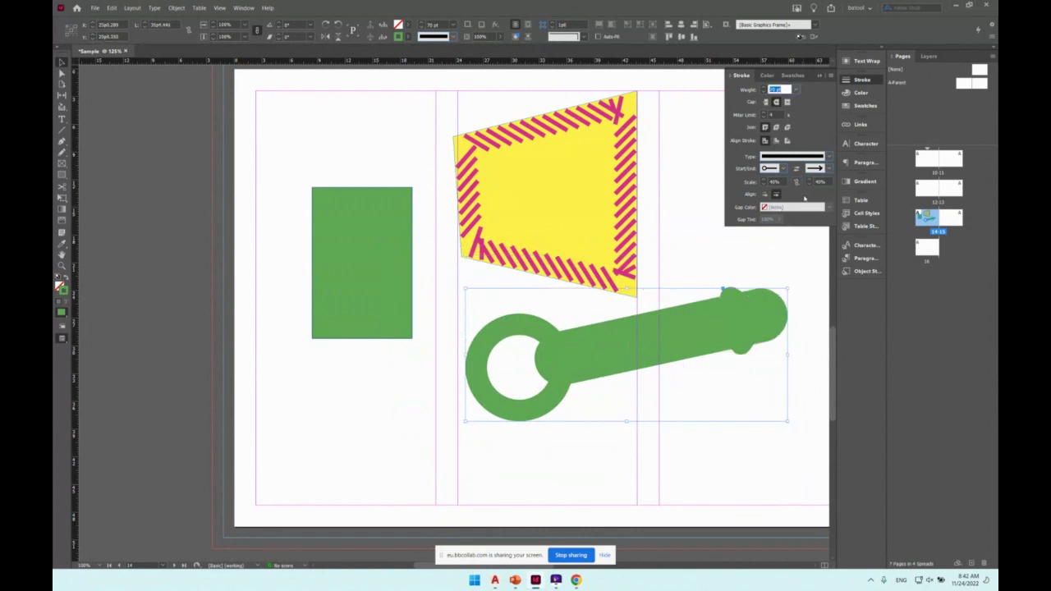
key(Return)
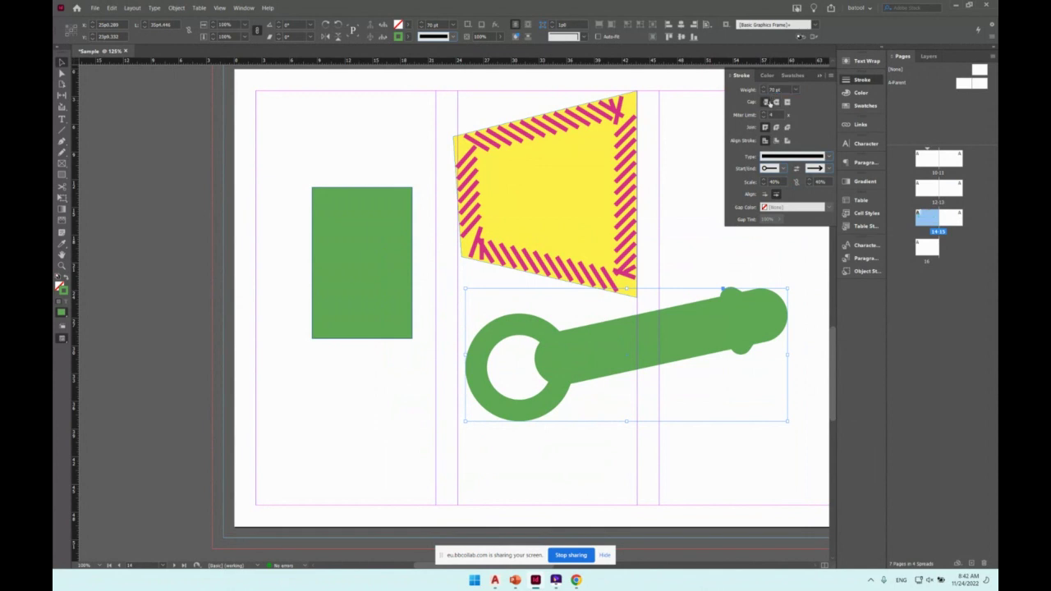
Give the green diagonal line a butt cap and reduce its stroke weight to 7 pt.
click(795, 89)
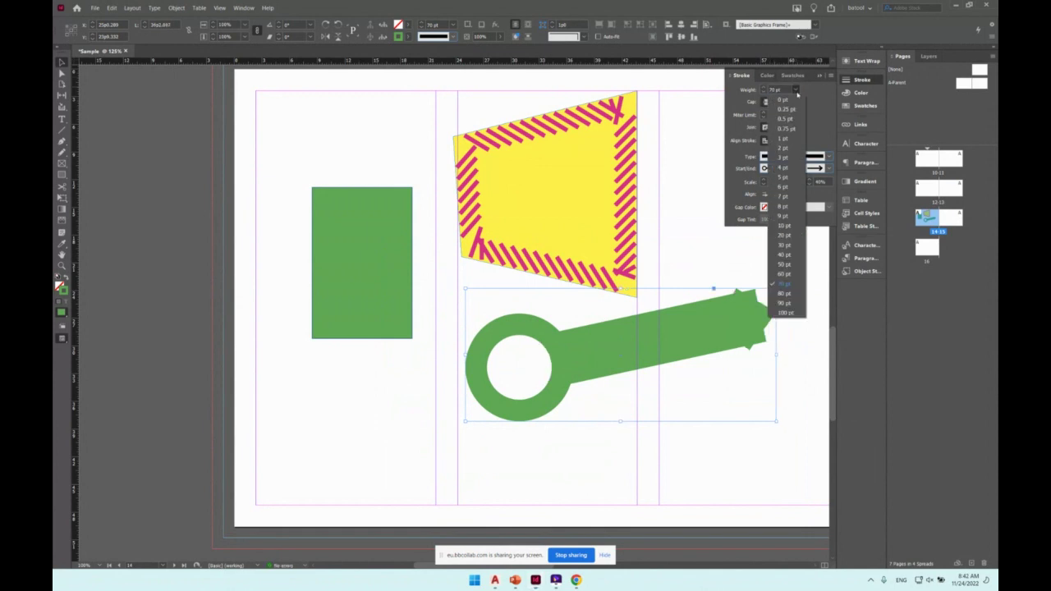
click(793, 197)
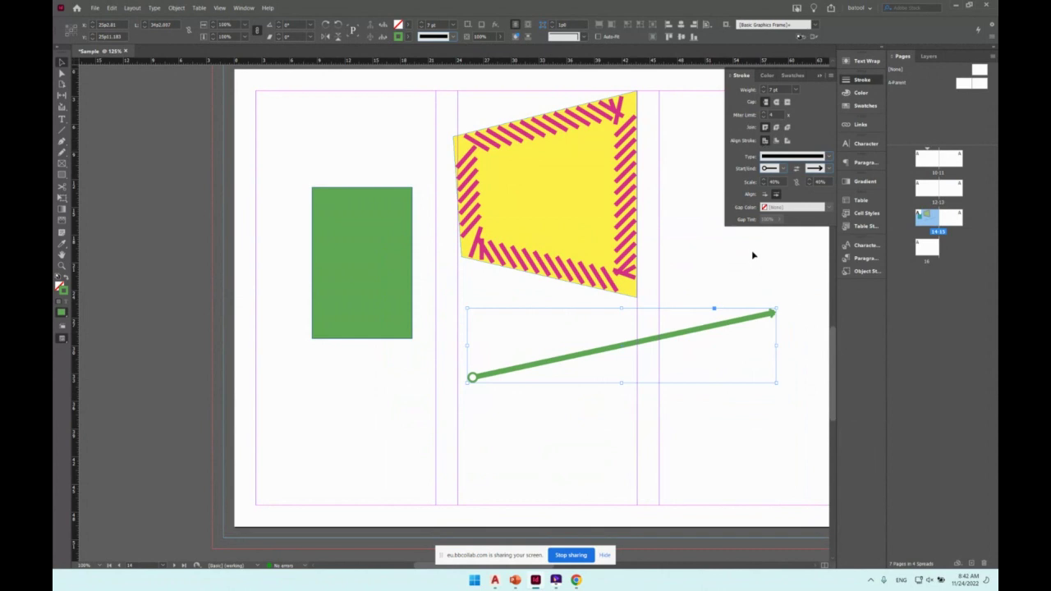
Compare the arrowhead alignments, extend the line's arrow tips beyond the path ends, deselect it and collapse the Stroke settings.
click(765, 195)
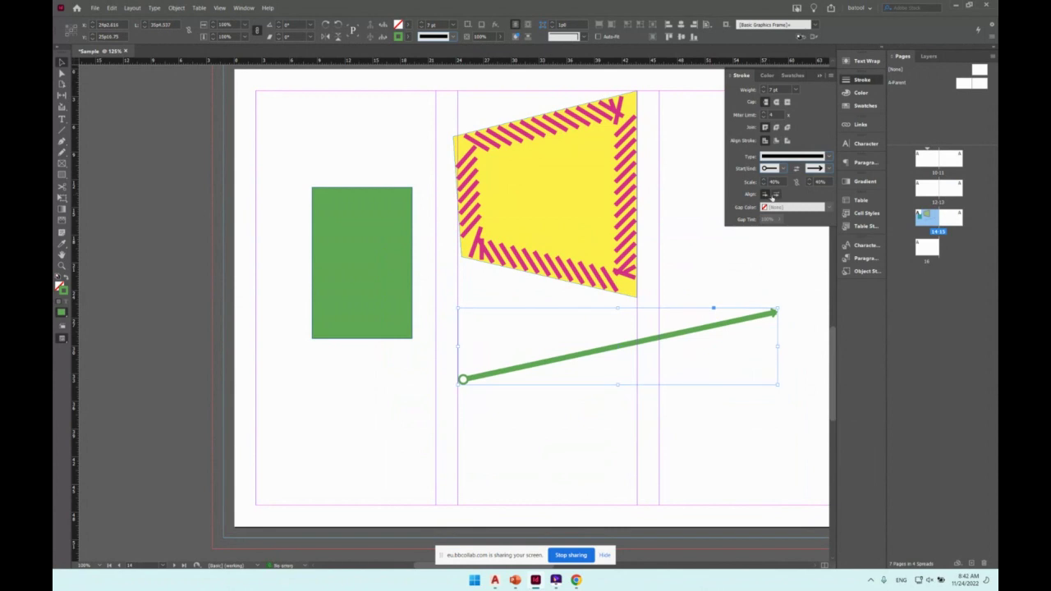
click(775, 197)
click(765, 195)
click(446, 420)
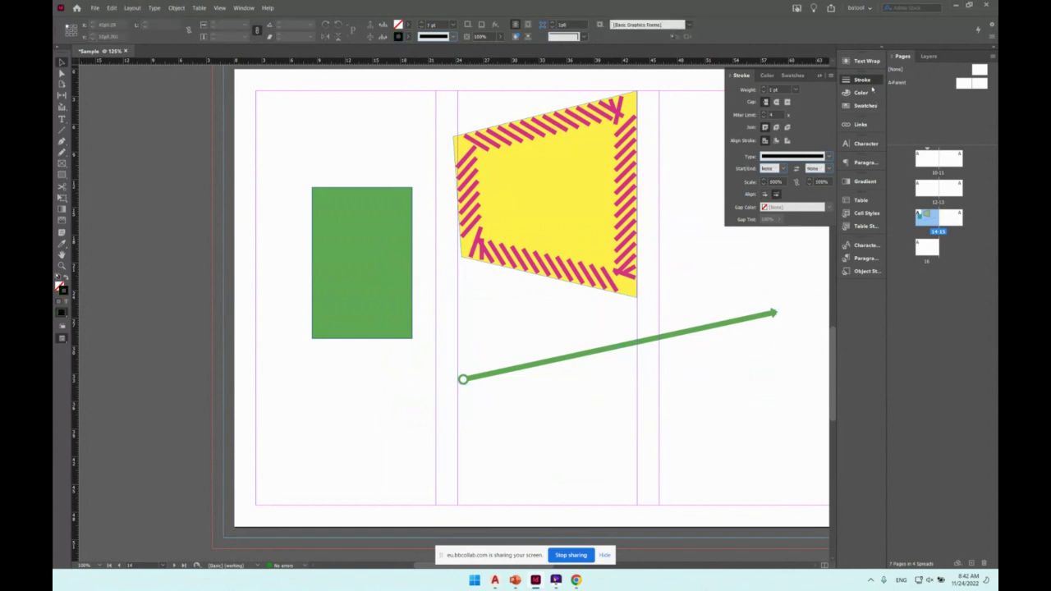
click(864, 79)
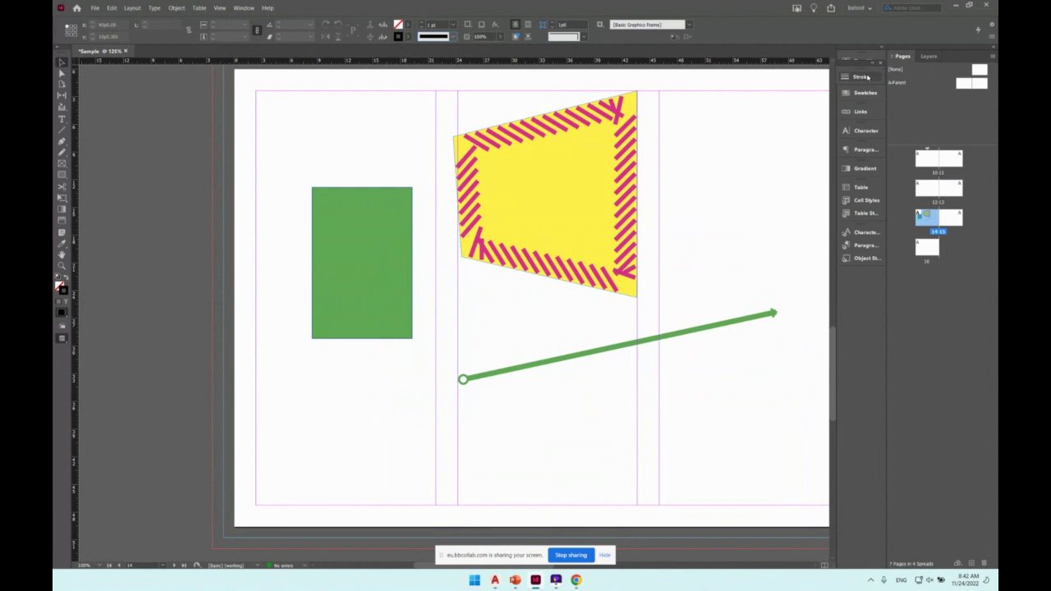
drag(861, 68, 866, 80)
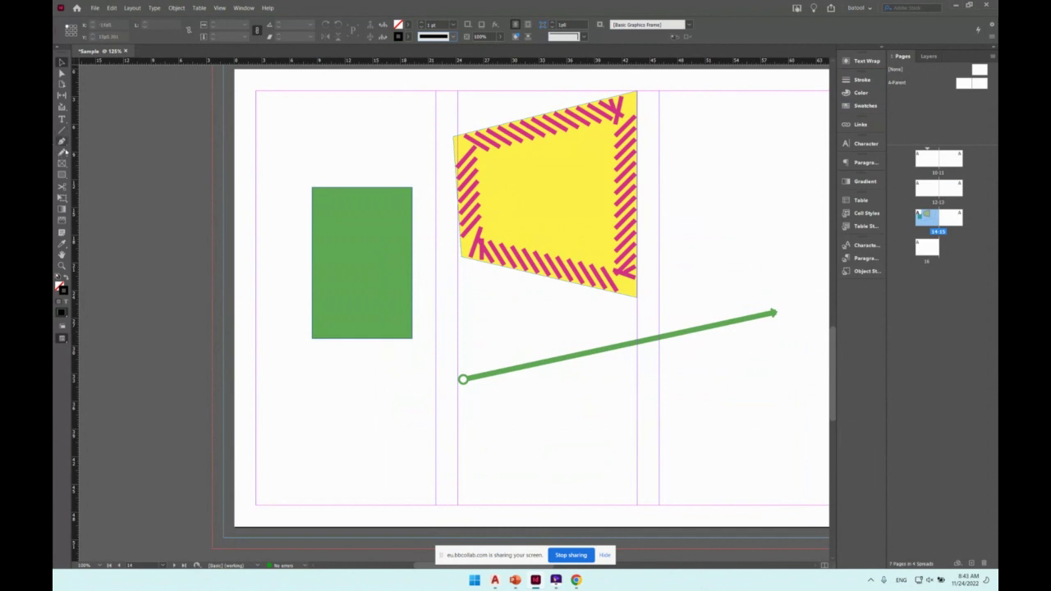
Draw an unfilled ellipse about 27p7 wide and 7p3 high below the green diagonal line.
click(62, 175)
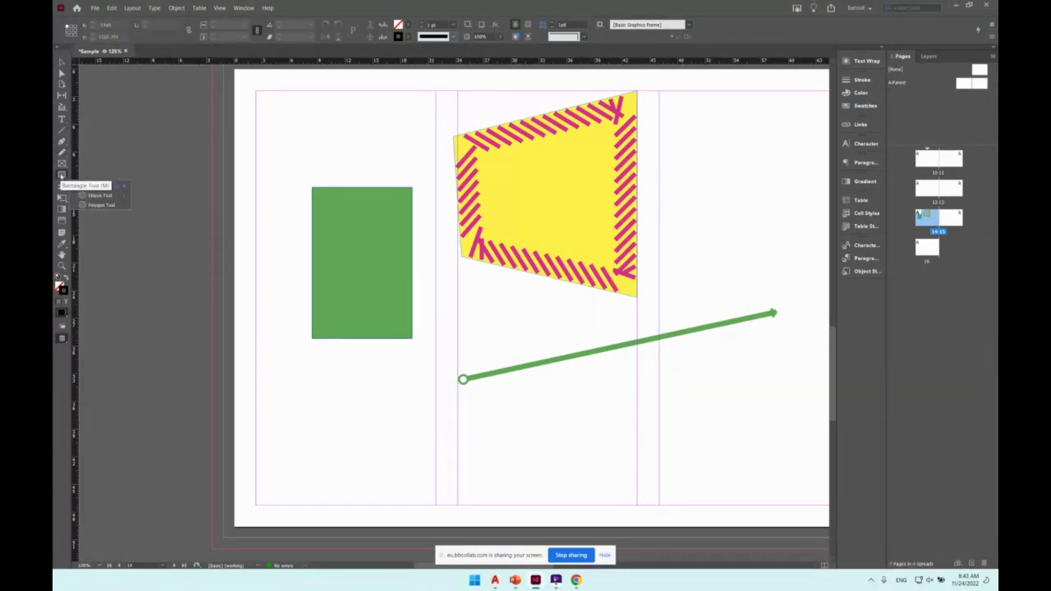
click(99, 196)
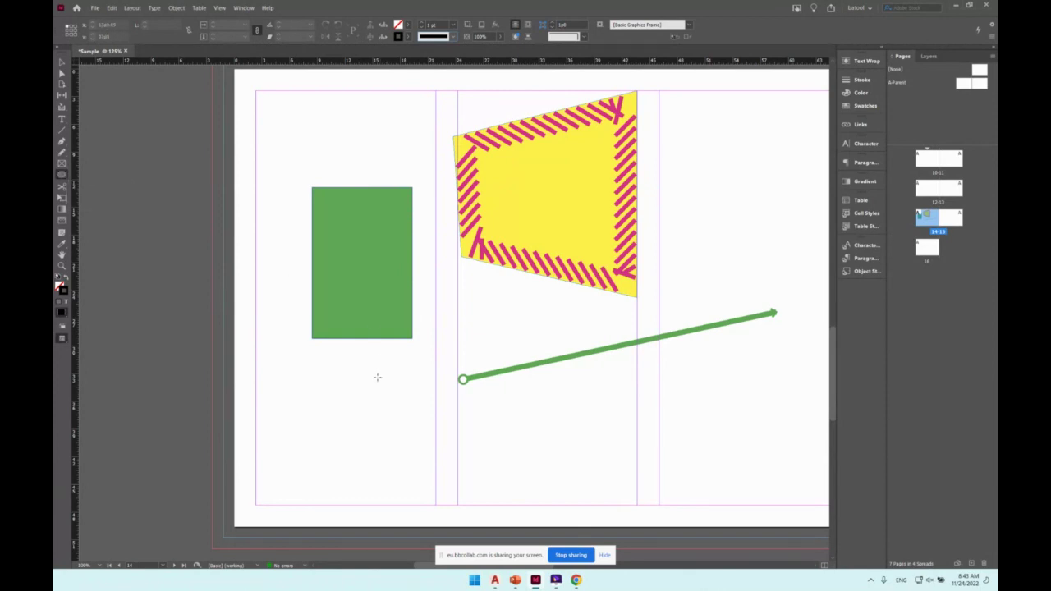
drag(375, 392, 631, 460)
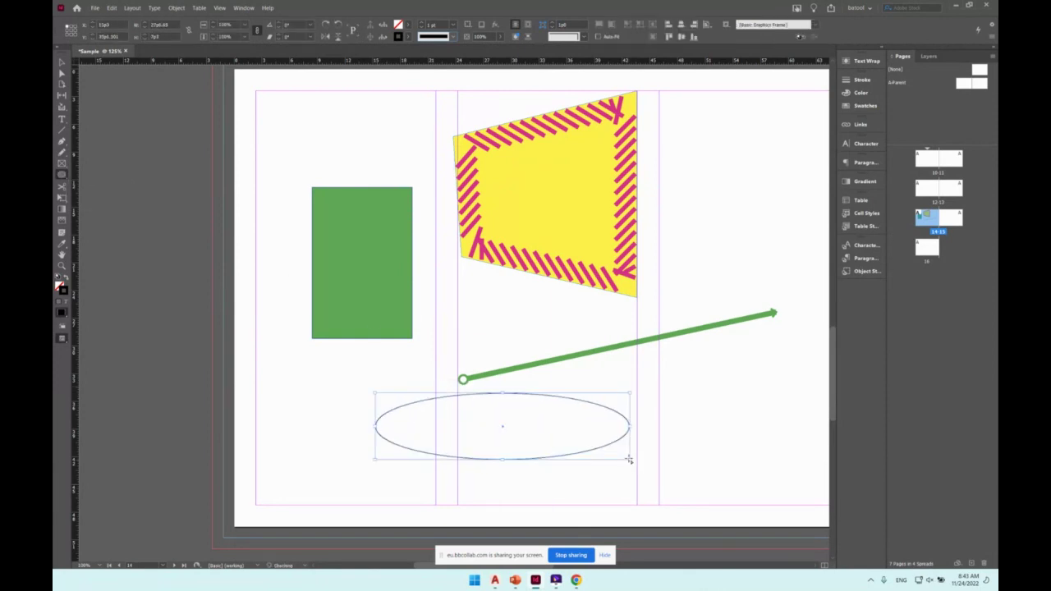
Draw a six-sided polygon about 14p2 wide and 11p3 high overlapping the upper part of the green rectangle.
click(62, 175)
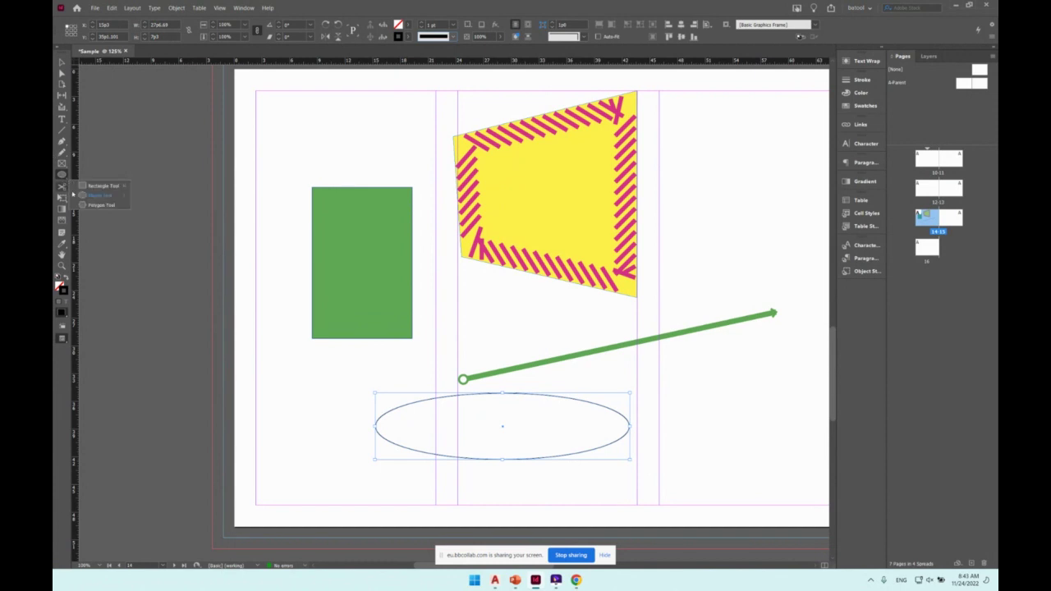
click(92, 205)
drag(280, 113, 412, 218)
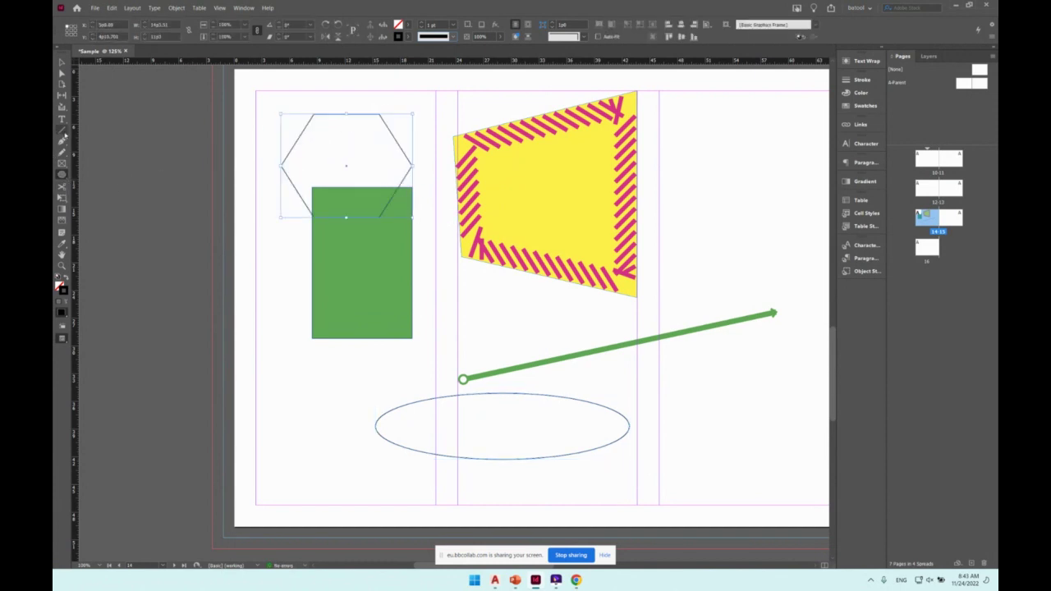
Draw a square of about 9p11 per side with the Rectangle tool in the page's third column.
click(62, 175)
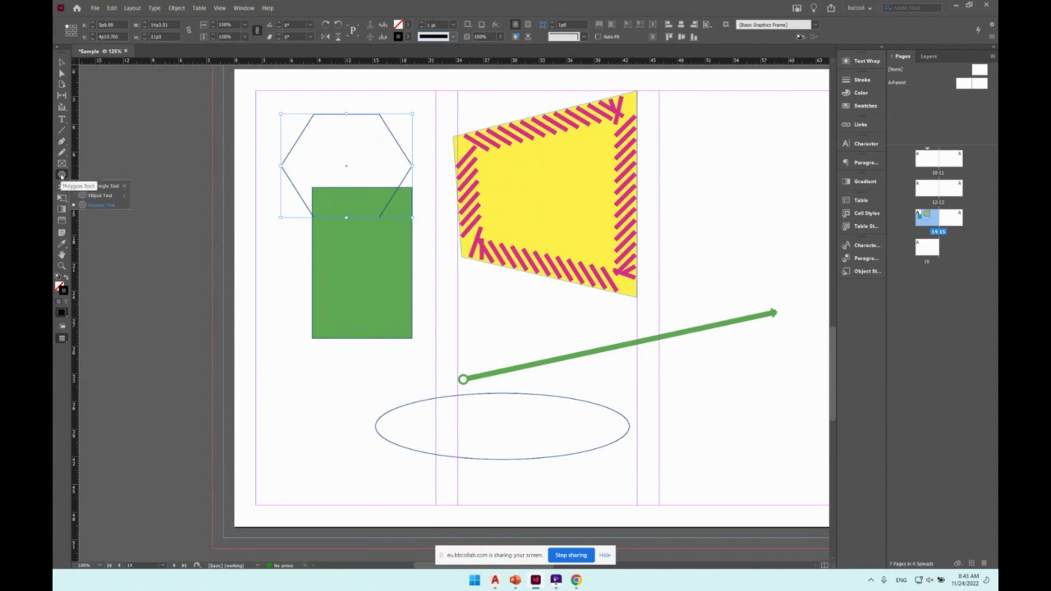
click(102, 186)
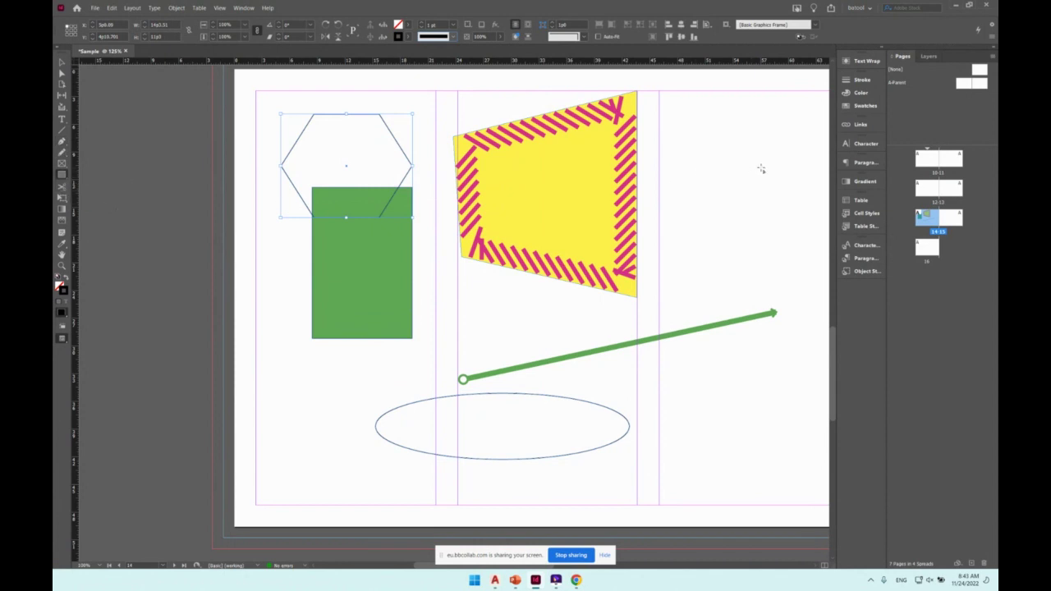
drag(762, 166, 669, 279)
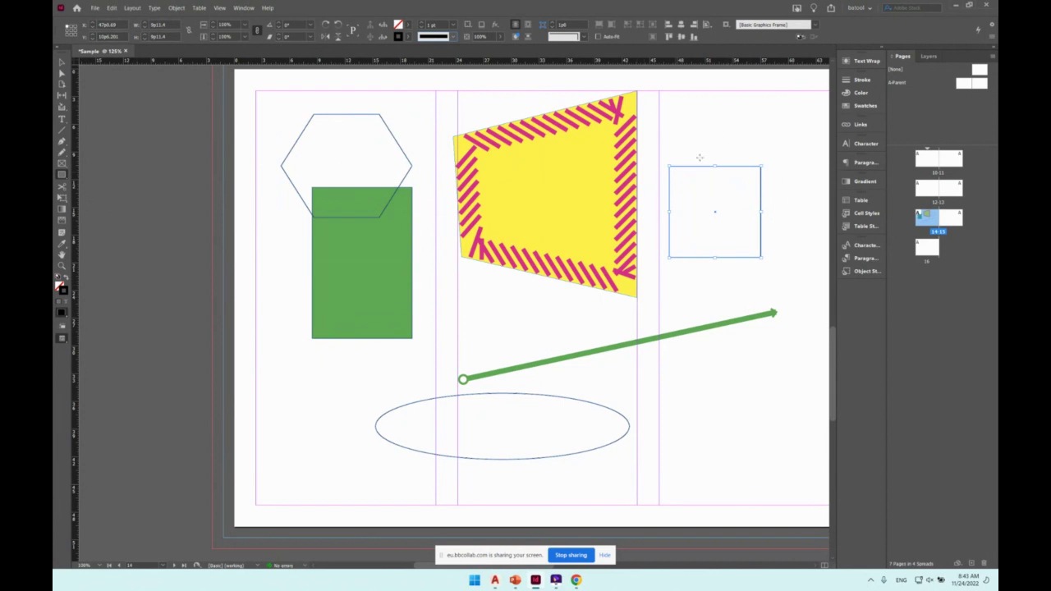
Create a second rectangle in the page's third column with width and height both exactly 30 mm (7p1.039).
click(724, 124)
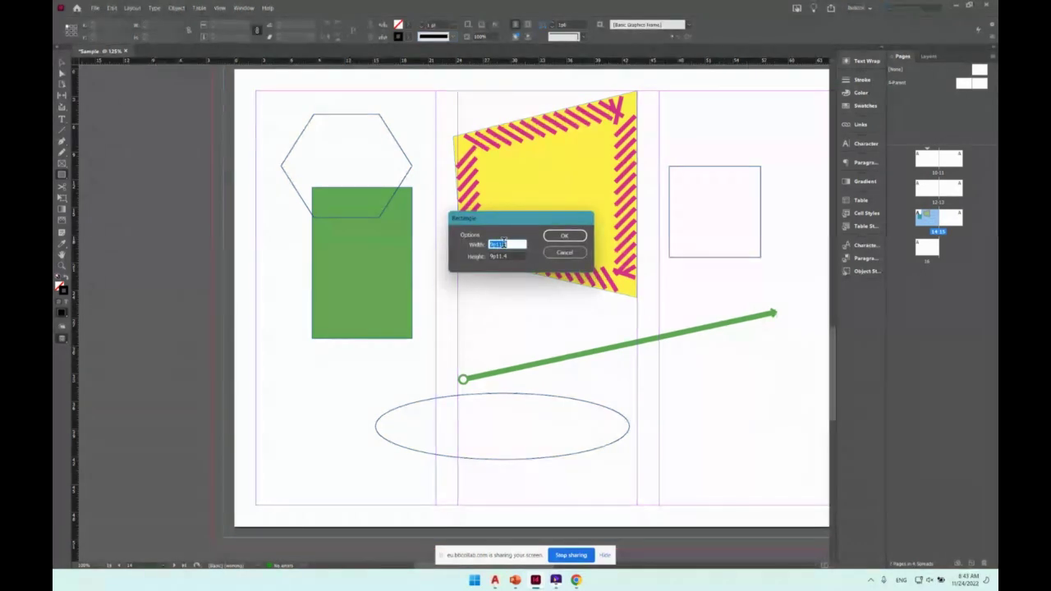
text(30)
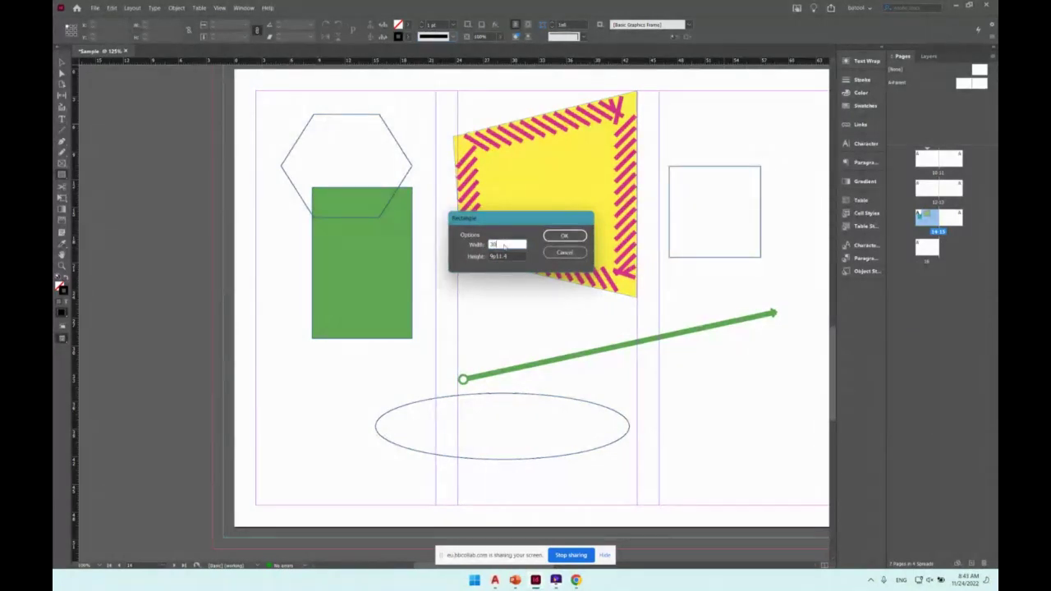
key(Tab)
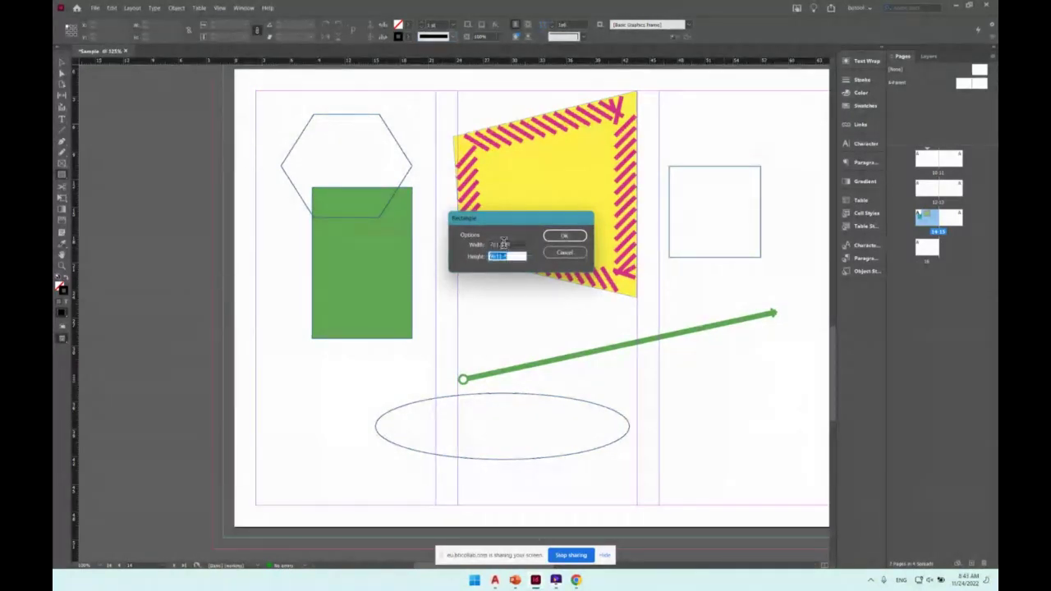
text(30)
key(Tab)
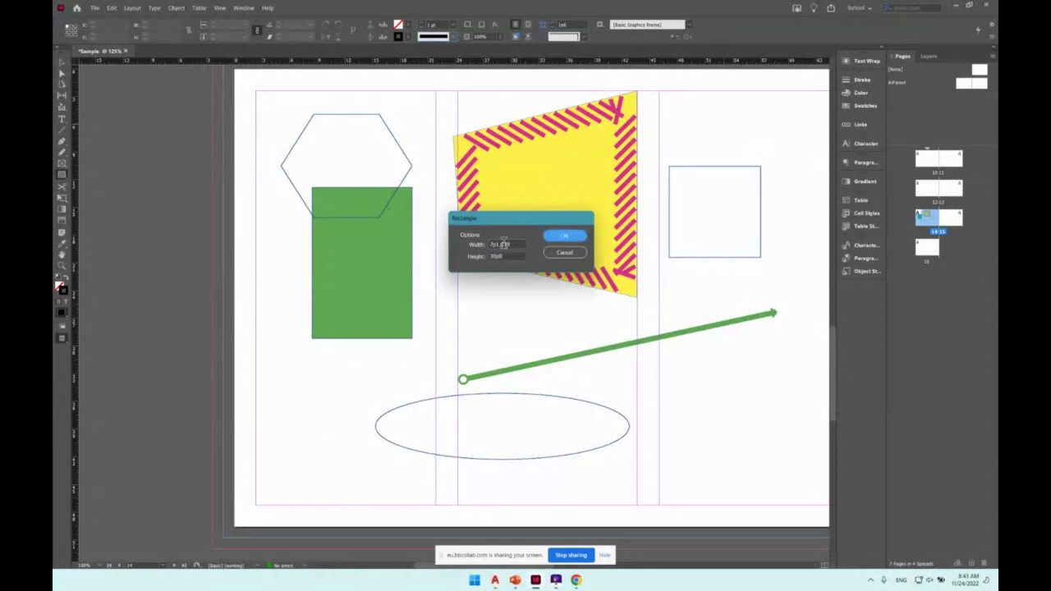
double_click(500, 256)
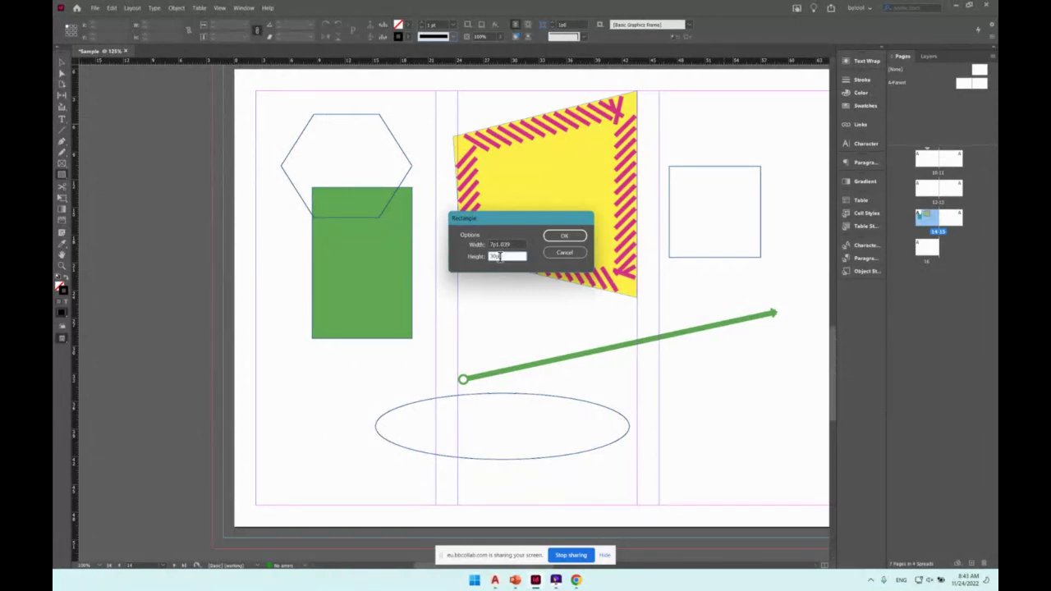
text(3)
key(Tab)
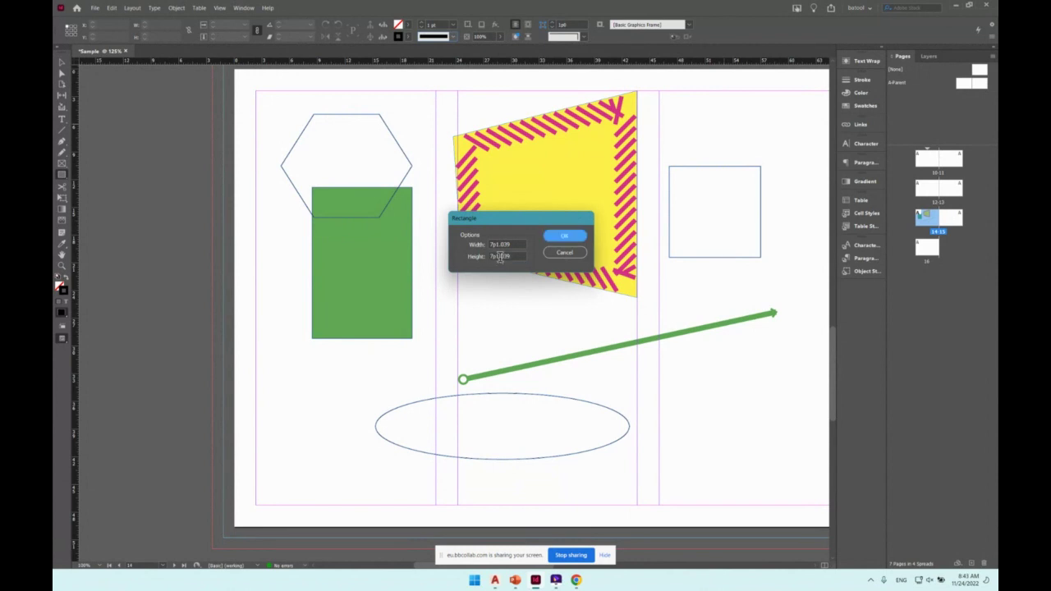
click(564, 235)
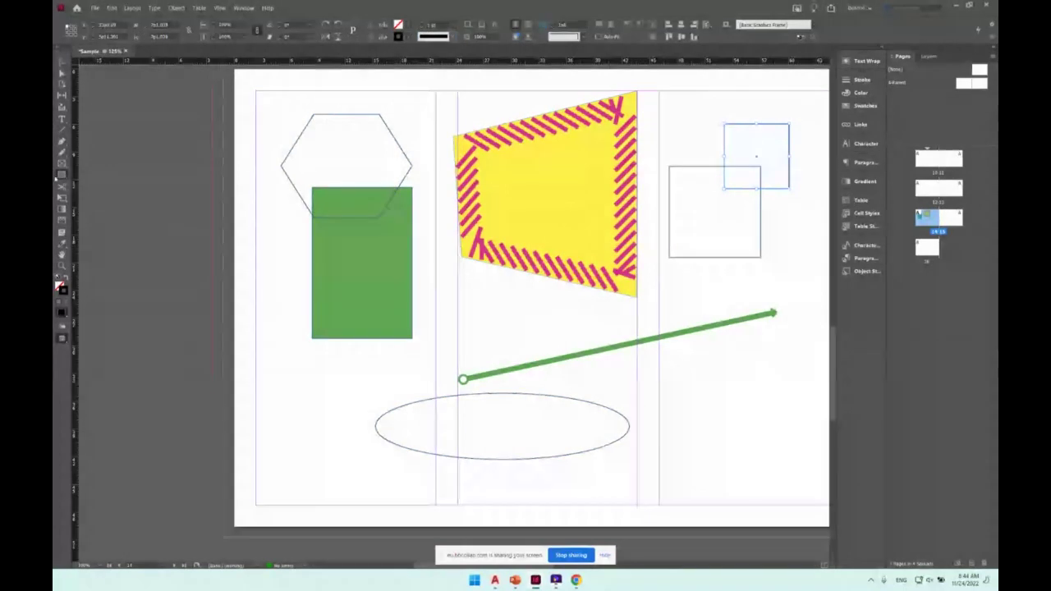
Draw an unfilled circle about 10p11 in diameter overlapping the lower edge of the green rectangle.
click(61, 174)
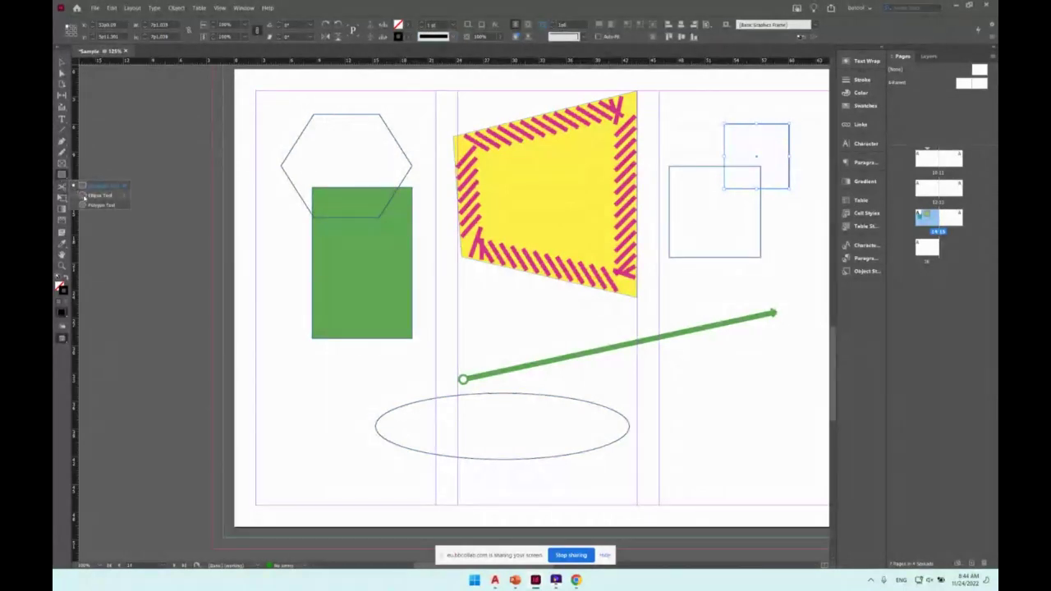
click(85, 197)
mouse_move(327, 393)
mouse_down()
mouse_move(474, 368)
mouse_move(606, 318)
mouse_move(409, 381)
mouse_move(496, 316)
mouse_move(415, 382)
mouse_move(550, 297)
mouse_move(451, 343)
mouse_move(465, 307)
mouse_move(524, 240)
mouse_move(416, 322)
mouse_move(555, 206)
mouse_move(656, 217)
mouse_move(441, 323)
mouse_move(409, 199)
mouse_move(406, 315)
mouse_move(430, 265)
mouse_move(333, 398)
mouse_move(372, 327)
mouse_move(331, 392)
mouse_move(363, 359)
mouse_move(332, 393)
mouse_move(362, 349)
mouse_move(430, 293)
mouse_up()
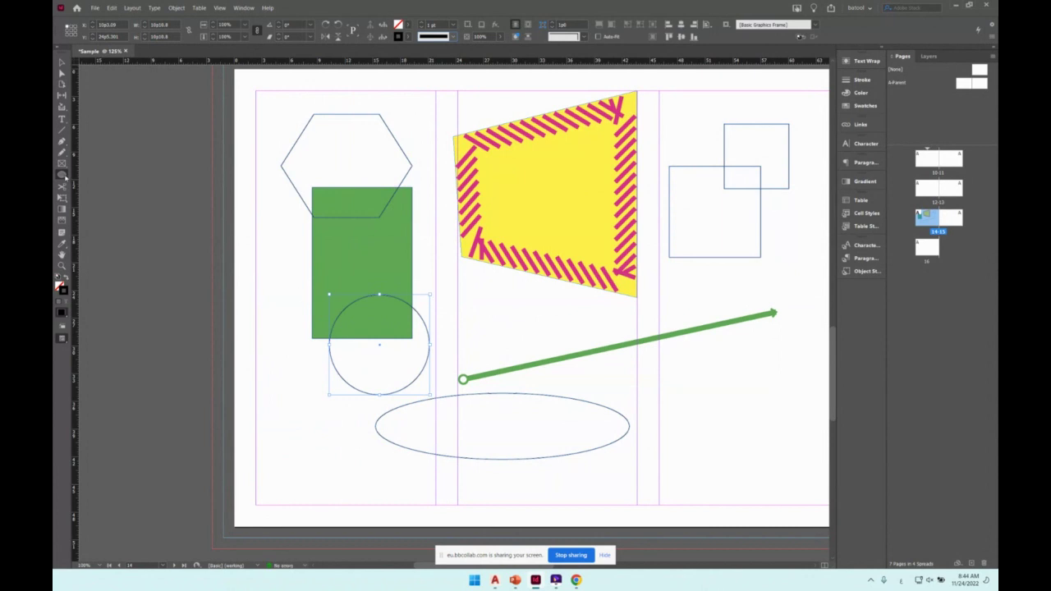
Draw a six-sided polygon about 14p8 wide and 12p8 high across the green arrow line and the column gutter.
drag(62, 174, 94, 195)
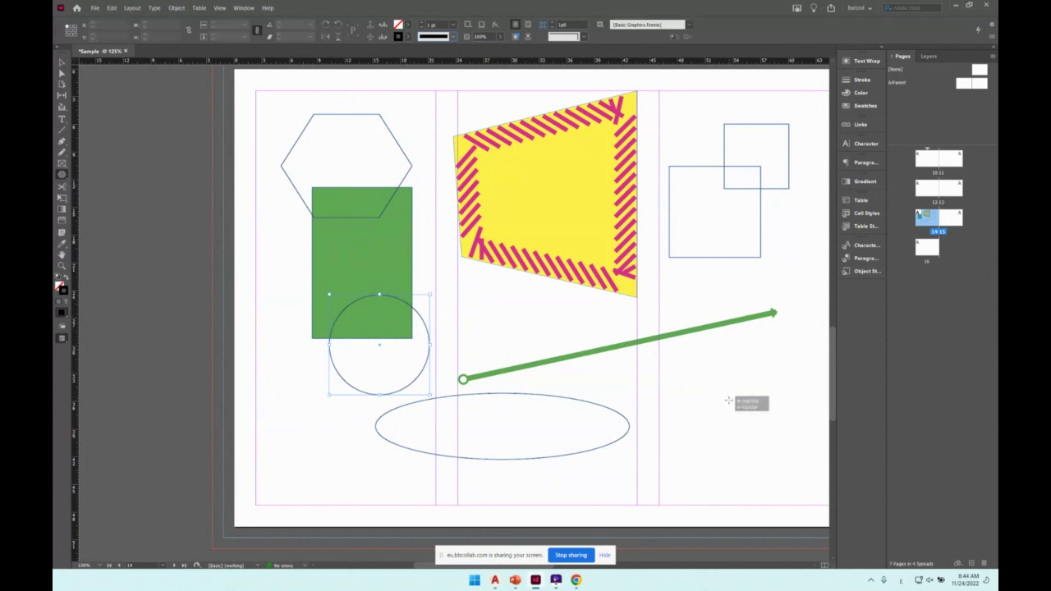
drag(729, 399, 761, 368)
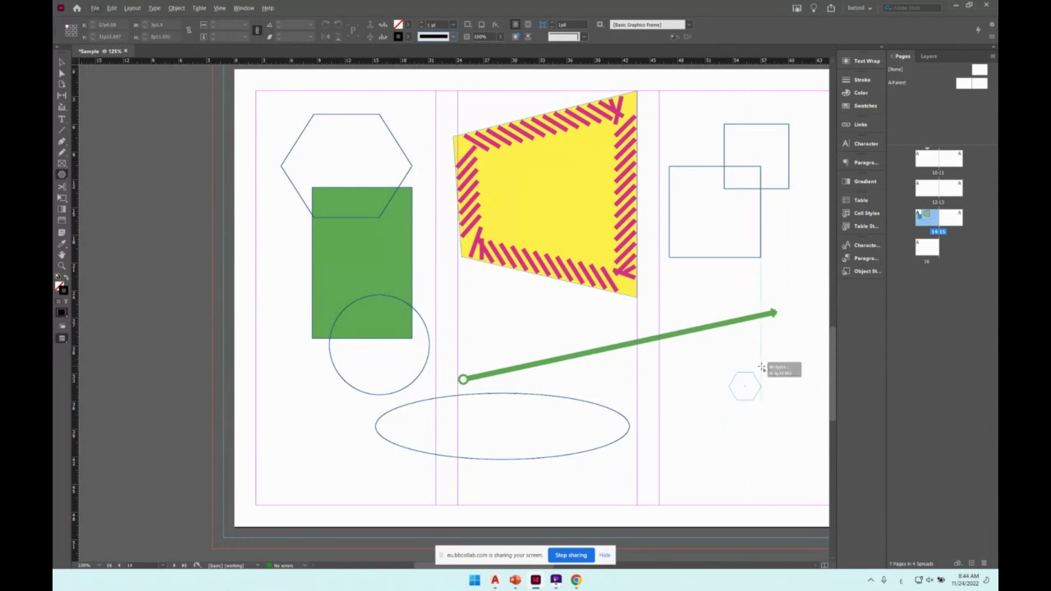
drag(762, 368, 795, 322)
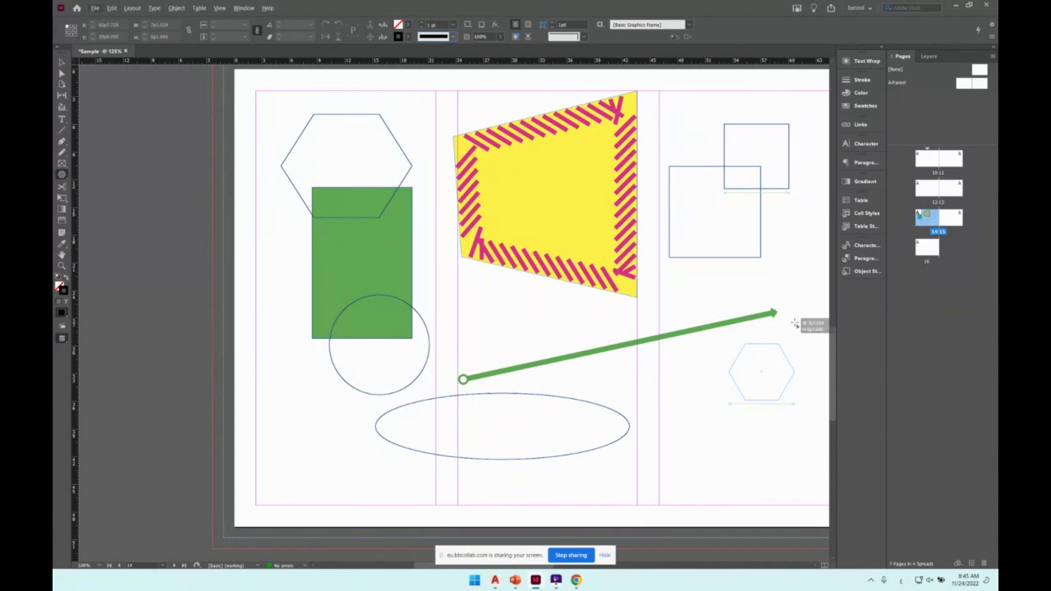
drag(796, 323, 528, 261)
drag(530, 279, 536, 286)
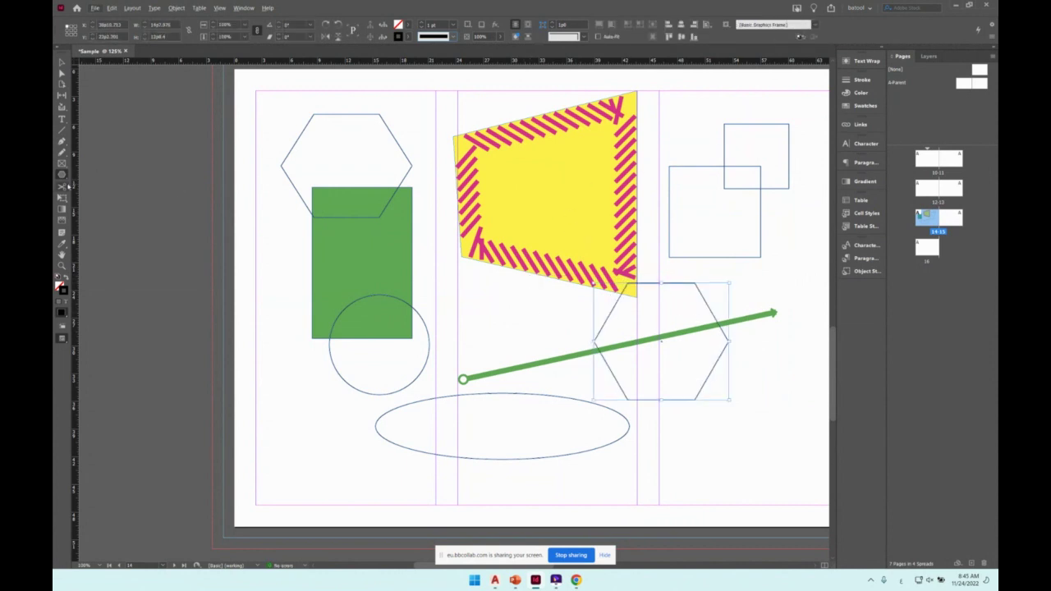
Delete the two squares, the green arrow line and the hexagon crossing it.
click(64, 131)
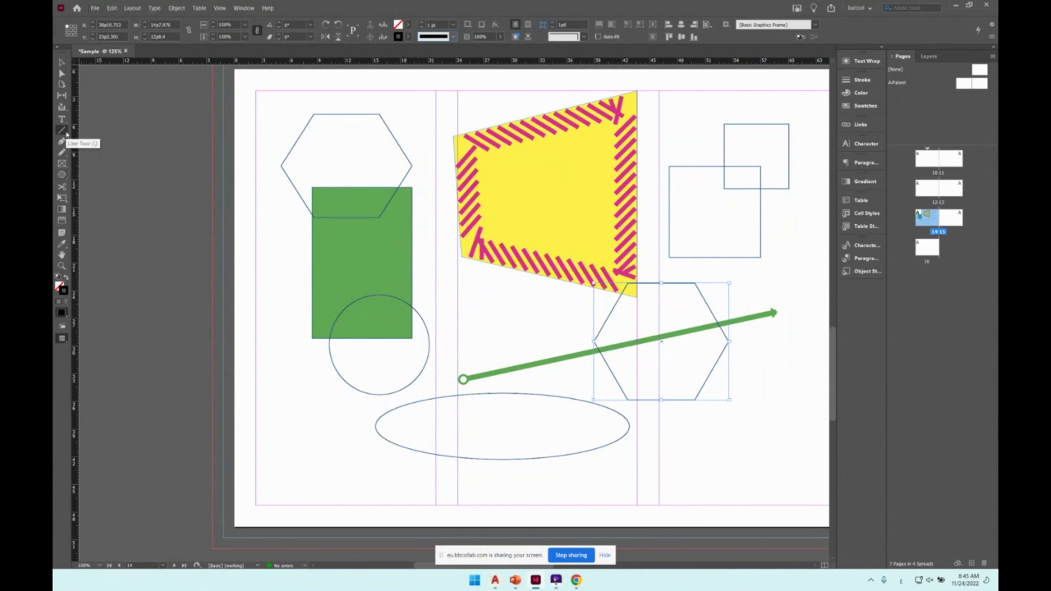
click(61, 141)
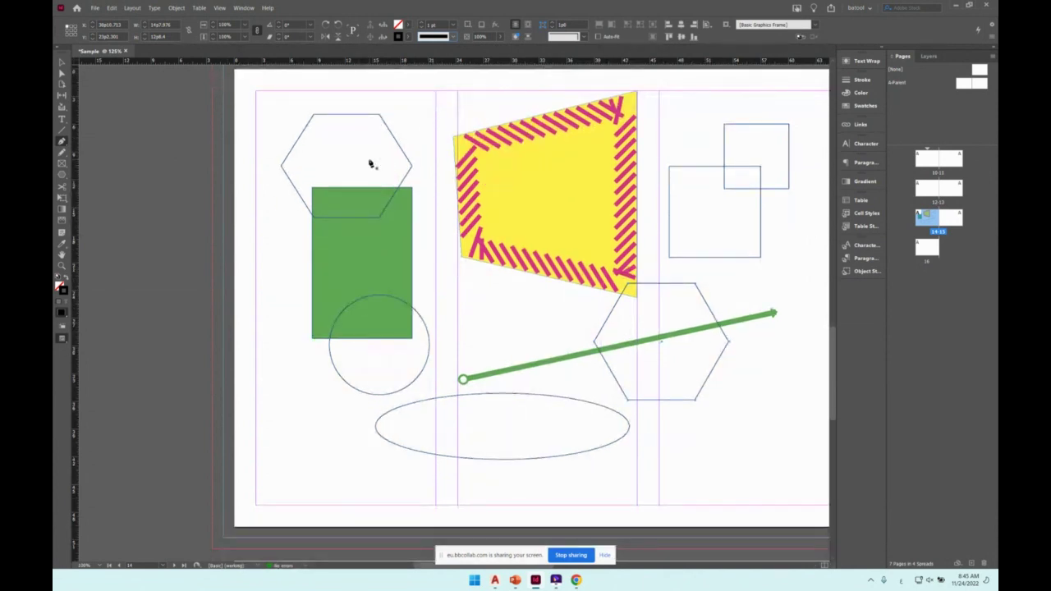
key(v)
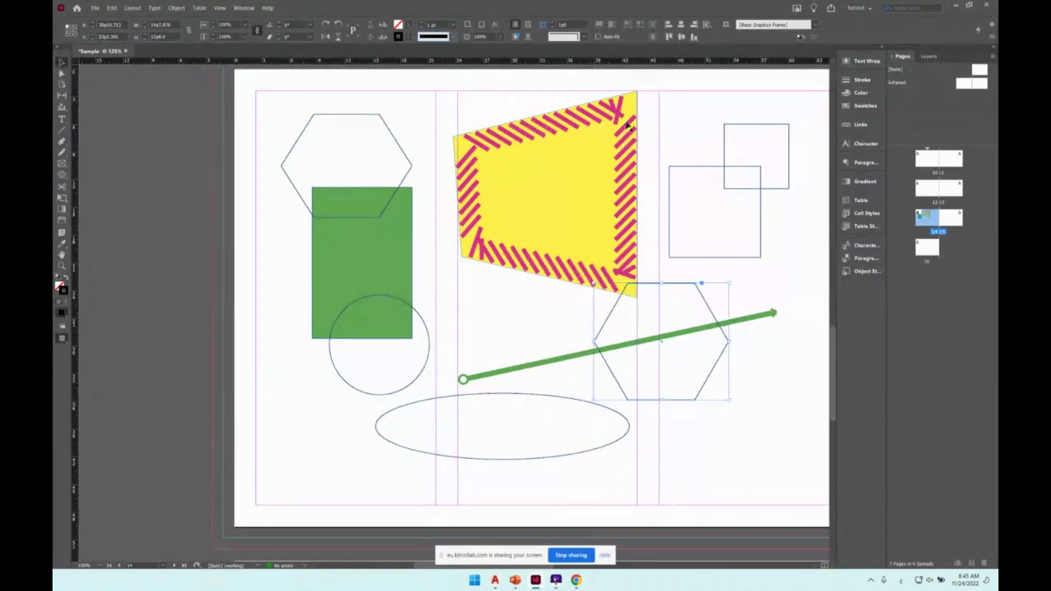
drag(794, 110, 673, 376)
key(Delete)
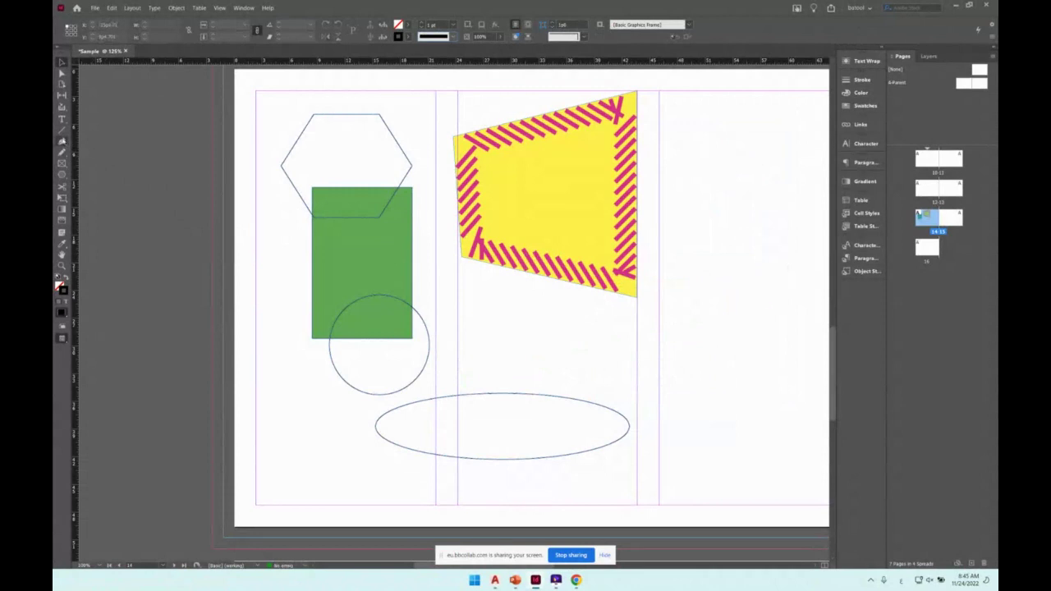
Draw a zigzag path of three straight segments with the Pen tool below the yellow shape and increase its stroke weight.
click(61, 141)
click(550, 362)
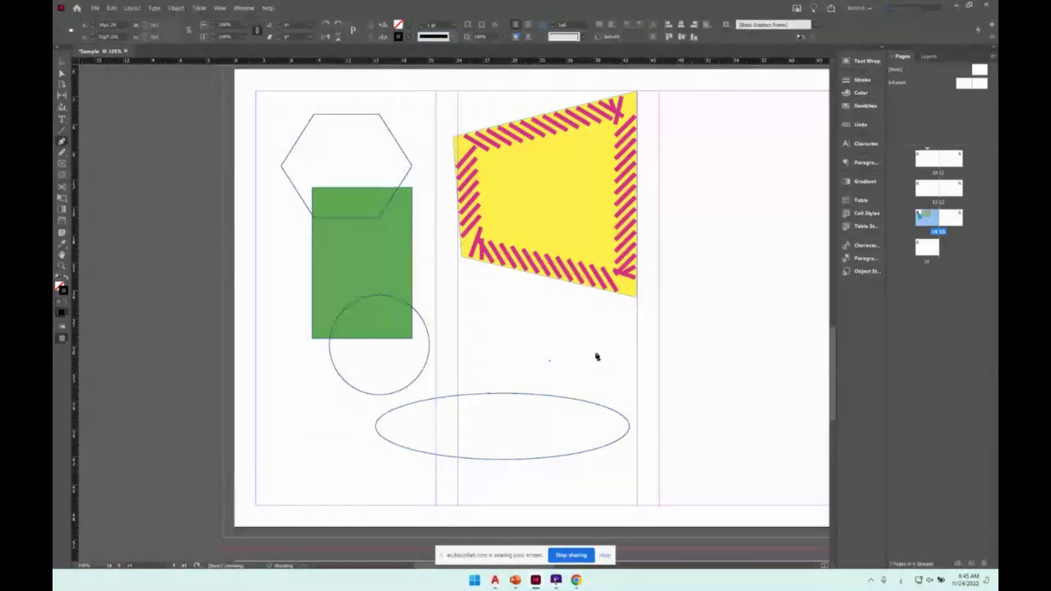
click(672, 272)
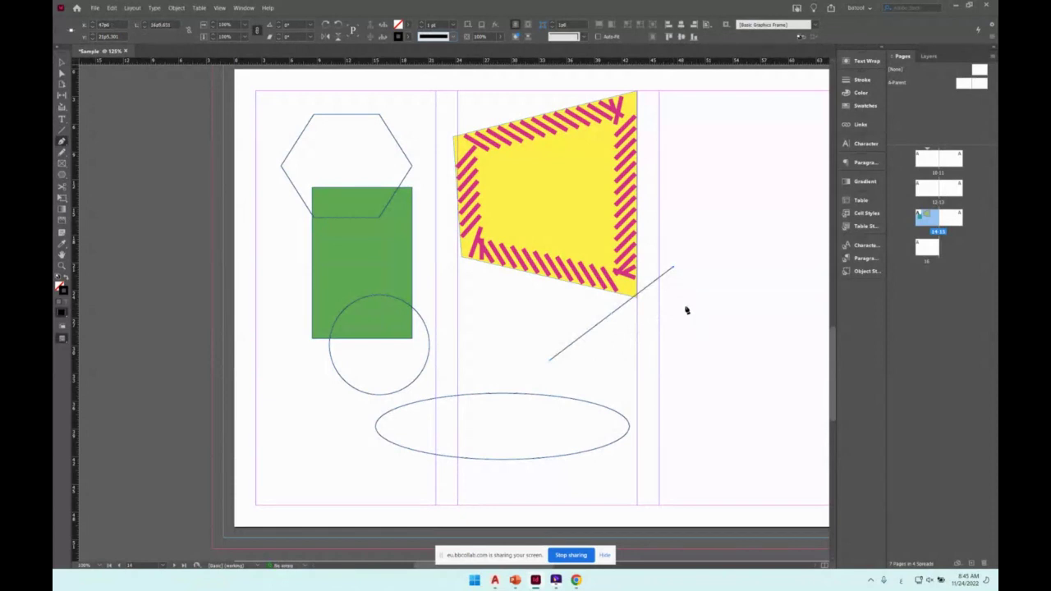
click(421, 22)
click(422, 23)
click(421, 22)
click(421, 22)
click(421, 22)
click(422, 22)
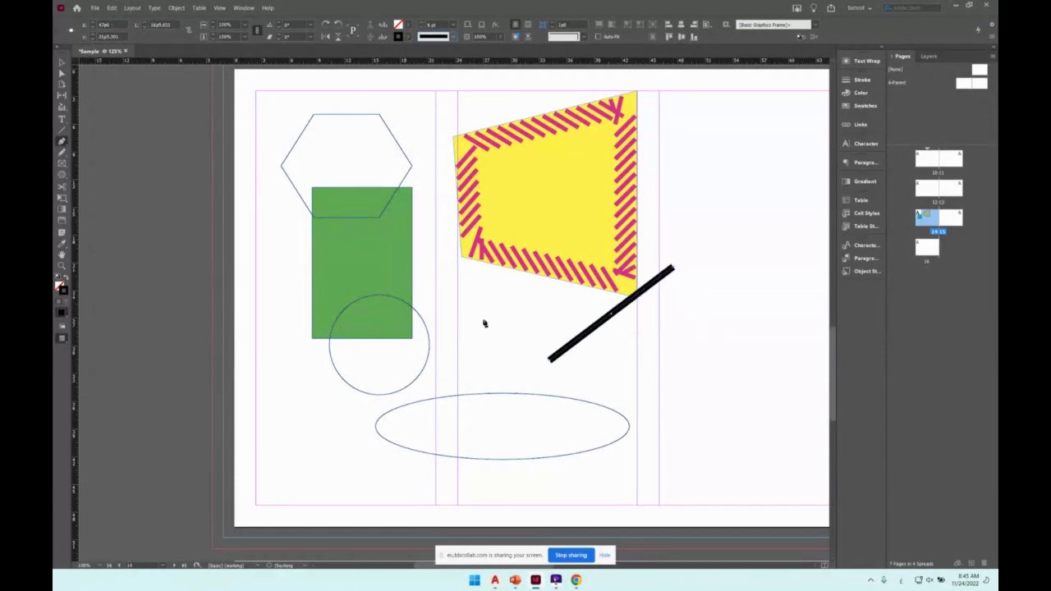
click(725, 313)
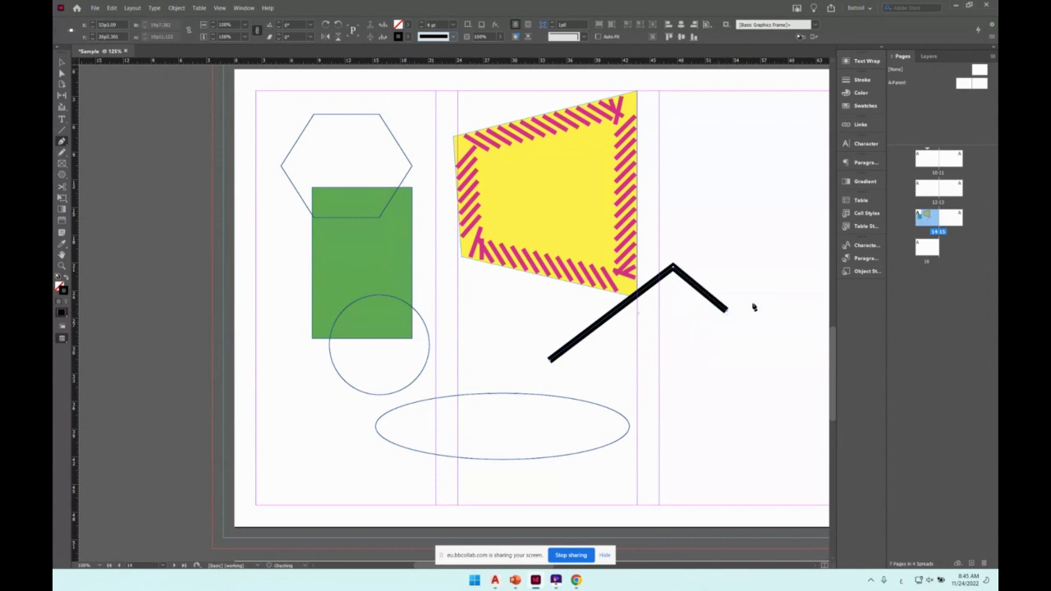
click(783, 250)
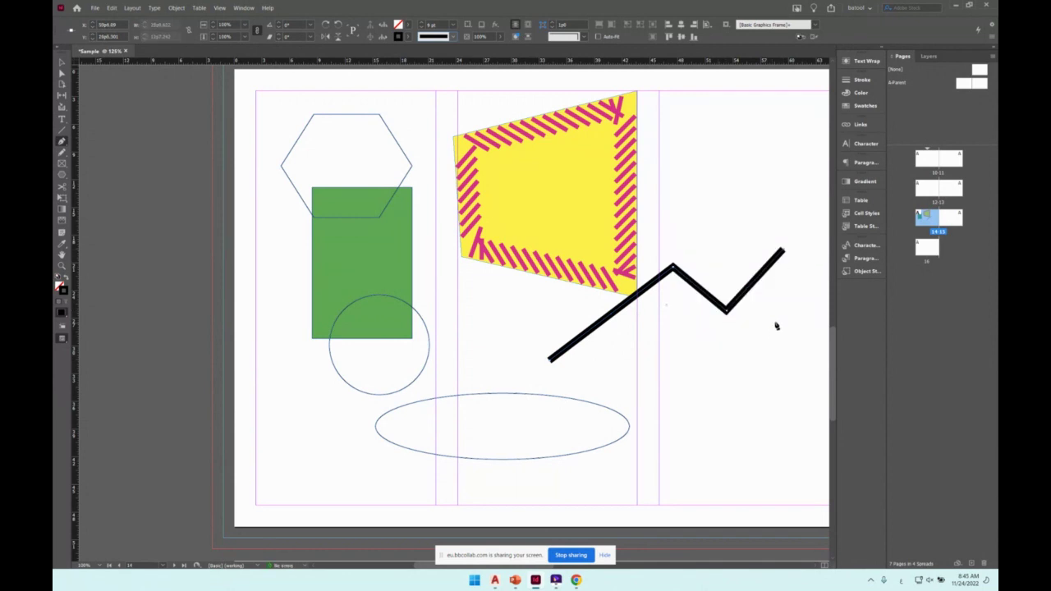
Continue the zigzag path with smooth curves back to its starting anchor to close it, and fill it with yellow C=0 M=0 Y=100 K=0.
scroll(781, 327, left, 2)
scroll(780, 326, right, 3)
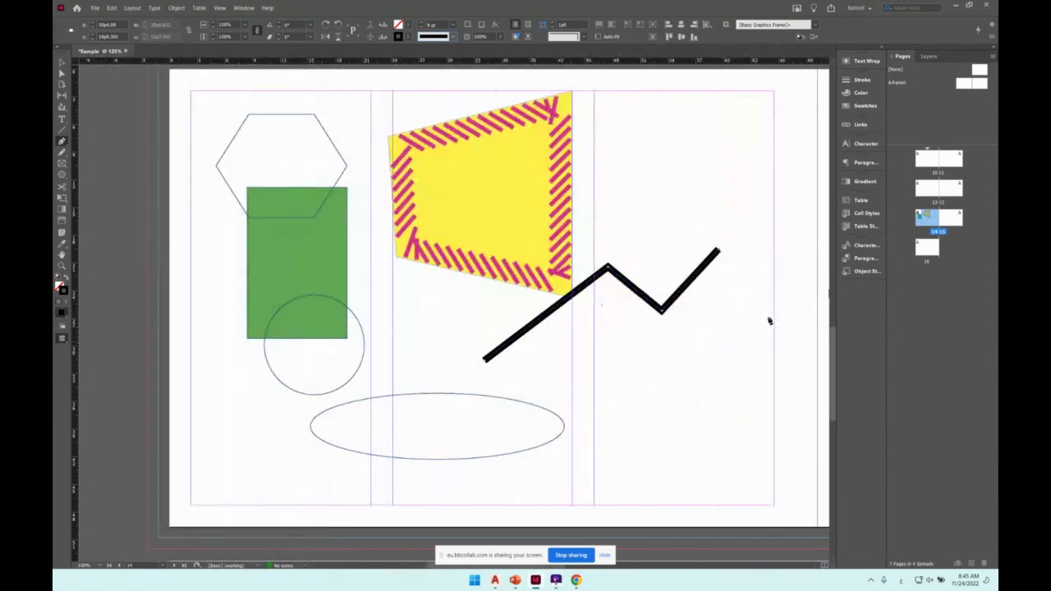
drag(768, 330, 771, 360)
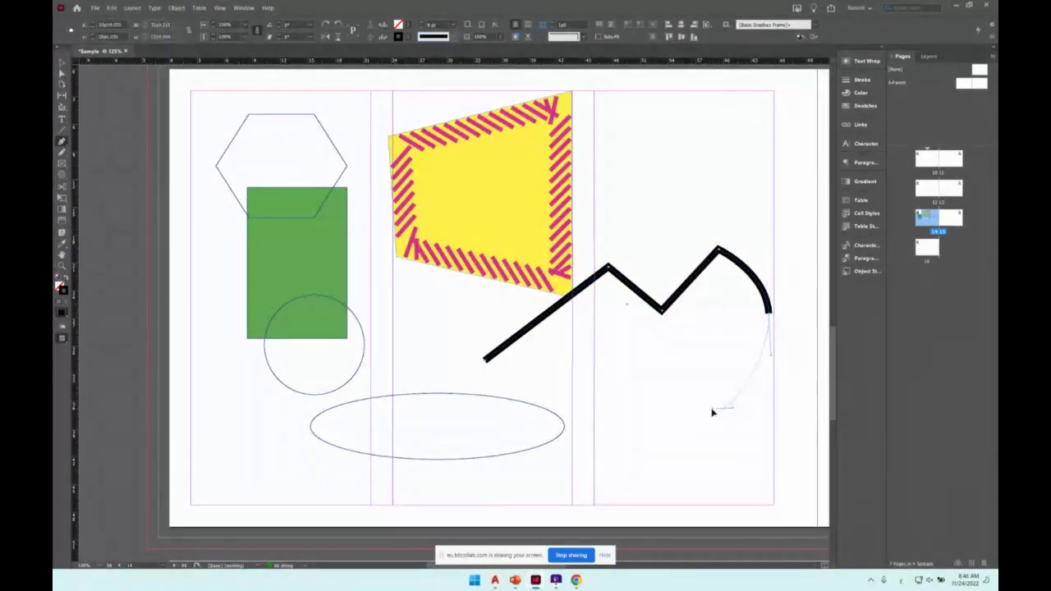
mouse_move(688, 419)
mouse_down()
mouse_move(603, 380)
mouse_move(566, 388)
mouse_move(557, 406)
mouse_up()
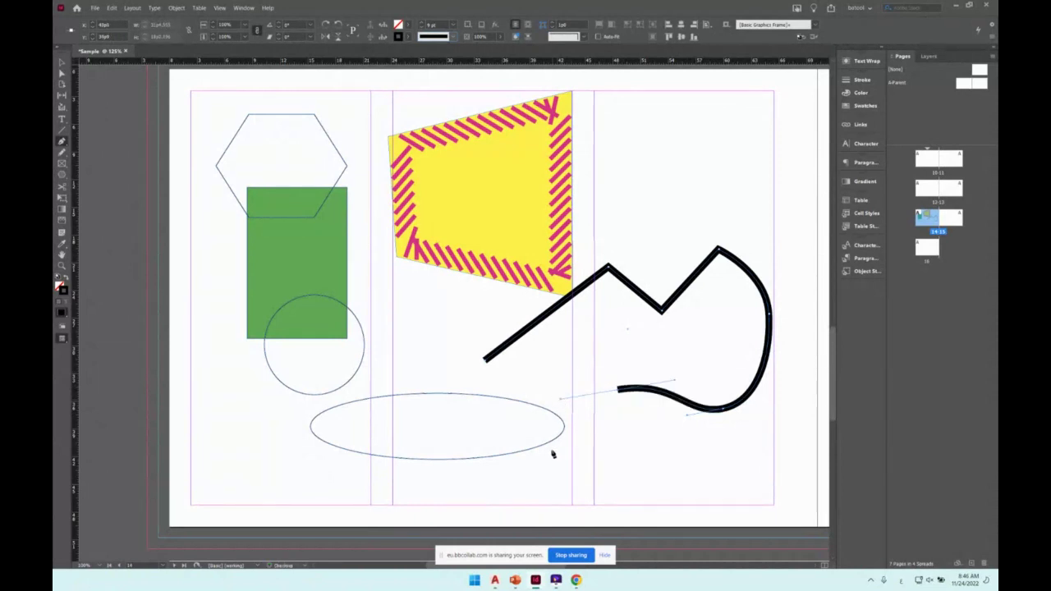
drag(552, 451, 519, 462)
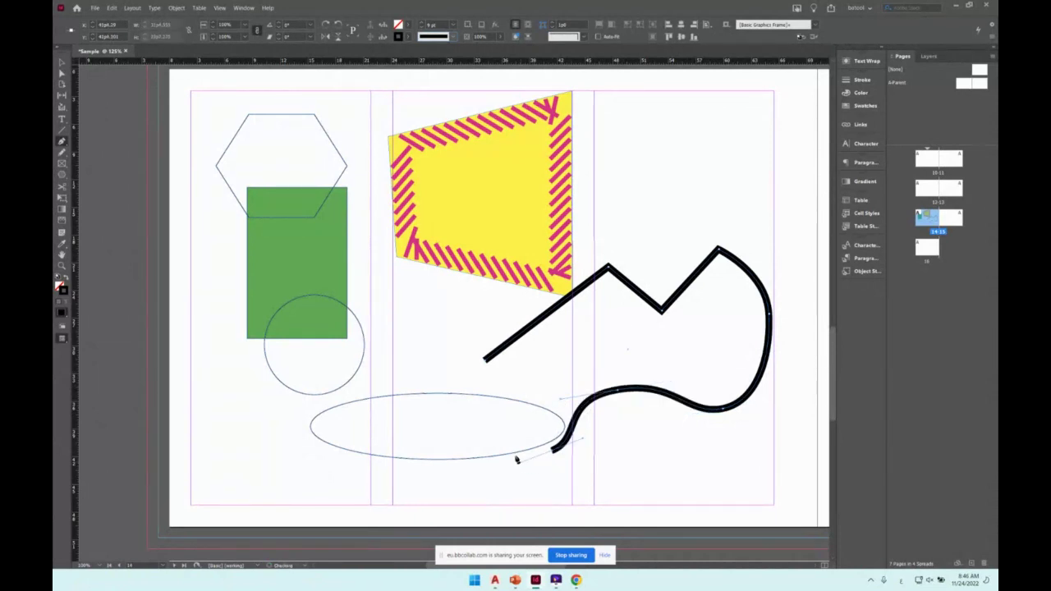
click(486, 363)
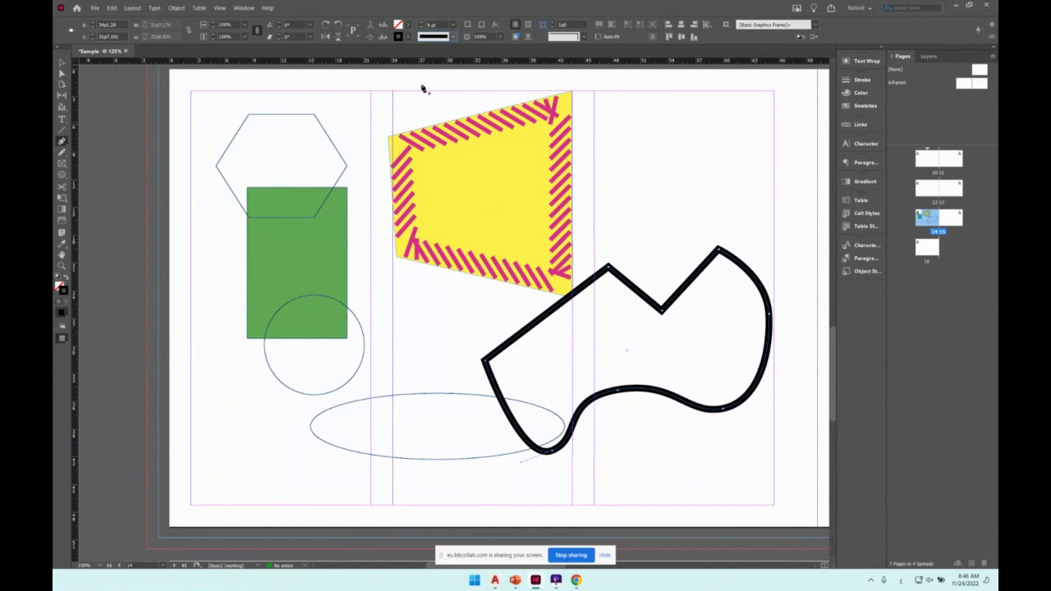
click(404, 24)
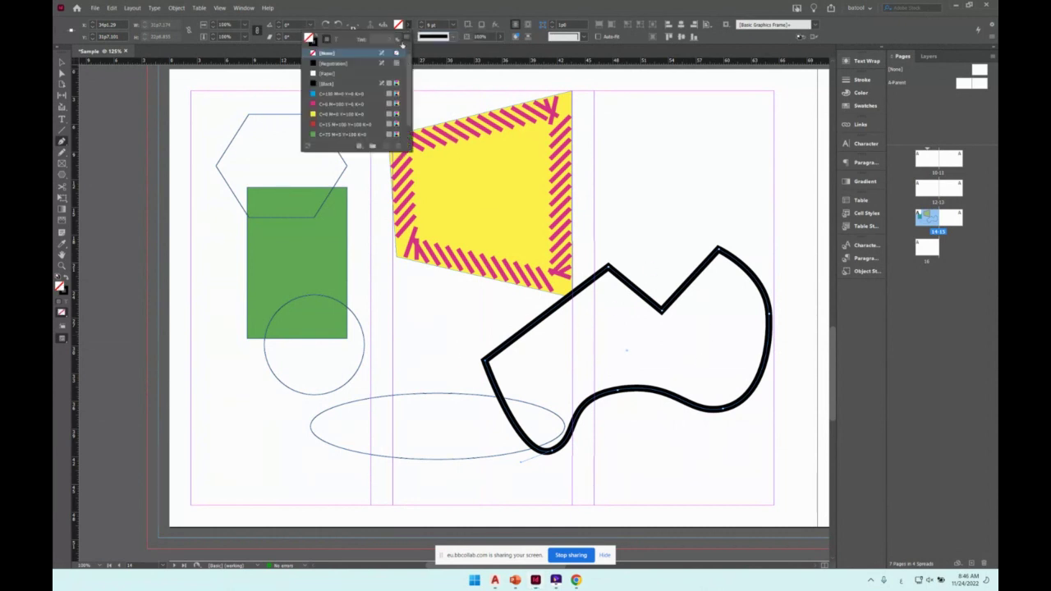
click(344, 113)
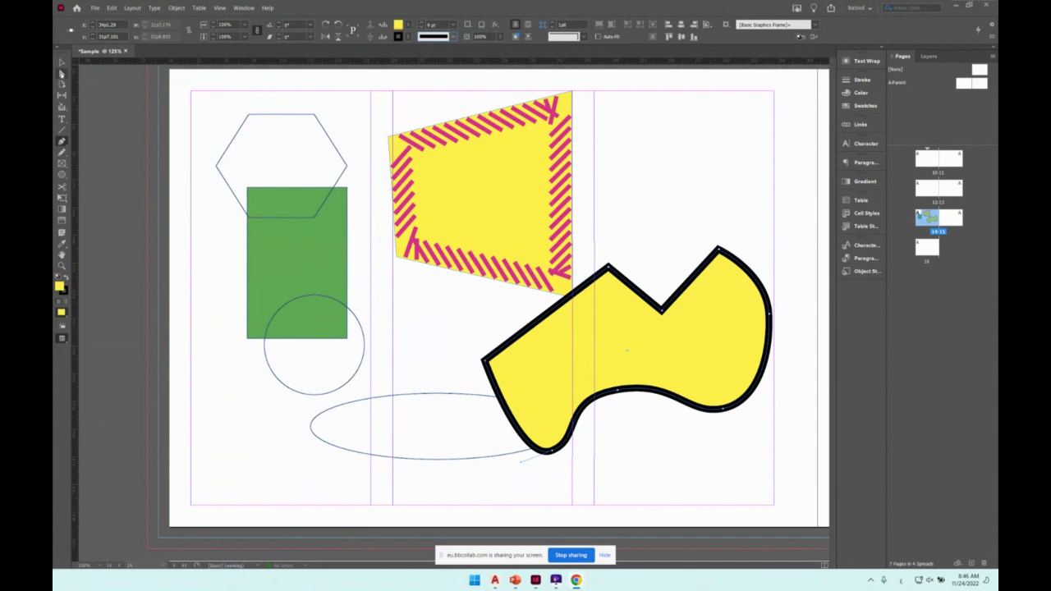
Reshape the new yellow shape with Direct Selection by raising its peak anchor, shifting the notch anchor and rotating the outer curve's direction handles.
click(61, 74)
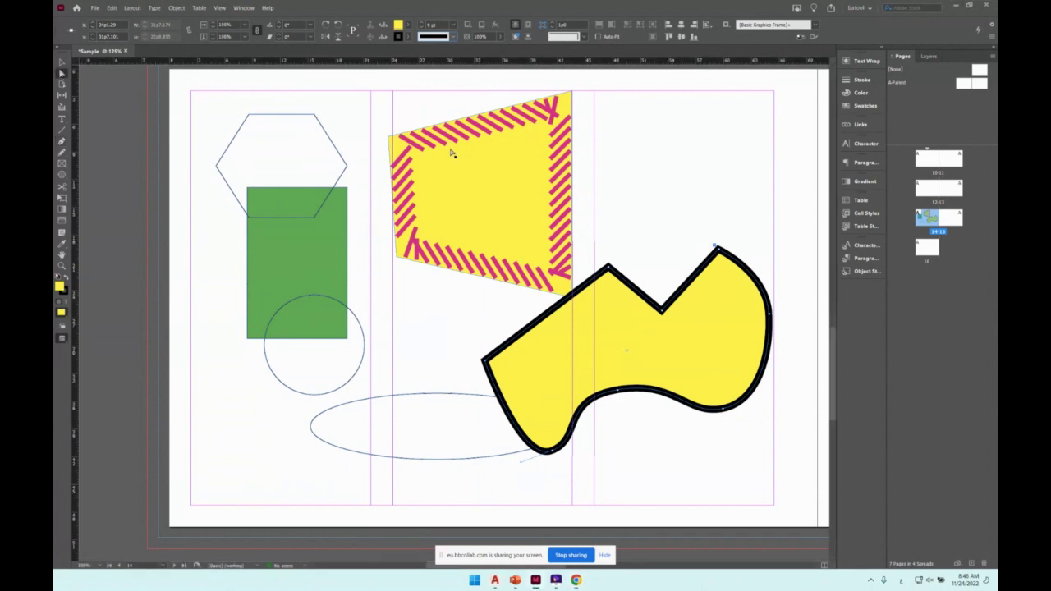
click(718, 251)
drag(718, 251, 723, 227)
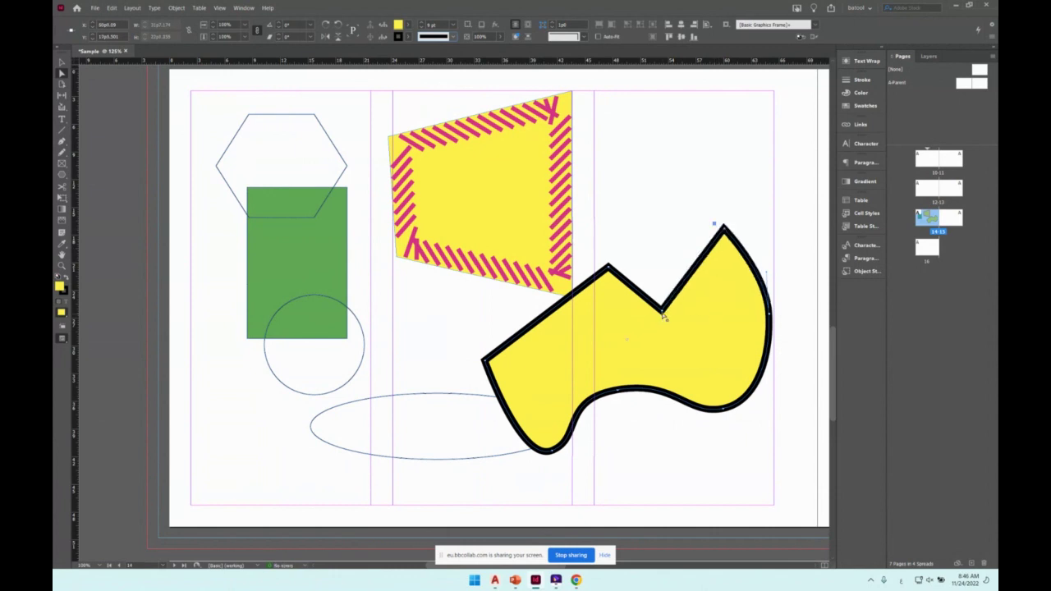
drag(680, 309, 679, 307)
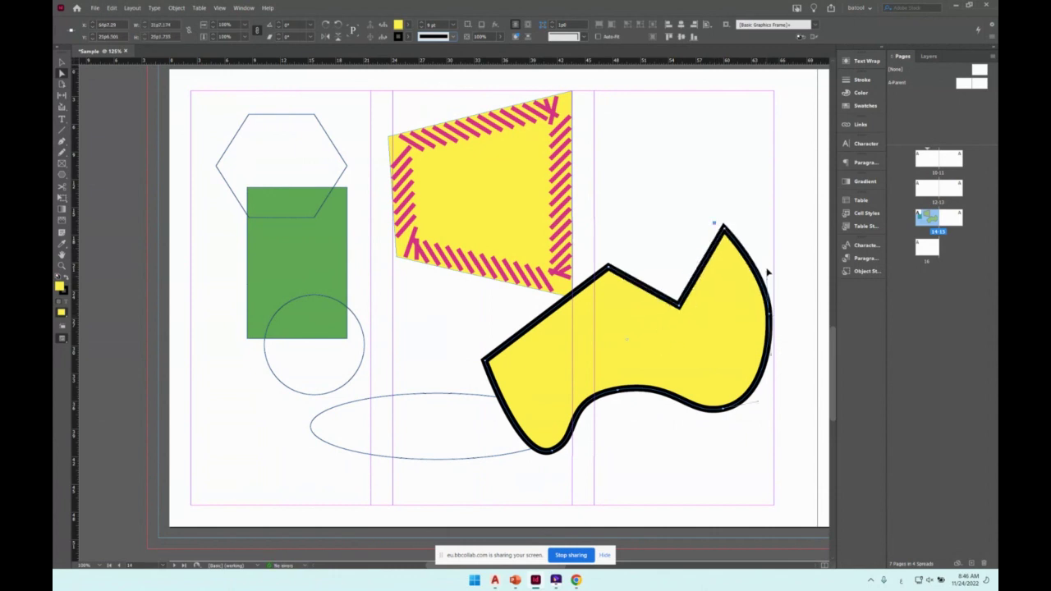
drag(767, 272, 739, 263)
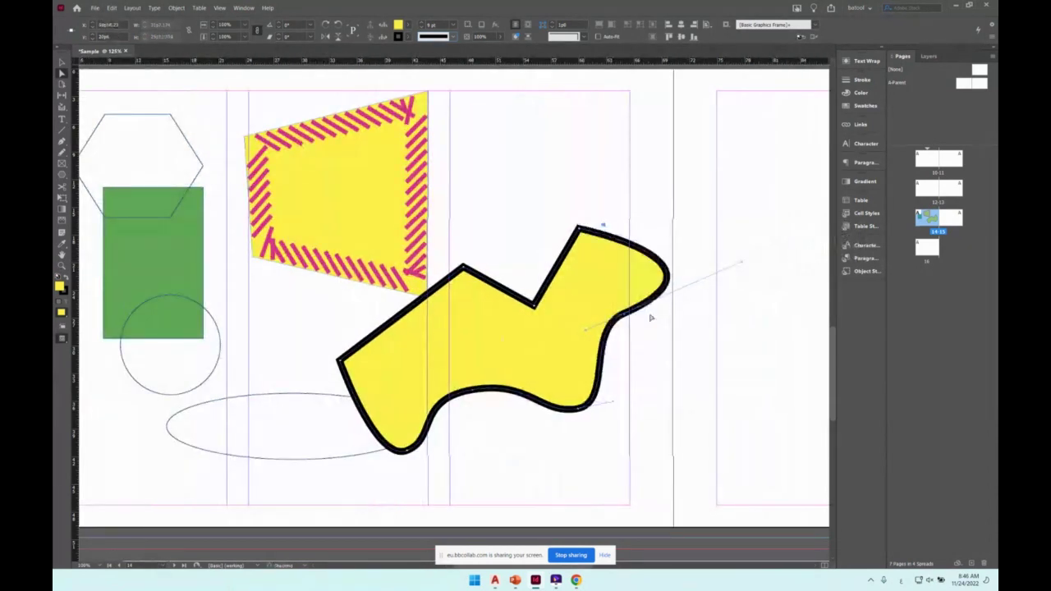
drag(592, 329, 577, 352)
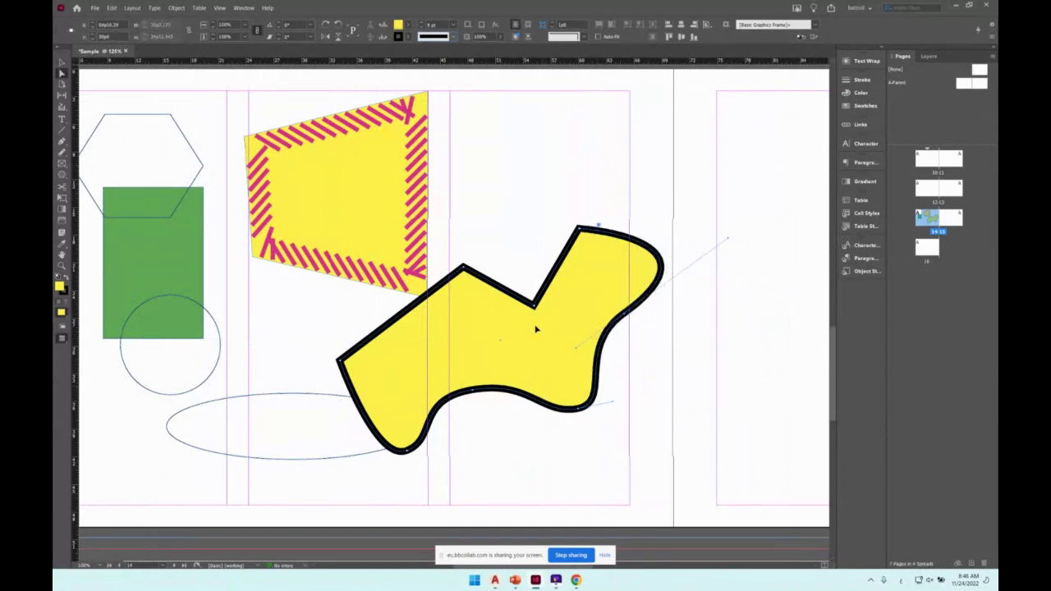
key(v)
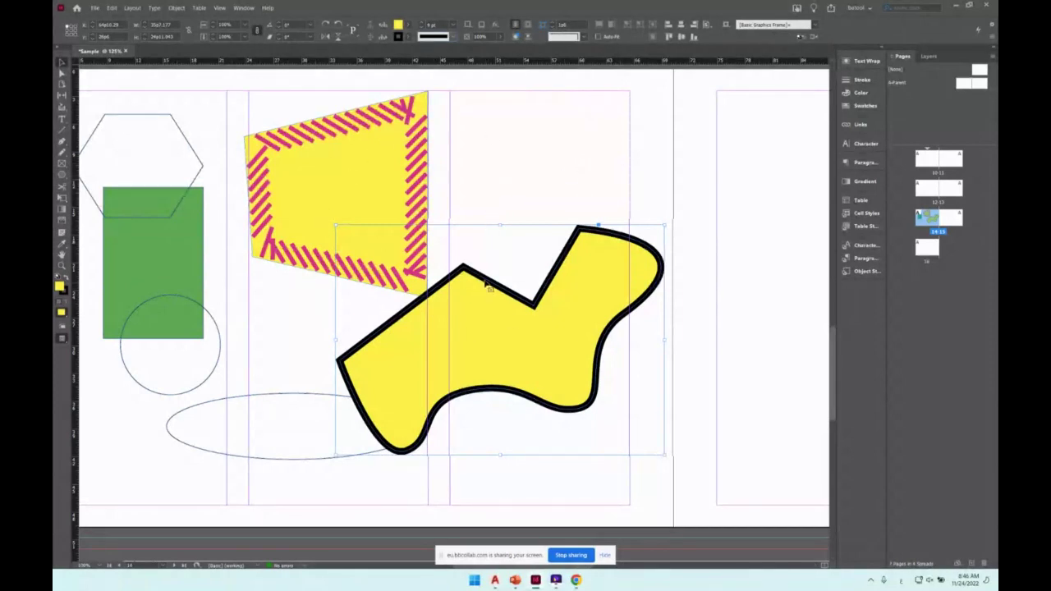
Move the curved yellow shape up and to the right so it straddles the spine of the spread, and deselect it.
drag(487, 284, 613, 242)
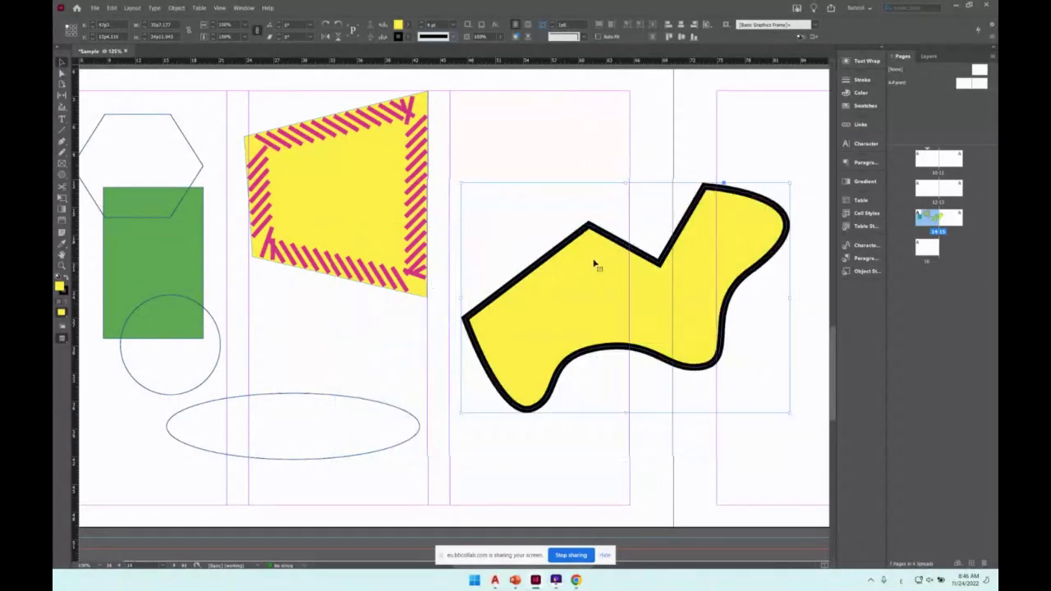
scroll(500, 367, down, 2)
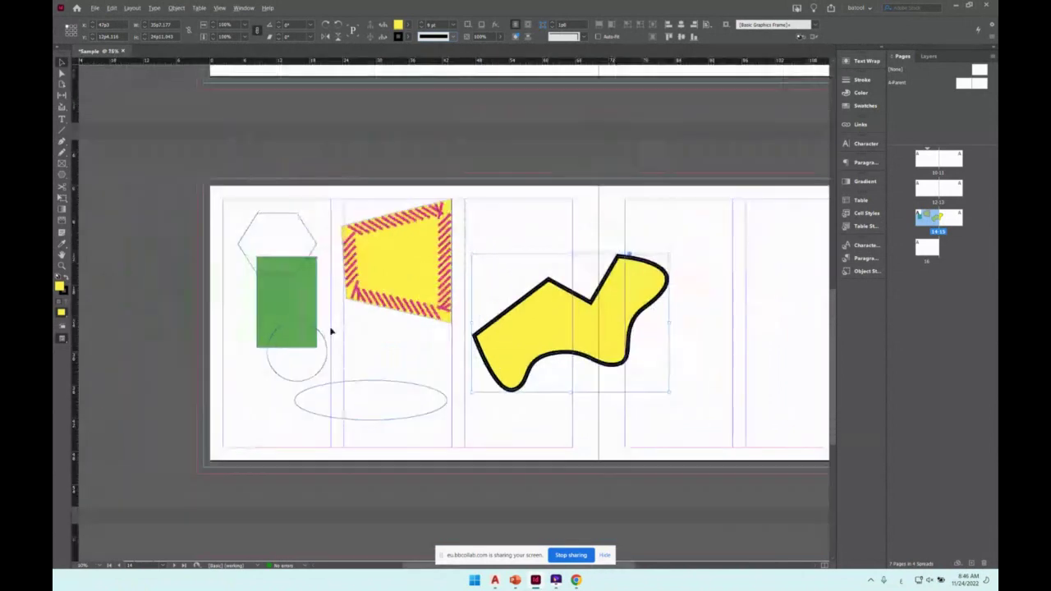
click(578, 242)
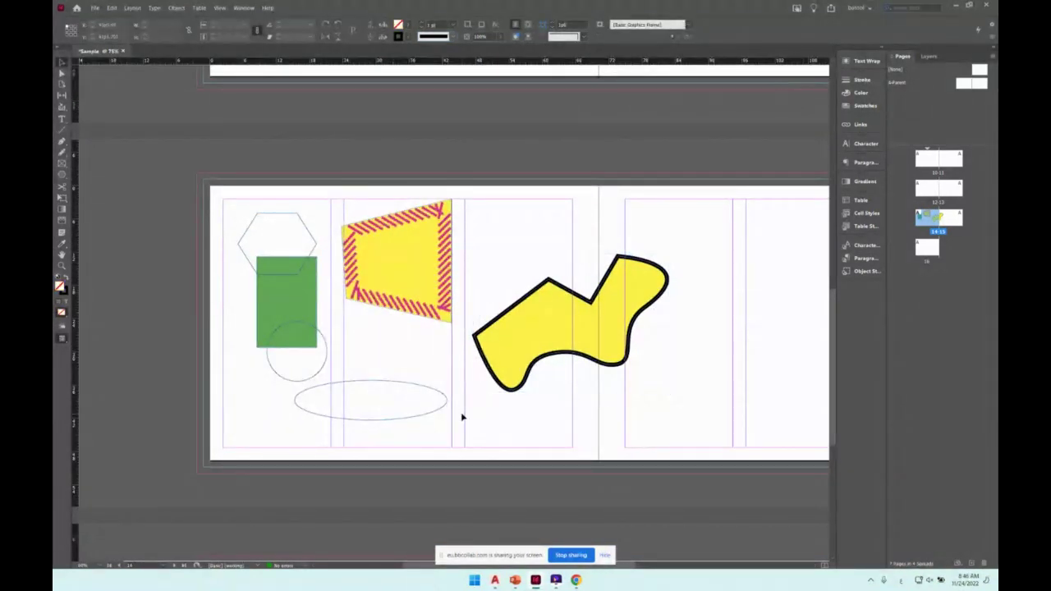
scroll(534, 369, up, 2)
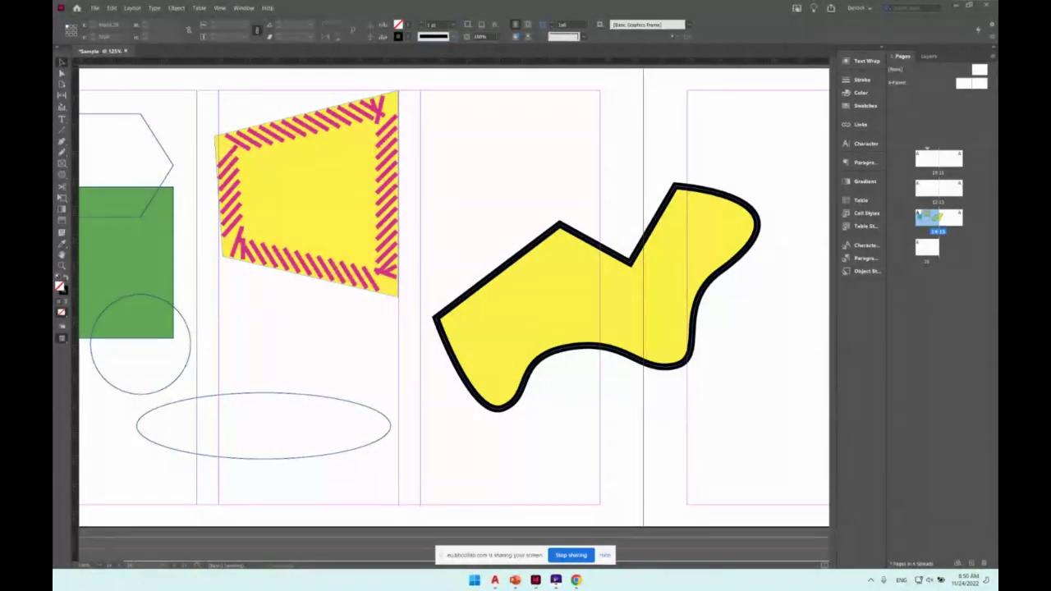
key(super+Tab)
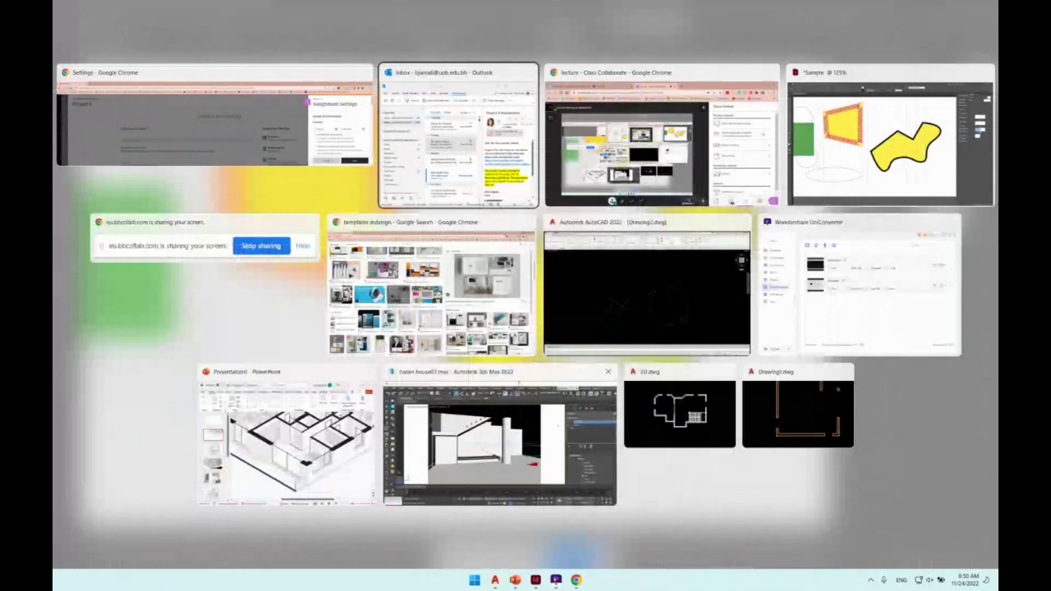
key(Escape)
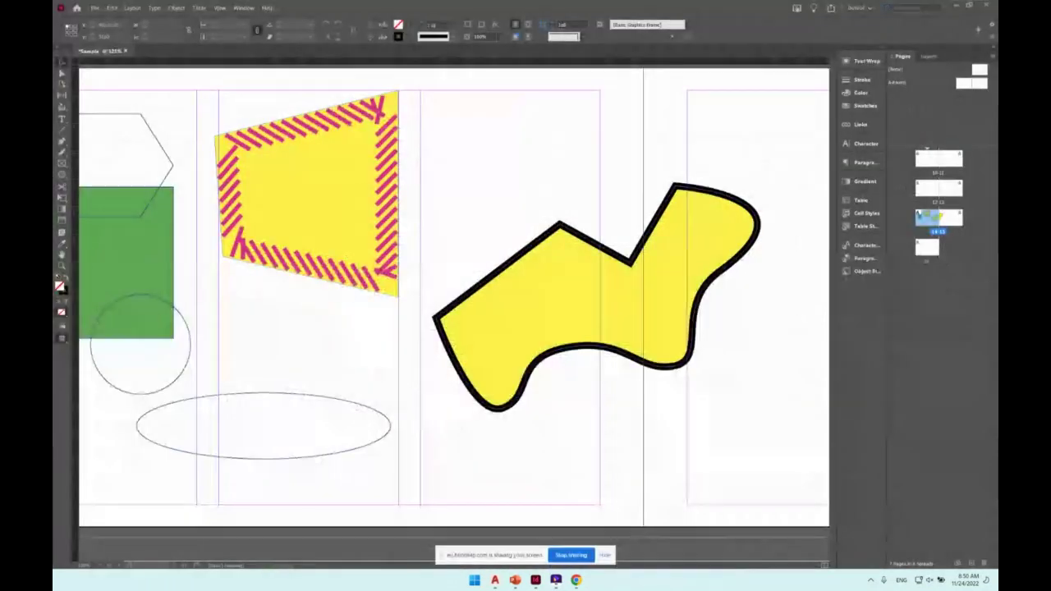
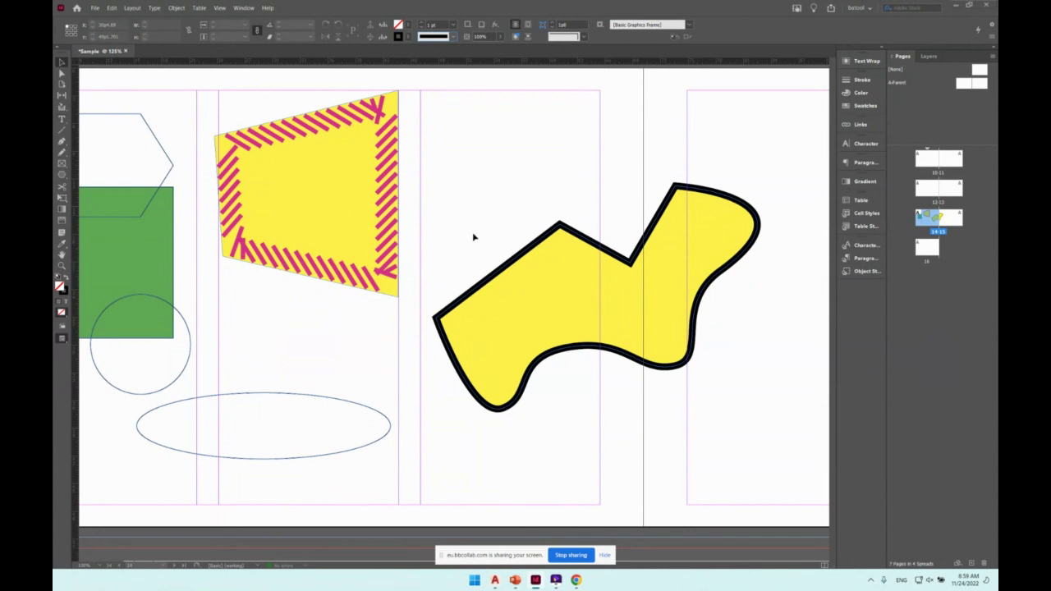
Draw a rectangle frame across the outer column of page 15, starting at the upper margin, about 19p5 wide and 16p8 high.
scroll(490, 251, right, 2)
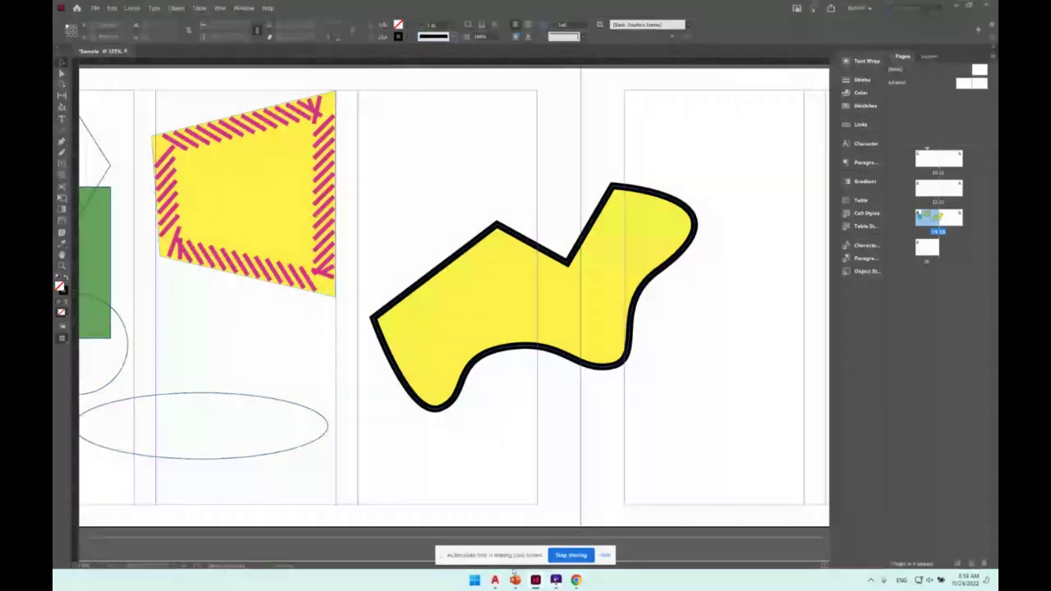
scroll(575, 287, right, 2)
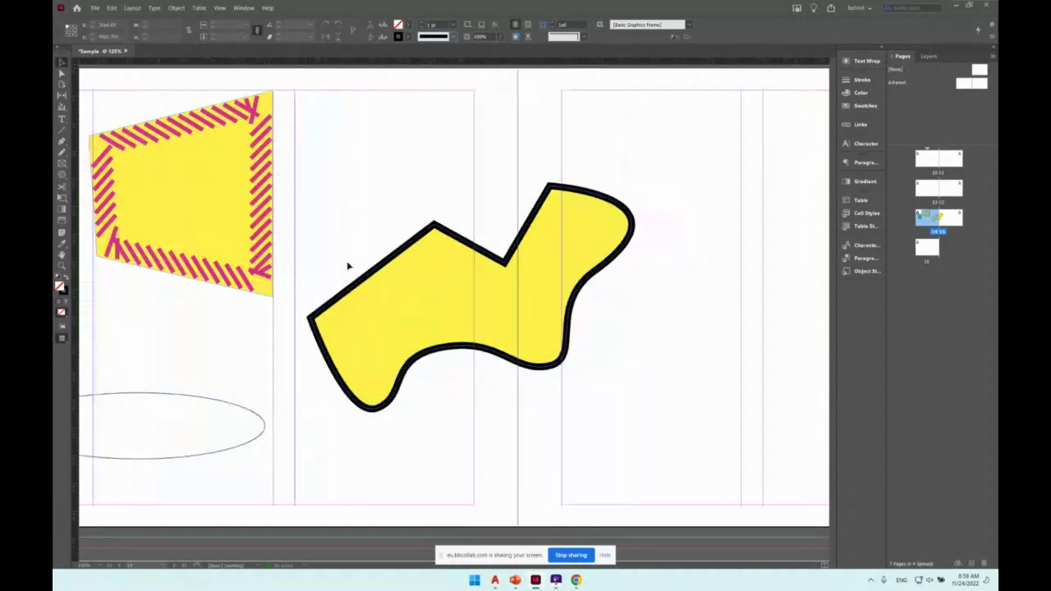
click(63, 165)
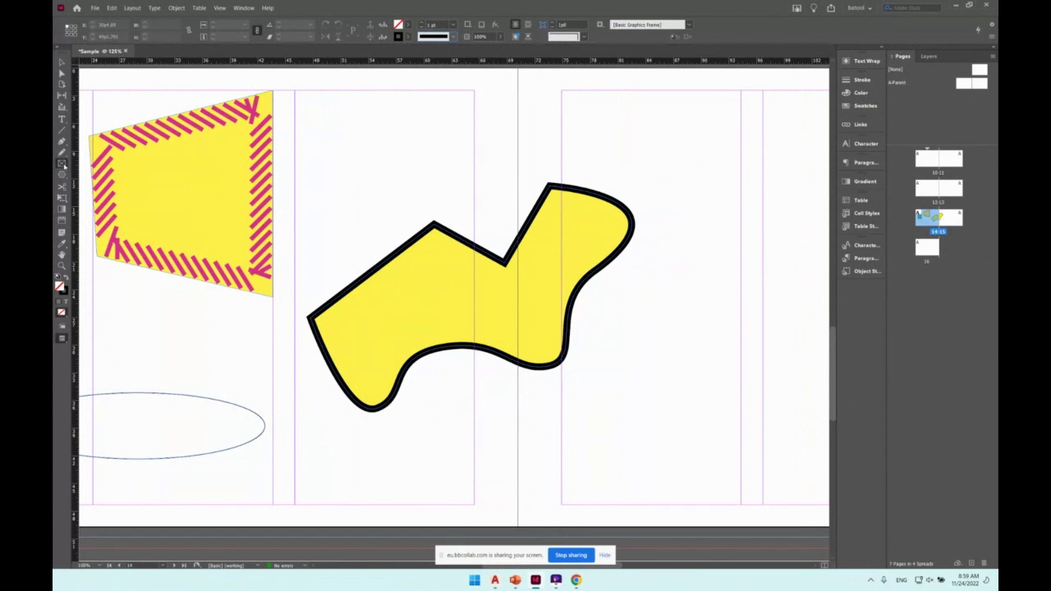
right_click(64, 165)
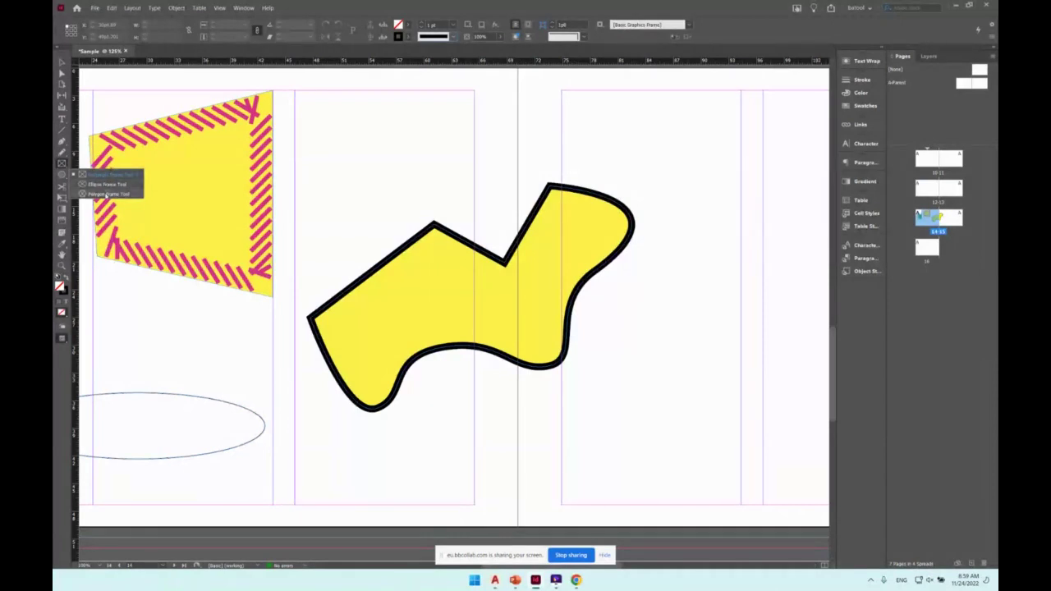
click(107, 176)
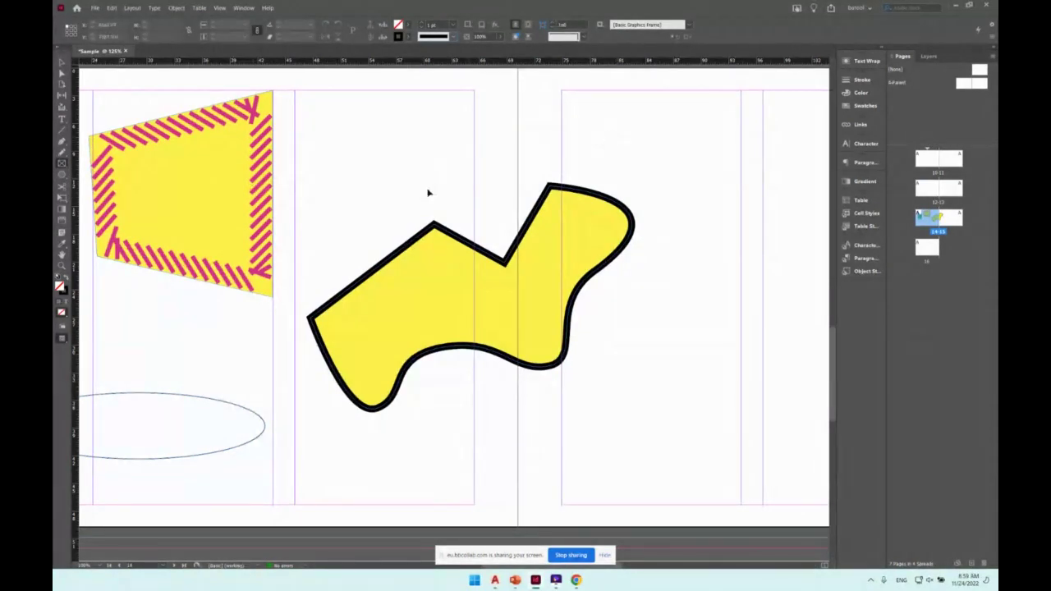
scroll(359, 214, right, 3)
scroll(375, 204, down, 3)
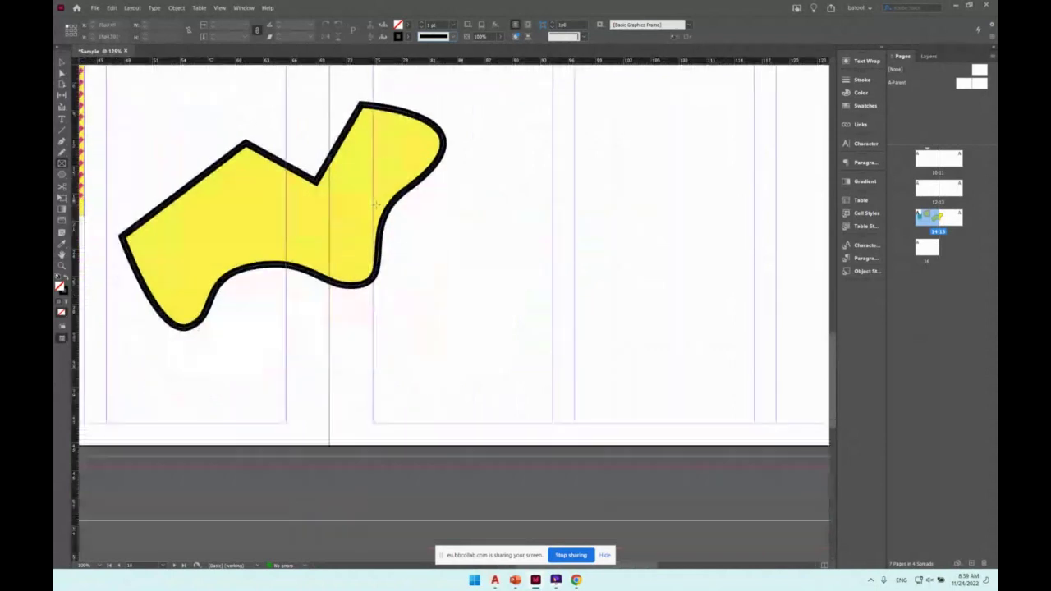
scroll(480, 205, down, 2)
scroll(731, 92, up, 2)
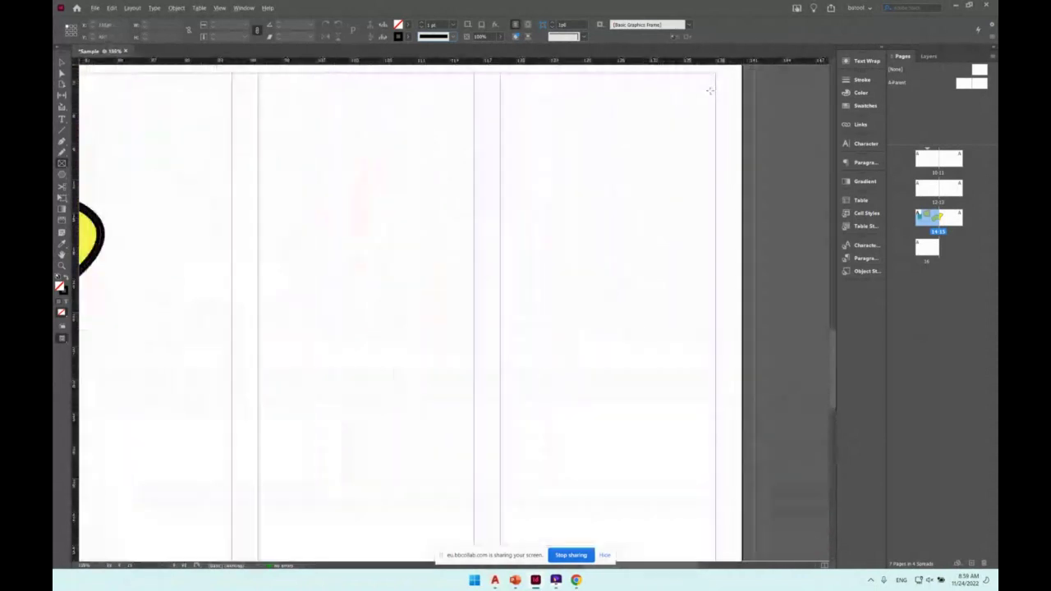
drag(716, 117, 500, 299)
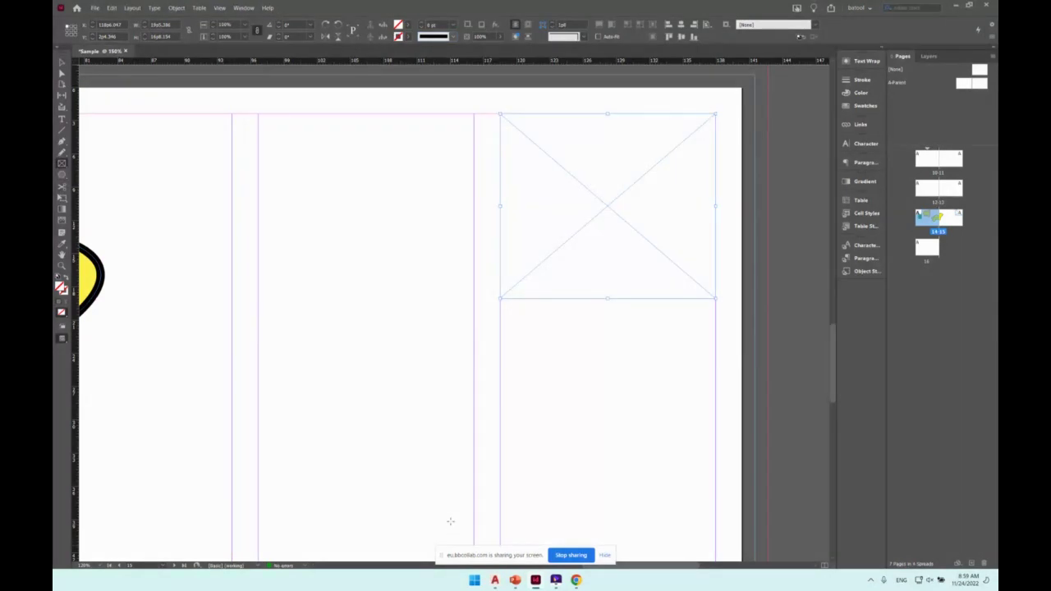
Switch to File Explorer and open the mapps folder inside the INTD314 materials folder.
key(super)
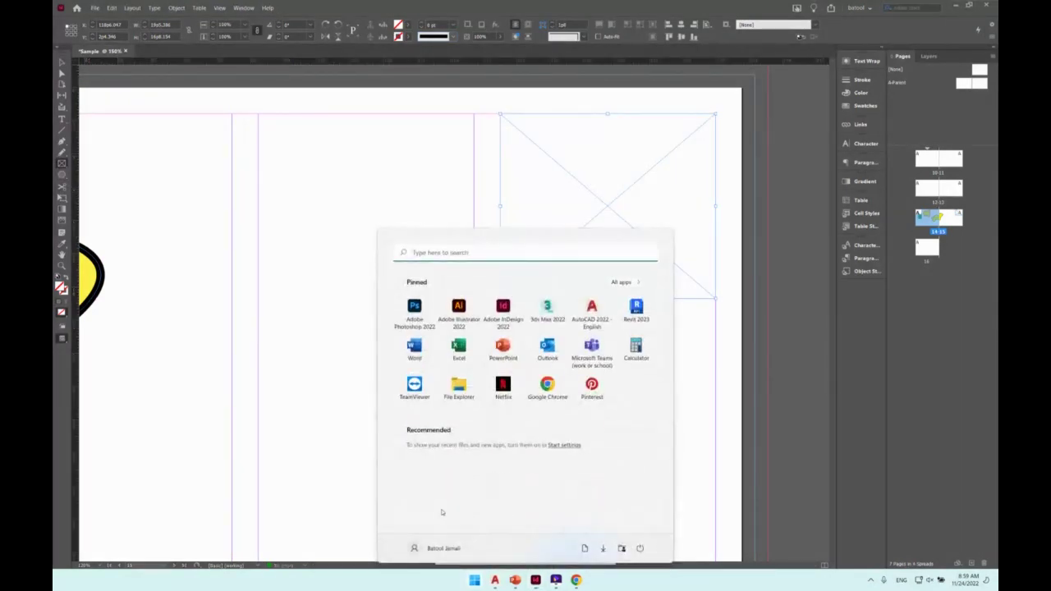
key(super)
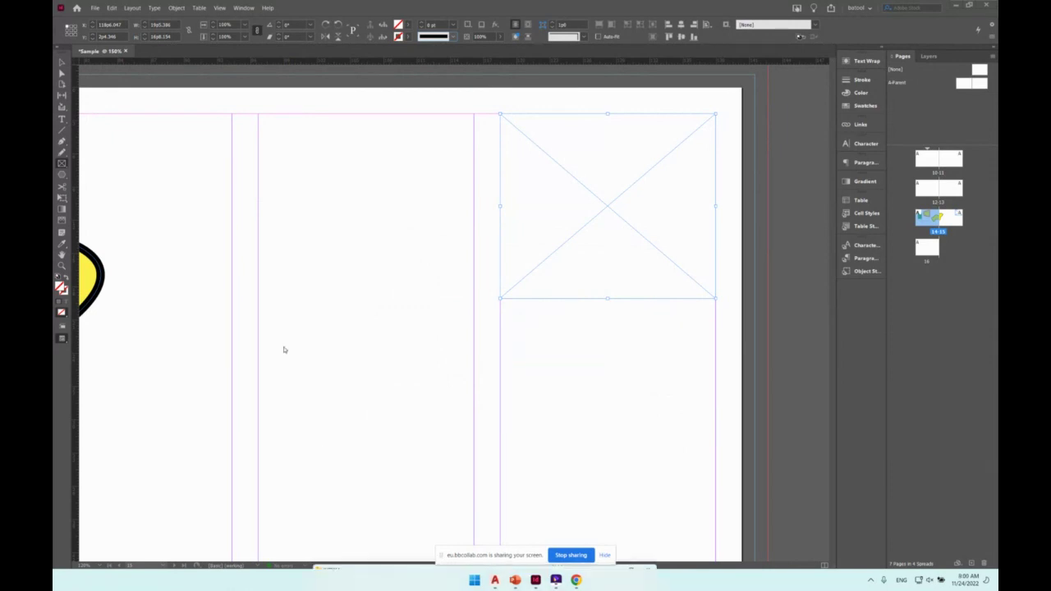
key(super+e)
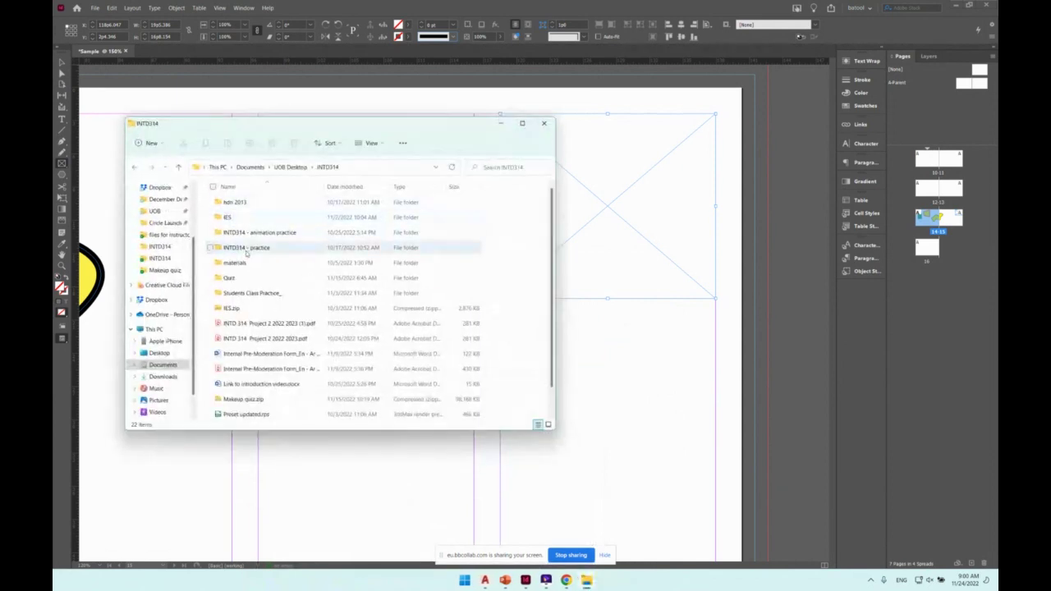
double_click(242, 263)
double_click(232, 202)
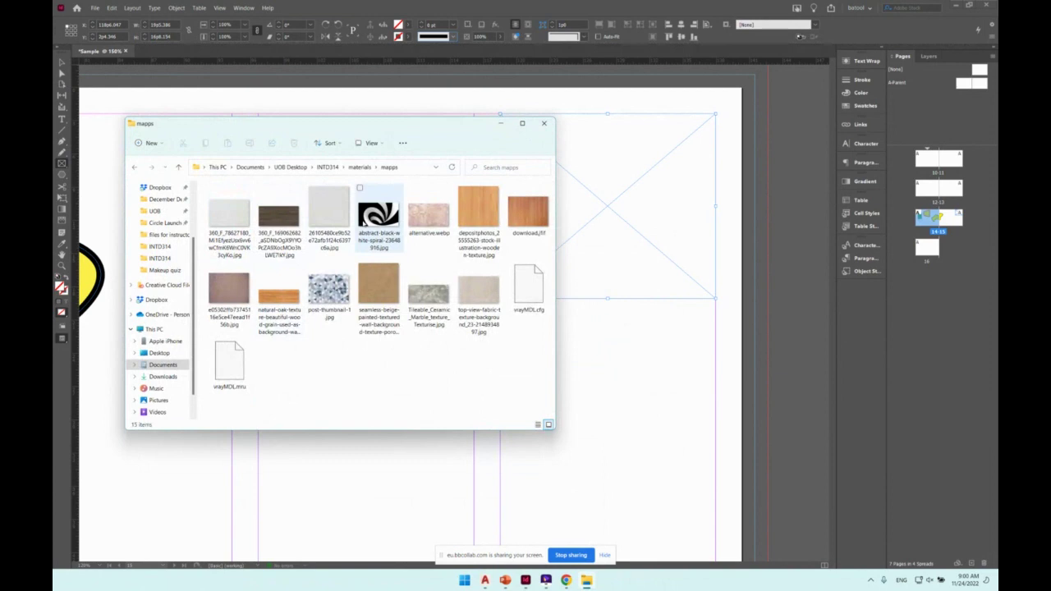
Place post-thumbnail-1.jpg from the folder into the empty frame on page 15 and return to the InDesign document.
click(328, 289)
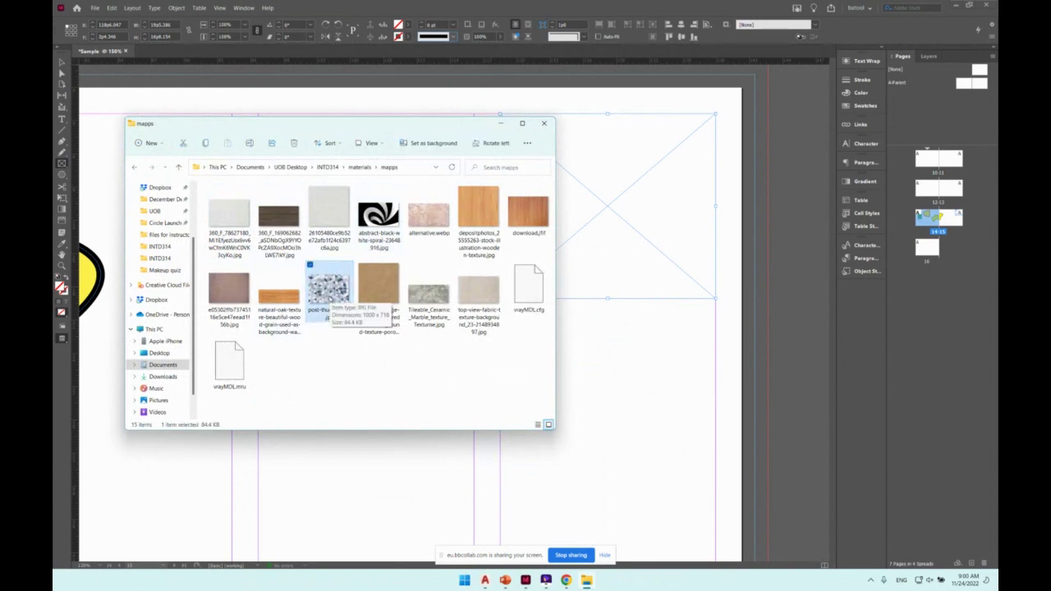
drag(328, 289, 611, 174)
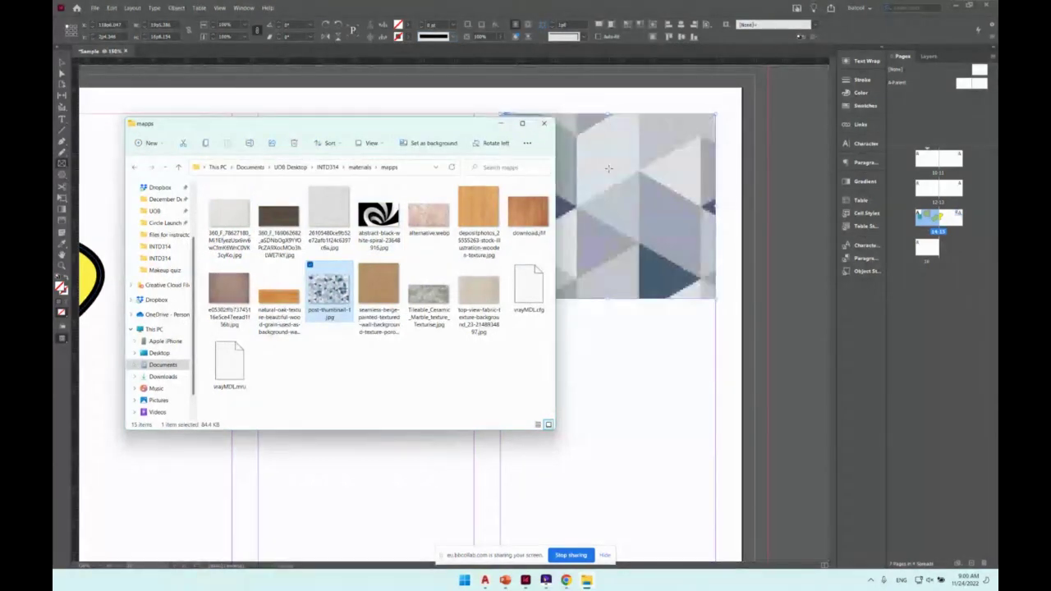
drag(452, 129, 324, 140)
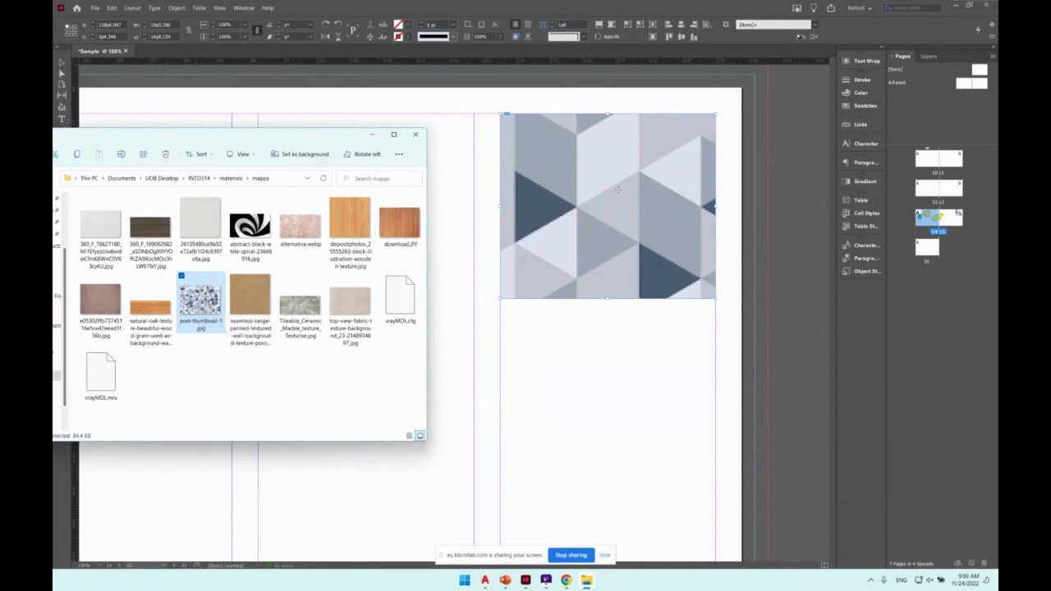
click(617, 190)
click(566, 253)
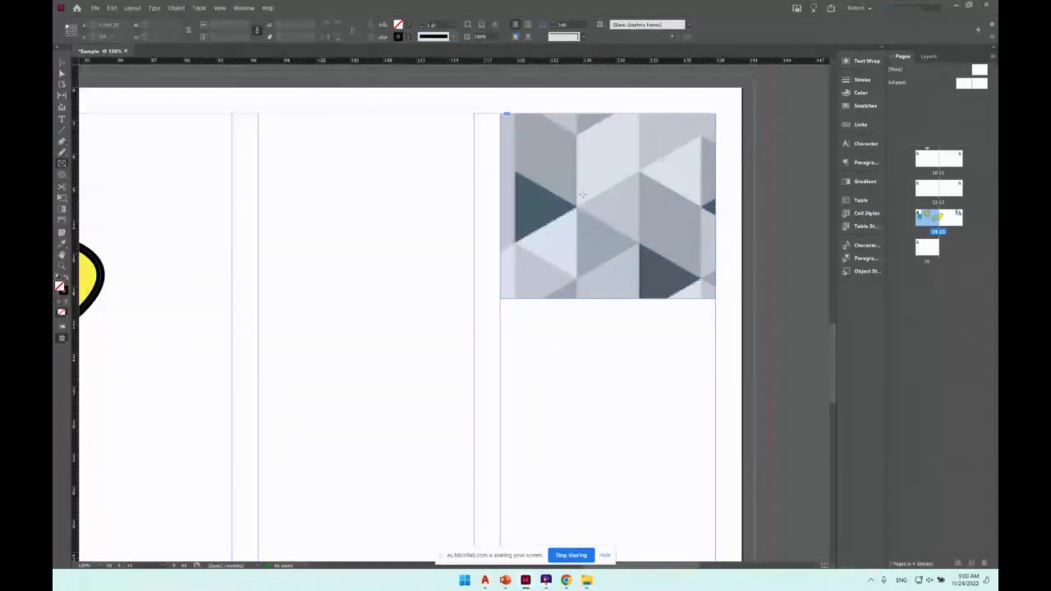
Select the image content inside the frame and scale it down to about 37 percent, keeping it slightly larger than the frame.
key(v)
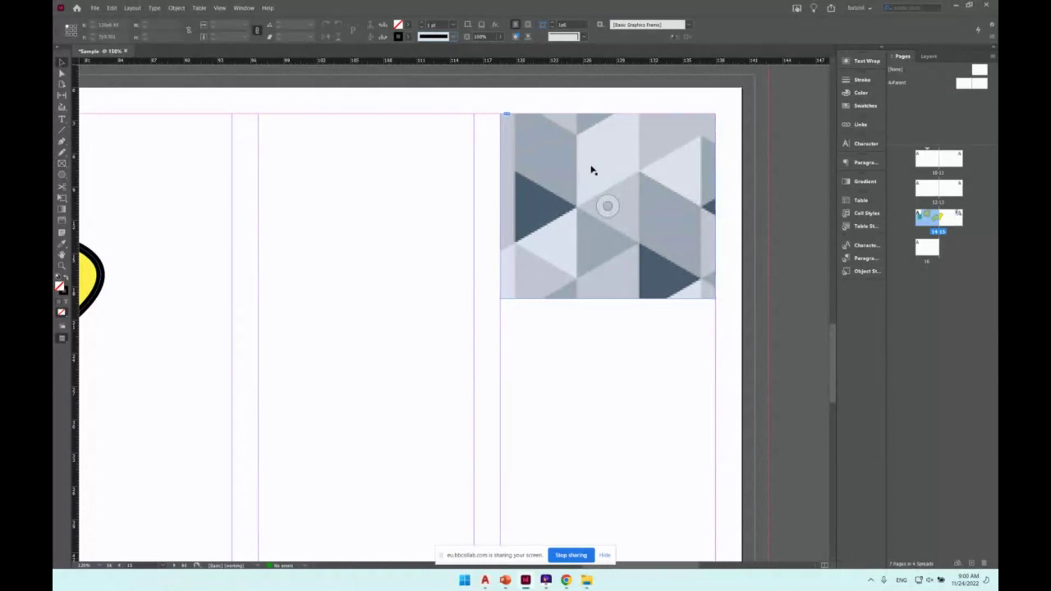
click(591, 170)
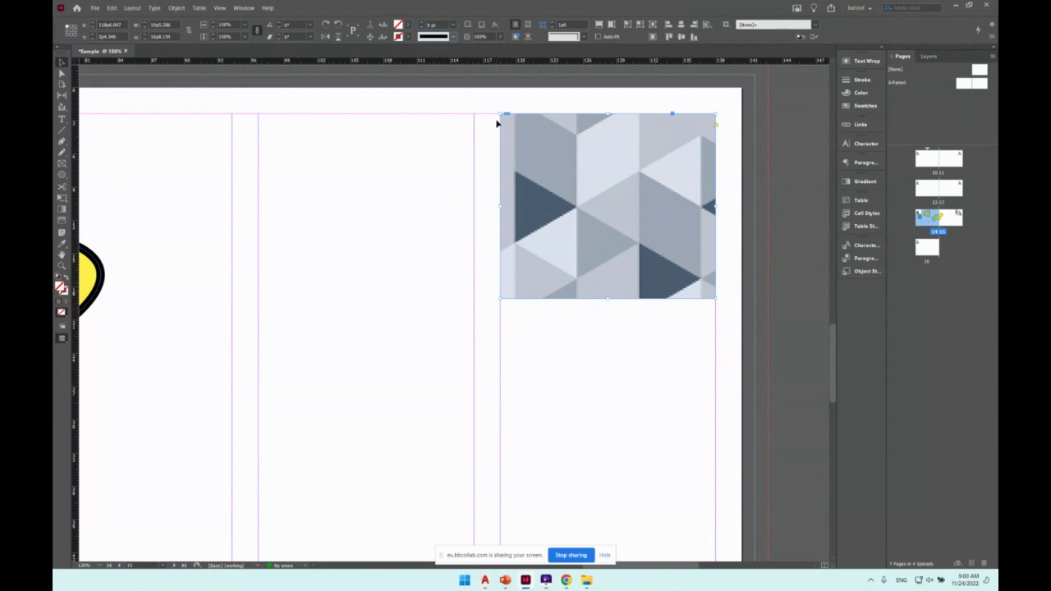
ctrl+click(574, 175)
scroll(534, 207, right, 3)
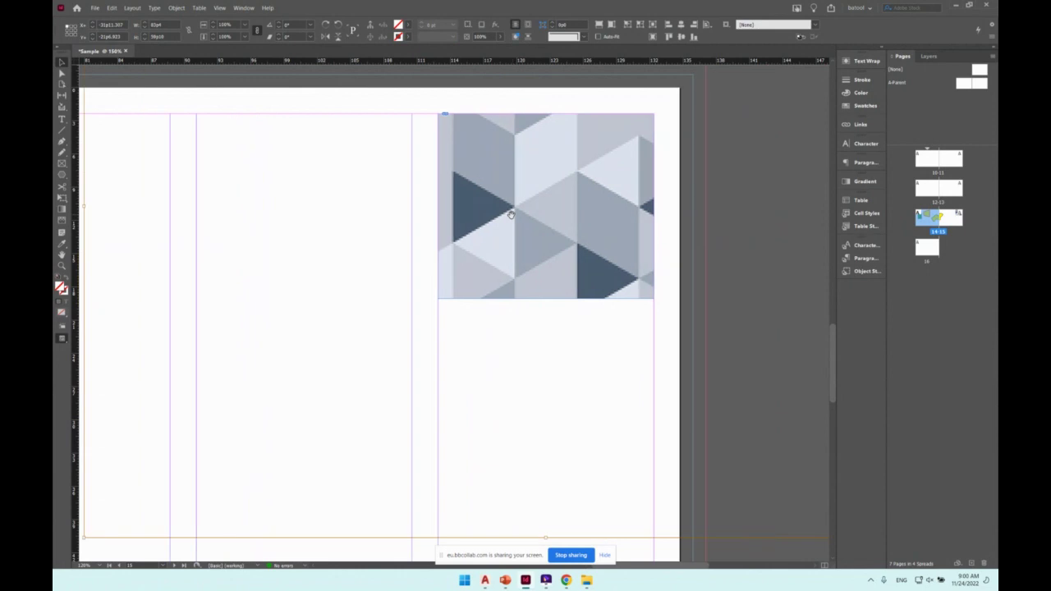
scroll(503, 224, down, 5)
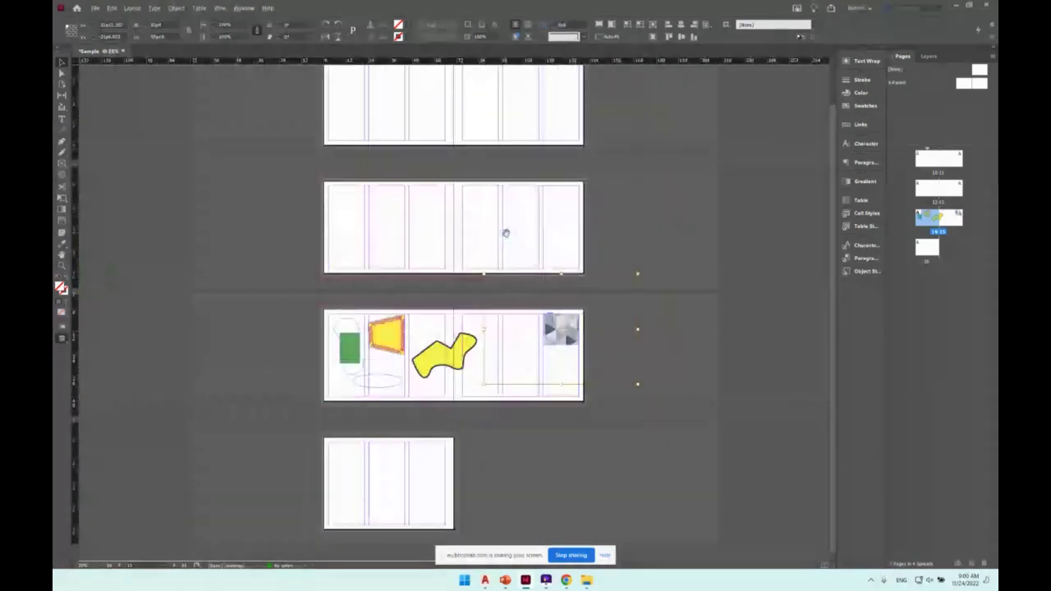
scroll(499, 247, up, 2)
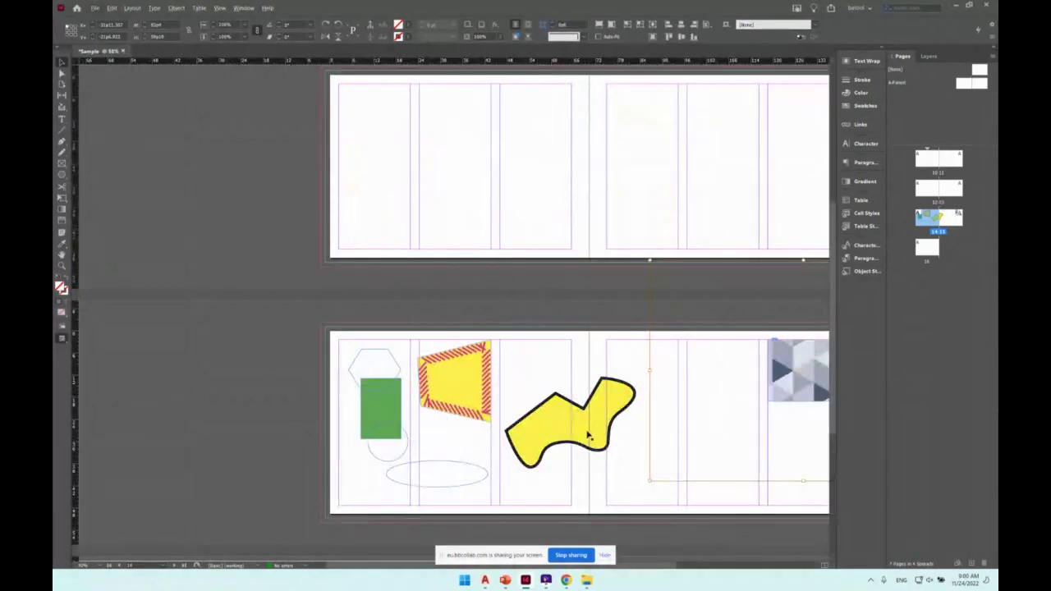
scroll(592, 437, right, 4)
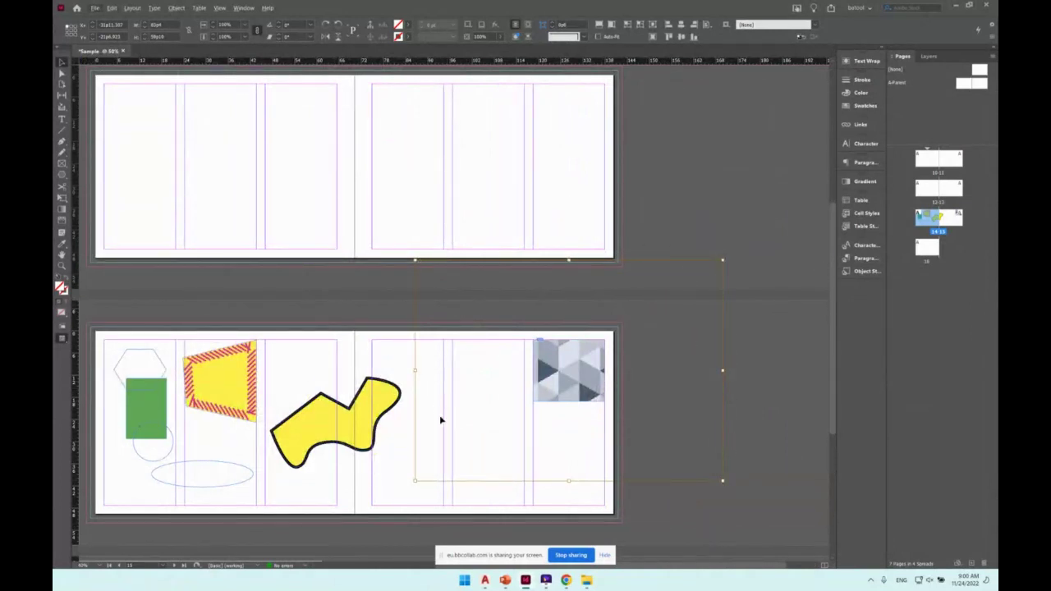
drag(723, 481, 628, 413)
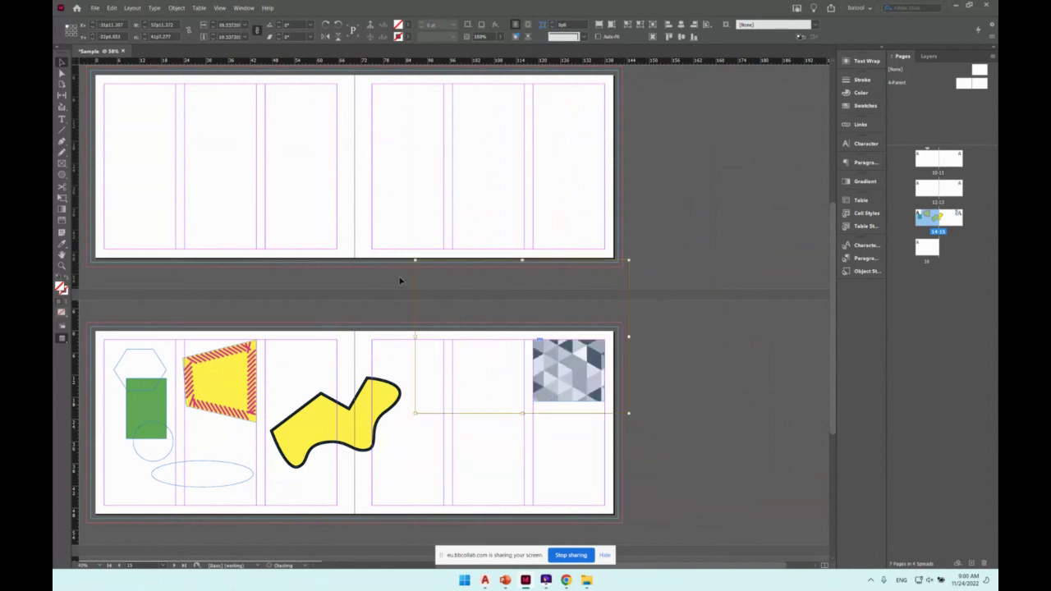
drag(415, 260, 516, 329)
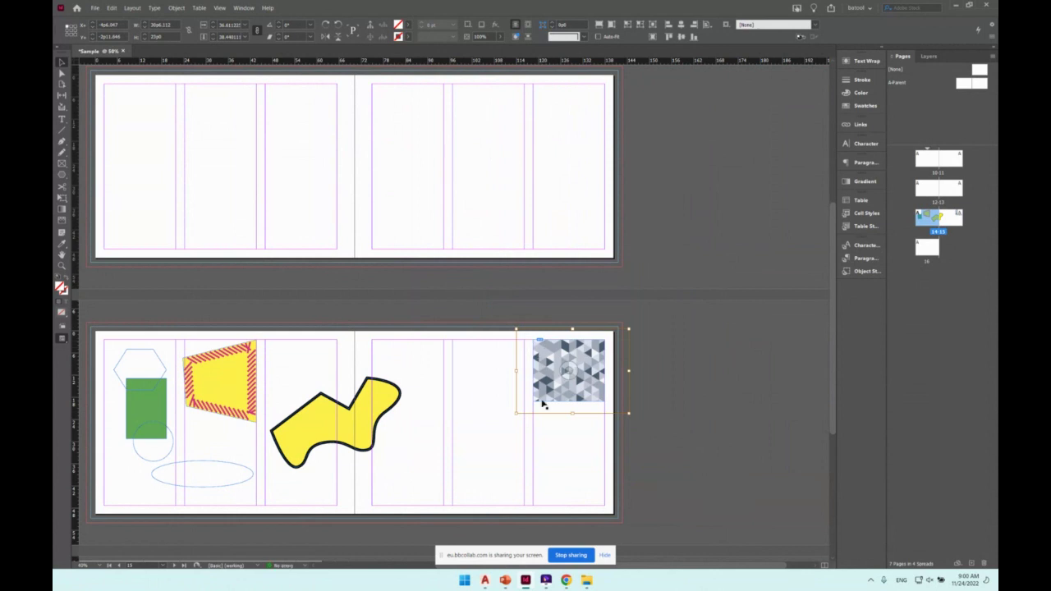
Select the picture frame in the outer column and fit the image with Fill Frame Proportionally.
key(ctrl+alt+c)
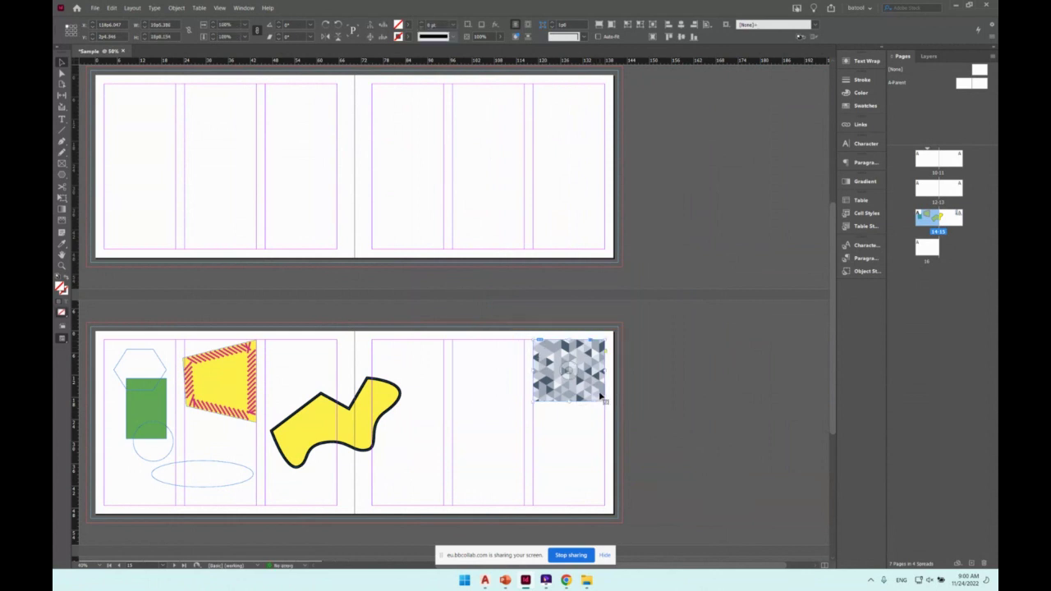
scroll(603, 378, left, 2)
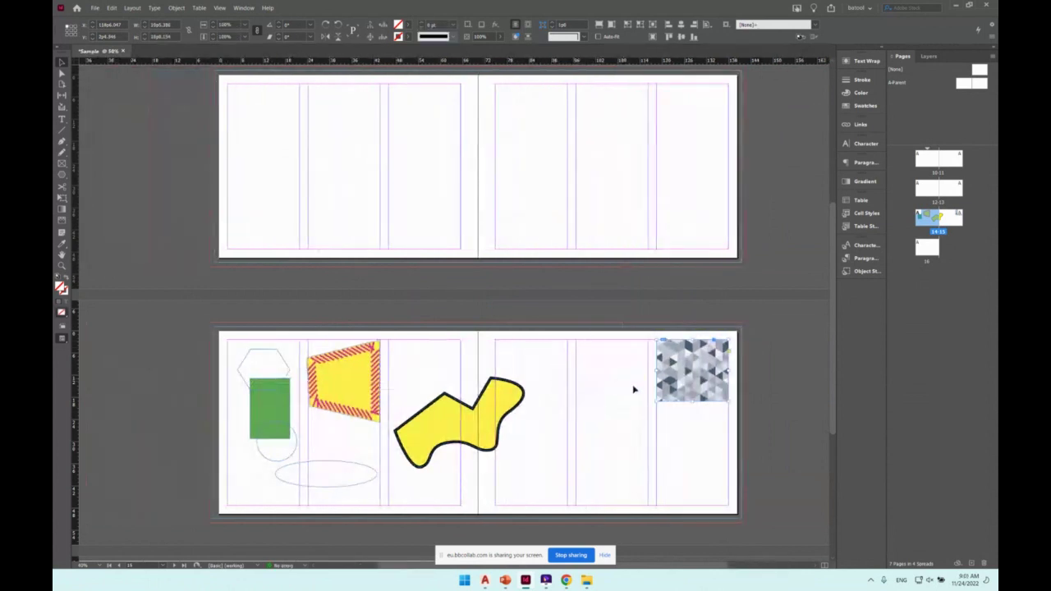
scroll(679, 393, up, 1)
scroll(678, 393, up, 1)
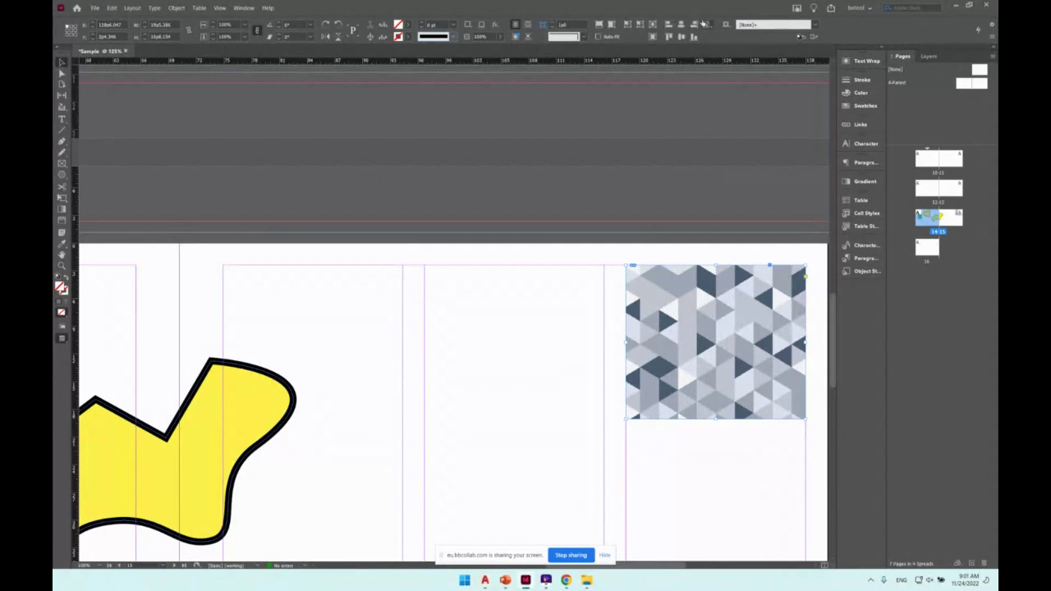
click(599, 26)
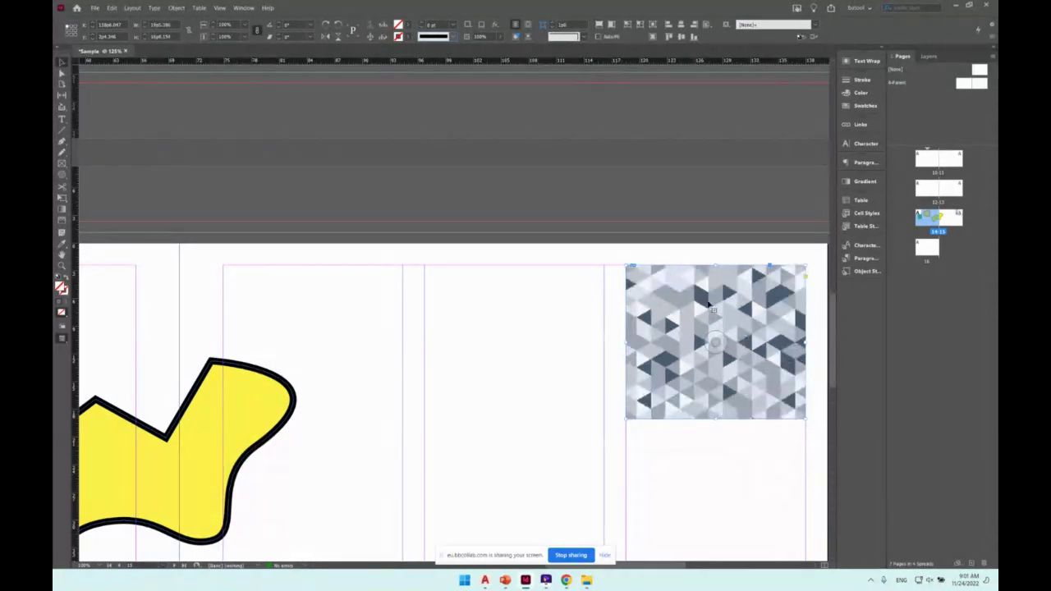
Shrink the image content inside its frame on page 15, and refit it using Fill Frame Proportionally followed by Fit Content Proportionally.
click(716, 341)
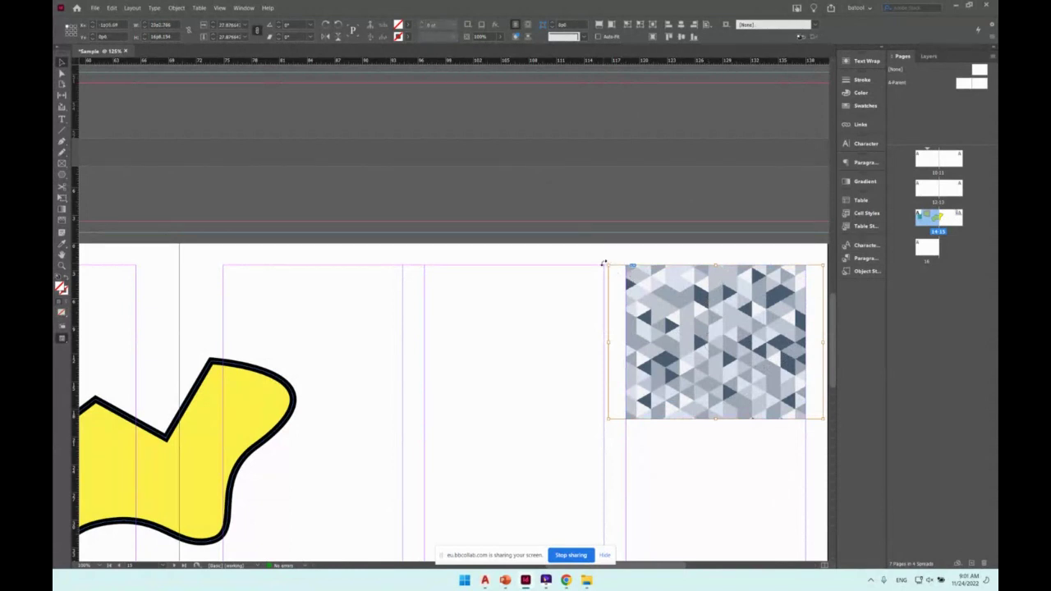
drag(606, 265, 723, 306)
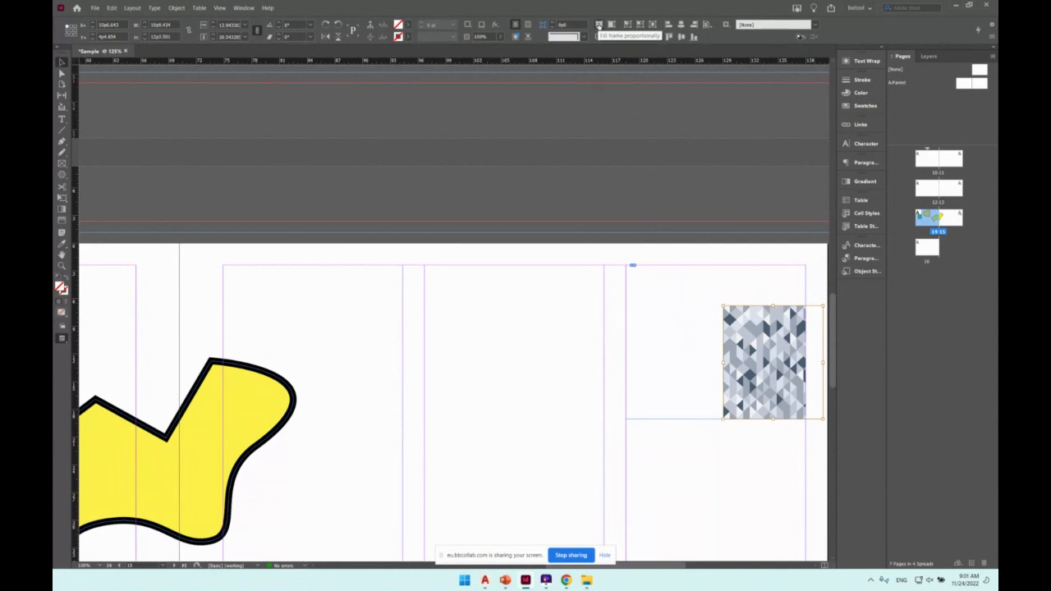
click(598, 25)
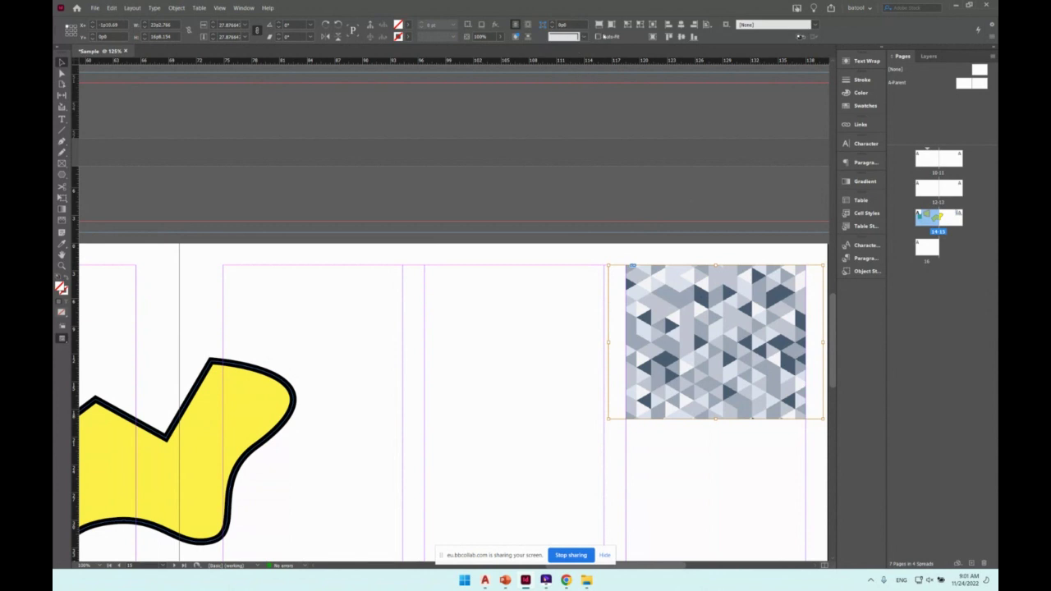
click(611, 24)
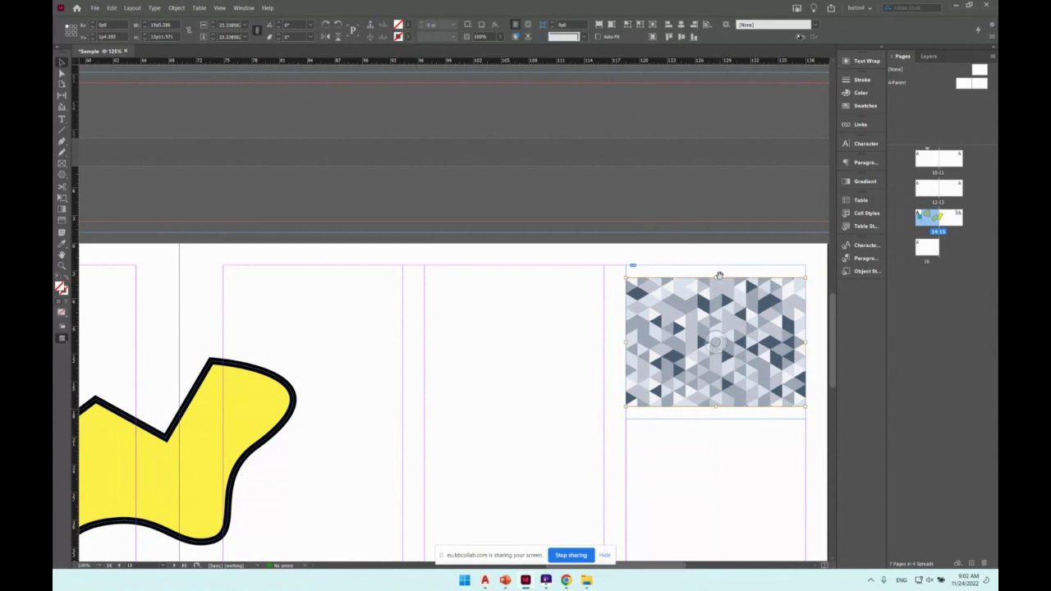
Stretch the image content vertically to the frame's upper and lower edges, and restore its proportions with Fit Content Proportionally.
drag(716, 277, 716, 266)
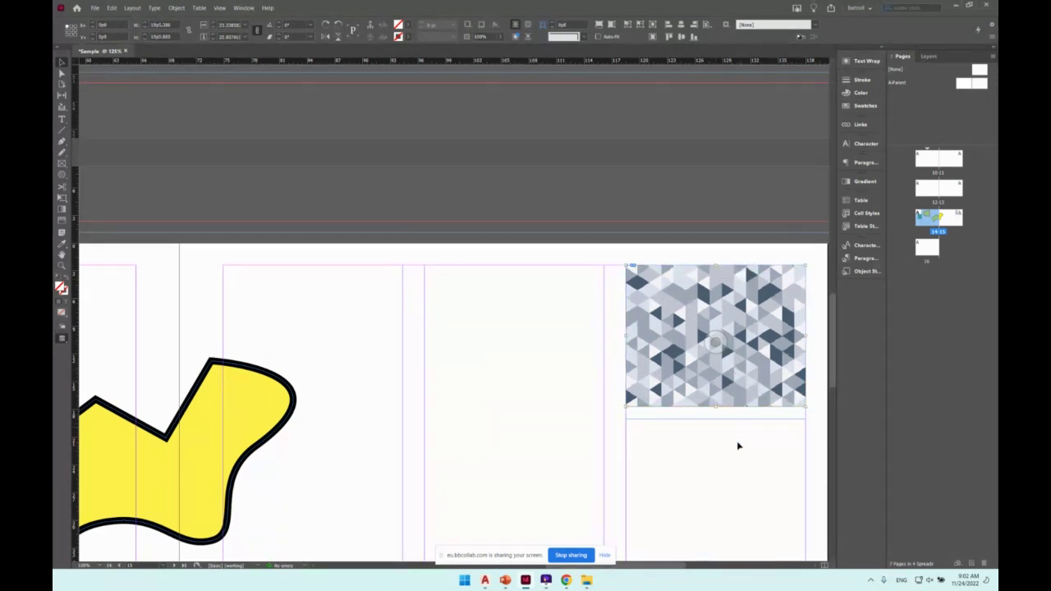
drag(714, 406, 718, 419)
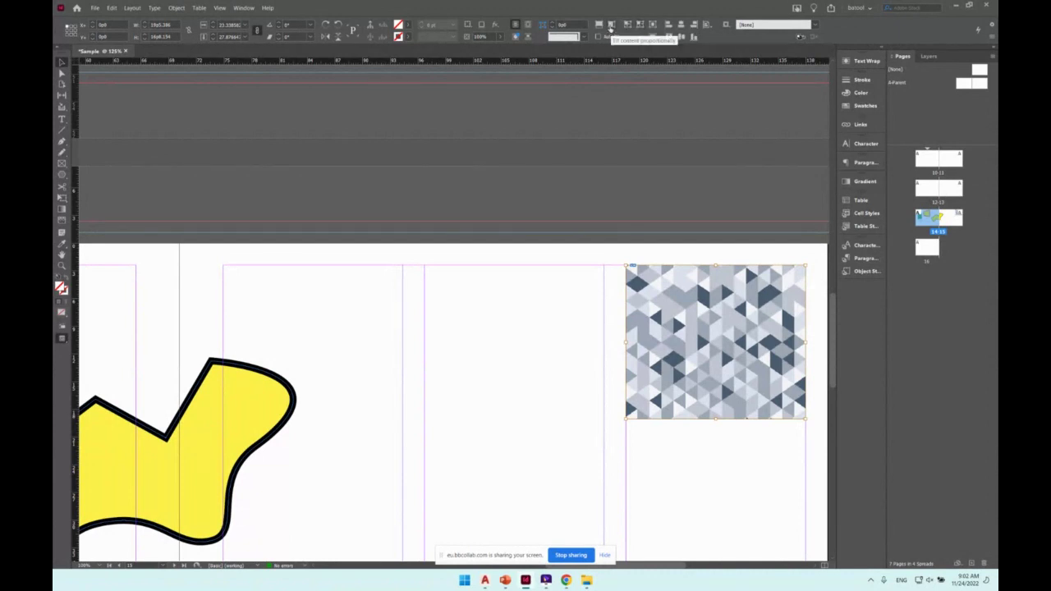
click(611, 25)
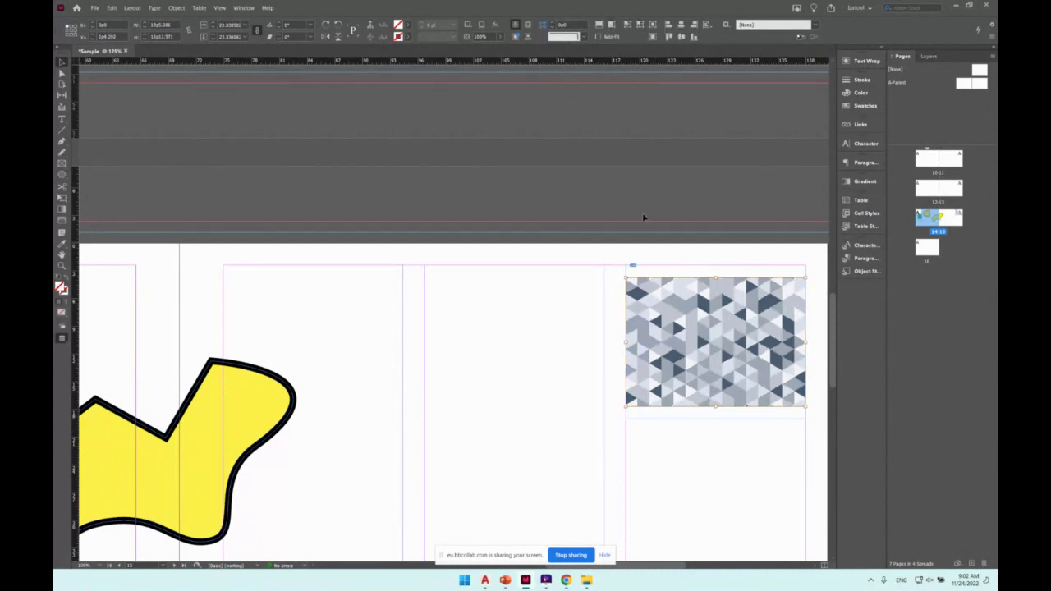
Try Fit Frame to Content on the picture, reselect the frame to check its edges, and undo the fit.
click(640, 26)
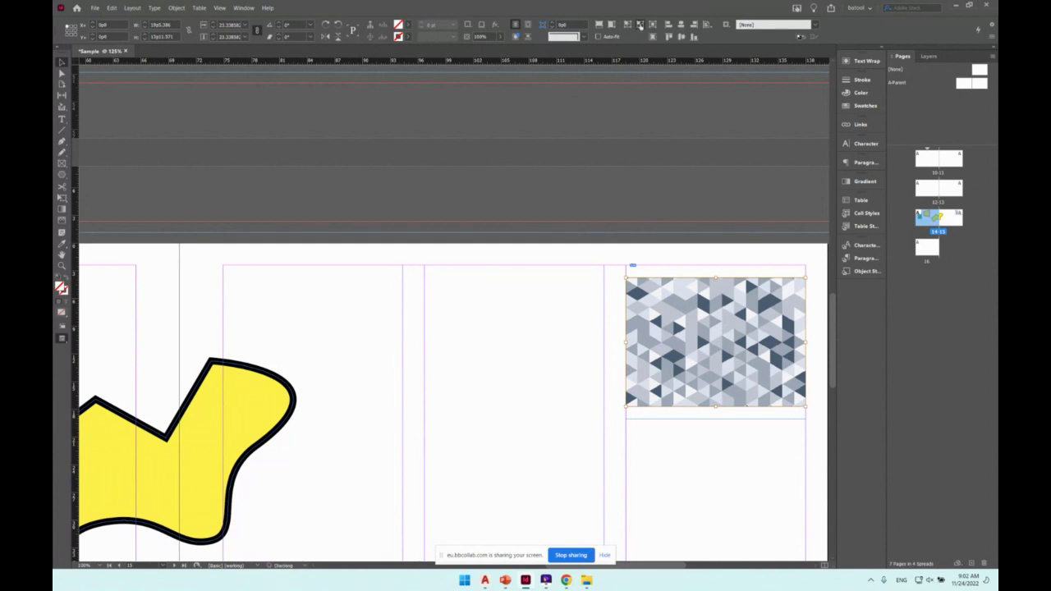
click(756, 431)
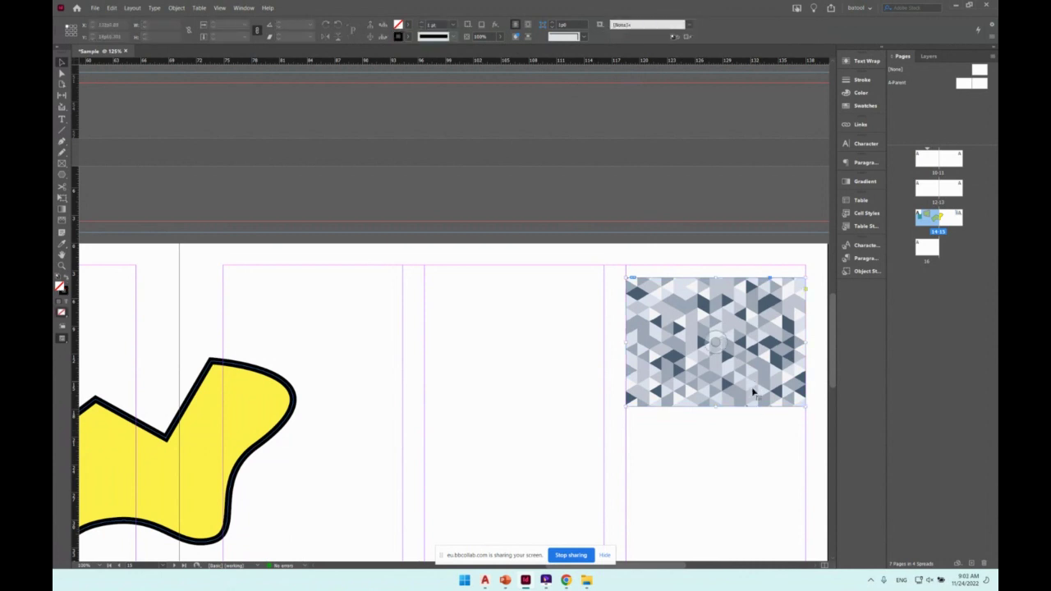
click(755, 388)
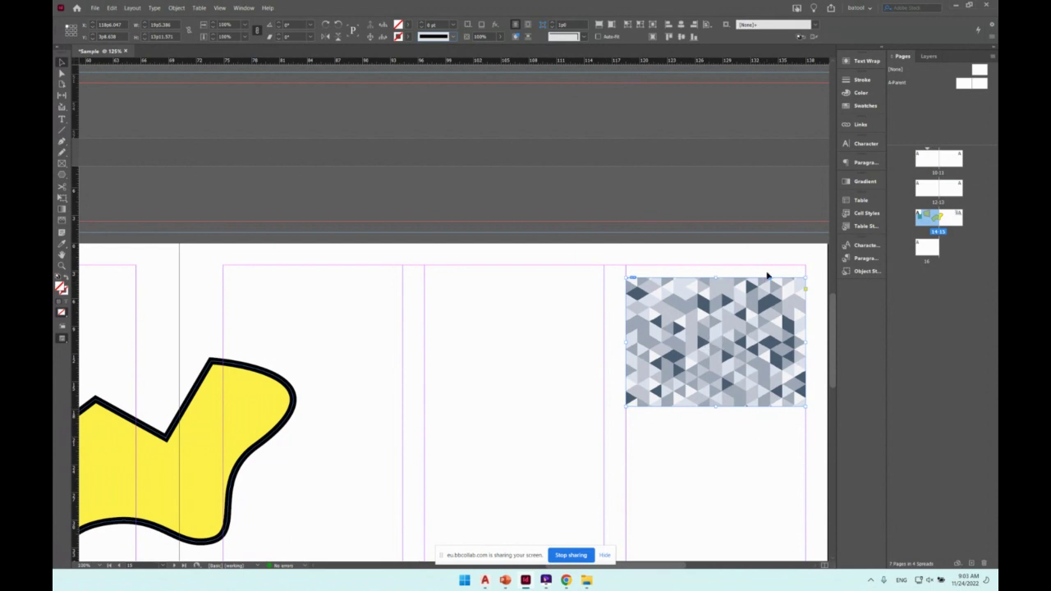
double_click(764, 330)
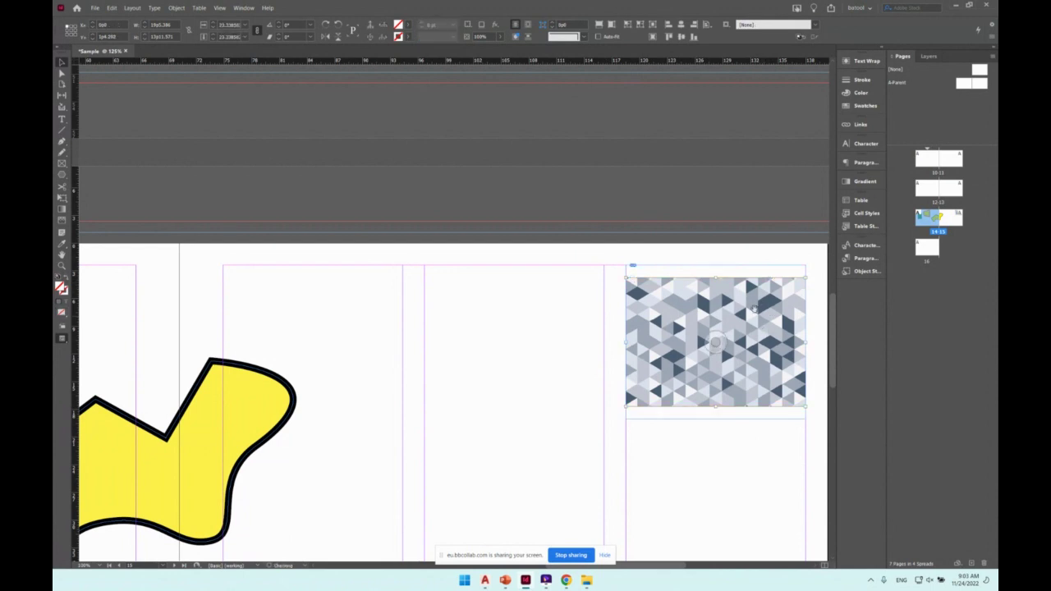
Select the picture frame rather than its content and lengthen it downward to a height of about 22p5.
click(726, 424)
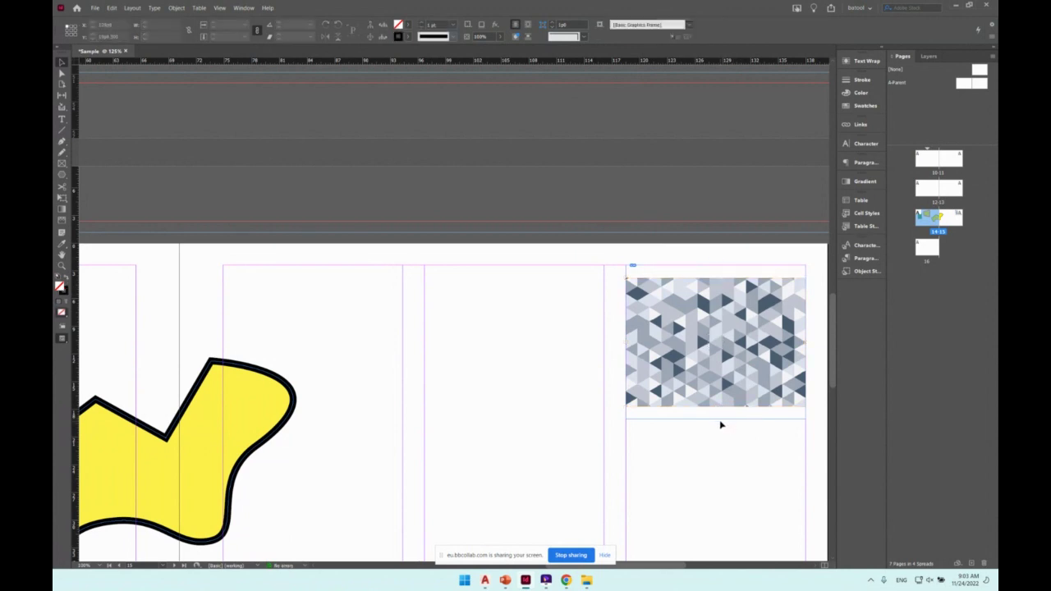
click(721, 365)
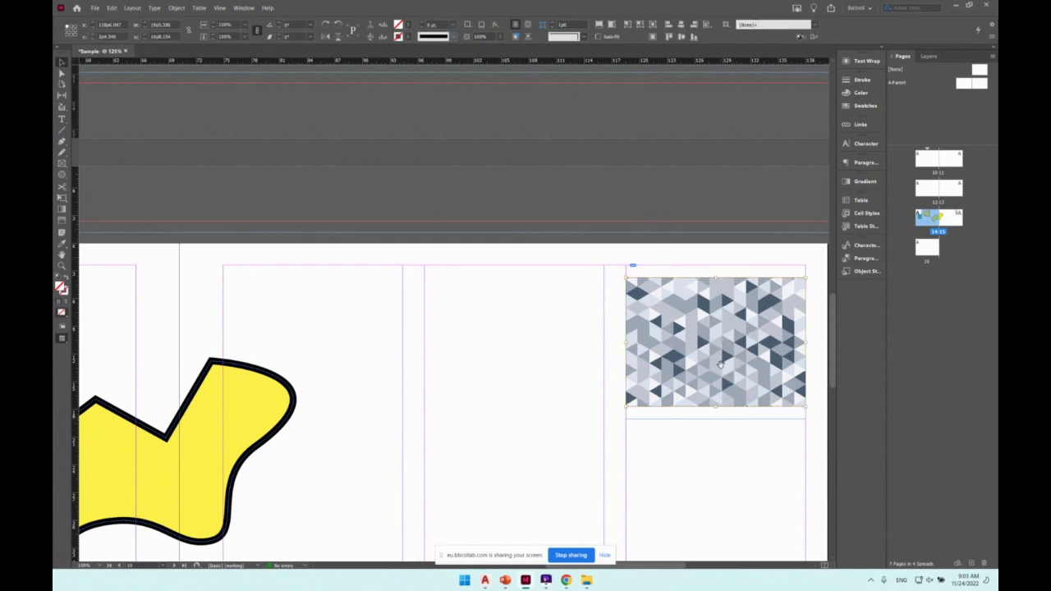
click(731, 410)
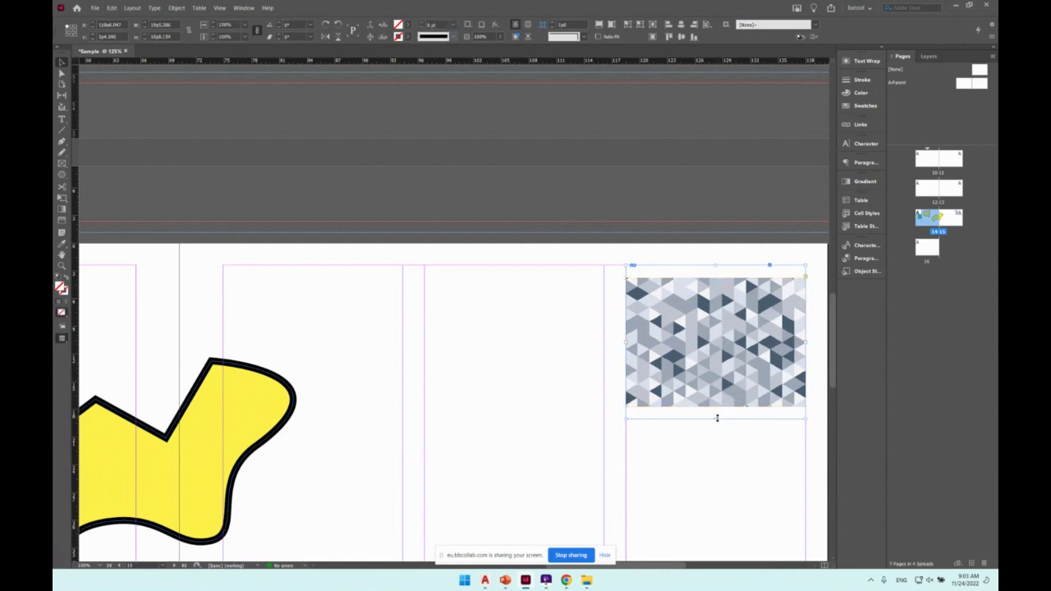
drag(717, 418, 718, 489)
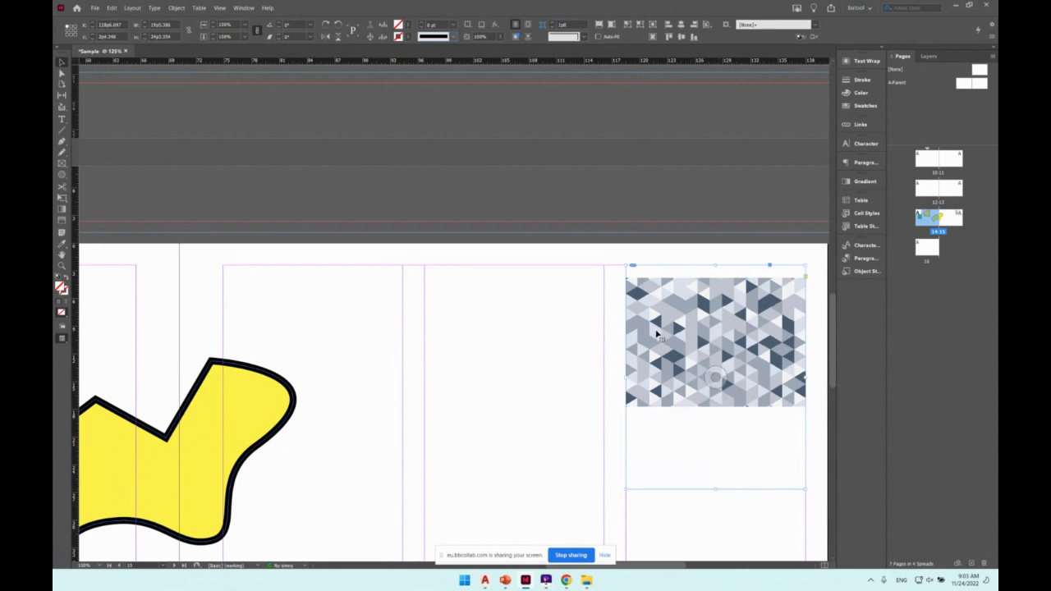
scroll(657, 333, down, 1)
scroll(657, 335, down, 1)
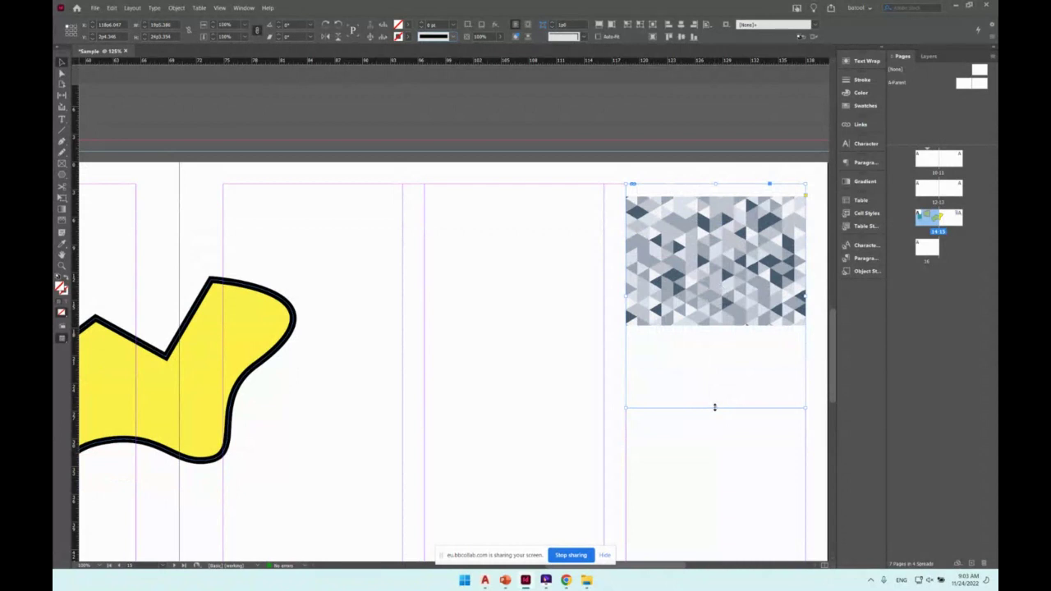
mouse_move(715, 408)
mouse_down()
mouse_move(718, 435)
mouse_move(714, 391)
mouse_up()
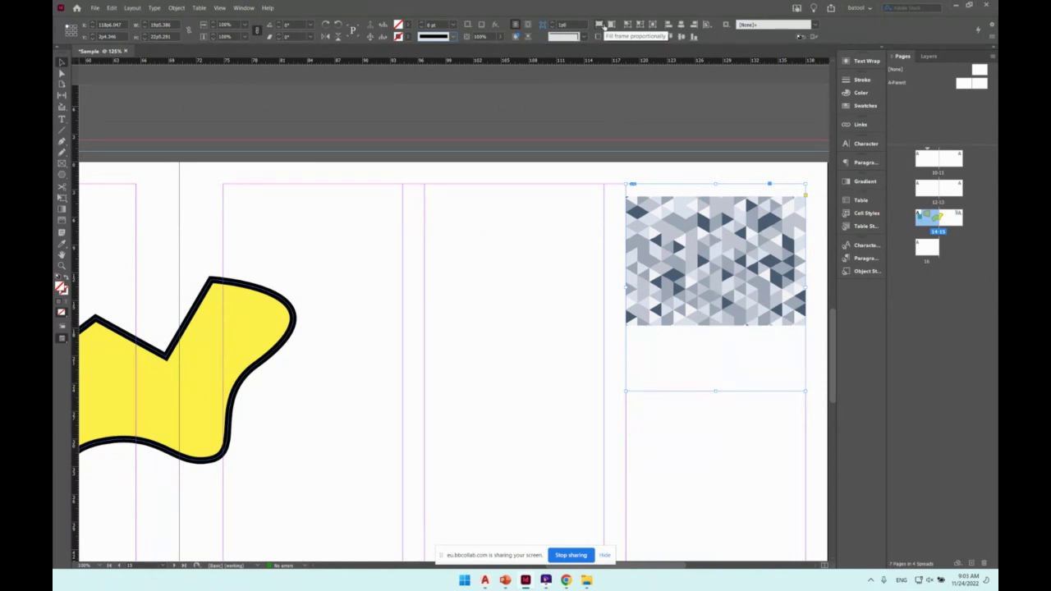
Compare Fill Frame Proportionally, Fit Content Proportionally and Fit Content to Frame on the taller frame, ending with Fit Content Proportionally.
click(604, 26)
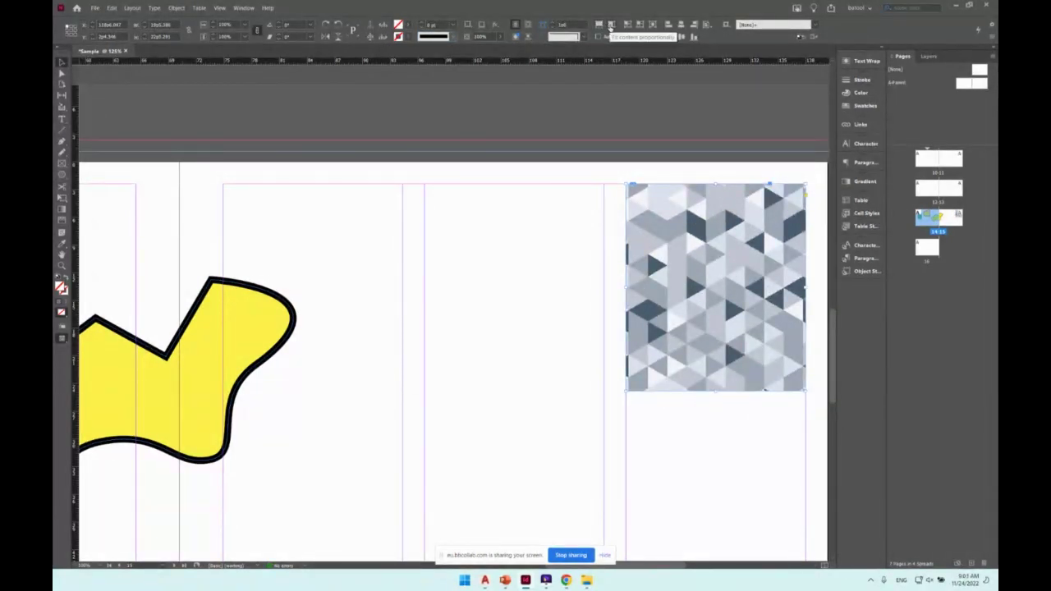
click(610, 27)
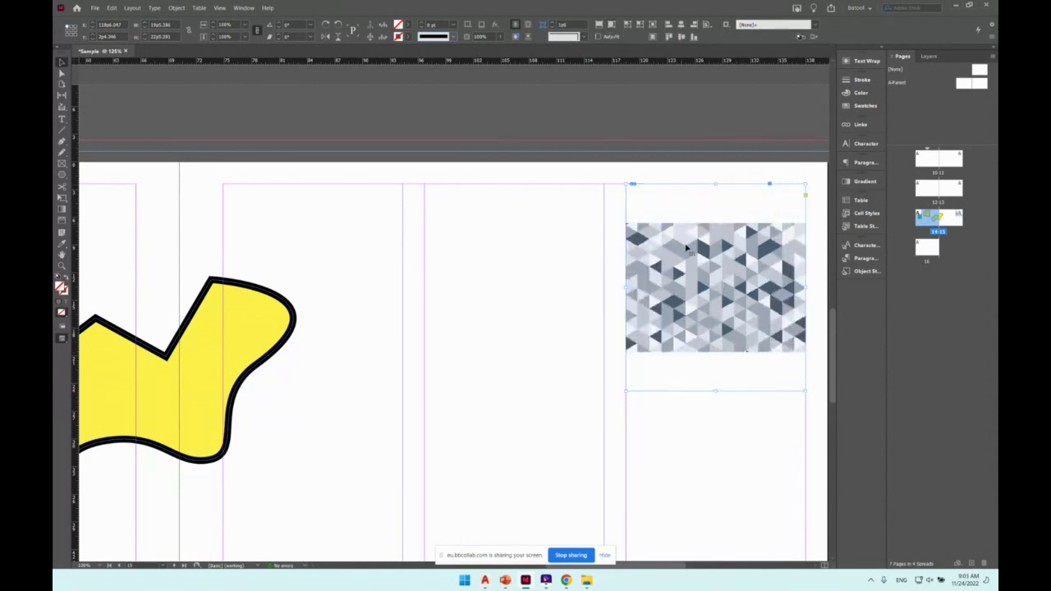
click(629, 28)
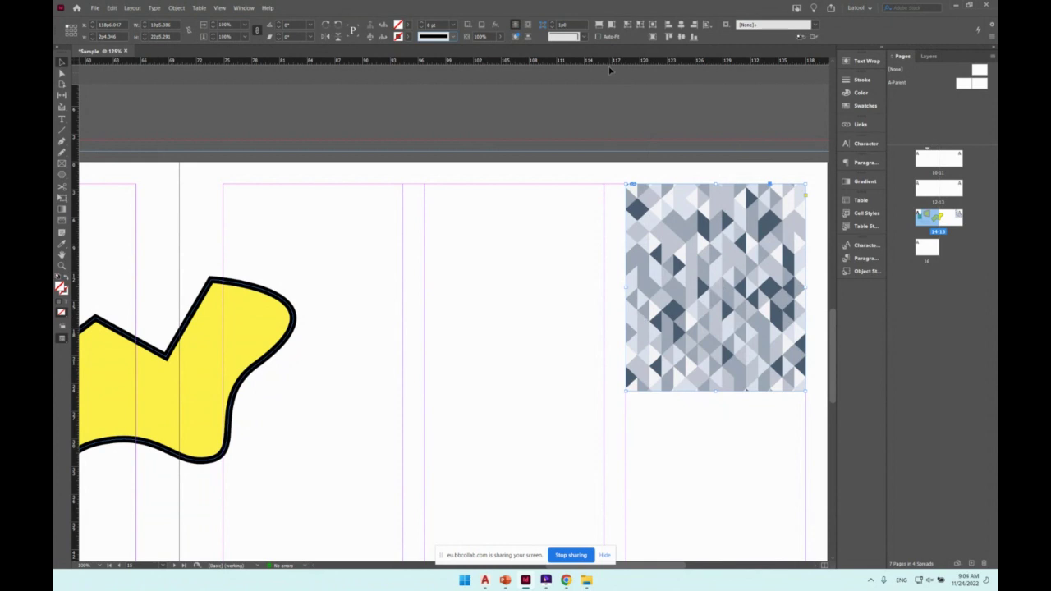
click(611, 24)
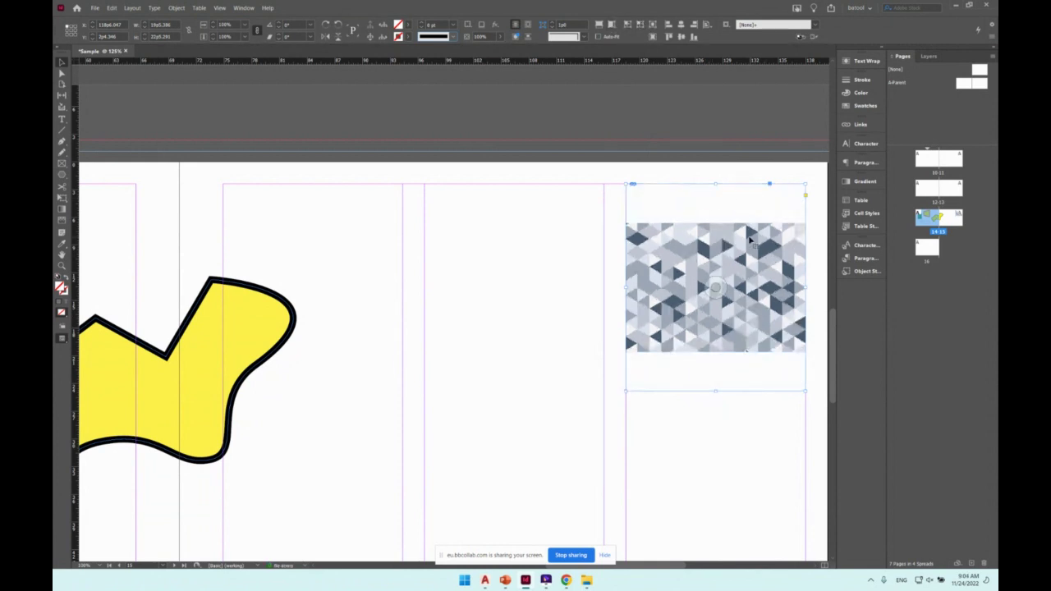
Apply Fit Frame to Content to the lengthened frame, reselect the frame to inspect it, and undo the fit.
click(642, 25)
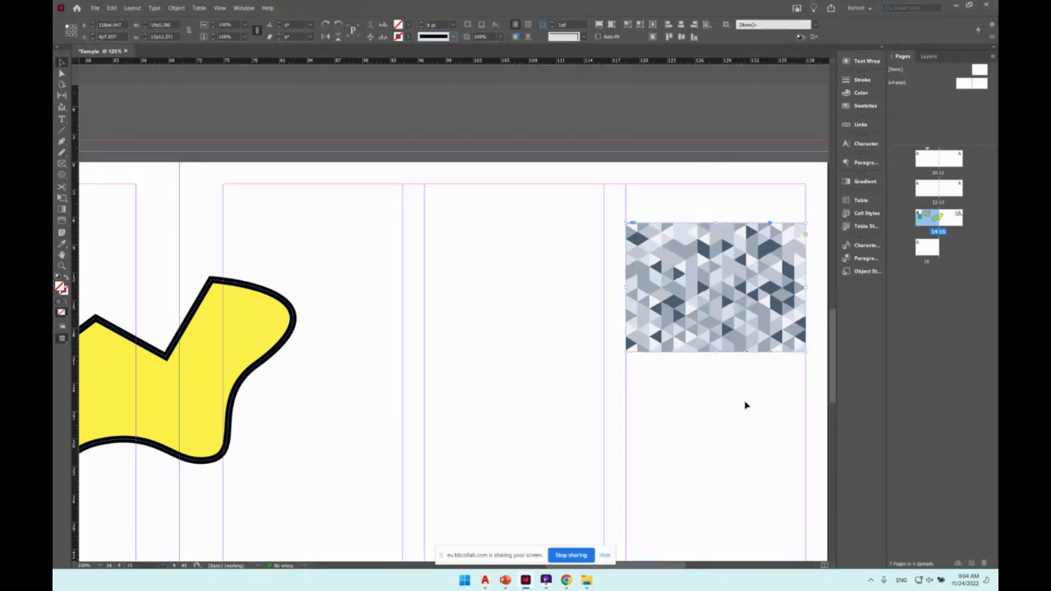
click(748, 375)
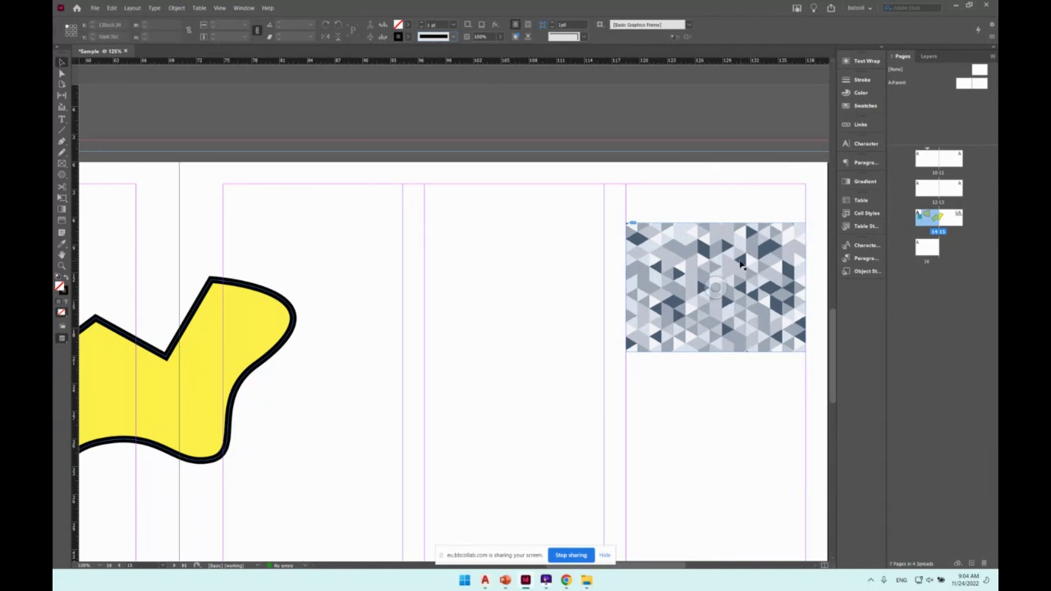
click(740, 256)
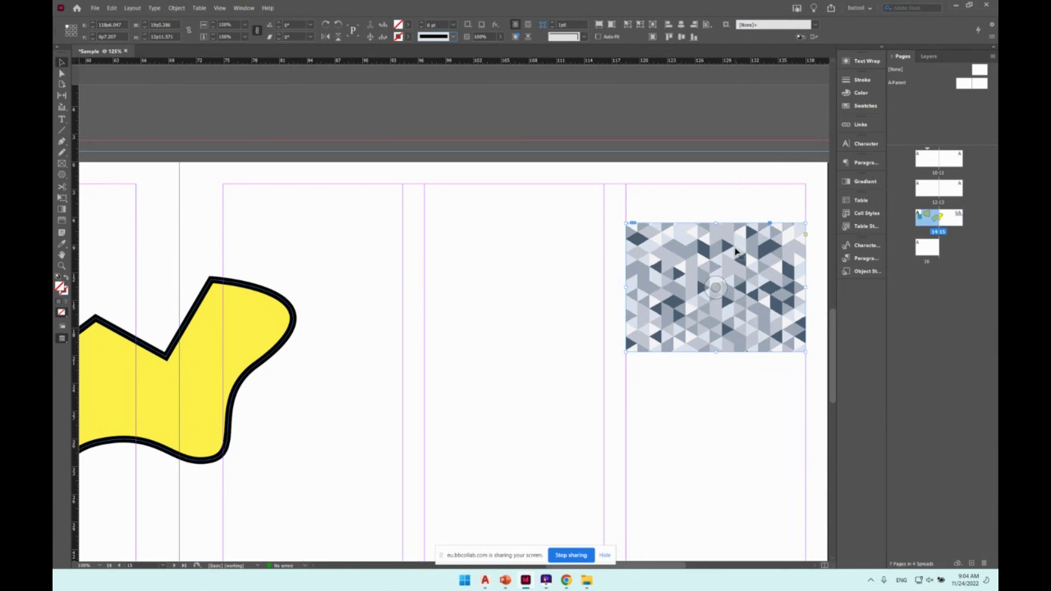
click(741, 256)
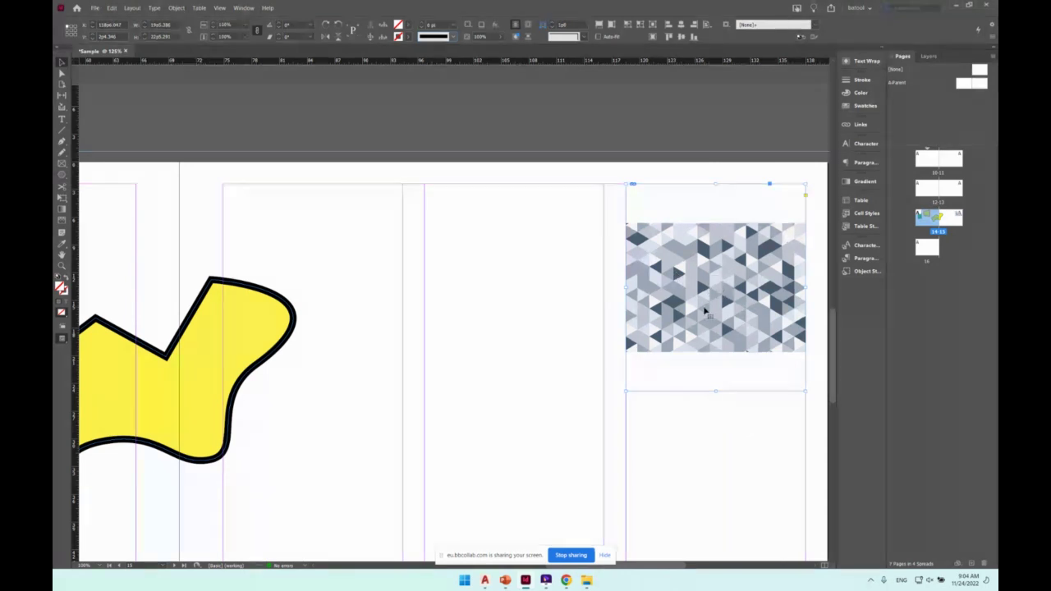
Replace the picture frame with three empty rectangle frames: the middle column's upper half, the outer column's upper quarter, and its lower half.
key(Delete)
click(62, 164)
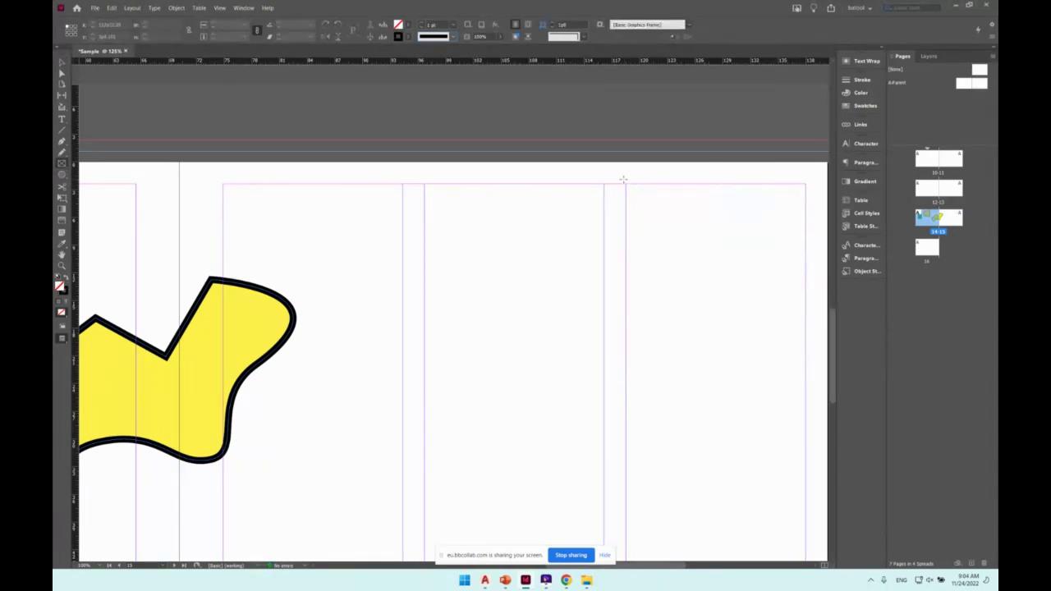
drag(604, 185, 425, 391)
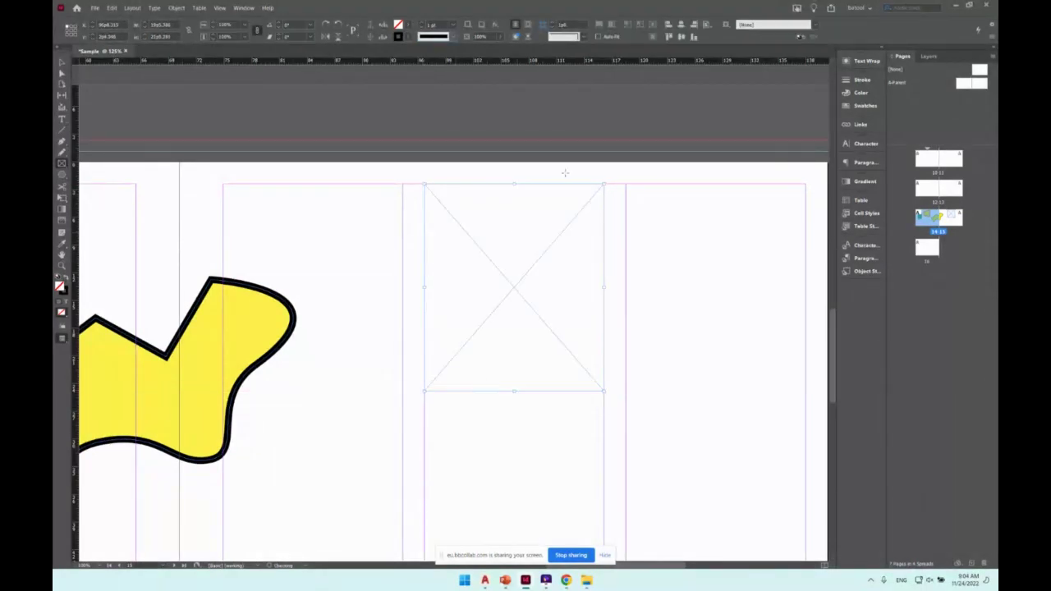
drag(626, 186, 807, 289)
scroll(648, 300, down, 2)
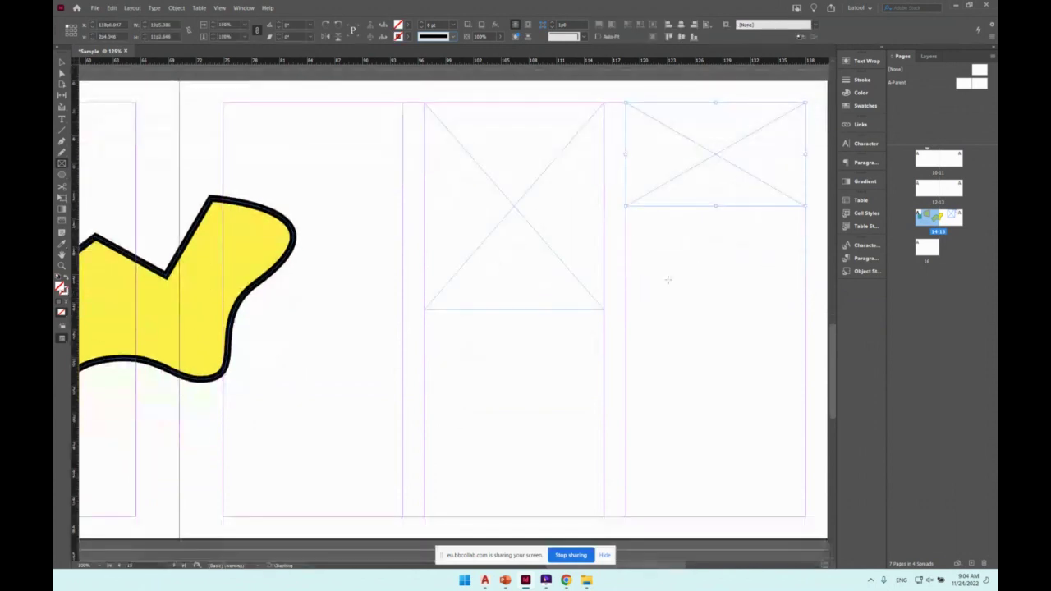
drag(627, 312, 805, 515)
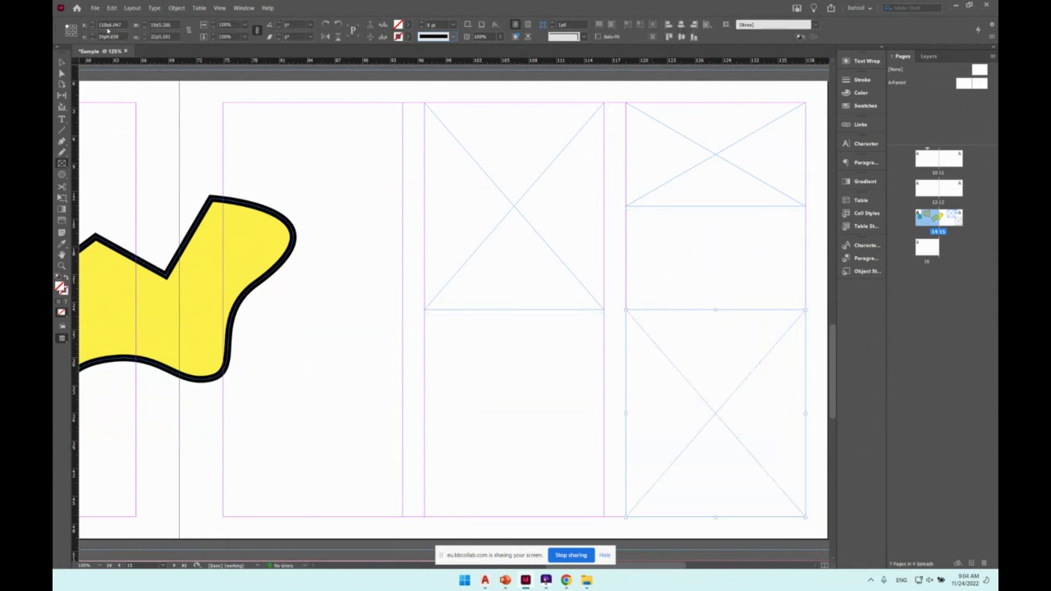
click(95, 8)
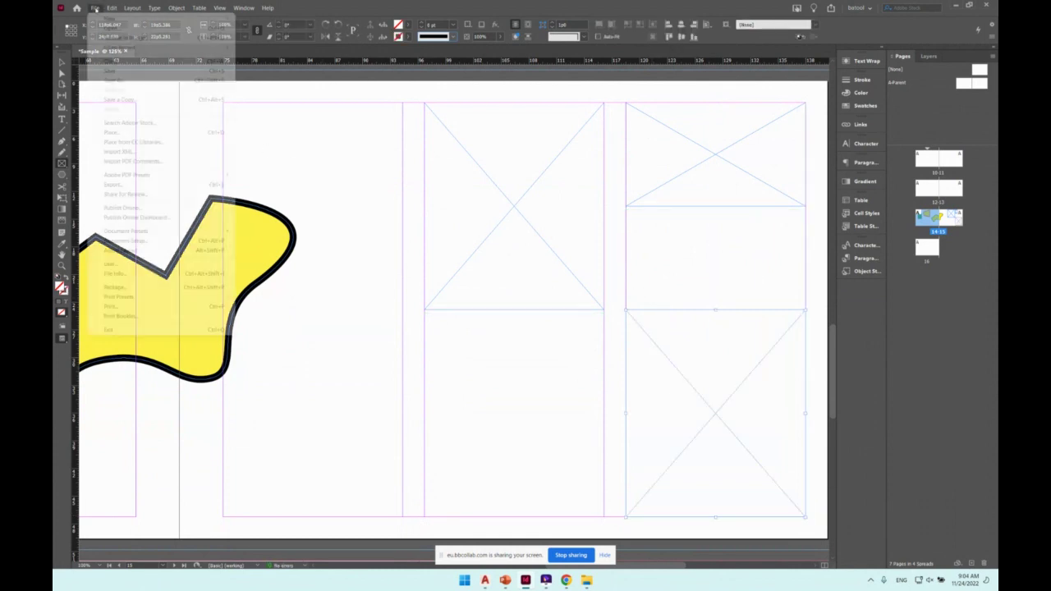
click(143, 132)
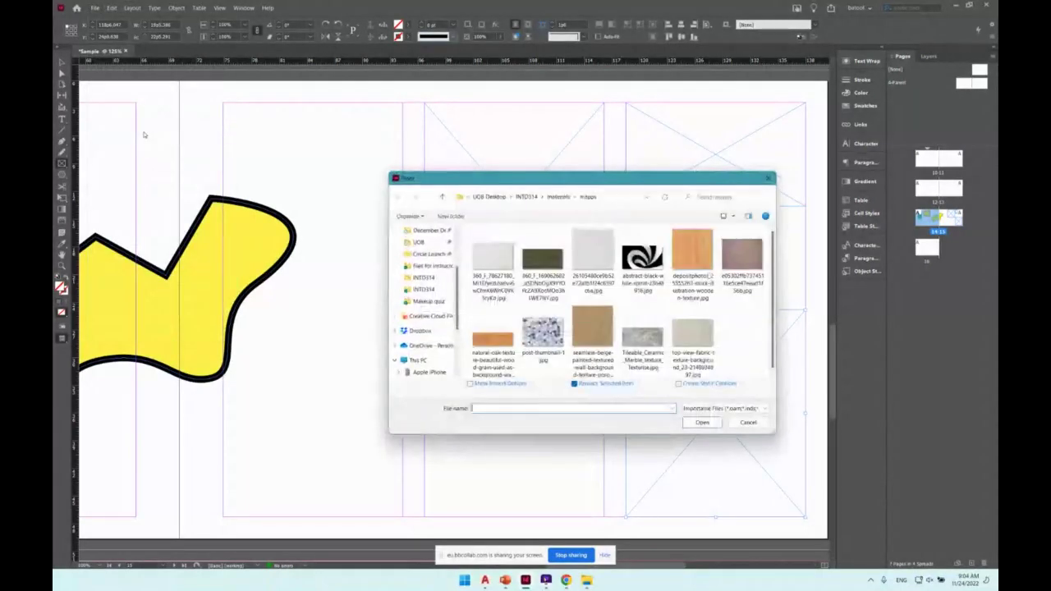
click(759, 426)
Switch to File Explorer, select the abstract black-white spiral, post-thumbnail-1 and Tileable Ceramic Marble images together, and load them into InDesign's place cursor.
click(587, 580)
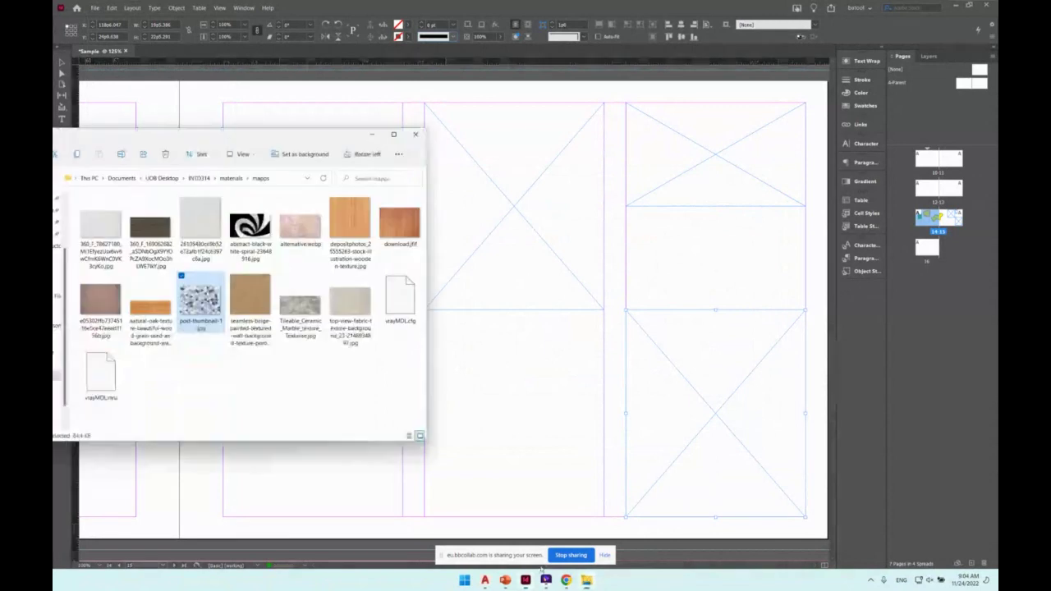
click(250, 226)
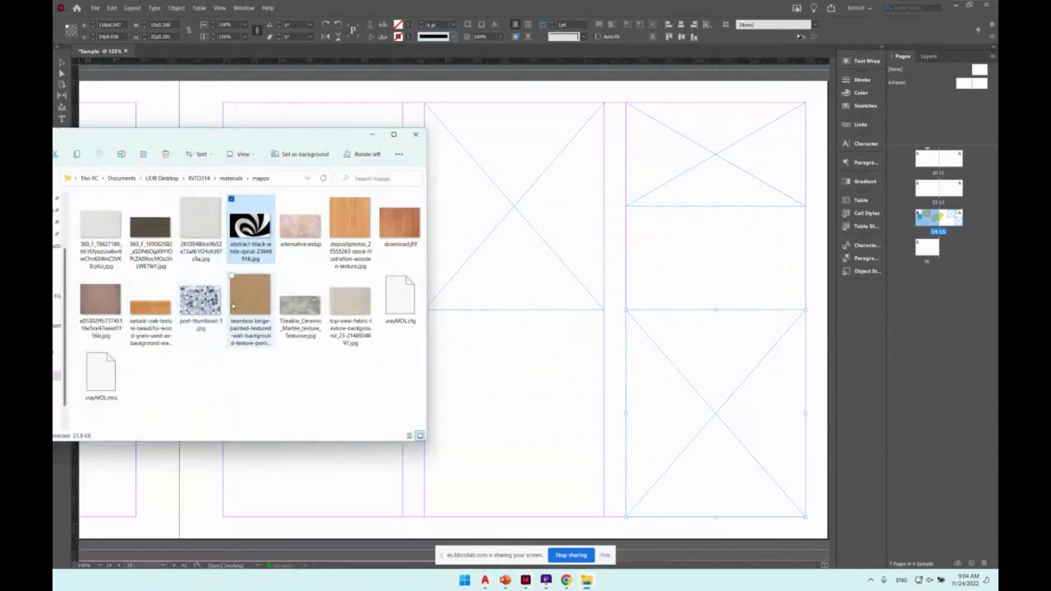
ctrl+click(200, 302)
ctrl+click(299, 304)
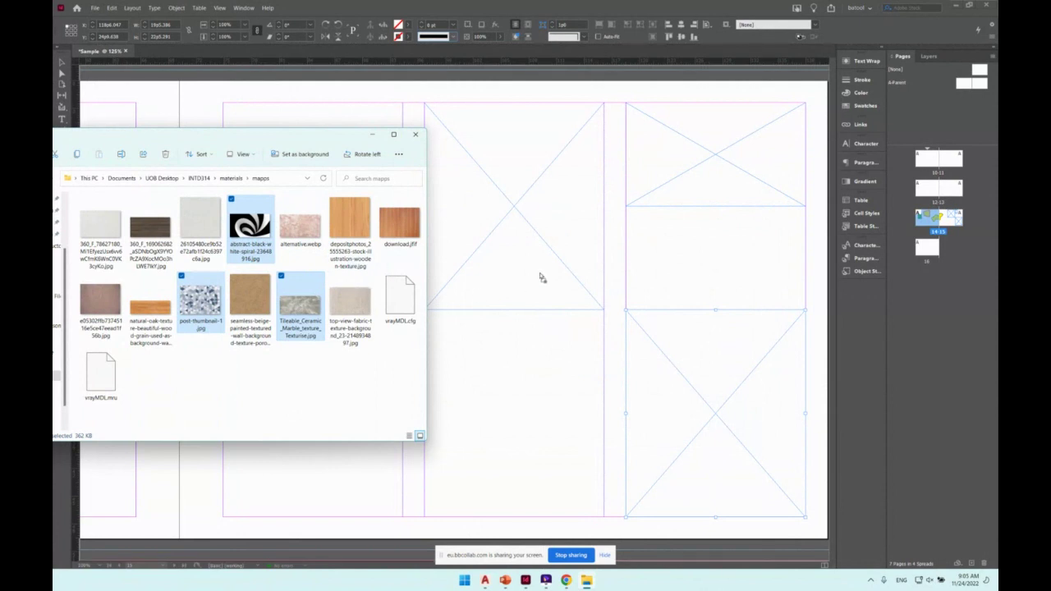
drag(541, 277, 542, 277)
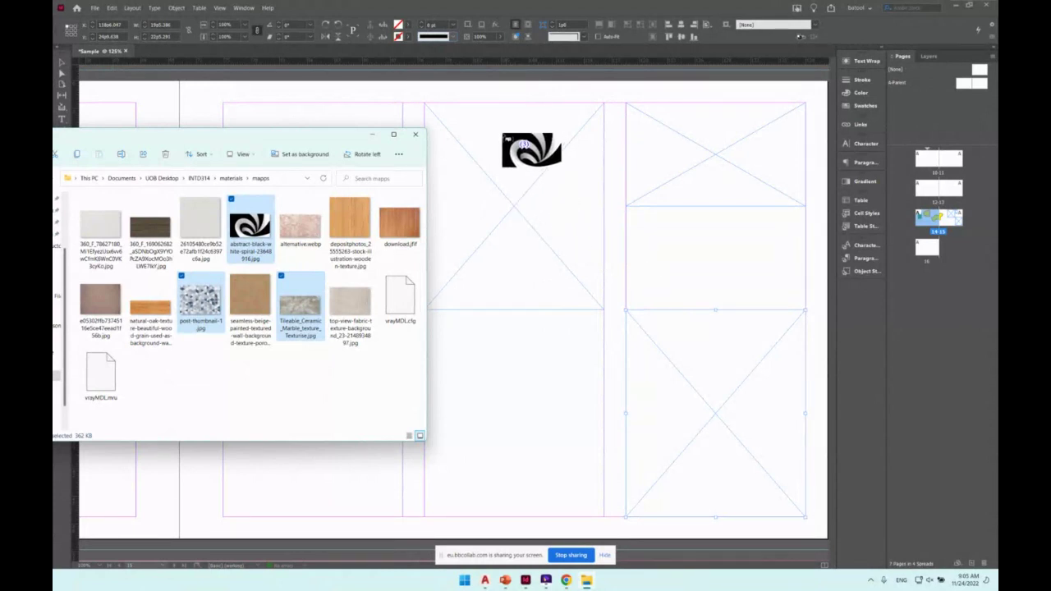
Place the spiral, post-thumbnail-1 and marble images in the middle, upper outer and lower outer frames respectively, and undo the placements.
click(497, 152)
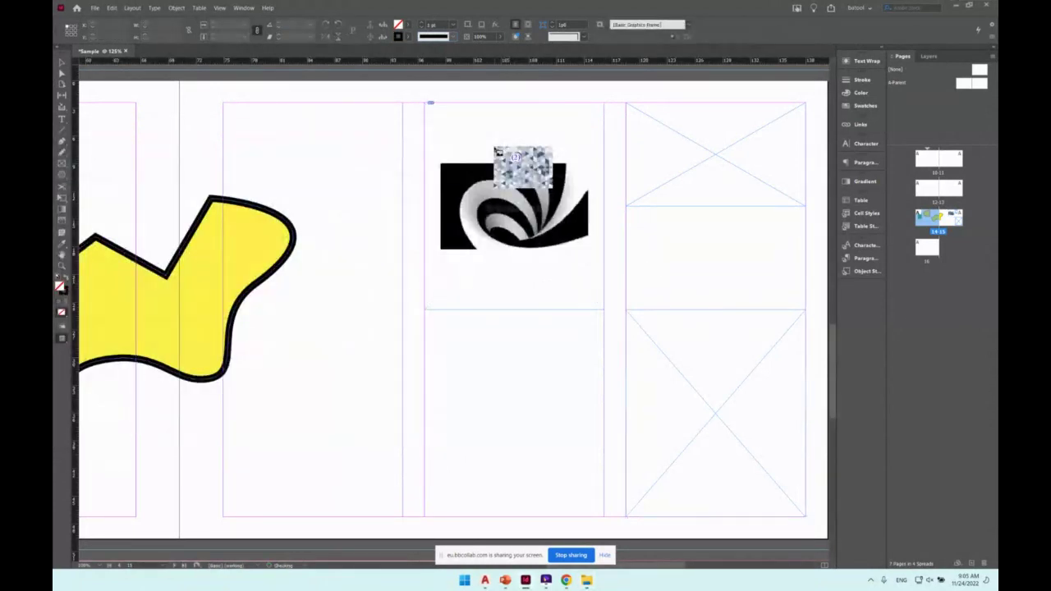
click(713, 137)
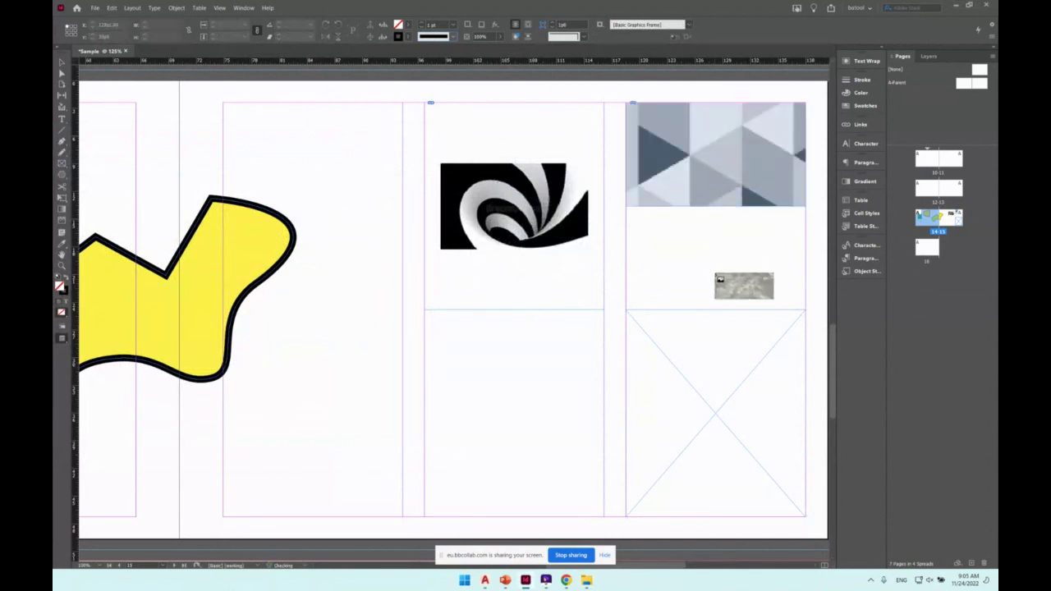
click(714, 366)
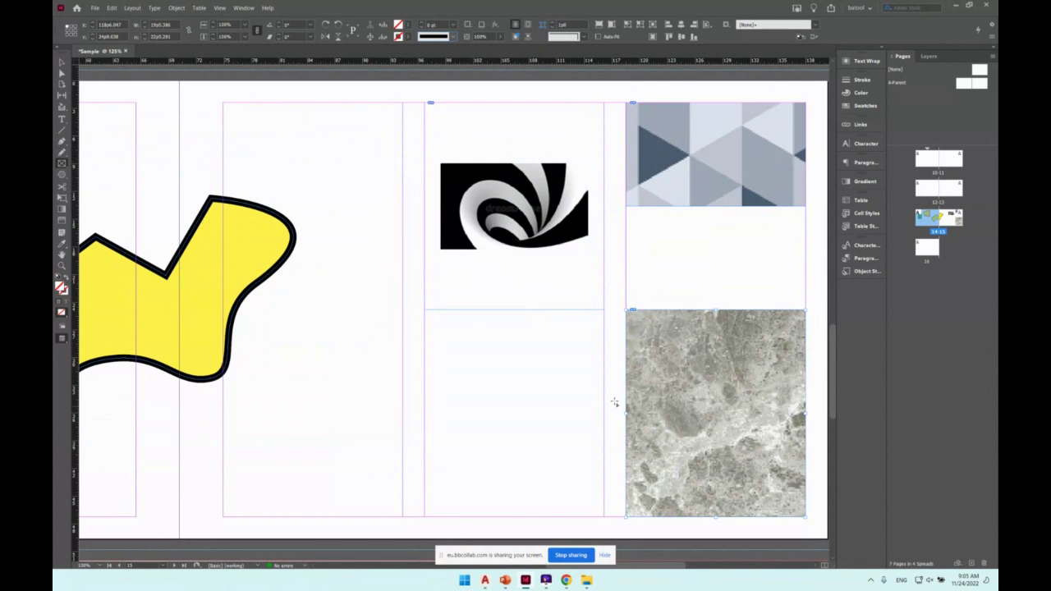
key(ctrl+z)
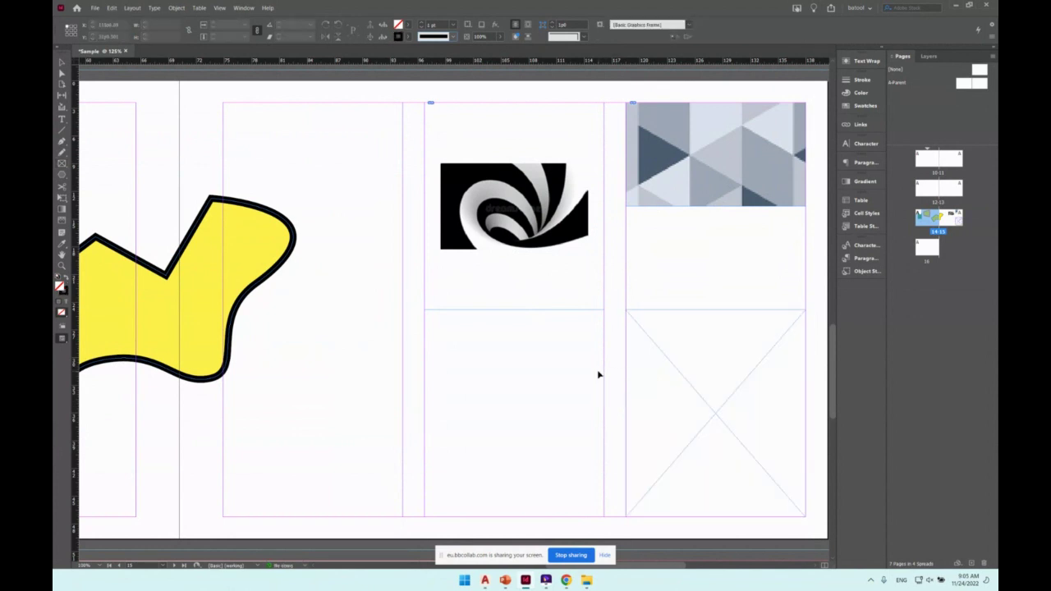
key(ctrl+z)
key(ctrl+z)
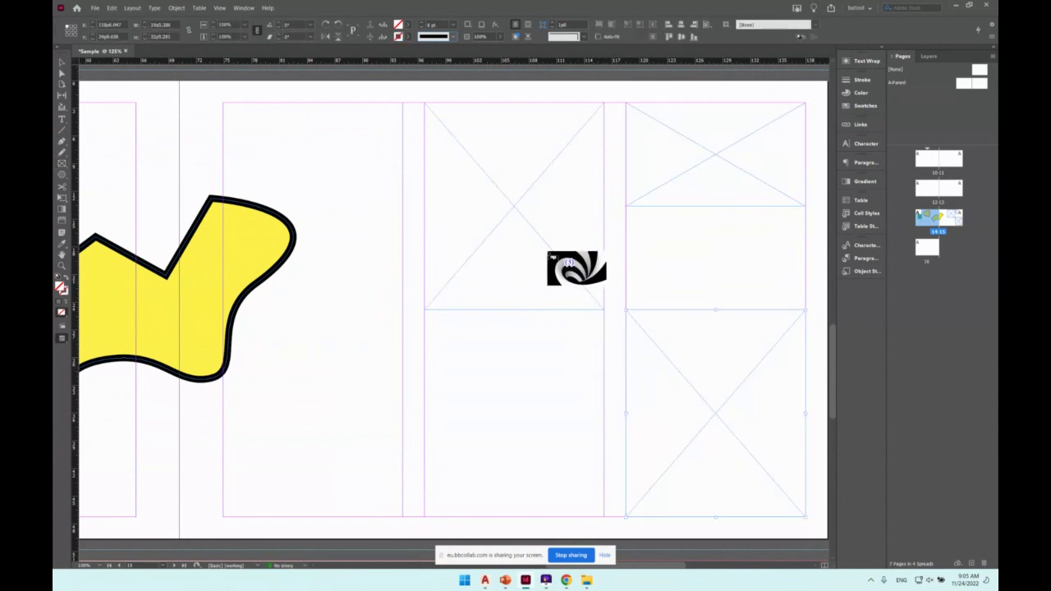
Place the spiral in the upper outer frame, post-thumbnail-1 in the lower outer and marble in the middle frame, and undo the placements.
click(692, 133)
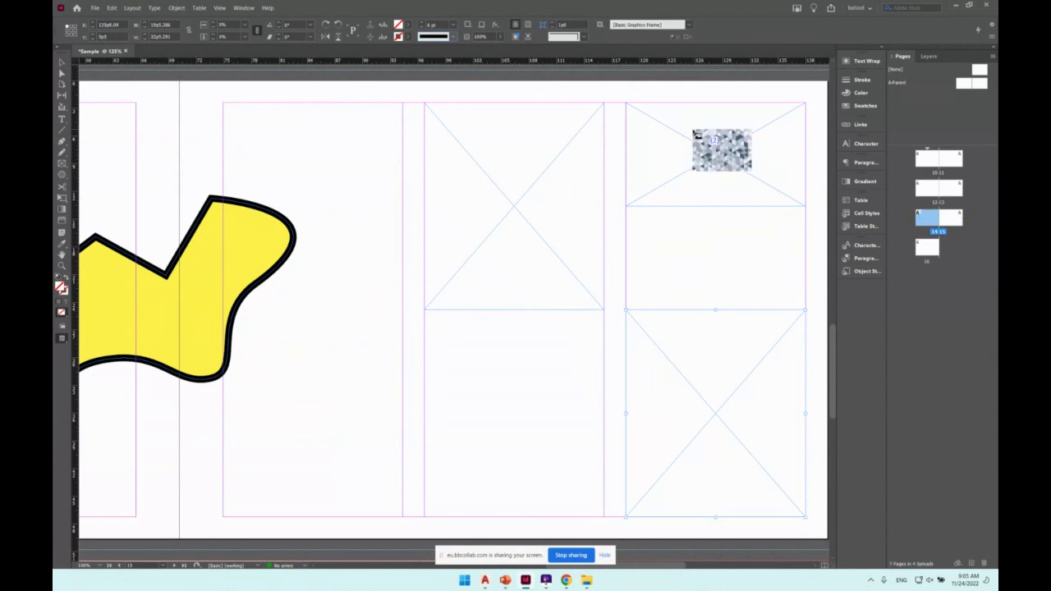
click(694, 365)
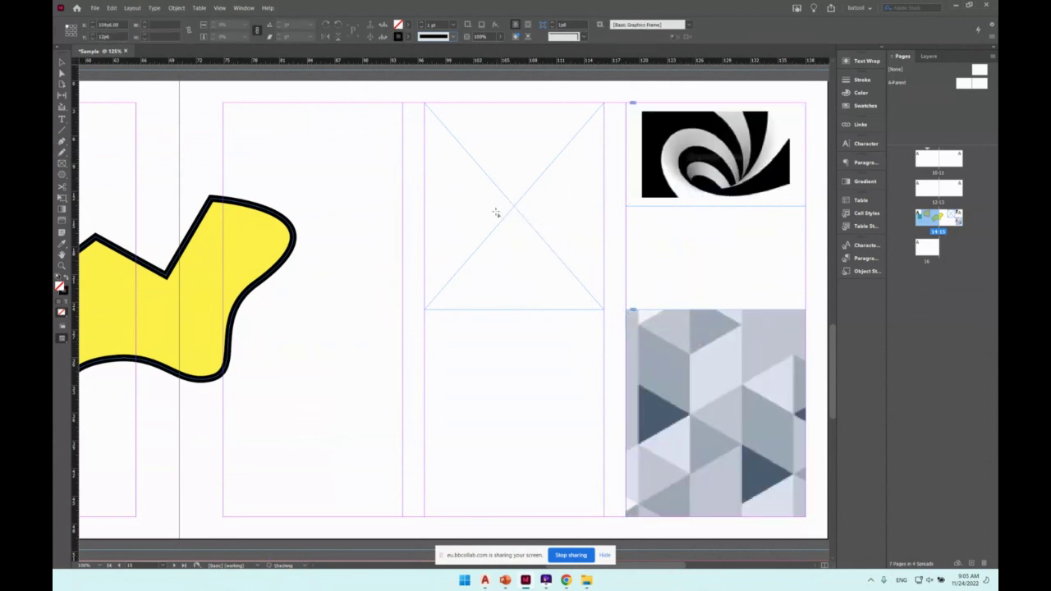
click(495, 211)
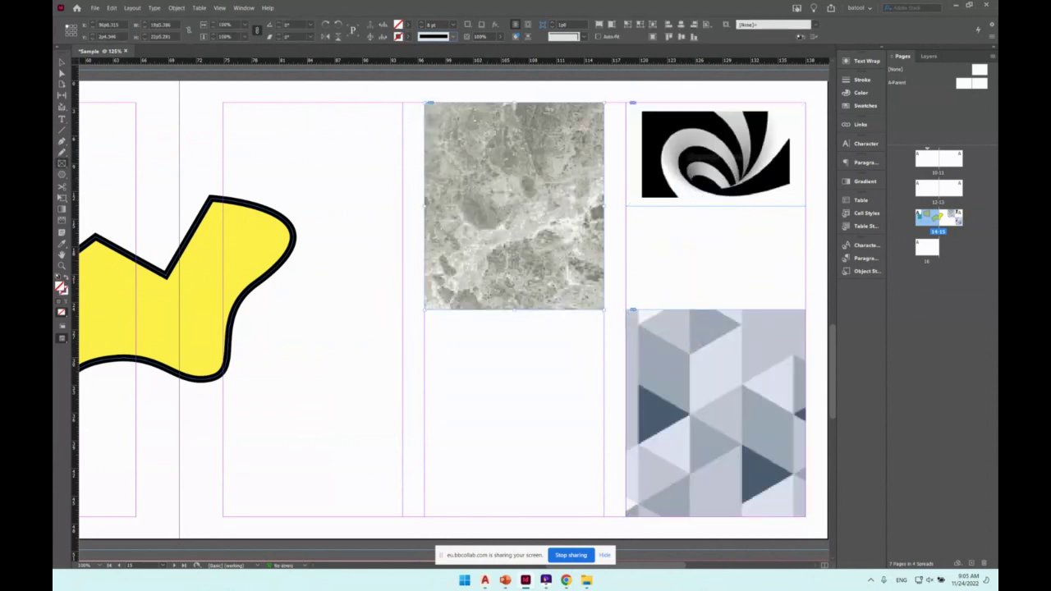
key(ctrl+z)
key(ctrl+z)
key(ctrl+z)
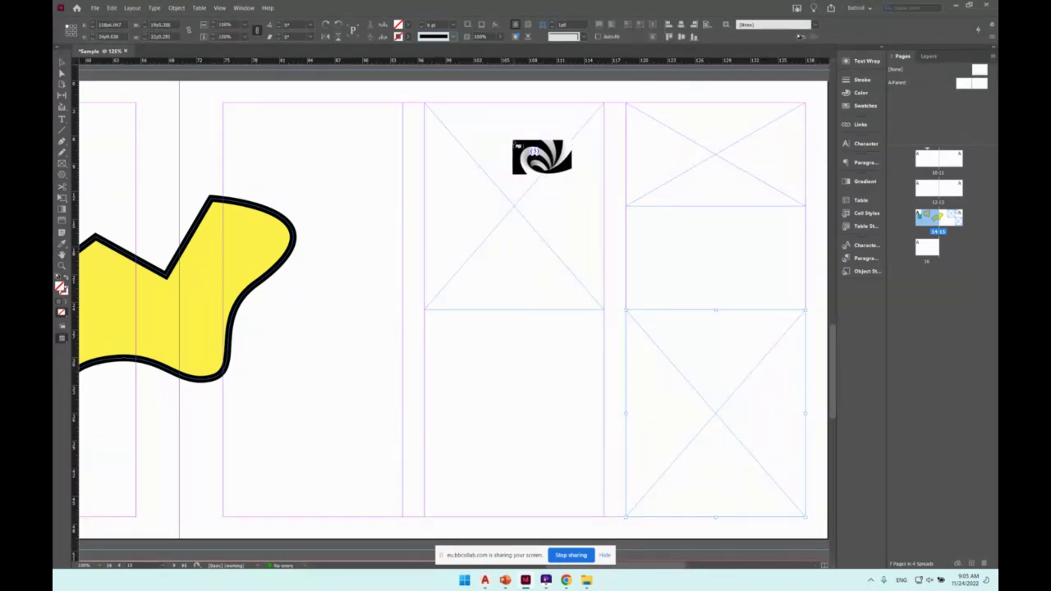
Cycle through the loaded images to place marble in the middle frame, post-thumbnail-1 in the upper outer frame and the spiral in the lower outer frame.
key(Right)
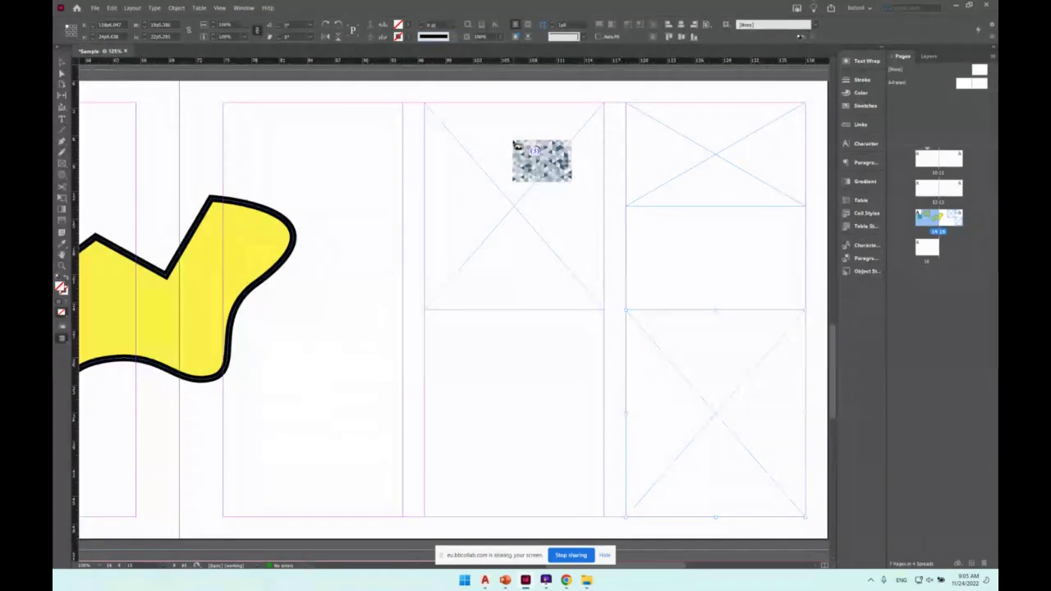
key(Right)
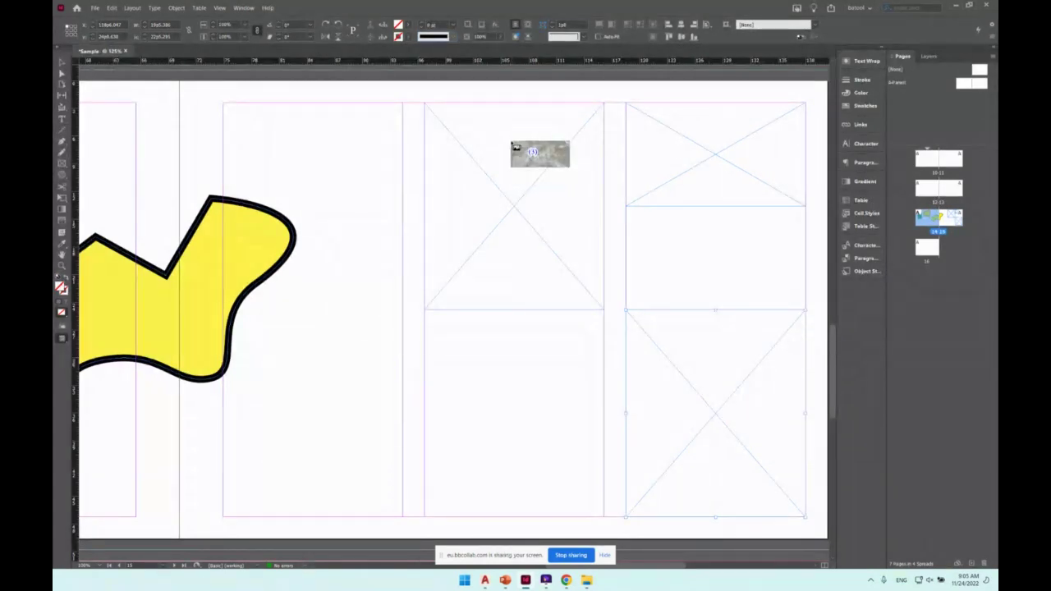
click(514, 145)
key(Right)
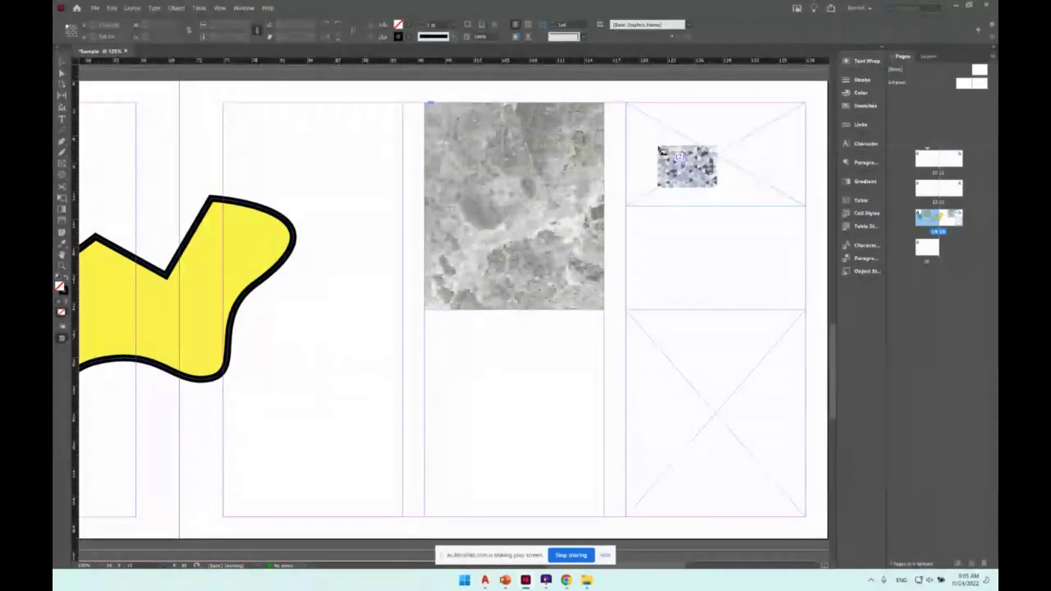
click(700, 125)
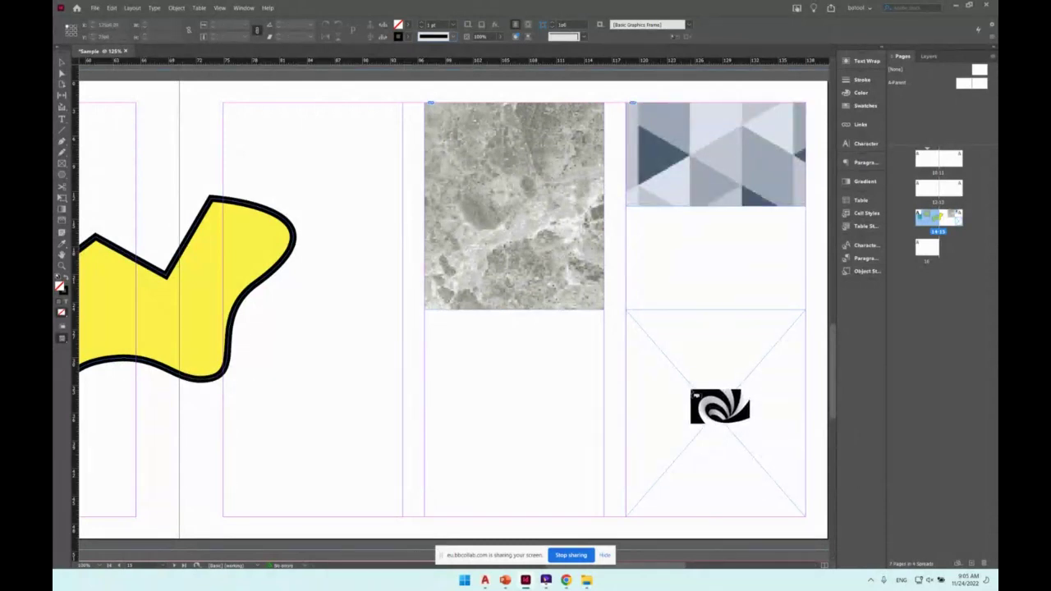
click(698, 359)
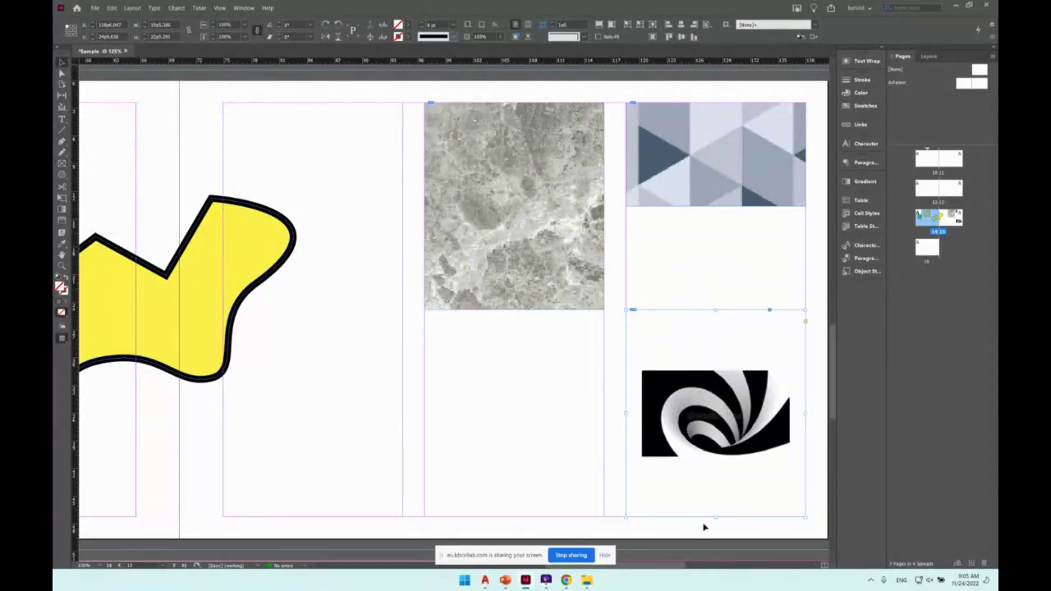
Select all three picture frames, apply Fill Frame Proportionally to them together, and deselect them.
click(537, 157)
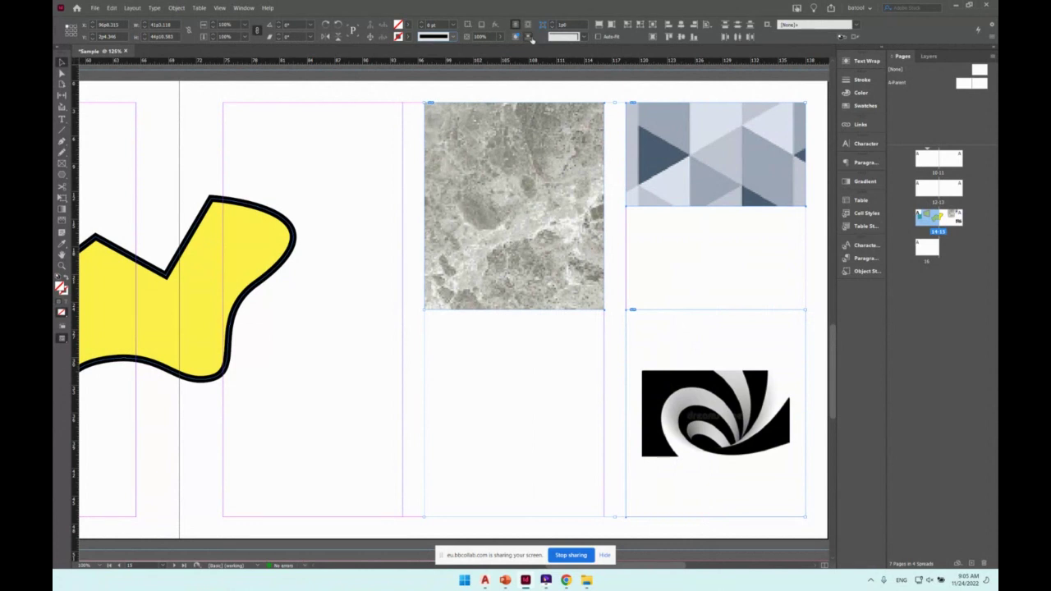
click(602, 25)
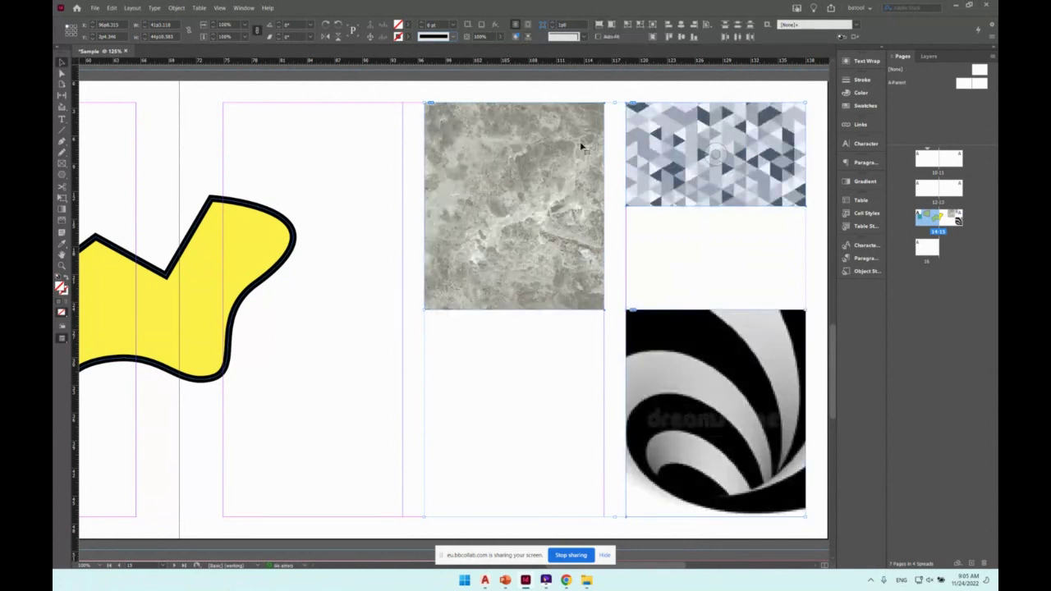
click(521, 359)
Select the marble image inside the middle column's frame and delete only the image, keeping the frame.
click(511, 189)
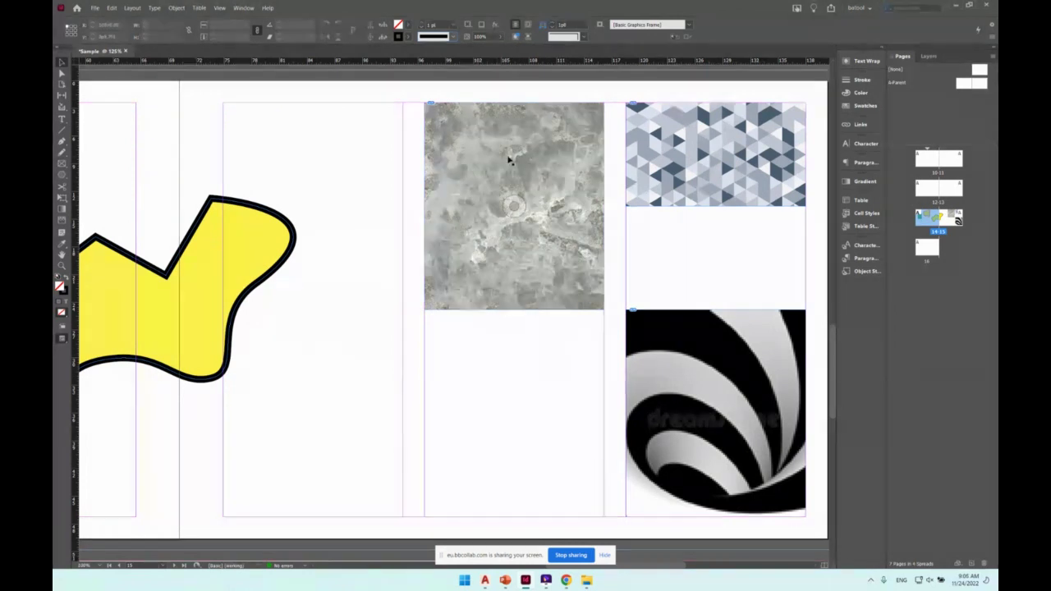
click(510, 160)
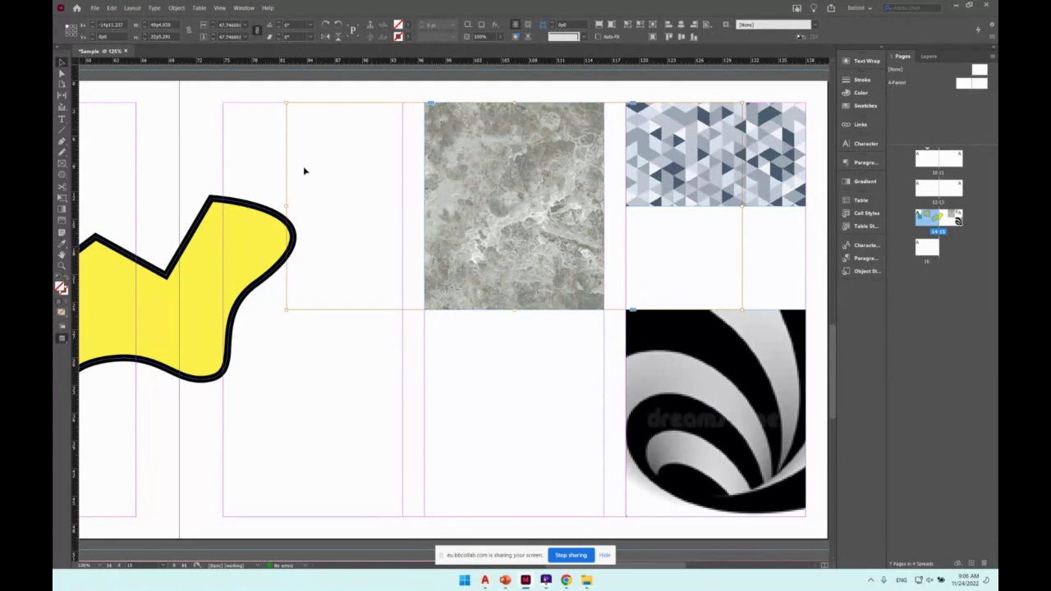
key(Delete)
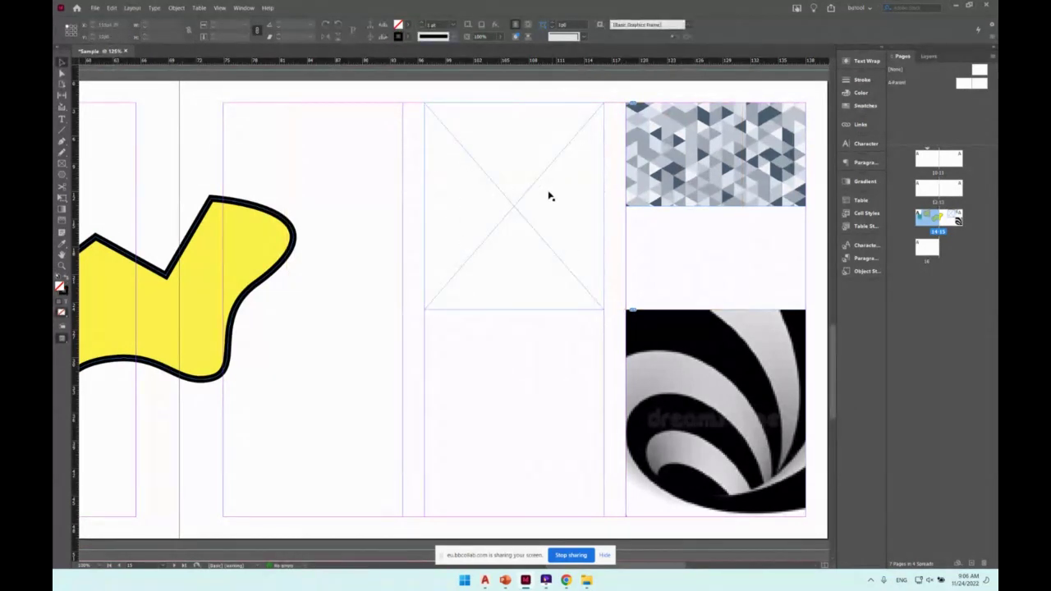
Try placing the depositphotos wooden texture from File Explorer in the empty middle frame, and place the seamless-beige painted wall texture there instead.
key(alt+Tab)
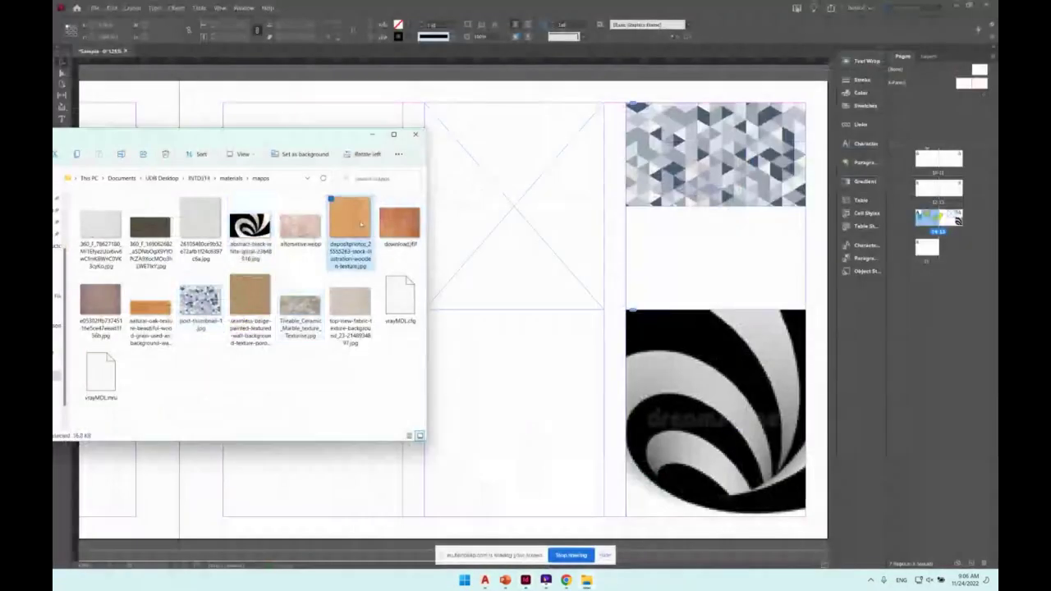
drag(361, 224, 515, 182)
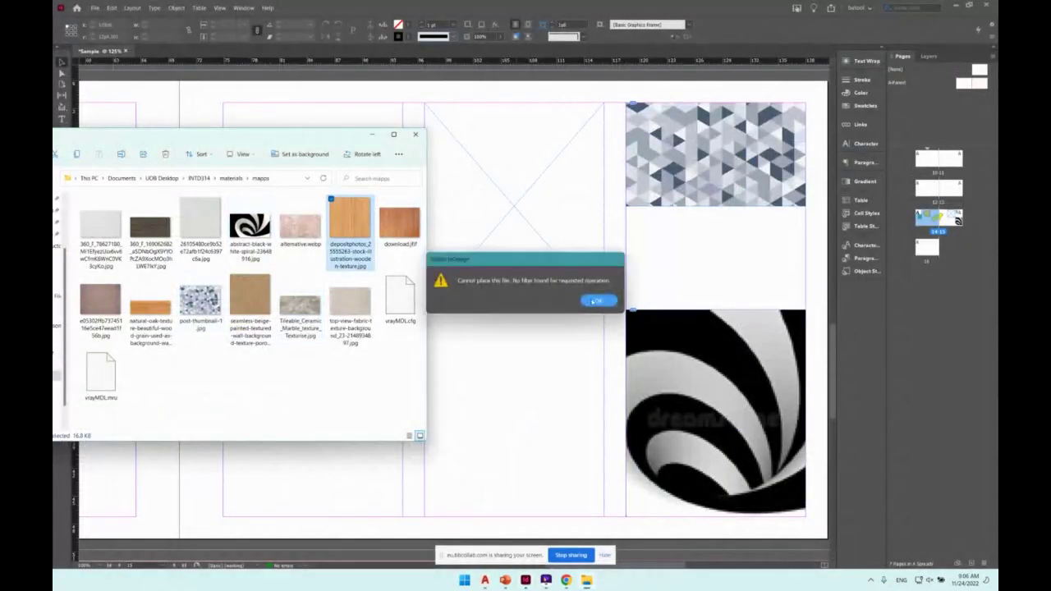
key(Return)
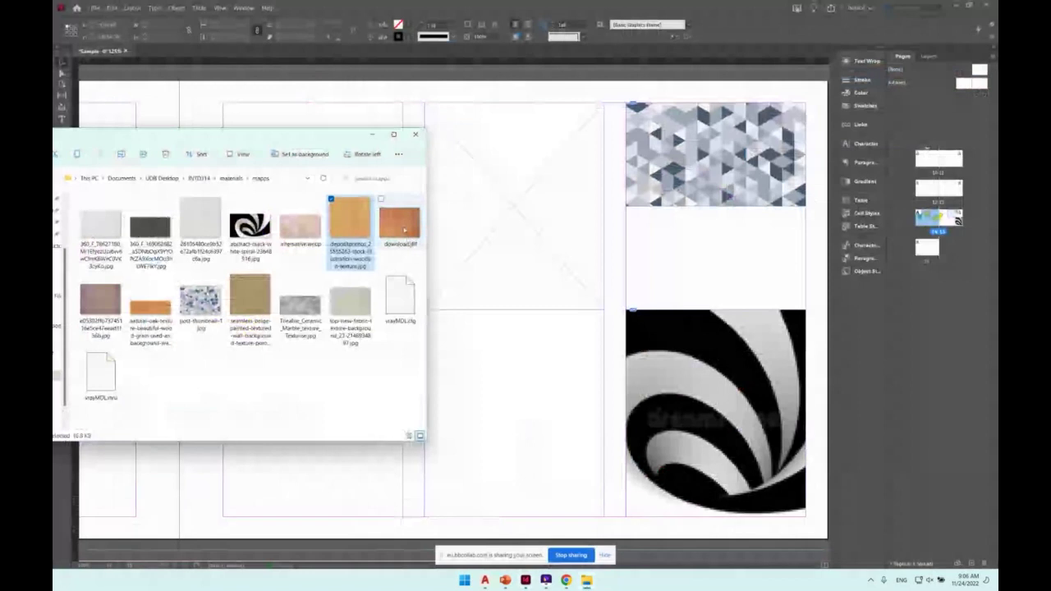
key(Right)
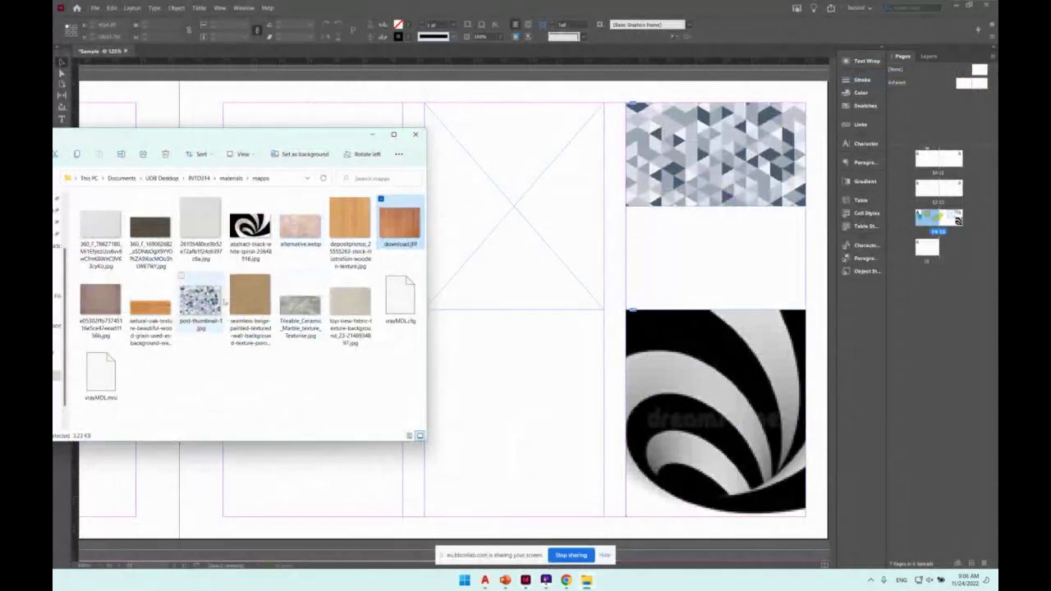
drag(251, 297, 473, 208)
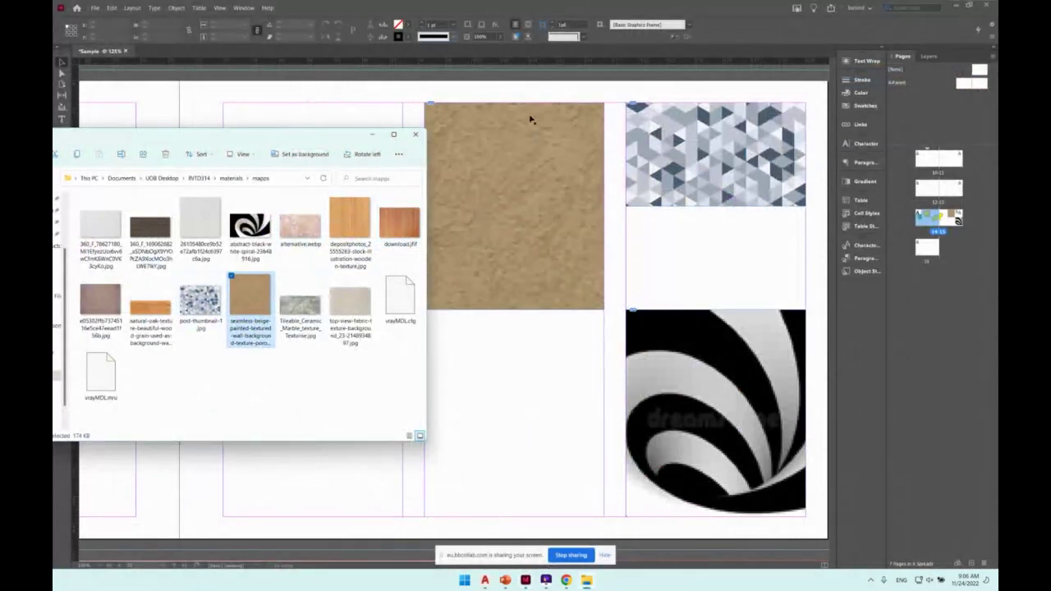
Return to InDesign, select all three picture frames across the middle and outer columns, and delete them.
click(458, 177)
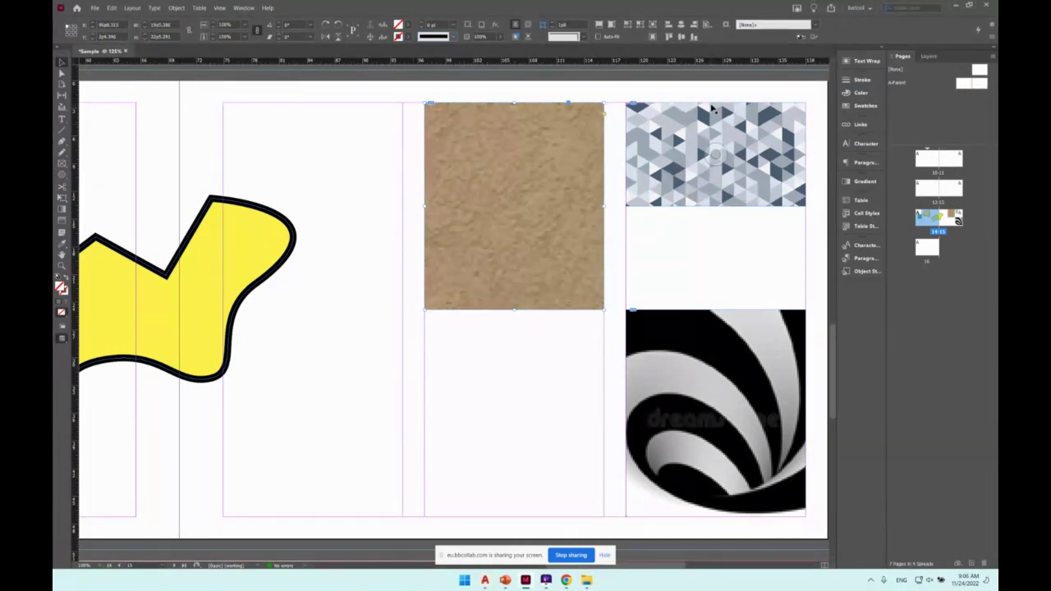
drag(726, 97, 541, 406)
key(Delete)
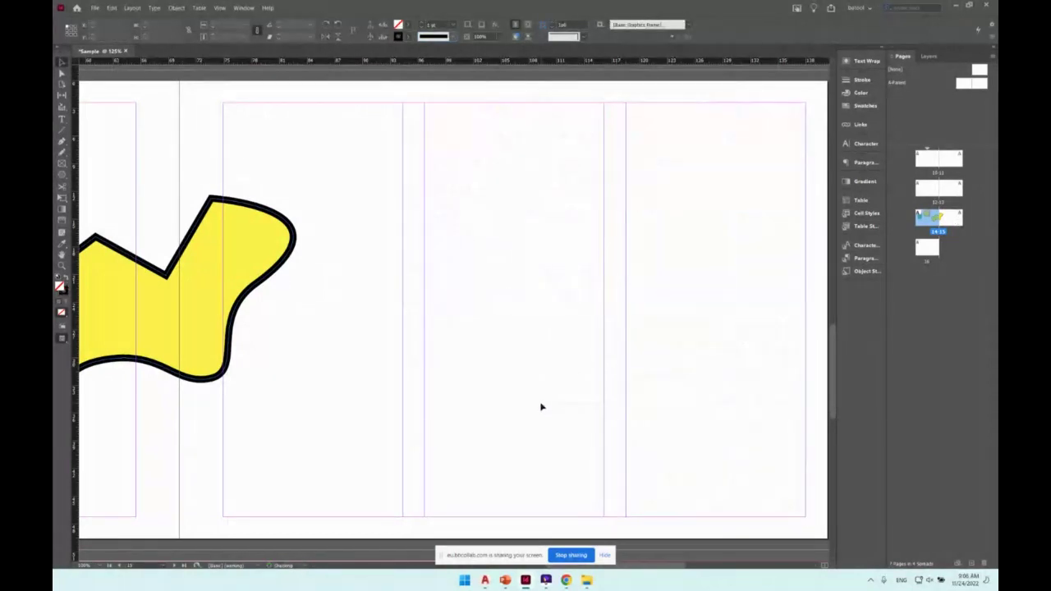
Switch to File Explorer and try to load the seamless-beige, Tileable Ceramic Marble and alternative.webp images together into InDesign.
key(alt+Tab)
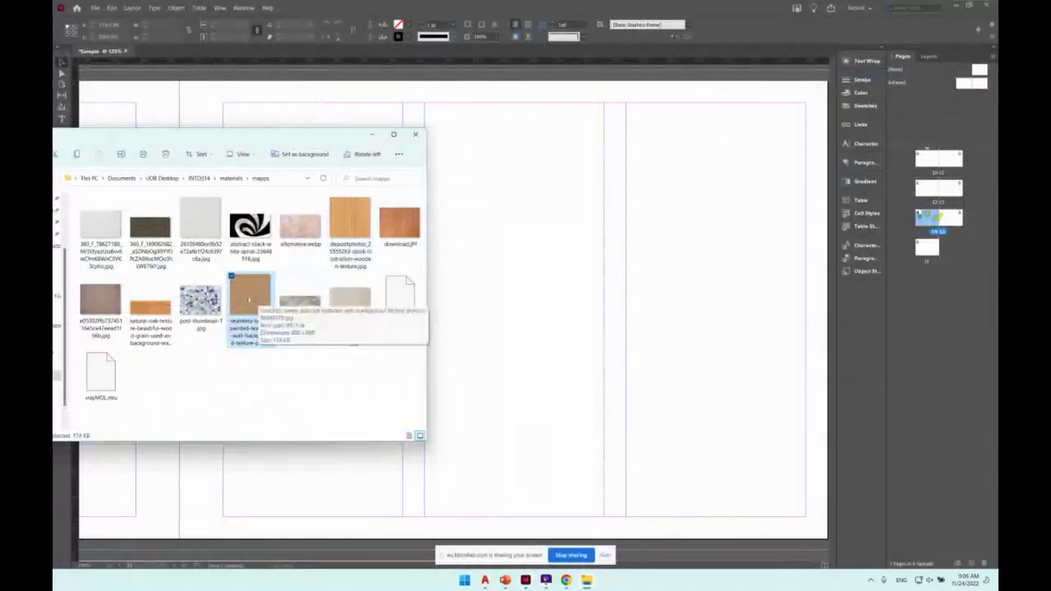
ctrl+click(300, 306)
ctrl+click(302, 222)
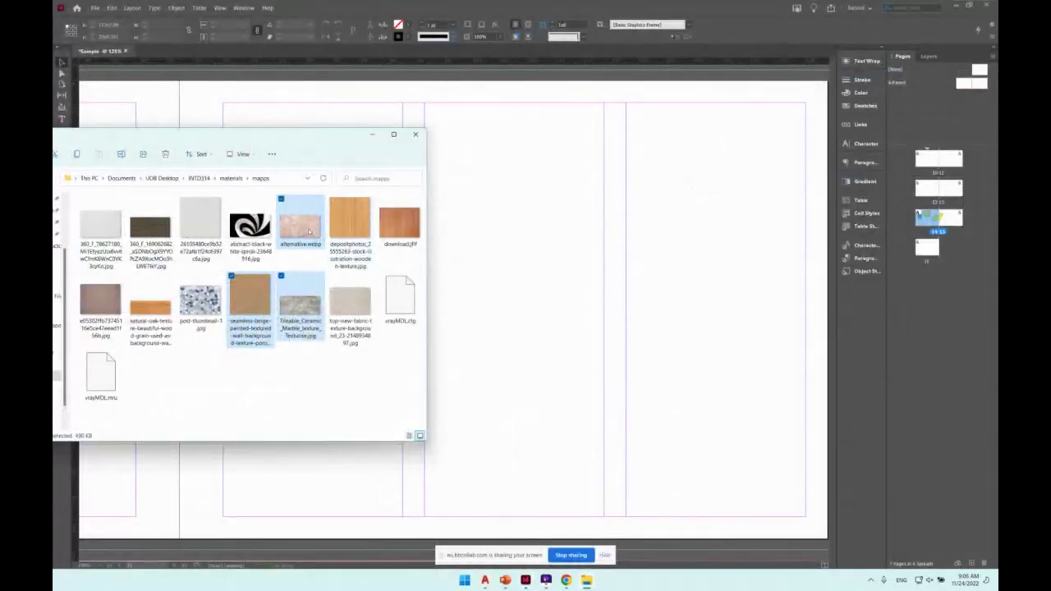
drag(303, 222, 547, 197)
click(597, 302)
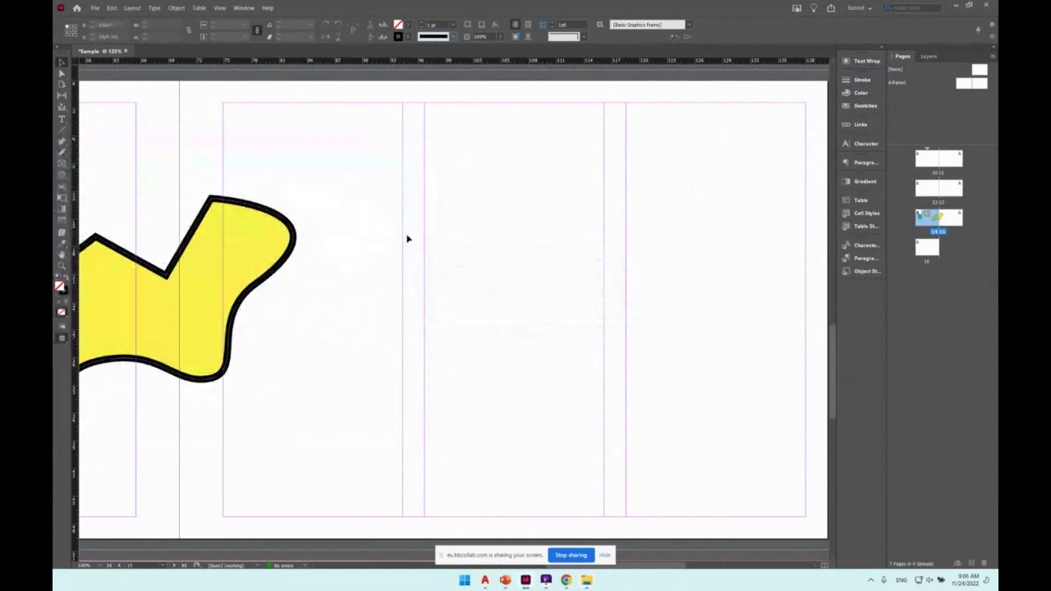
In File Explorer, remove alternative.webp from the multiple selection and add the top-view-fabric texture image.
key(alt+Tab)
ctrl+click(300, 222)
ctrl+click(349, 308)
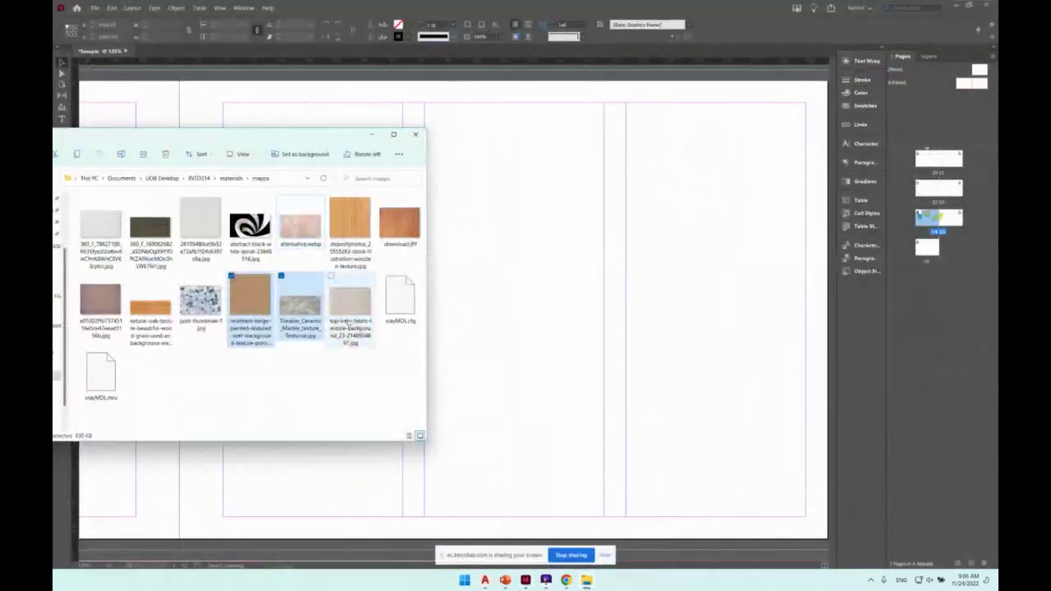
Place the beige, marble and fabric images freely on the frameless page at drawn sizes across the columns, and remove all three.
drag(334, 308, 681, 336)
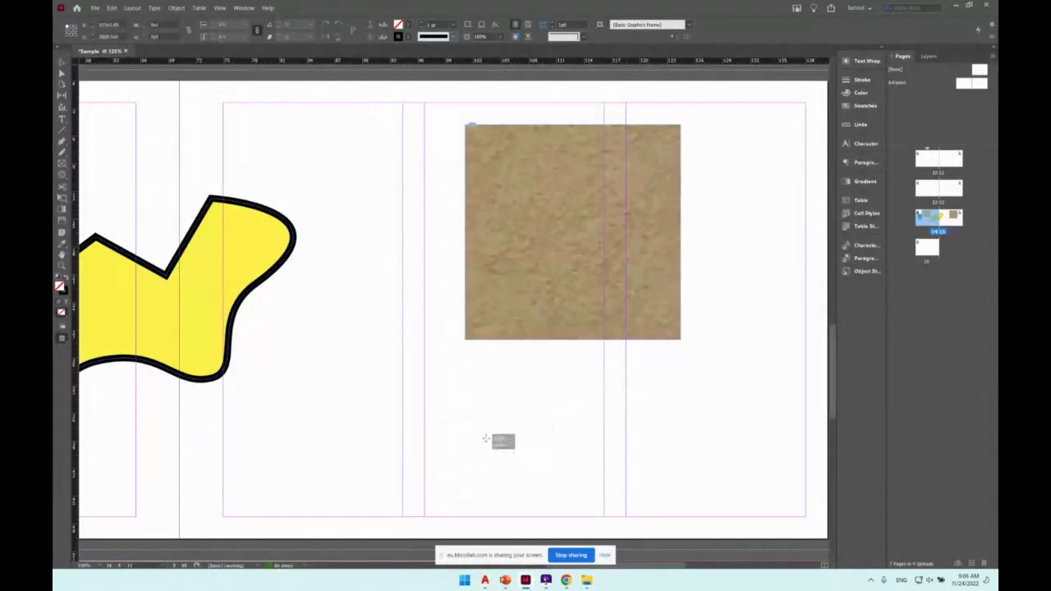
drag(485, 437, 782, 305)
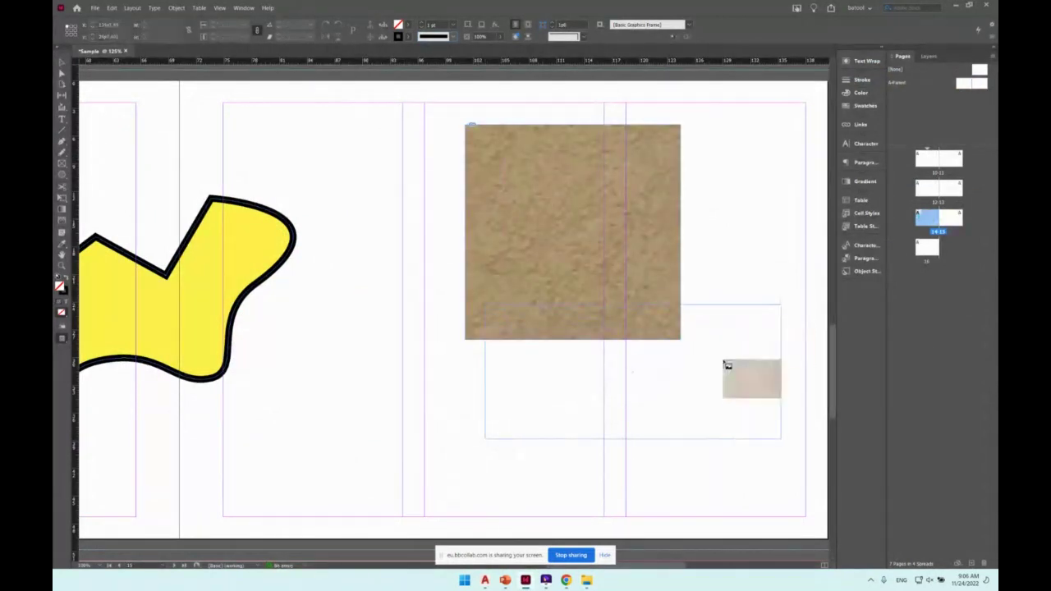
key(Escape)
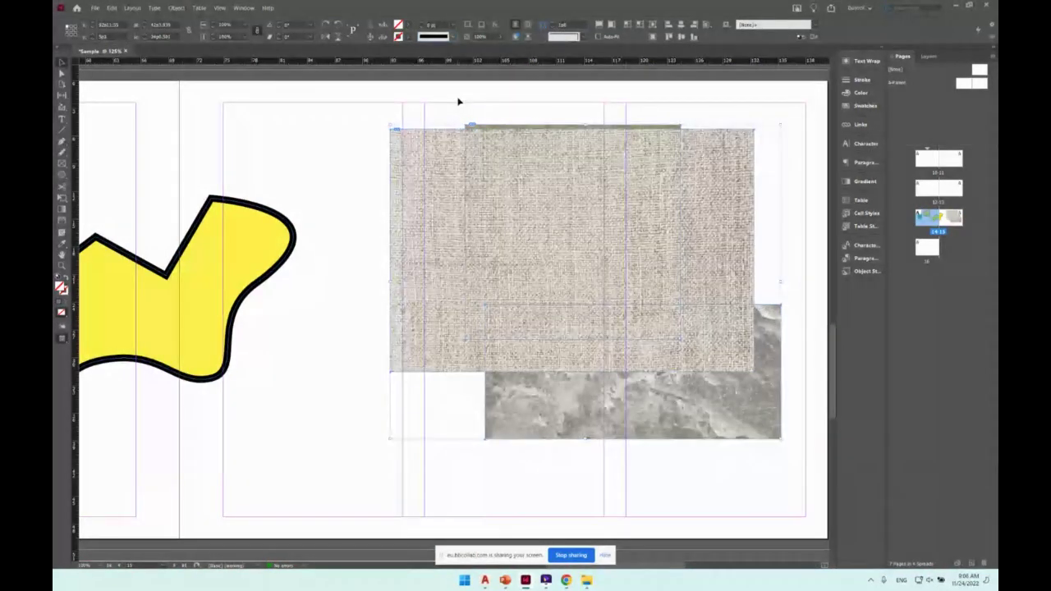
key(ctrl+z)
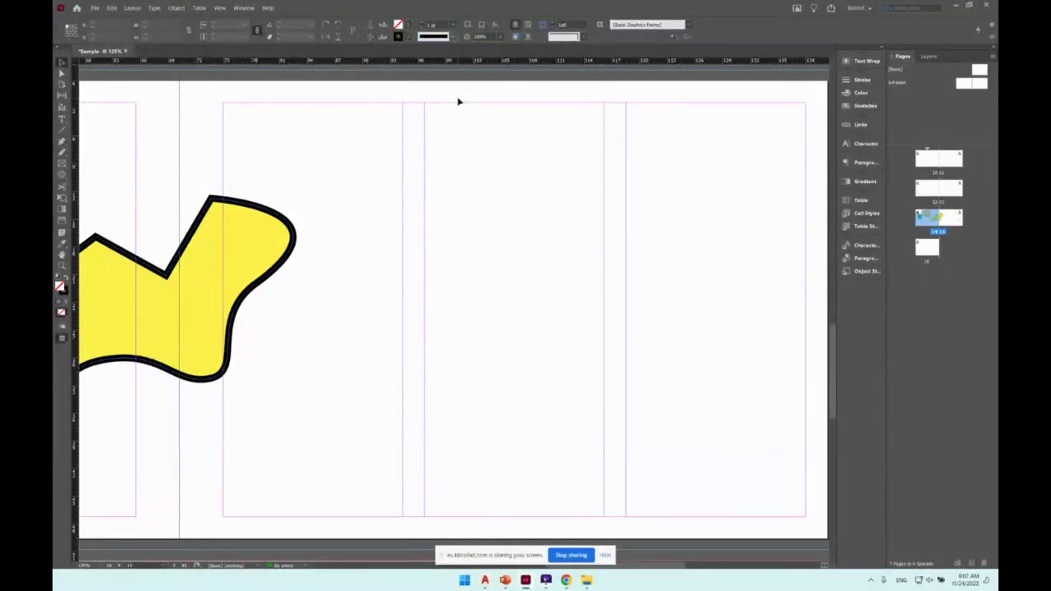
Load the selected beige, marble and fabric images from File Explorer and place them as one row of three frames, one per column.
key(super+Tab)
click(439, 115)
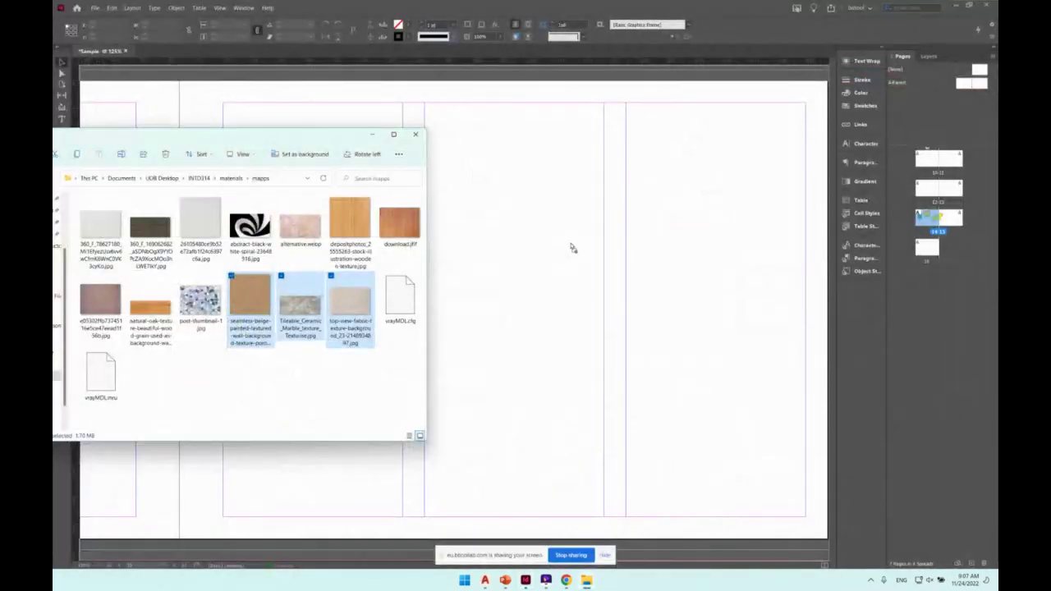
drag(573, 248, 574, 249)
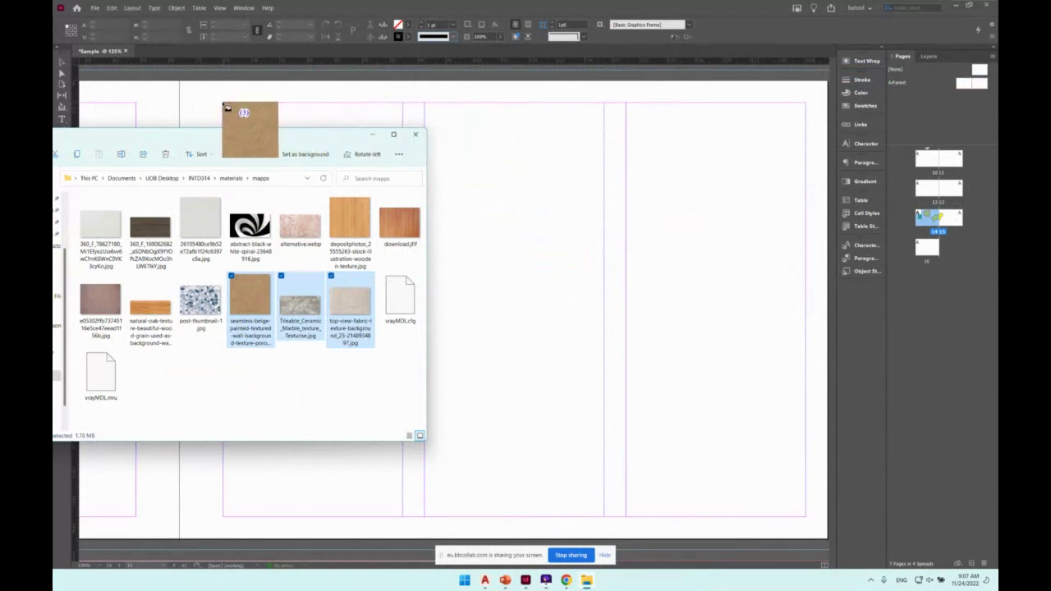
click(227, 107)
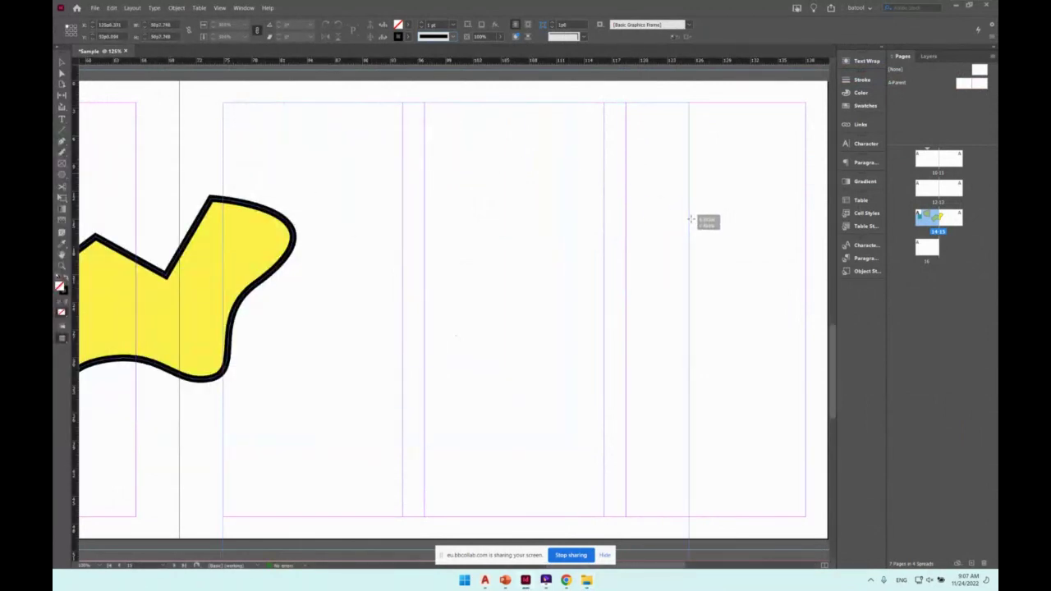
drag(691, 219, 806, 319)
key(Right)
key(Right)
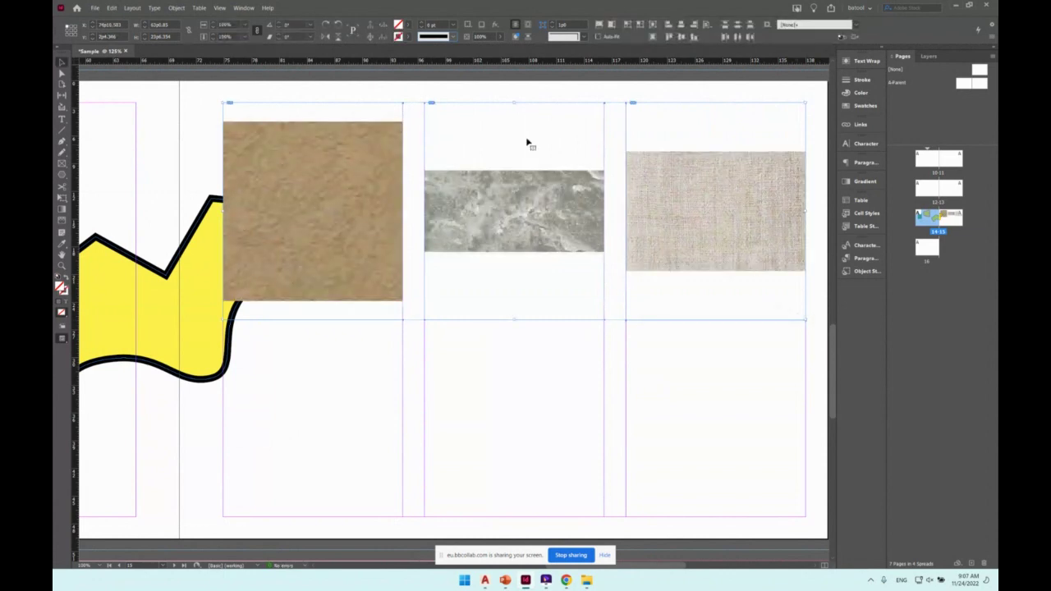
Fill the three frames proportionally with their images, and undo both the fitting and the row's placement.
click(600, 26)
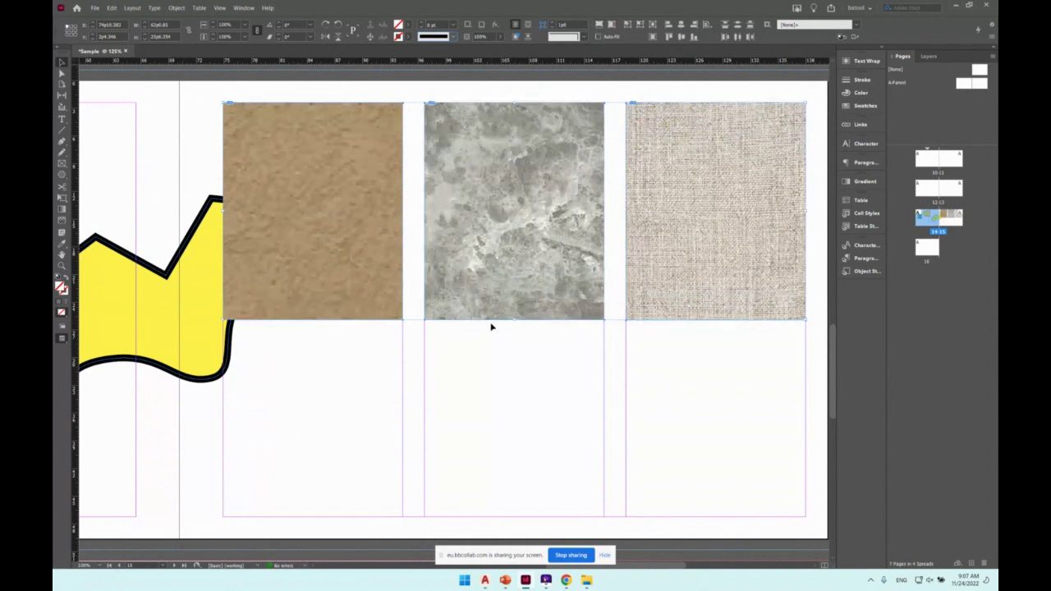
key(ctrl+alt+shift+e)
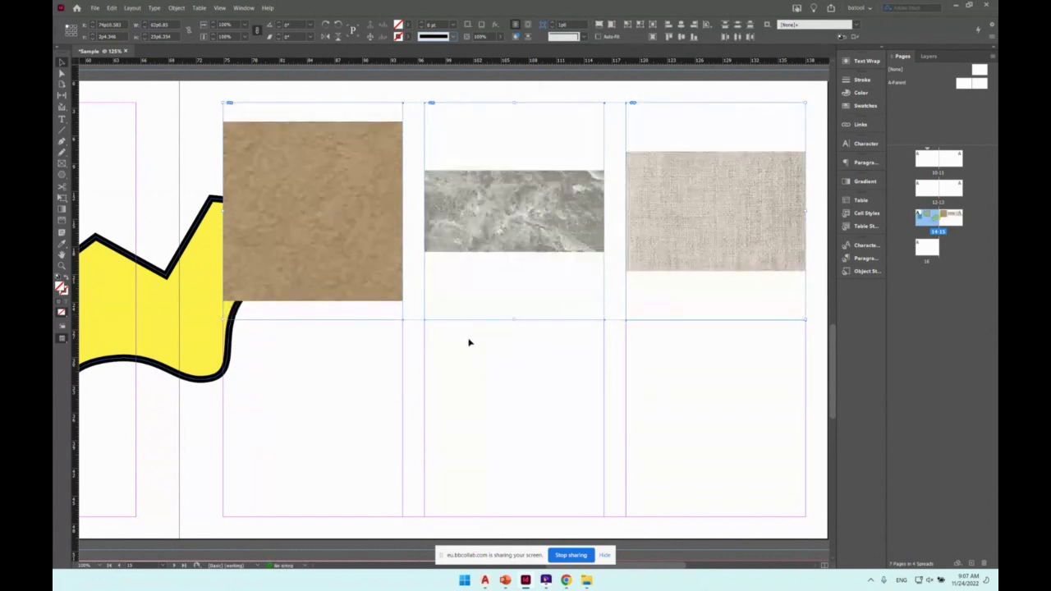
key(ctrl+z)
In File Explorer, add the dark wood, black-and-white spiral and brown plaster images to the selection, and load all six into InDesign.
key(alt+Tab)
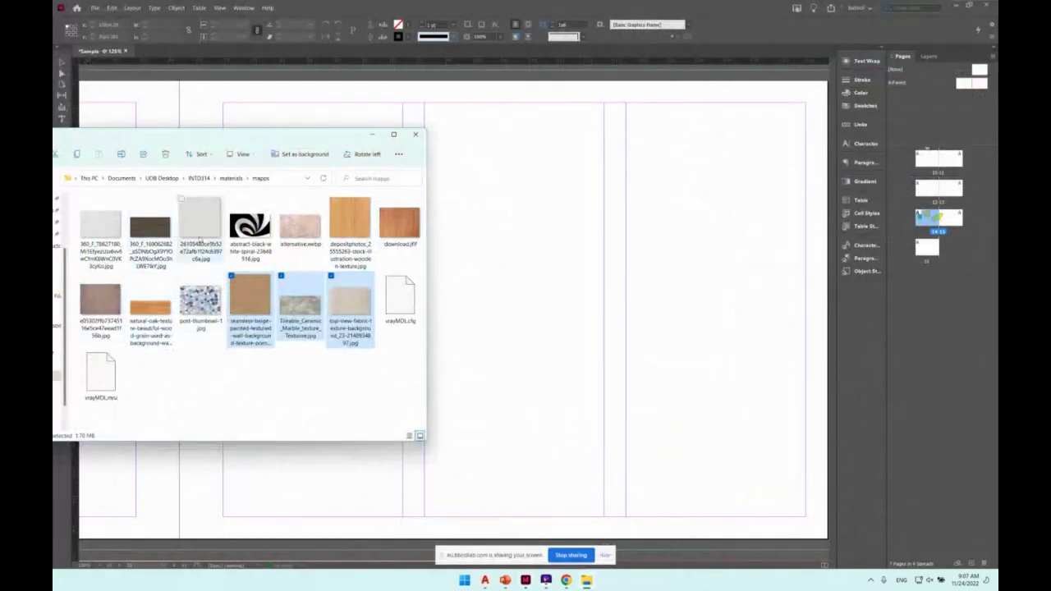
ctrl+click(250, 226)
ctrl+click(151, 230)
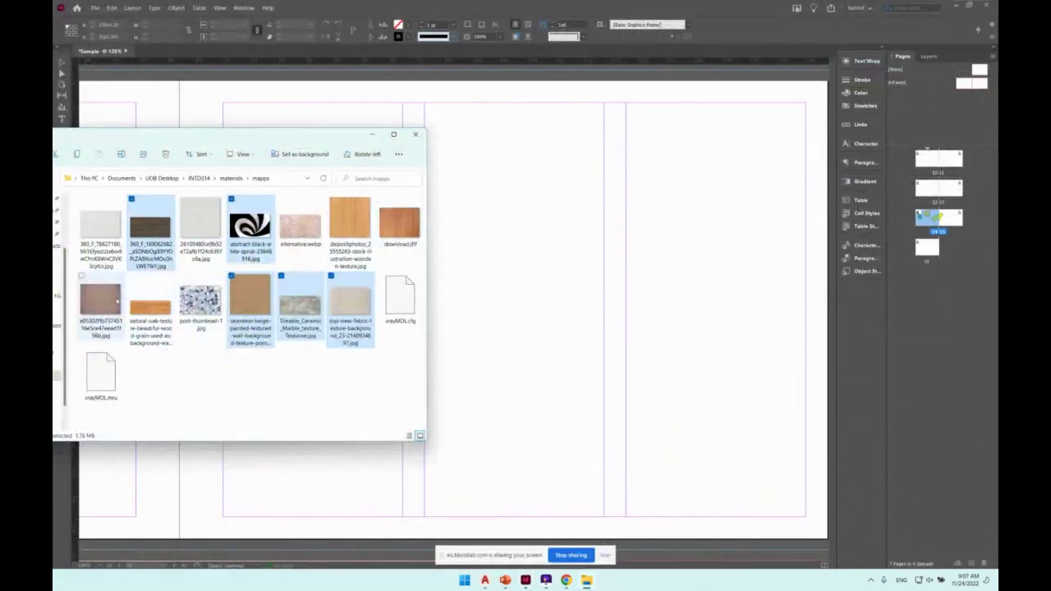
ctrl+click(115, 300)
drag(156, 243, 555, 259)
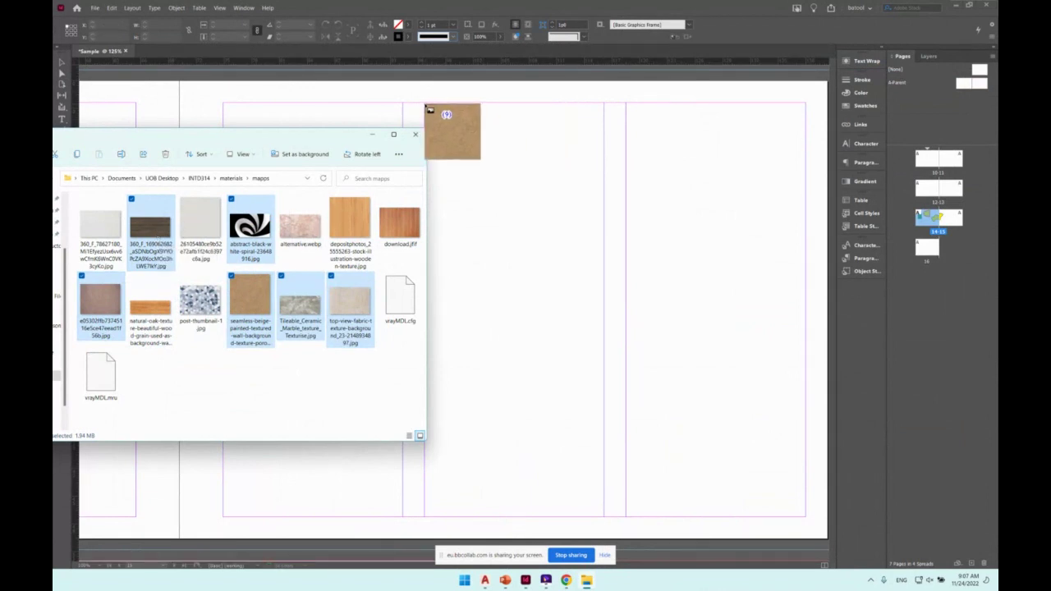
Place the loaded images as an evenly spaced grid of two columns and three rows filling the page's middle and outer columns.
drag(427, 104, 588, 265)
drag(551, 216, 780, 261)
key(Right)
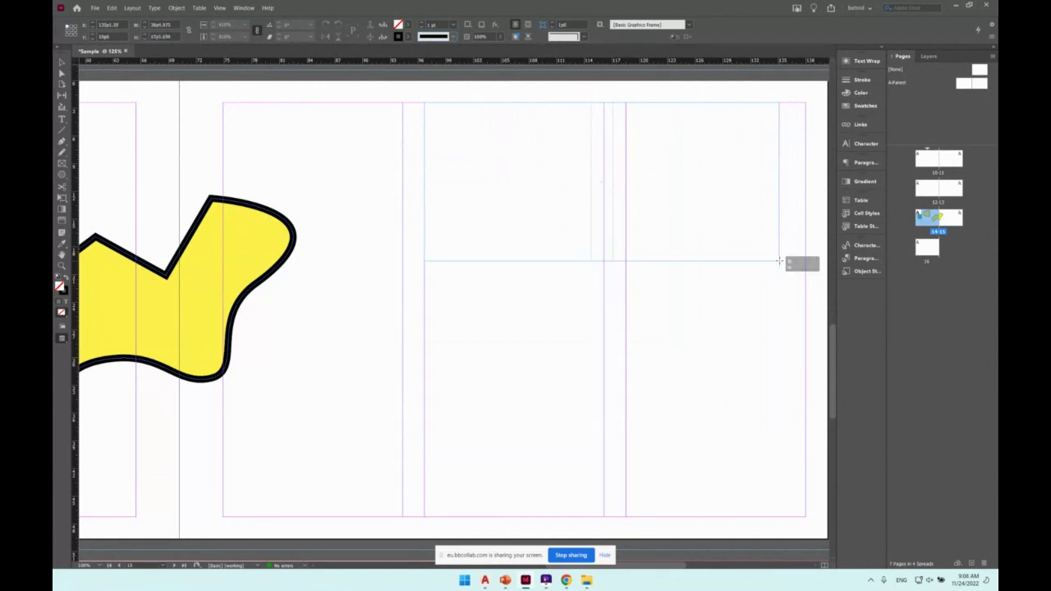
drag(779, 261, 598, 187)
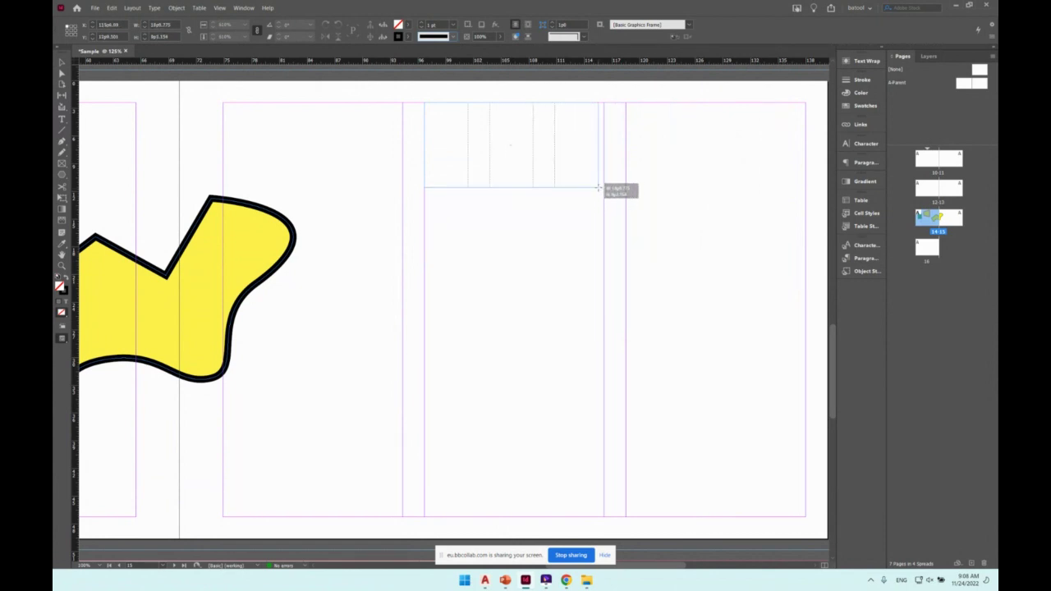
key(Right)
drag(599, 187, 808, 521)
key(Left)
key(Left)
key(Left)
key(Right)
key(Right)
key(Right)
key(Right)
key(Right)
key(Left)
key(Left)
key(Left)
key(Left)
key(Up)
key(Down)
key(Up)
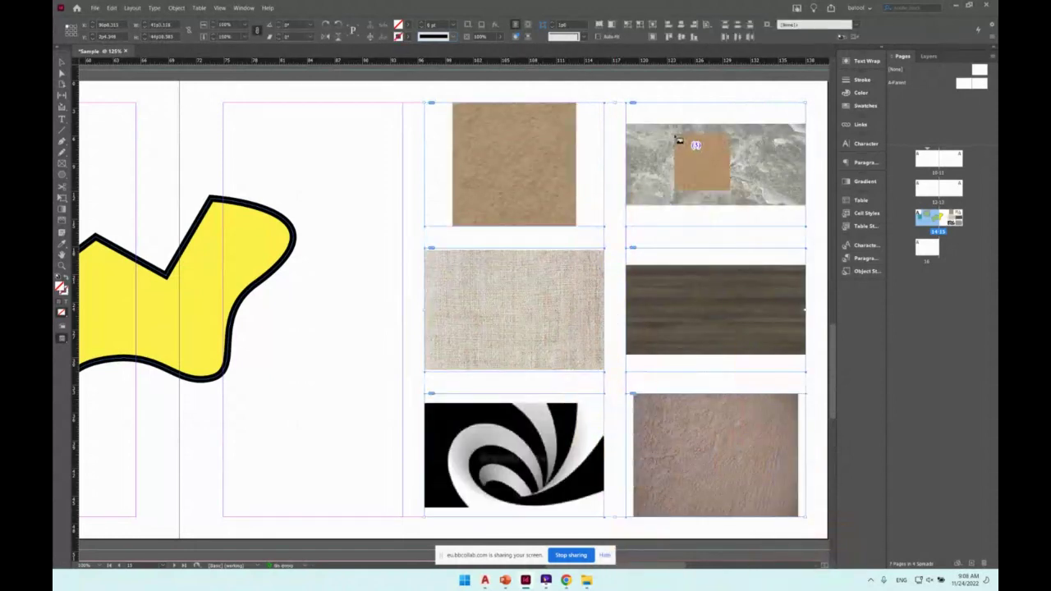
Discard the images still loaded for placing, fill all six grid frames proportionally with their images, and clear the selection.
click(693, 161)
drag(563, 205, 591, 164)
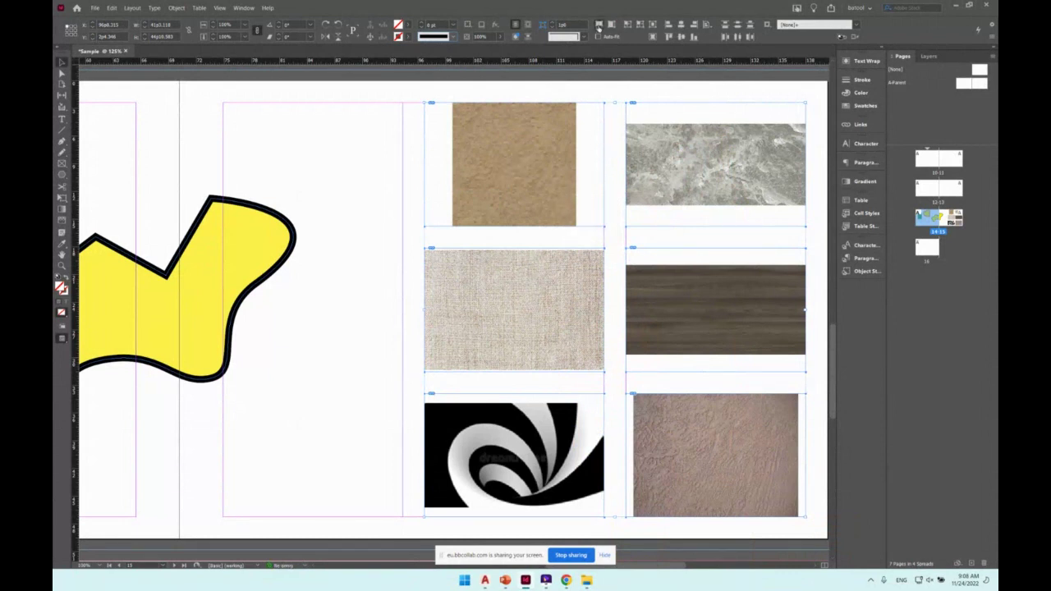
click(599, 26)
click(372, 285)
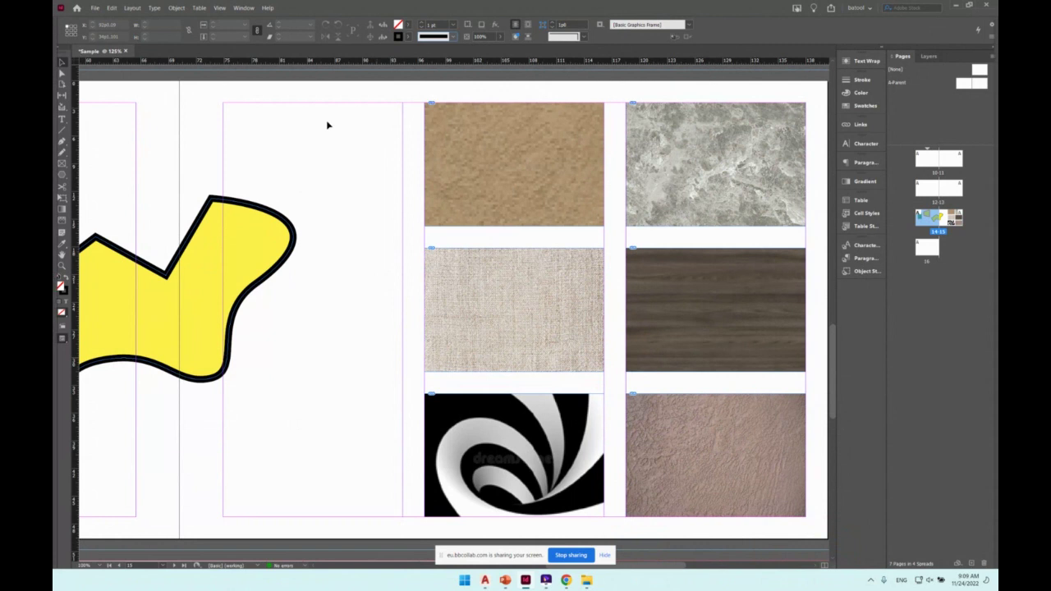
key(Tab)
key(super+Tab)
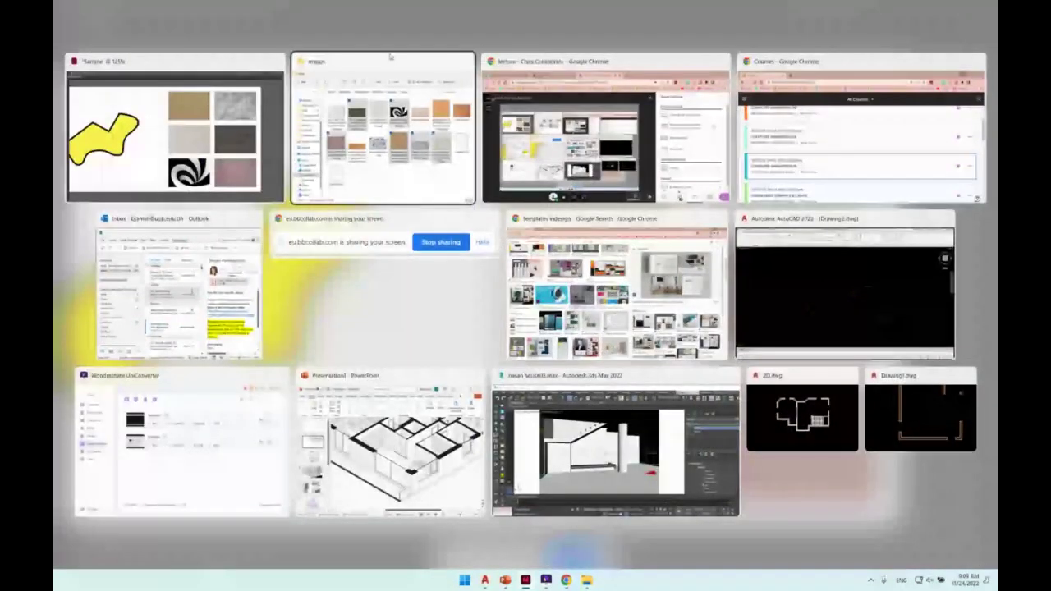
click(202, 127)
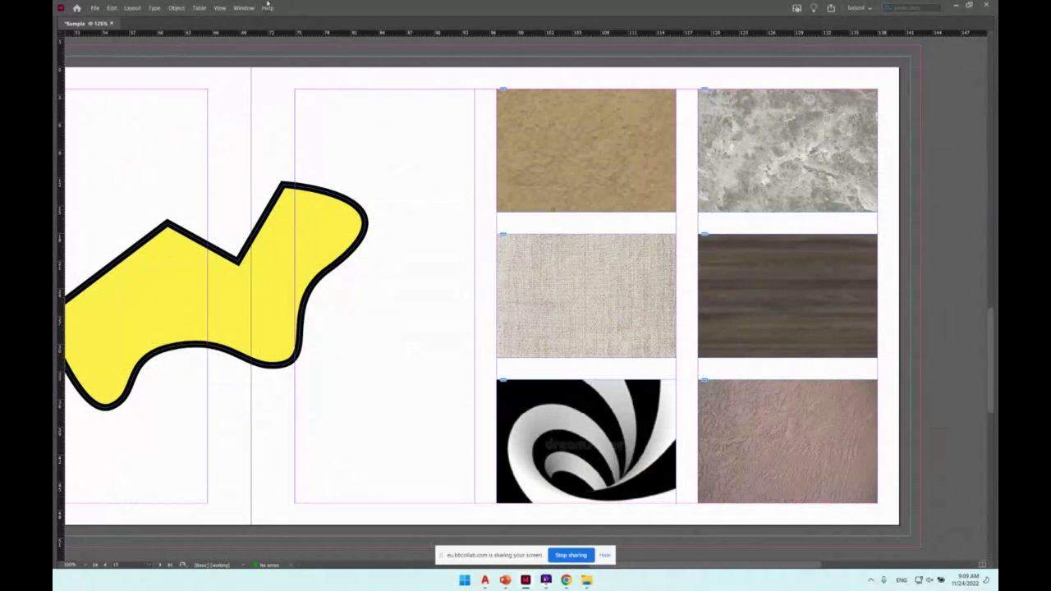
click(220, 8)
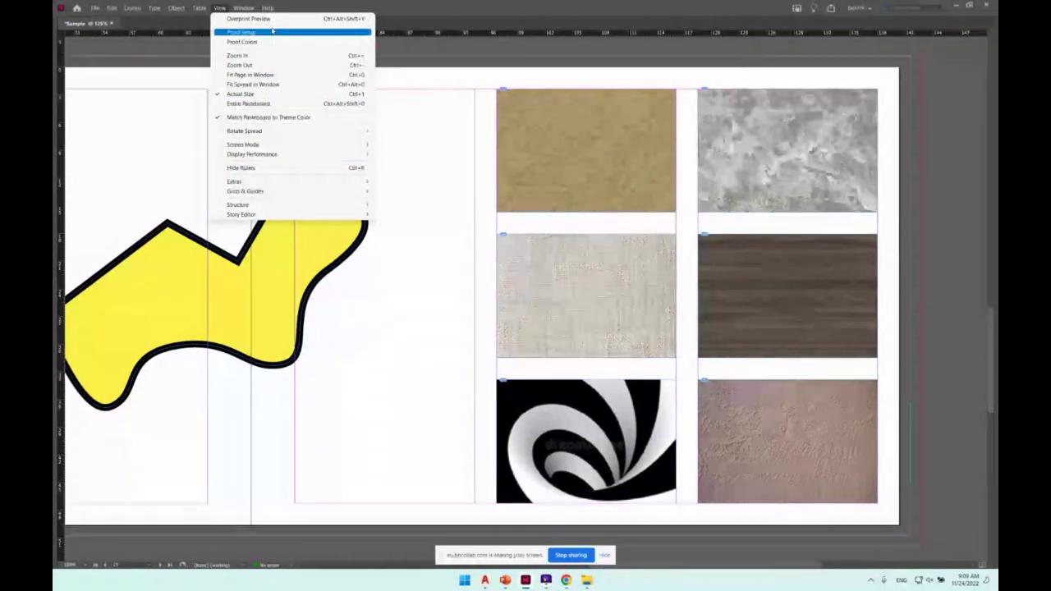
mouse_move(272, 32)
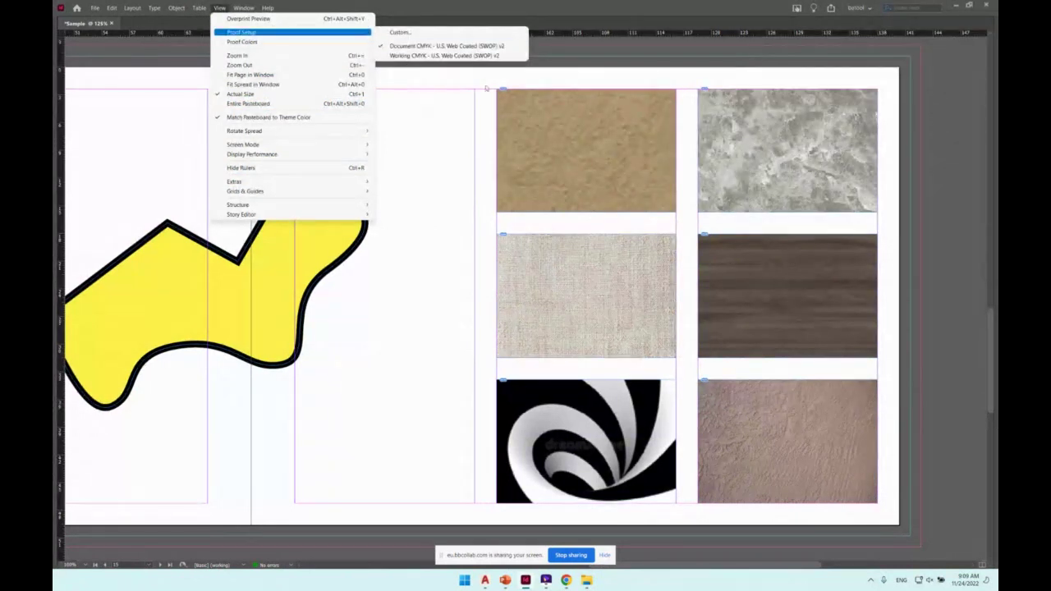
click(667, 129)
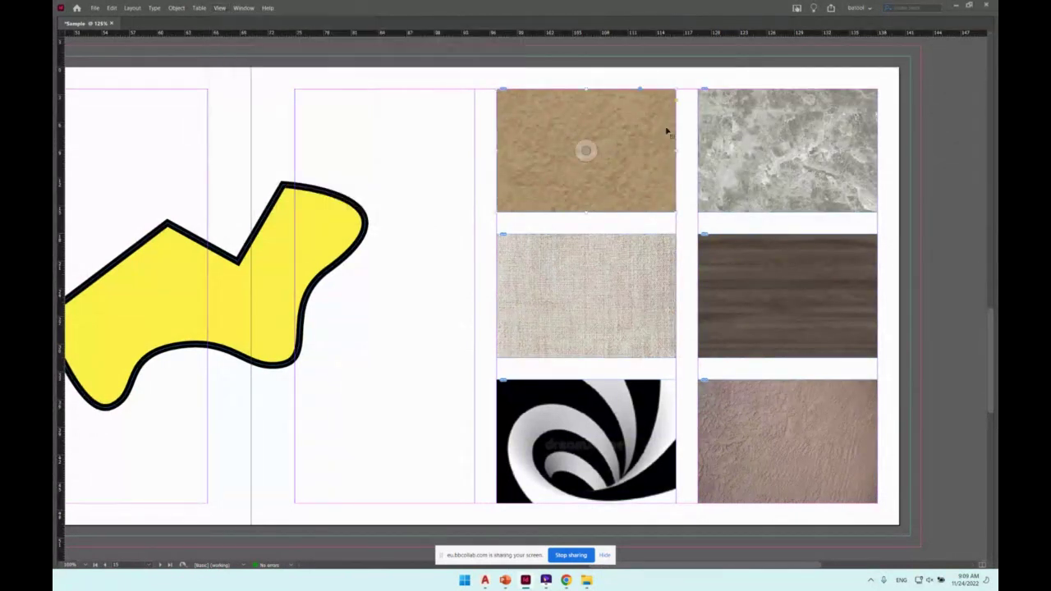
Restore the hidden tools and panels by switching to another workspace and back to the custom one.
click(857, 7)
click(858, 6)
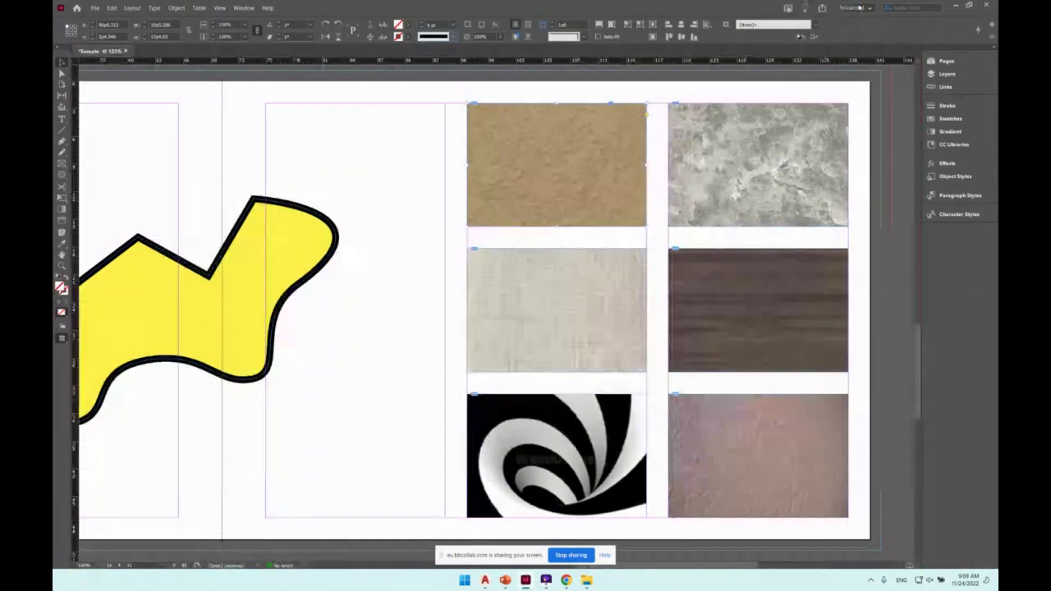
click(857, 7)
click(856, 20)
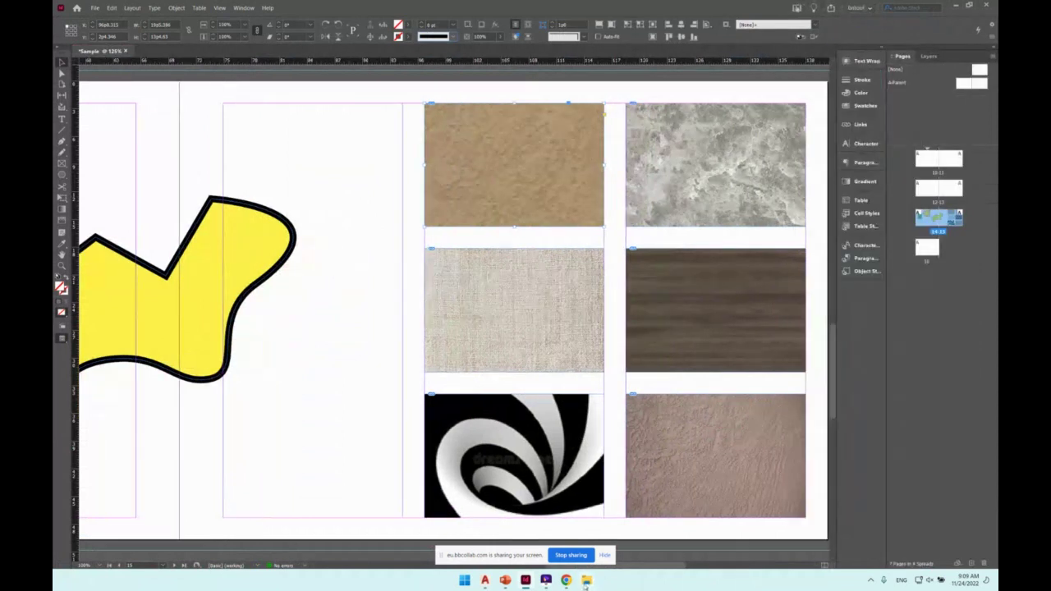
Switch to Acrobat to view the Week 10 & 11 - InDesign.pdf lecture file, and return to InDesign.
click(587, 580)
click(415, 144)
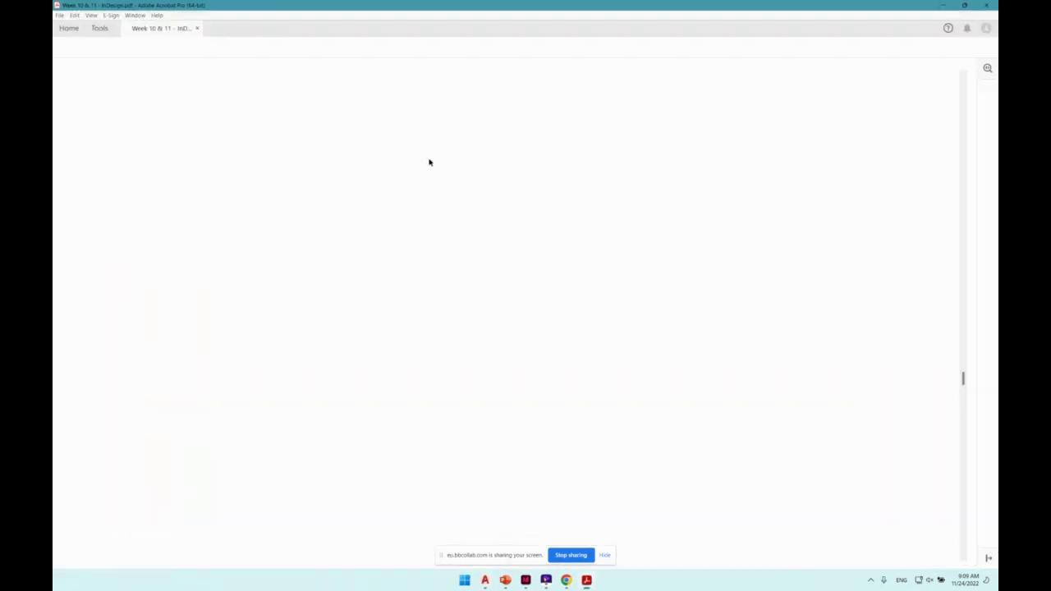
double_click(441, 6)
click(664, 5)
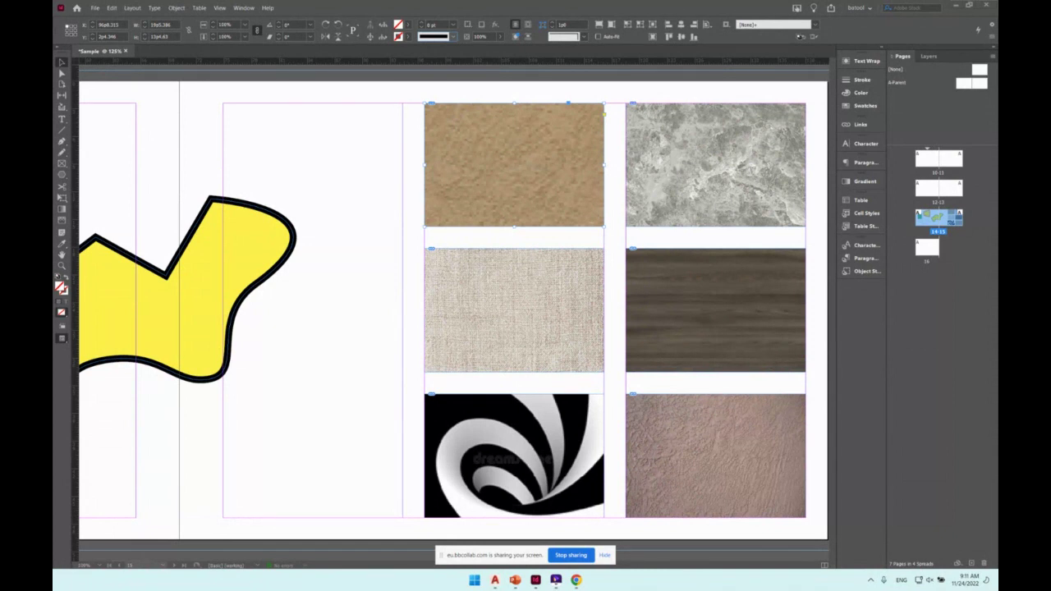
click(468, 406)
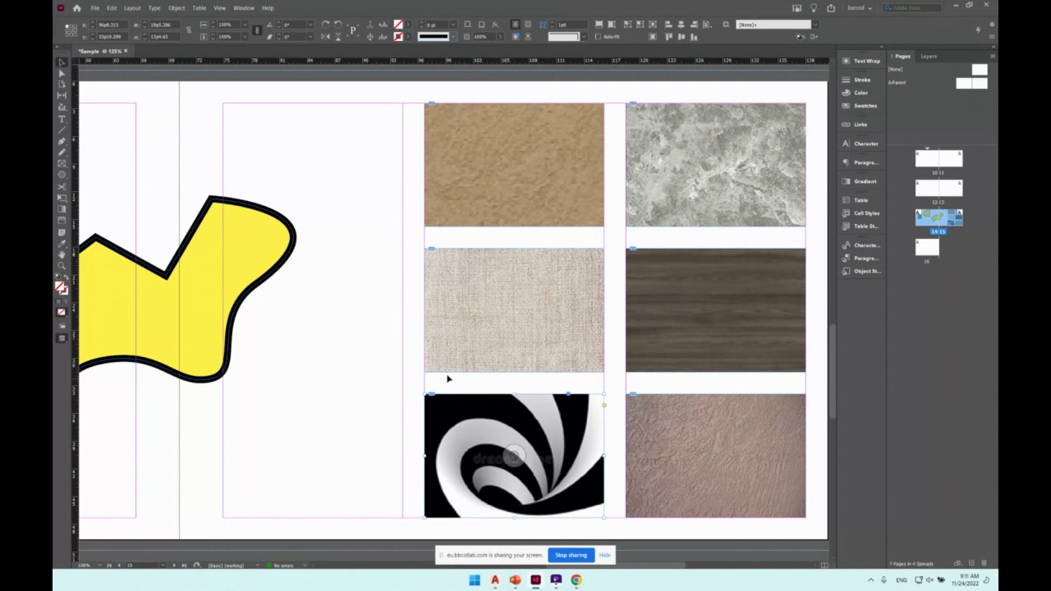
click(375, 359)
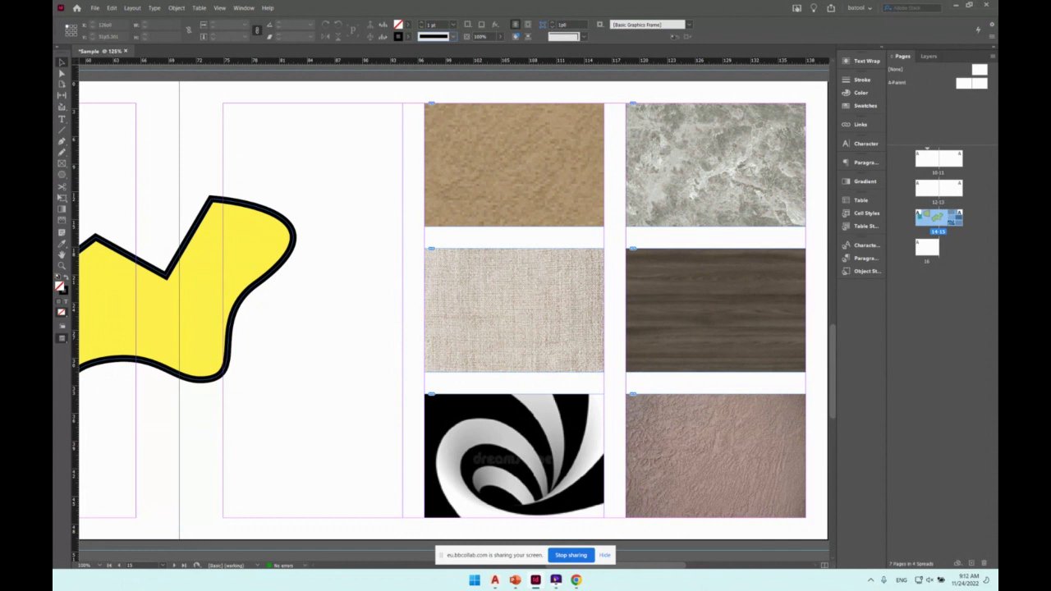
click(556, 165)
click(667, 156)
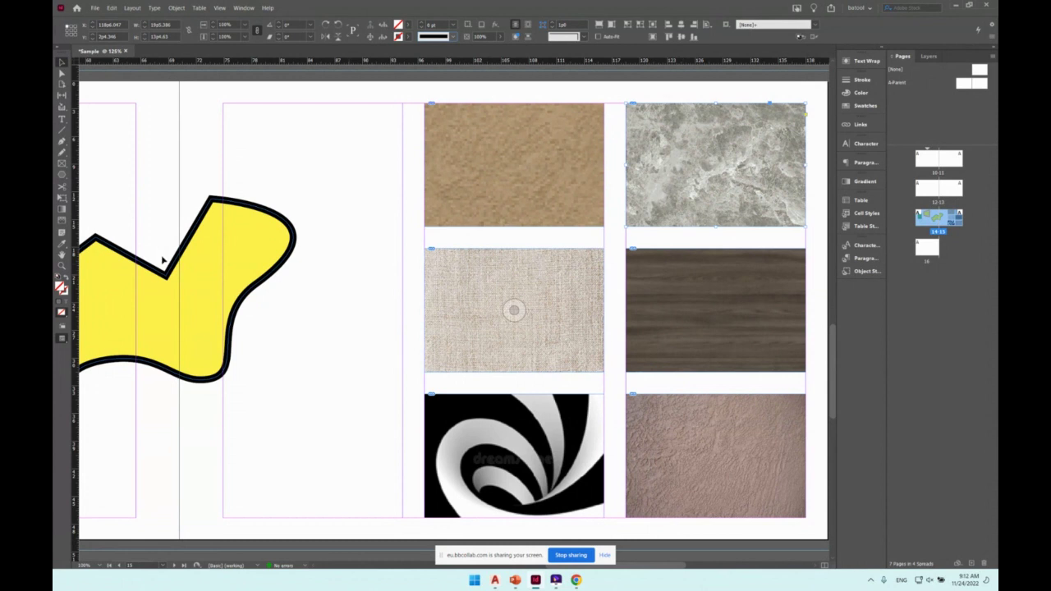
Move the yellow shape toward the facing page and draw a rectangular picture frame about 19p5 wide and 30p tall in the empty inner column.
drag(206, 217, 93, 229)
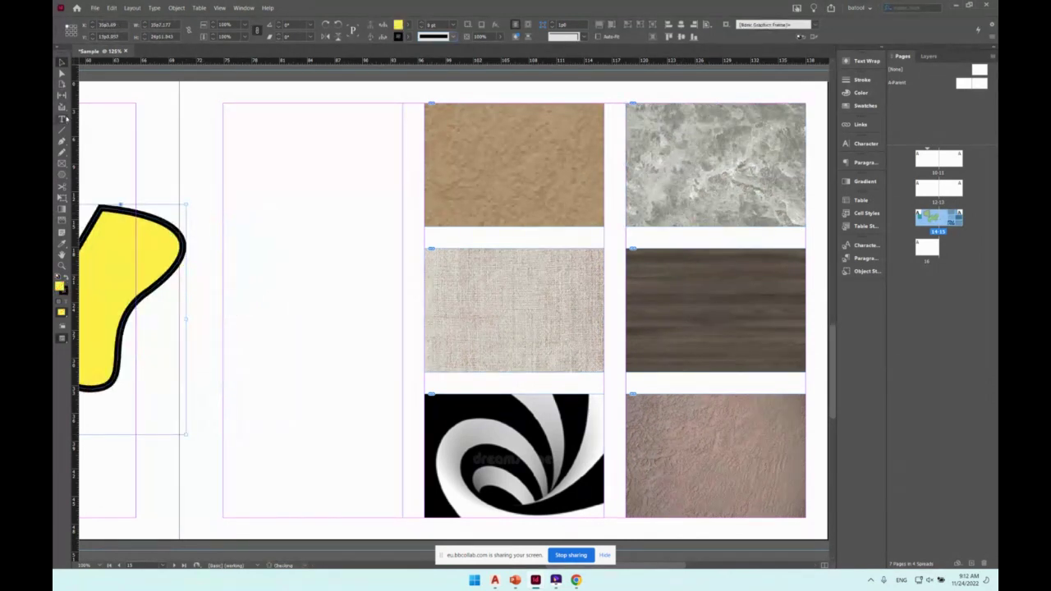
click(62, 164)
drag(224, 105, 403, 382)
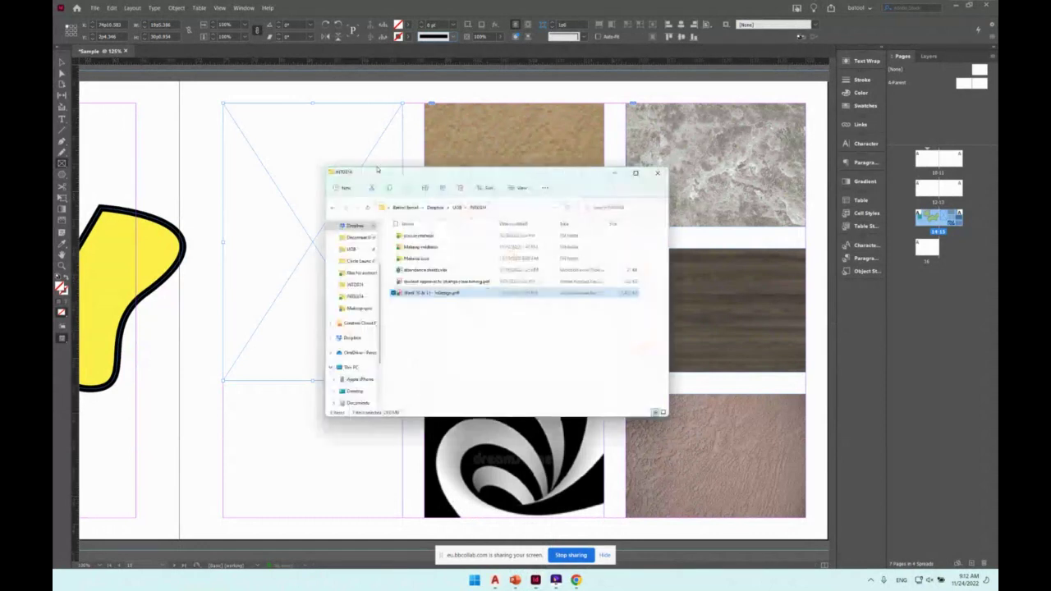
Switch to File Explorer, go to the Desktop folder and place saple.psd into the new picture frame in InDesign.
click(349, 222)
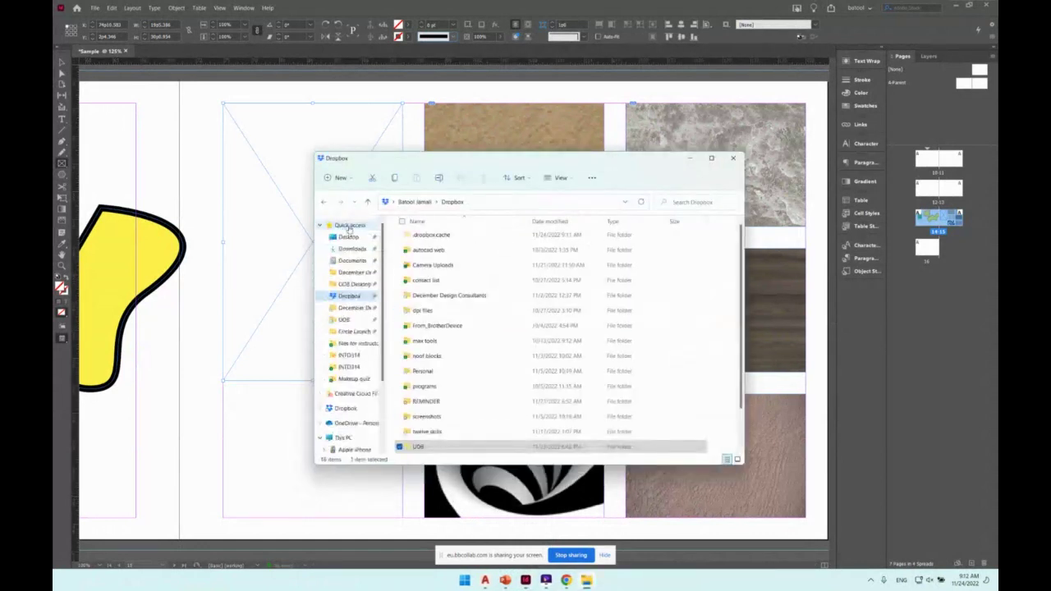
scroll(351, 234, up, 1)
click(350, 237)
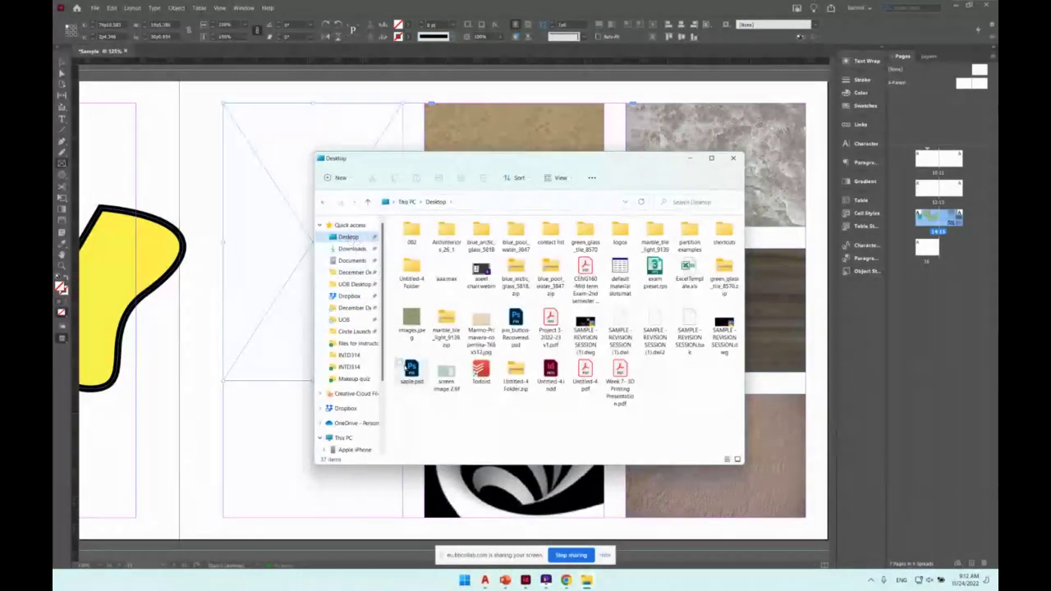
click(411, 371)
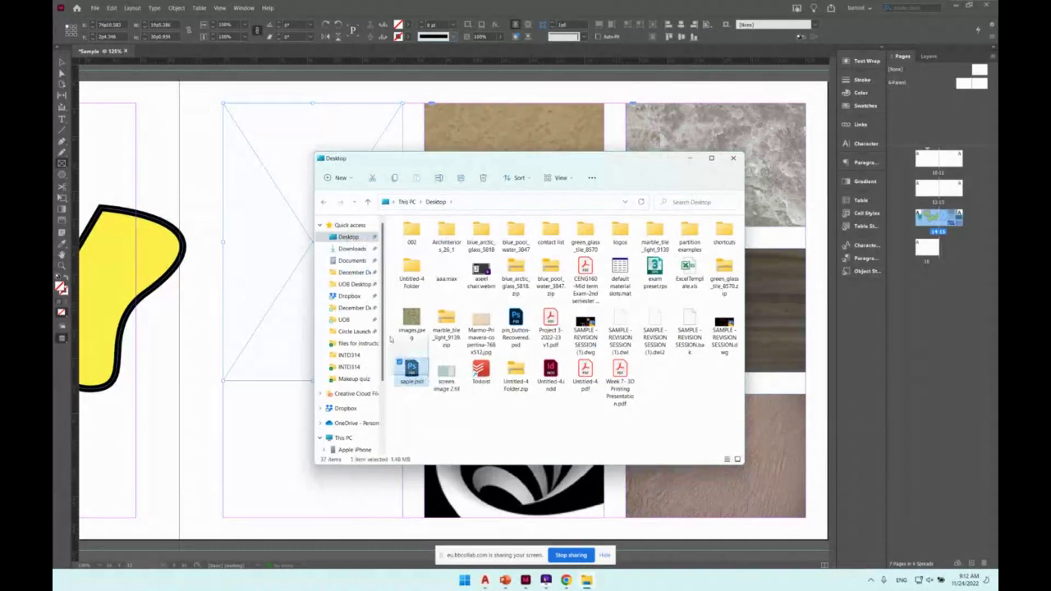
drag(276, 232, 271, 218)
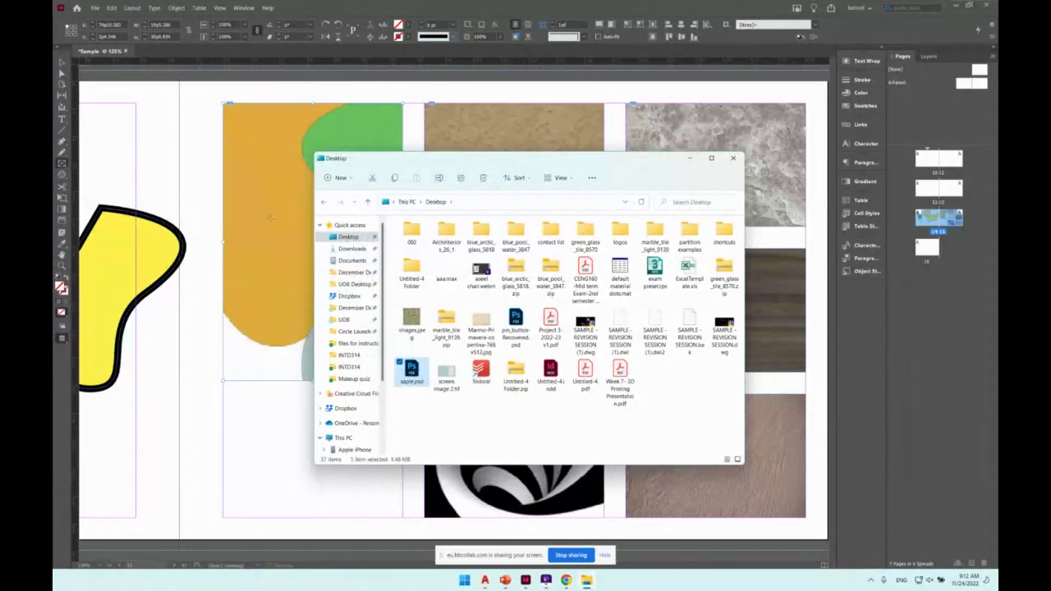
Return to InDesign, select the frame holding the coloured ellipses and fill it proportionally with its artwork.
click(250, 167)
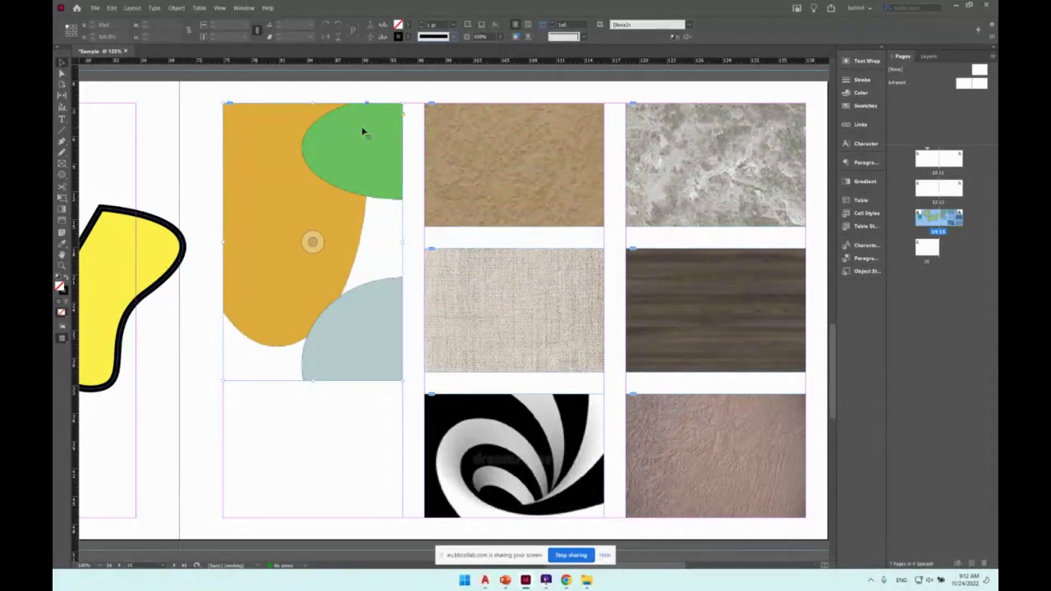
click(61, 73)
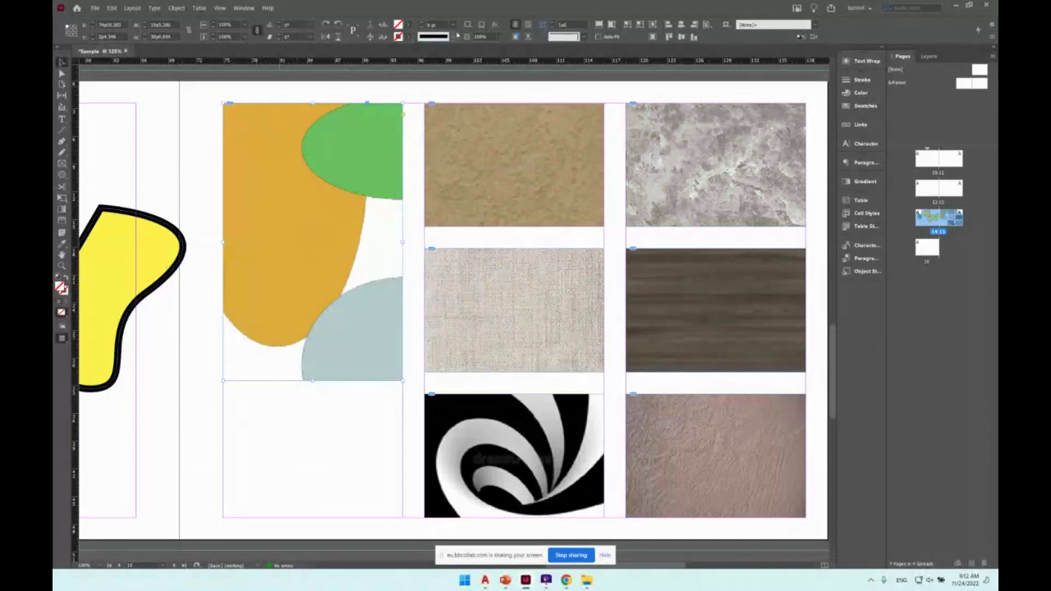
click(601, 26)
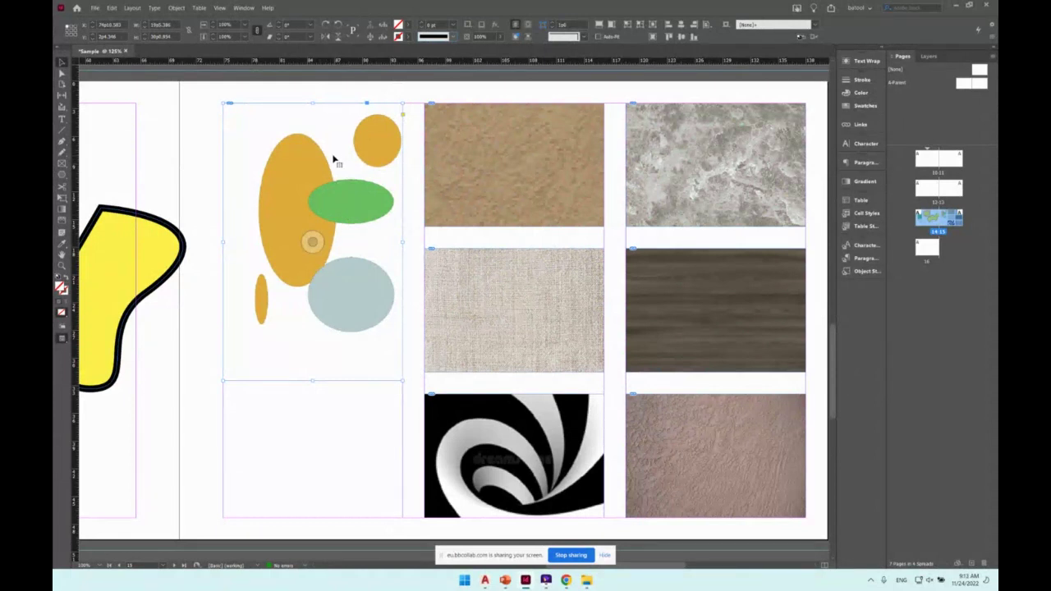
Open the original image of the beige wall texture from its frame to inspect it, and close the viewer.
click(486, 143)
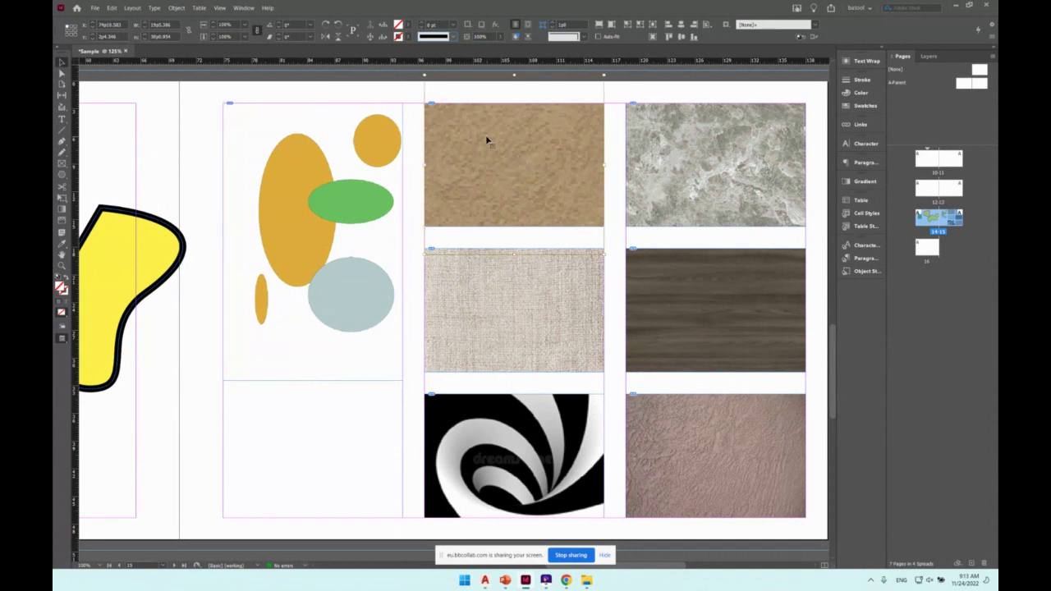
click(492, 142)
alt+double_click(491, 143)
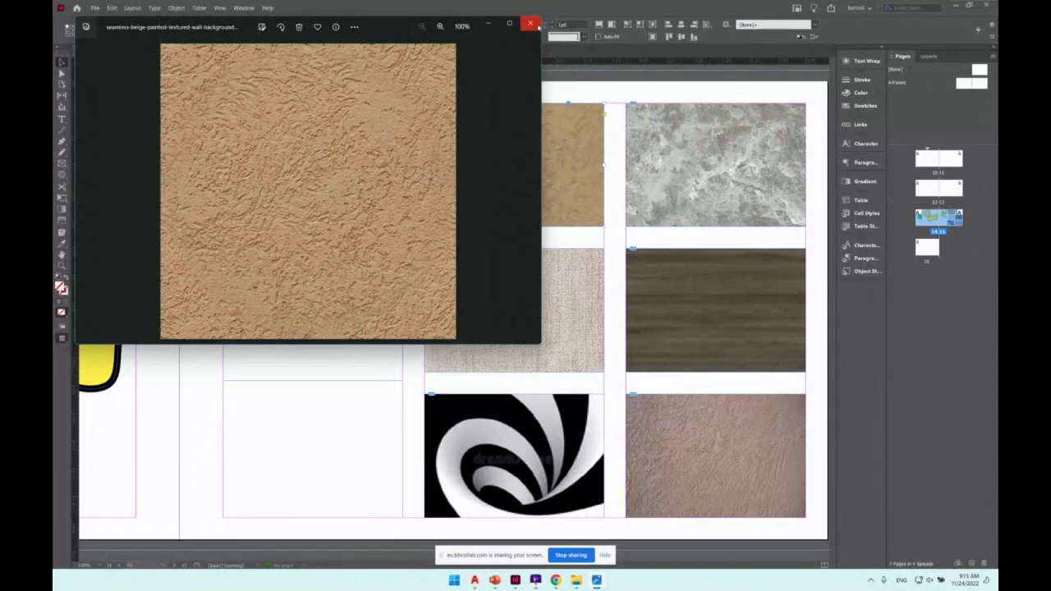
click(531, 25)
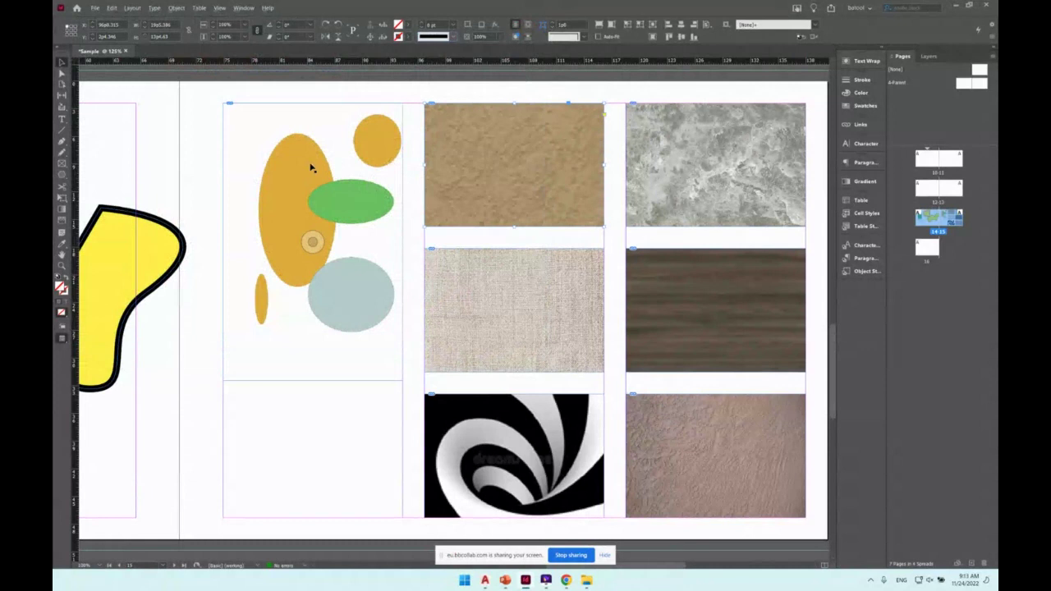
Open the framed ellipses artwork's original in Photoshop and move the Ellipse 2 layer directly above Ellipse 4.
click(311, 160)
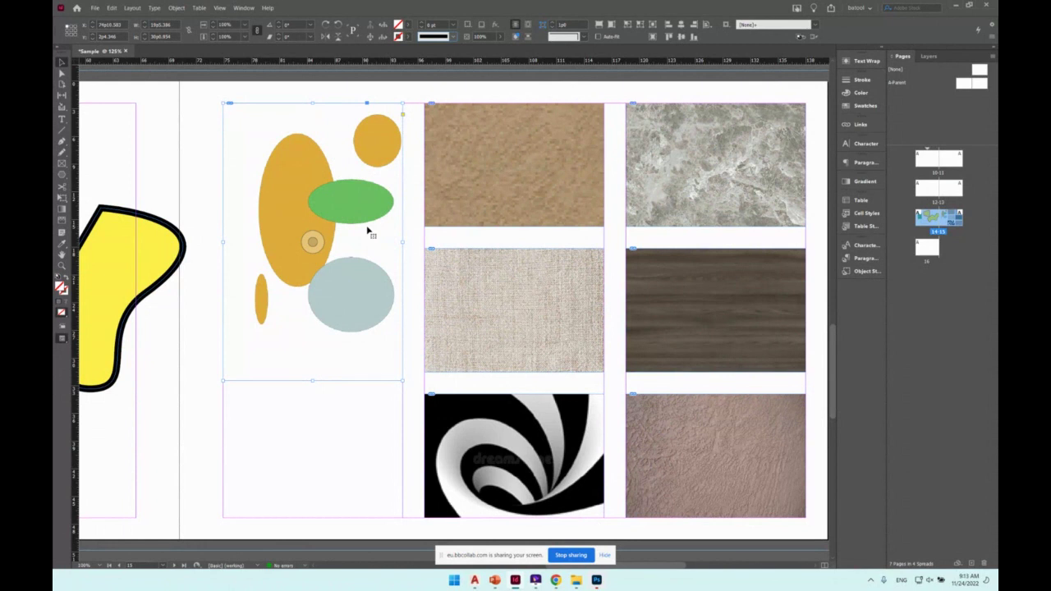
click(598, 580)
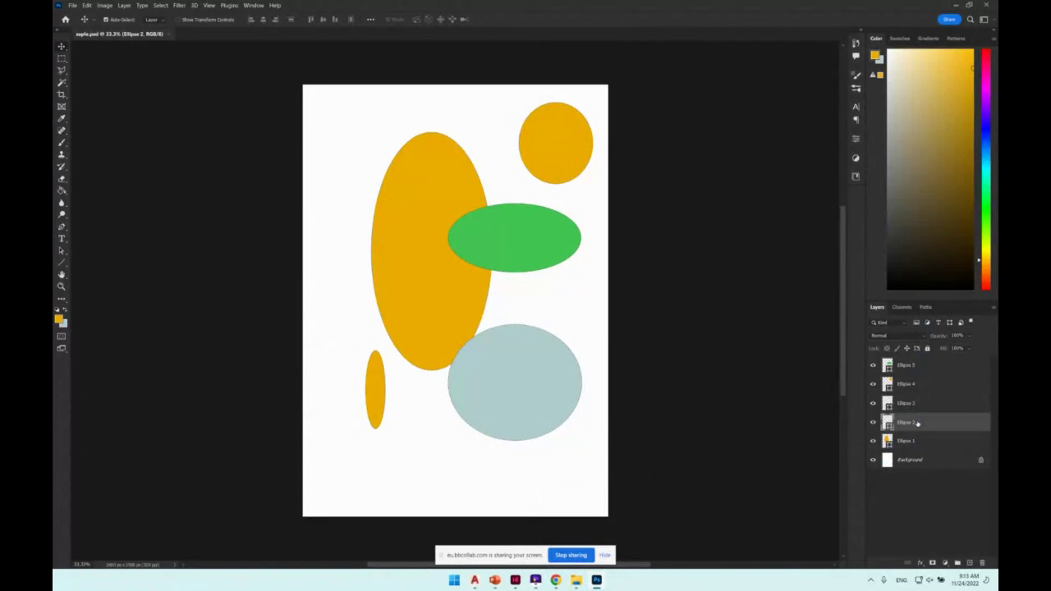
drag(917, 424, 910, 375)
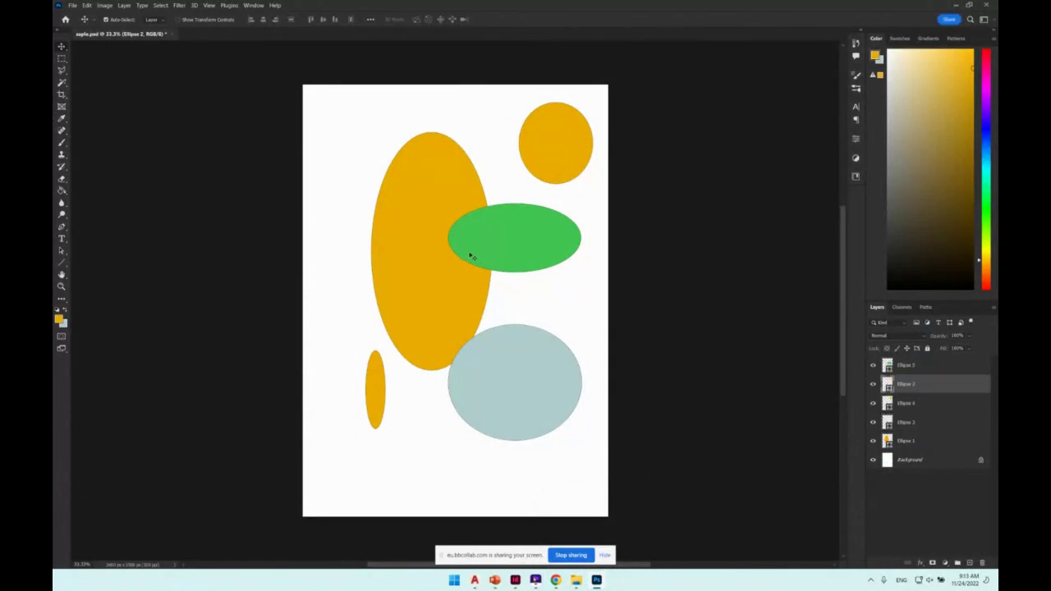
click(427, 220)
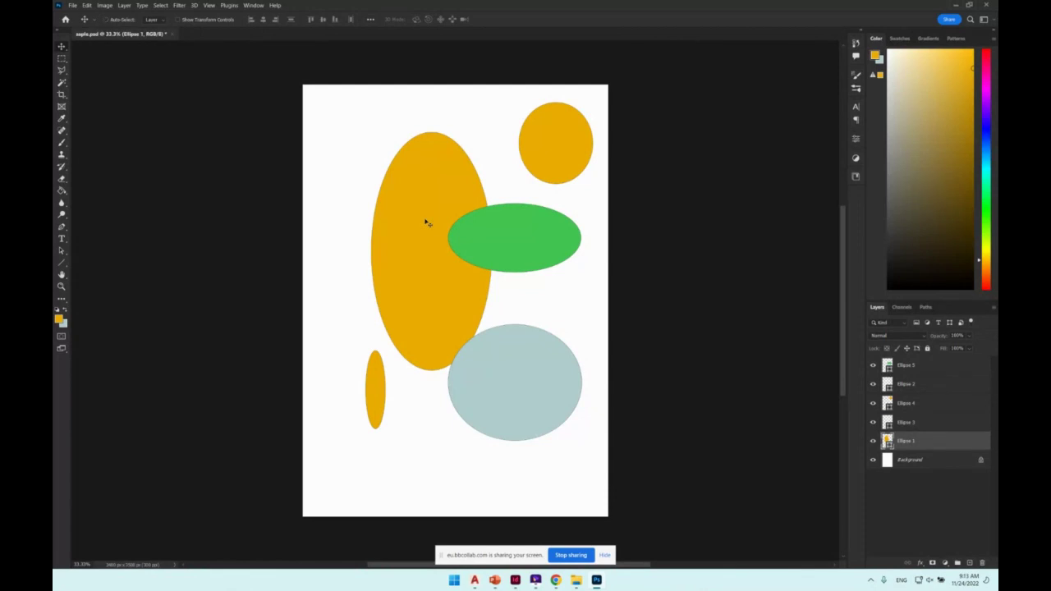
key(ctrl+t)
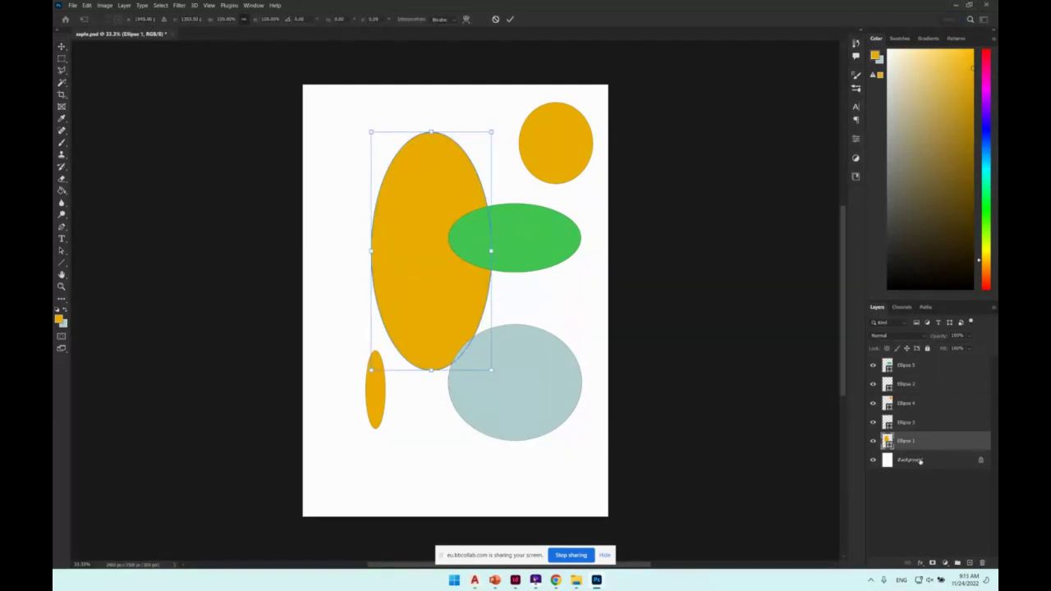
Fill the Background layer with a dark blue-violet, save saple.psd and return to InDesign to see the linked artwork.
click(920, 461)
key(g)
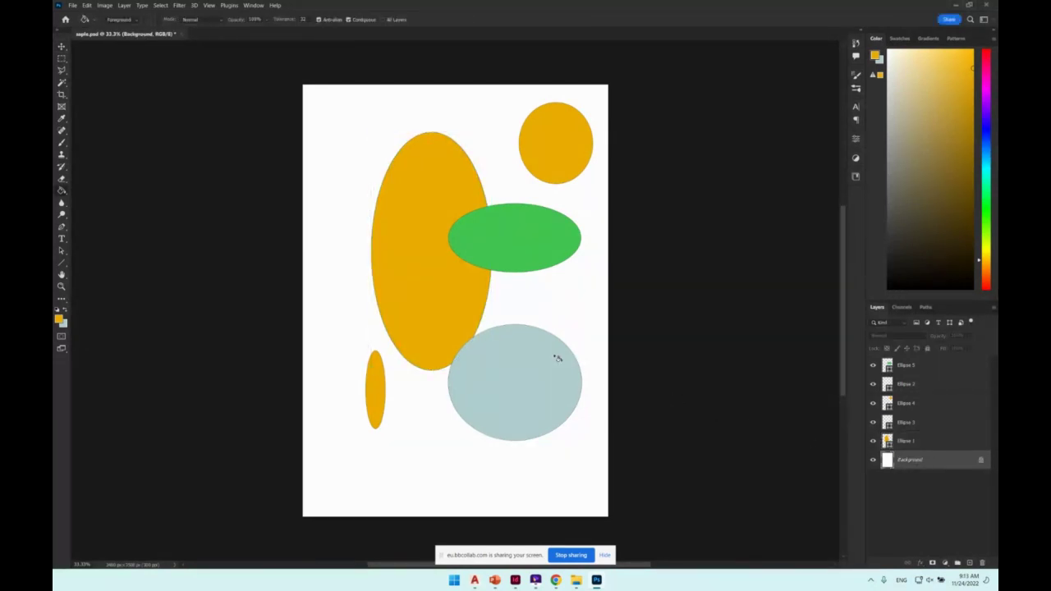
click(979, 123)
click(502, 176)
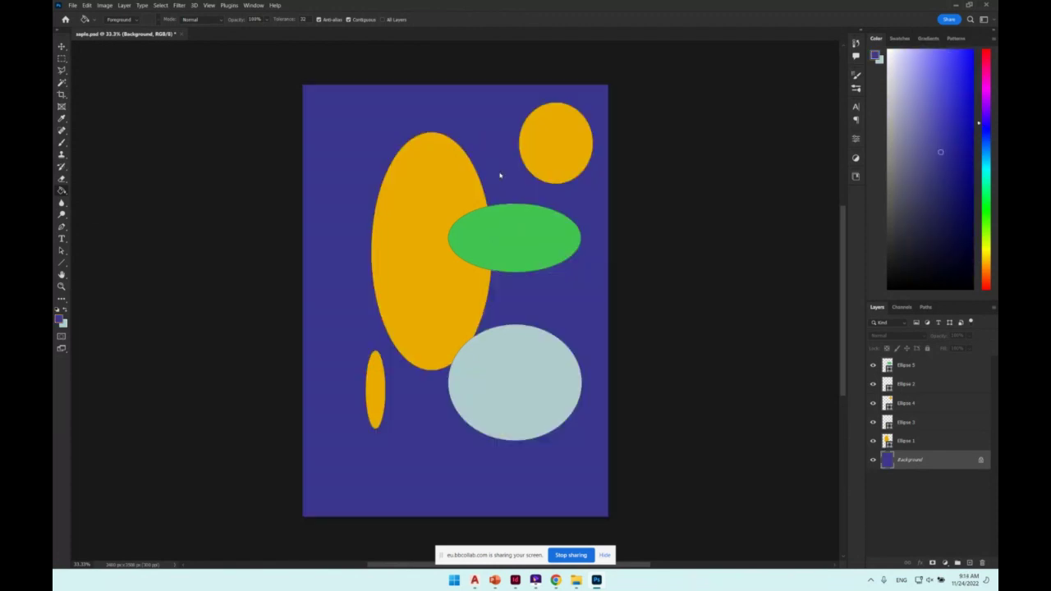
key(ctrl+s)
click(957, 6)
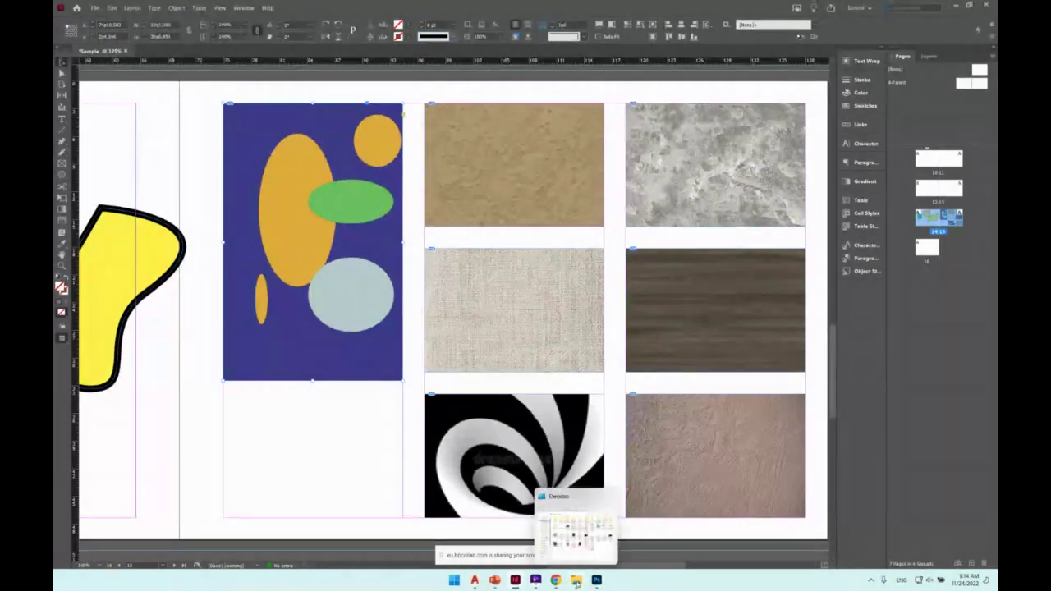
Switch back to Photoshop and open the file commands for saple.psd.
click(595, 579)
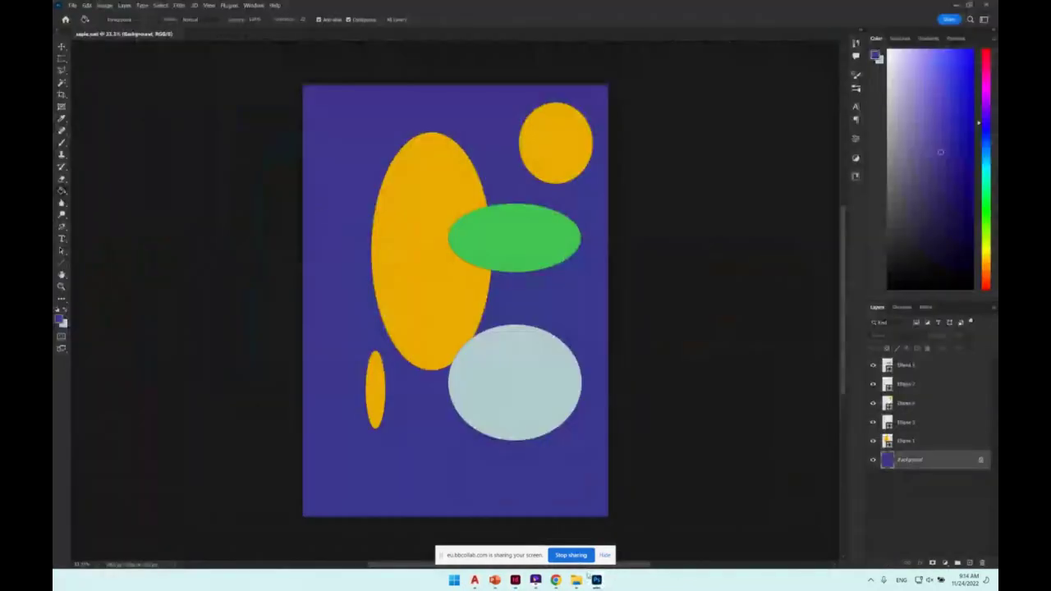
click(72, 5)
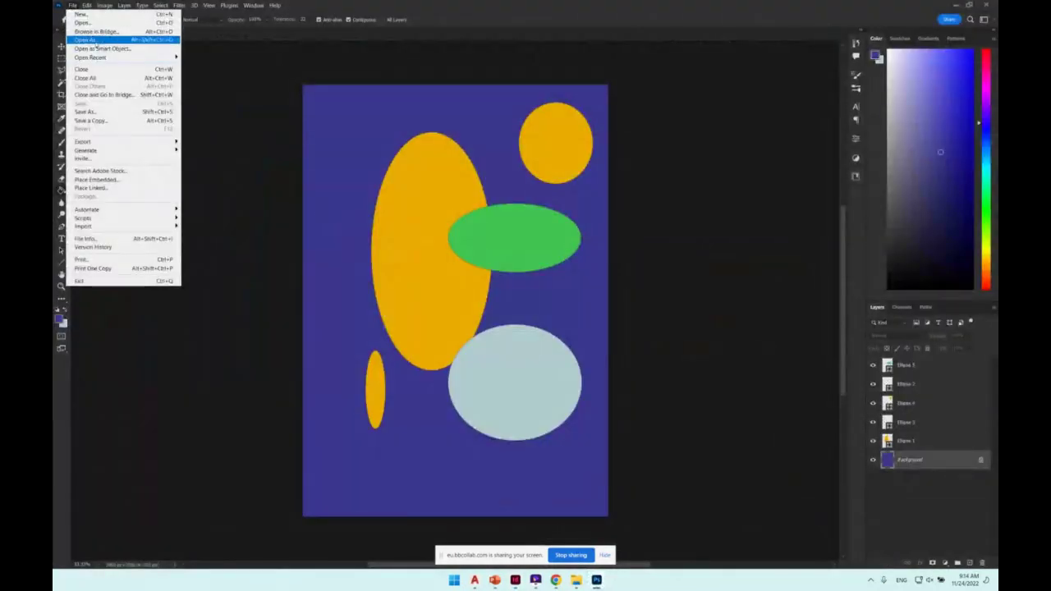
Open abstract-black-white-spiral-23640916.jpg from the mapps folder inside the INTD314 materials folder on UOB Desktop.
click(94, 23)
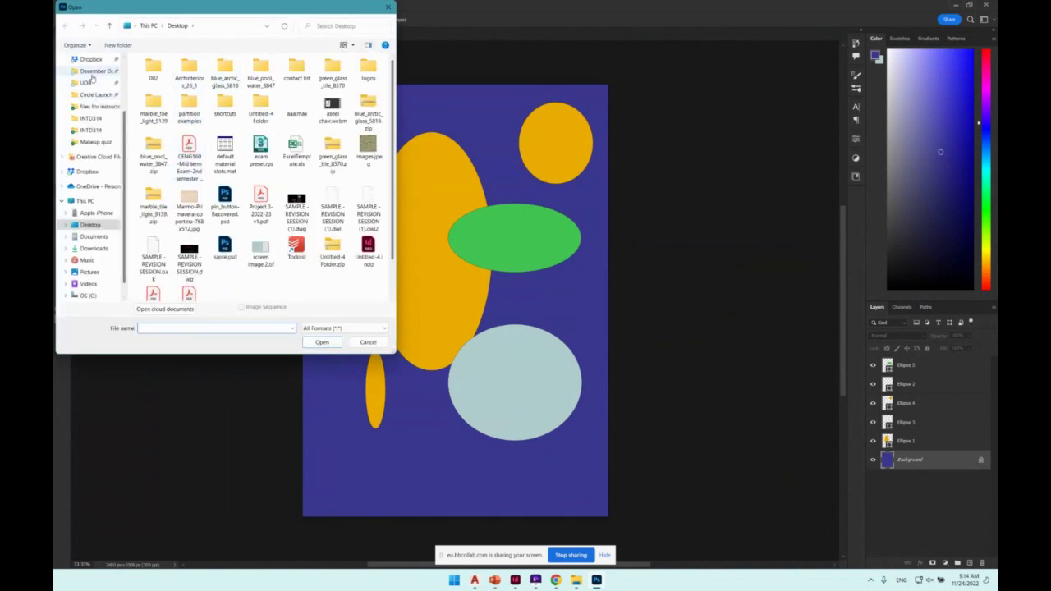
scroll(92, 76, up, 2)
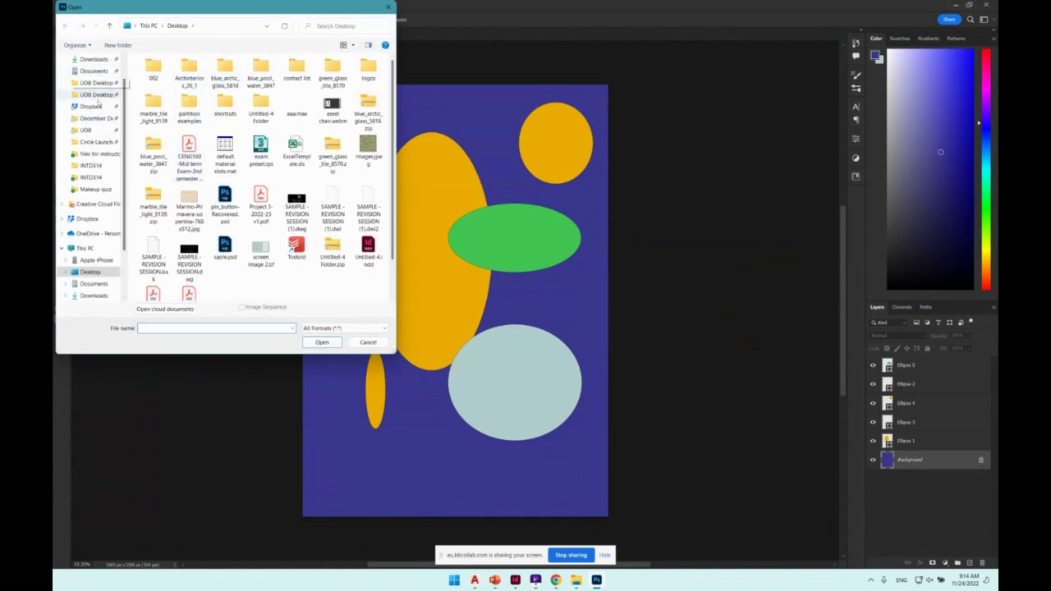
click(93, 83)
click(92, 96)
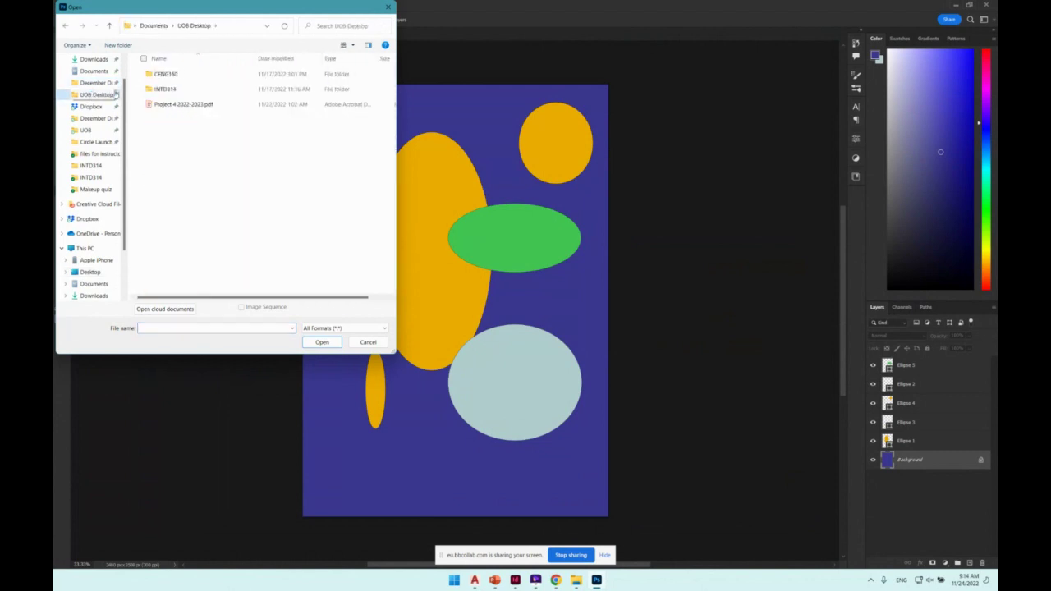
double_click(170, 90)
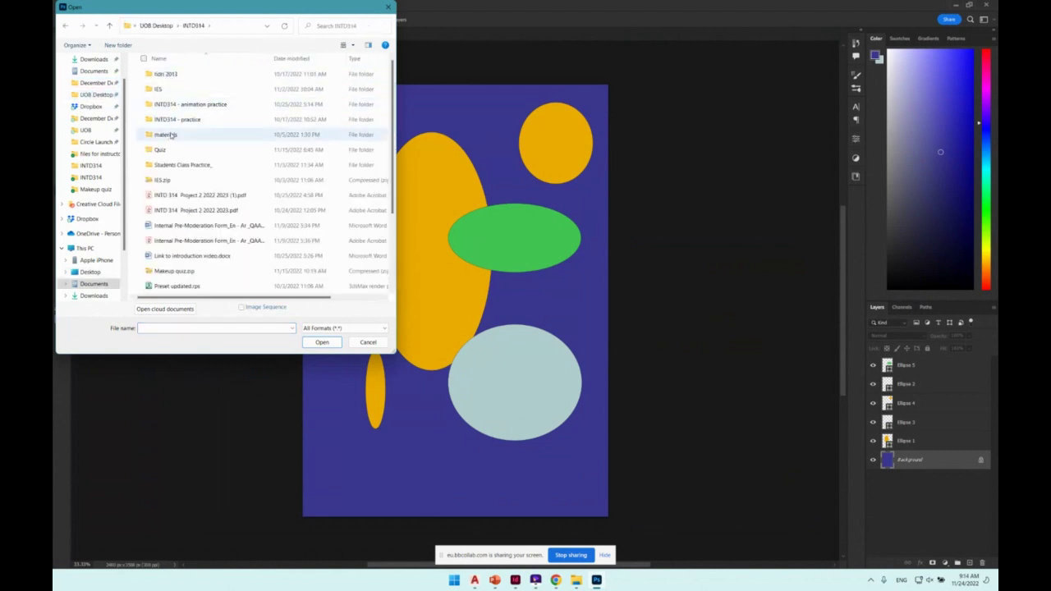
double_click(171, 136)
double_click(162, 75)
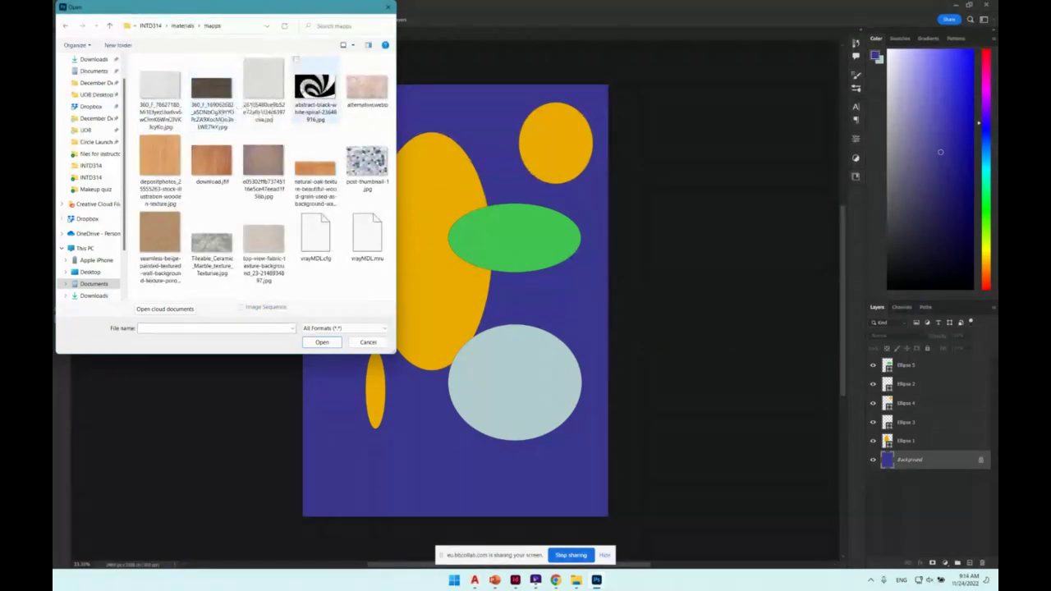
click(310, 92)
double_click(310, 94)
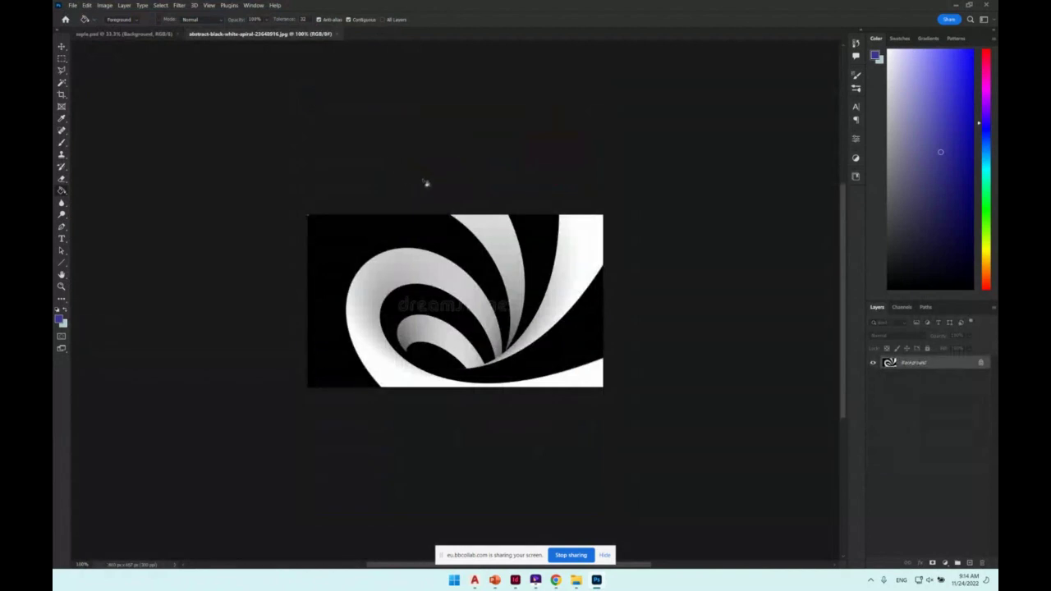
Invert the spiral image's colours and save it as a progressive JPEG at quality 12 (Maximum).
key(ctrl+i)
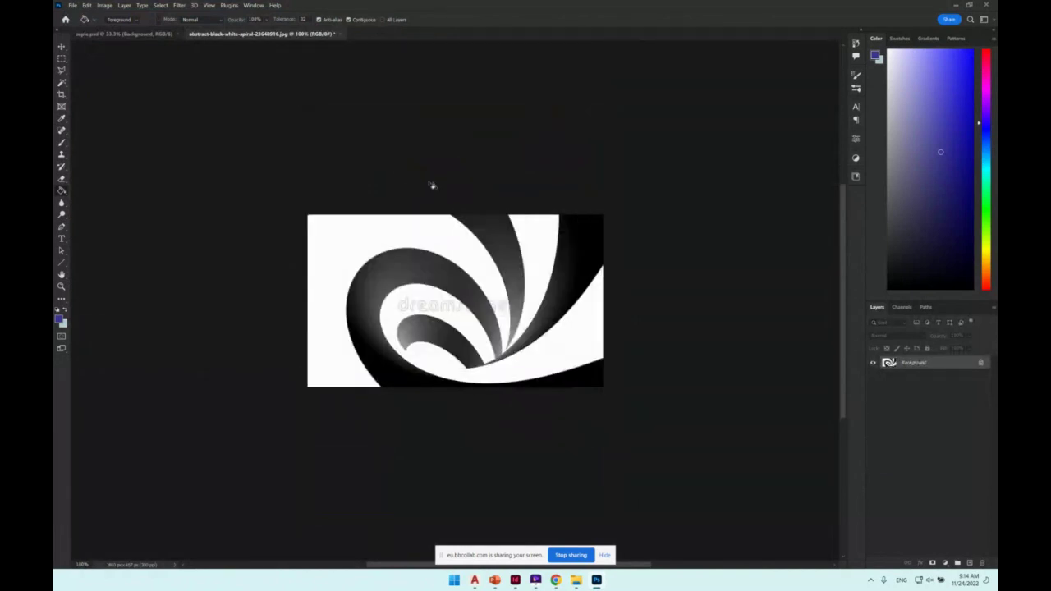
key(ctrl+s)
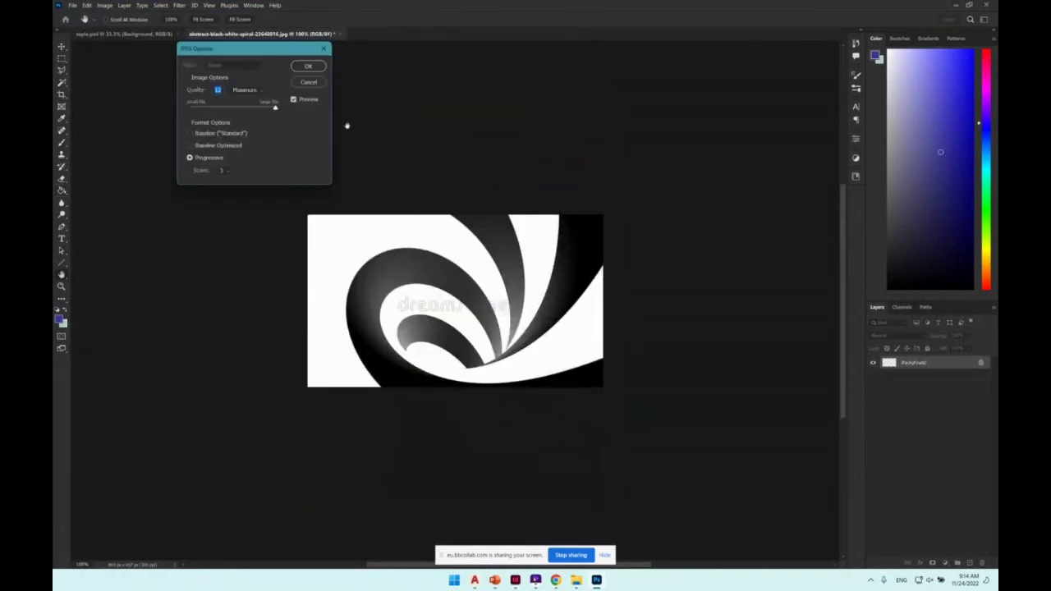
click(302, 66)
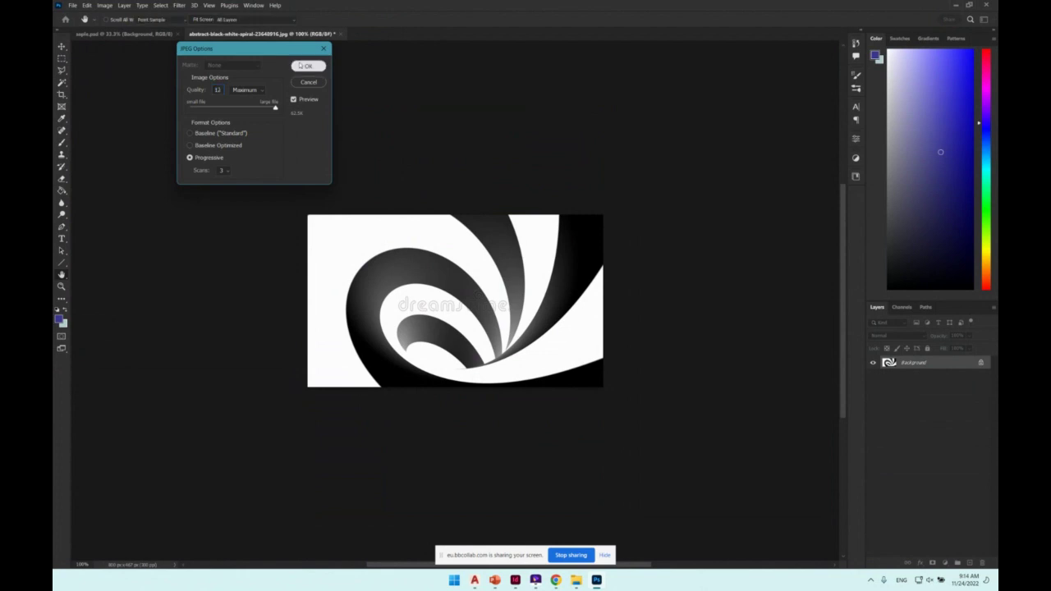
Switch to InDesign and inspect the document's link error in Preflight, going to the affected spiral image on the page.
click(955, 5)
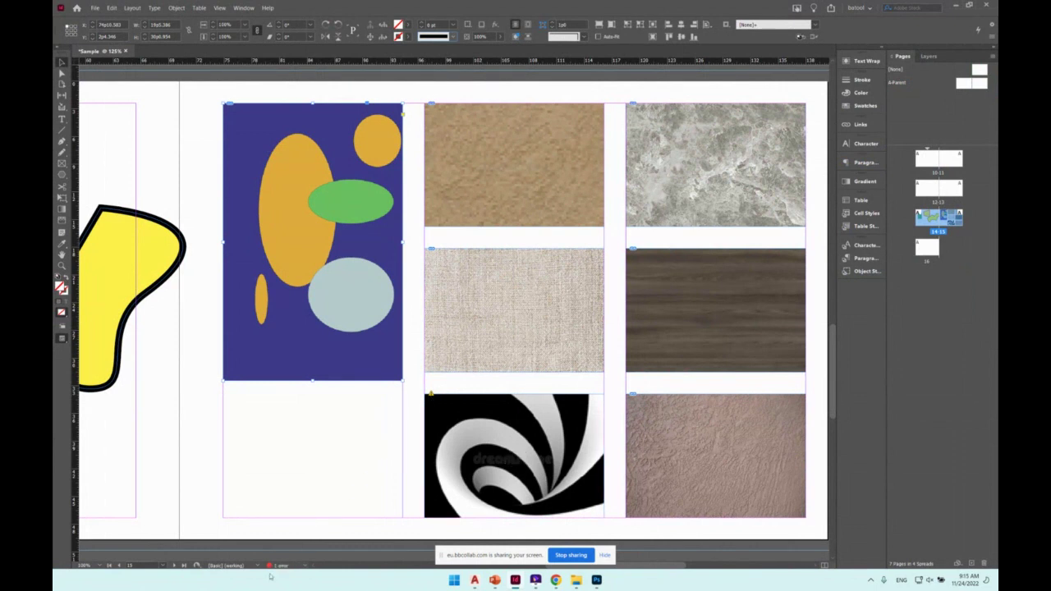
scroll(364, 438, up, 10)
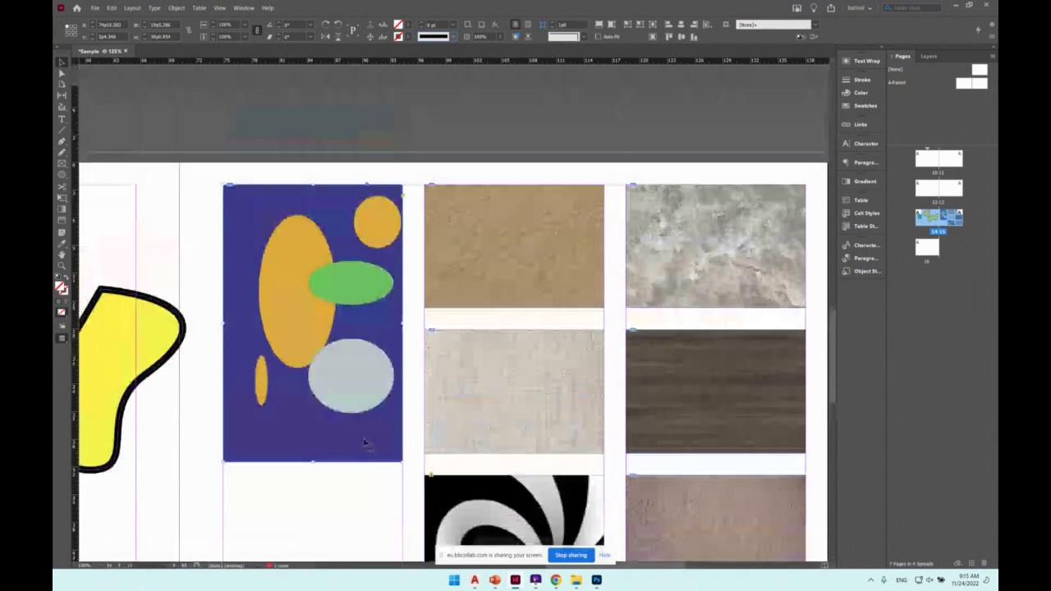
scroll(368, 360, down, 10)
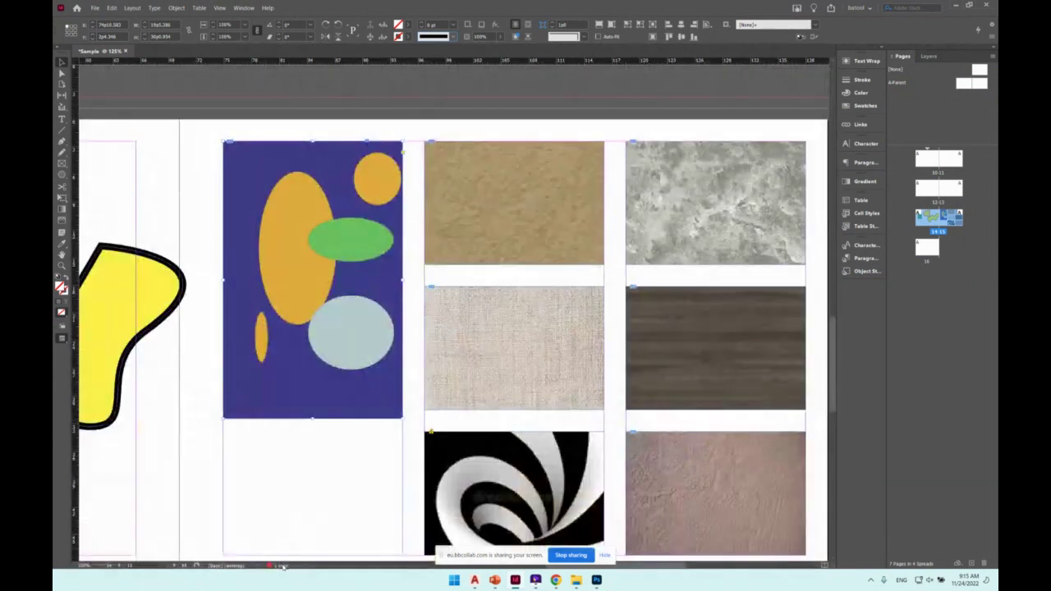
double_click(282, 567)
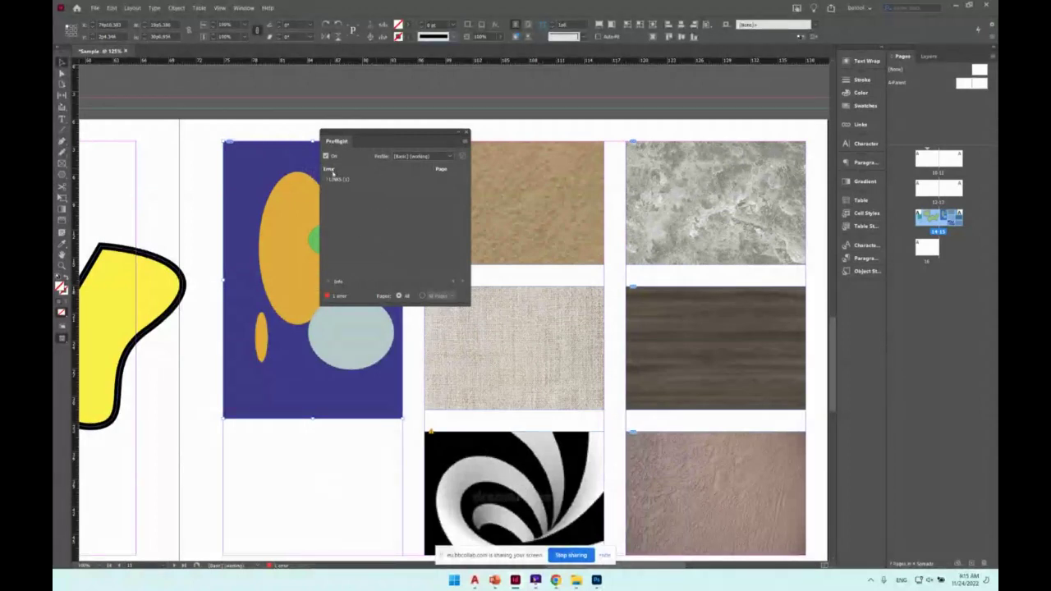
click(327, 179)
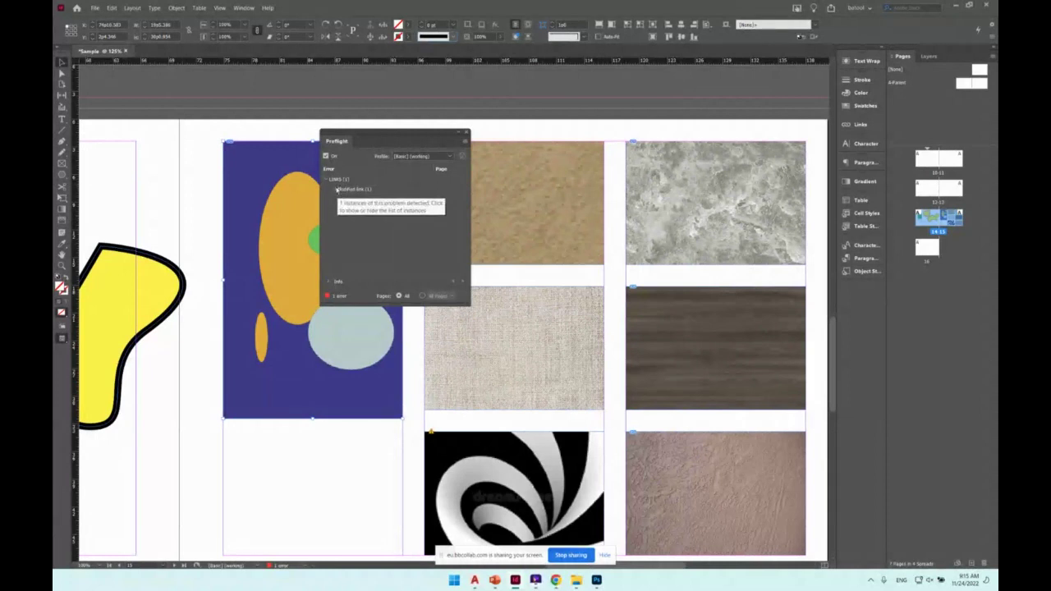
click(337, 190)
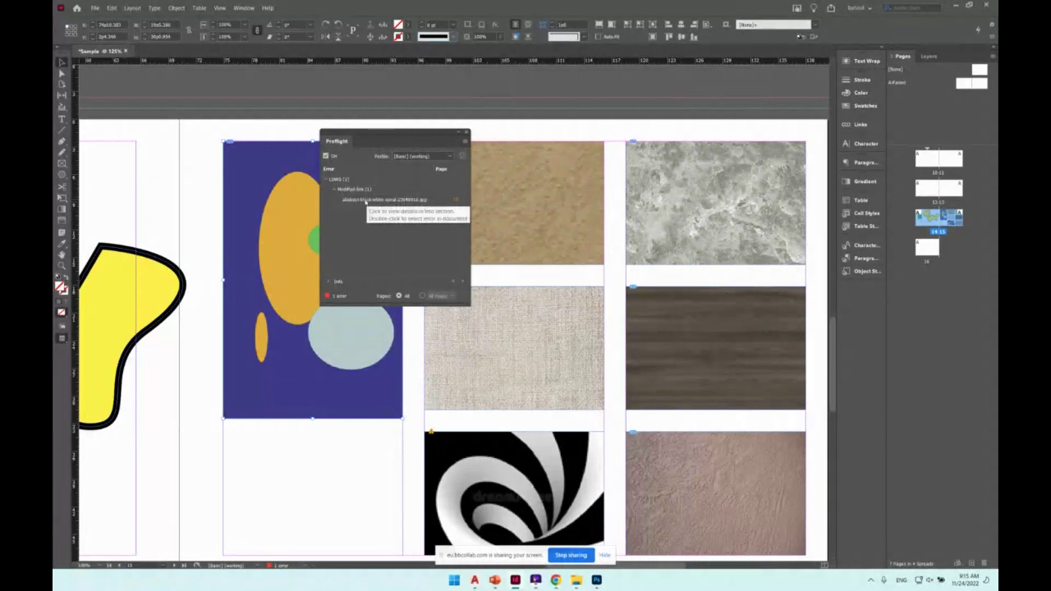
click(367, 201)
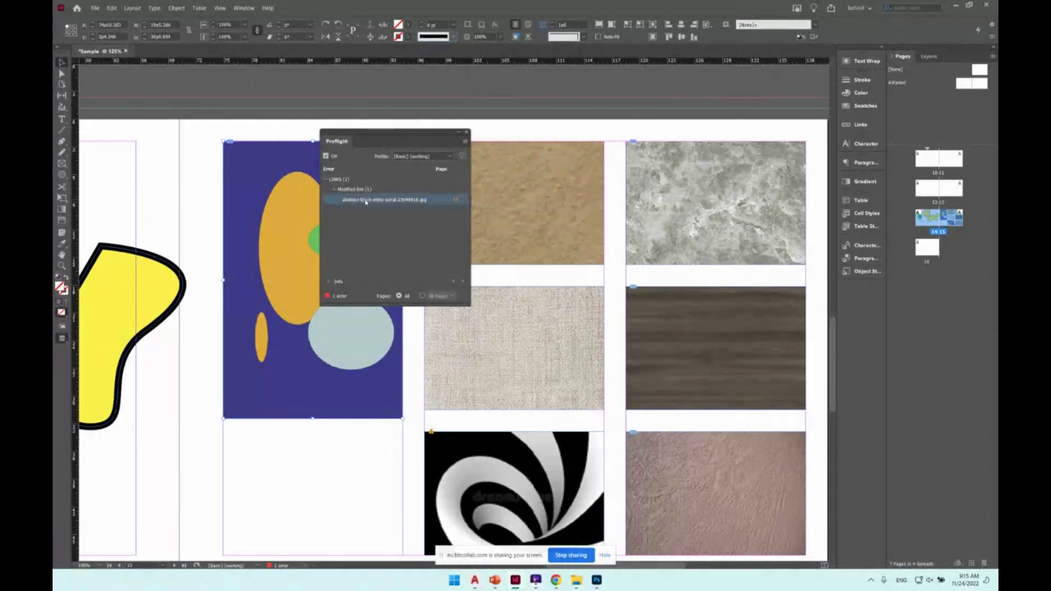
click(456, 202)
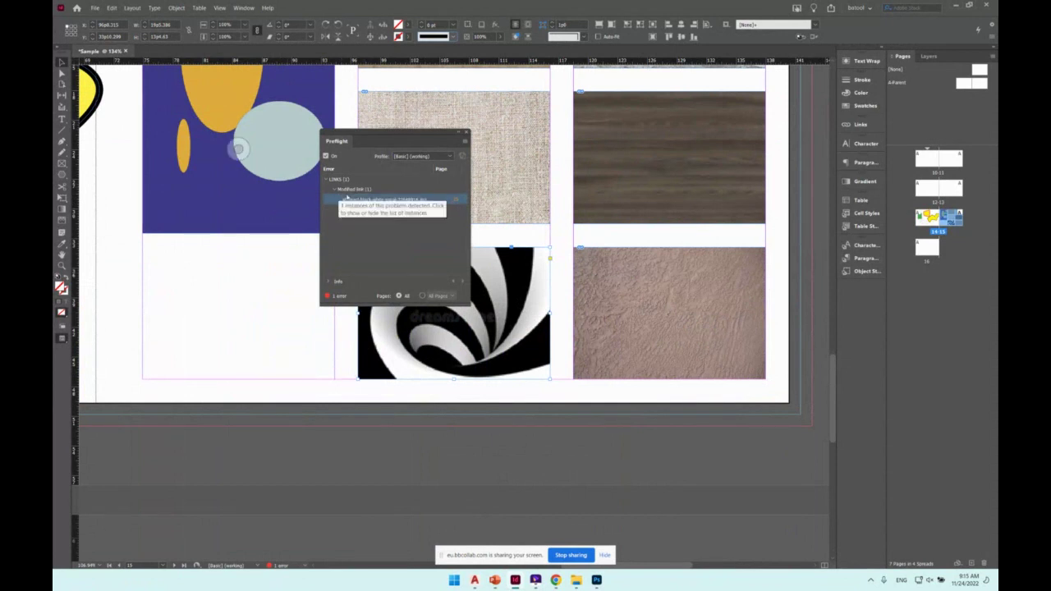
click(465, 132)
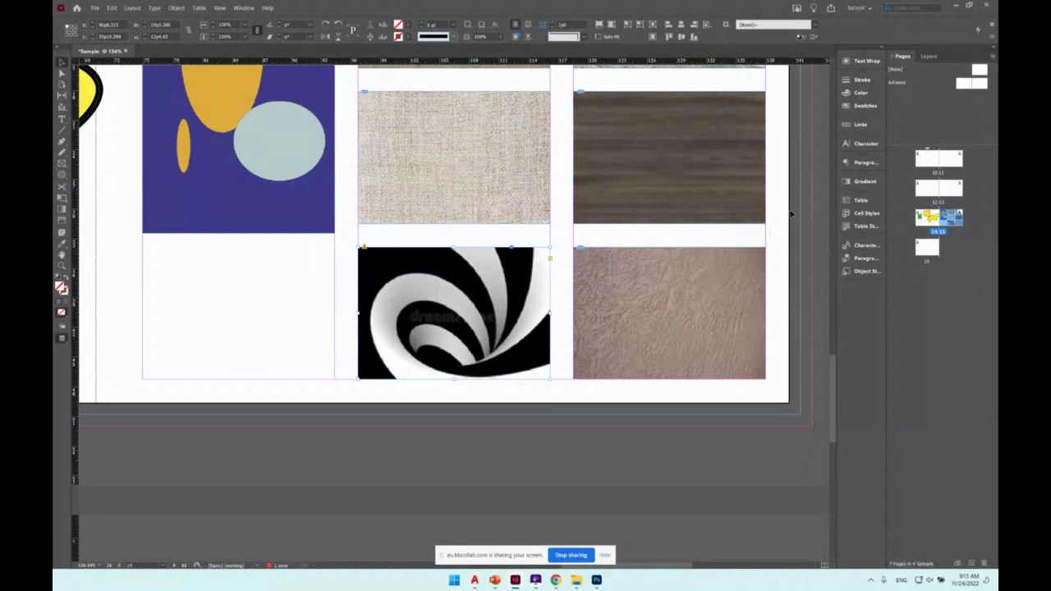
Show the document's links and update the modified link of the black-and-white spiral image.
click(860, 125)
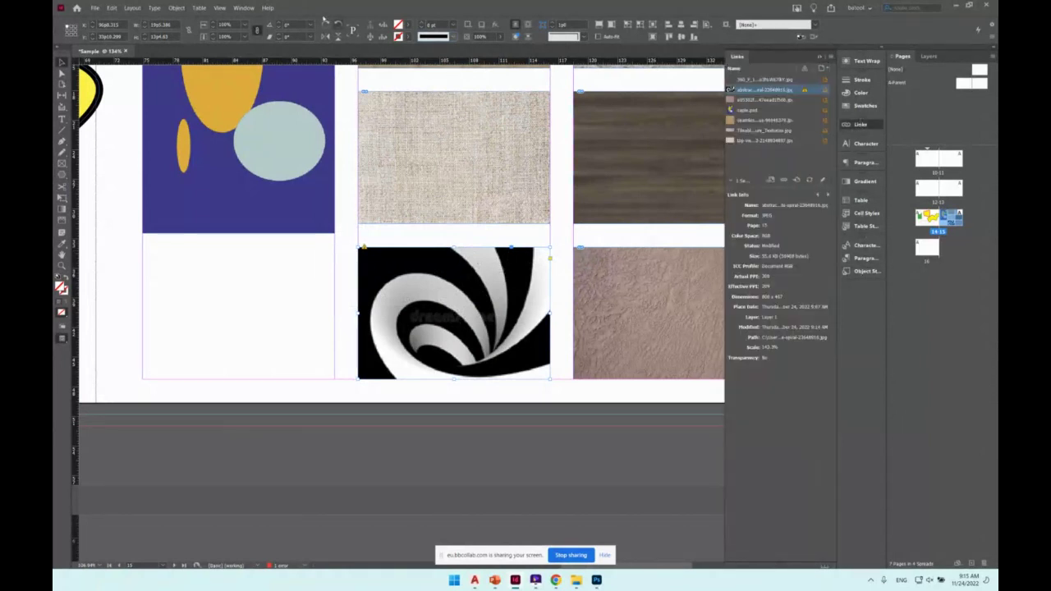
click(244, 8)
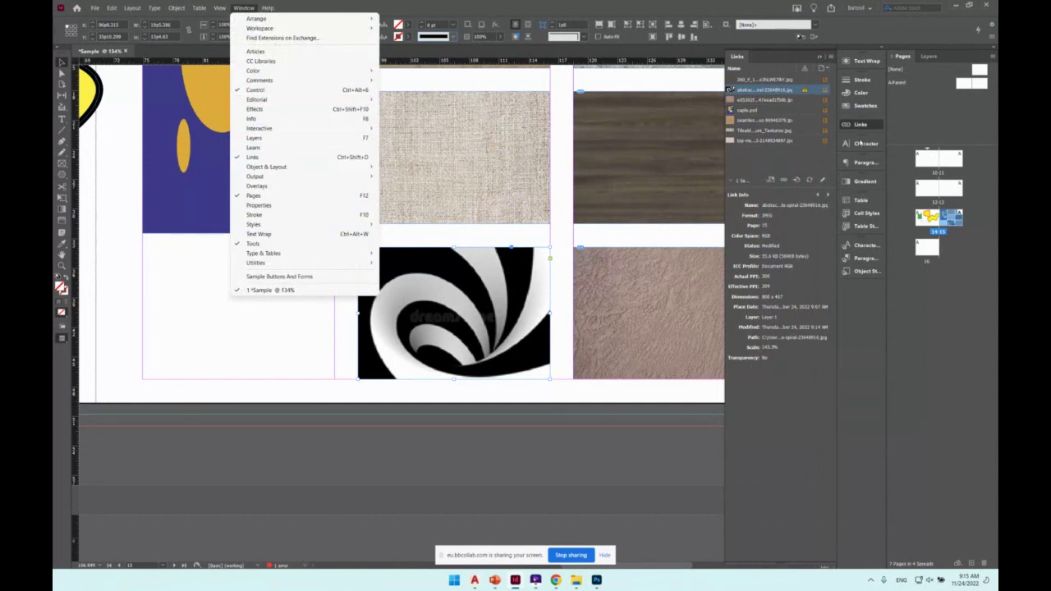
click(750, 4)
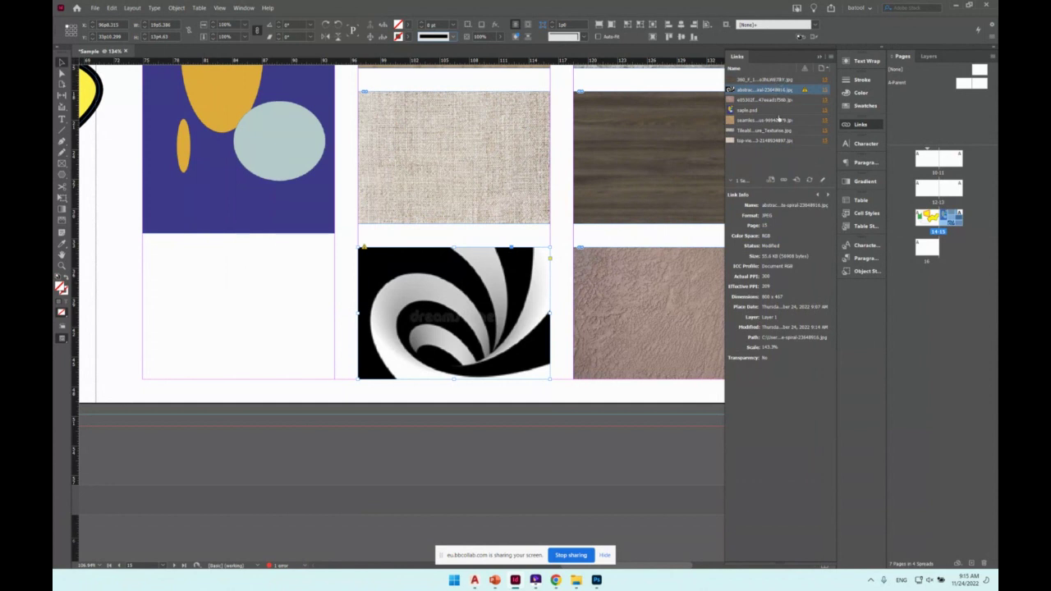
click(745, 111)
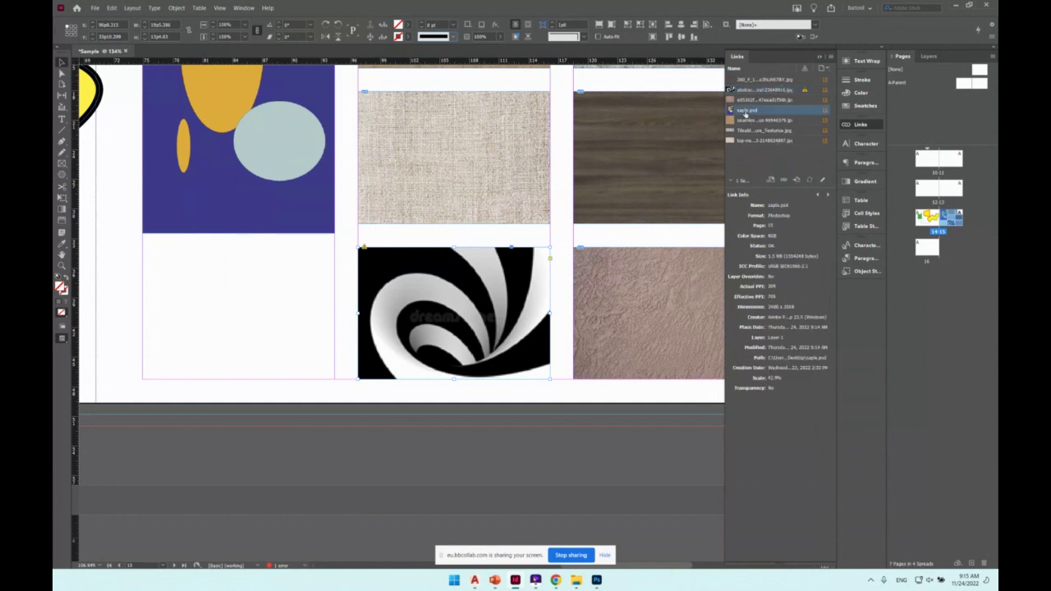
click(748, 120)
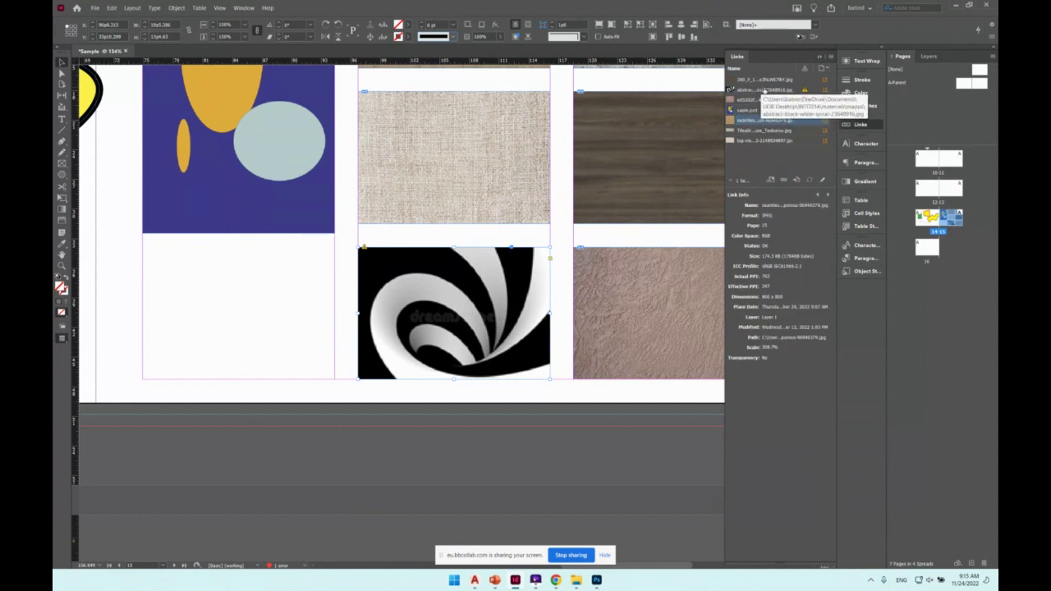
click(772, 91)
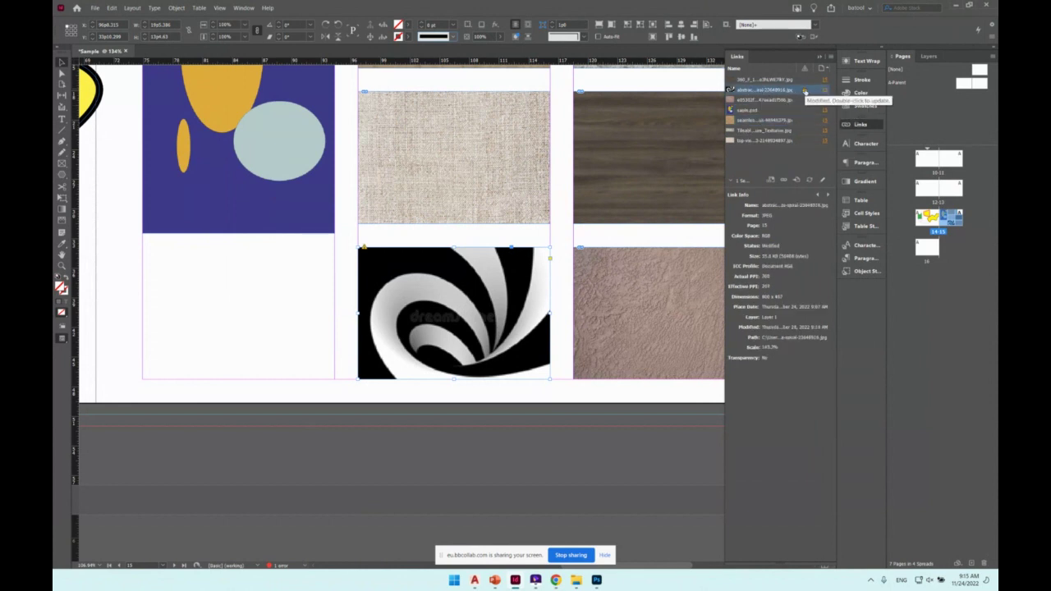
double_click(805, 91)
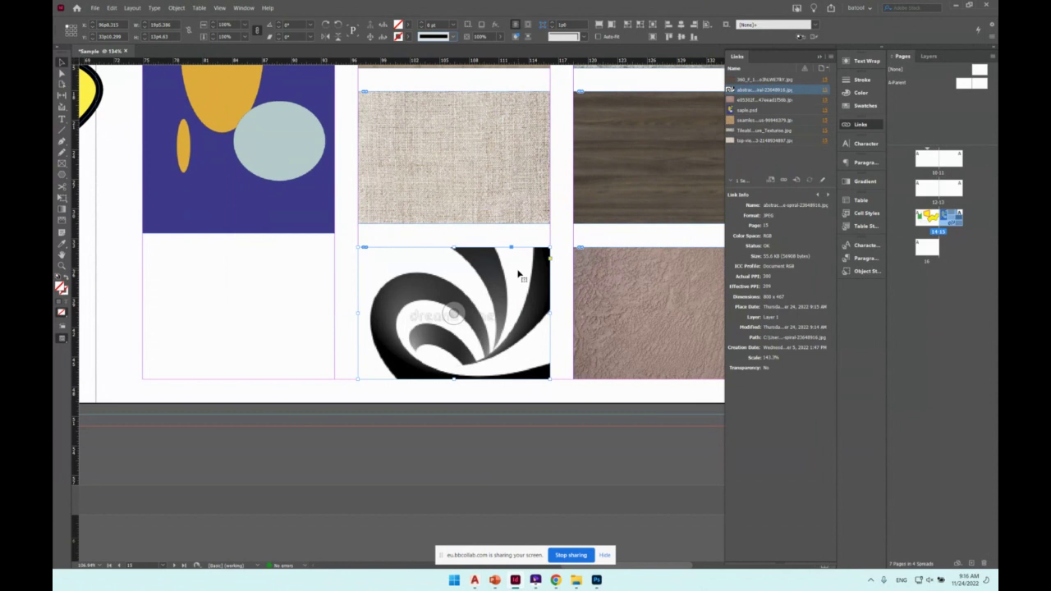
Open the linked ellipse artwork PSD in Photoshop with Edit Original, and return to the InDesign layout.
click(764, 80)
click(764, 92)
click(756, 110)
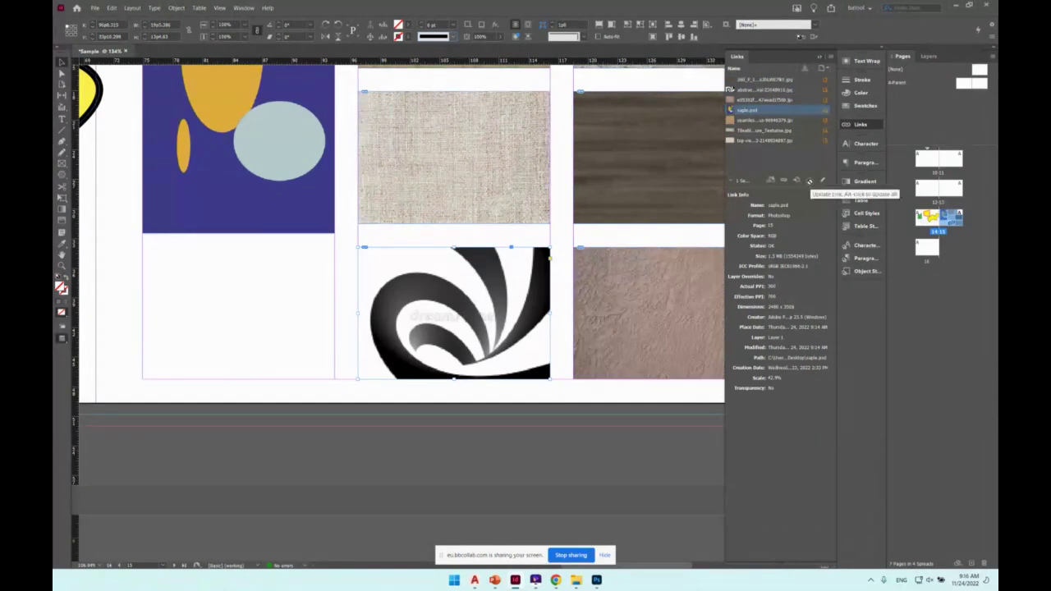
click(809, 181)
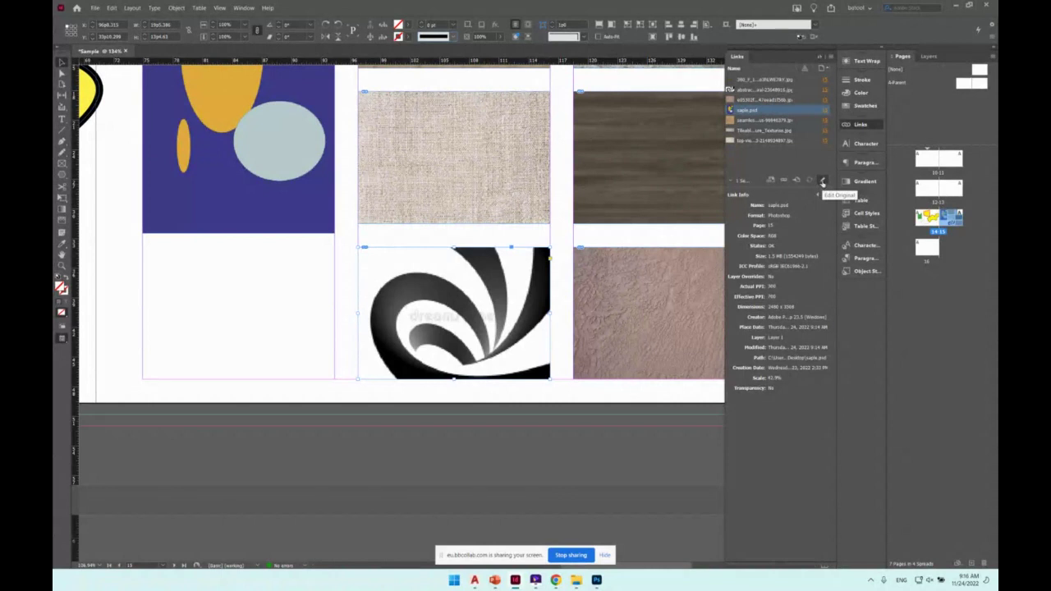
click(823, 181)
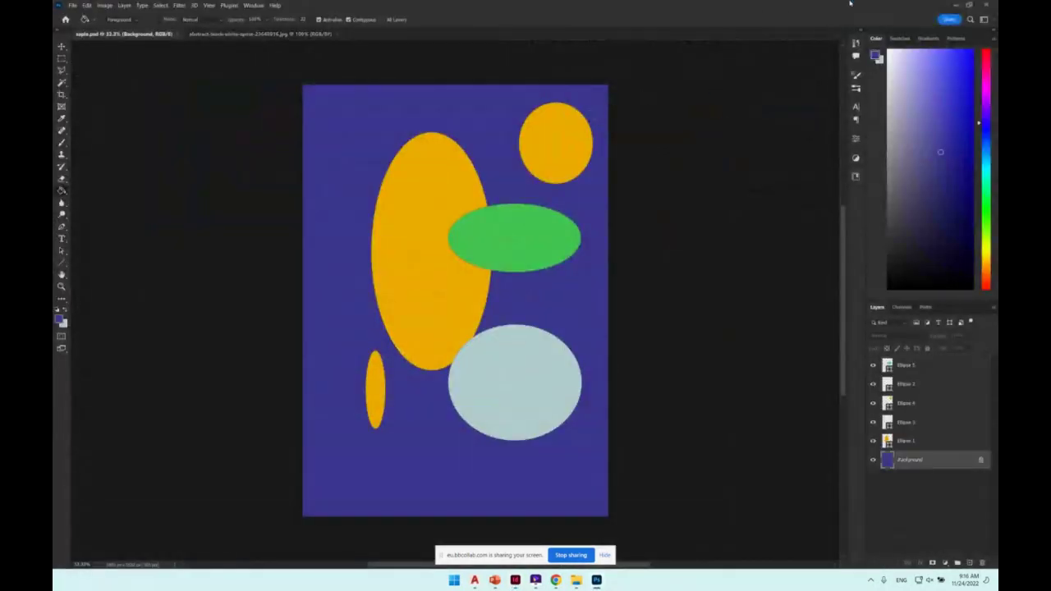
click(957, 7)
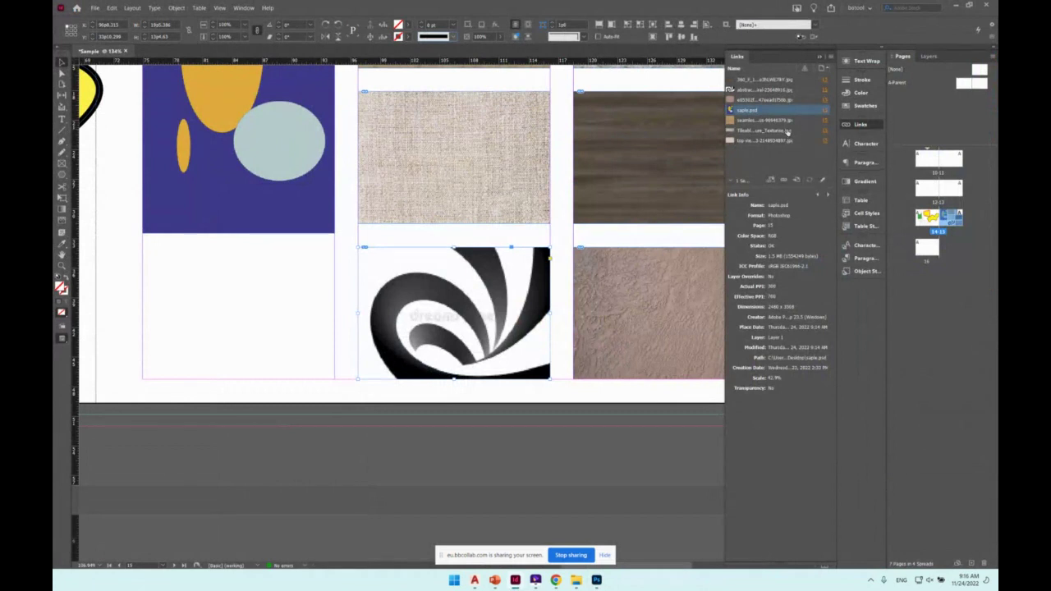
Relink the grey ceramic marble texture to images.jpeg from the Desktop and collapse the list of links.
key(Down)
key(Down)
click(796, 181)
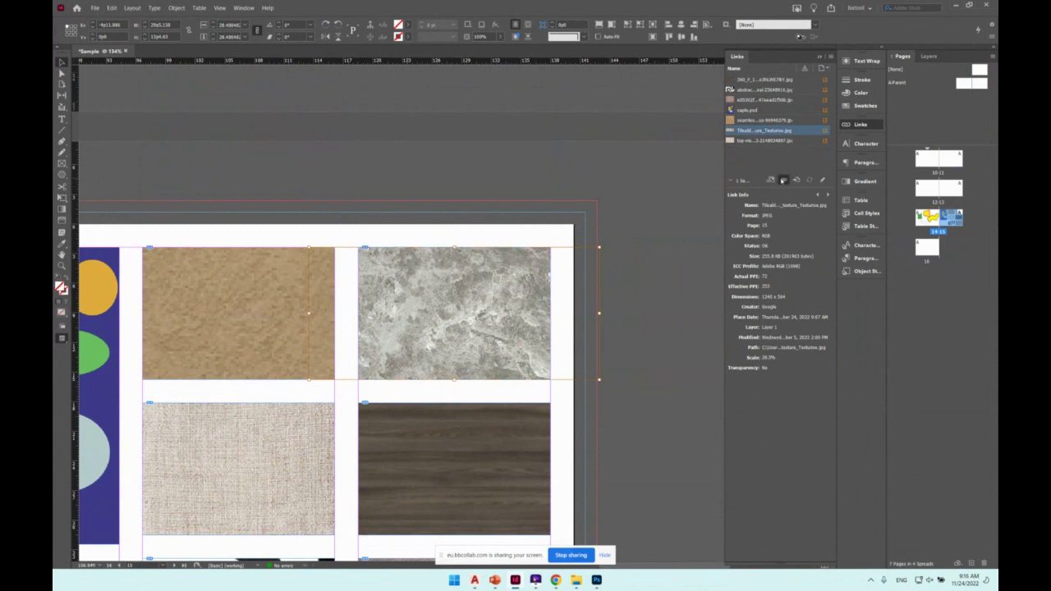
click(783, 180)
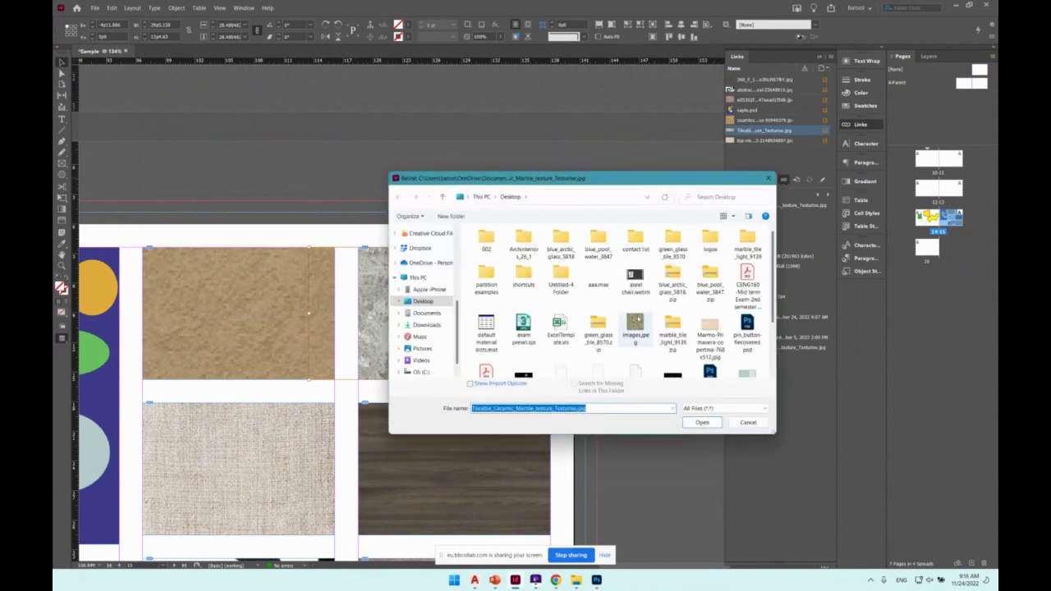
double_click(639, 320)
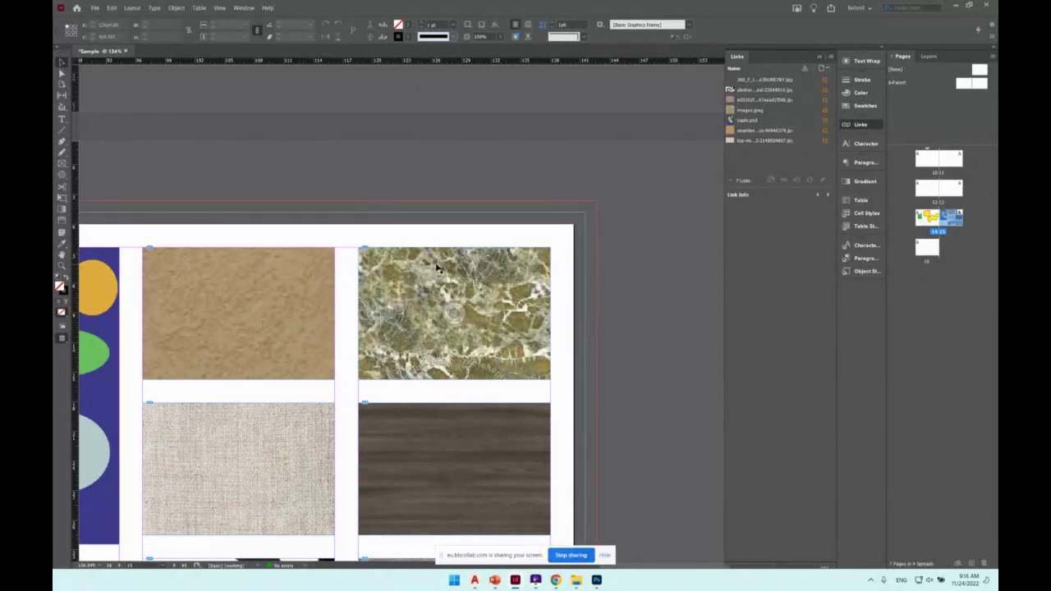
click(861, 124)
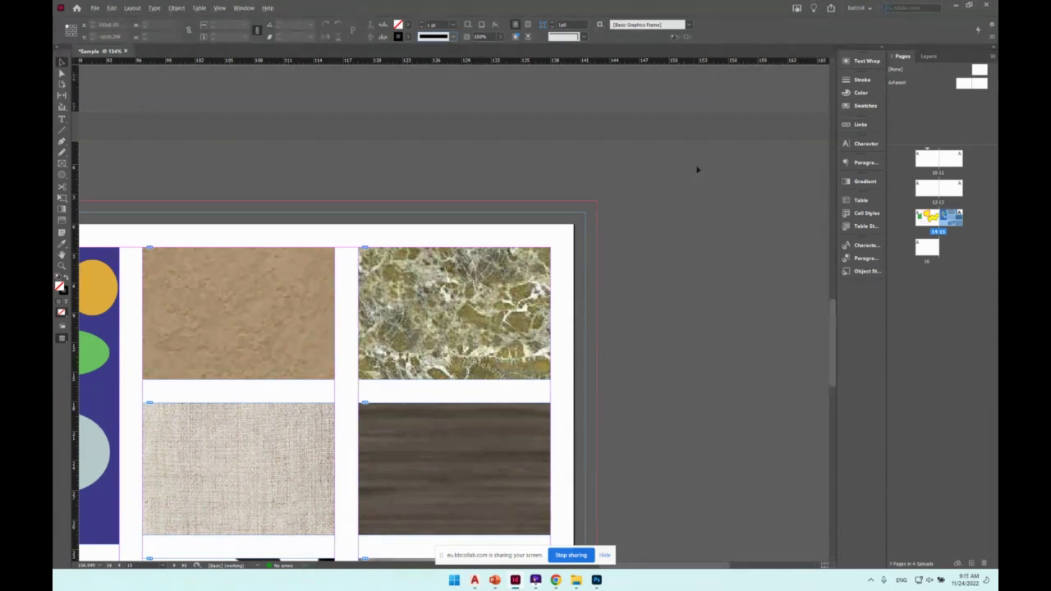
Switch to Chrome and search Google Images for "guitar".
scroll(706, 164, down, 4)
scroll(328, 165, up, 5)
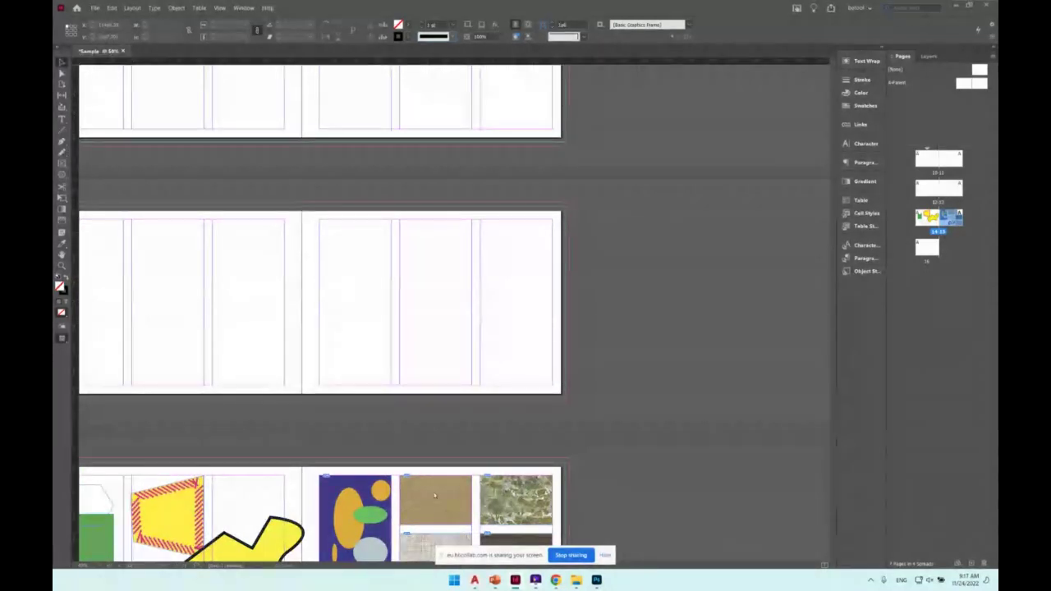
click(556, 580)
click(539, 109)
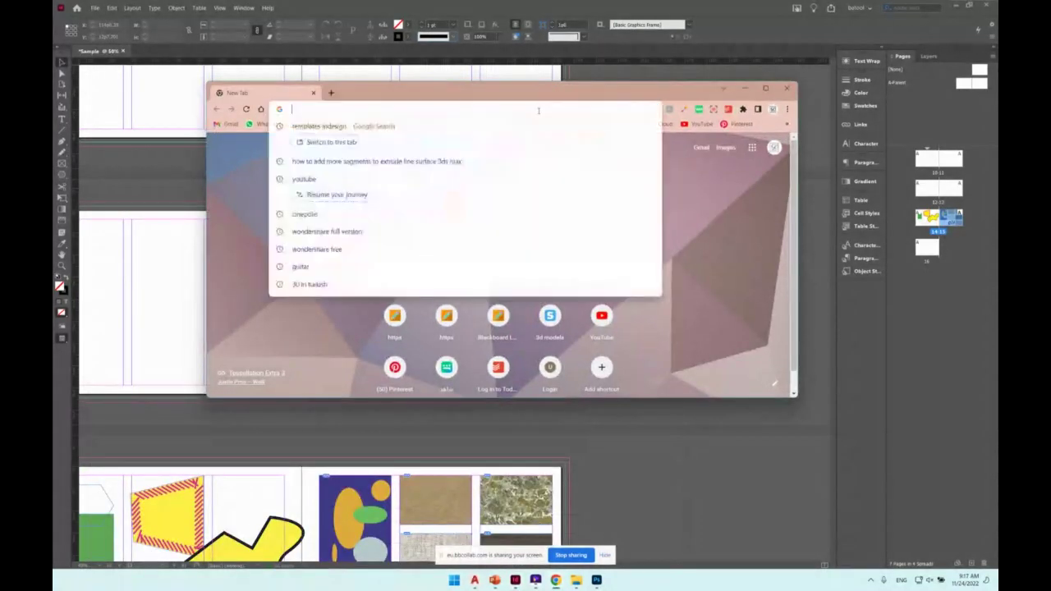
text(guitar)
key(Return)
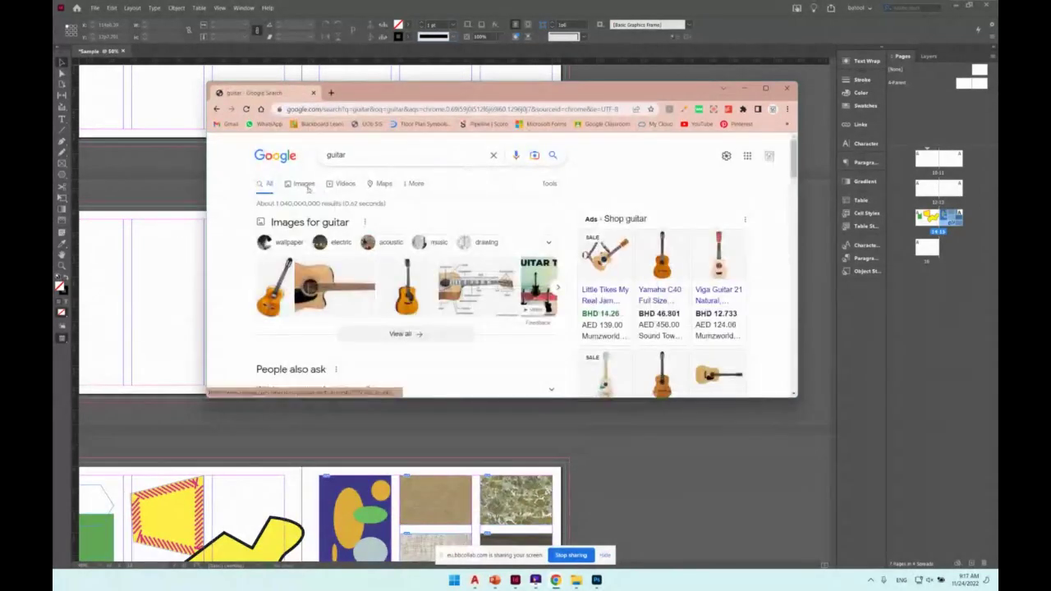
click(316, 195)
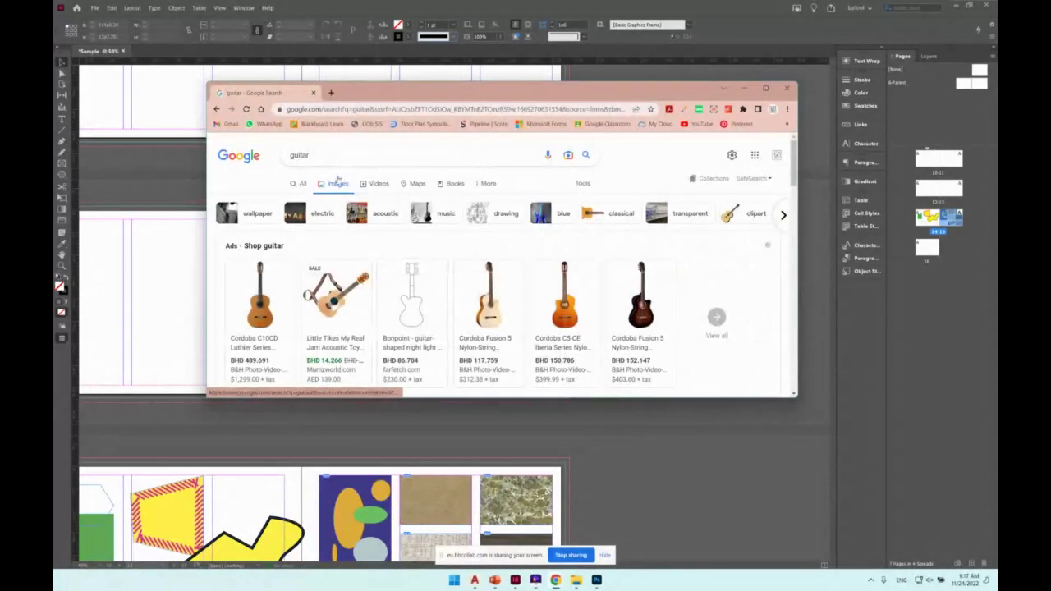
Browse the guitar image results, preview the orange Yamaha CS40 classical guitar, and copy its image.
click(268, 298)
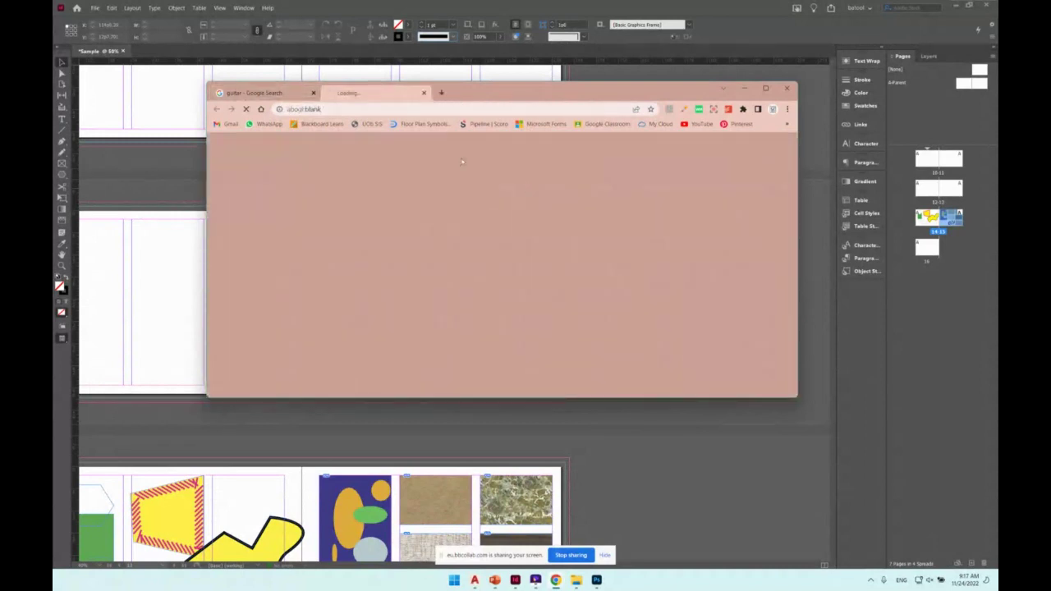
click(424, 92)
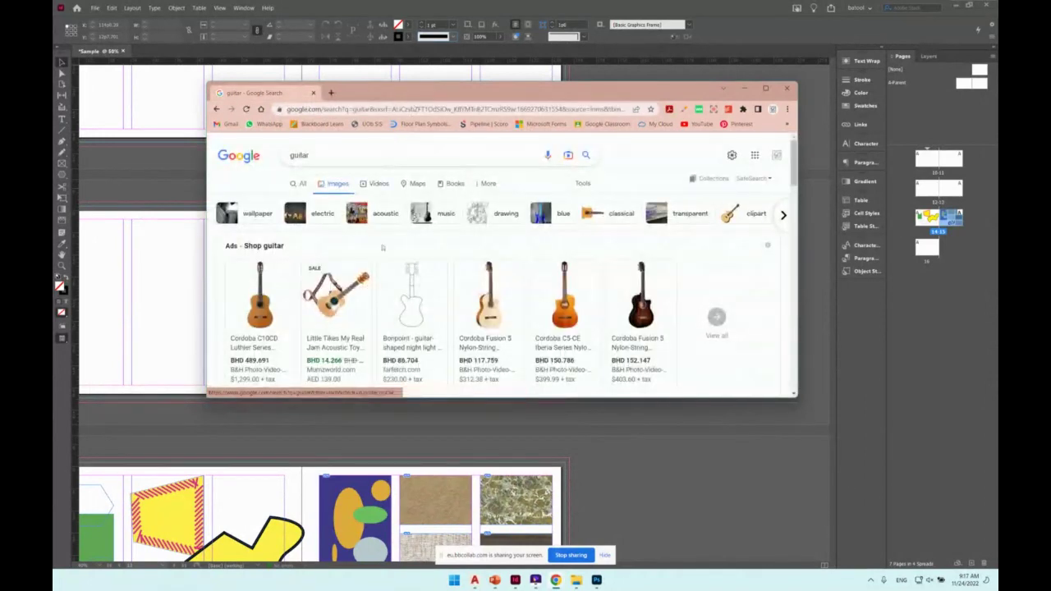
scroll(382, 247, down, 5)
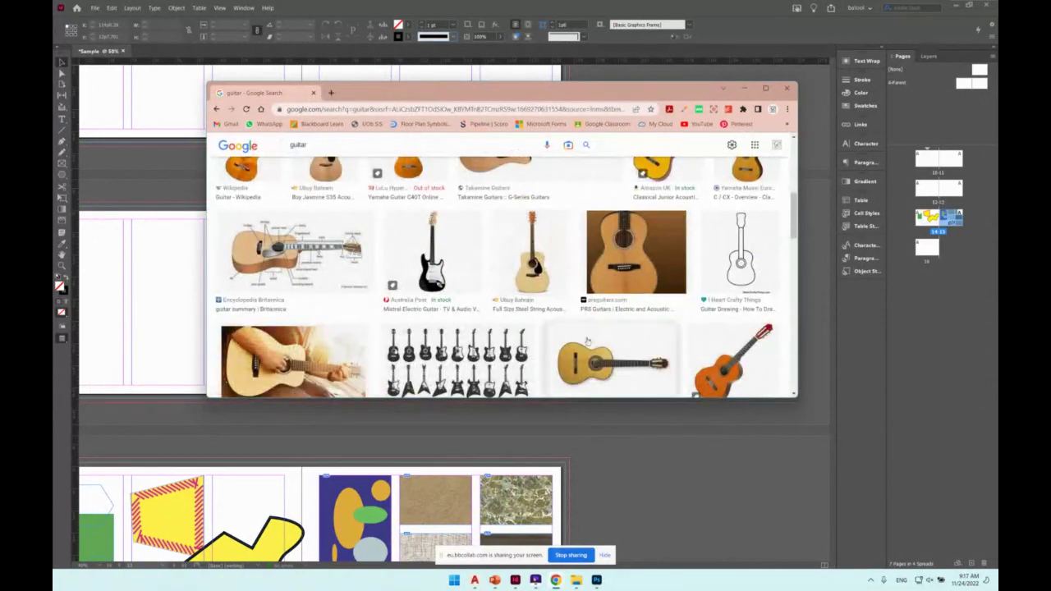
scroll(599, 329, down, 2)
click(713, 246)
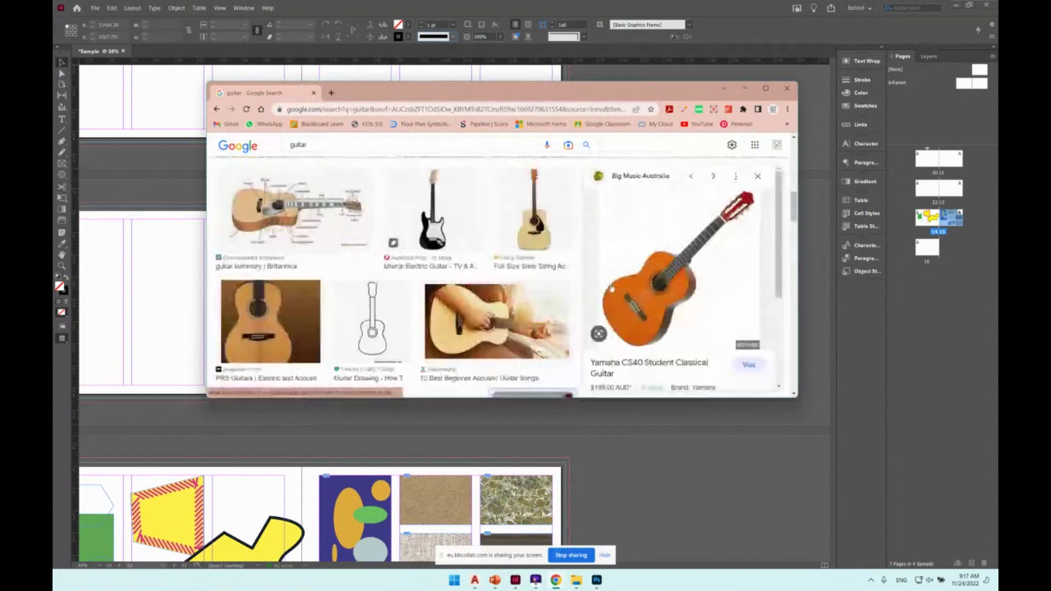
right_click(675, 248)
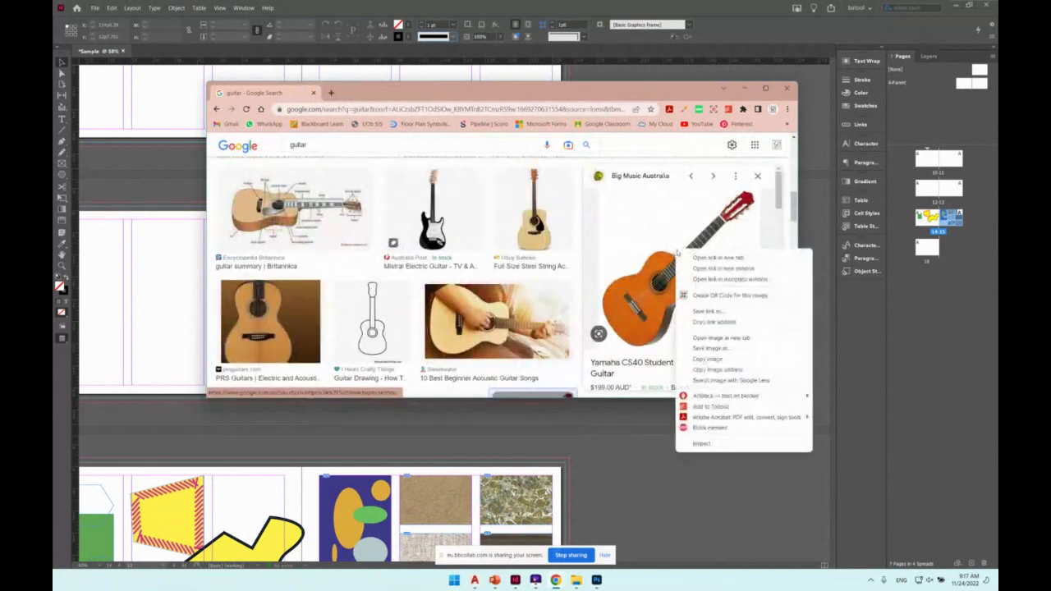
click(708, 359)
Paste the copied guitar into the InDesign layout, move it onto the right-hand page of spread 12-13, and show the document's links.
click(666, 24)
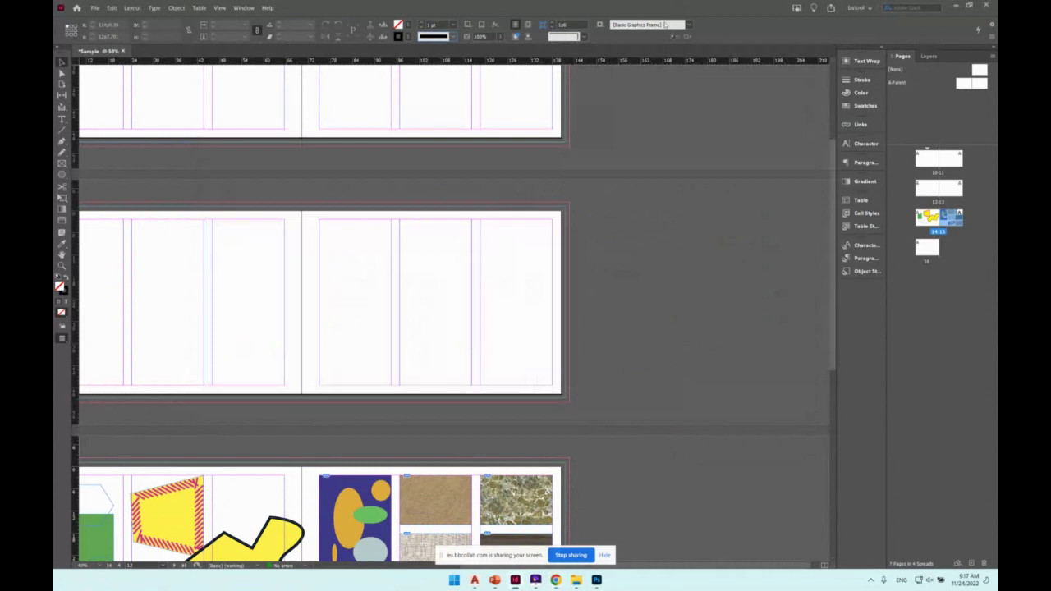
key(ctrl+v)
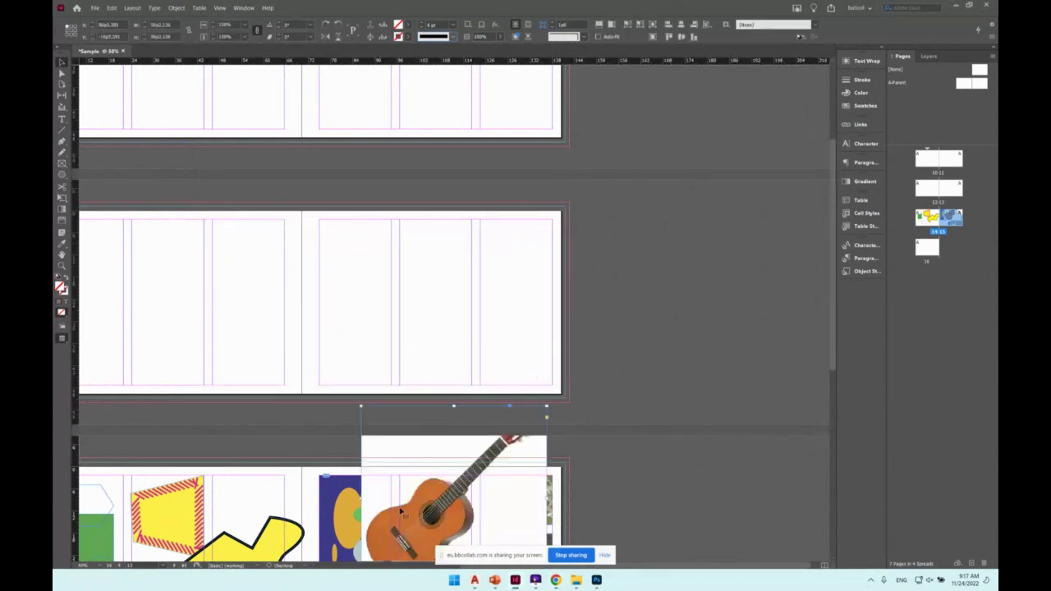
drag(401, 452, 345, 258)
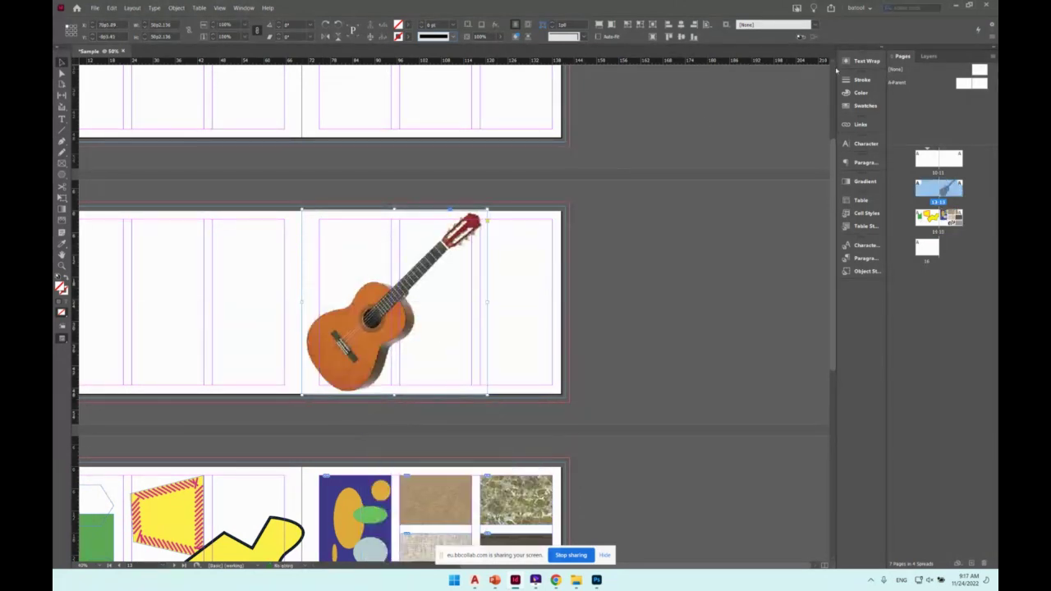
click(861, 124)
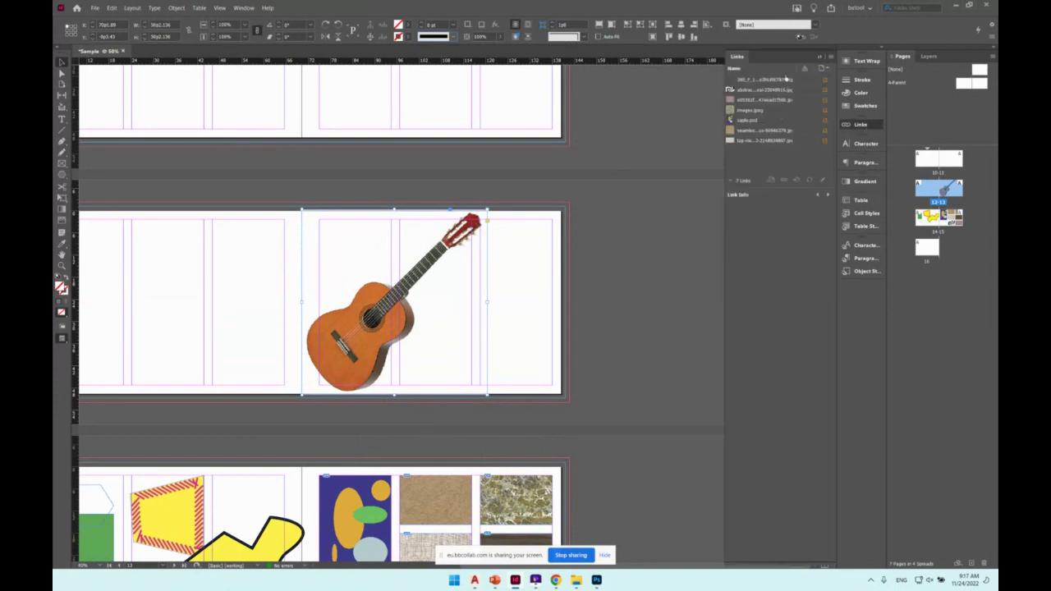
Scale the guitar image down, reposition it within the right-hand page of spread 12-13, and deselect it.
click(415, 272)
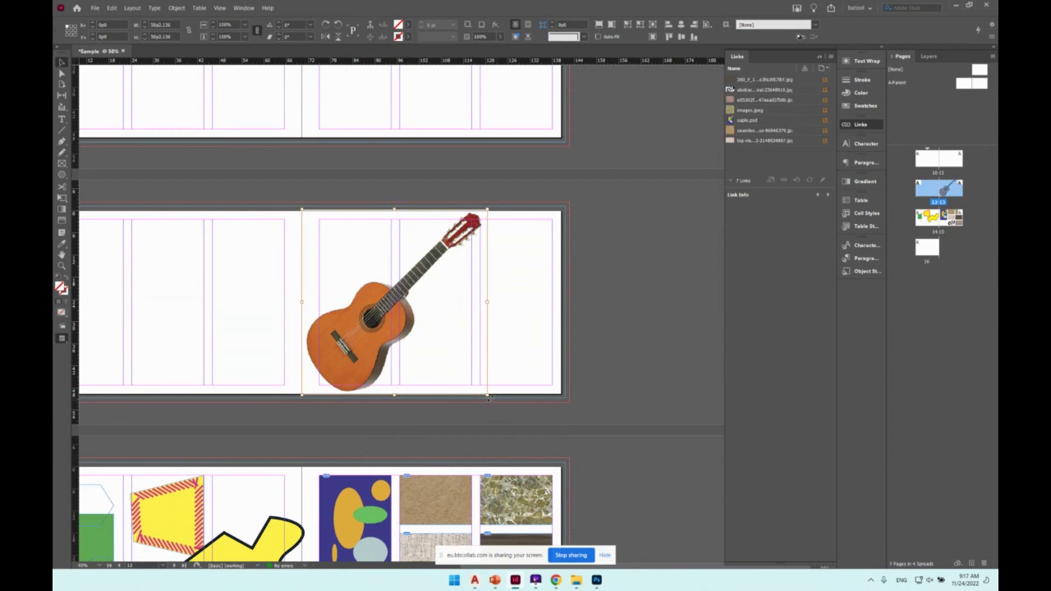
drag(489, 396, 445, 376)
drag(395, 337, 416, 344)
click(518, 184)
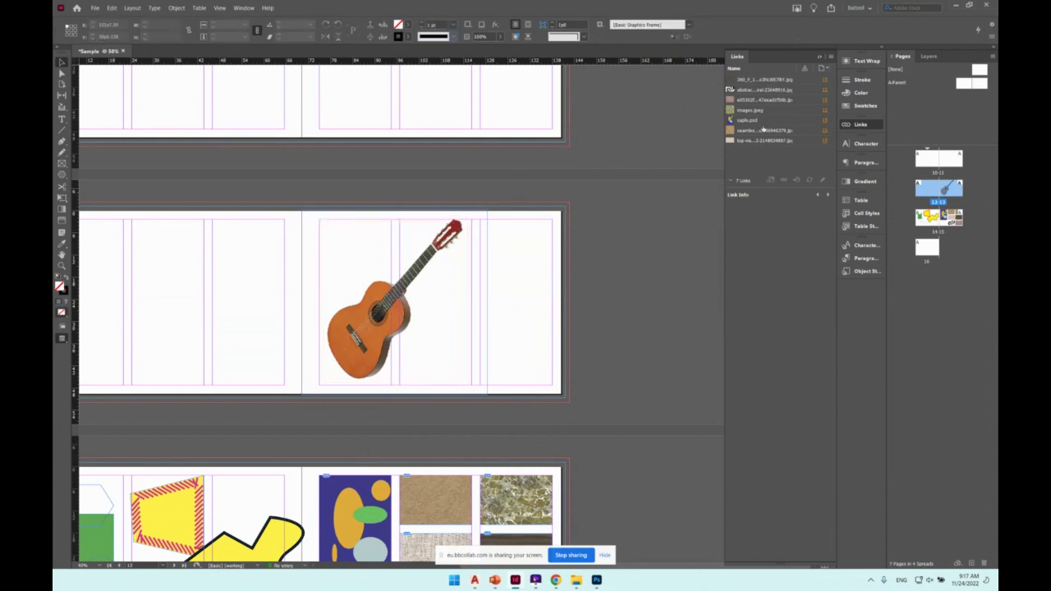
Embed the linked marble texture images.jpeg in the document.
click(756, 110)
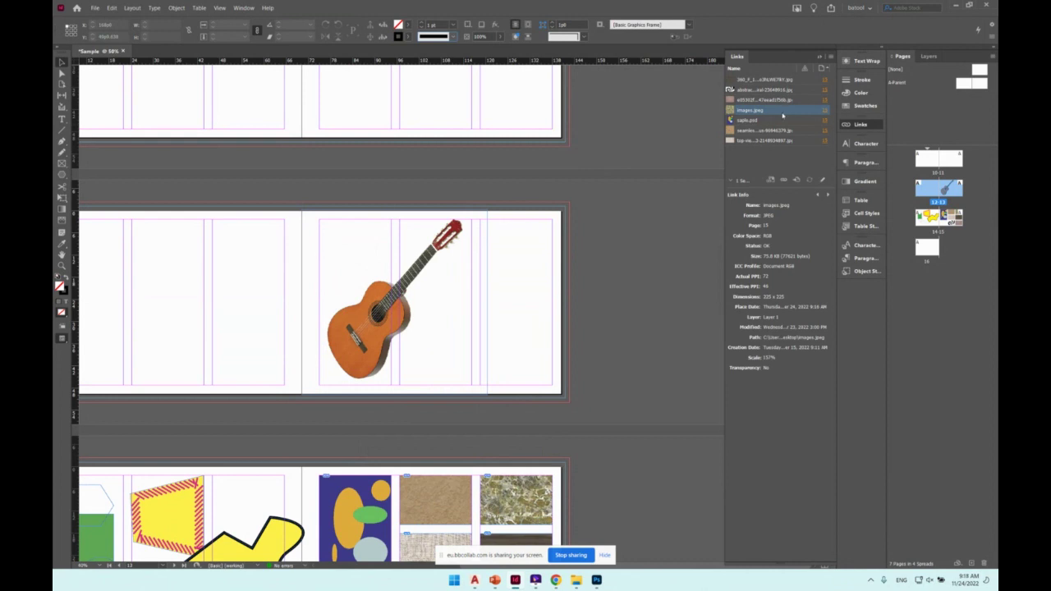
right_click(782, 115)
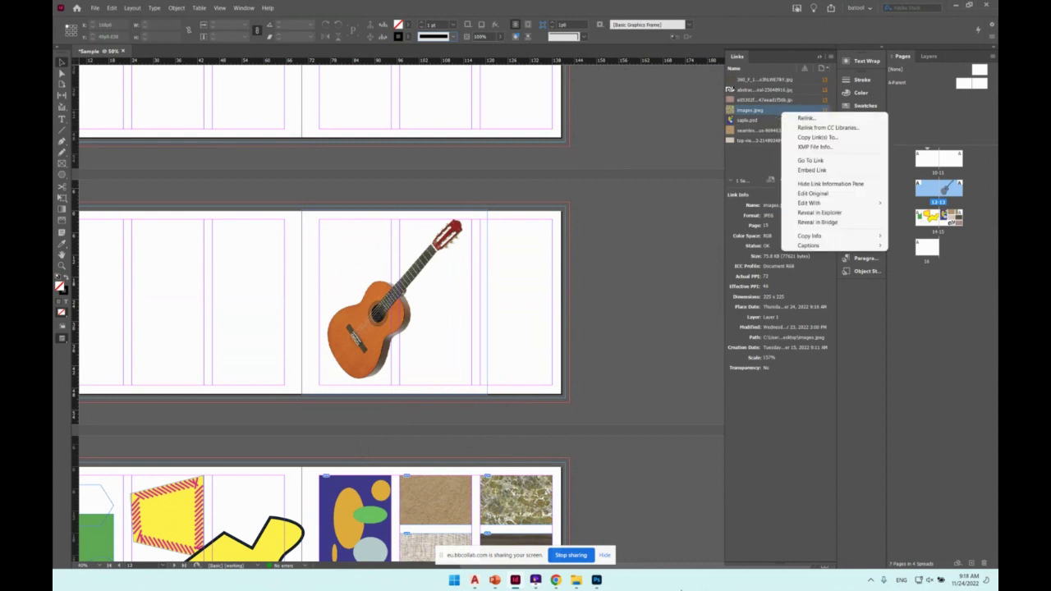
click(819, 71)
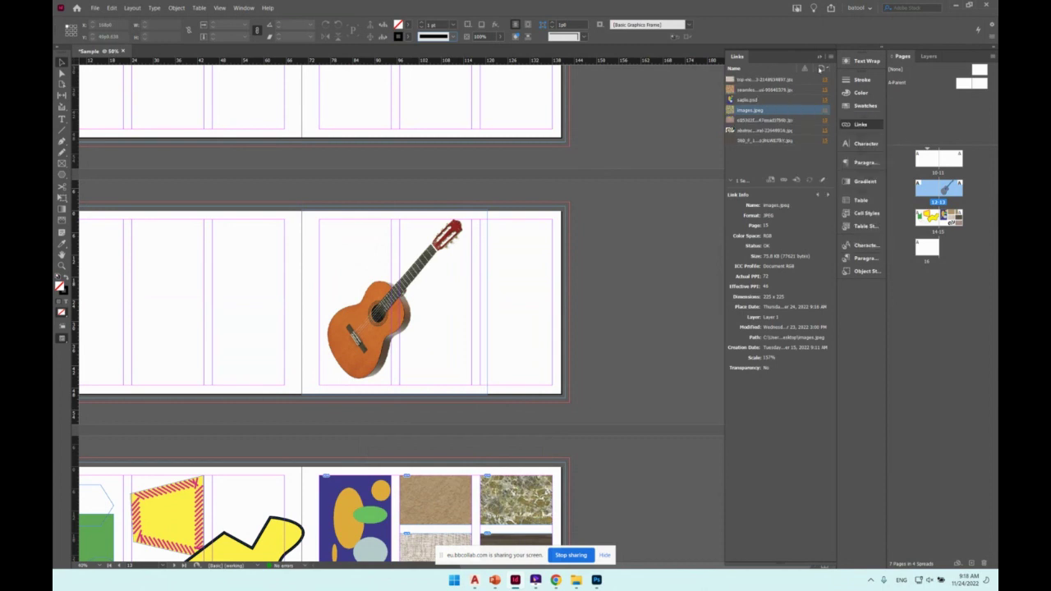
click(830, 58)
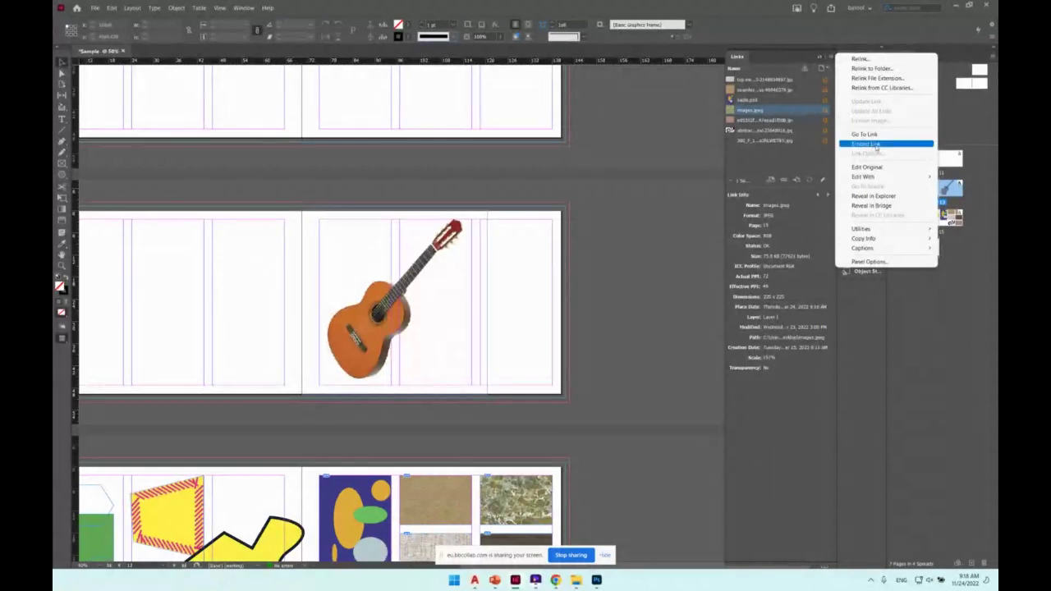
click(876, 144)
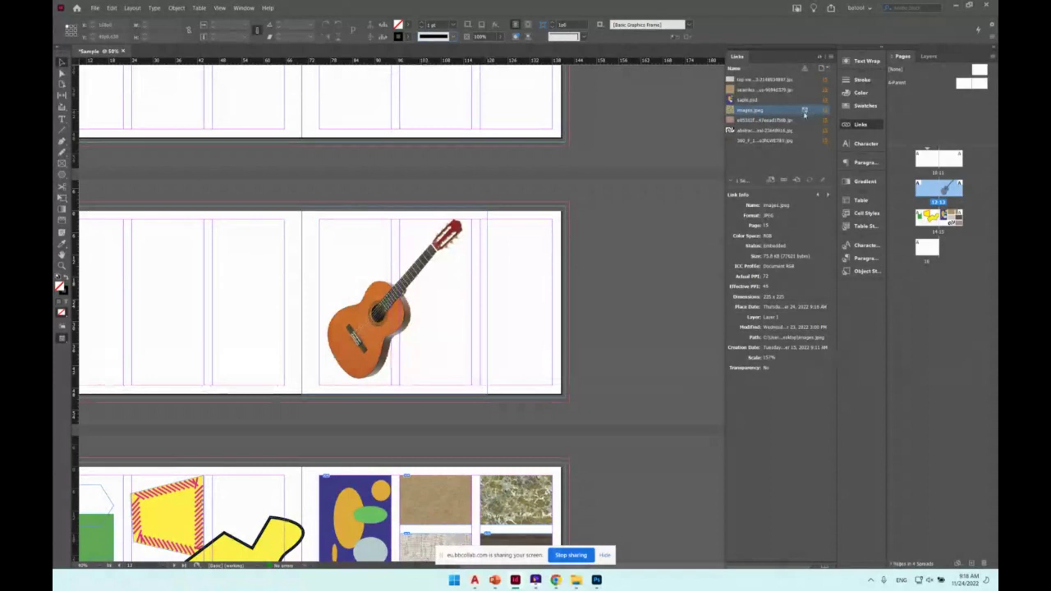
Switch to Photoshop and open images.jpeg from the Desktop.
scroll(575, 403, down, 1)
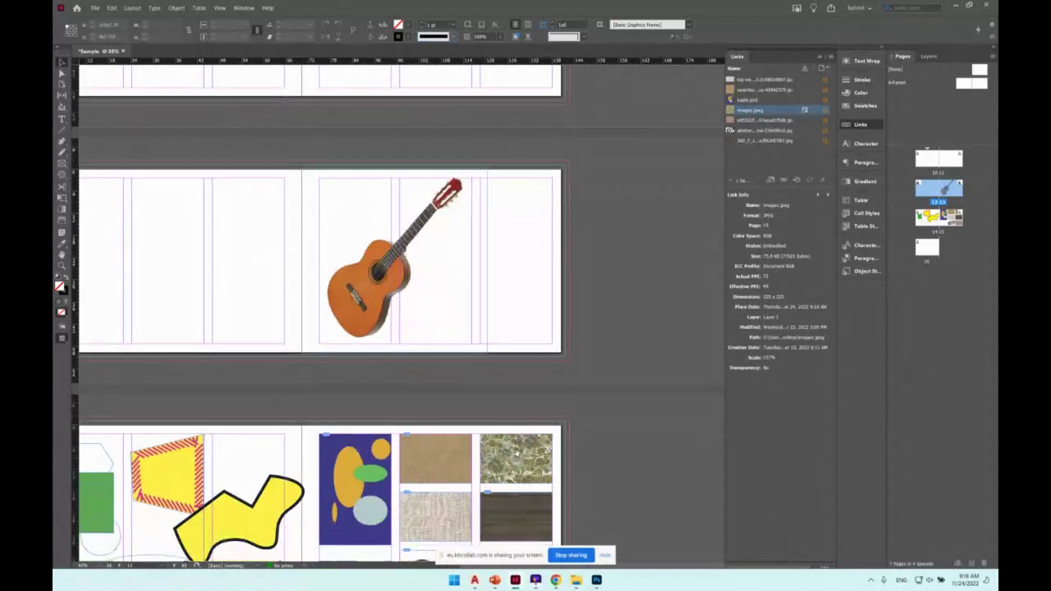
scroll(542, 441, down, 1)
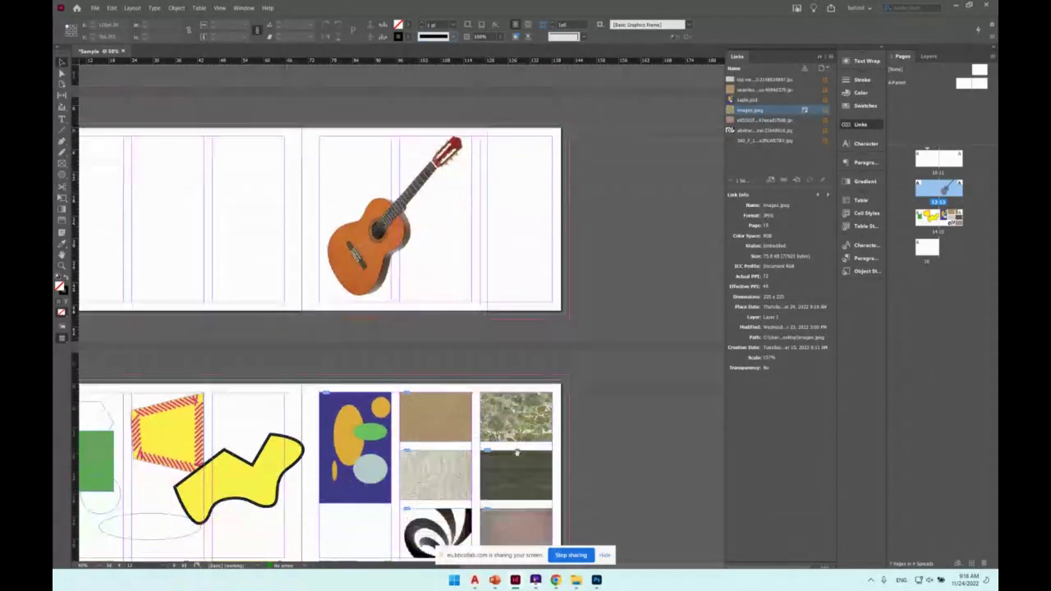
click(597, 580)
click(215, 33)
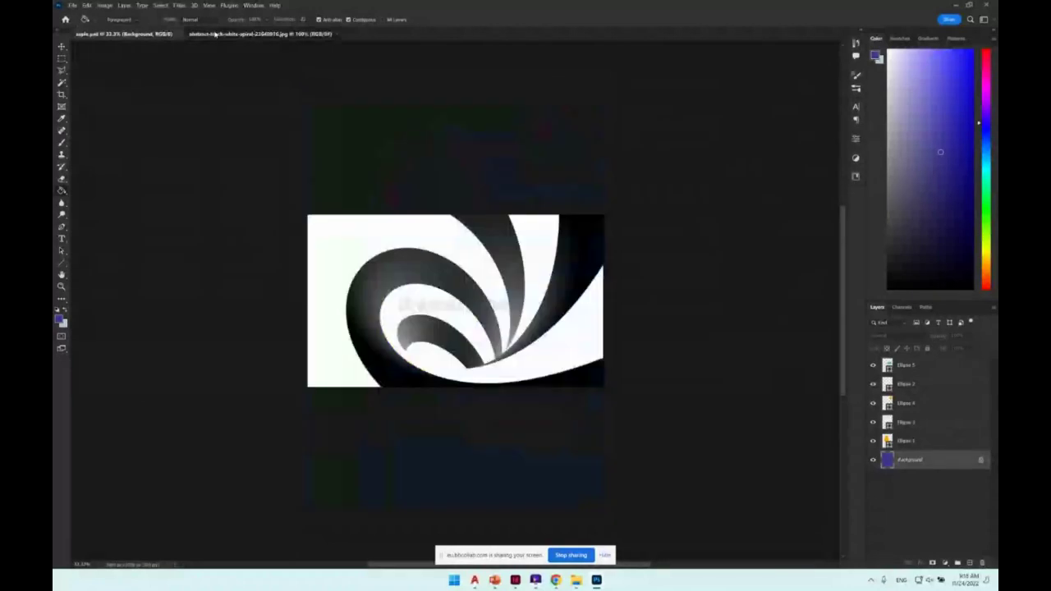
click(73, 5)
click(92, 70)
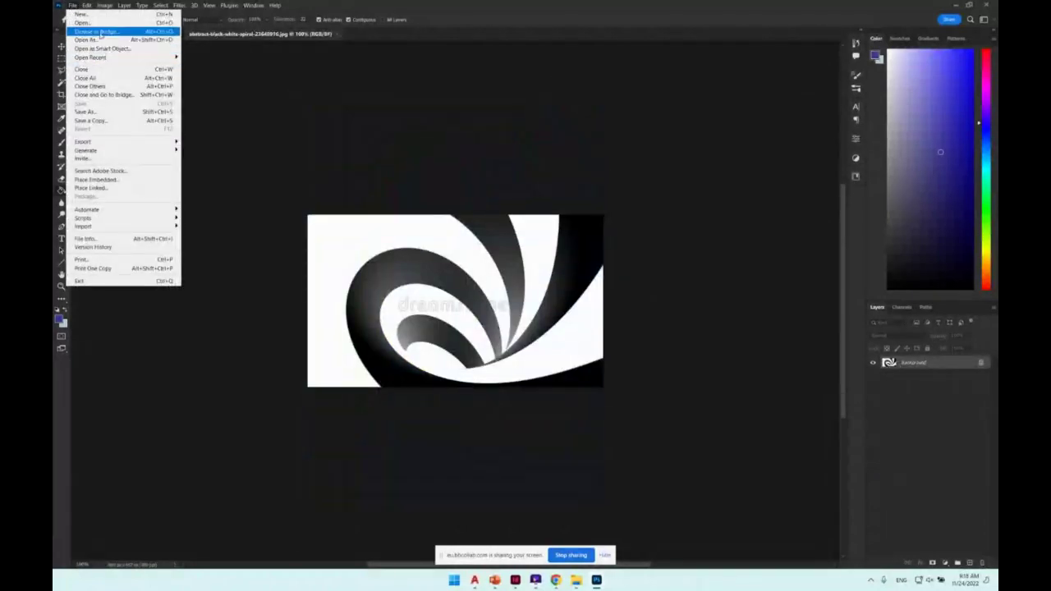
click(73, 5)
click(73, 5)
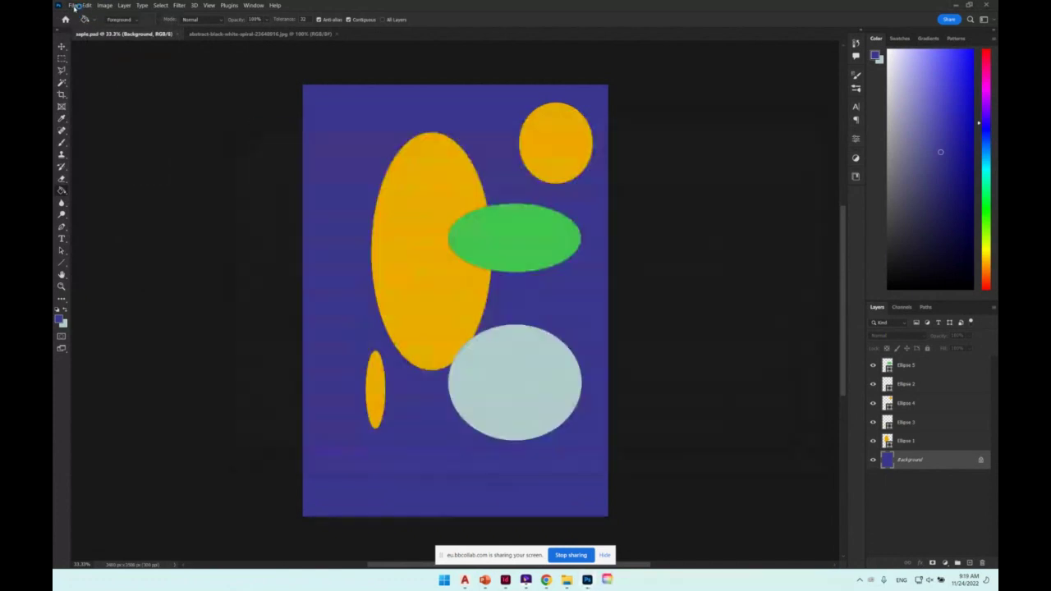
click(73, 5)
click(178, 68)
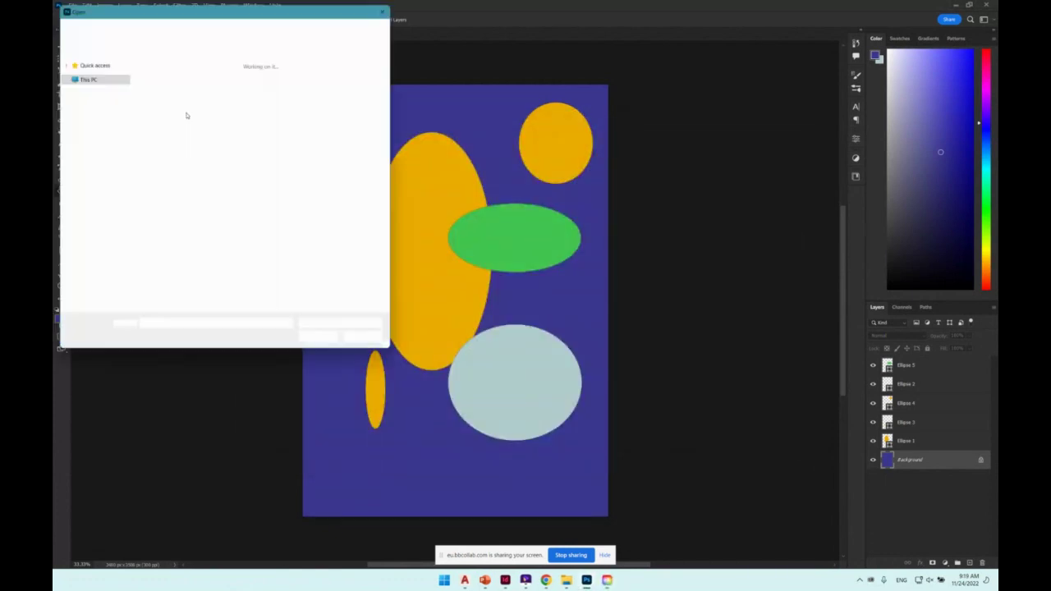
scroll(90, 95, up, 3)
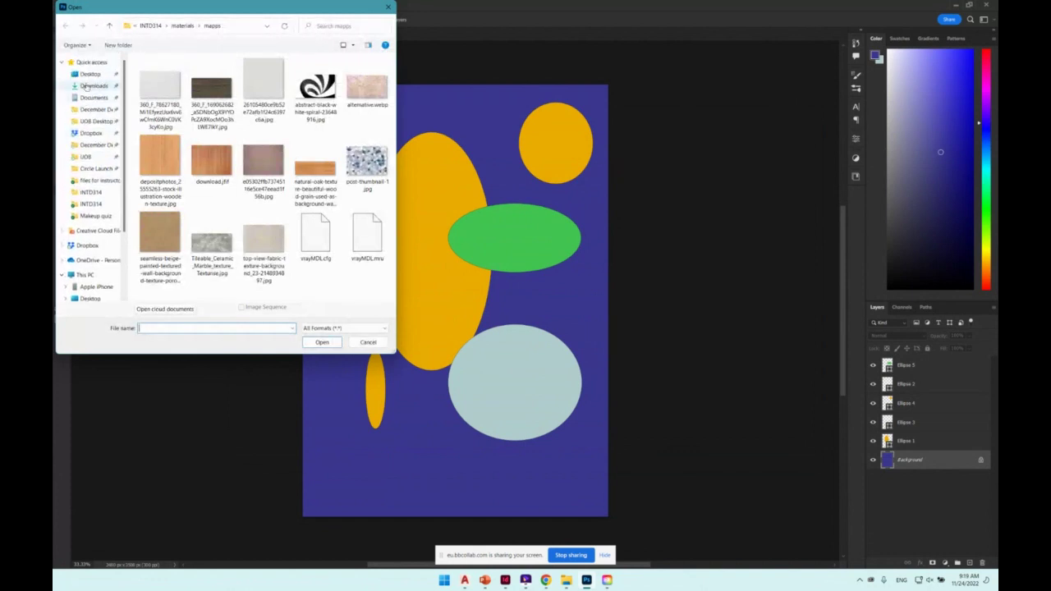
click(90, 75)
double_click(370, 150)
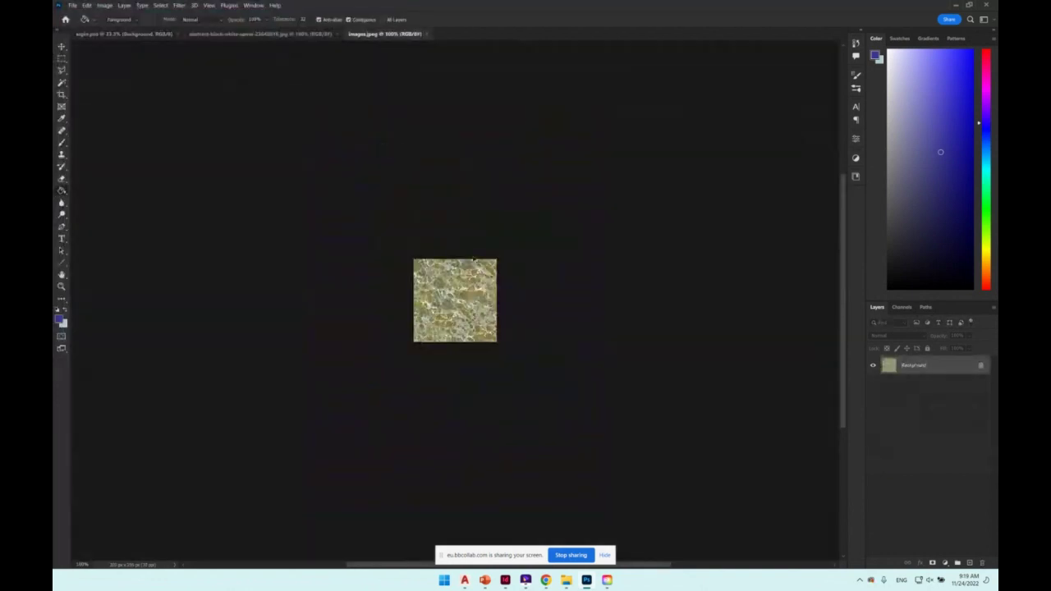
Recolour the marble texture to a vivid green with Hue/Saturation and save images.jpeg.
key(ctrl+u)
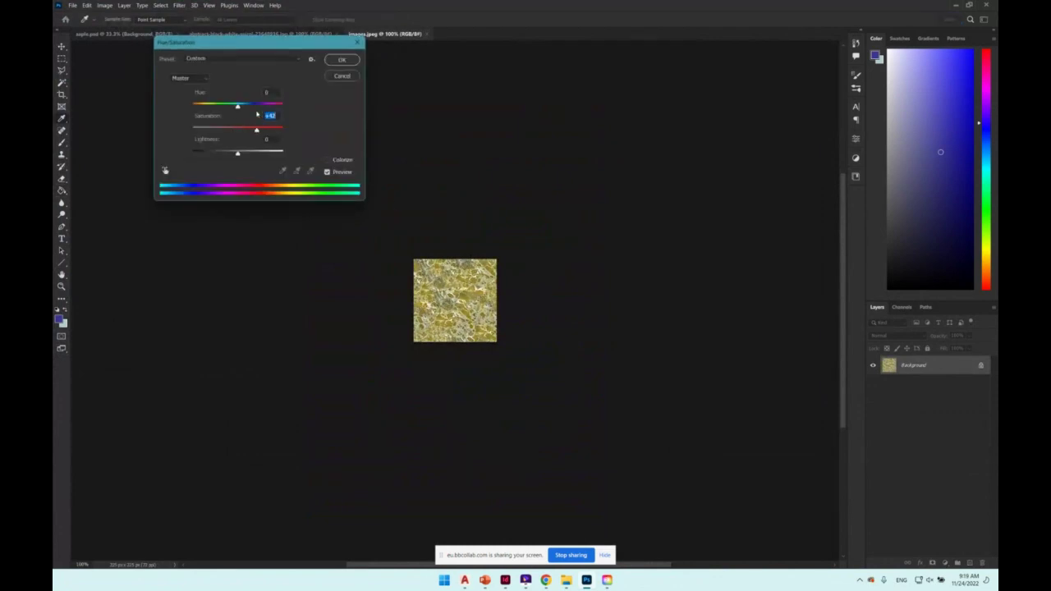
click(342, 60)
key(ctrl+s)
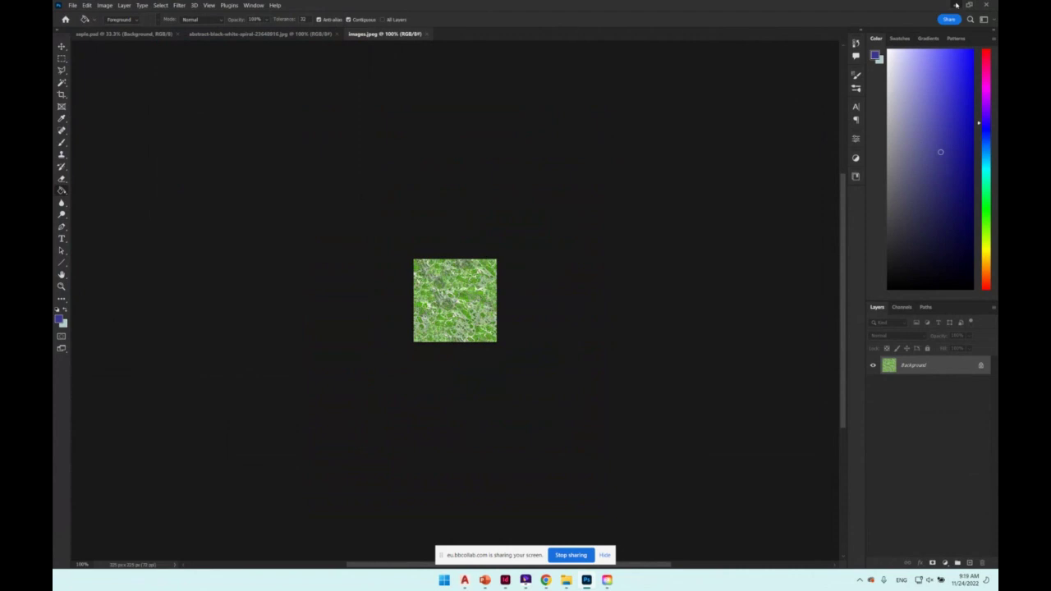
Return to InDesign and relink the embedded marble texture to the edited images.jpeg on the Desktop.
click(956, 4)
click(672, 85)
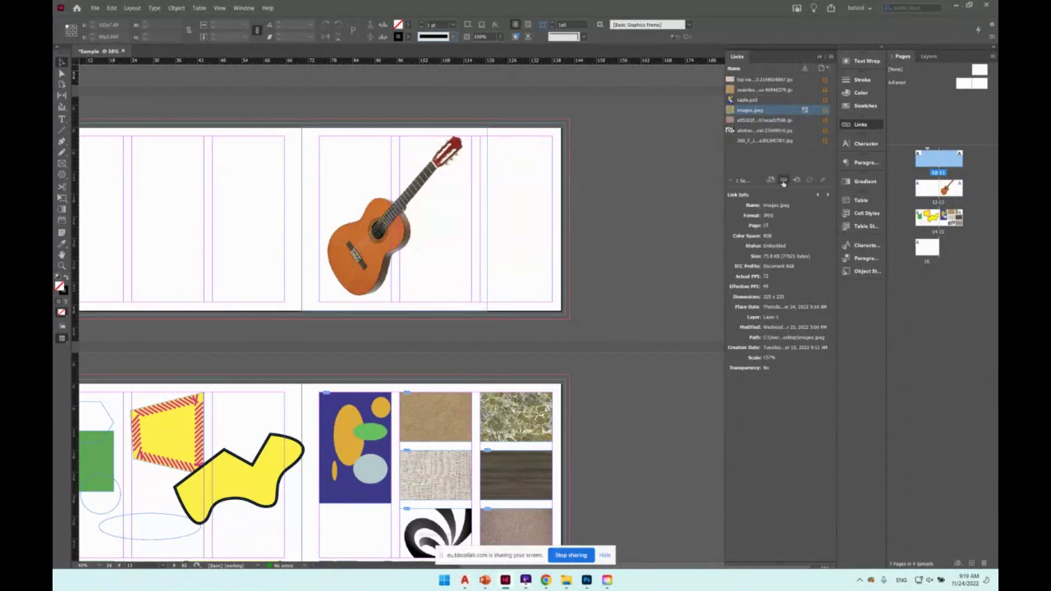
click(783, 181)
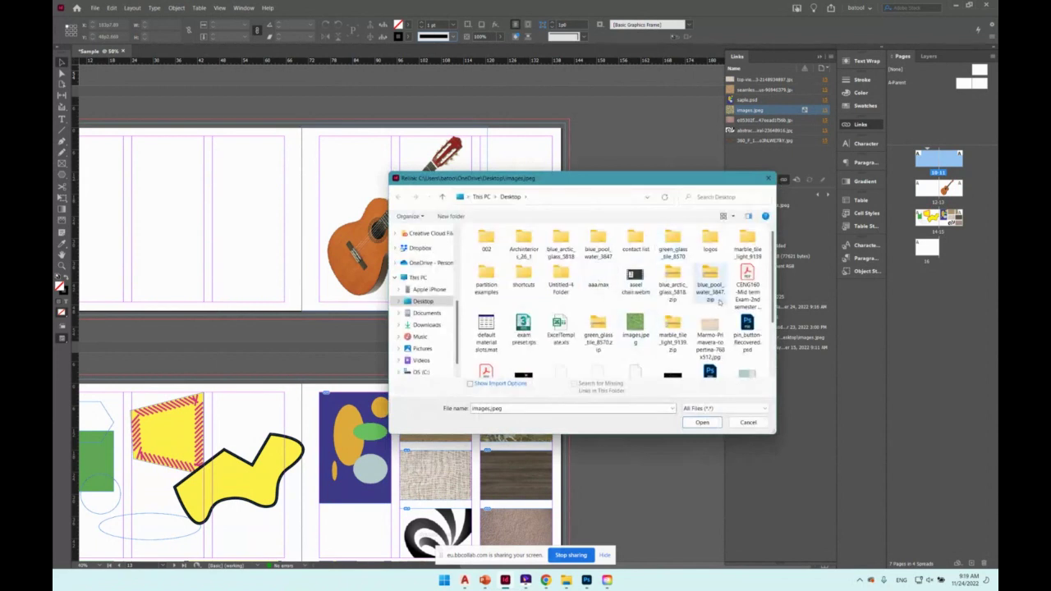
double_click(637, 329)
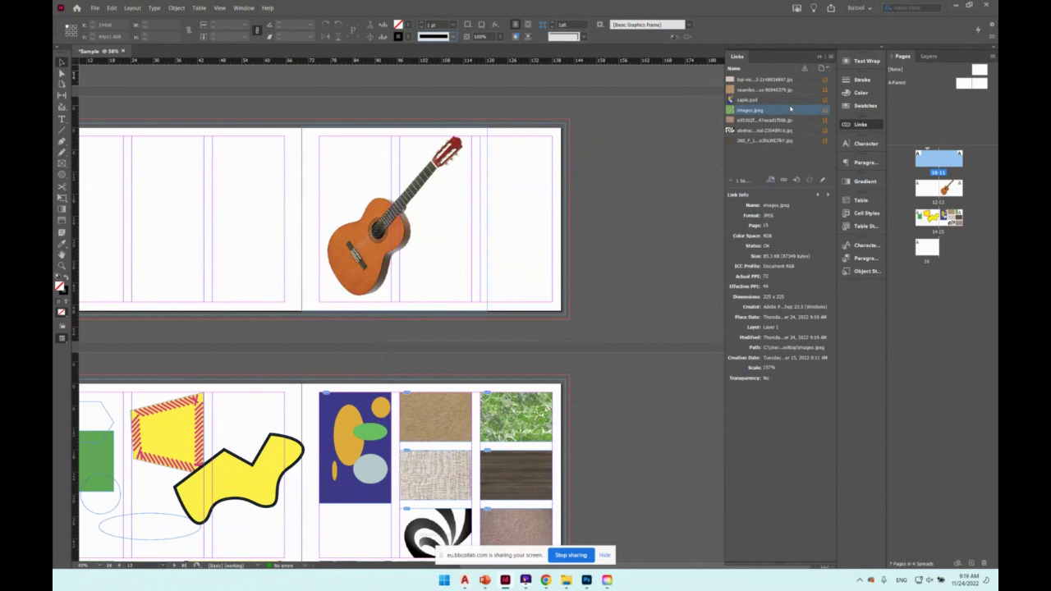
Select all linked images in the document, reverse the order of the list and try to embed them.
click(767, 141)
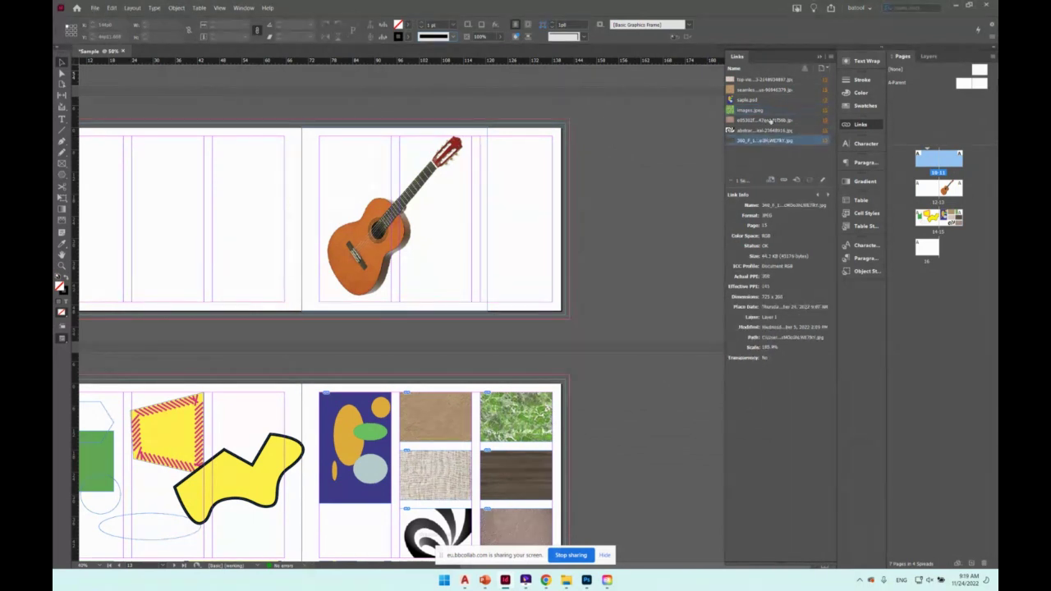
shift+click(777, 81)
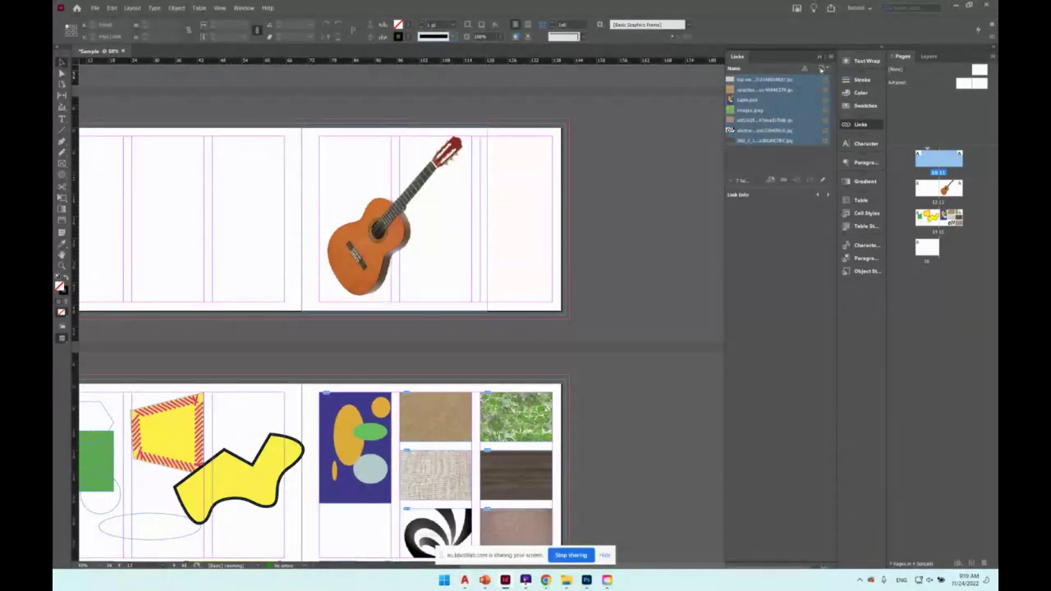
click(821, 69)
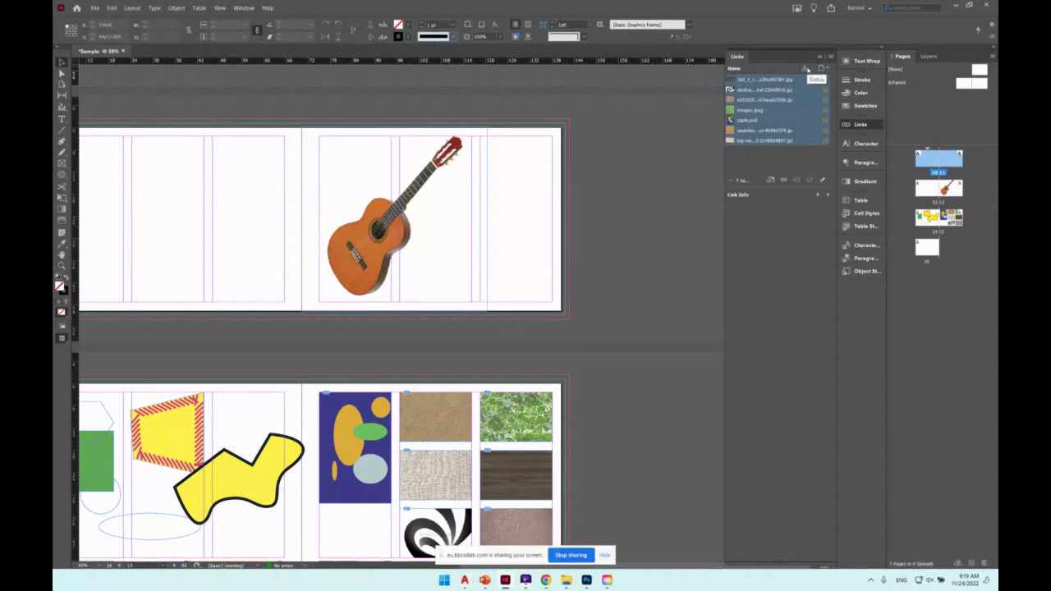
click(832, 58)
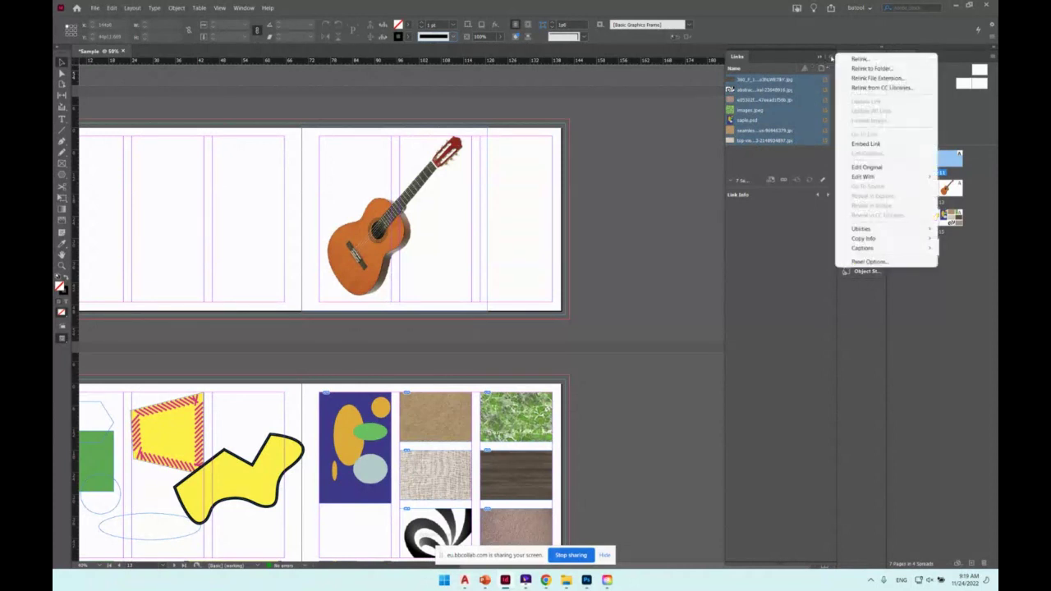
click(856, 148)
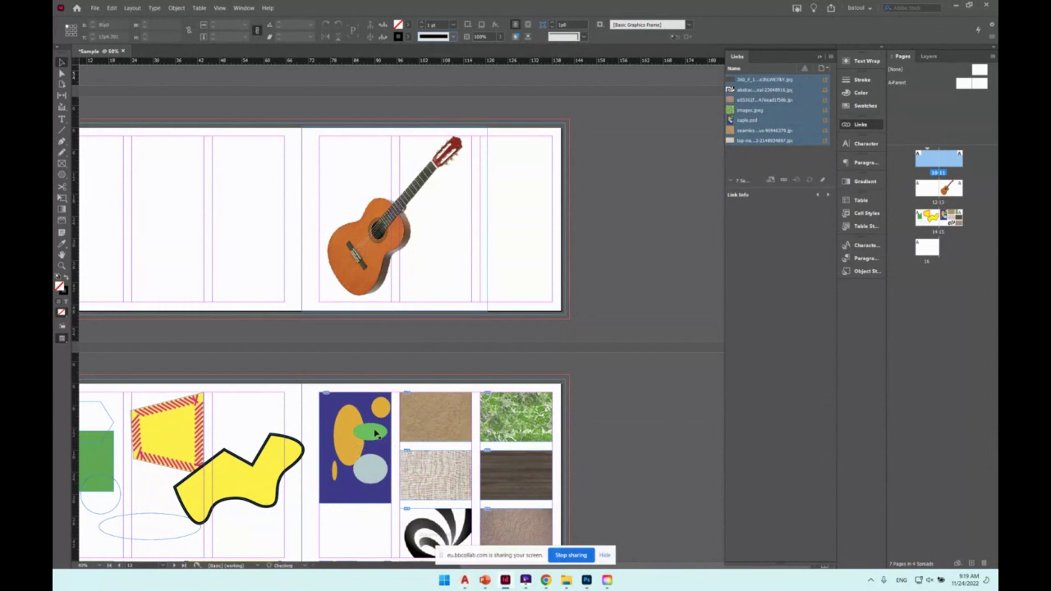
click(403, 416)
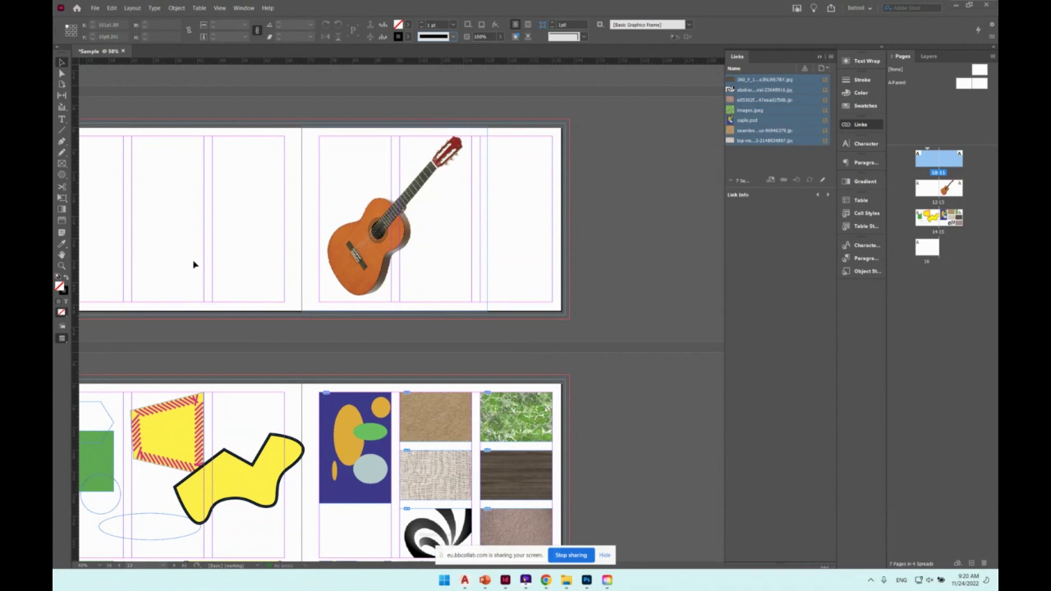
Set the horizontal and vertical ruler units to Millimeters in the Units & Increments preferences.
click(111, 8)
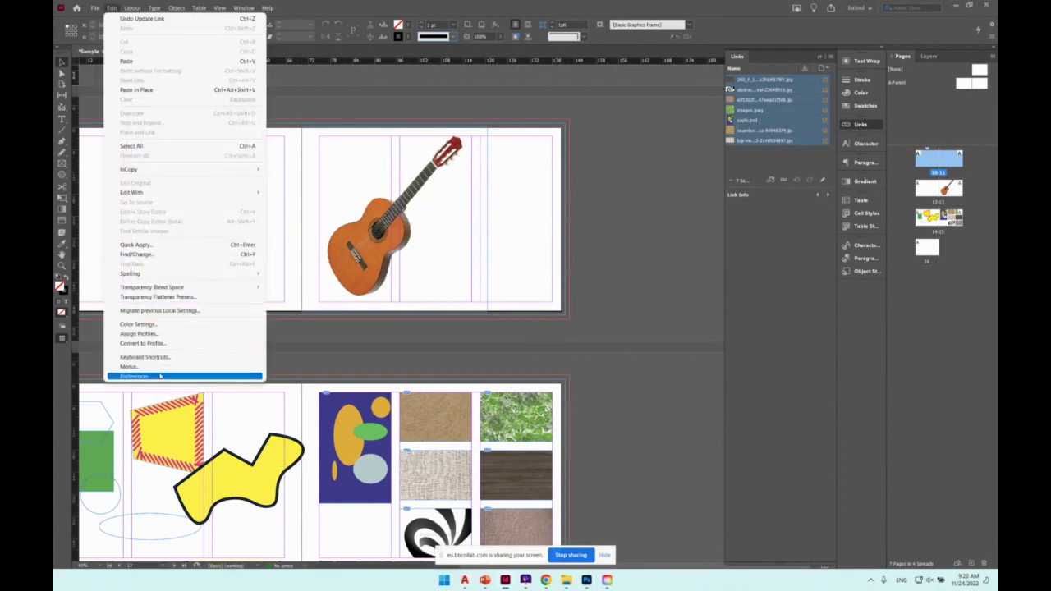
mouse_move(164, 377)
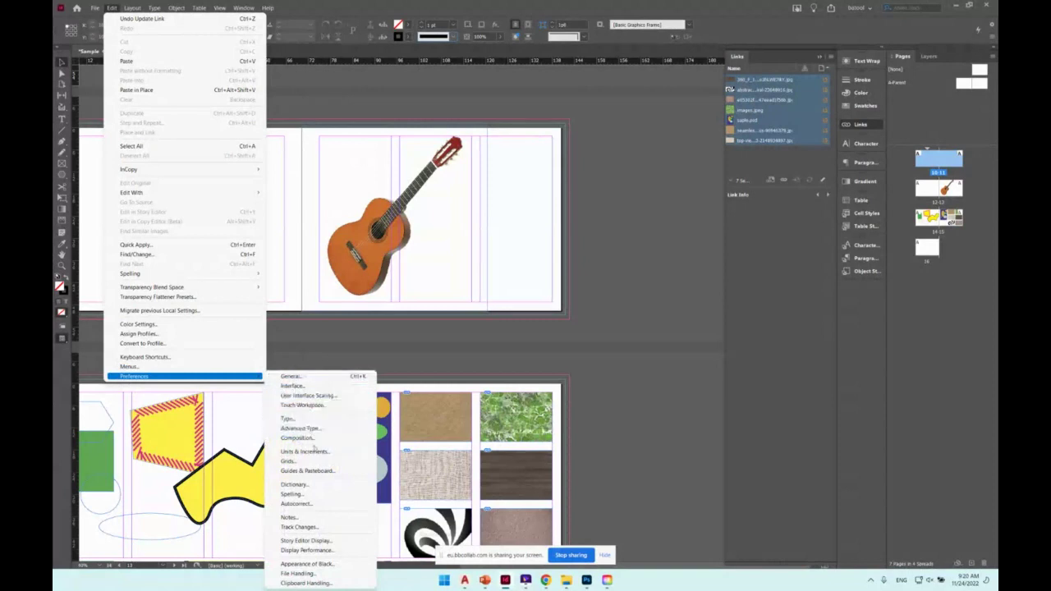
click(315, 452)
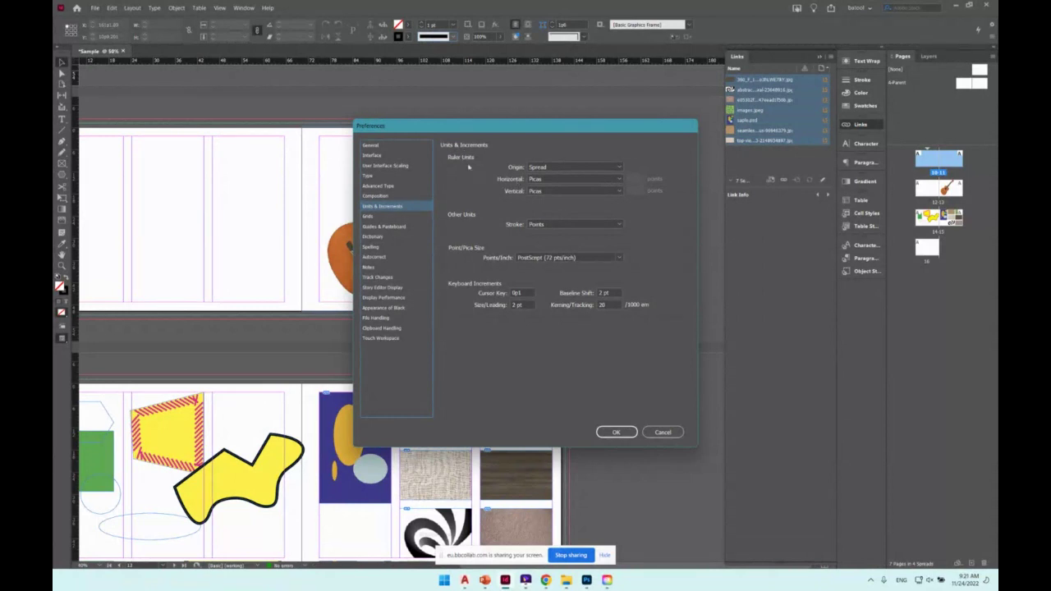
click(570, 178)
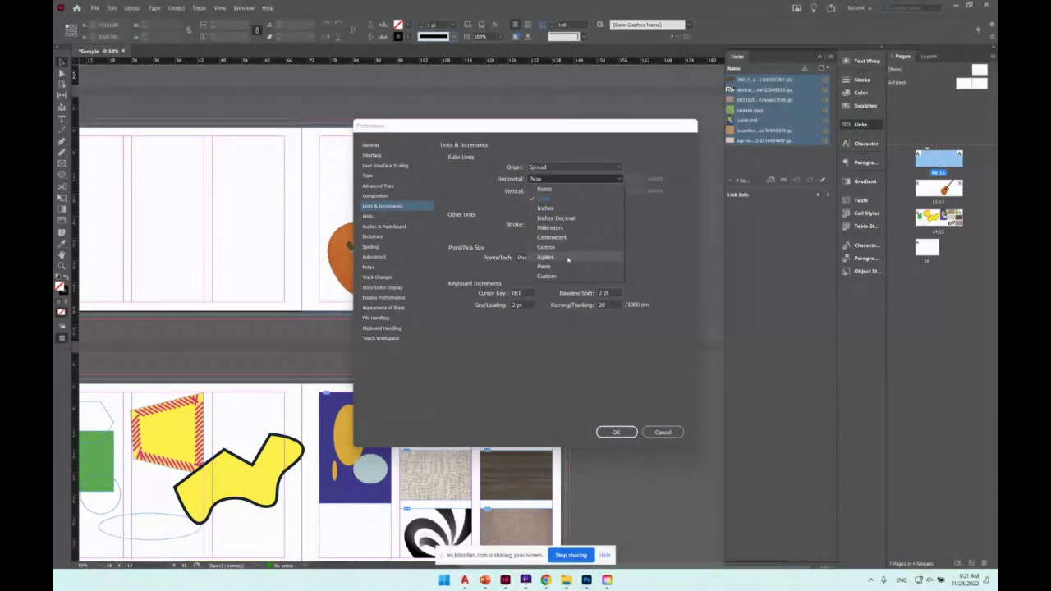
click(558, 228)
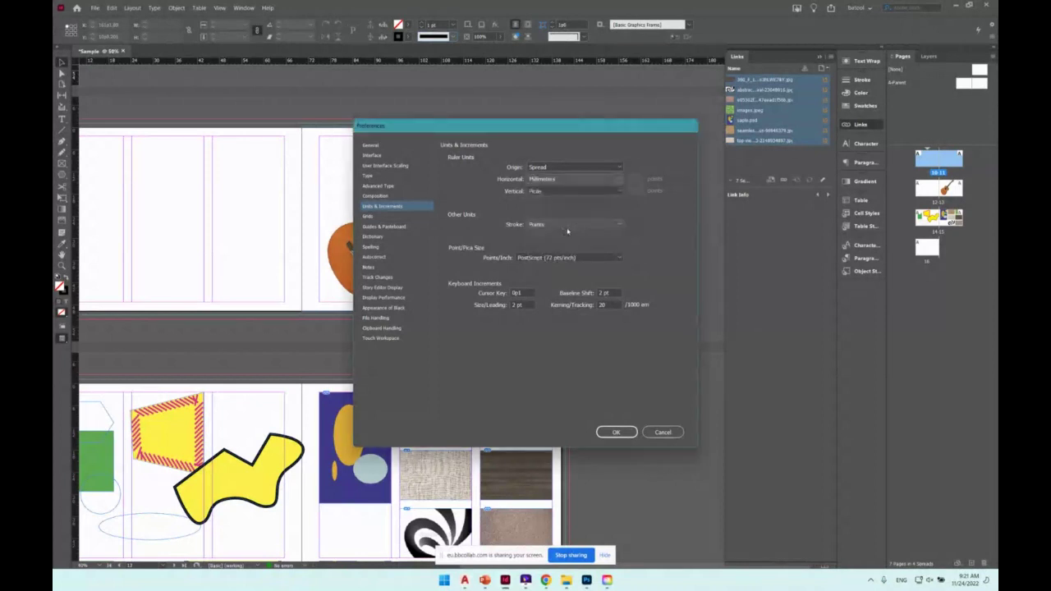
click(542, 191)
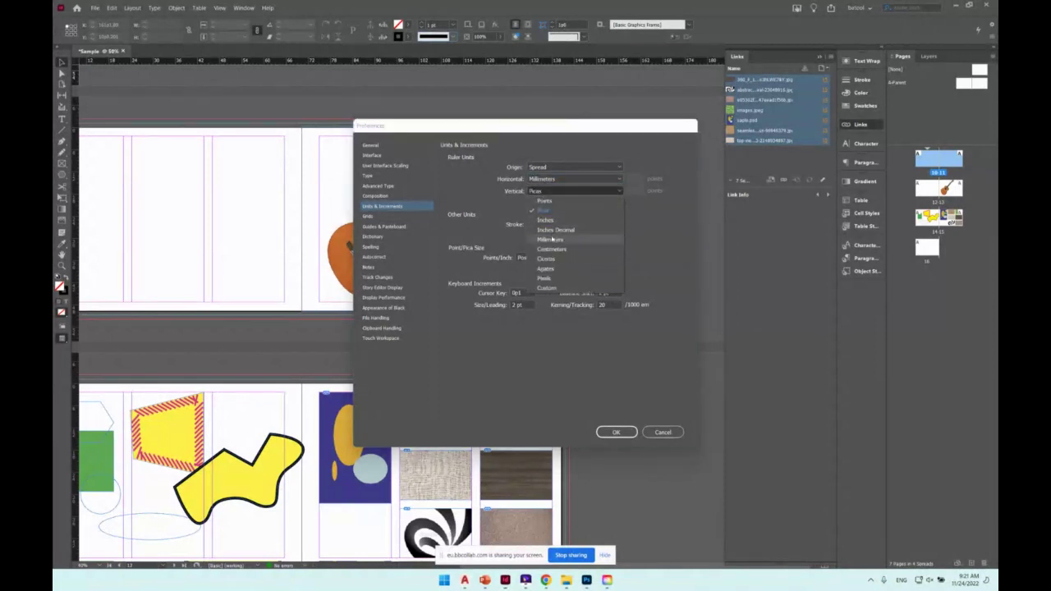
click(552, 239)
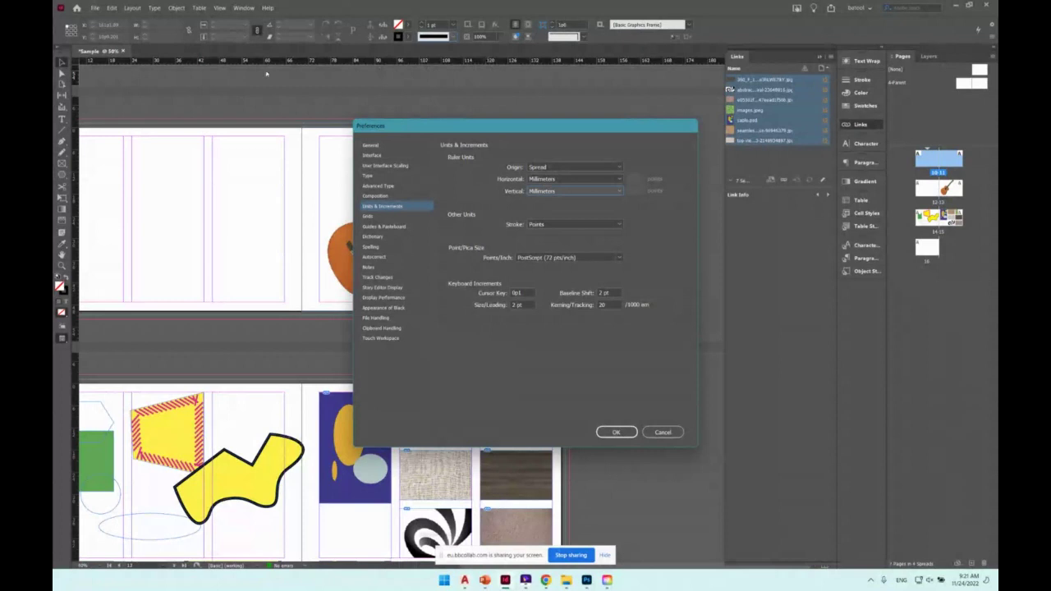
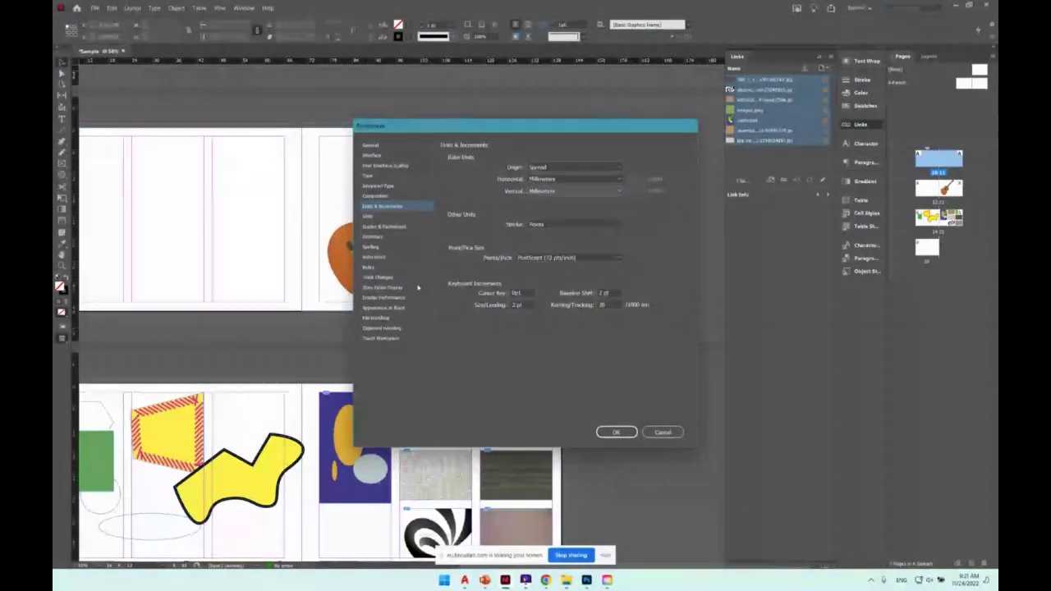
Set the stroke units to Millimeters and apply the preferences.
click(543, 224)
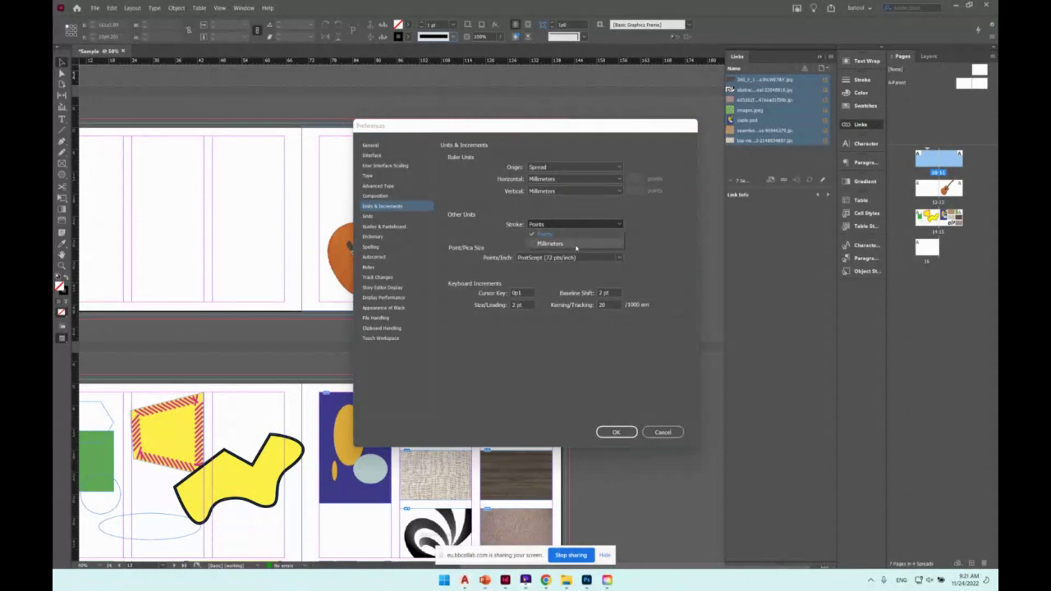
click(578, 245)
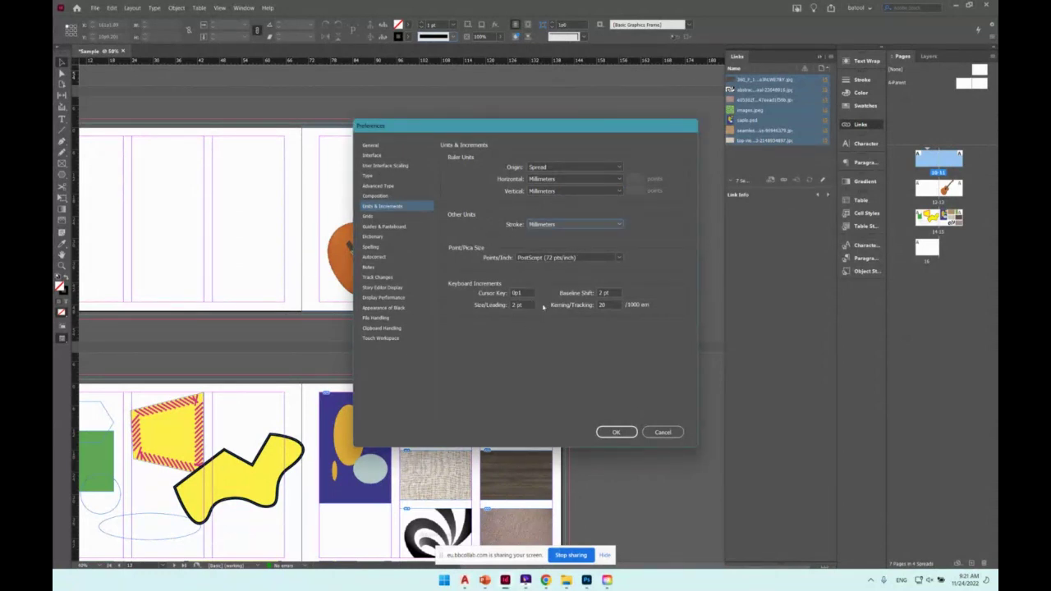
click(616, 432)
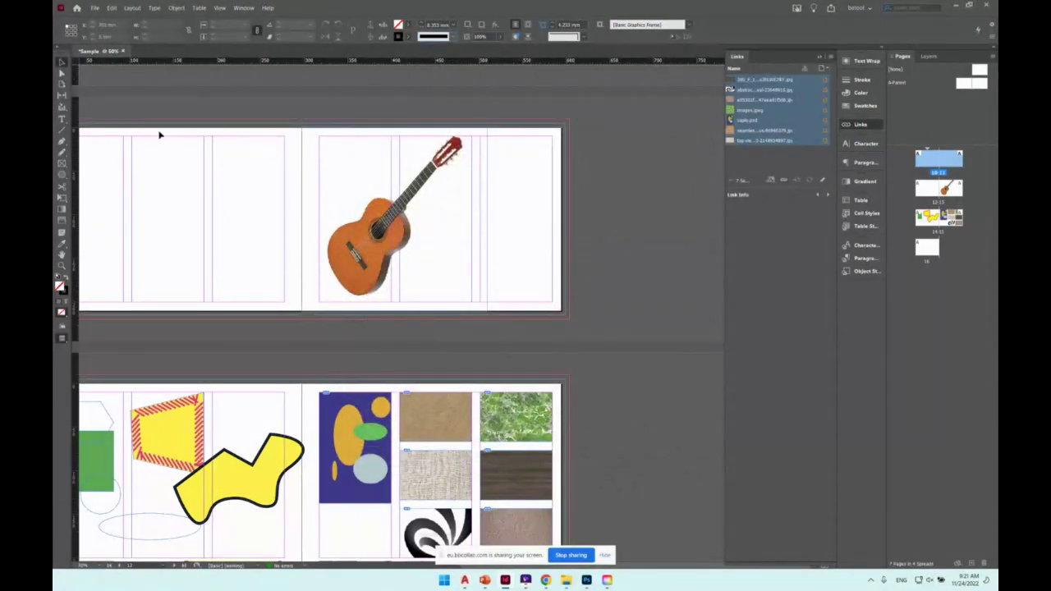
click(61, 162)
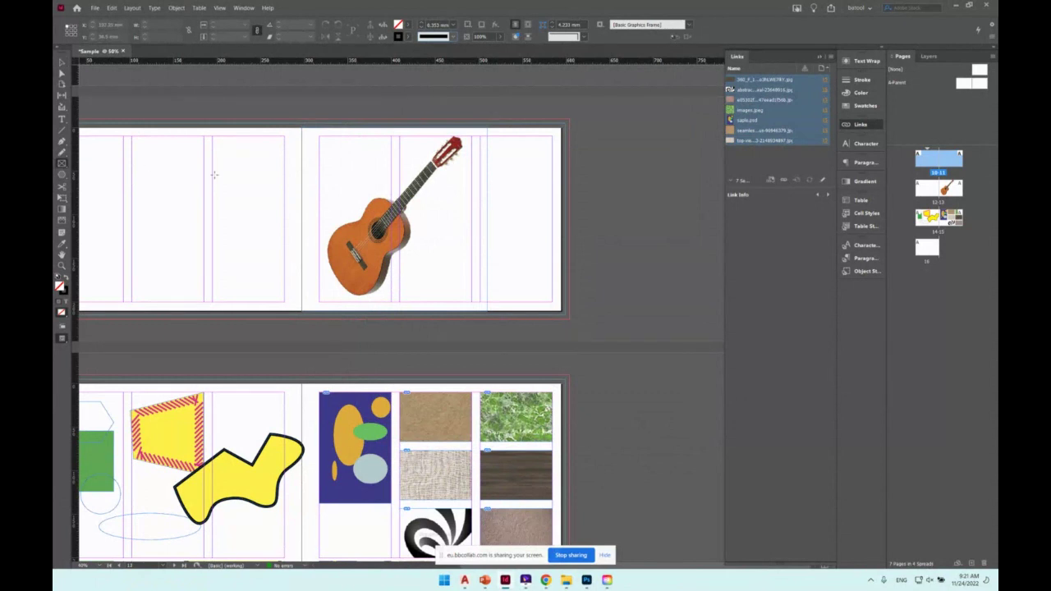
click(158, 164)
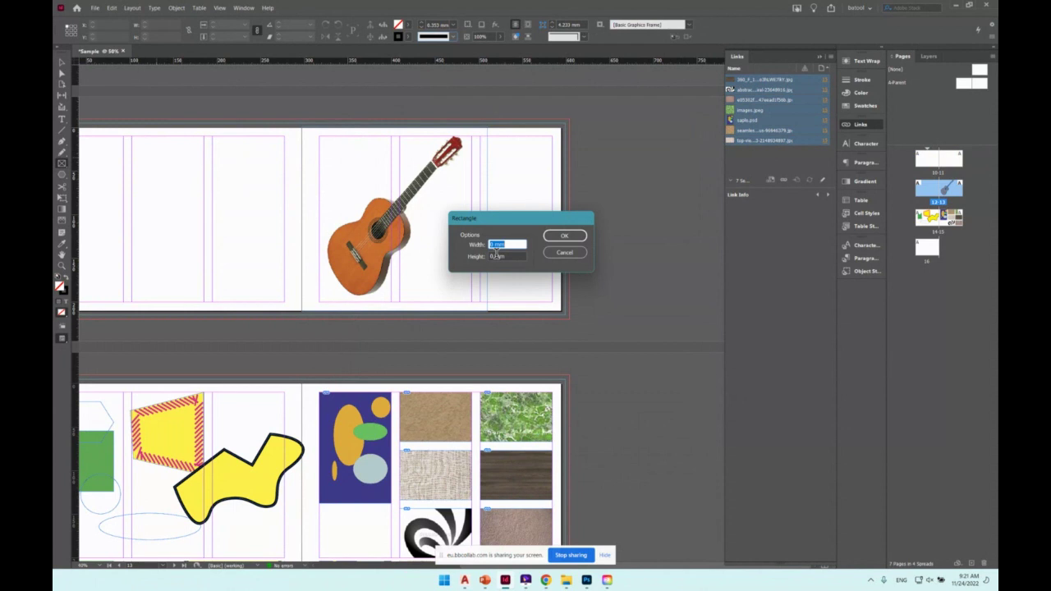
click(565, 252)
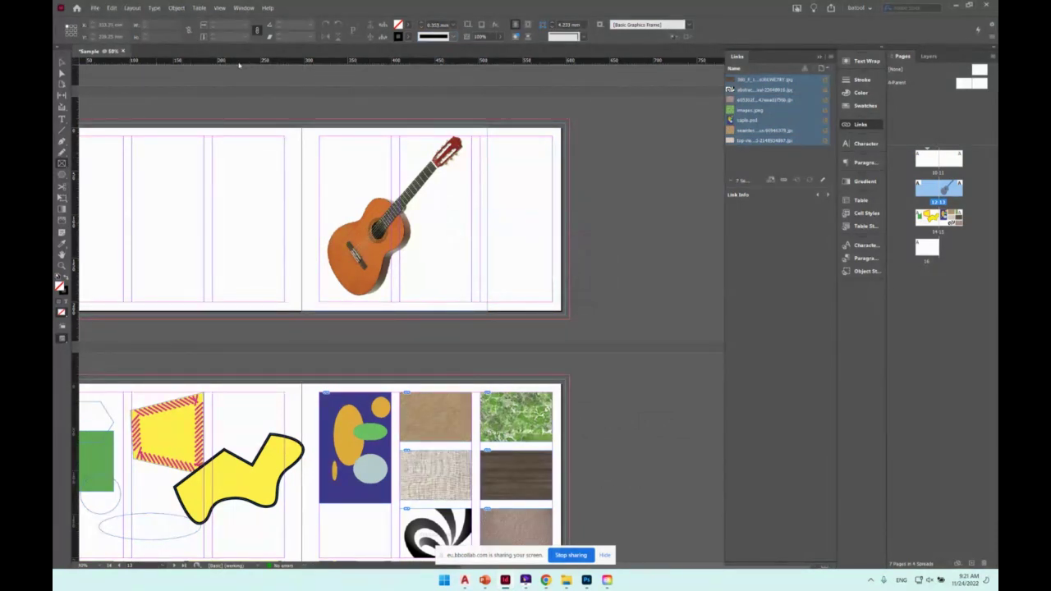
Place a horizontal ruler guide across the empty page beside the guitar at about 46 mm from its top edge.
drag(229, 61, 500, 196)
key(super+space)
key(alt)
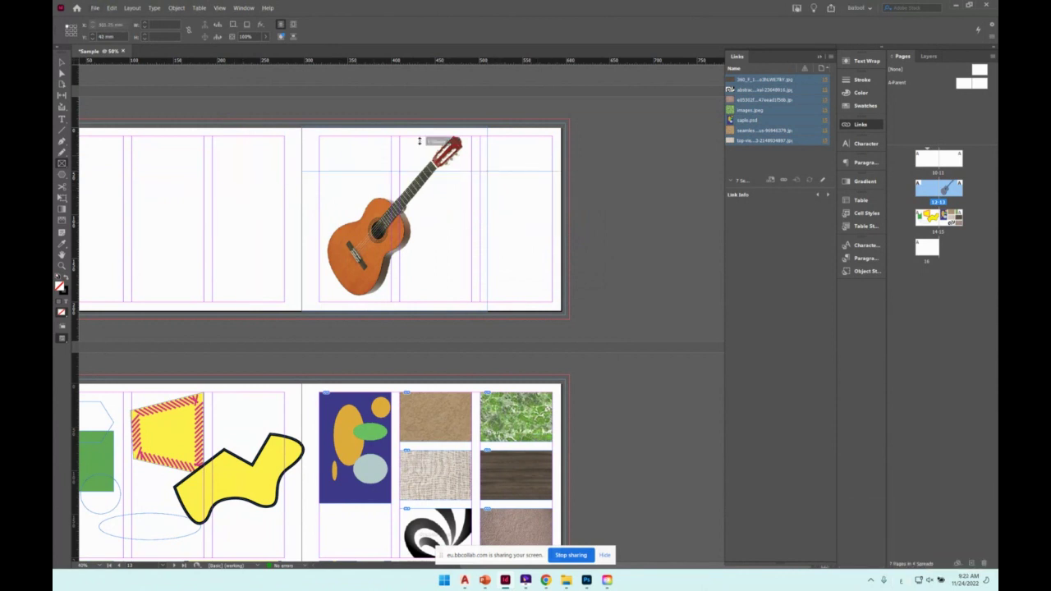
drag(123, 61, 123, 170)
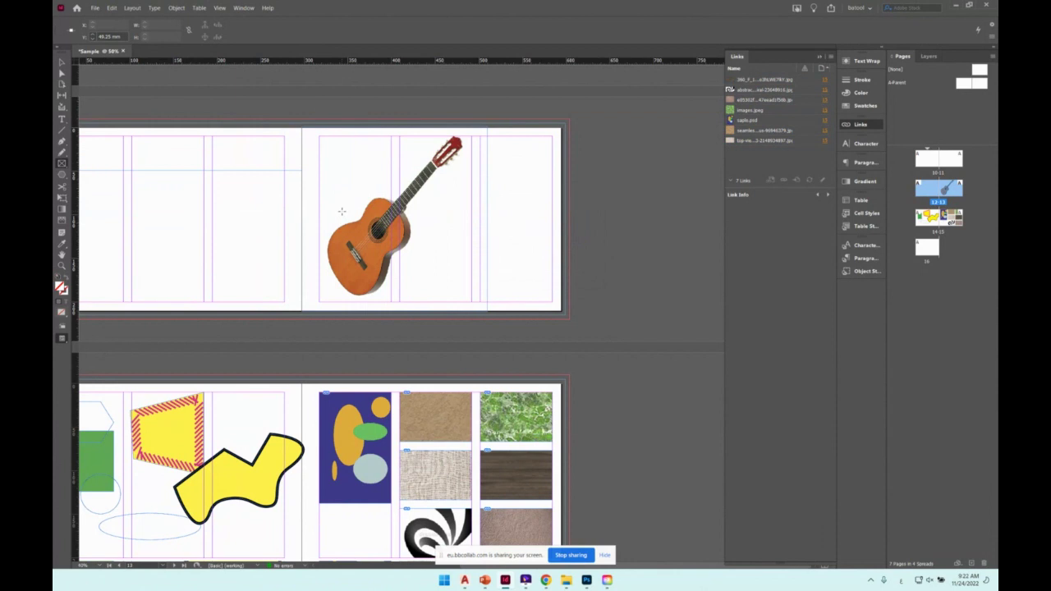
Compare the spreads in Normal and Preview screen modes, returning to Normal mode with margins and guides shown.
scroll(341, 212, down, 1)
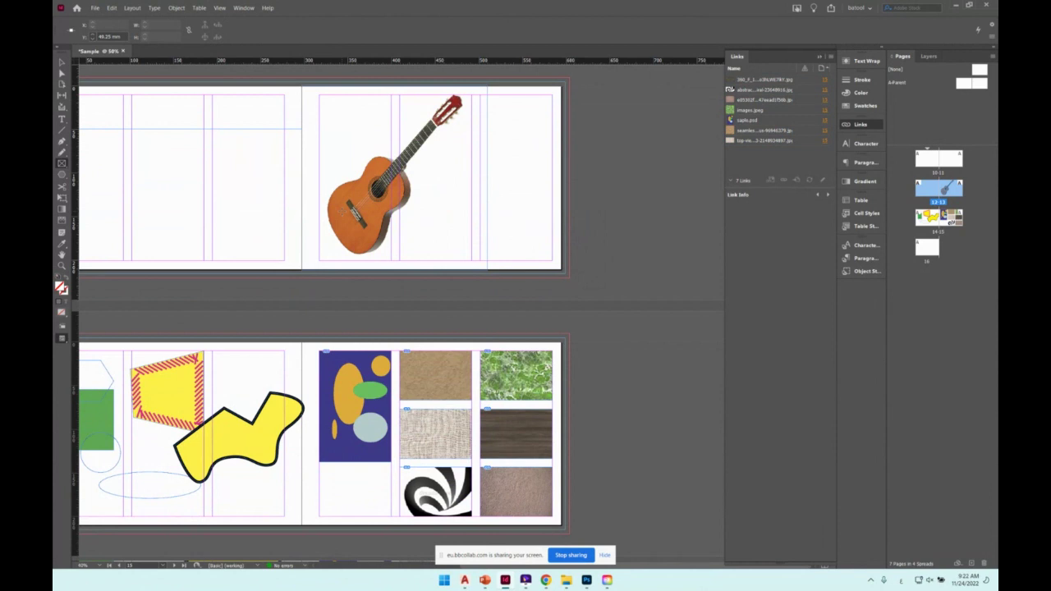
key(w)
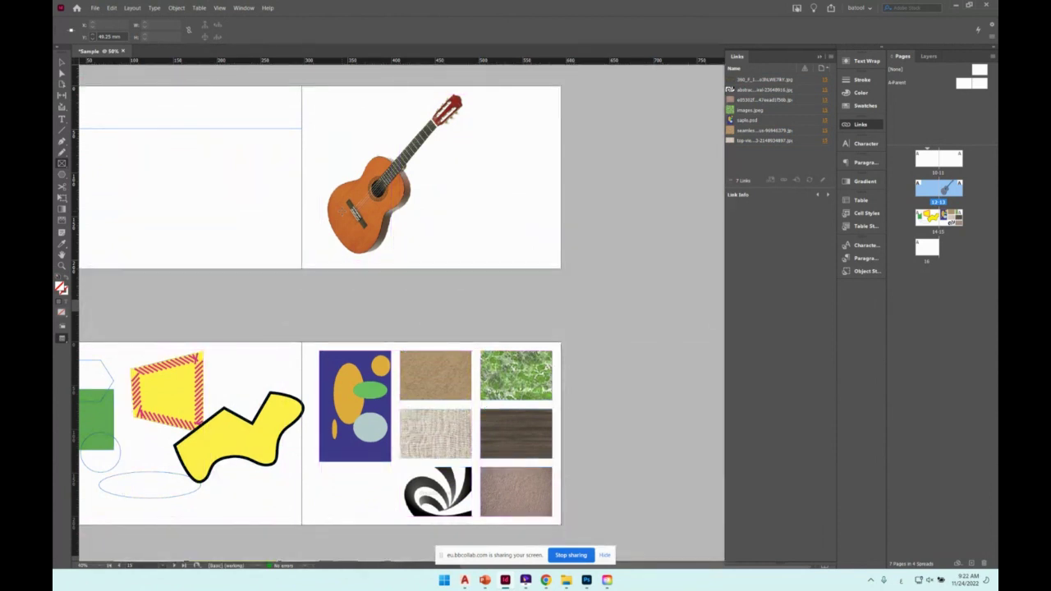
key(w)
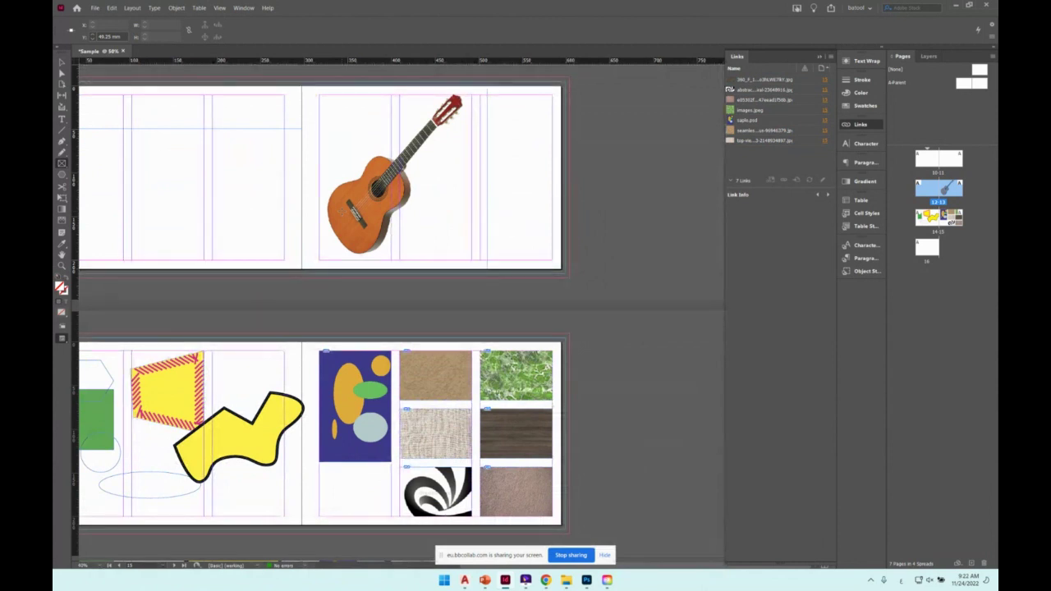
key(w)
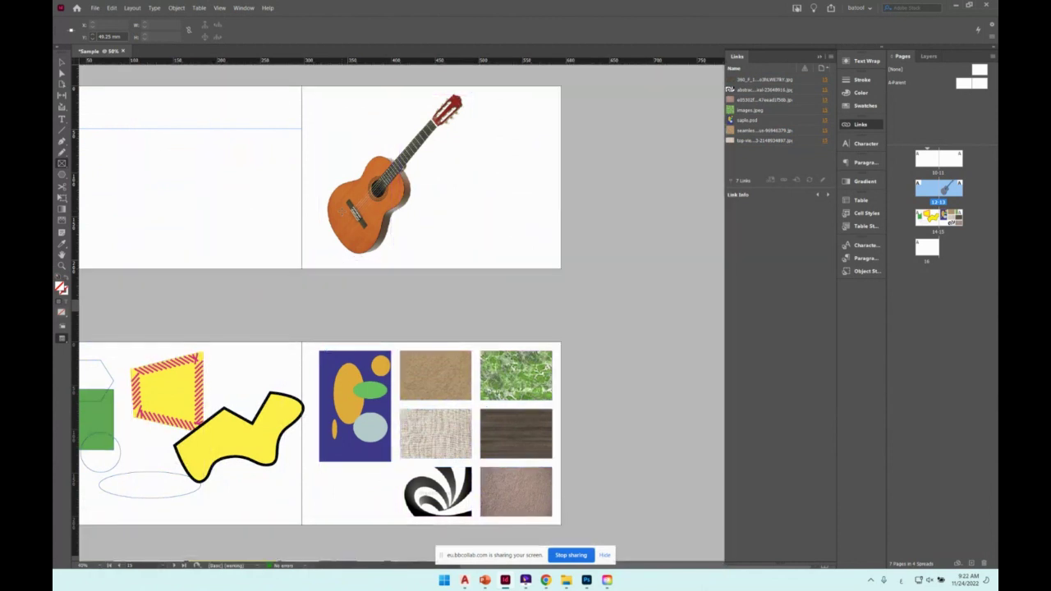
key(w)
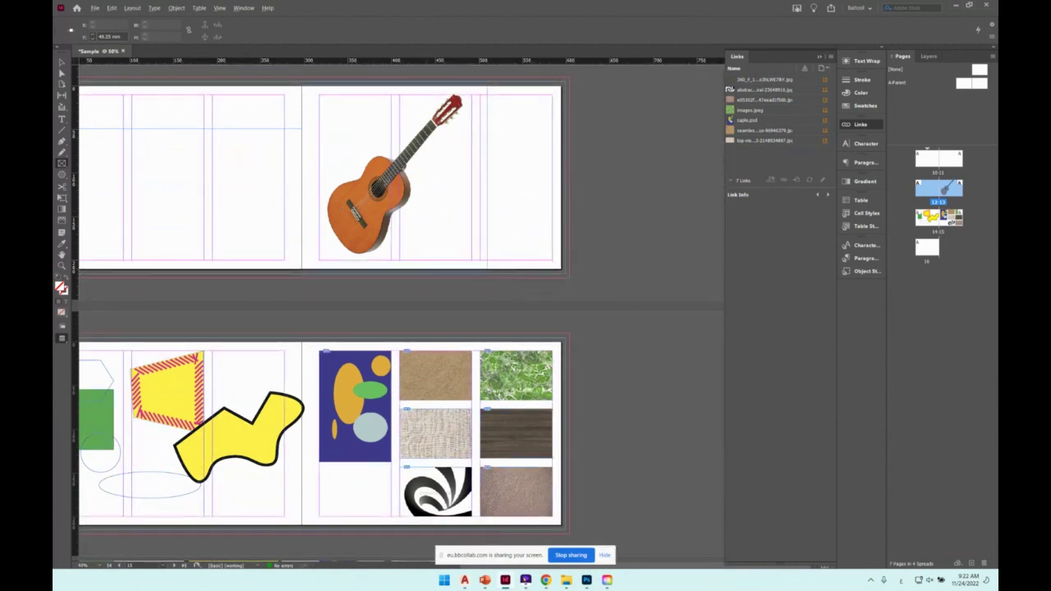
Draw a text frame over the guitar, filling the first column of its page between the margins.
key(ctrl+equal)
scroll(566, 163, up, 3)
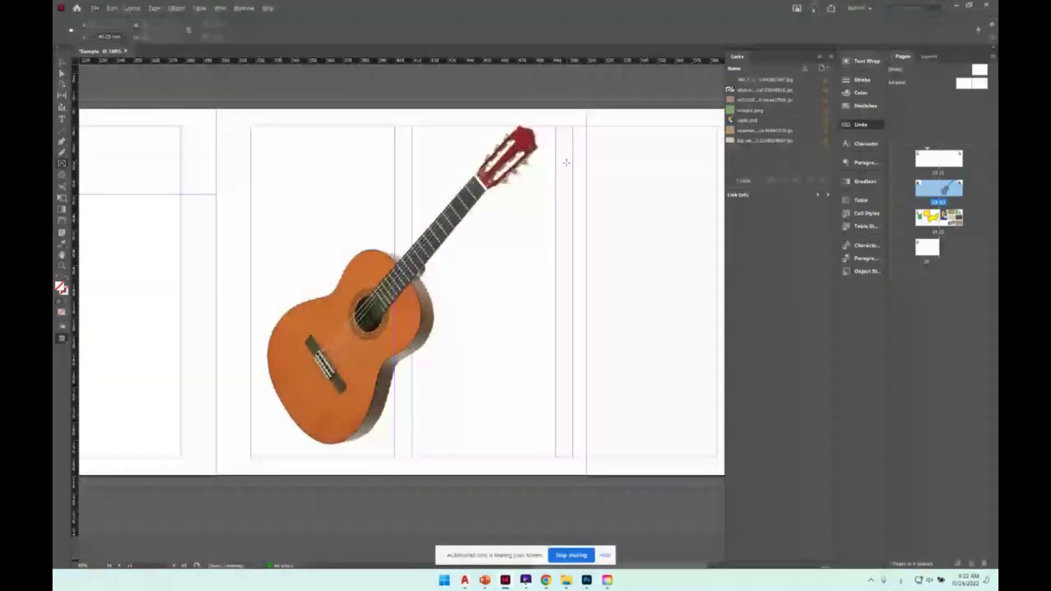
click(61, 120)
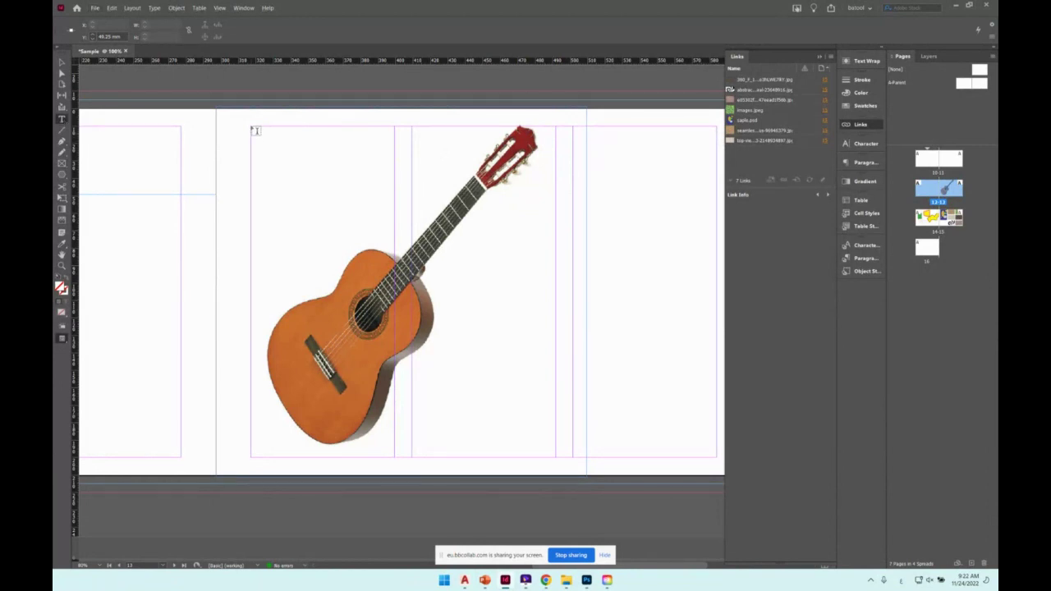
drag(253, 129, 394, 465)
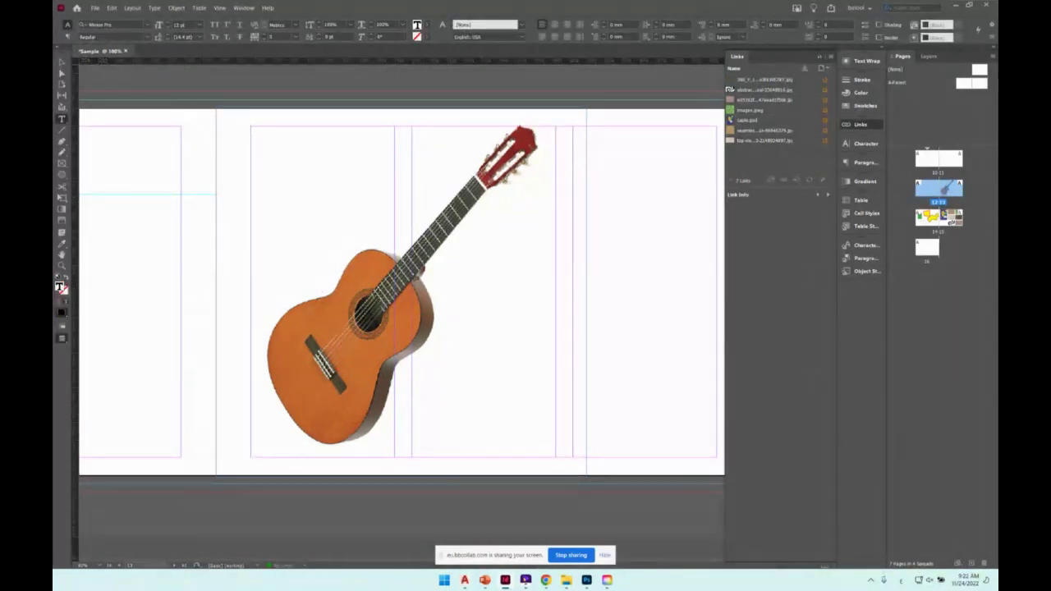
Switch to Chrome, search Google for guitar, and open the Wikipedia article on the guitar.
click(546, 580)
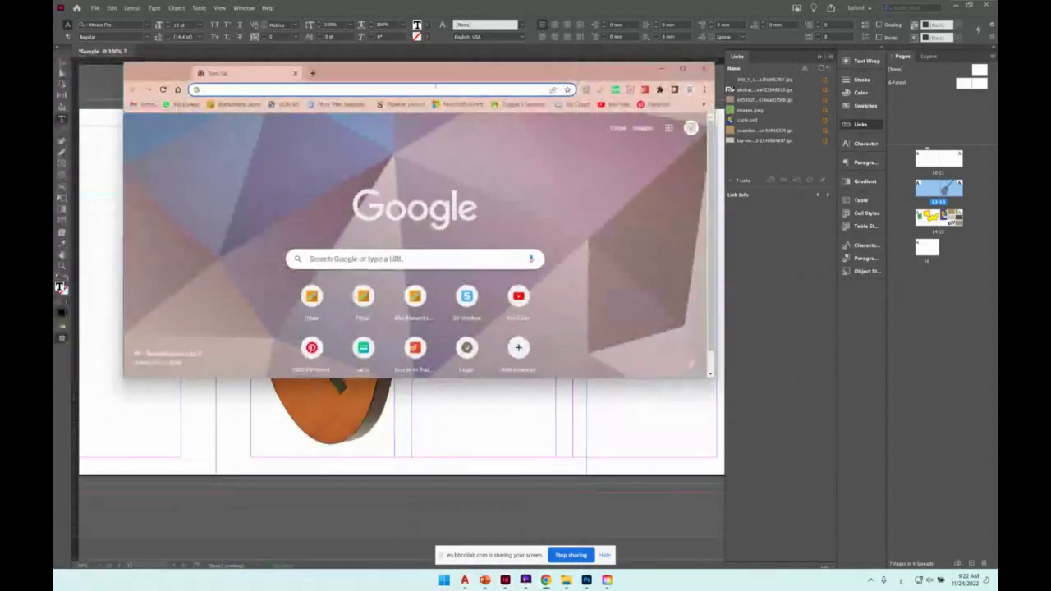
click(434, 87)
text(تمبشو)
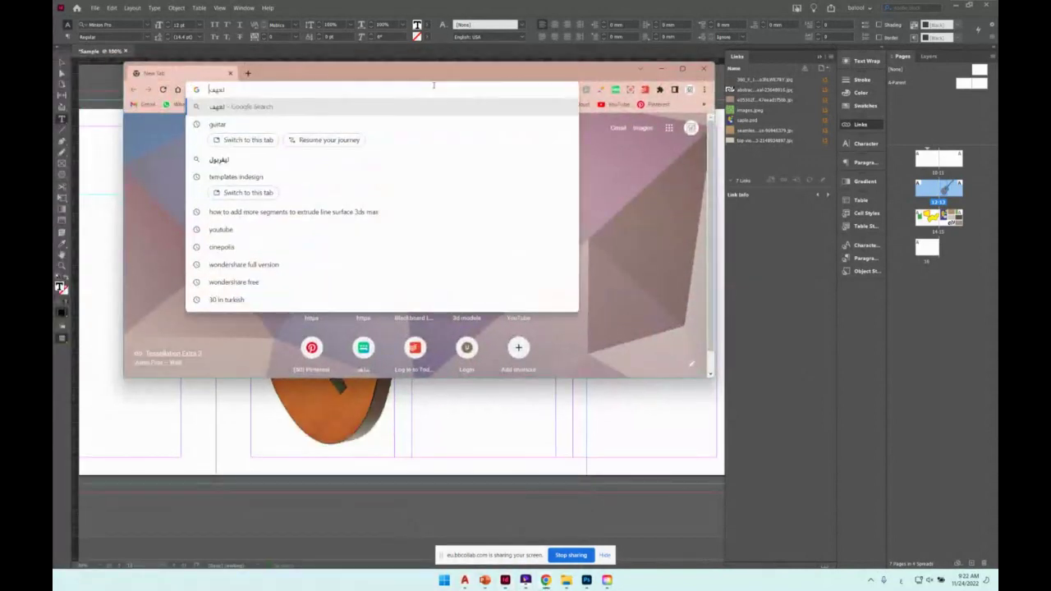
key(Return)
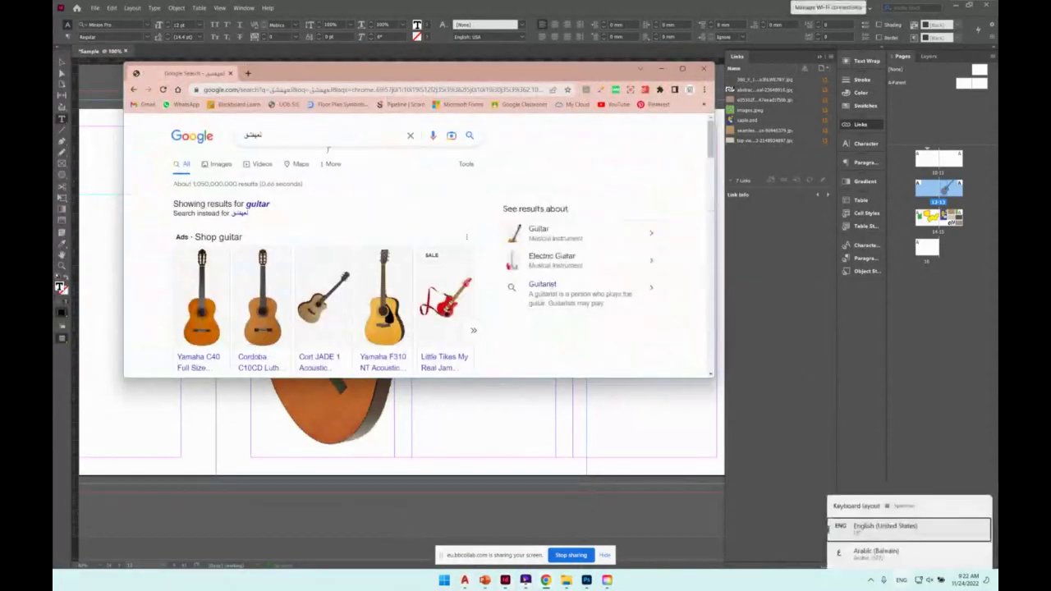
scroll(321, 247, down, 5)
scroll(320, 246, up, 2)
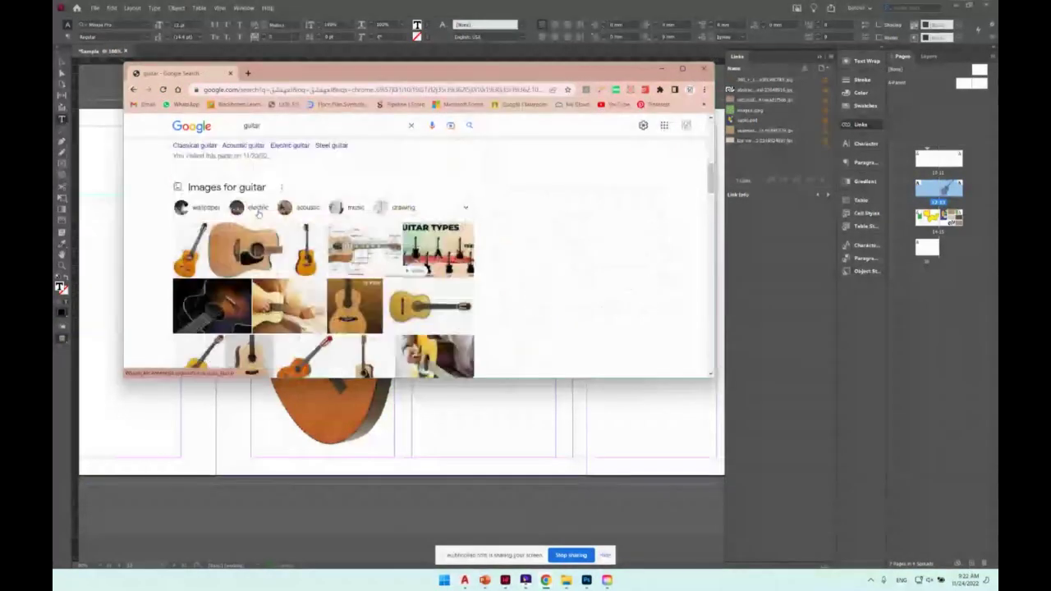
scroll(320, 246, up, 3)
scroll(320, 246, down, 4)
scroll(321, 247, up, 2)
scroll(253, 225, up, 2)
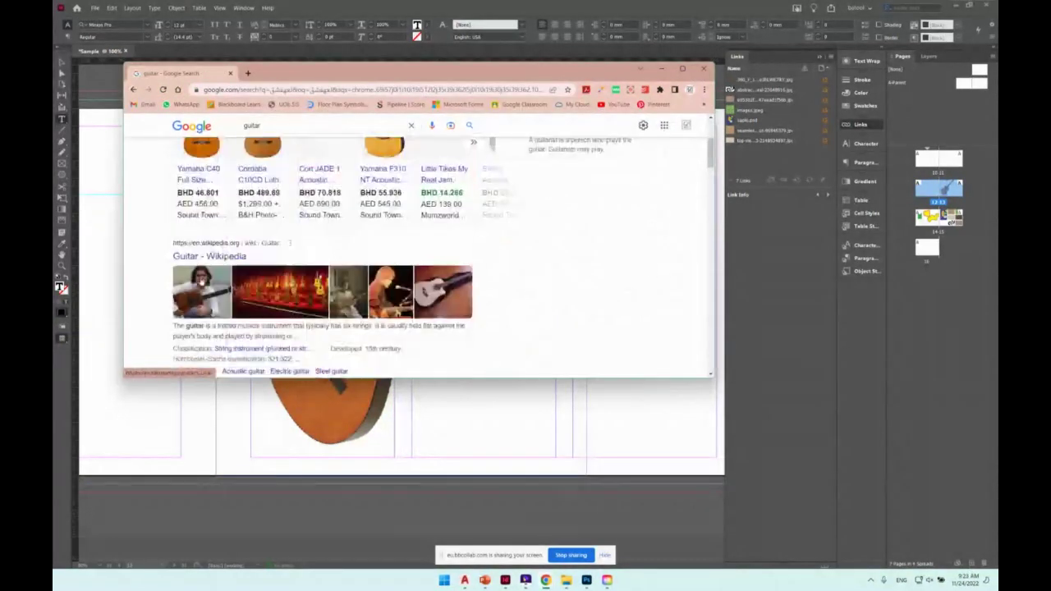
click(208, 257)
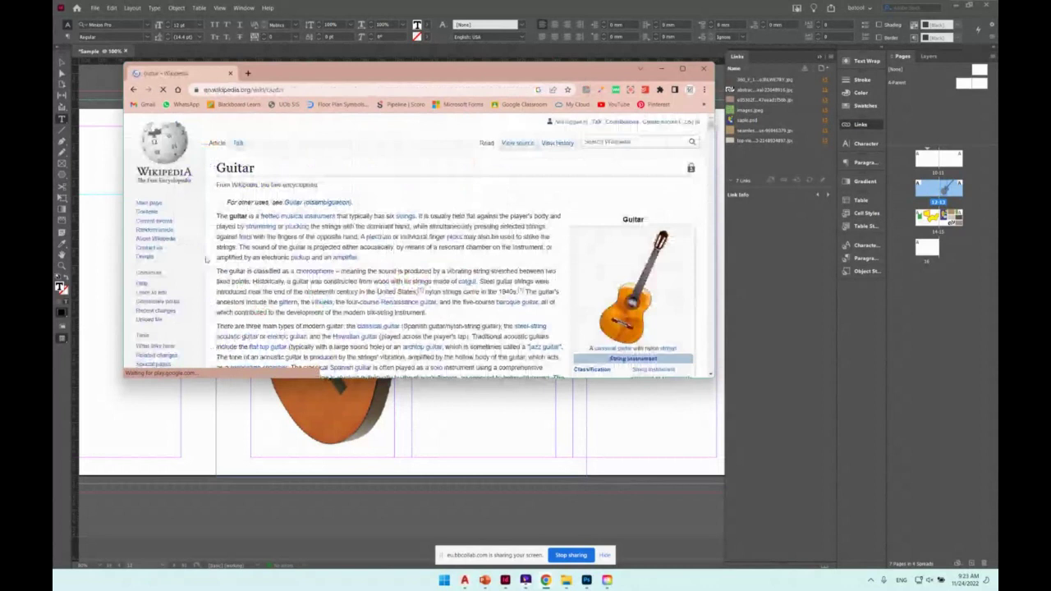
Copy the Wikipedia article's introductory paragraphs and paste them into the text frame over the guitar in InDesign.
drag(216, 215, 695, 310)
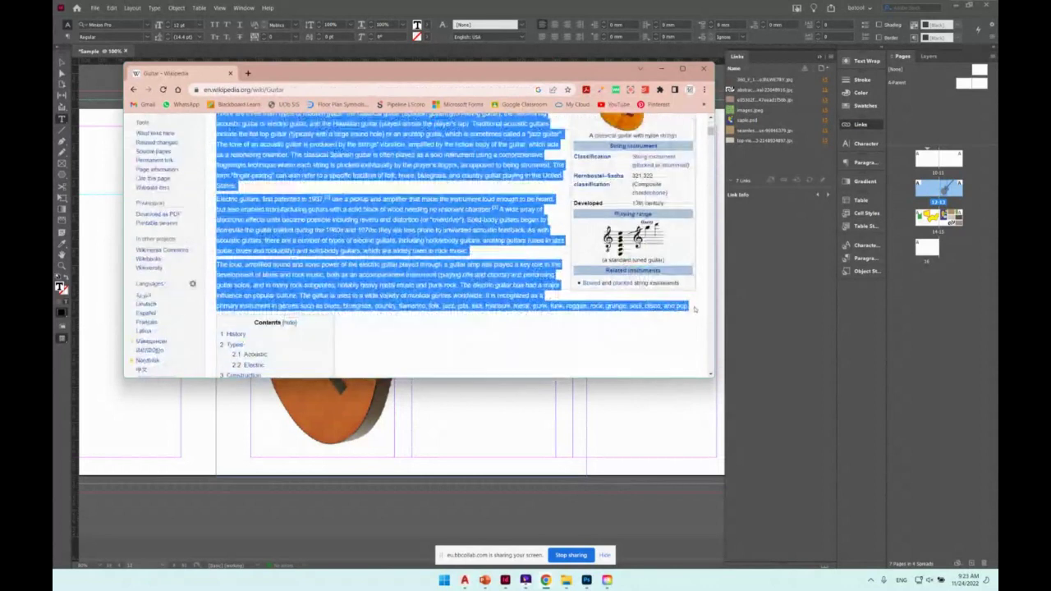
key(ctrl+c)
click(619, 4)
click(301, 157)
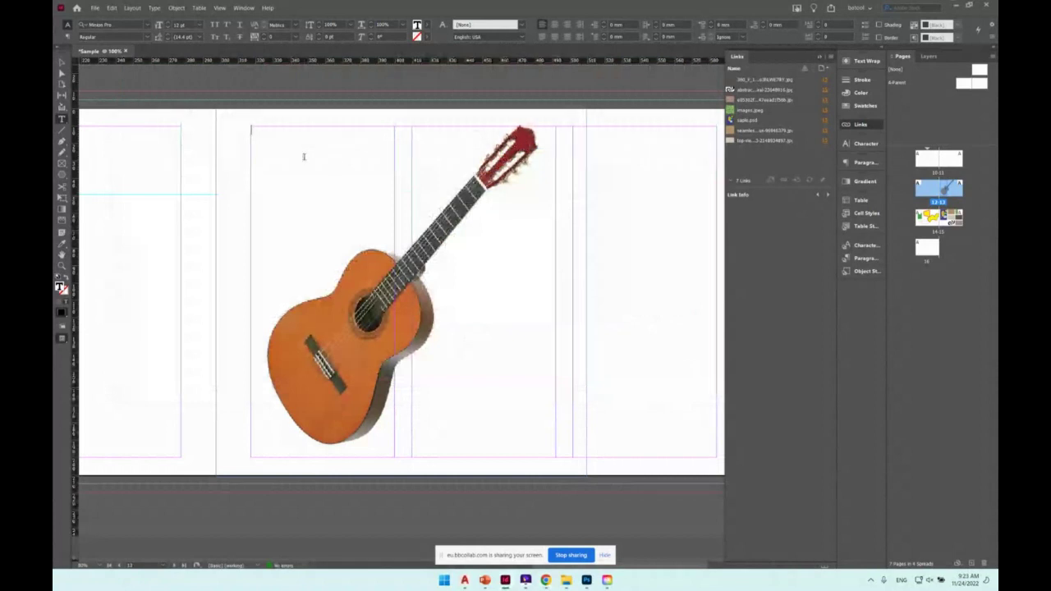
key(ctrl+v)
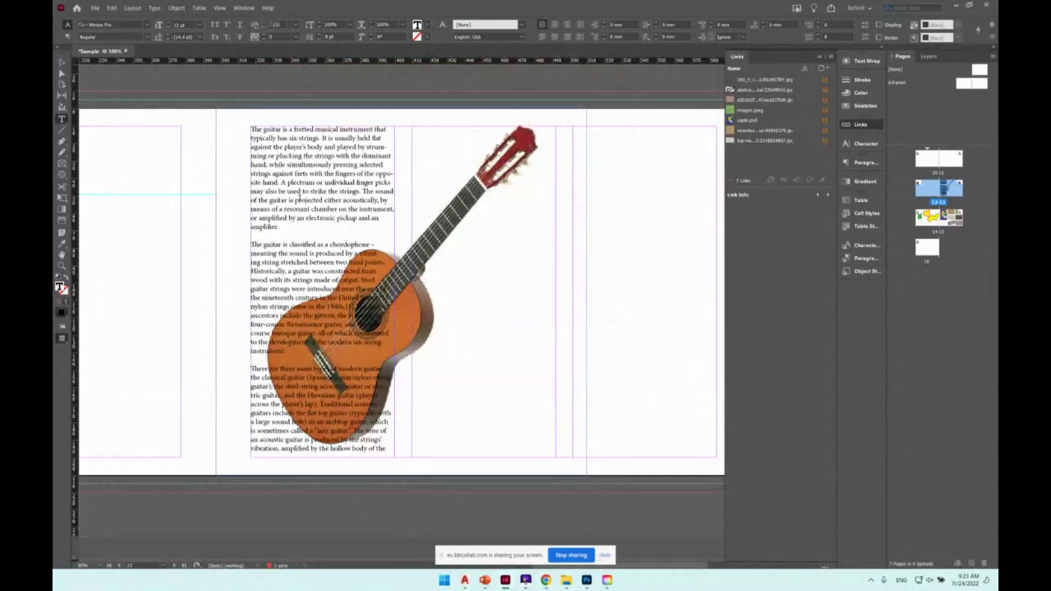
Try the Macula and Segoe UI Emoji fonts on the first paragraph of the guitar text.
drag(283, 228, 251, 127)
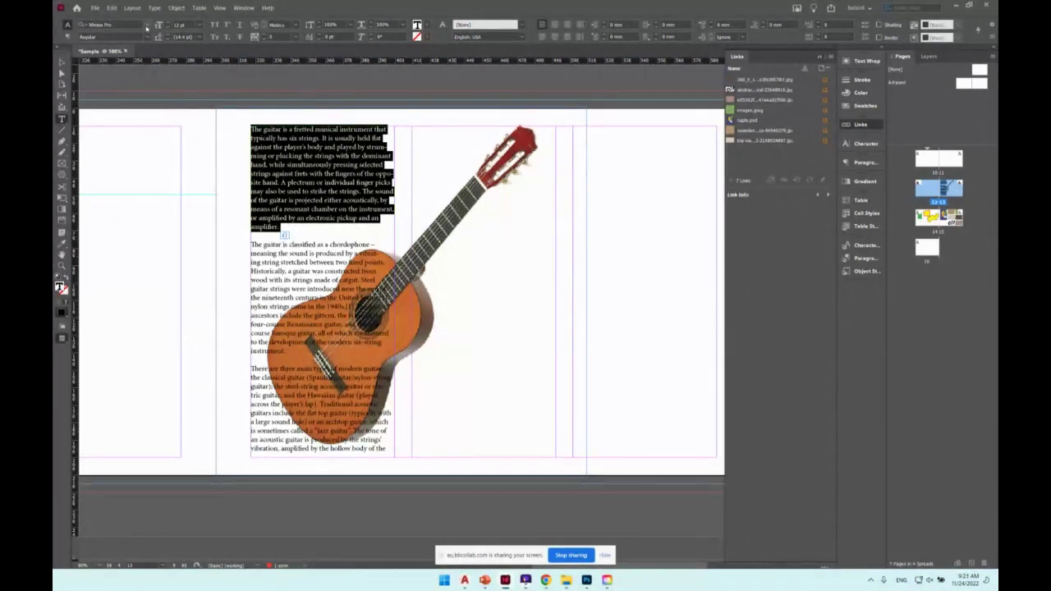
click(147, 25)
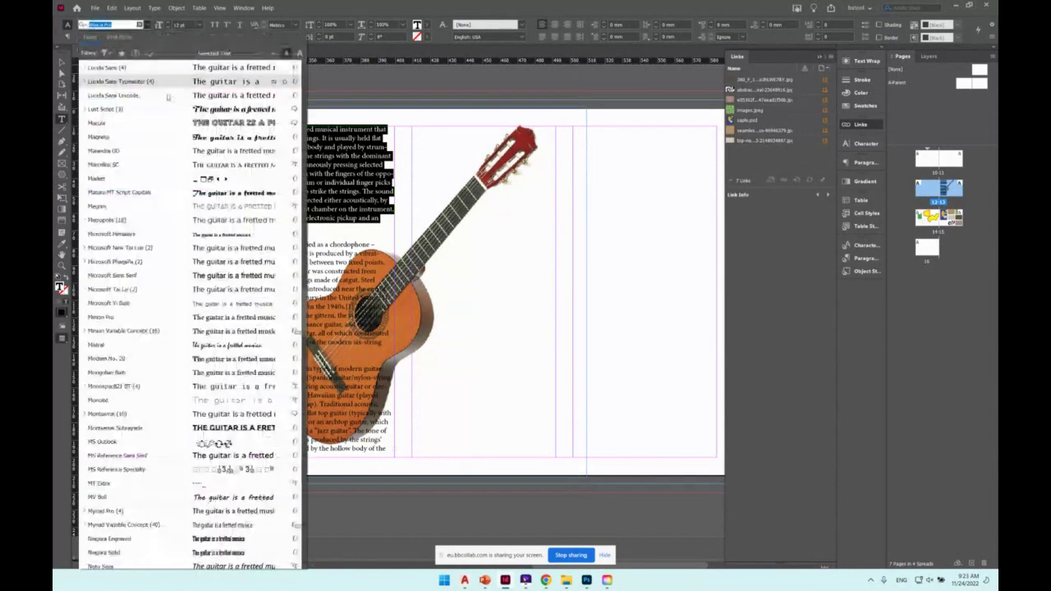
click(124, 122)
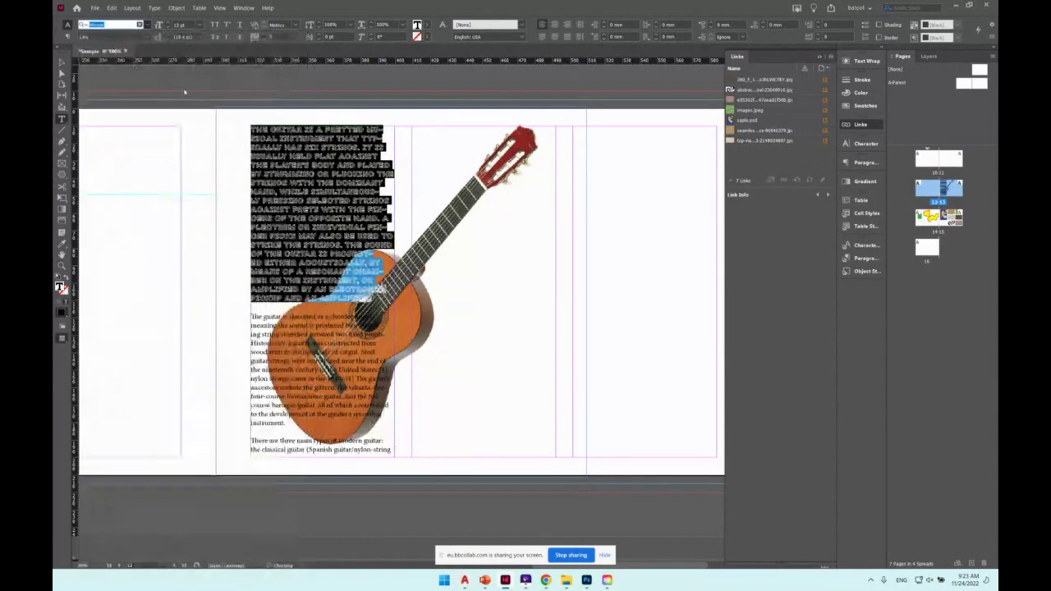
click(147, 25)
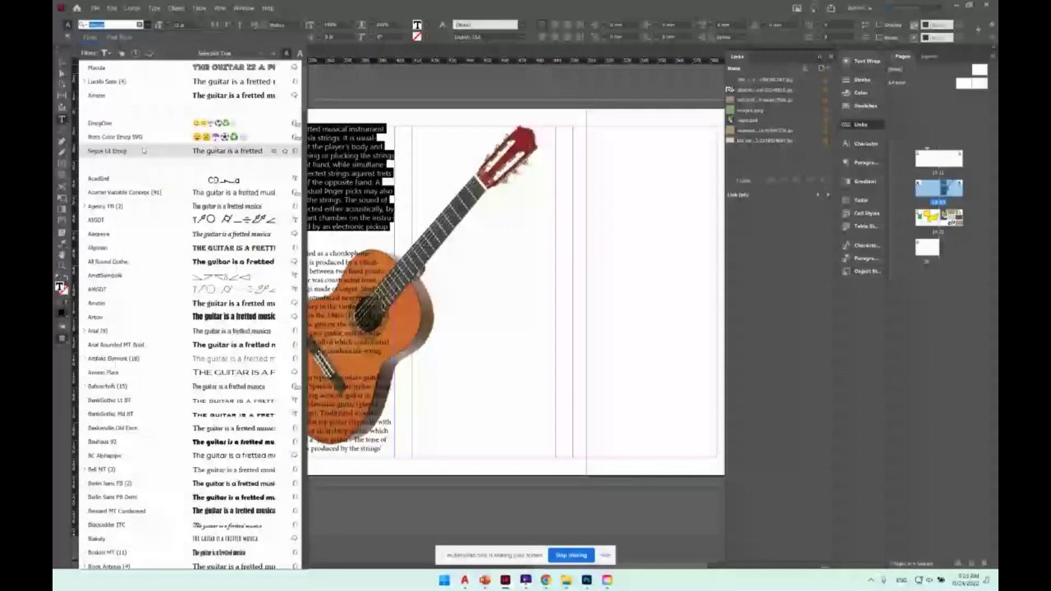
click(124, 151)
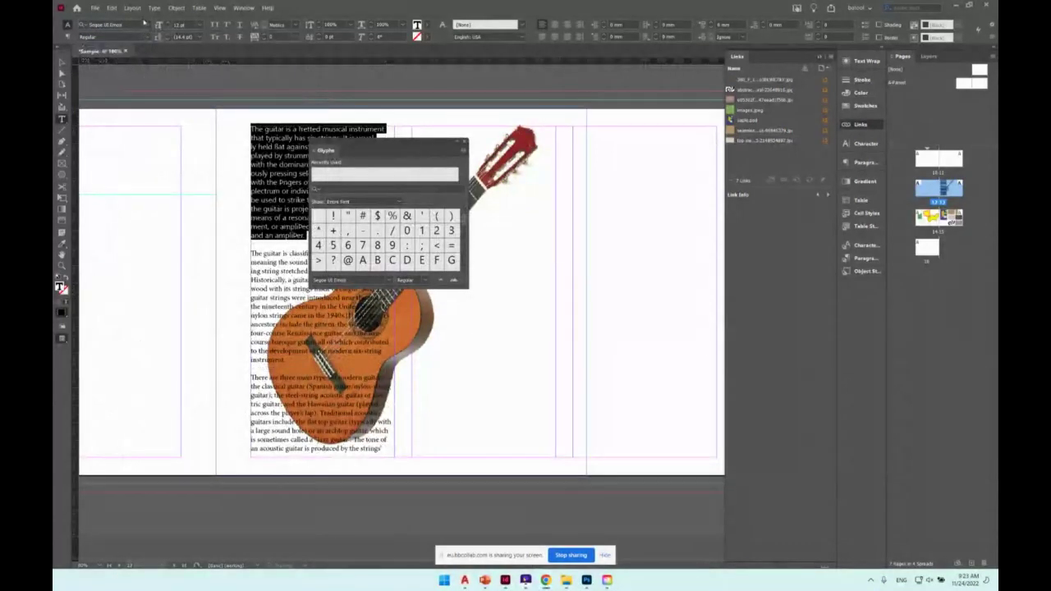
Set the first guitar paragraph in Amster Bold at 18 pt and dismiss the Glyphs window.
click(147, 26)
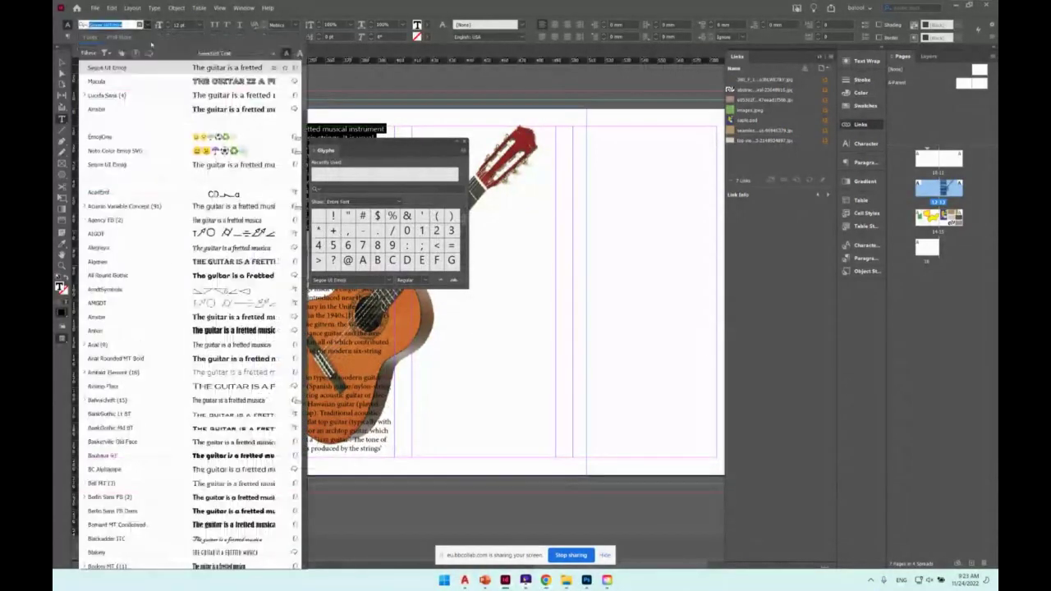
click(184, 322)
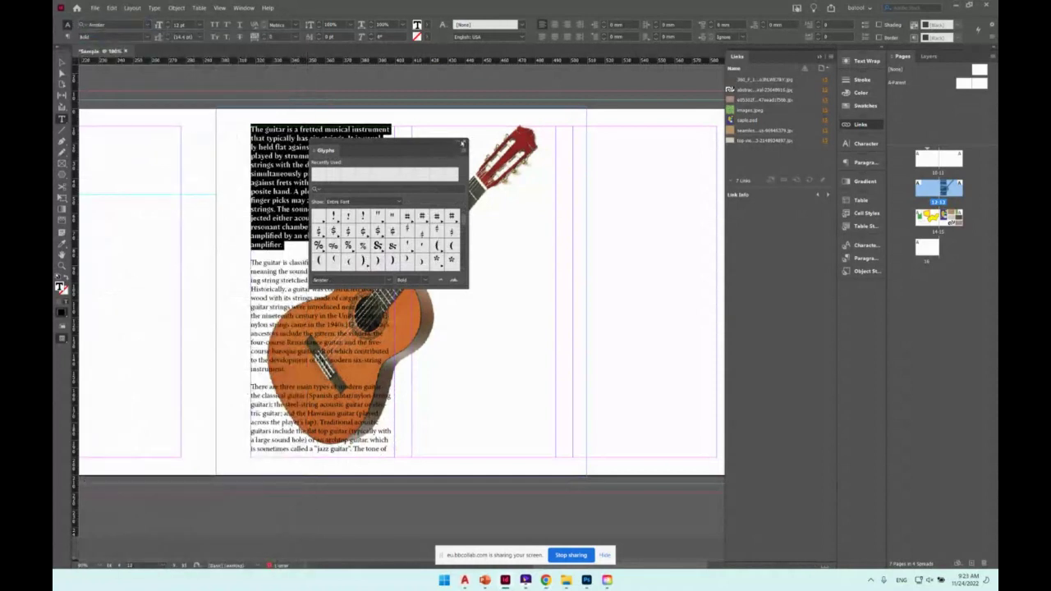
click(464, 142)
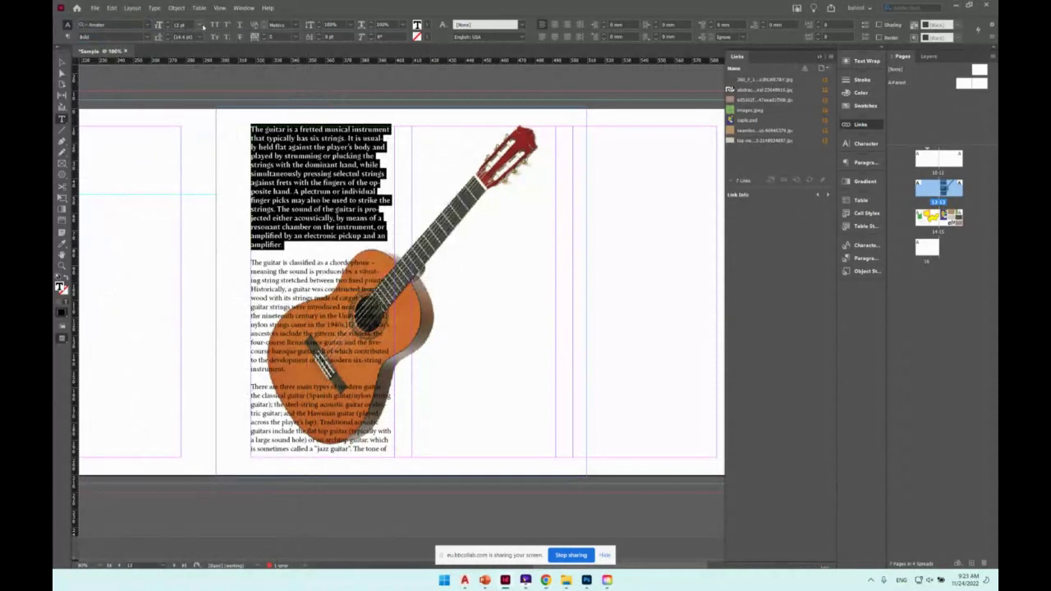
click(202, 26)
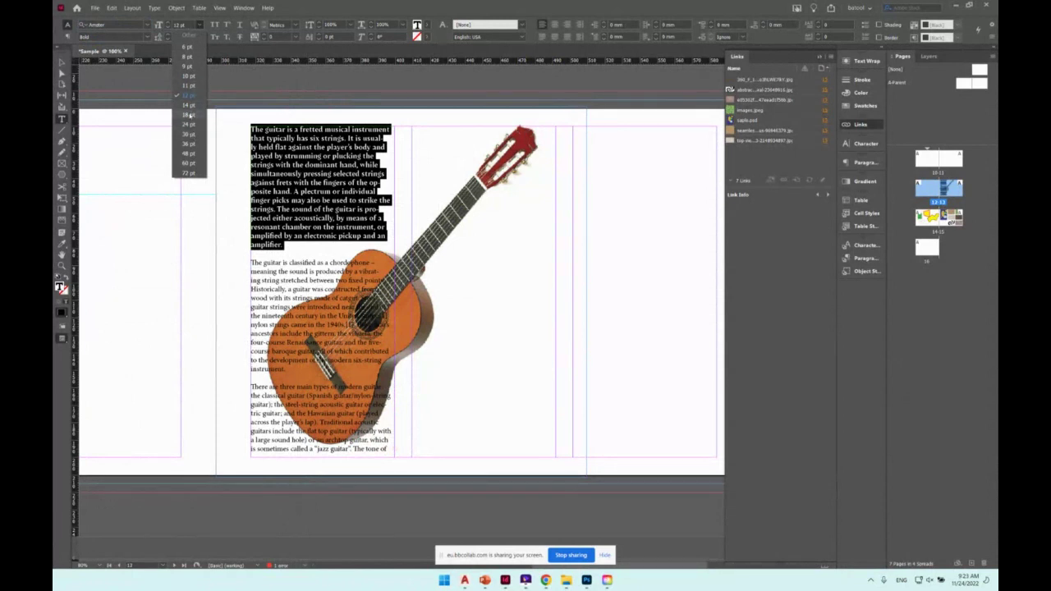
click(189, 115)
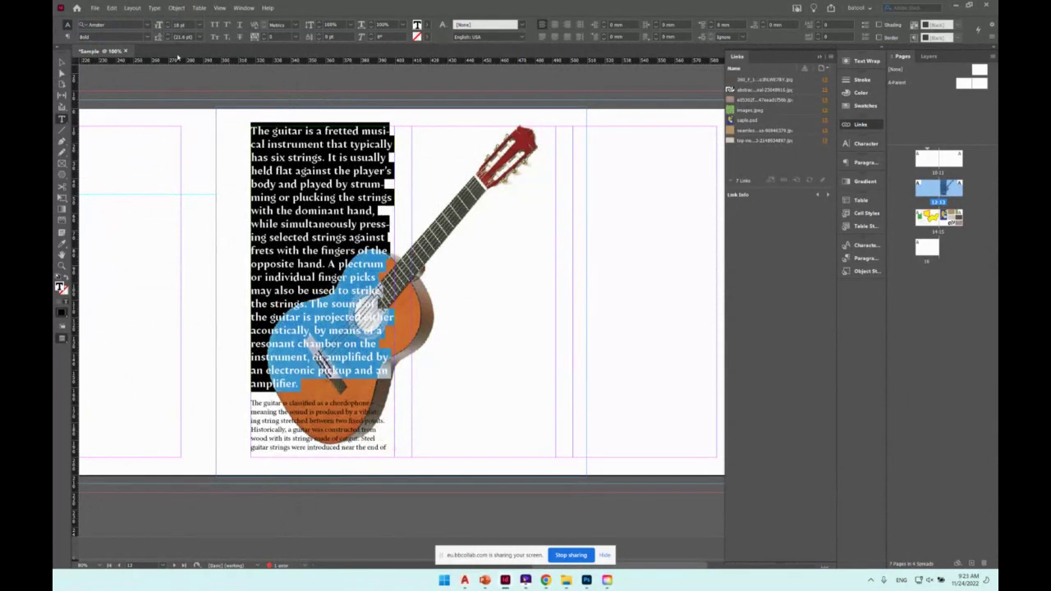
Try All Caps and Small Caps on the first paragraph's text from "instrument" to "plucking the", turning each off again.
drag(263, 143, 358, 200)
click(214, 25)
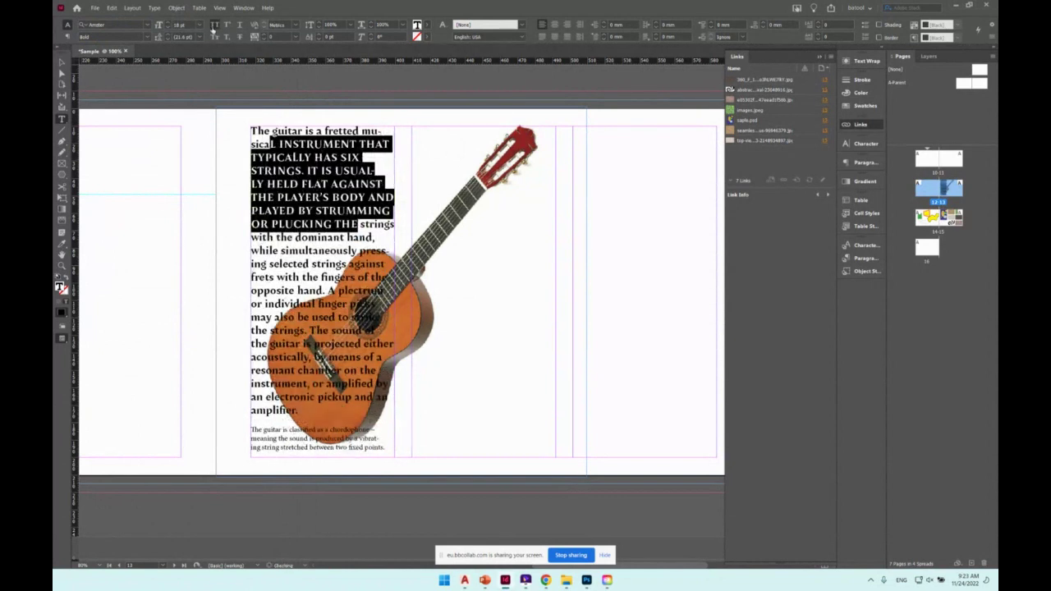
click(214, 26)
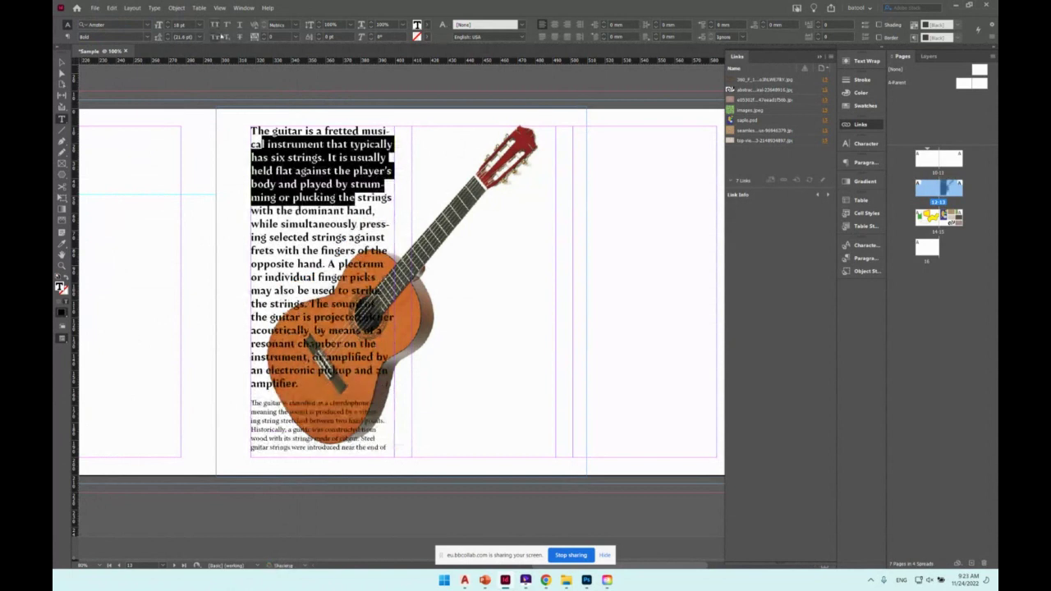
click(213, 38)
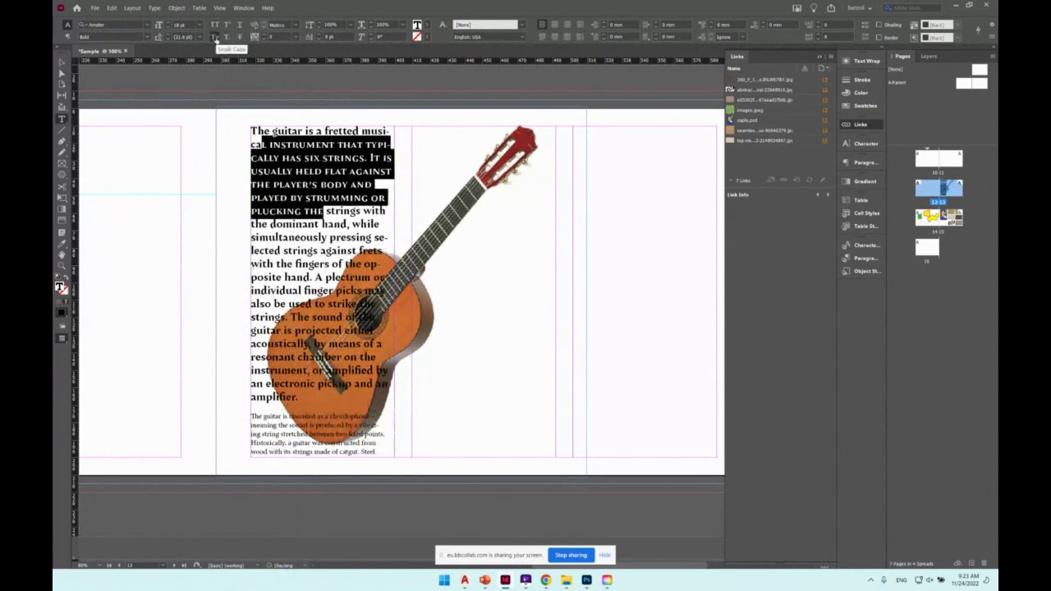
click(214, 38)
Try Superscript, Underline and Strikethrough on the selected lines of the first paragraph, removing each effect again.
click(227, 26)
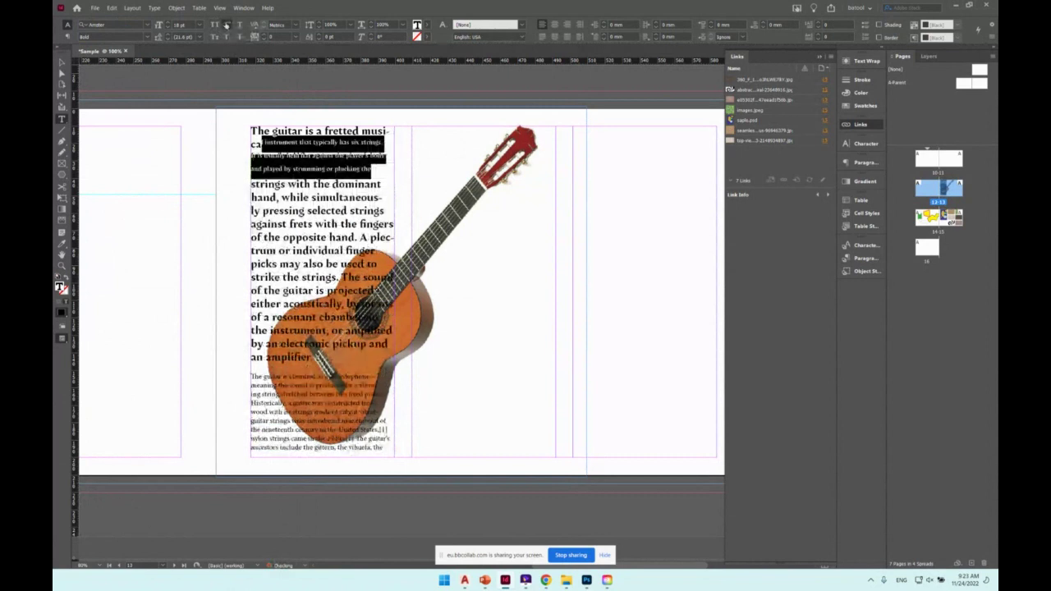
click(227, 26)
click(239, 25)
click(239, 25)
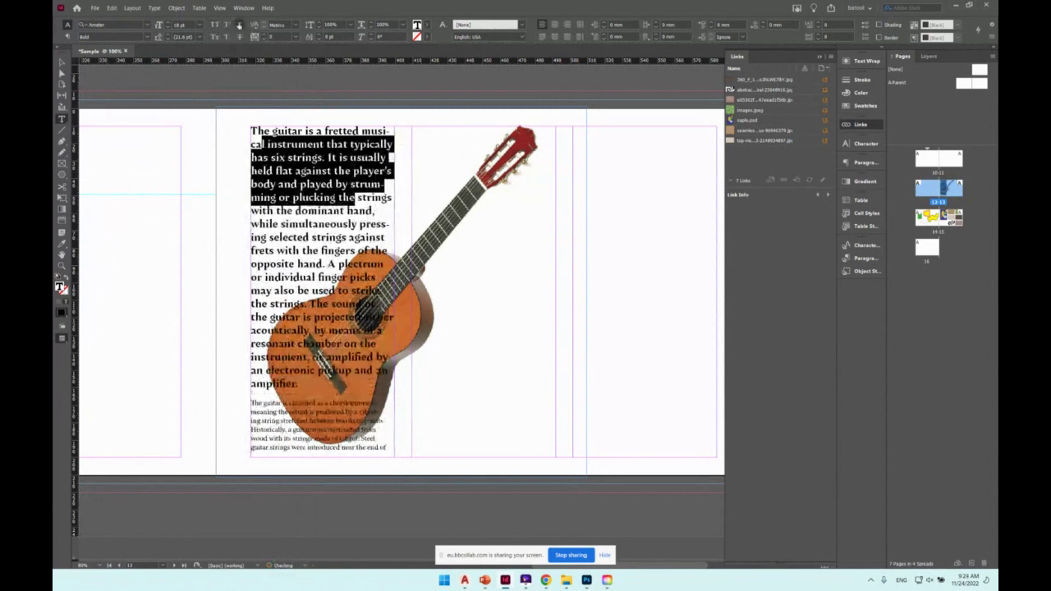
click(238, 37)
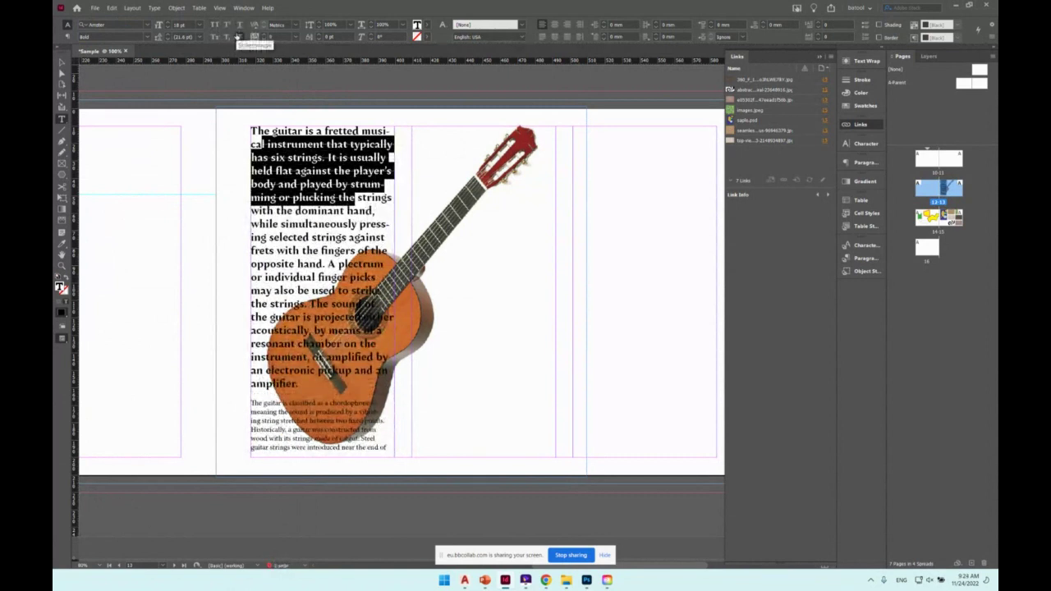
click(239, 37)
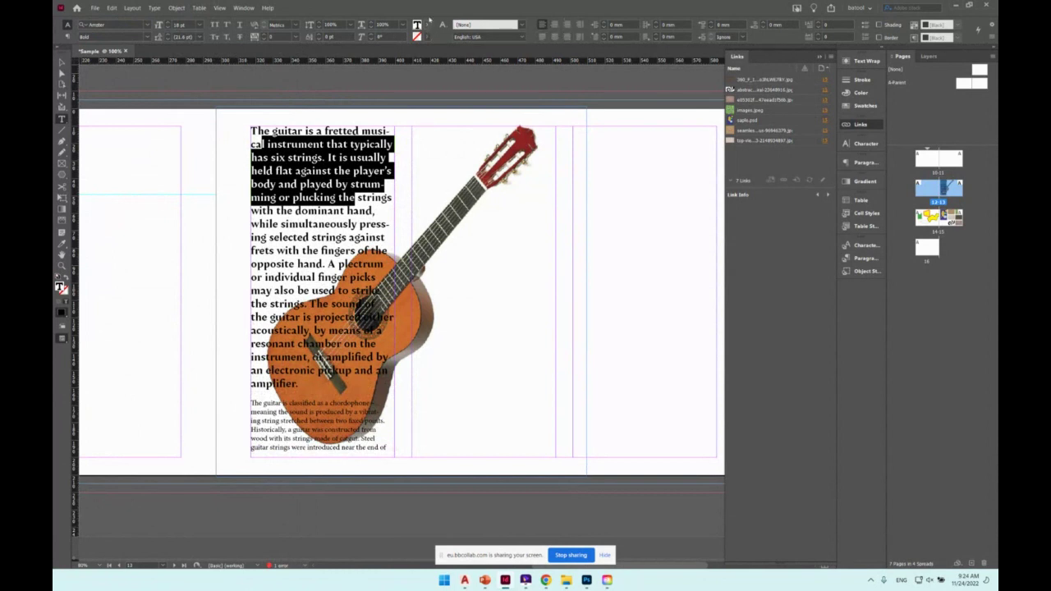
Try tracking values of 100 and -100 on the selected lines, and reset the tracking to 0.
click(267, 39)
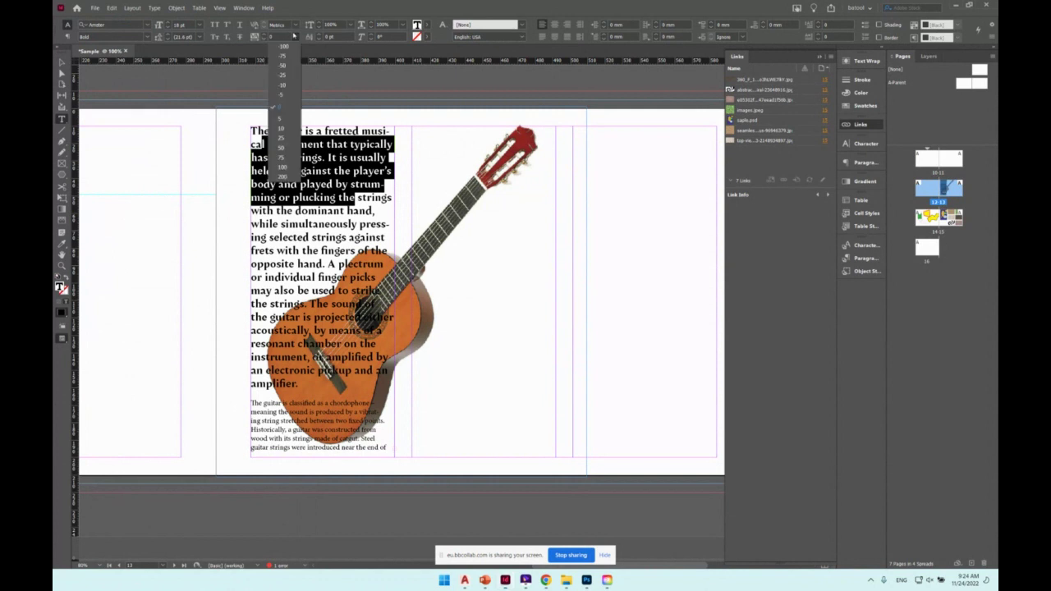
click(285, 139)
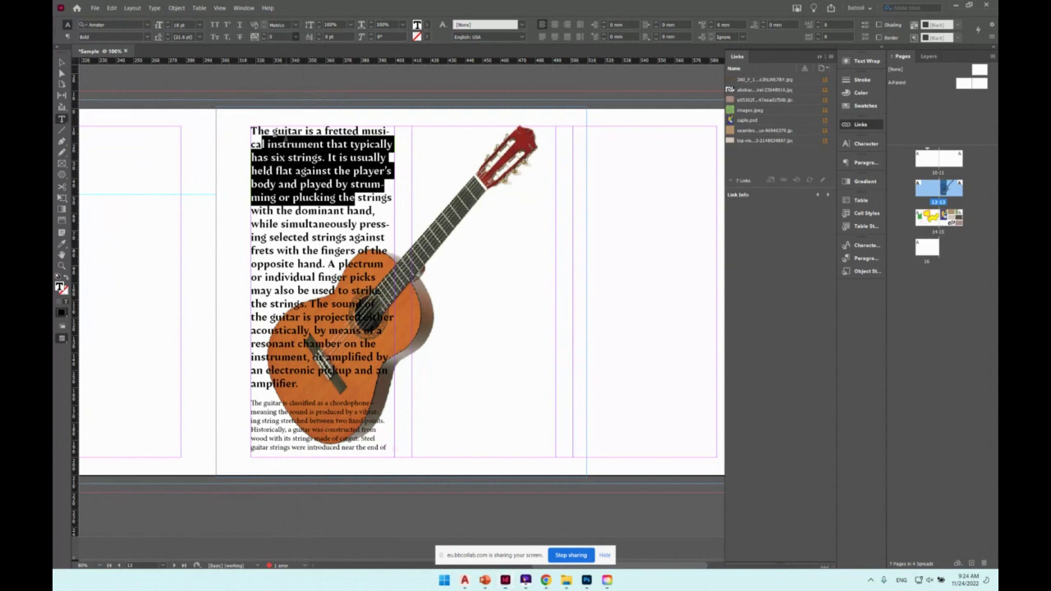
click(297, 37)
click(282, 166)
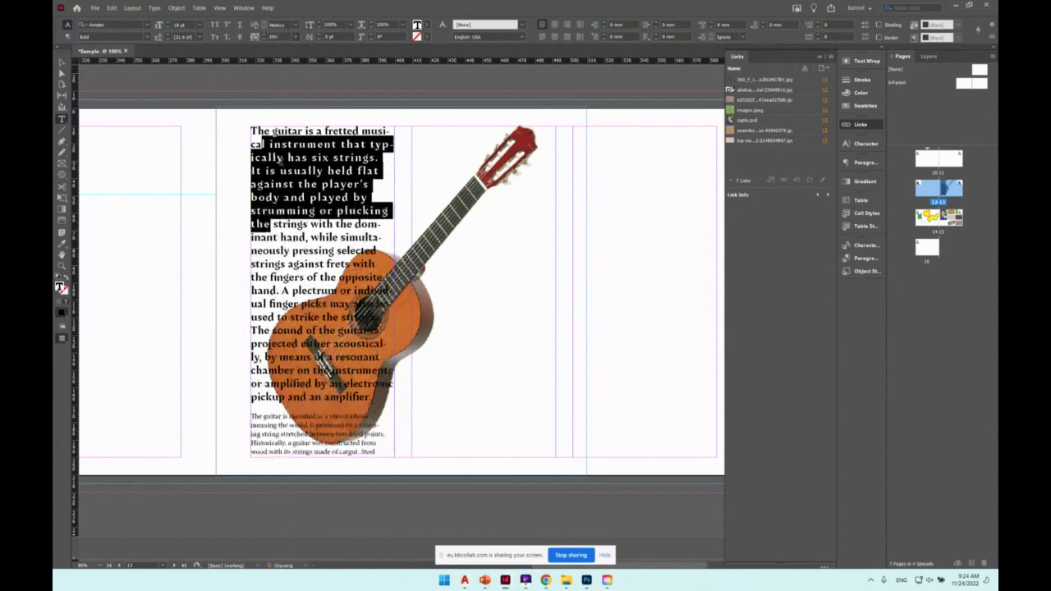
text(-100)
key(Return)
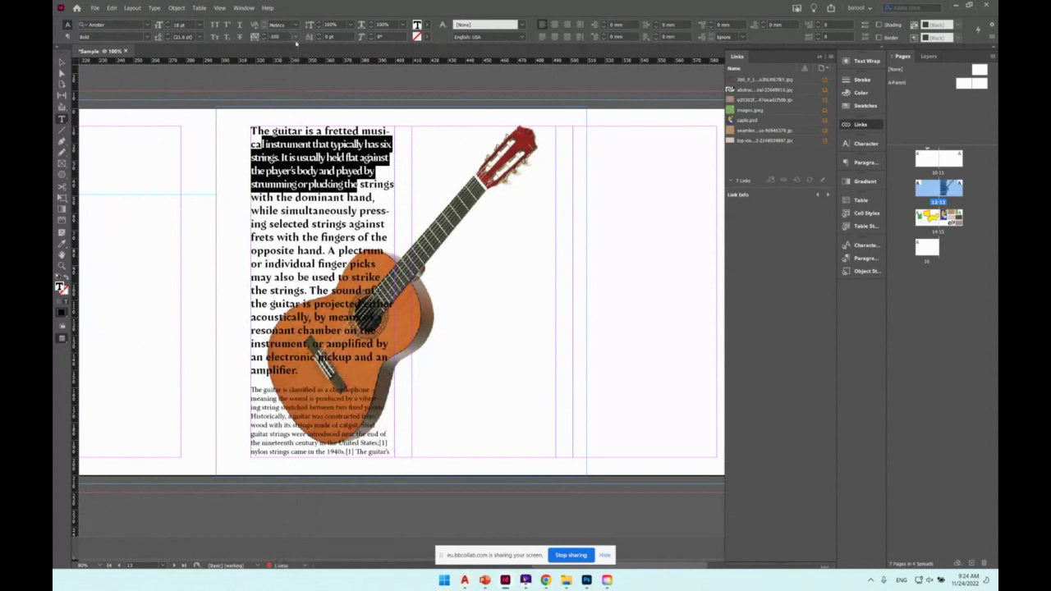
click(297, 37)
click(284, 96)
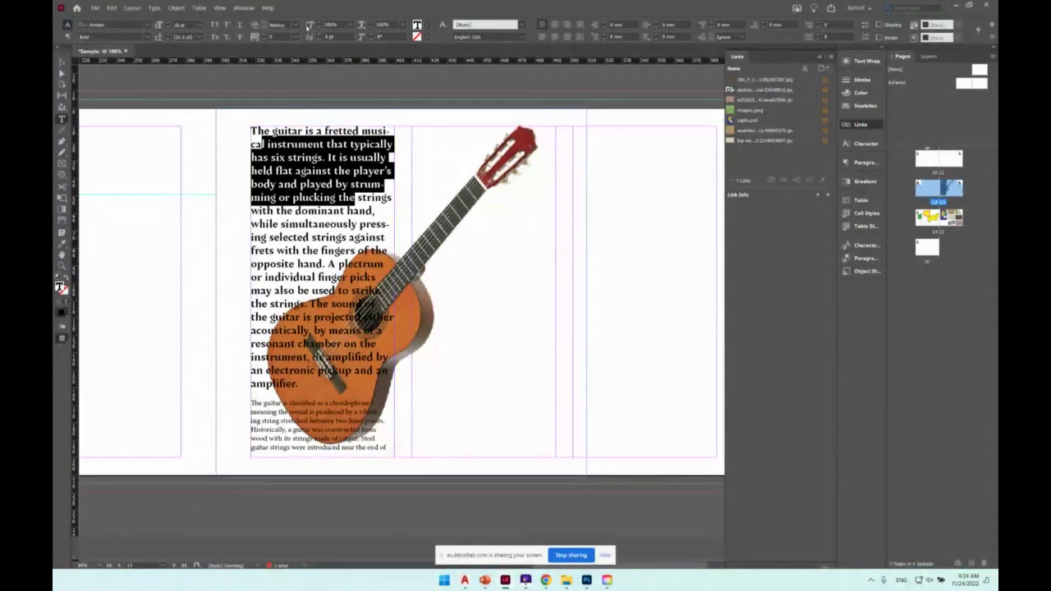
Try vertical scales of 25% and 175% on the selected lines of the first paragraph, and reset the scale to 100%.
click(351, 24)
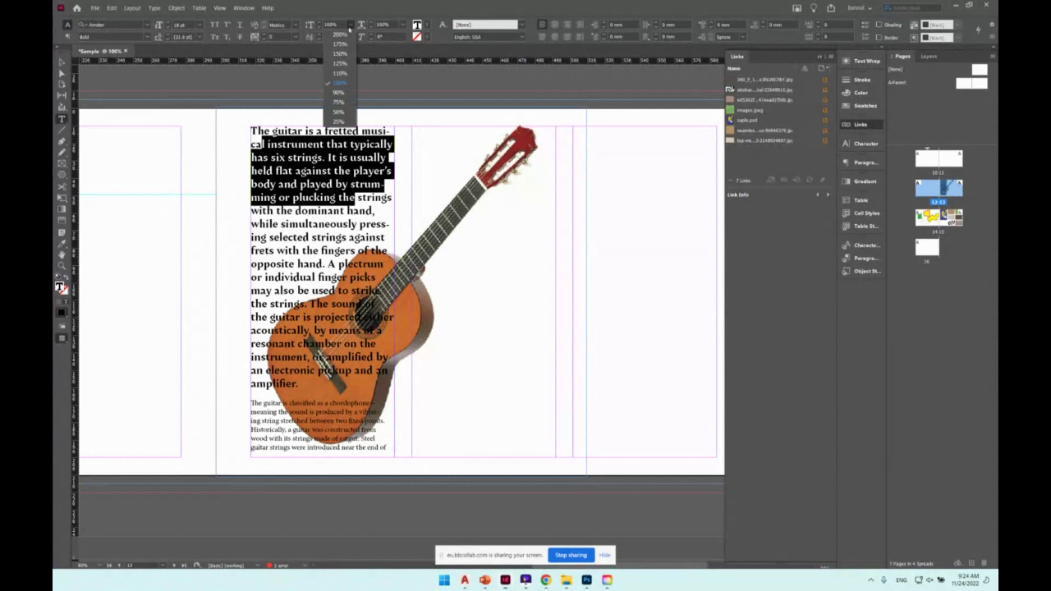
click(342, 121)
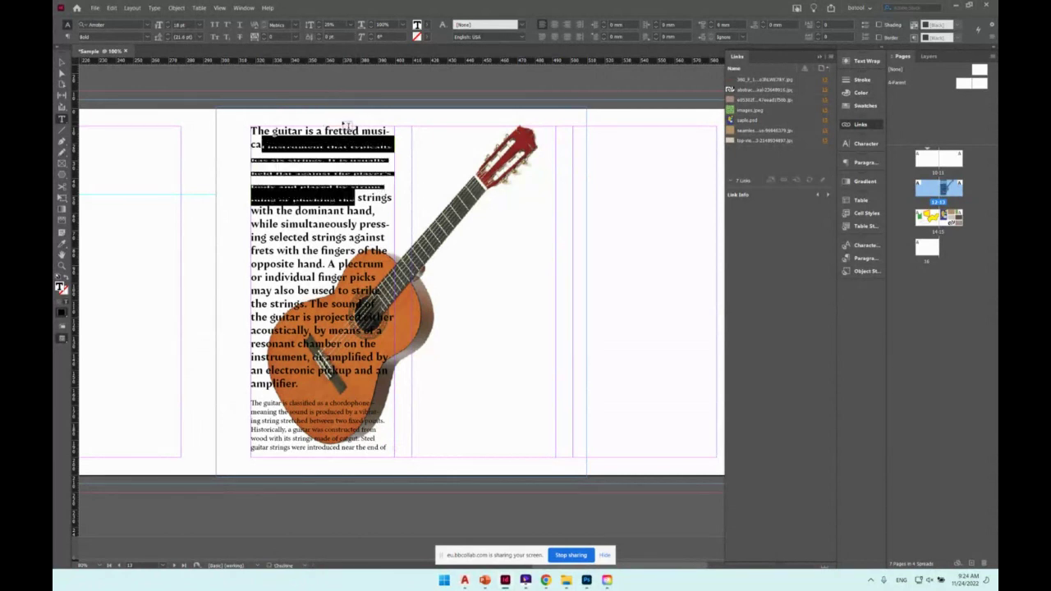
click(351, 25)
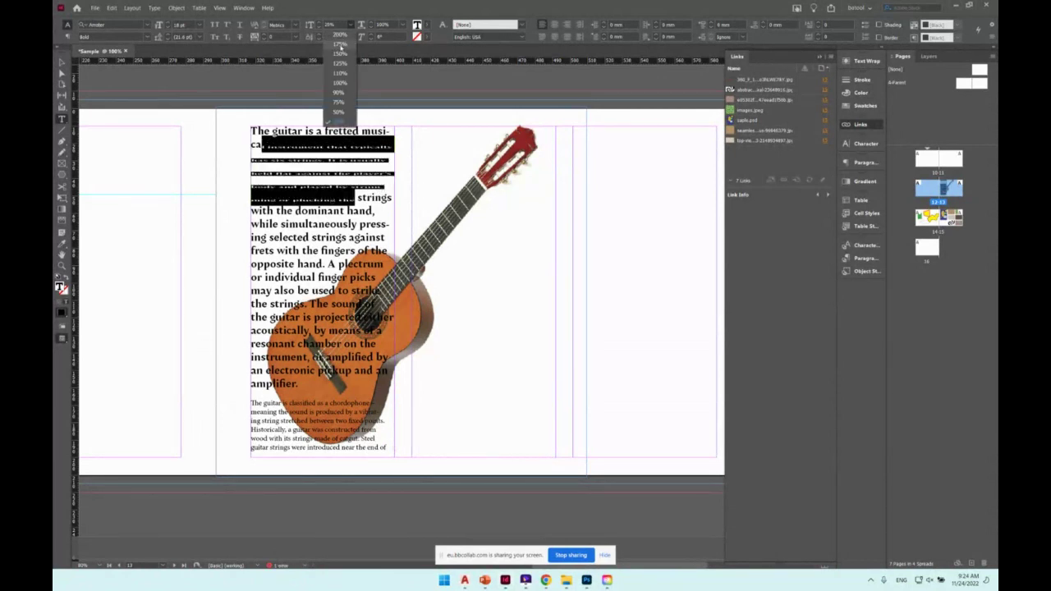
click(341, 48)
click(351, 25)
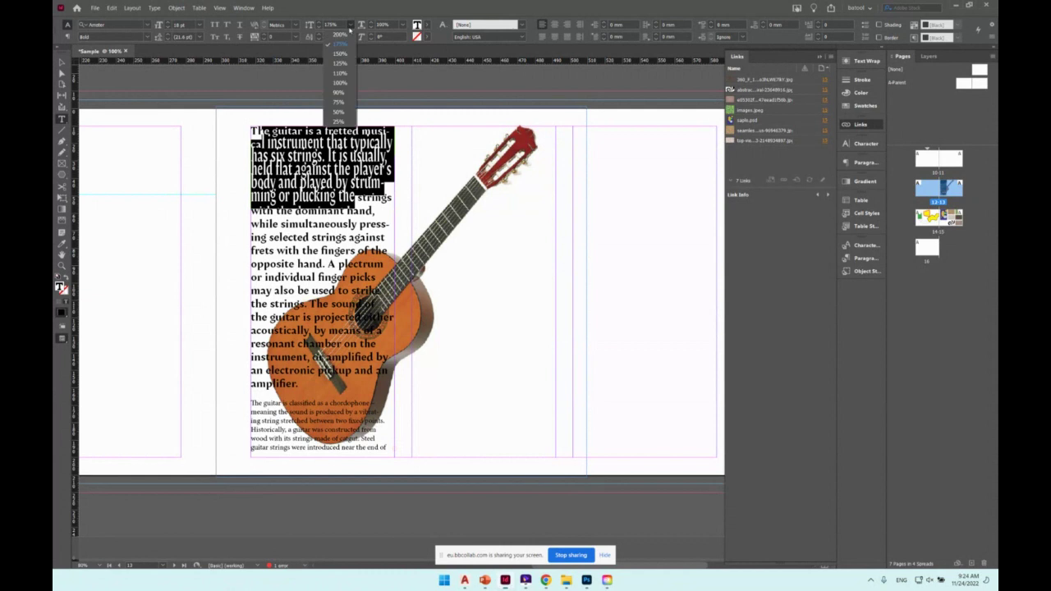
click(342, 84)
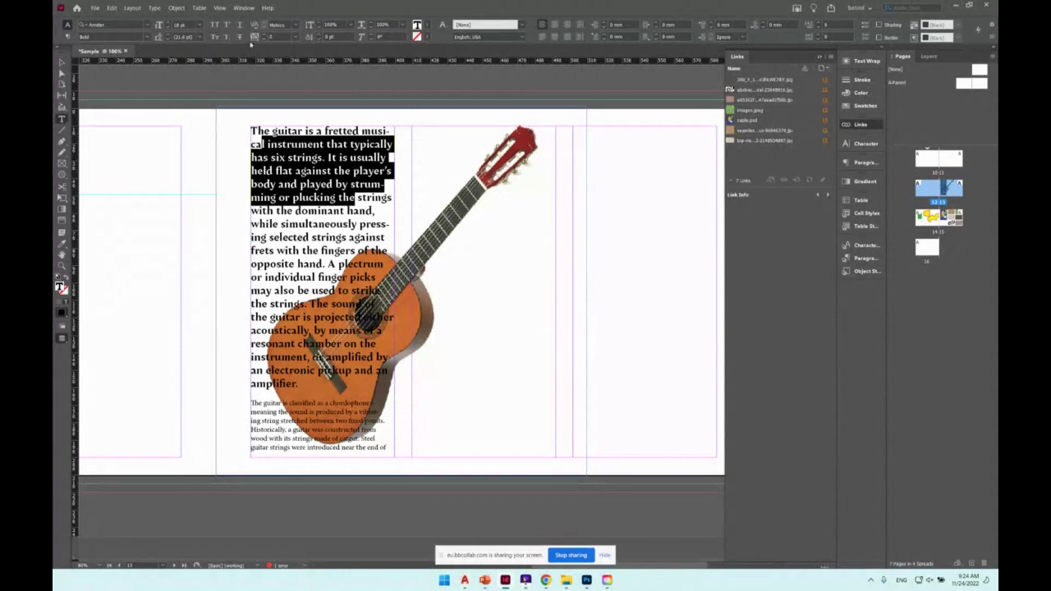
Try skewing the selected lines by 5° and 40°, and reset the skew angle to 0°.
double_click(379, 37)
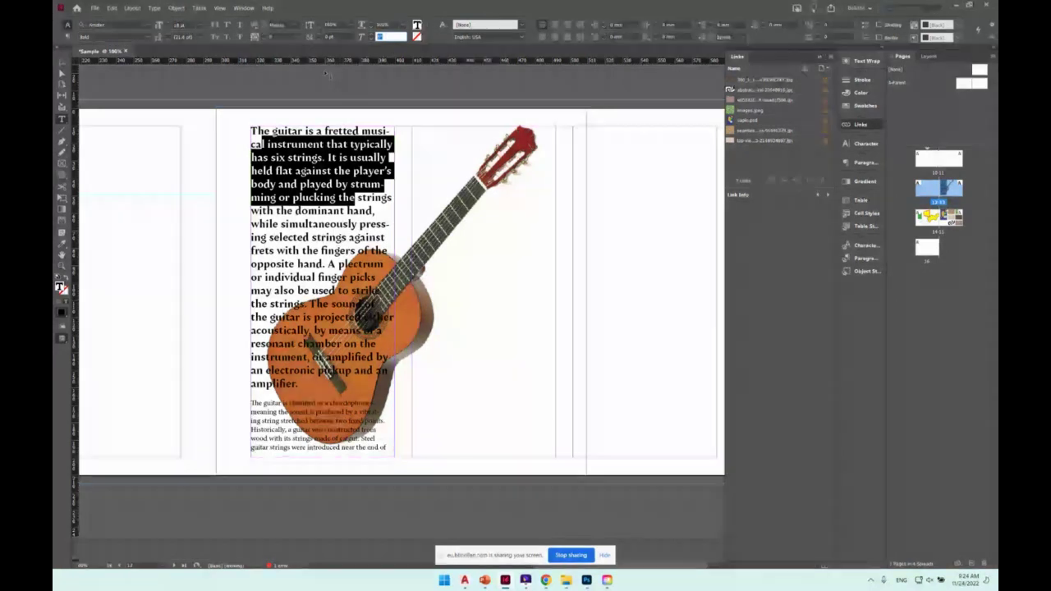
text(5)
key(Return)
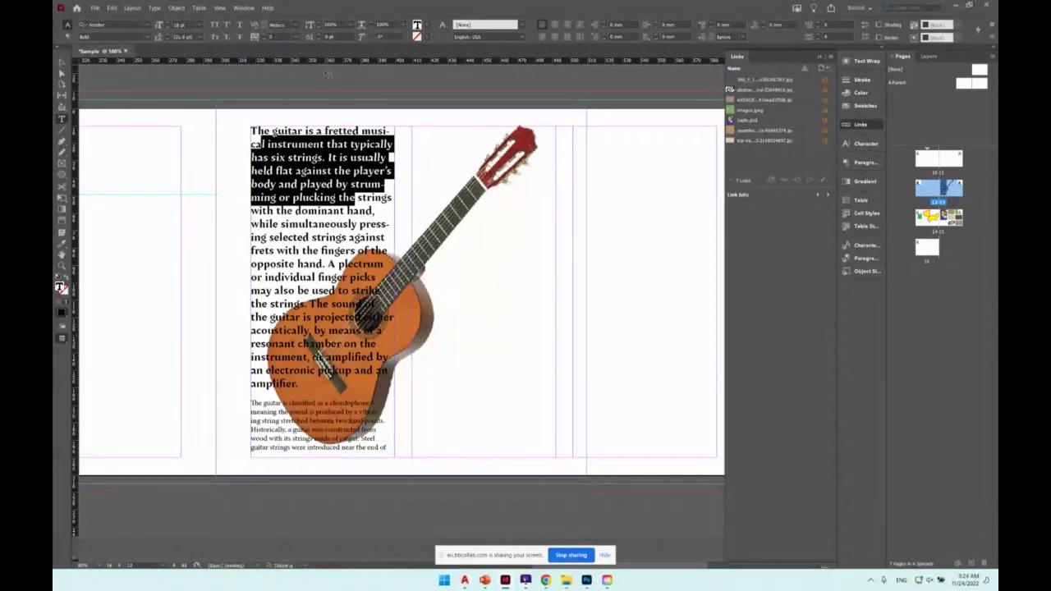
click(374, 37)
key(Return)
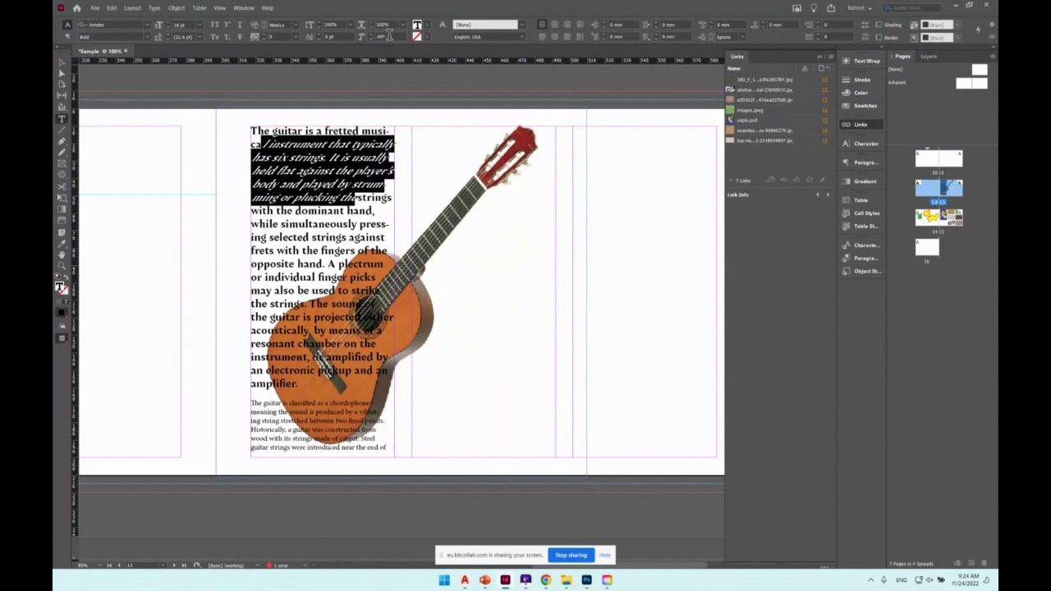
click(389, 36)
text(0)
key(Return)
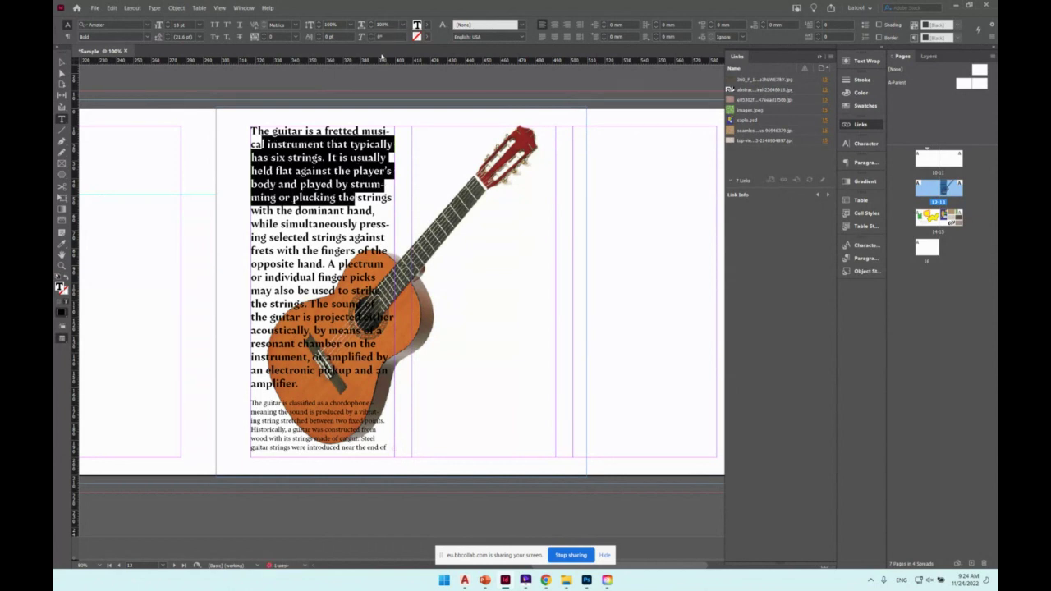
Color the selected lines with the green C=75 M=5 Y=100 K=0 fill and the yellow C=0 M=0 Y=100 K=0 stroke.
click(428, 28)
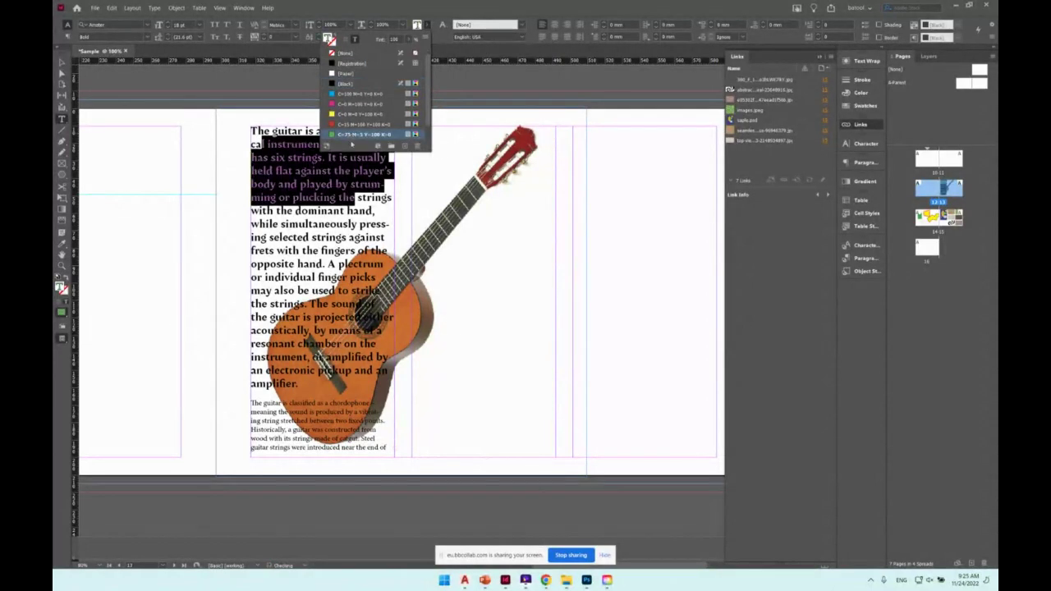
click(353, 134)
click(338, 157)
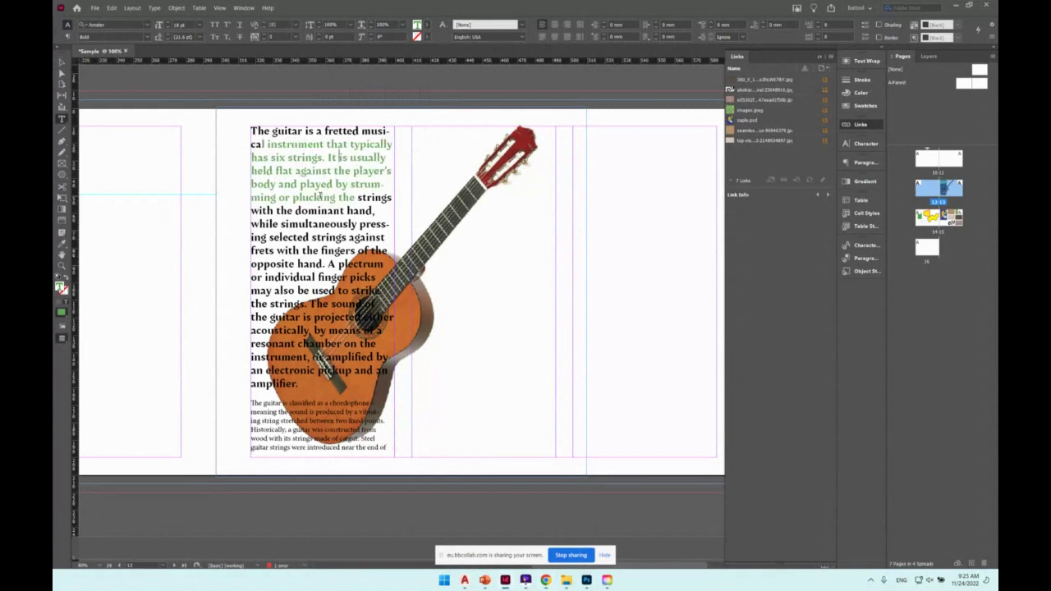
drag(355, 197, 263, 144)
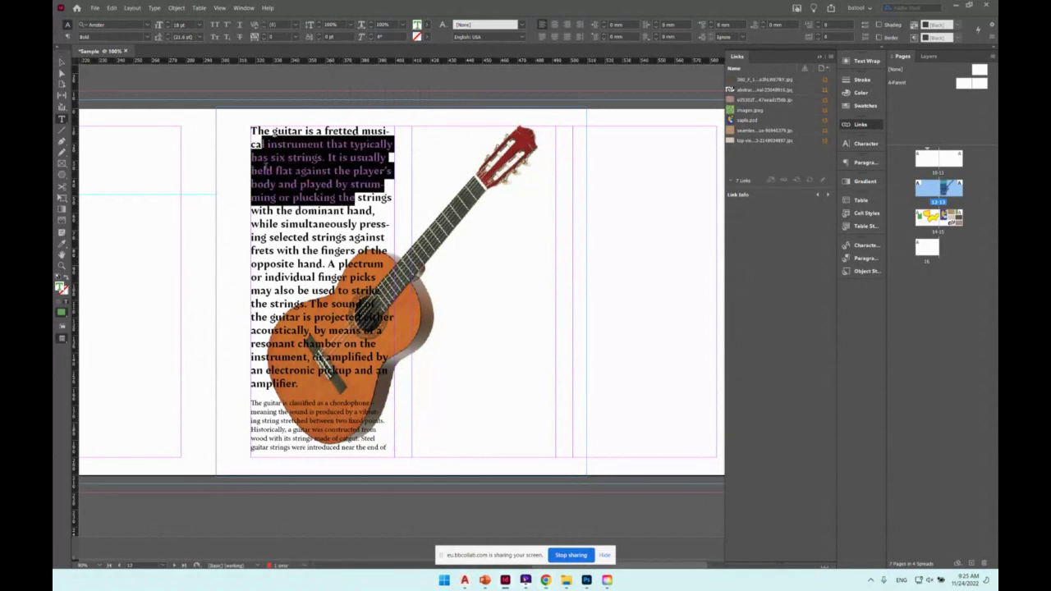
click(428, 37)
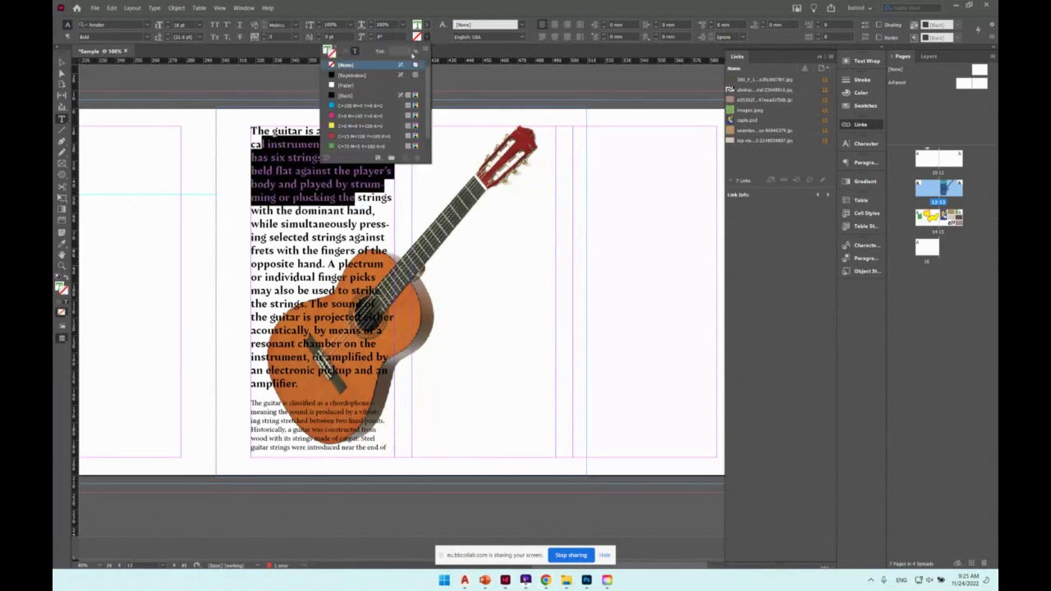
click(350, 126)
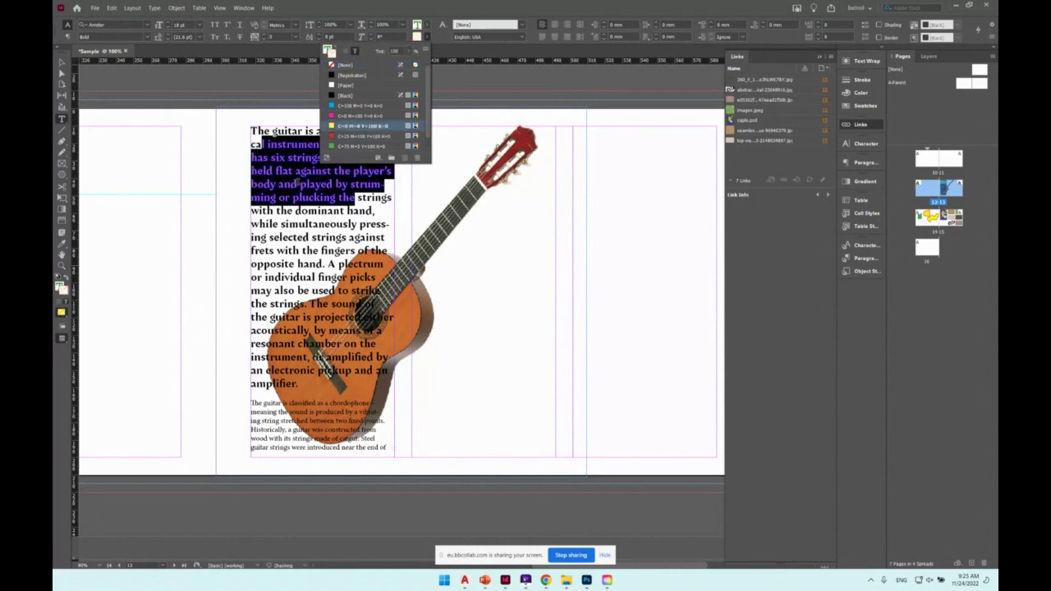
click(307, 178)
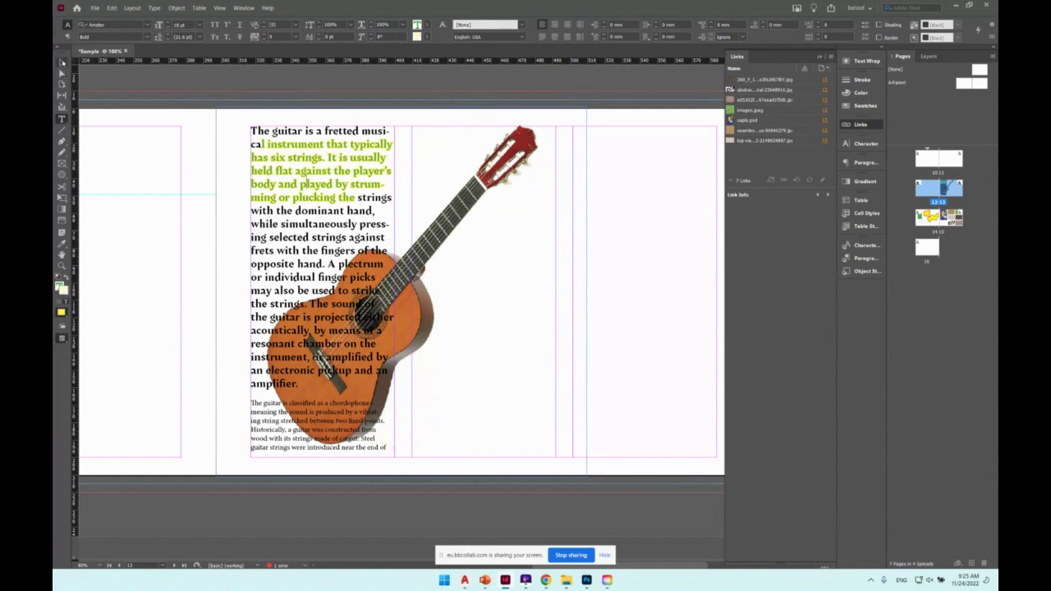
Try a magenta C=0 M=100 Y=0 K=0 fill and a cyan C=100 M=0 Y=0 K=0 stroke on the guitar text frame in Preview mode.
click(62, 63)
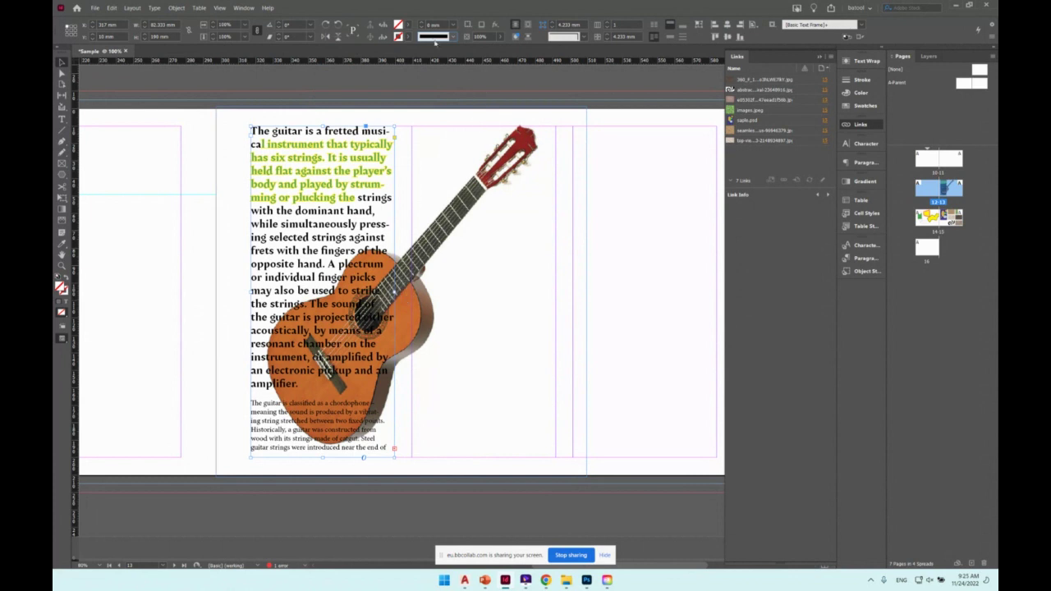
click(407, 24)
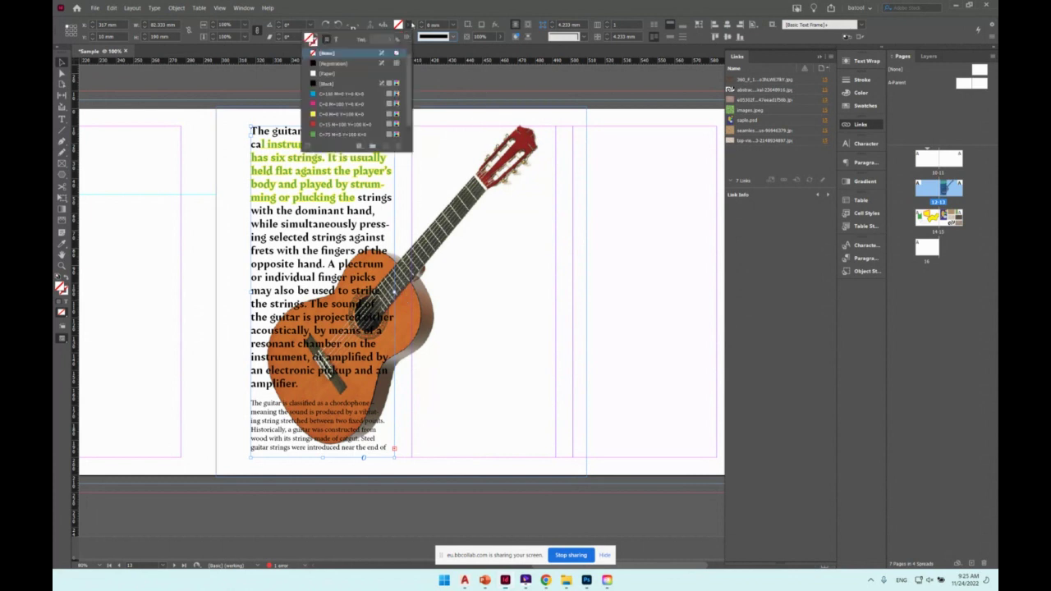
click(352, 104)
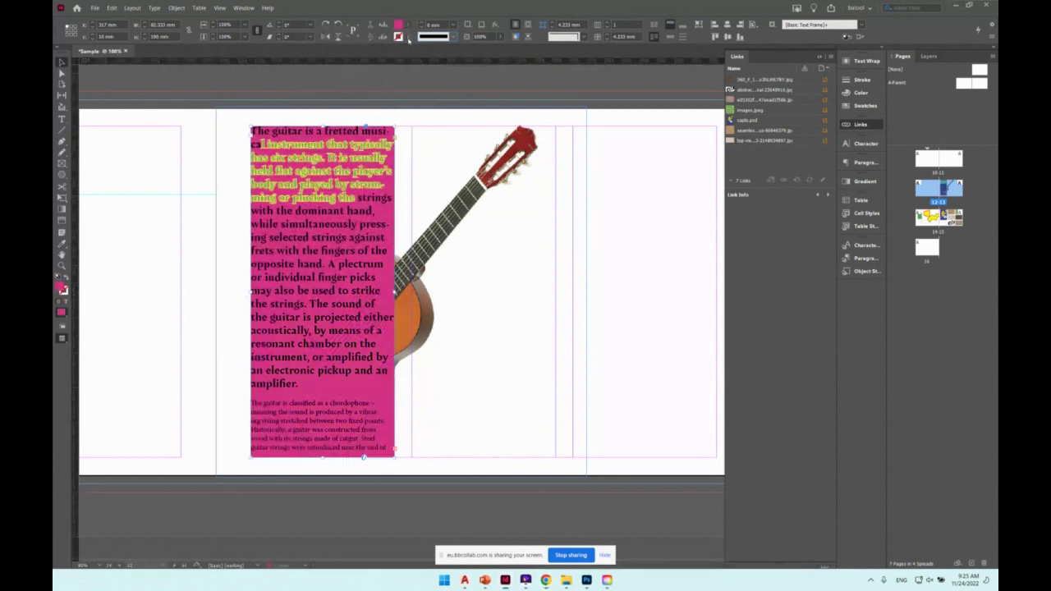
click(408, 39)
click(344, 106)
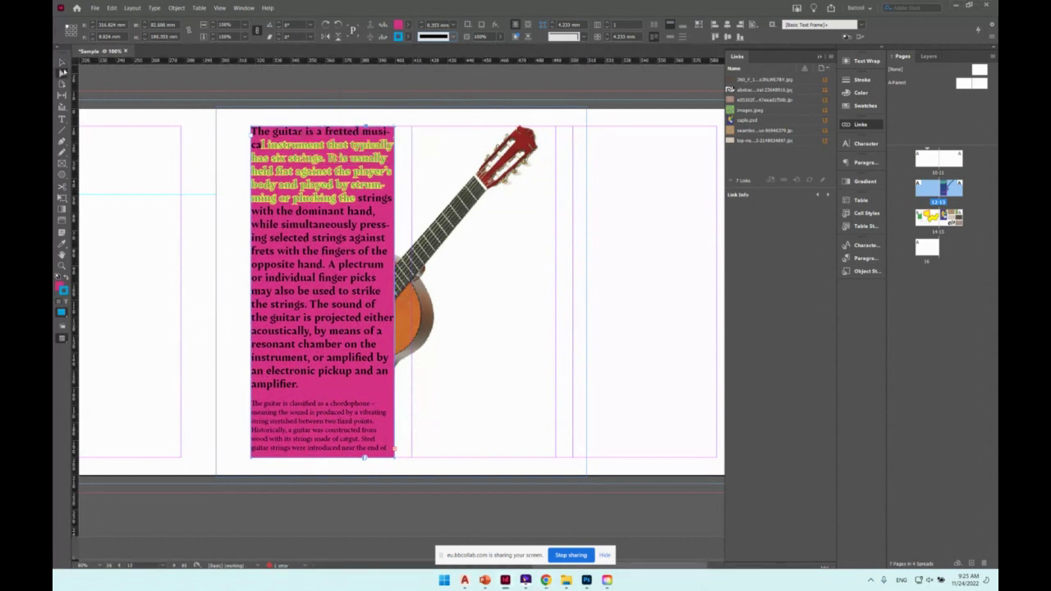
click(63, 74)
key(w)
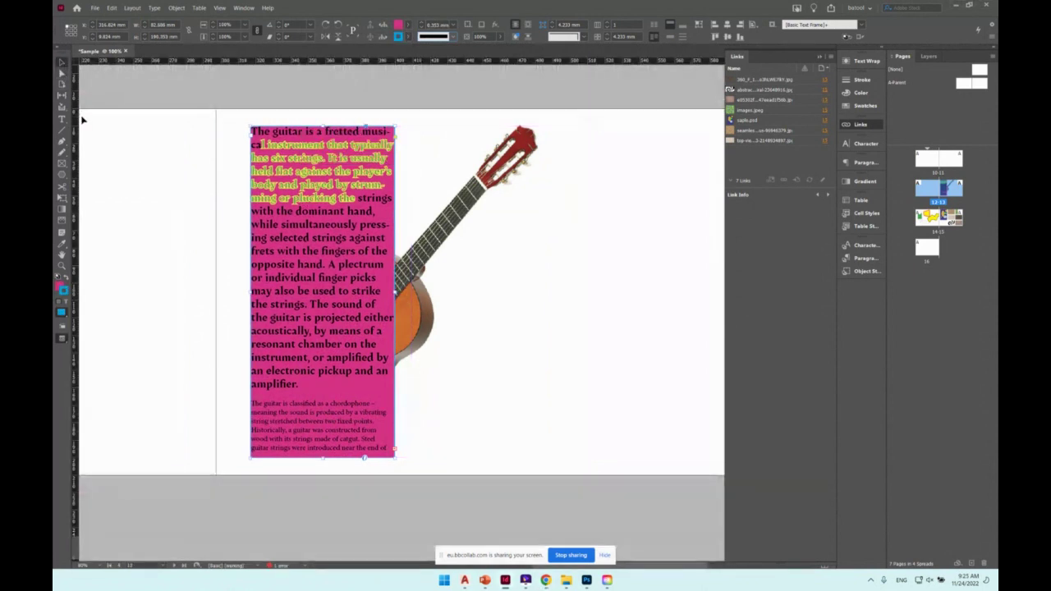
click(120, 145)
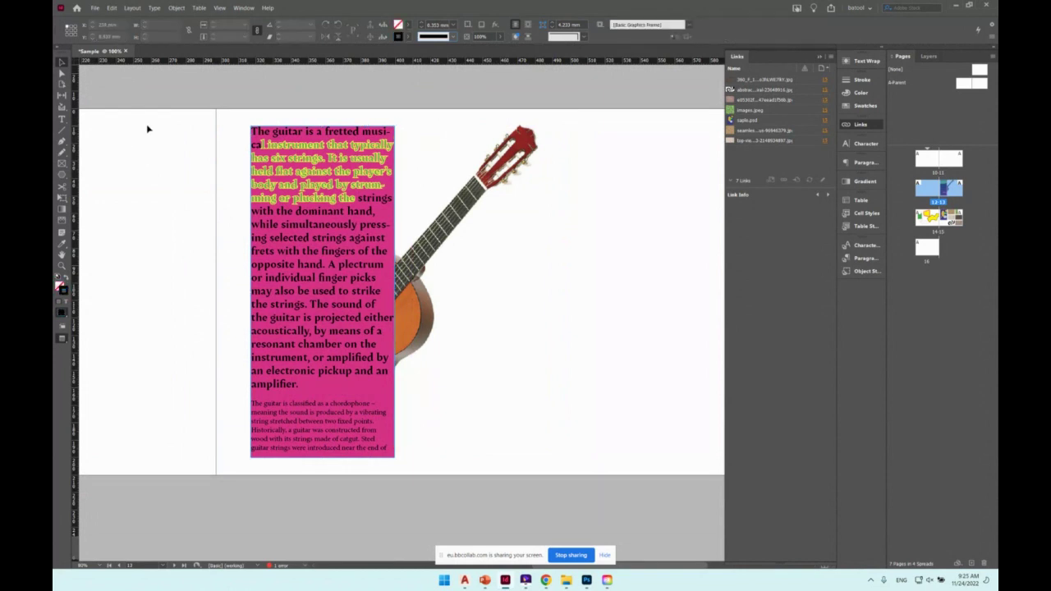
Clear the guitar text frame's fill and stroke to None and return to the Normal screen mode.
click(301, 153)
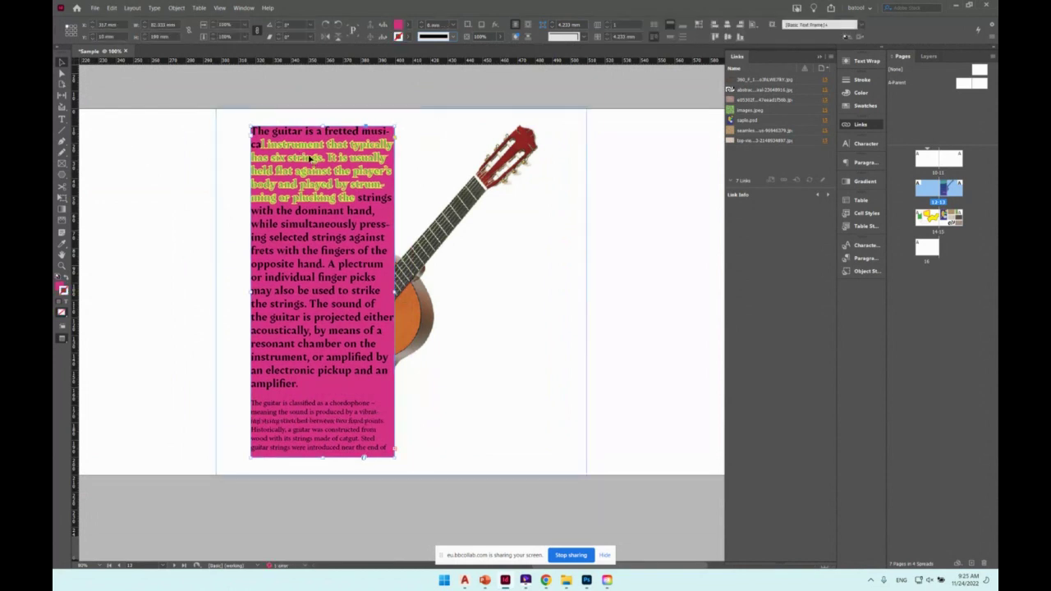
key(slash)
key(w)
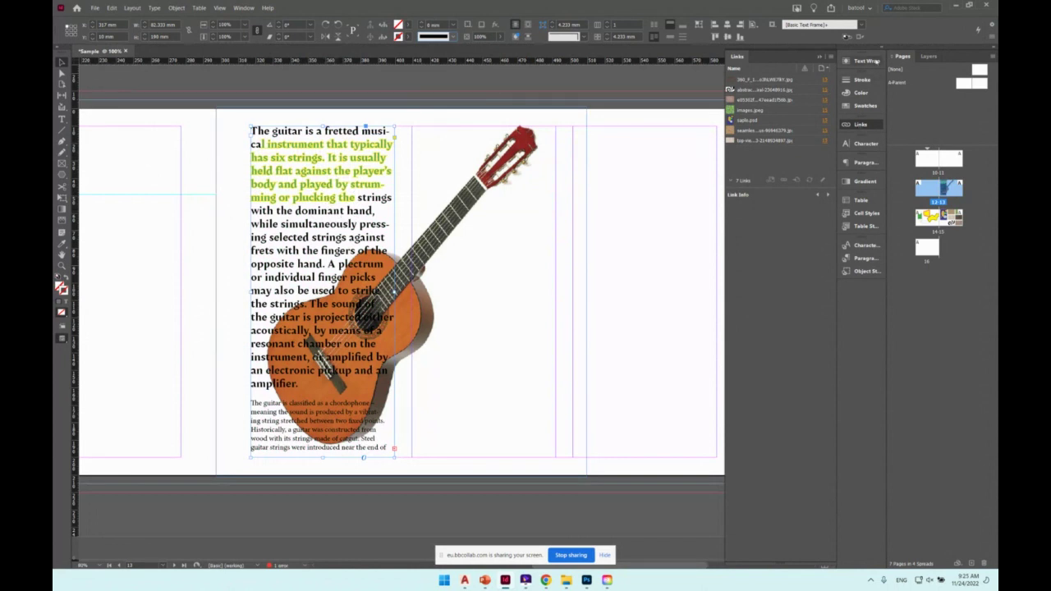
Bring up the Character formatting options in place of the links list.
click(198, 10)
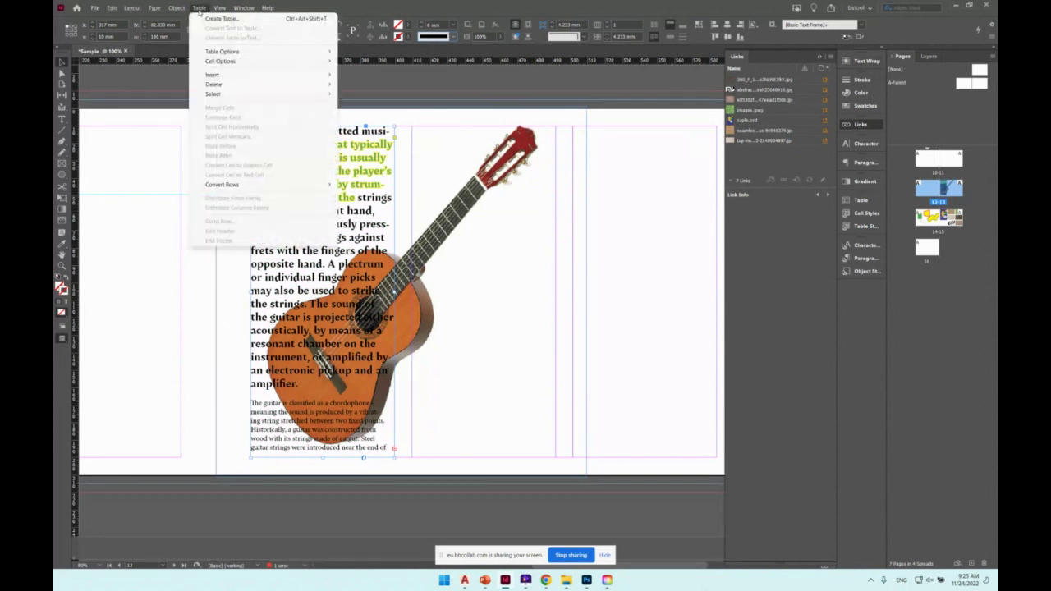
mouse_move(233, 8)
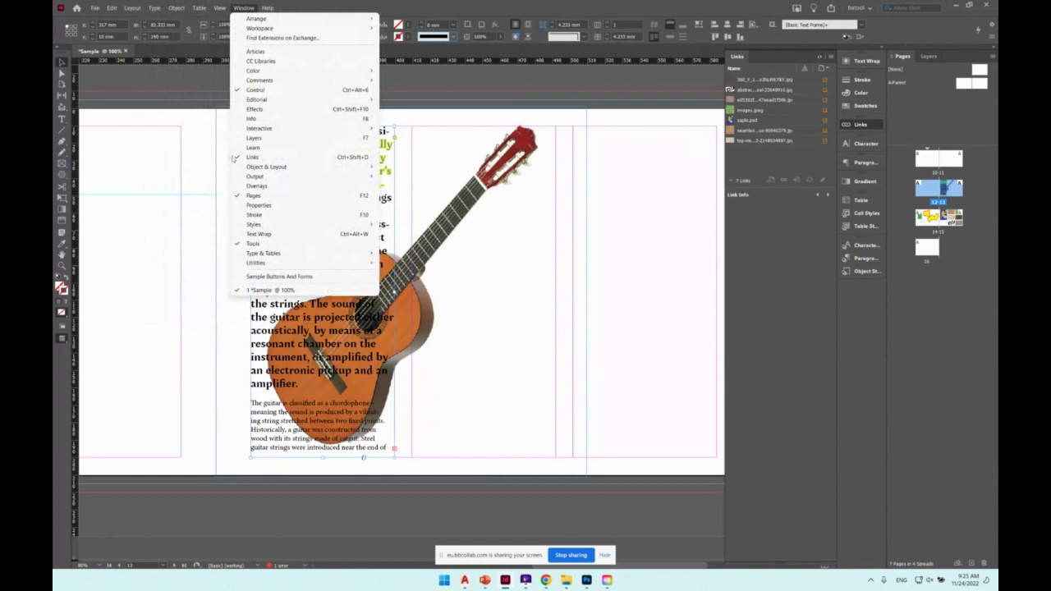
mouse_move(326, 255)
click(828, 124)
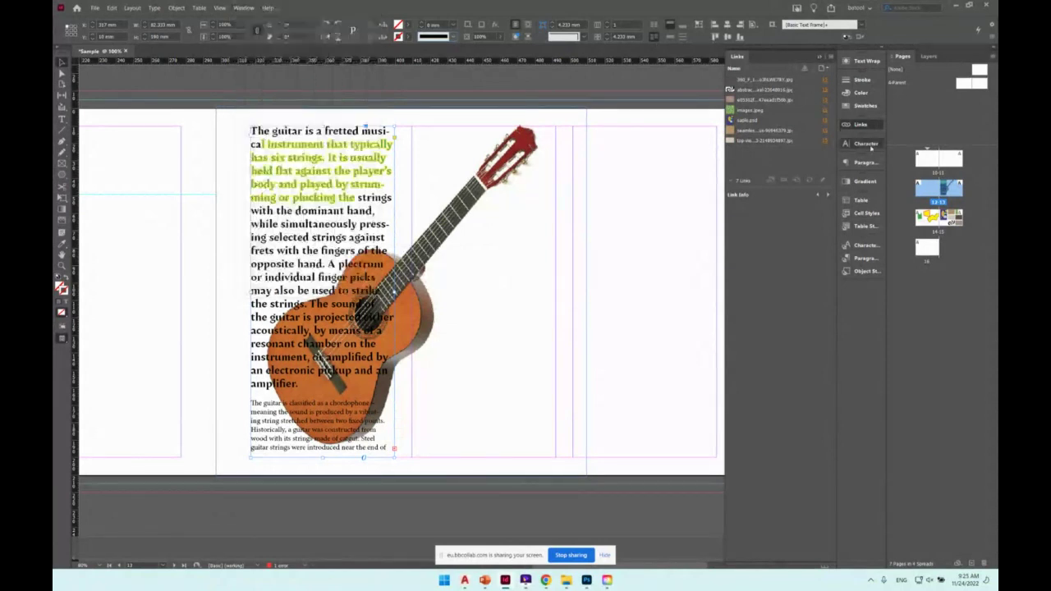
click(855, 124)
click(866, 143)
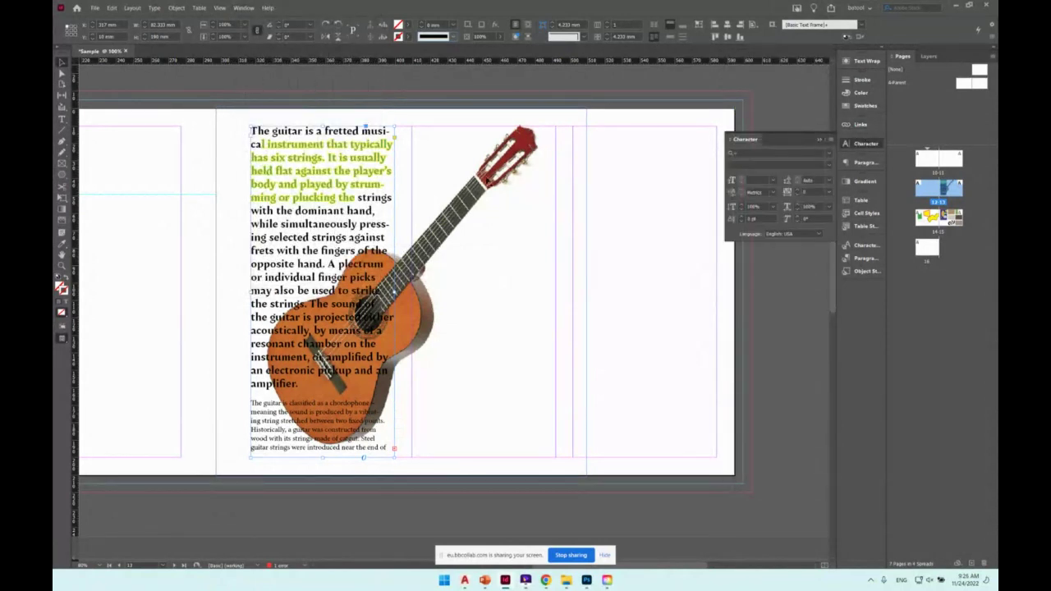
Try centered, left and full justification on the first guitar paragraph, and set it to justified with the last line aligned left.
double_click(279, 145)
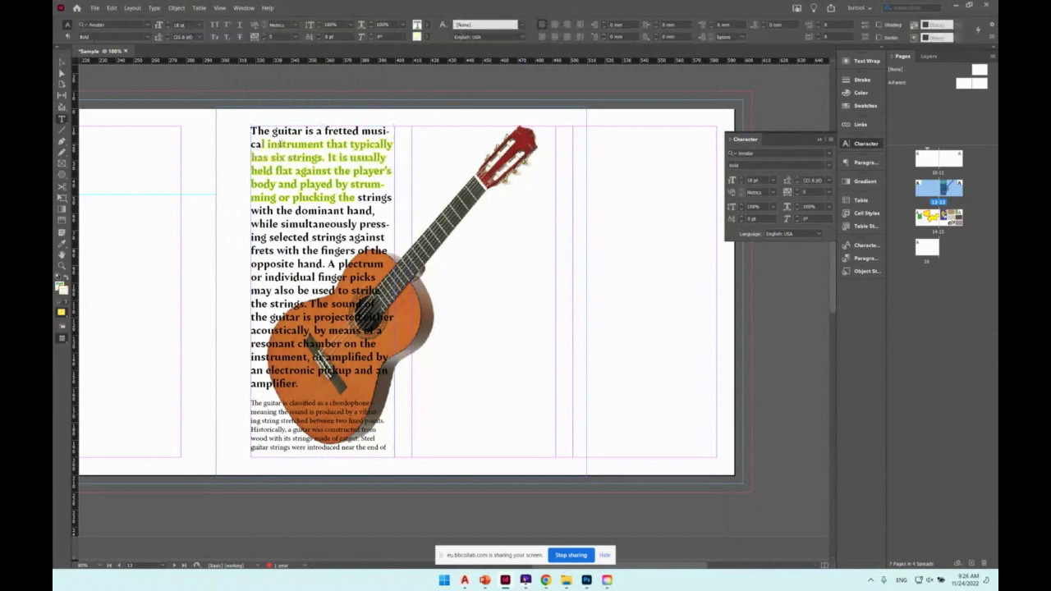
drag(281, 145, 314, 194)
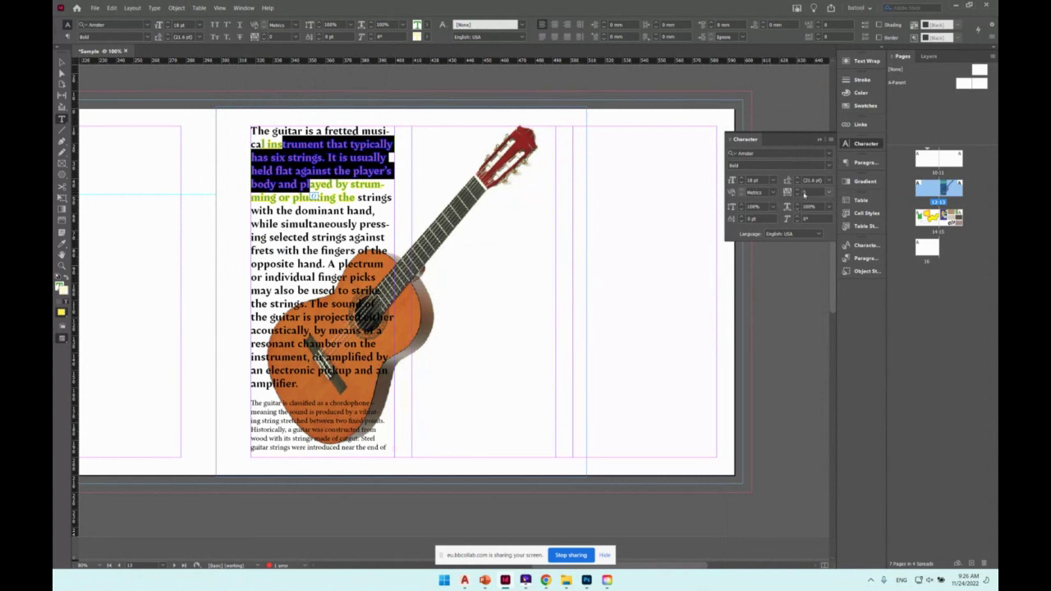
click(854, 163)
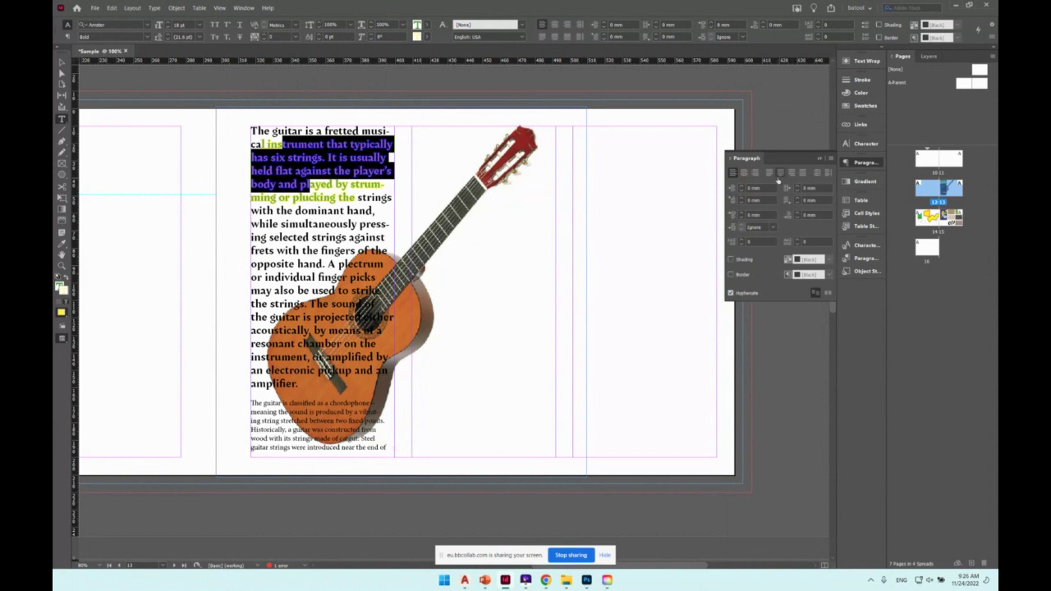
click(745, 173)
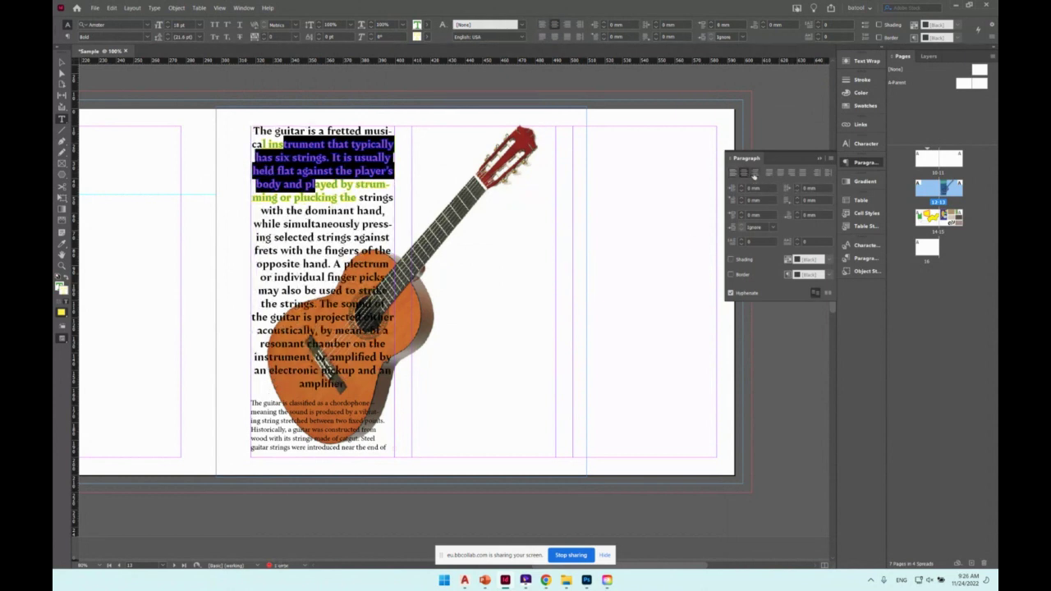
click(733, 173)
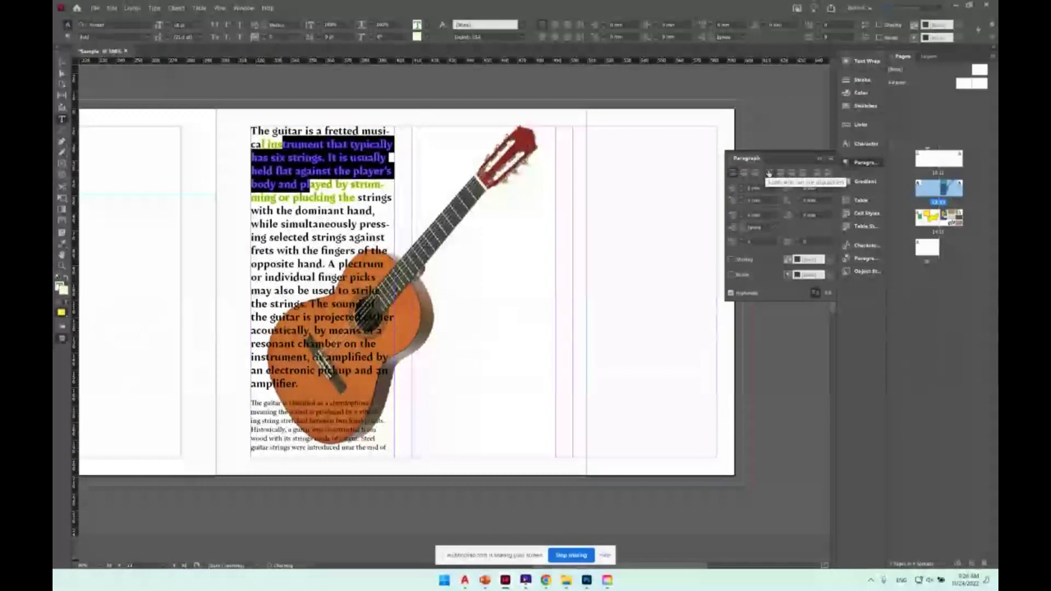
click(769, 173)
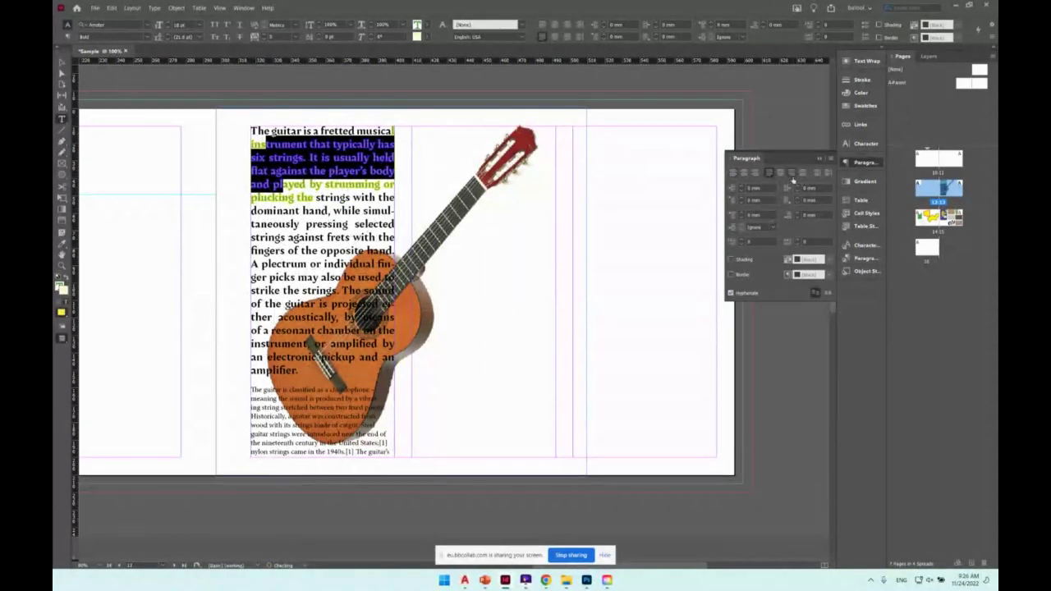
click(792, 174)
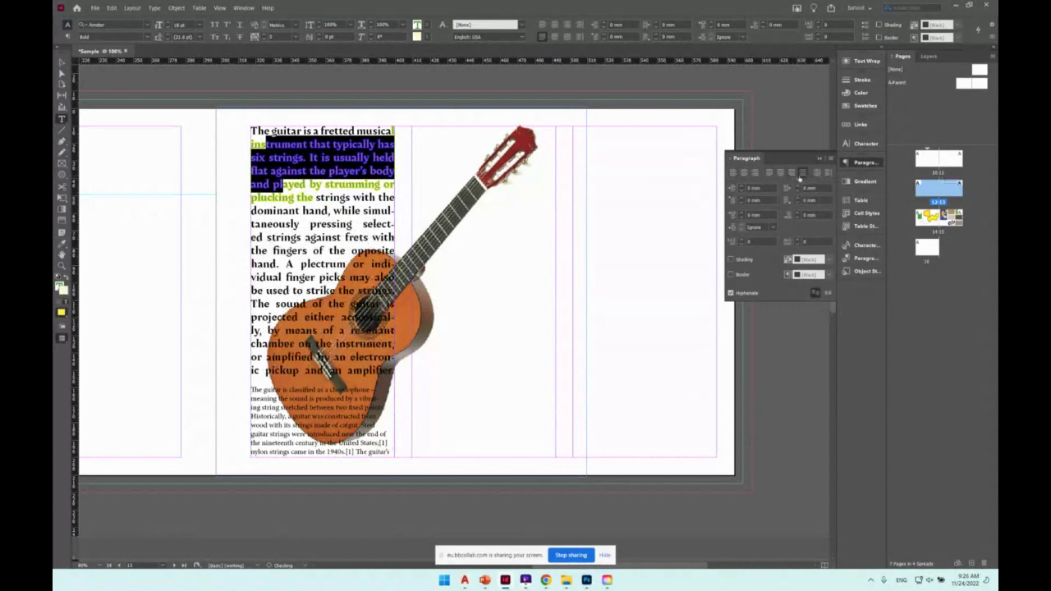
click(768, 173)
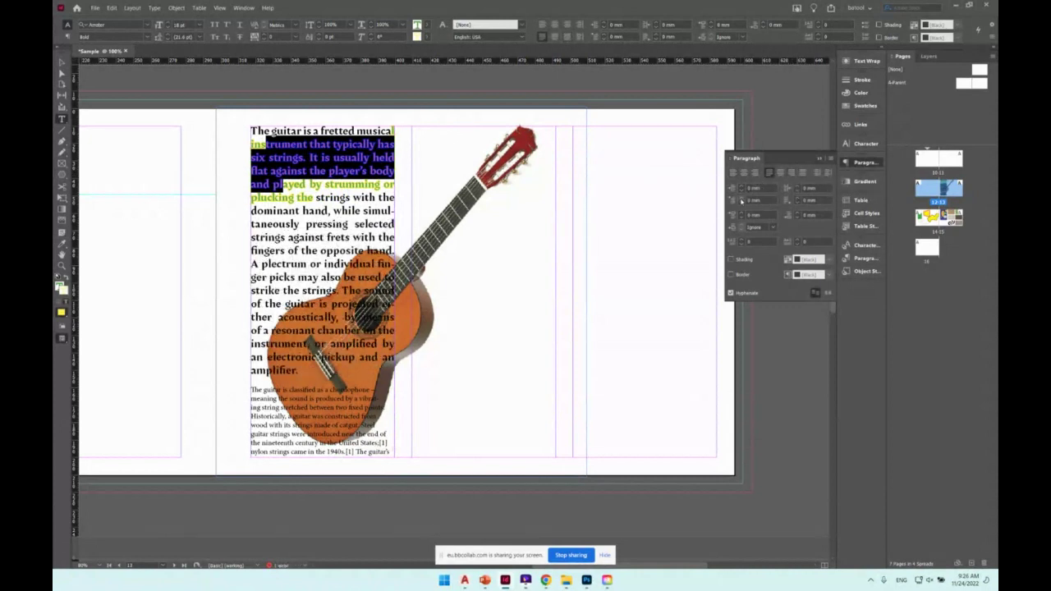
Select all the text in the guitar story and set its font size to 12 pt.
click(305, 226)
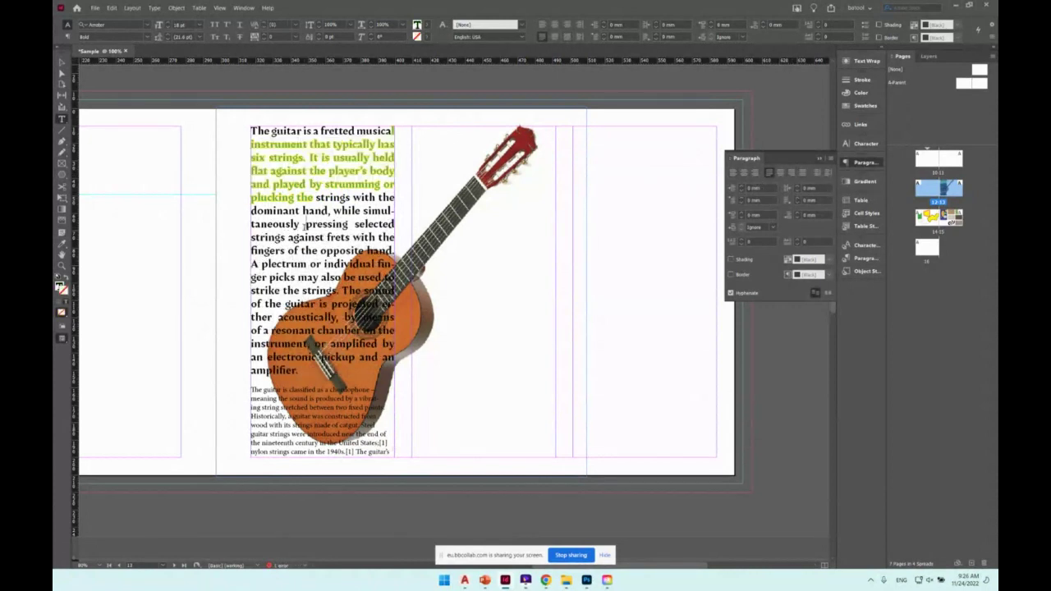
key(ctrl+a)
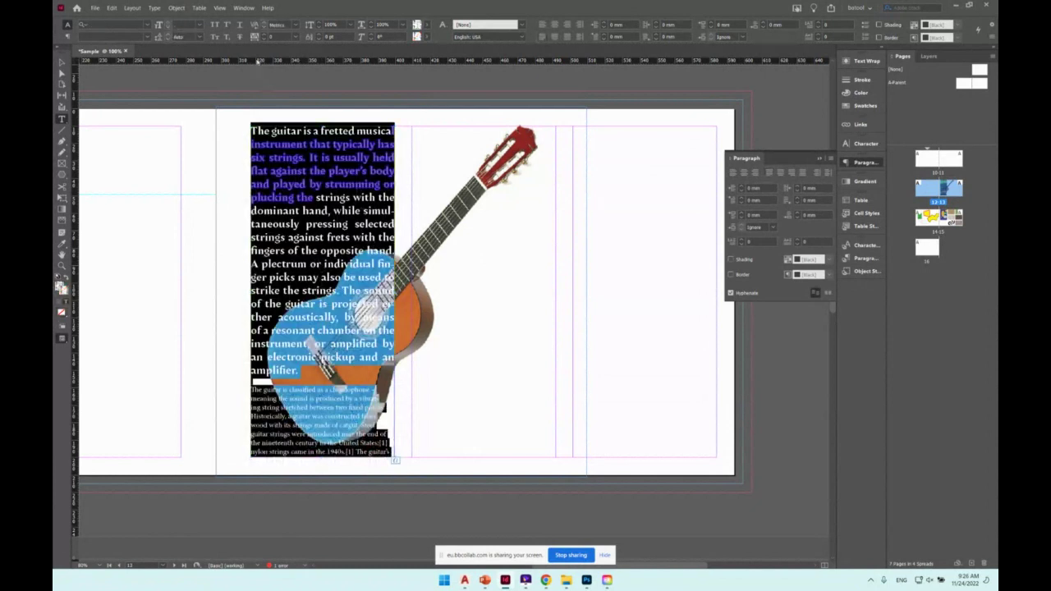
key(ctrl+t)
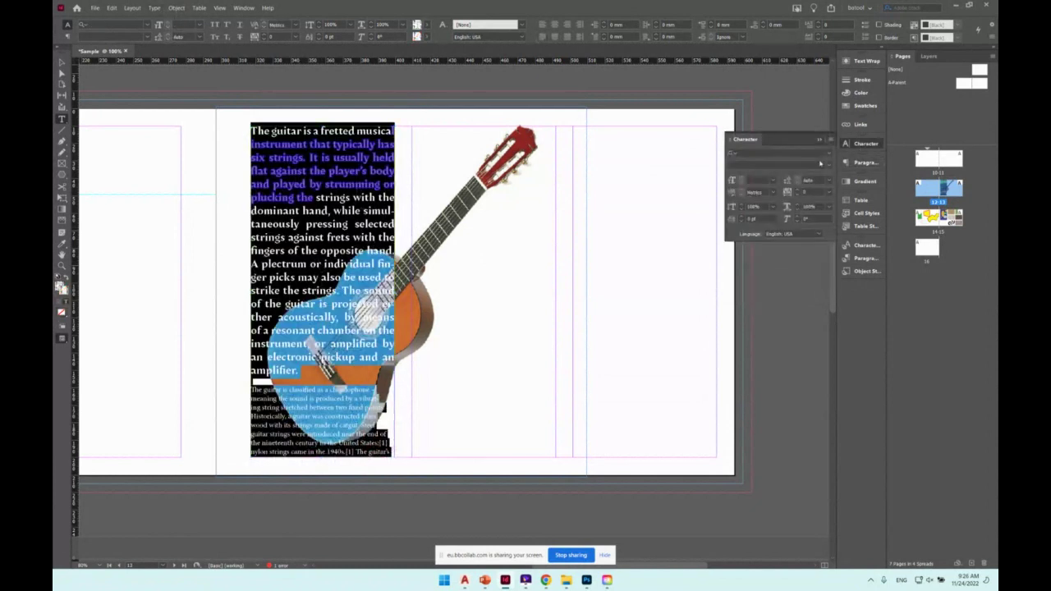
click(774, 180)
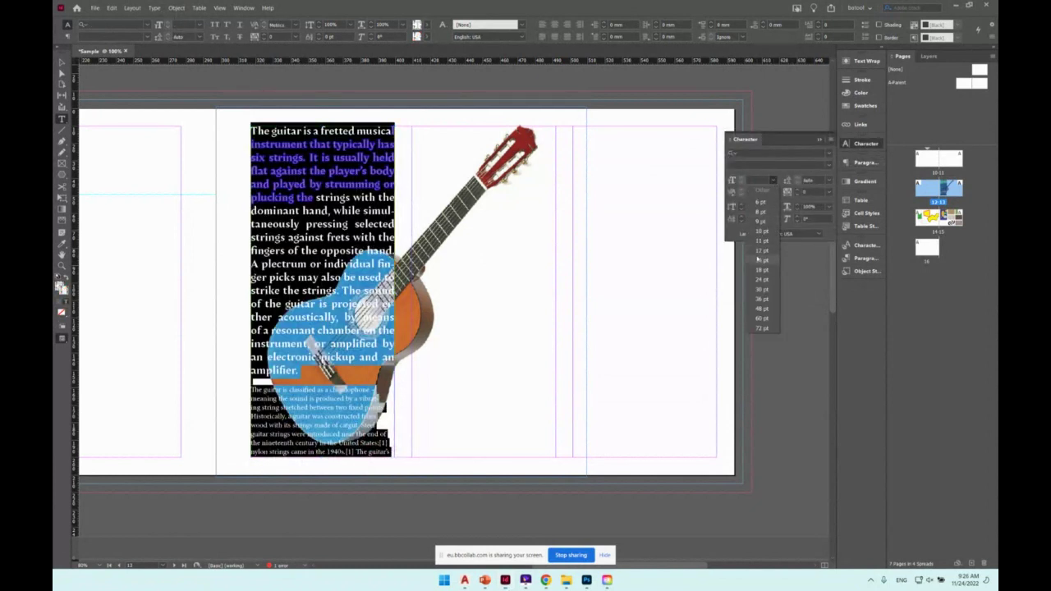
click(763, 254)
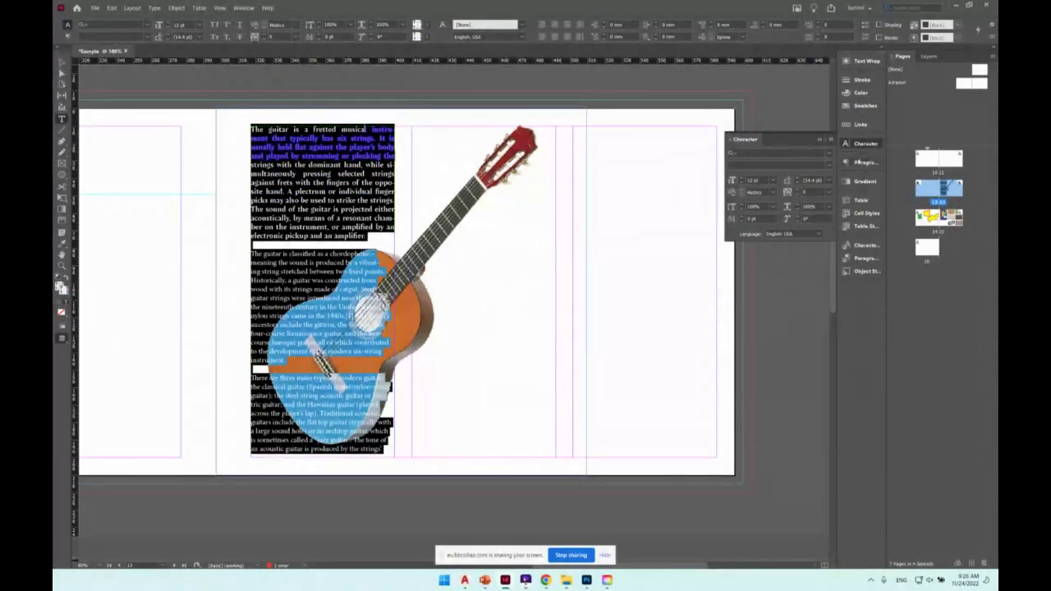
Set all the guitar text to a 5 mm left indent and 4 mm right indent, justified with the last line aligned left.
click(858, 162)
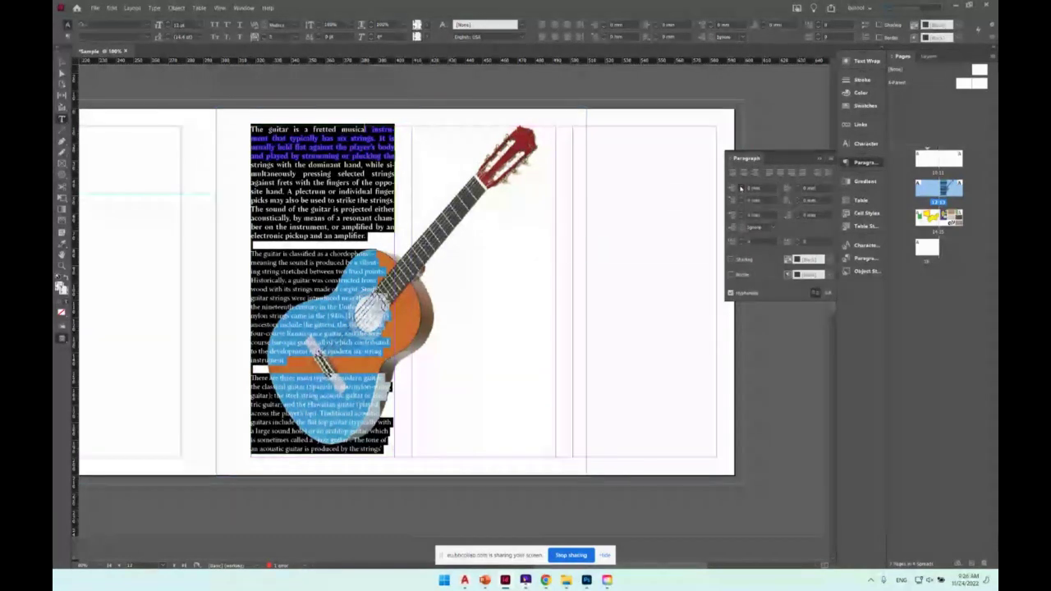
click(741, 187)
click(741, 187)
click(741, 187)
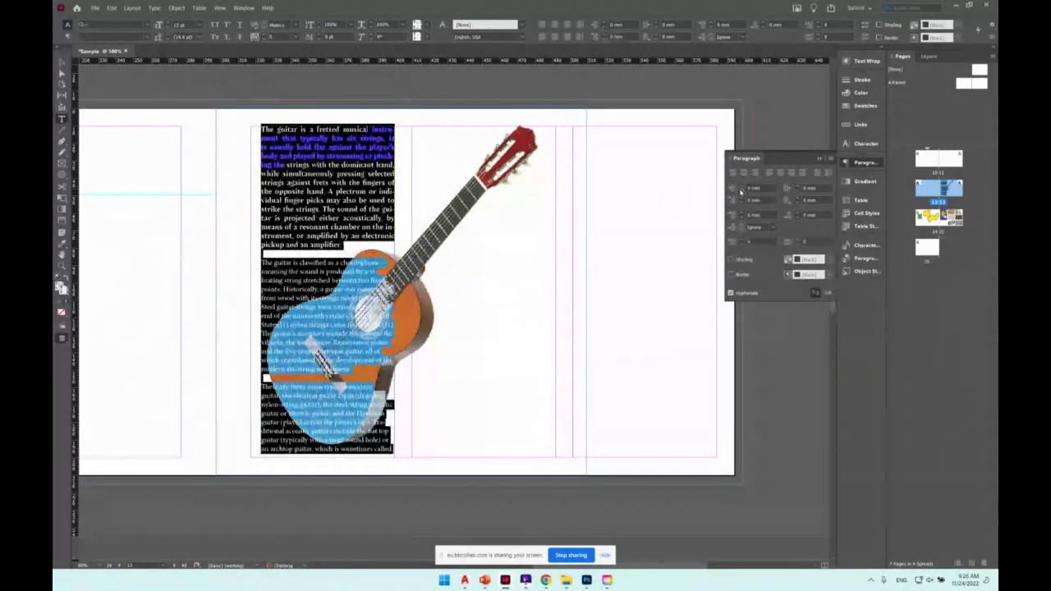
click(742, 190)
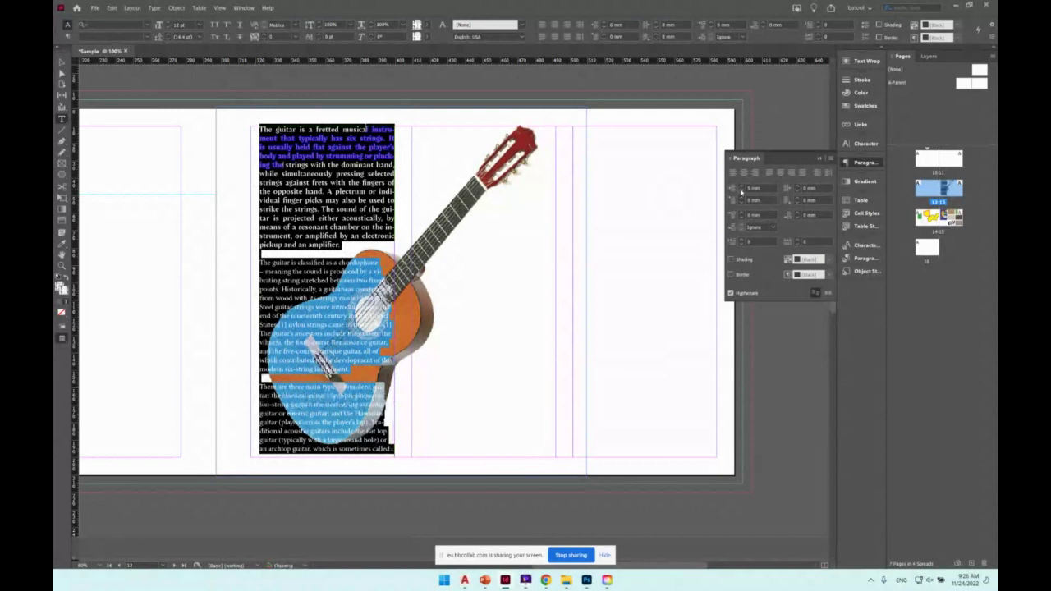
click(797, 188)
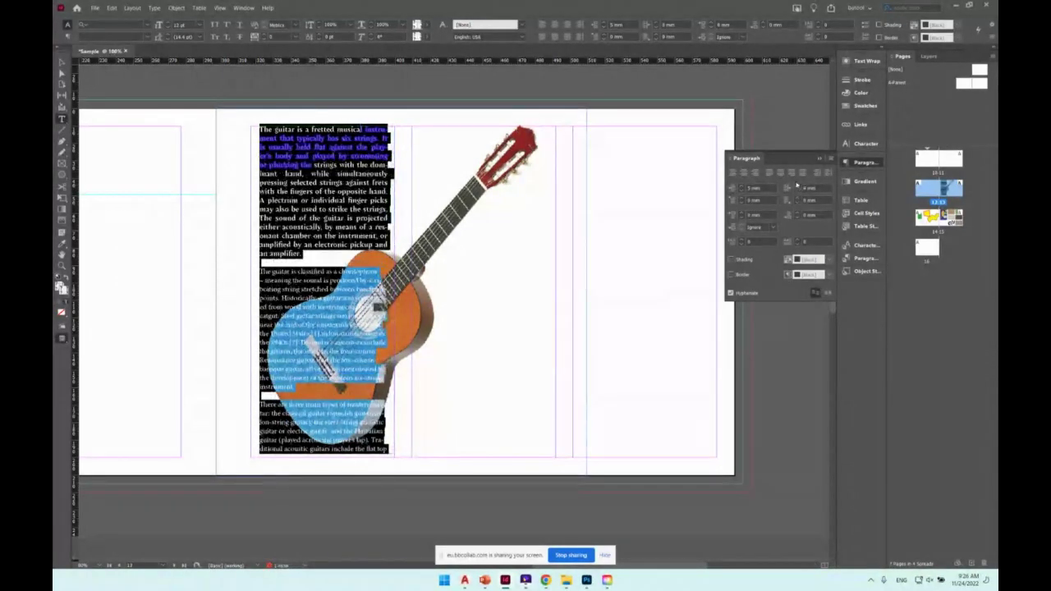
click(772, 173)
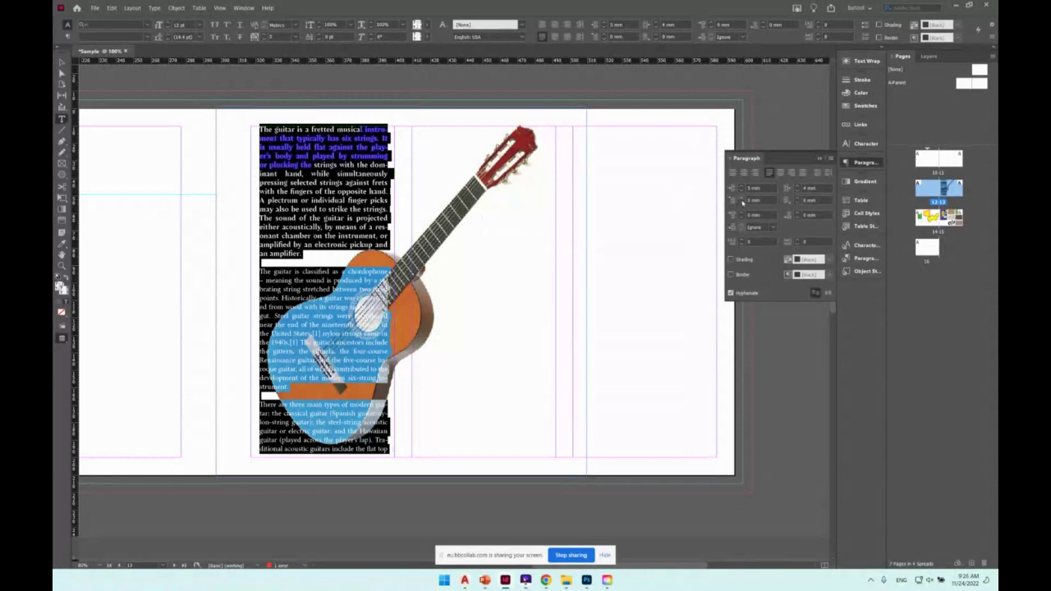
Give the guitar paragraphs an 8 mm first-line indent and turn off hyphenation.
click(742, 200)
click(742, 200)
click(742, 199)
click(742, 200)
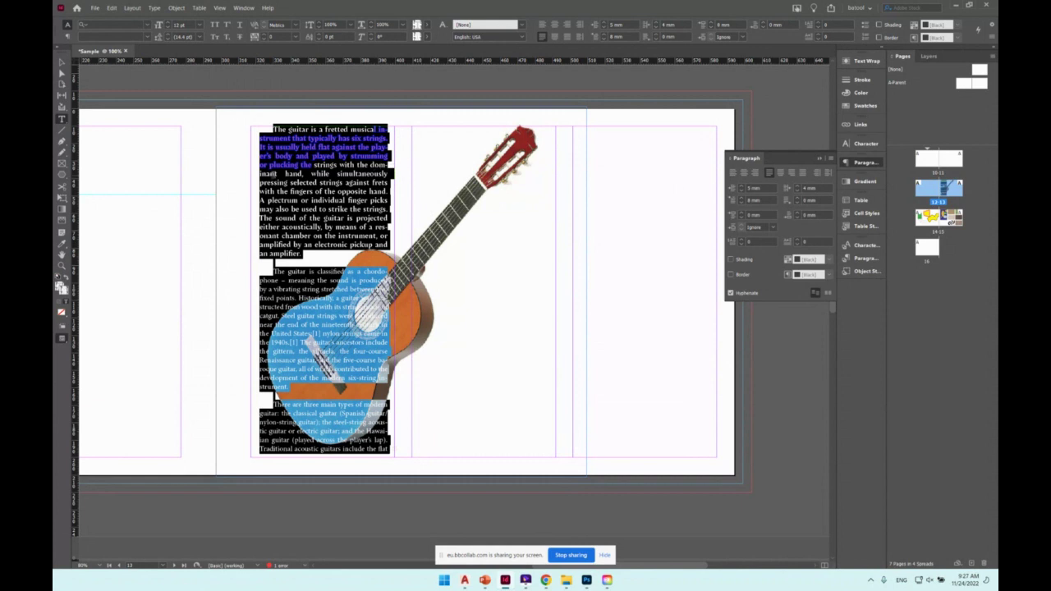
click(731, 293)
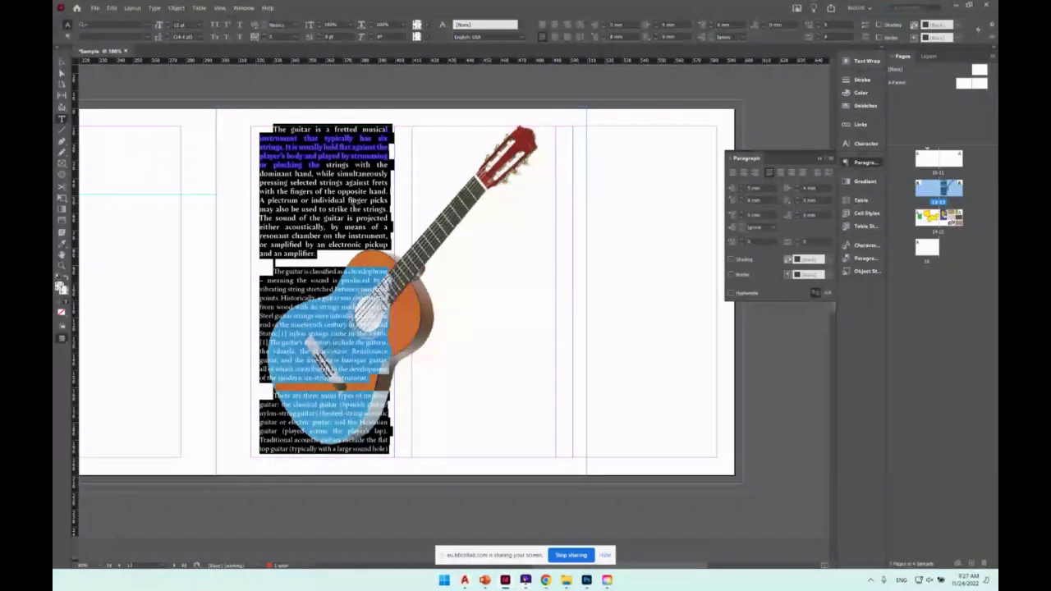
click(405, 203)
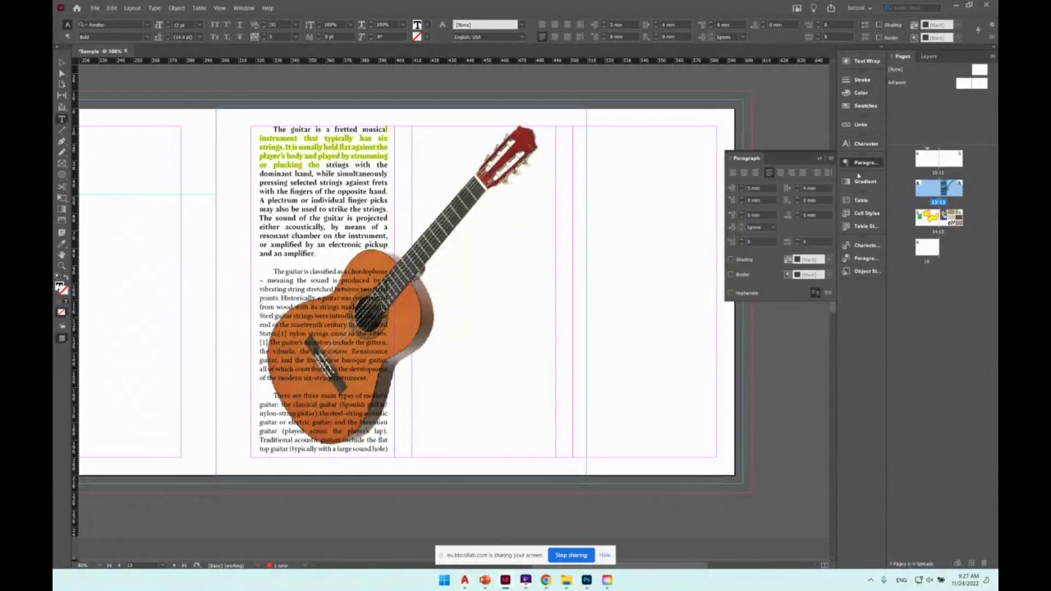
click(865, 166)
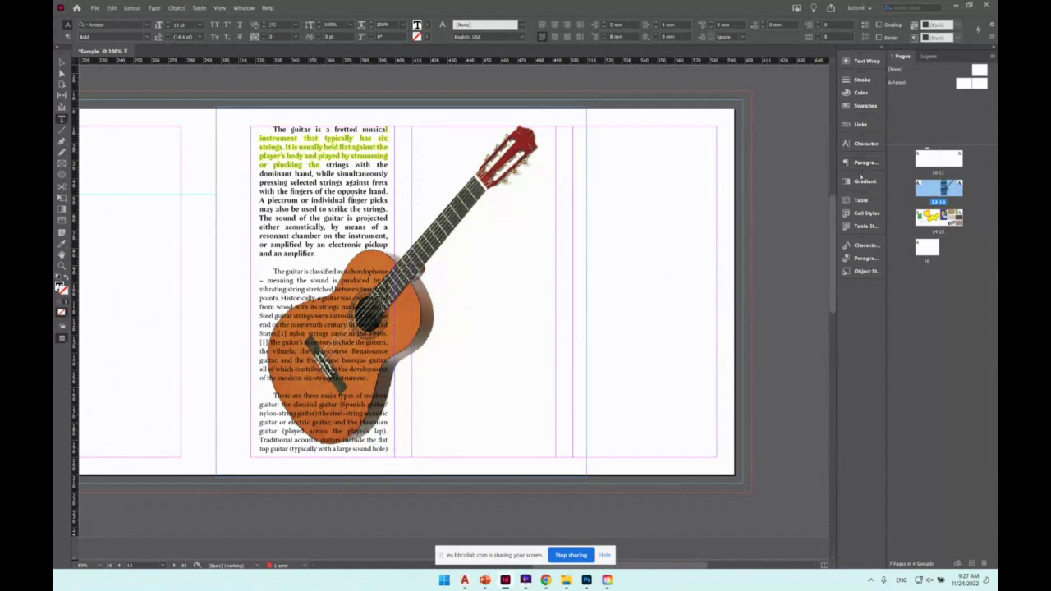
Examine the overset text marker on the guitar text frame and the text error listed in Preflight.
key(Escape)
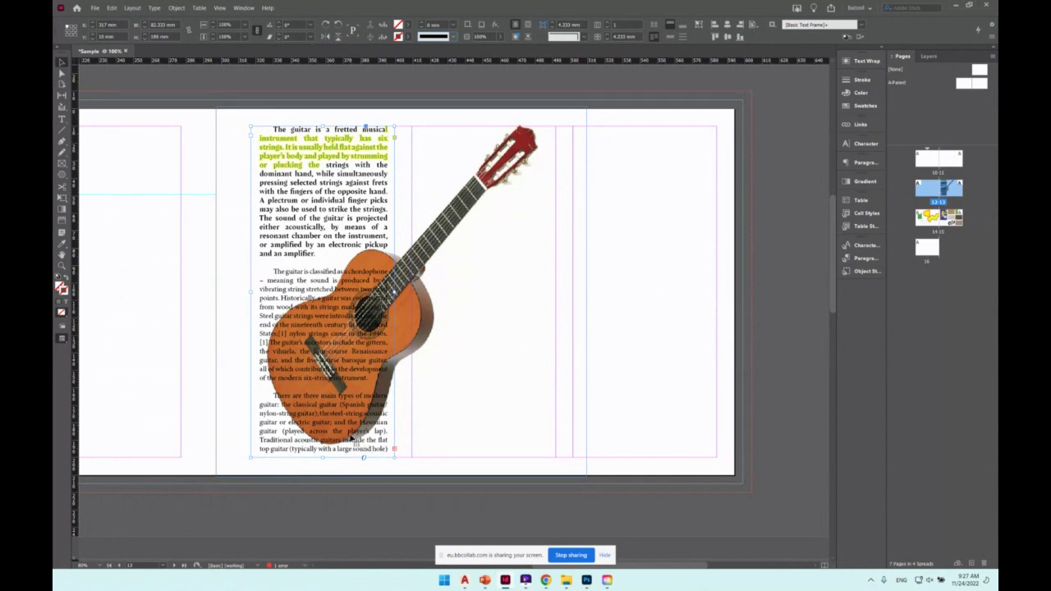
scroll(382, 466, left, 2)
scroll(458, 475, up, 2)
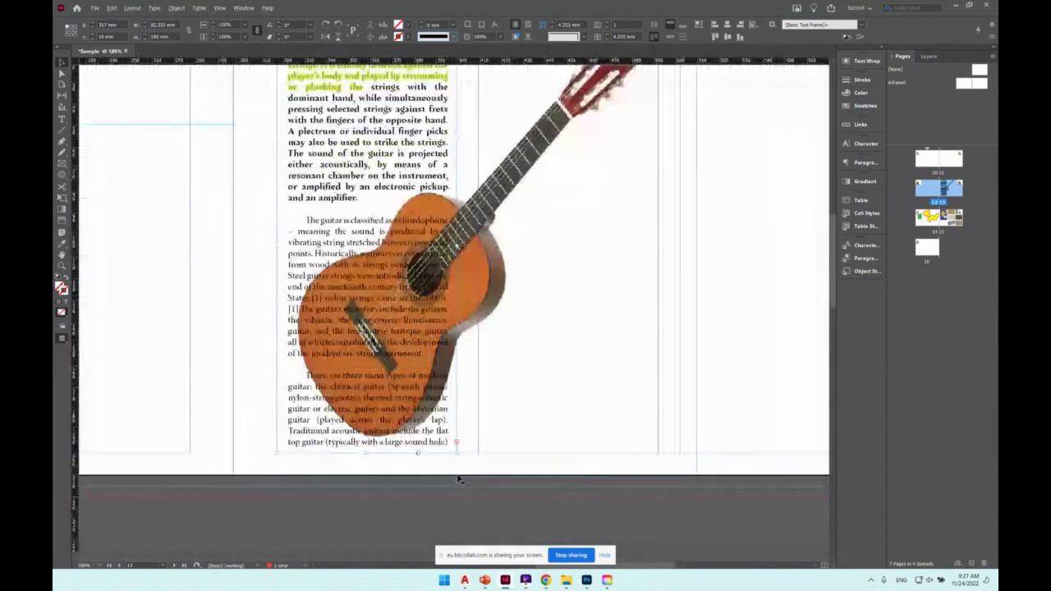
scroll(450, 429, up, 2)
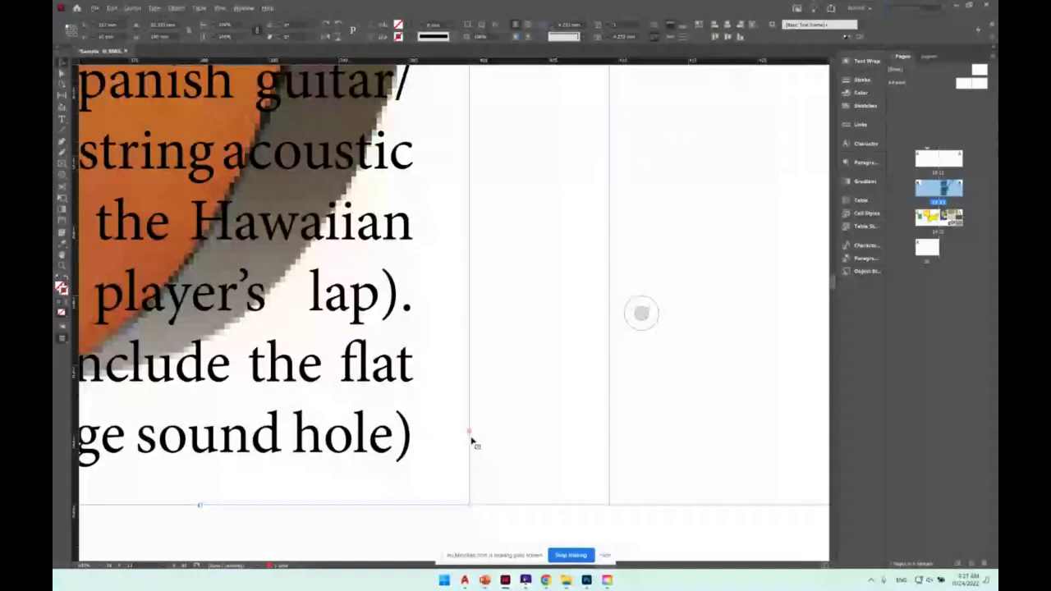
scroll(454, 423, down, 3)
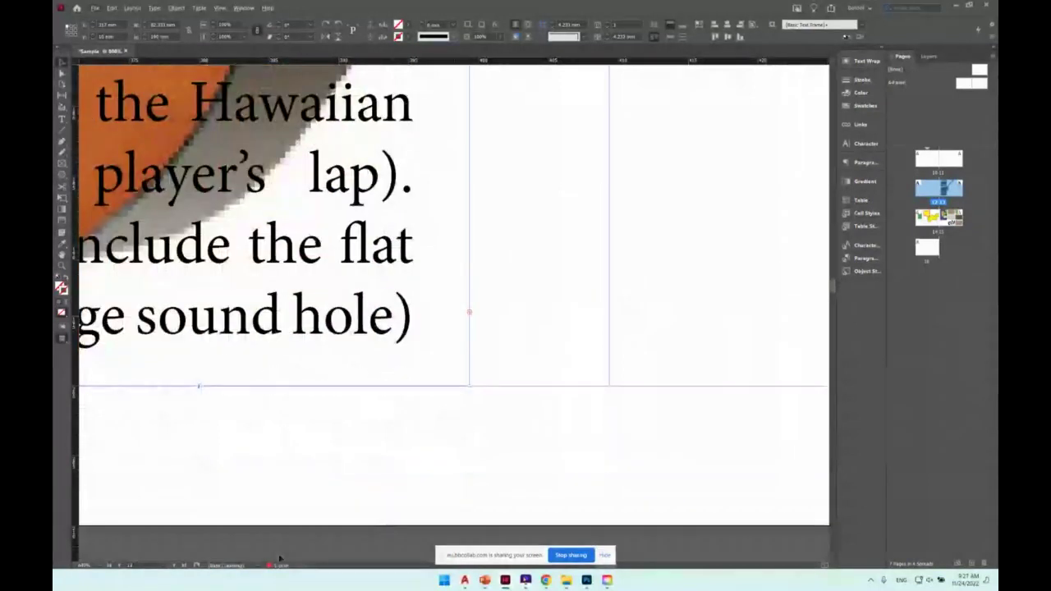
double_click(273, 566)
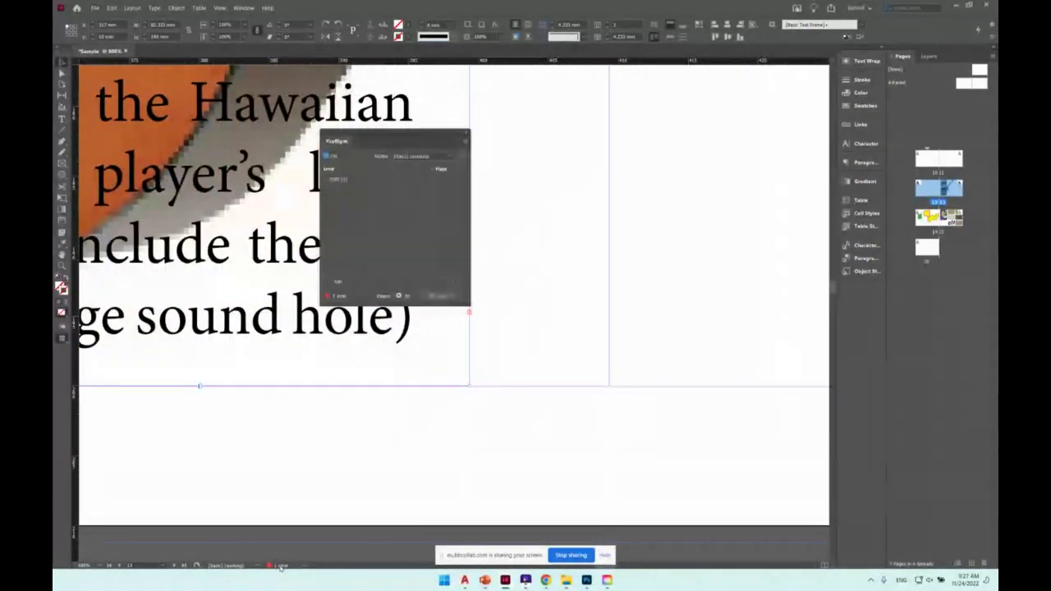
click(326, 179)
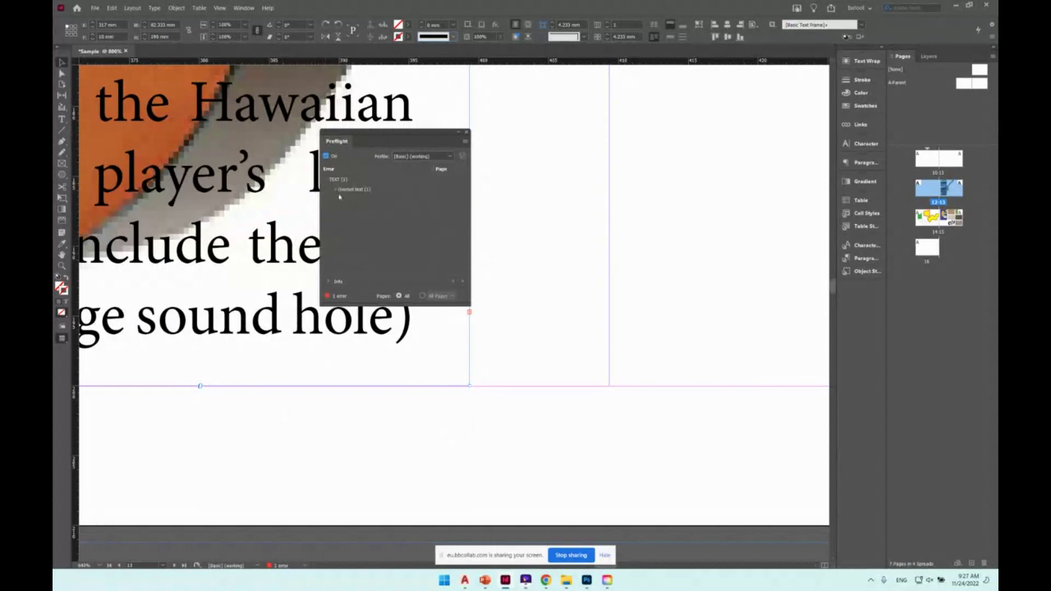
click(466, 136)
scroll(406, 370, down, 3)
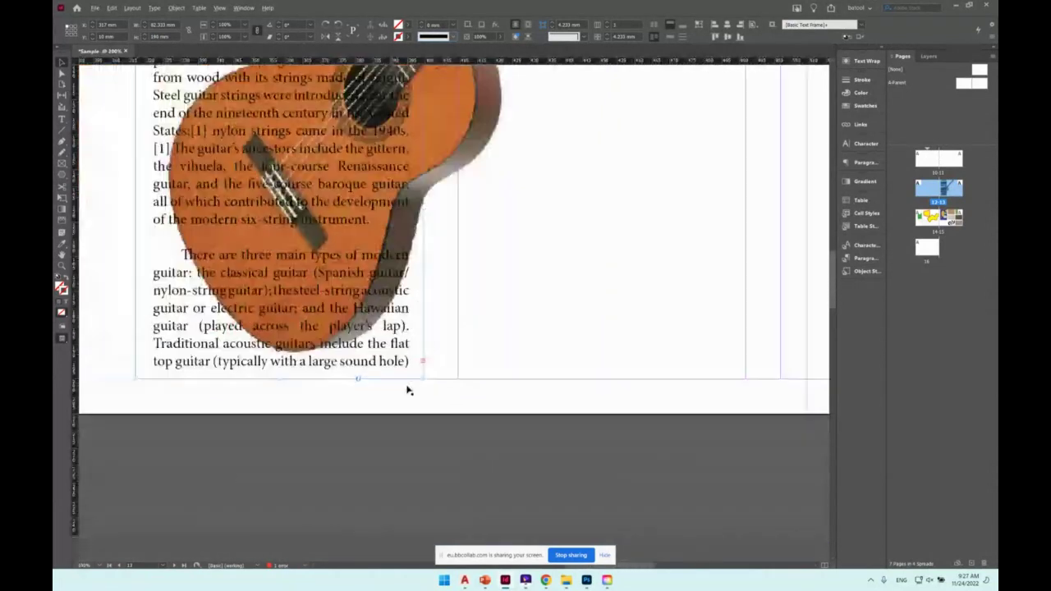
scroll(408, 390, down, 4)
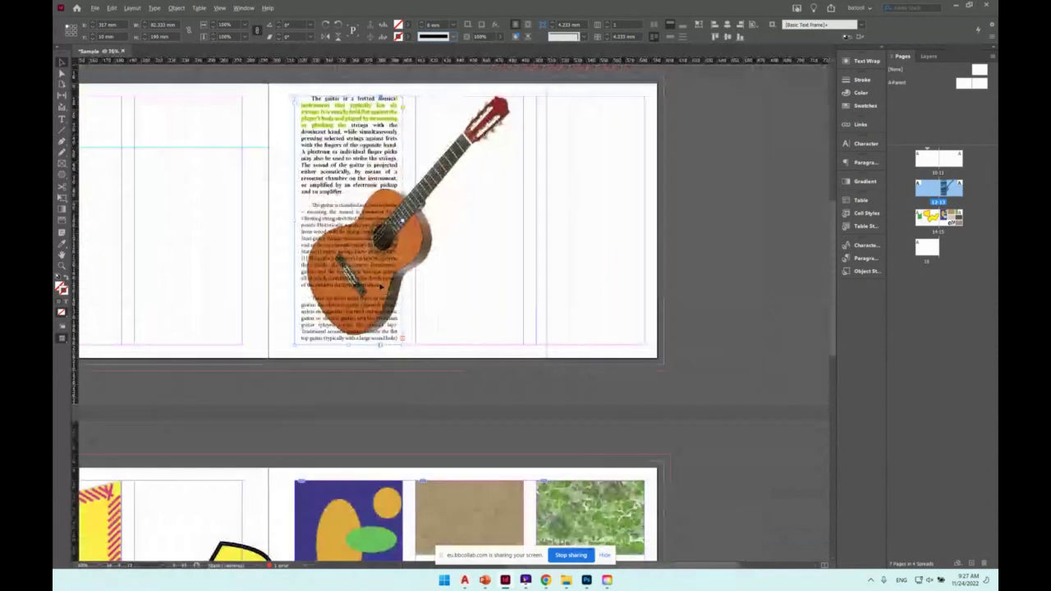
scroll(380, 285, down, 2)
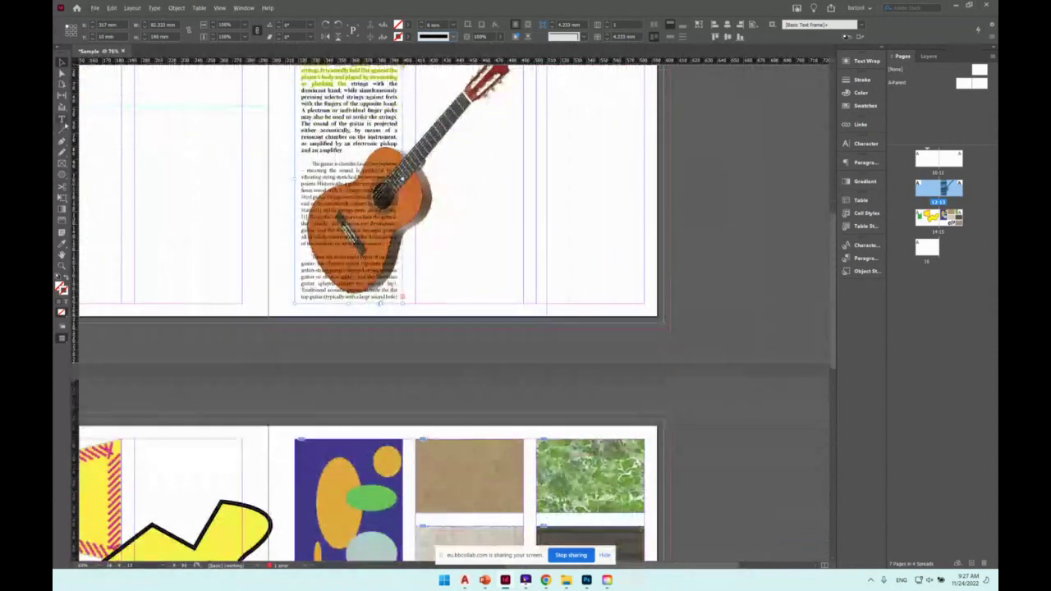
Add a text frame filling the middle column beside the guitar text and thread the first frame's overset text into it.
click(62, 119)
scroll(423, 182, up, 4)
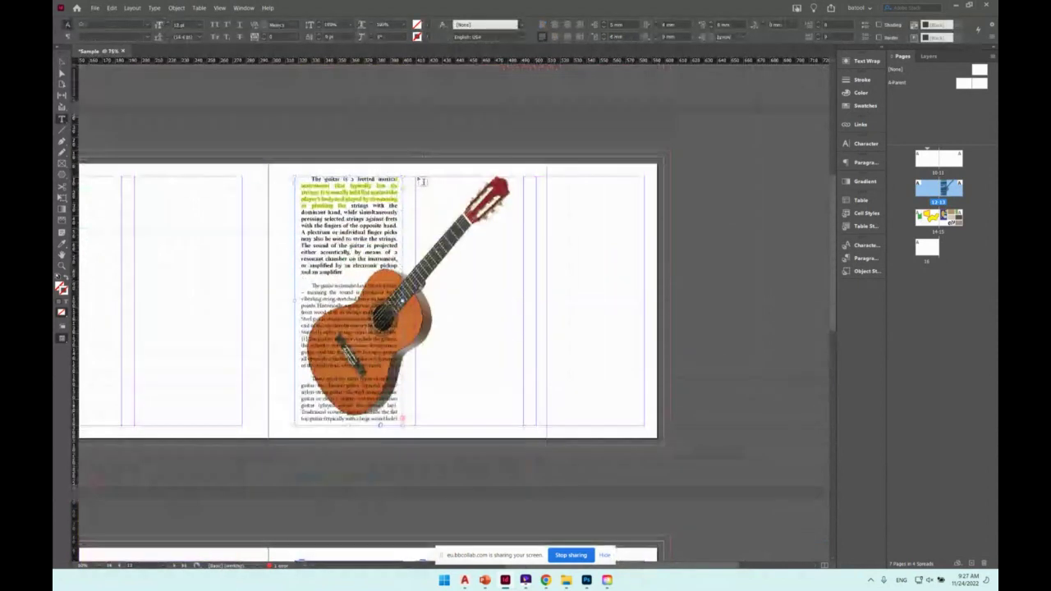
drag(423, 182, 526, 427)
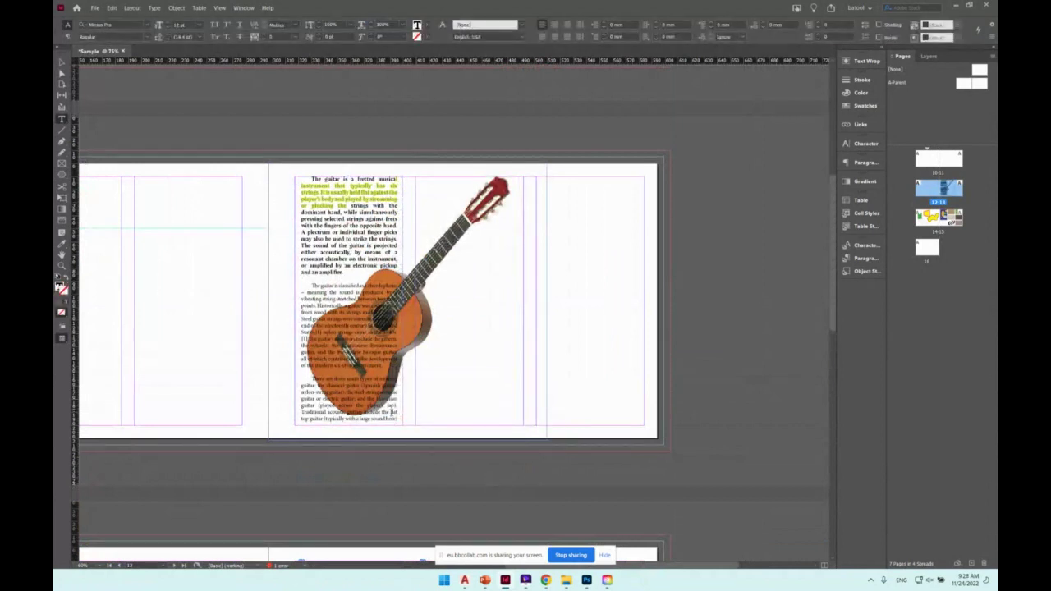
key(Escape)
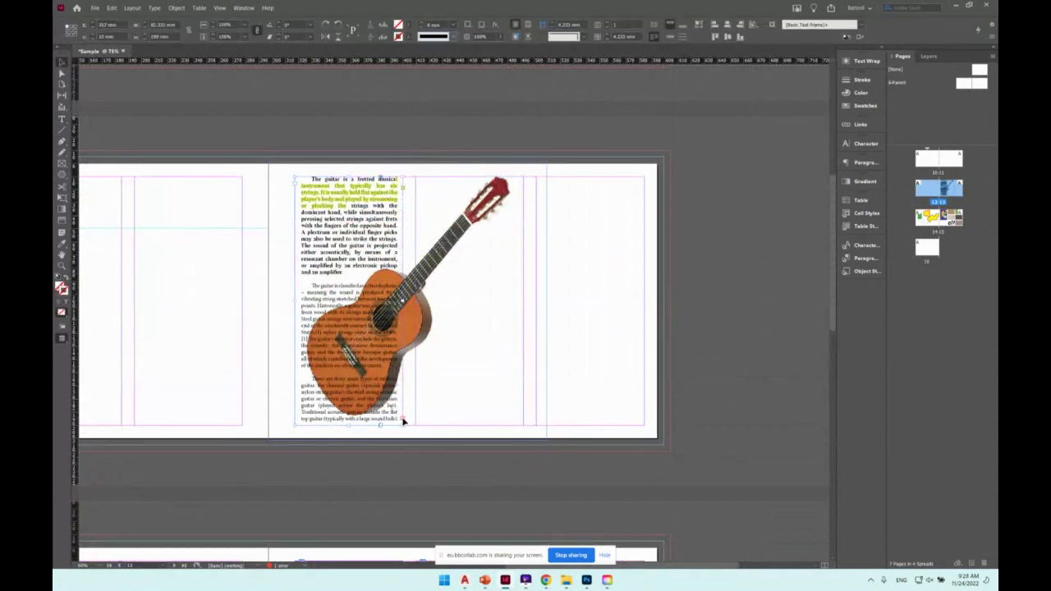
click(402, 420)
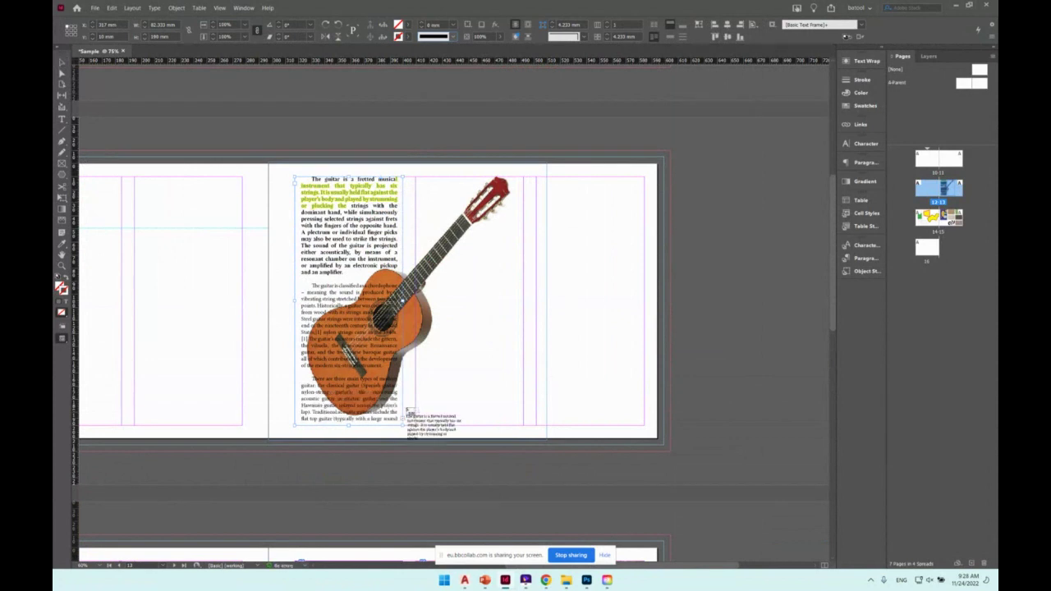
click(418, 189)
key(ctrl+z)
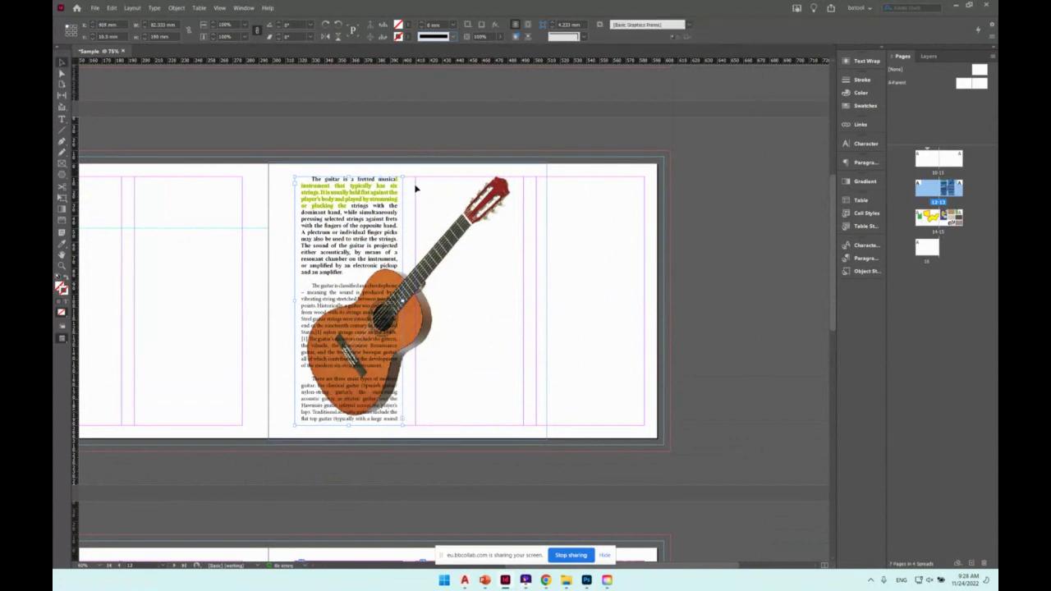
click(418, 189)
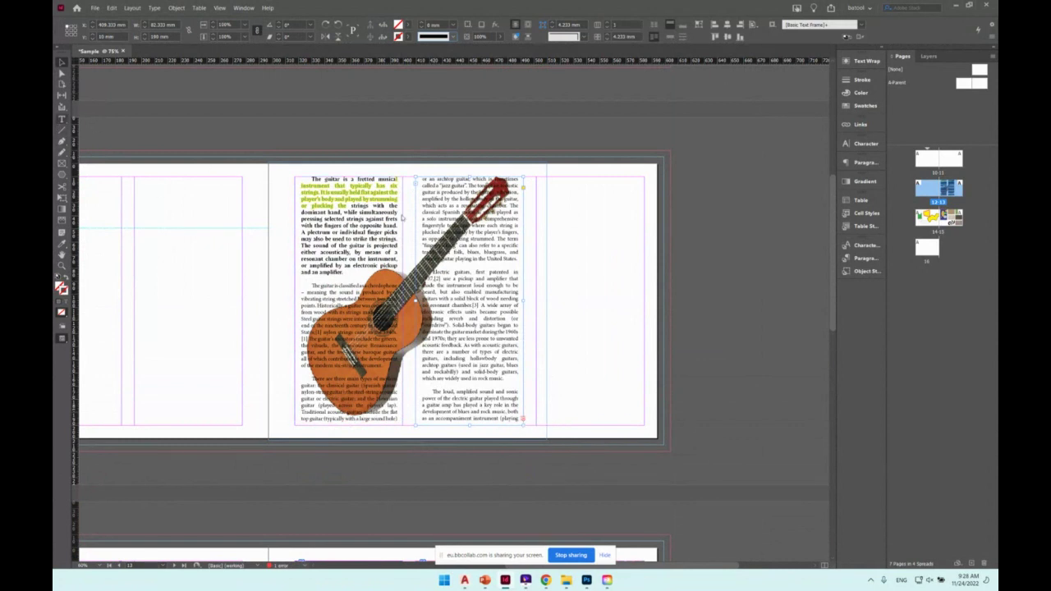
Add a text frame filling the page's third column and thread the remaining overset text from the middle frame into it.
key(t)
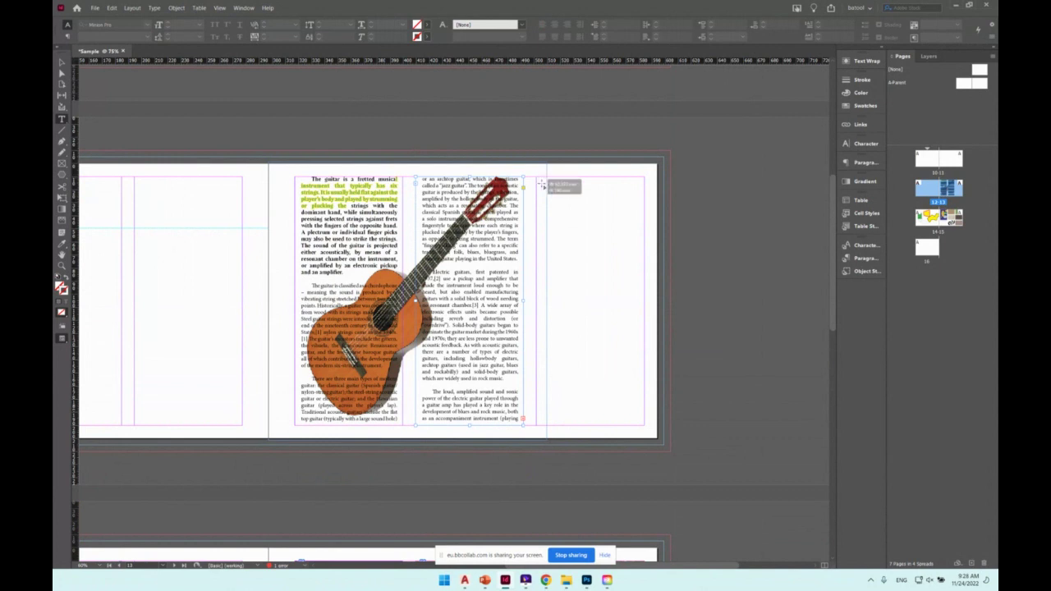
drag(542, 185, 645, 425)
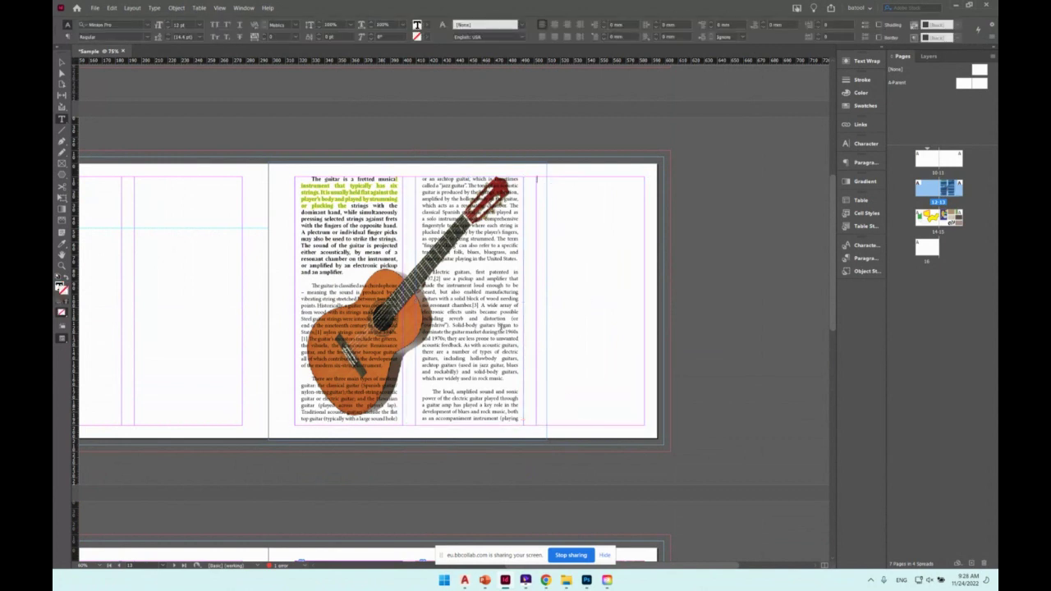
key(Escape)
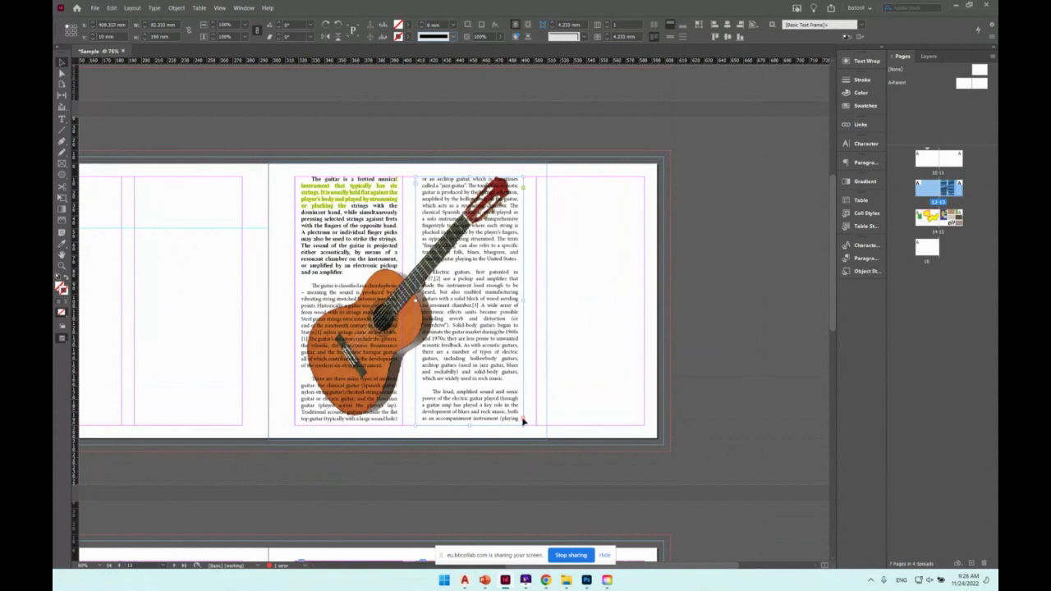
click(523, 420)
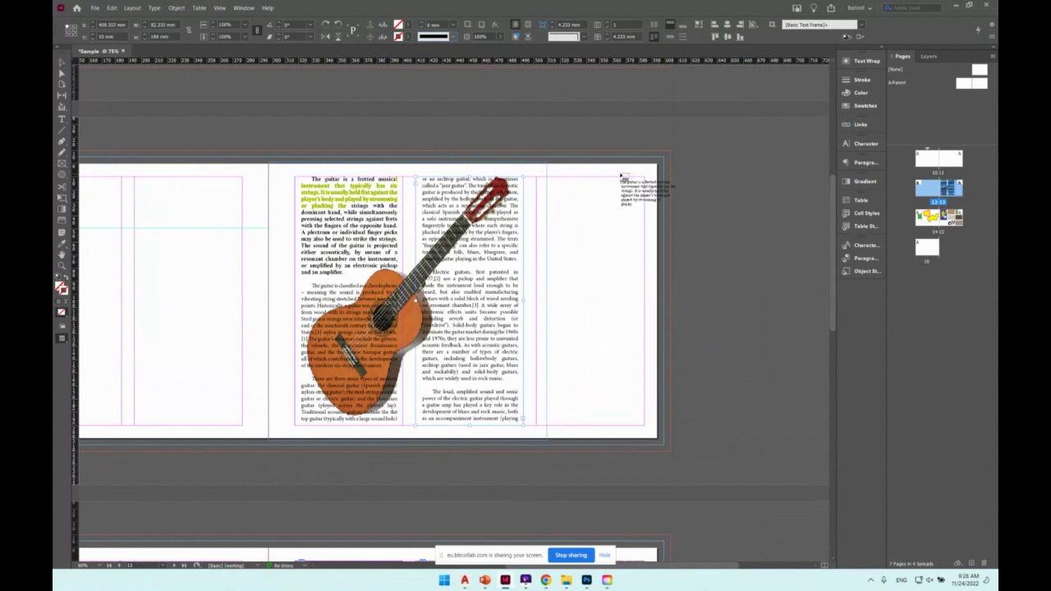
click(620, 179)
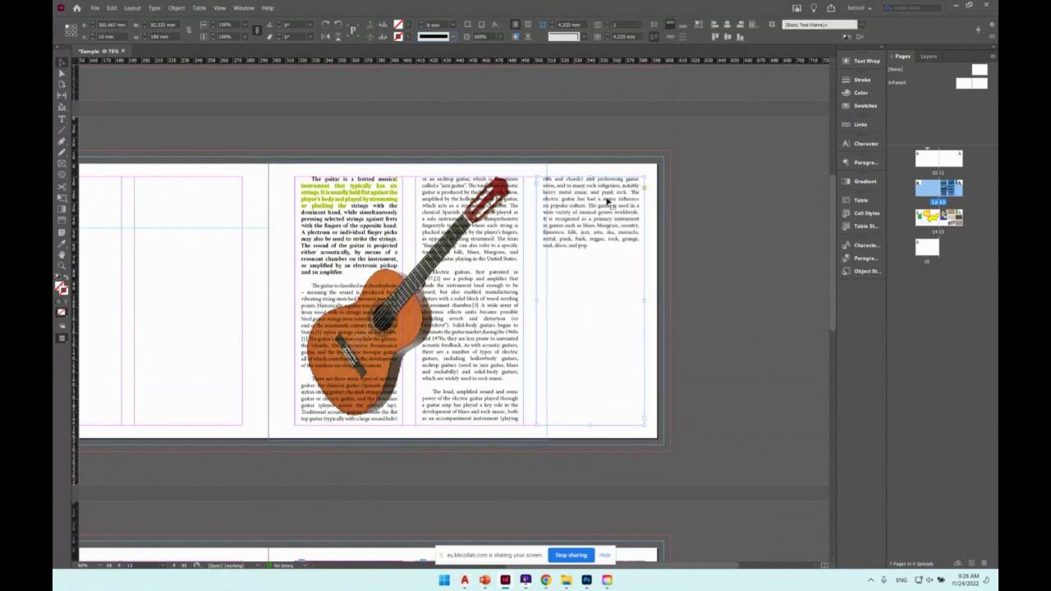
Insert blank lines before the second guitar paragraph in the first frame to reflow the threaded text.
double_click(327, 282)
key(Return)
key(Return)
key(Return)
key(Return)
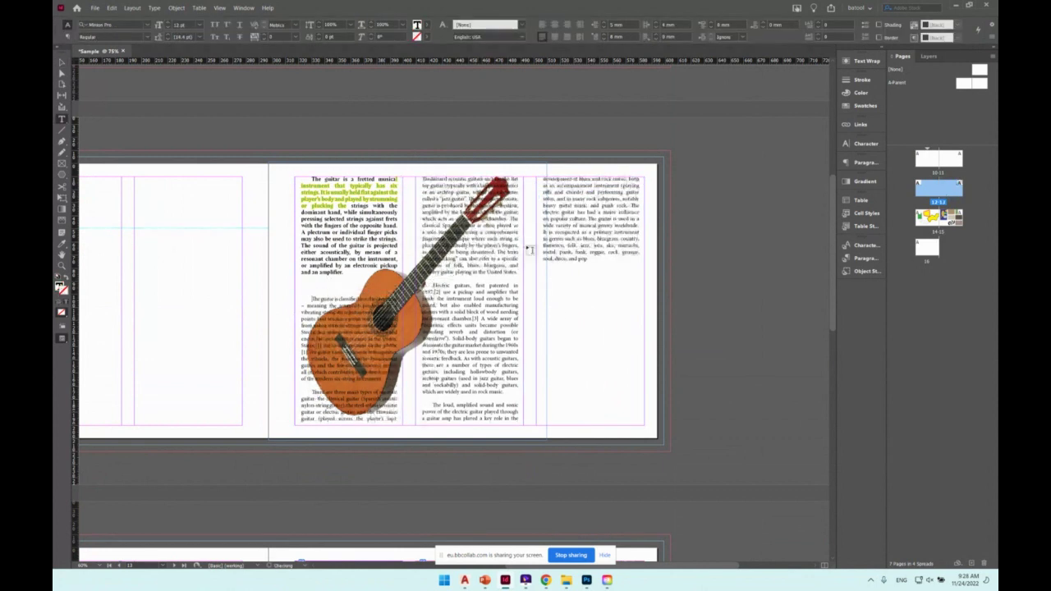
Delete the extra blank lines before the second guitar paragraph in the first column's text frame.
key(BackSpace)
key(BackSpace)
key(BackSpace)
key(BackSpace)
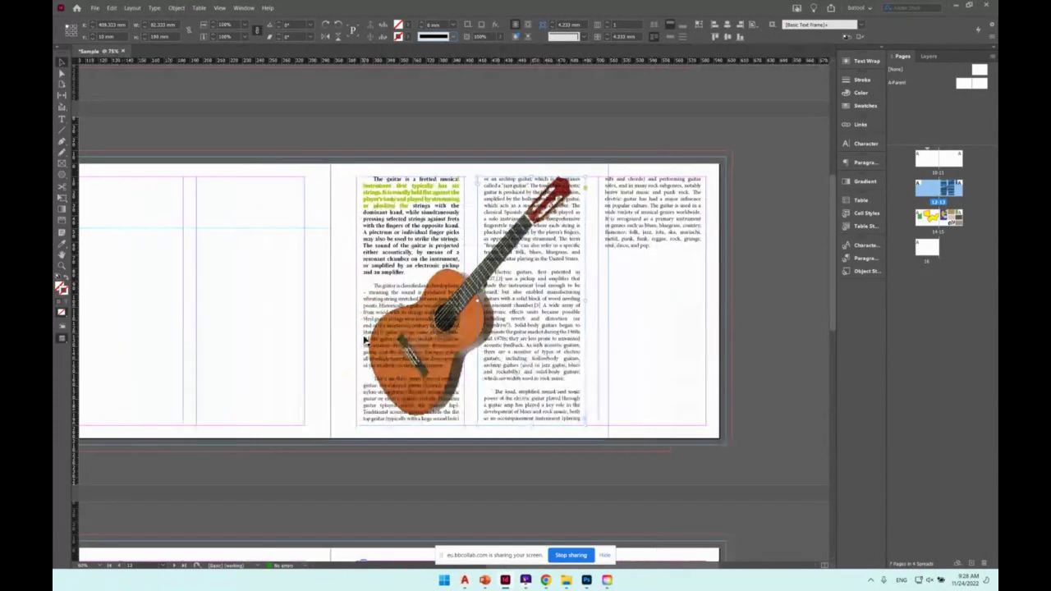
Trace a closed Pen tool path around the whole guitar, leaving a small margin outside its body, neck and headstock.
key(ctrl+equal)
key(ctrl+equal)
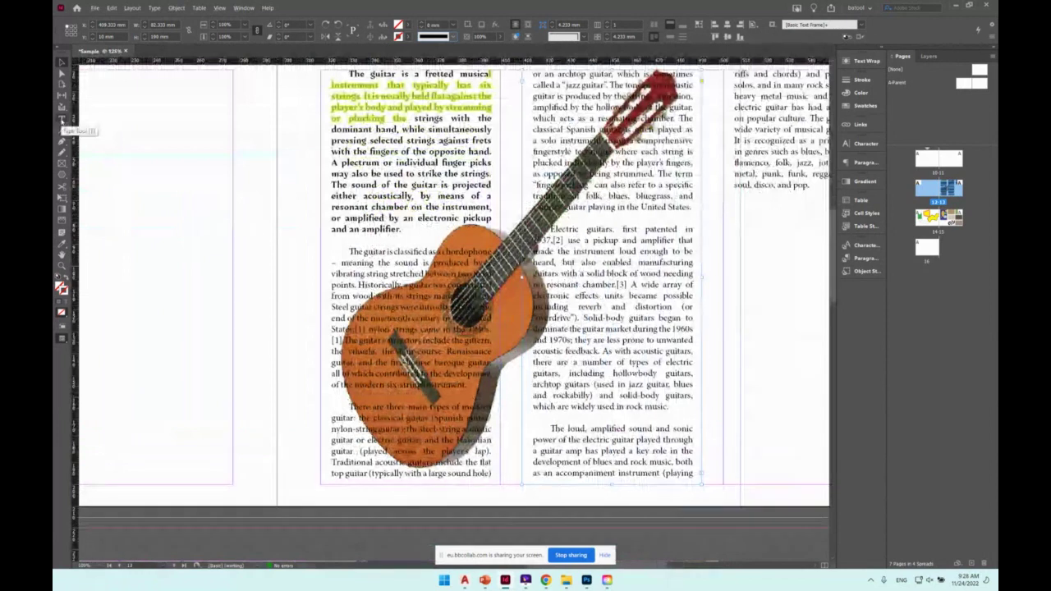
click(61, 142)
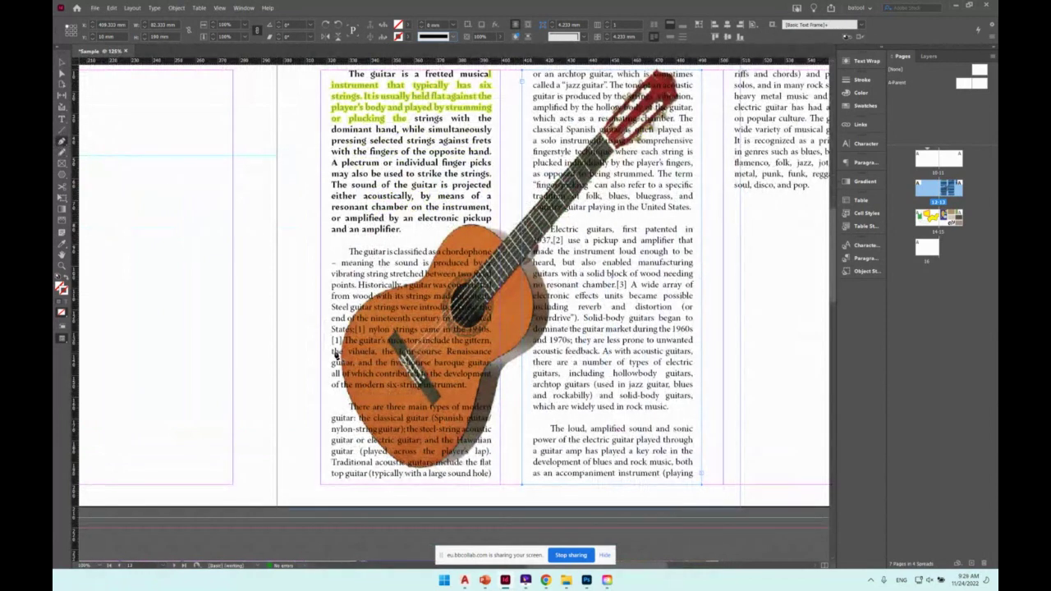
click(338, 330)
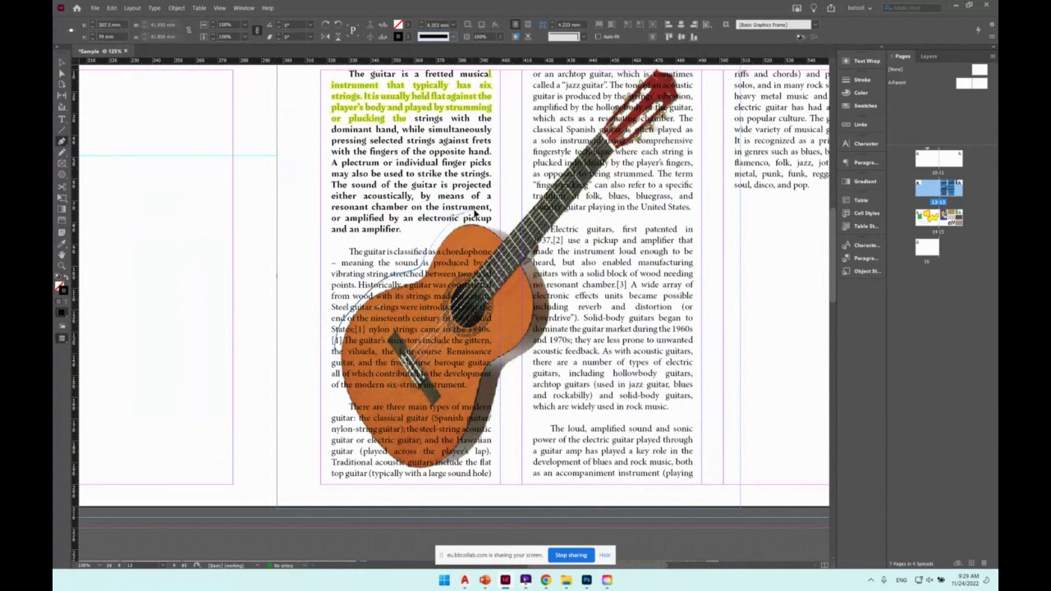
drag(473, 214, 512, 226)
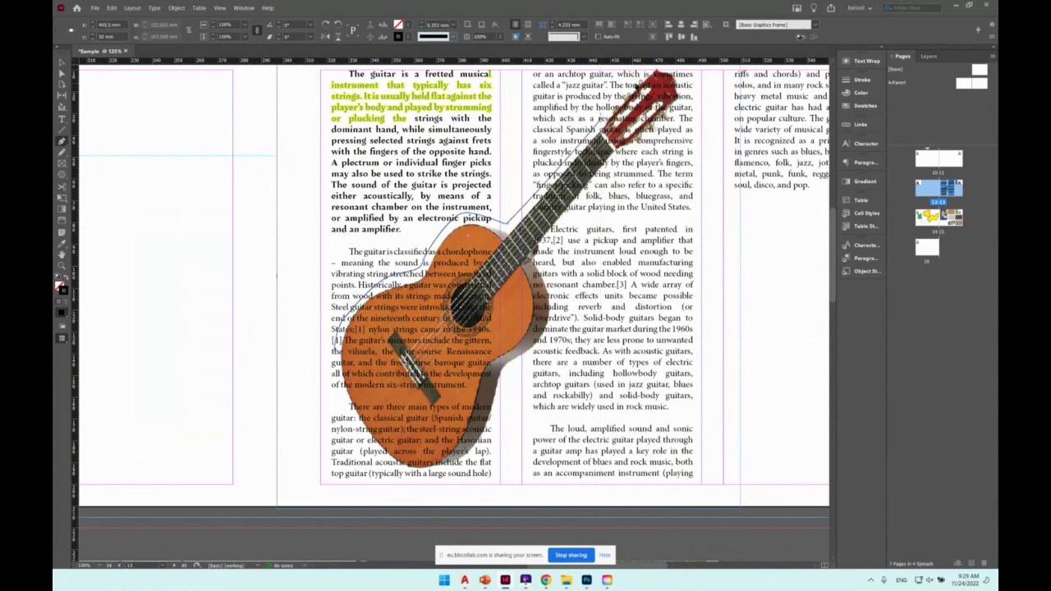
scroll(639, 100, up, 1)
scroll(639, 100, up, 2)
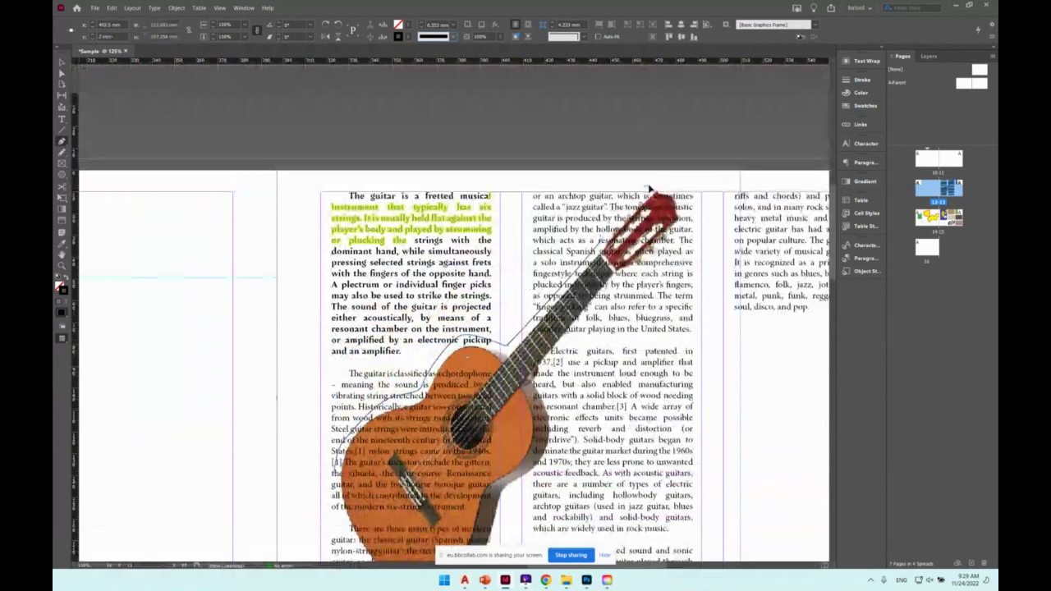
mouse_move(653, 189)
mouse_down()
mouse_move(684, 188)
mouse_move(684, 239)
mouse_move(596, 315)
mouse_up()
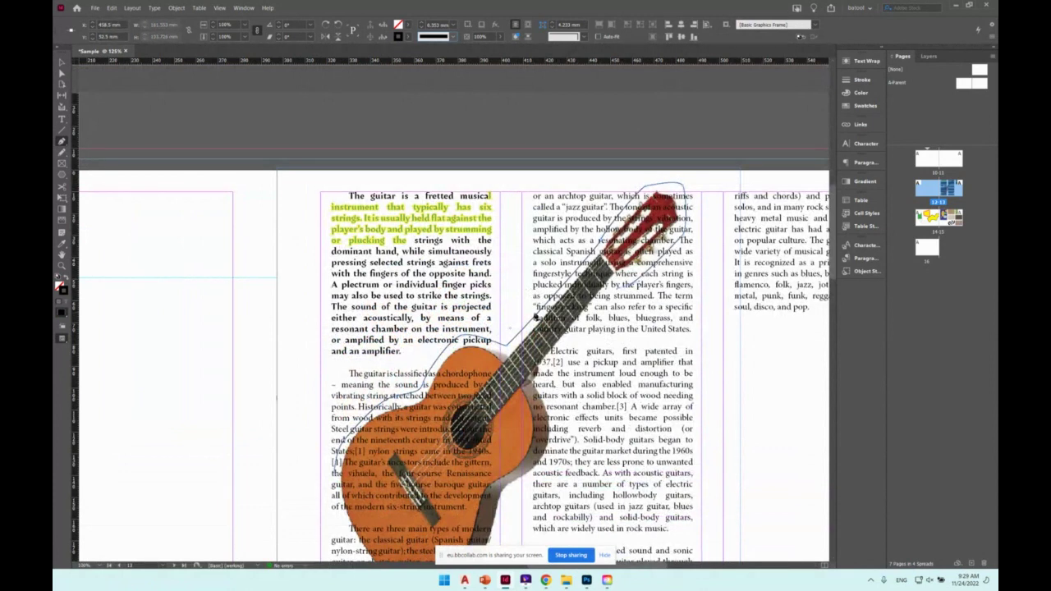
scroll(538, 322, down, 2)
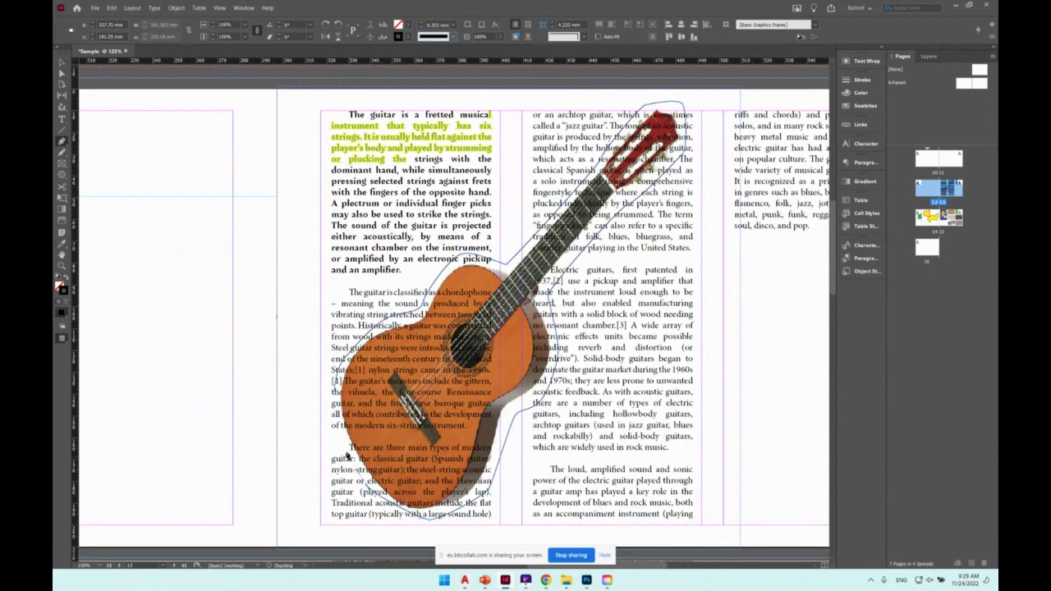
drag(342, 431, 332, 403)
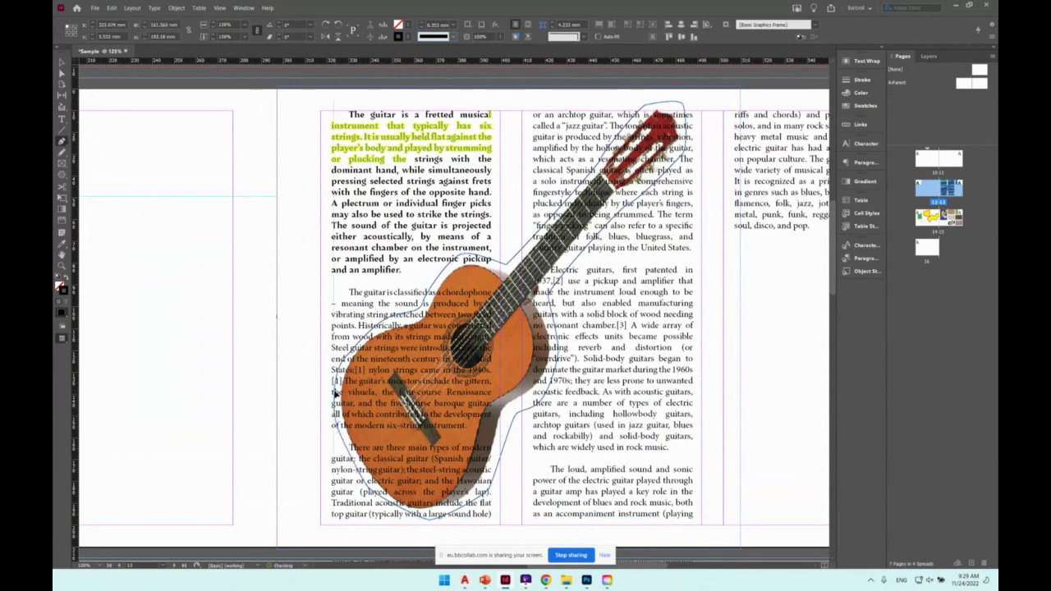
Fill the traced guitar outline with the yellow swatch C=0 M=0 Y=100 K=0.
click(61, 73)
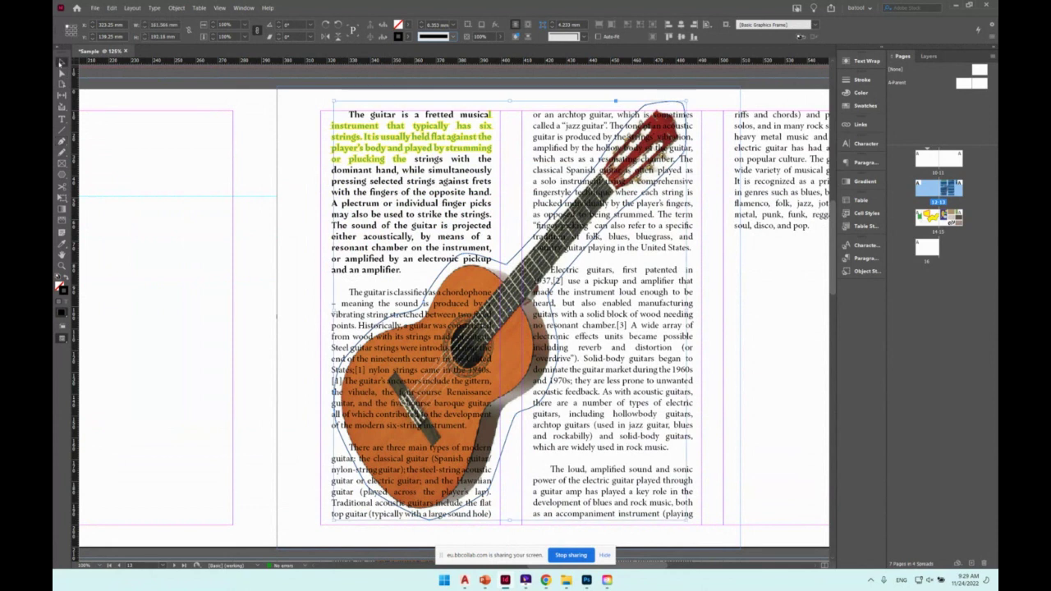
click(510, 214)
click(407, 25)
click(328, 114)
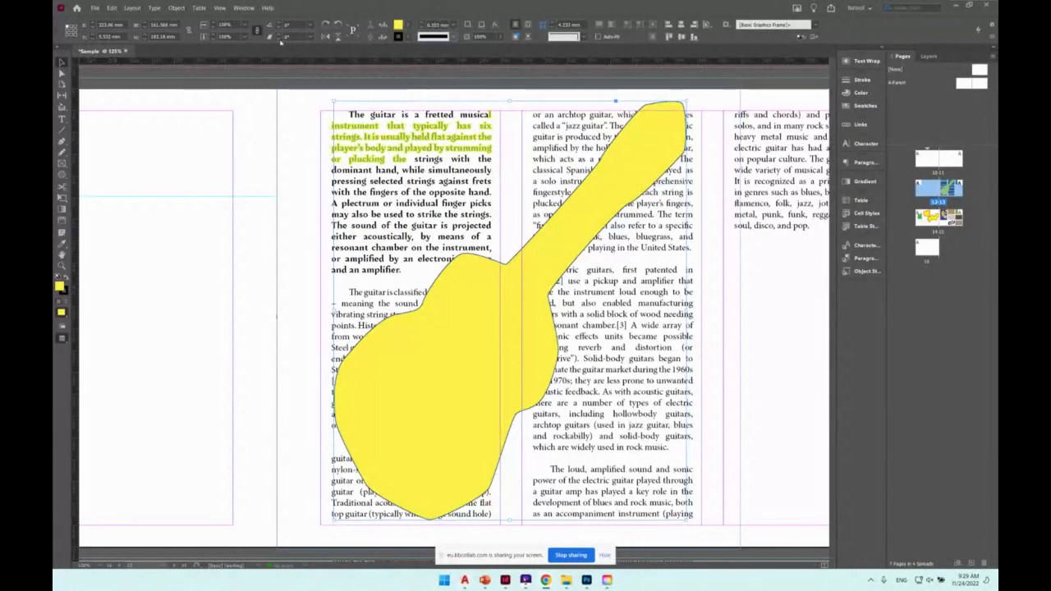
Apply Wrap around object shape text wrap to the yellow guitar outline selected together with the first and second columns' text frames.
click(242, 8)
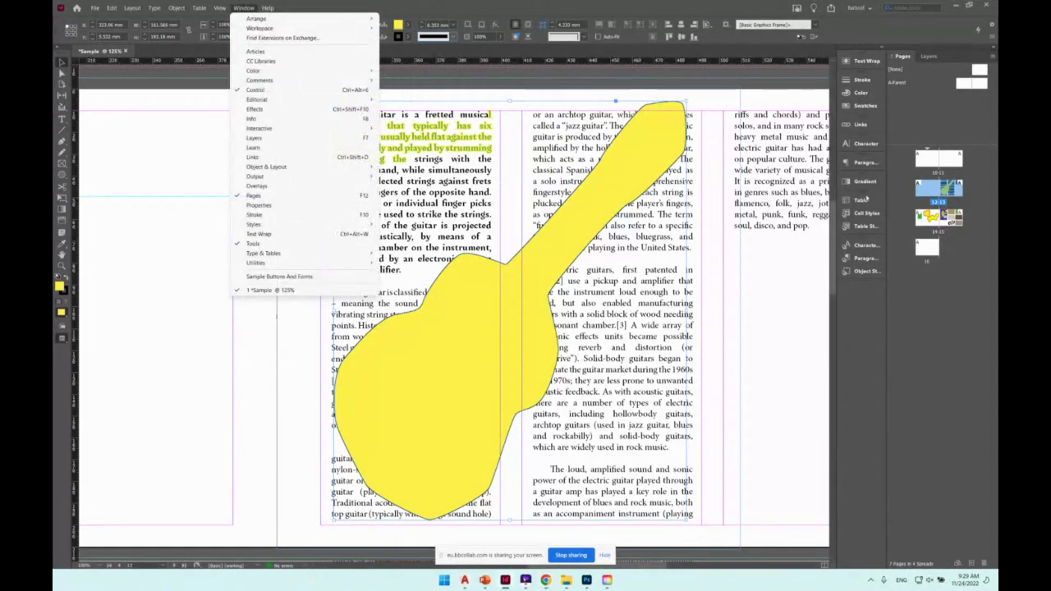
click(867, 60)
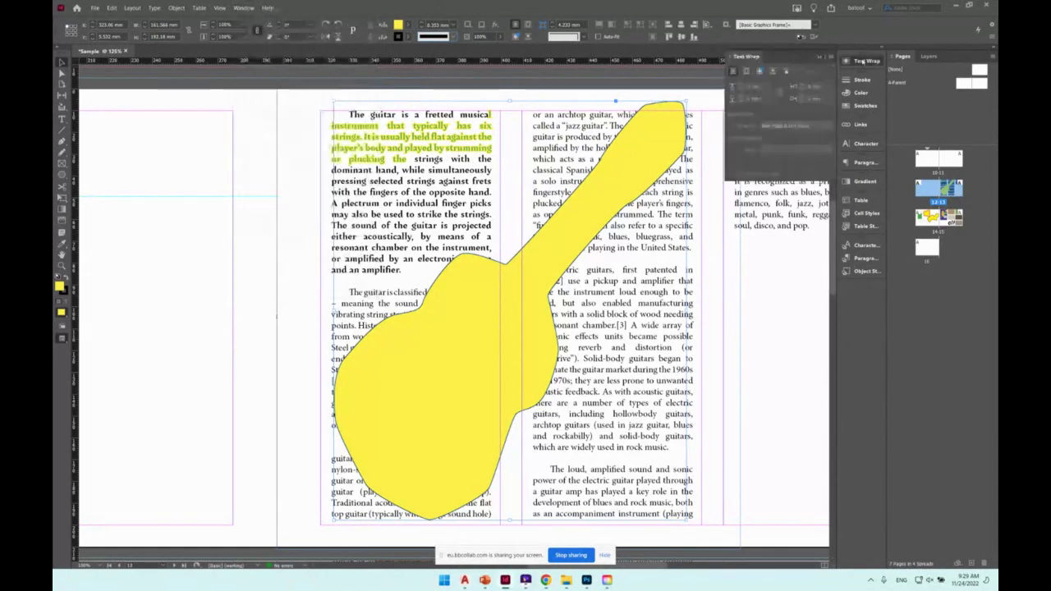
click(243, 7)
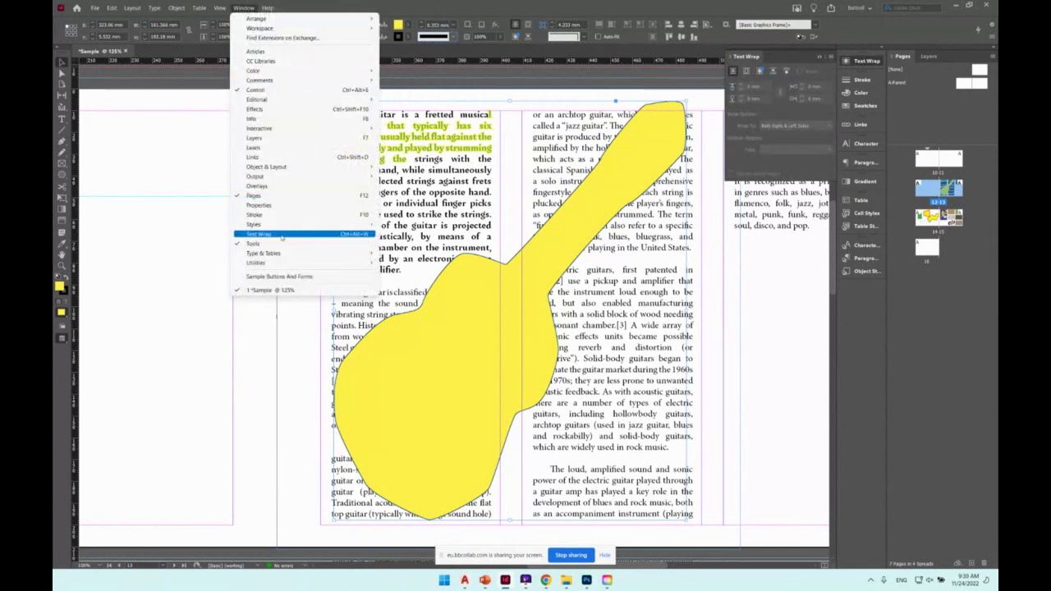
click(288, 235)
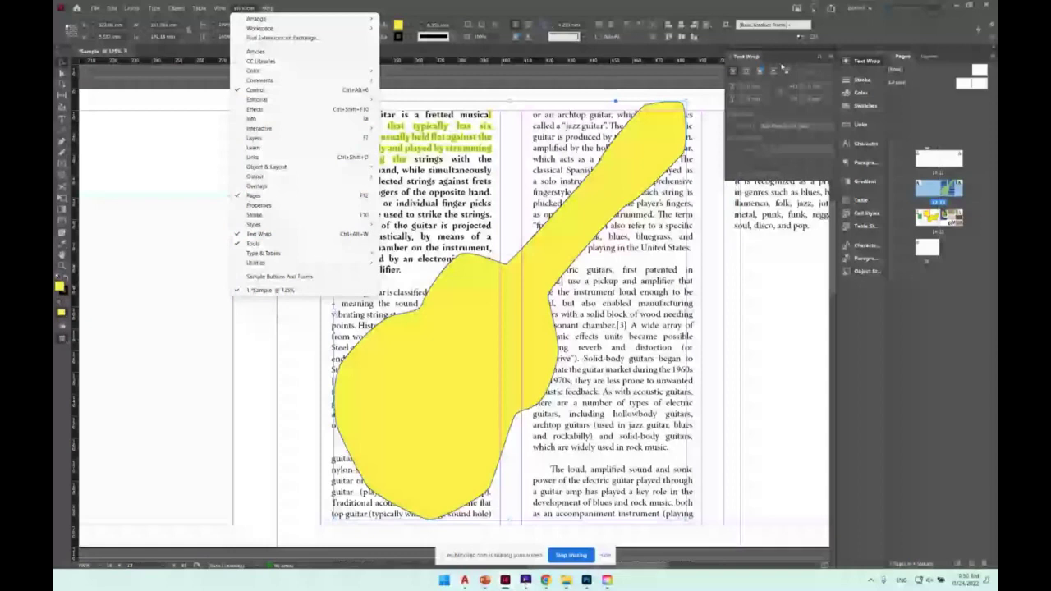
click(508, 318)
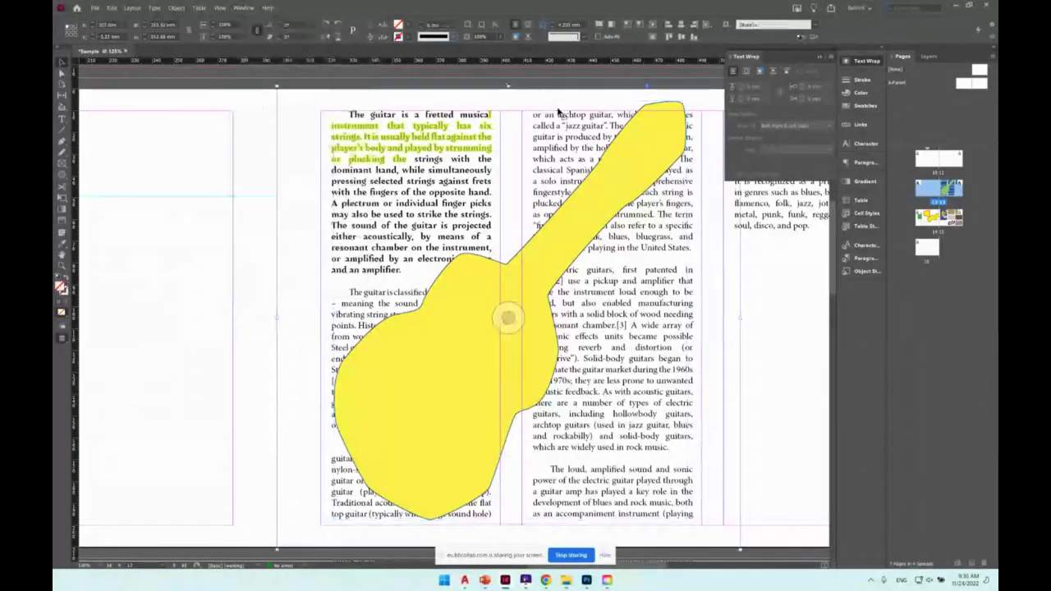
click(622, 136)
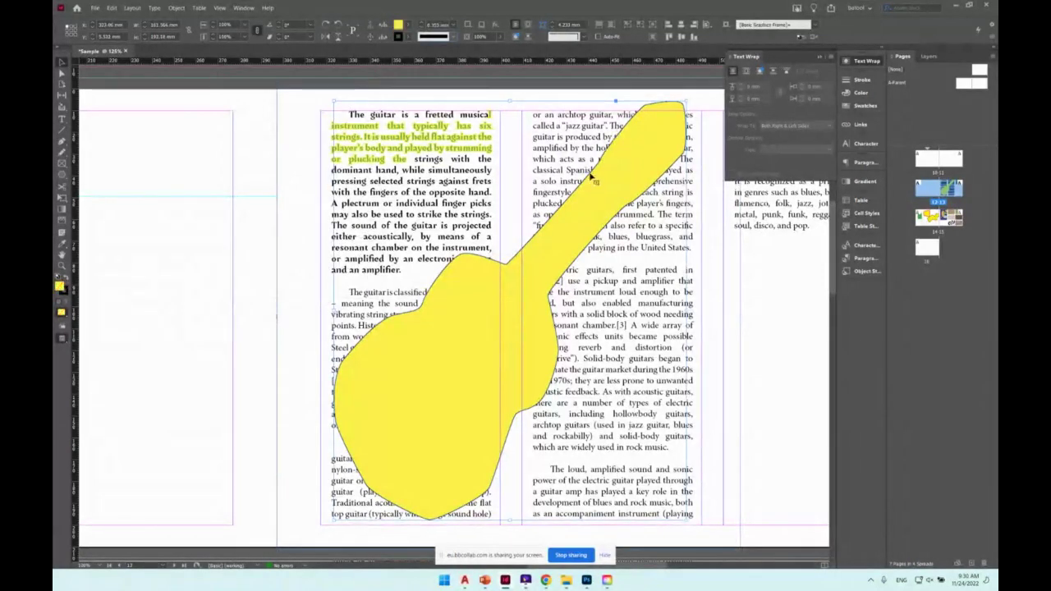
click(465, 262)
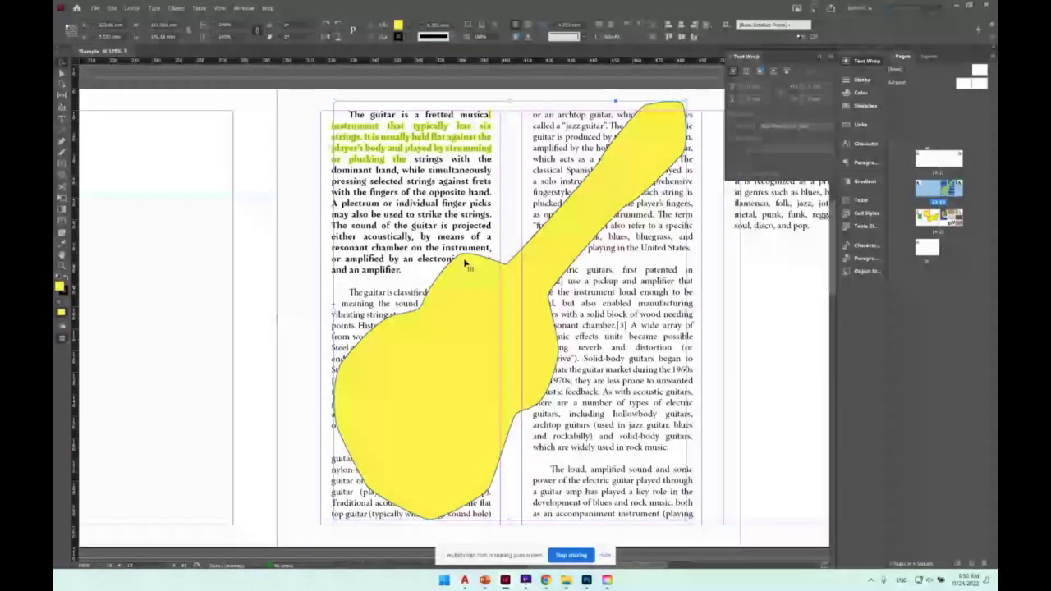
click(704, 334)
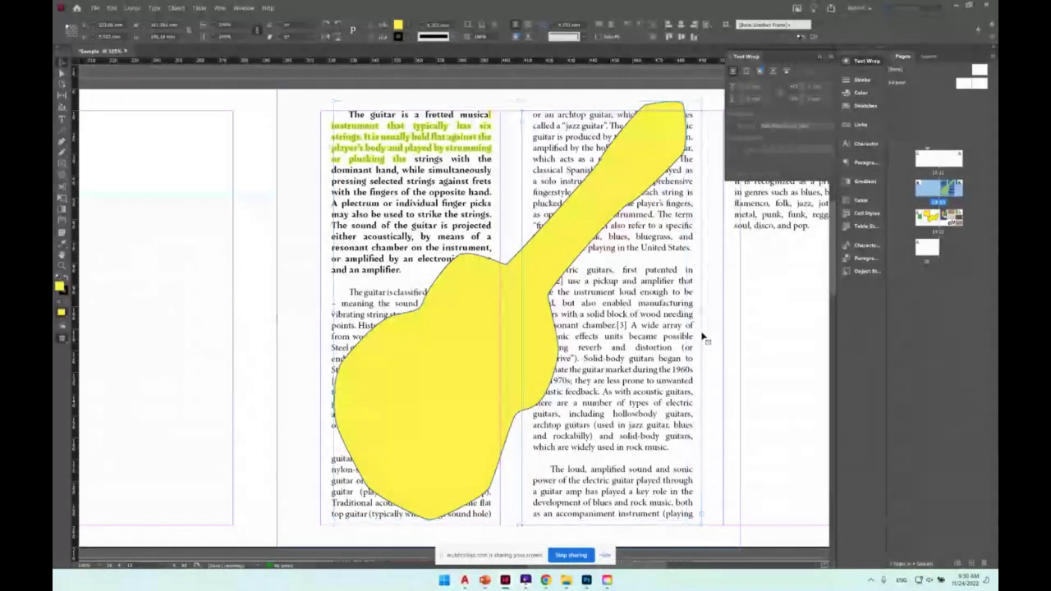
click(322, 177)
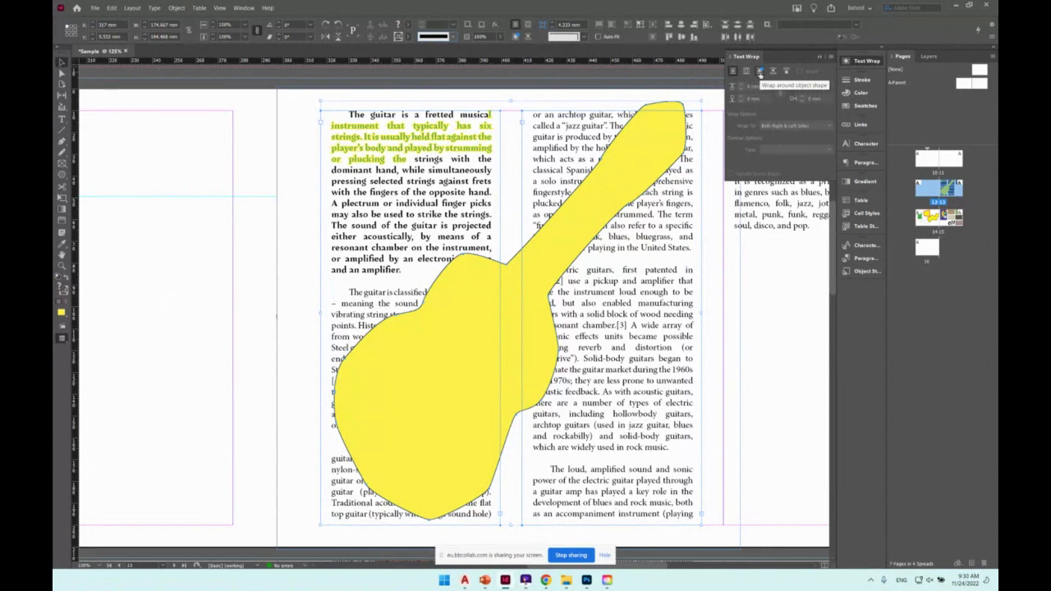
click(761, 73)
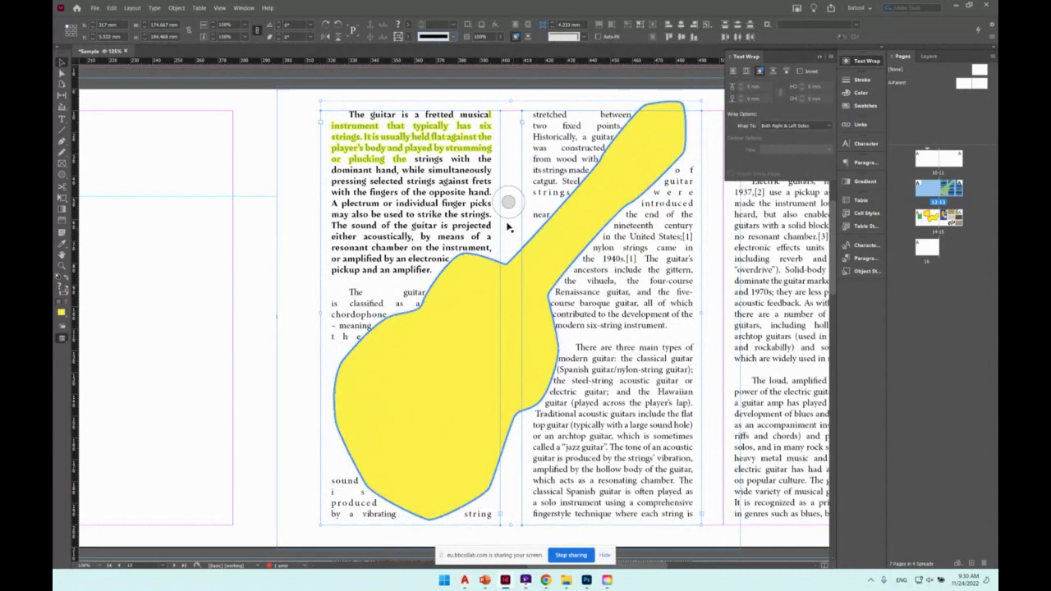
Set both the fill and the stroke of the guitar outline to None.
click(502, 218)
click(286, 237)
click(507, 317)
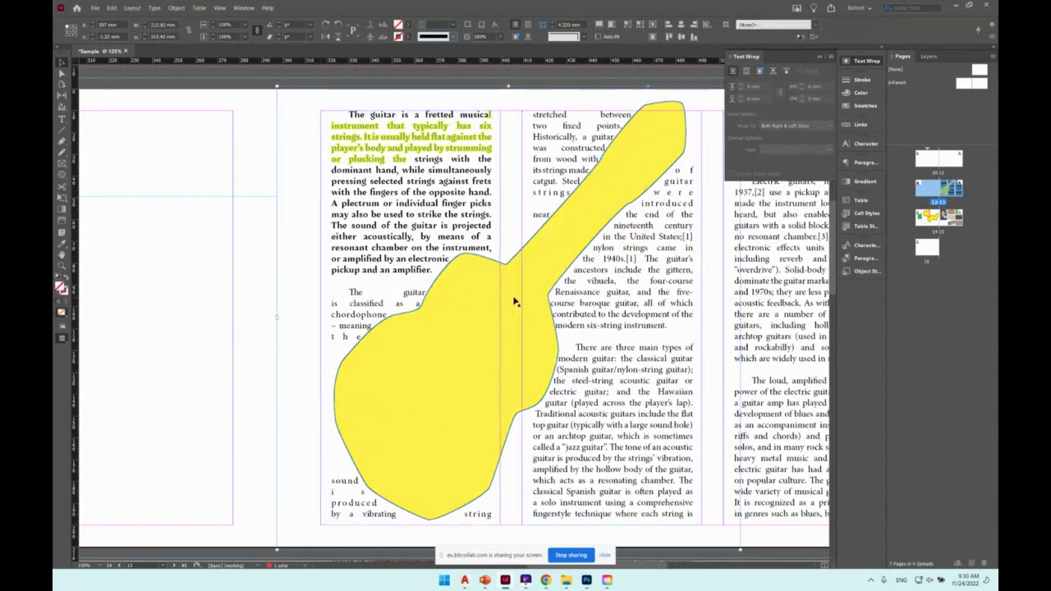
click(408, 25)
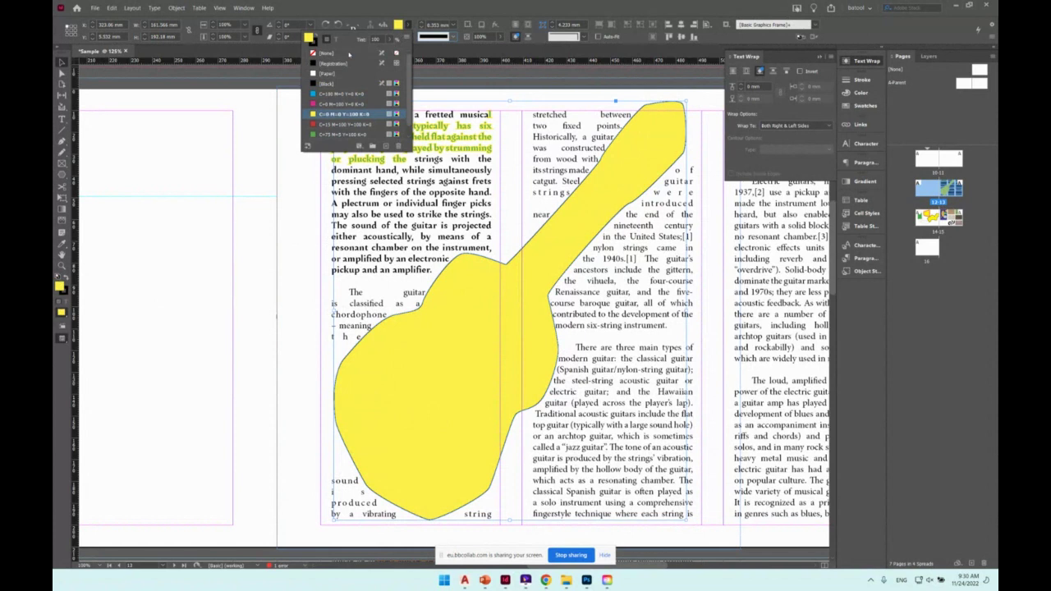
click(349, 54)
click(408, 37)
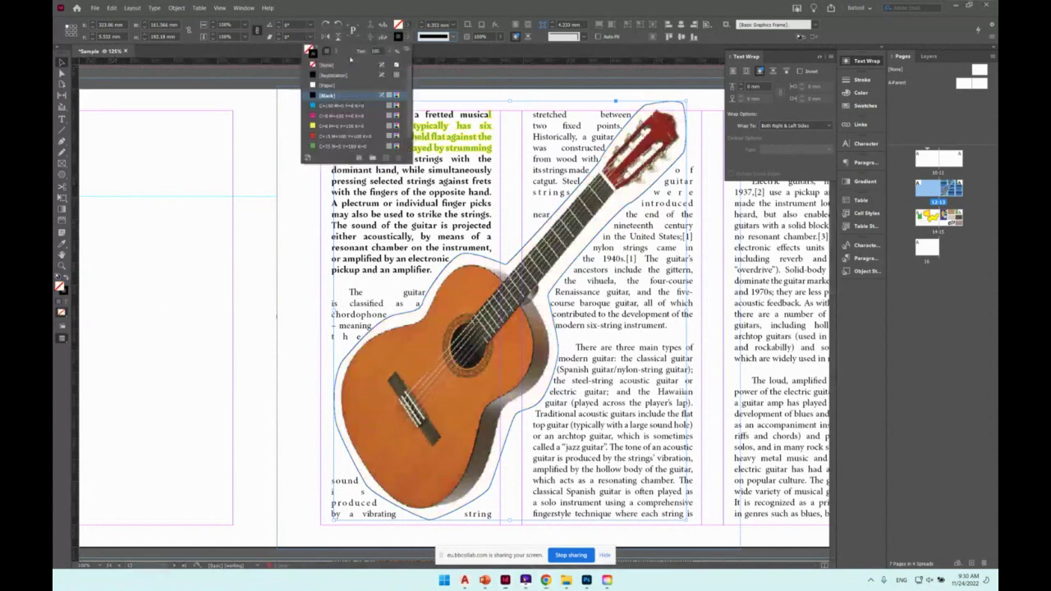
click(328, 65)
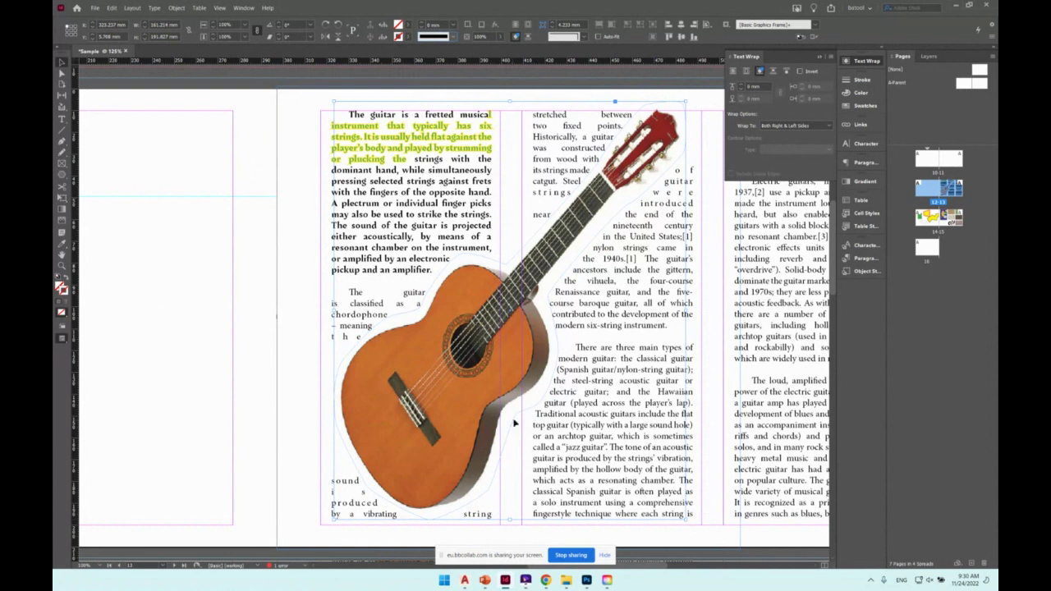
Move the invisible wrap outline across the second and third columns and reposition the guitar image inside it.
mouse_move(515, 423)
mouse_down()
mouse_move(578, 416)
mouse_move(582, 403)
mouse_move(674, 397)
mouse_move(532, 422)
mouse_up()
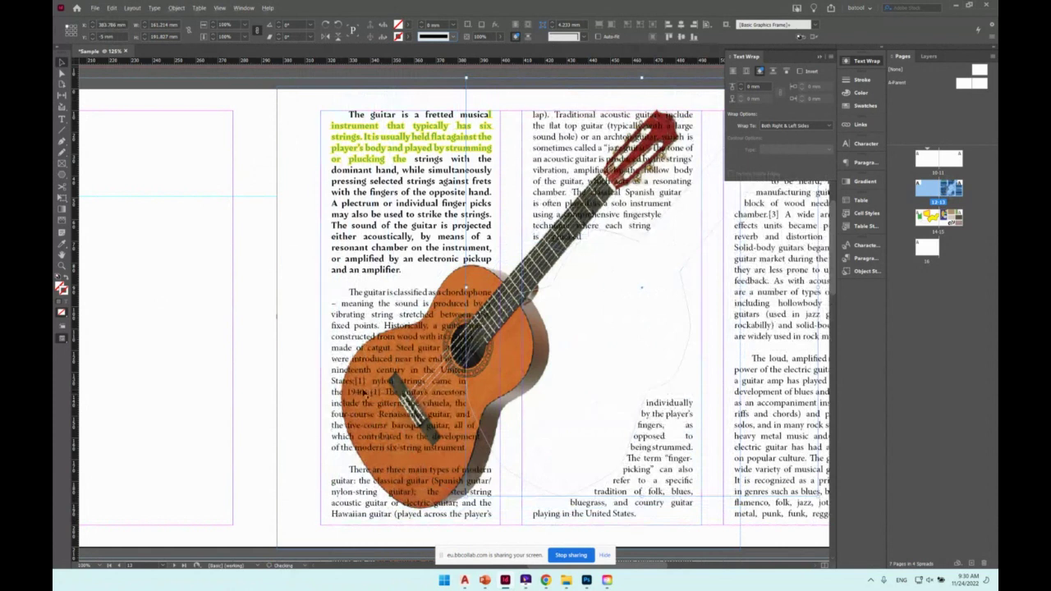
key(ctrl+minus)
key(ctrl+minus)
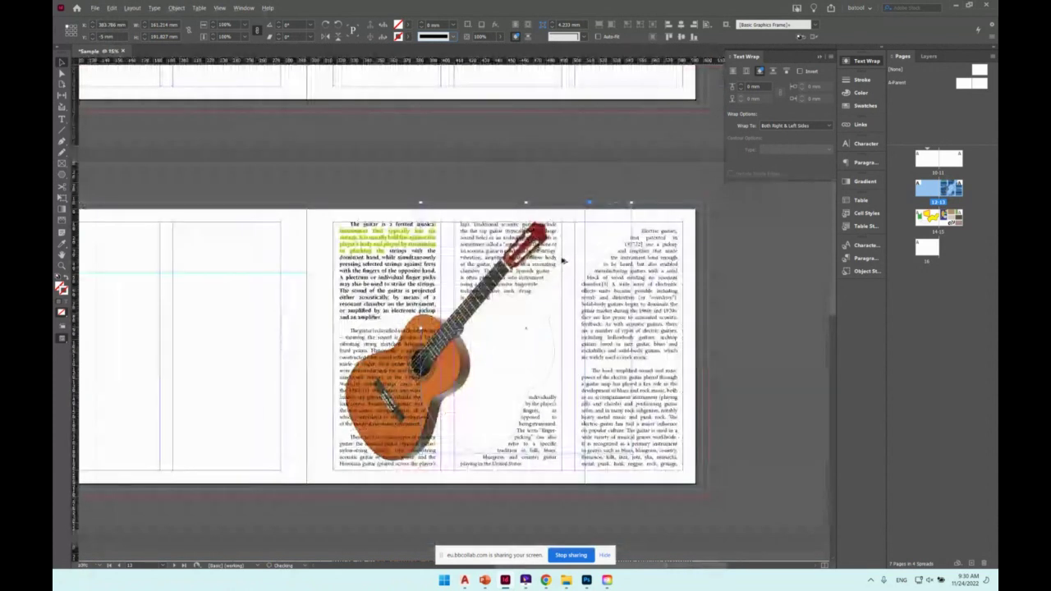
click(317, 172)
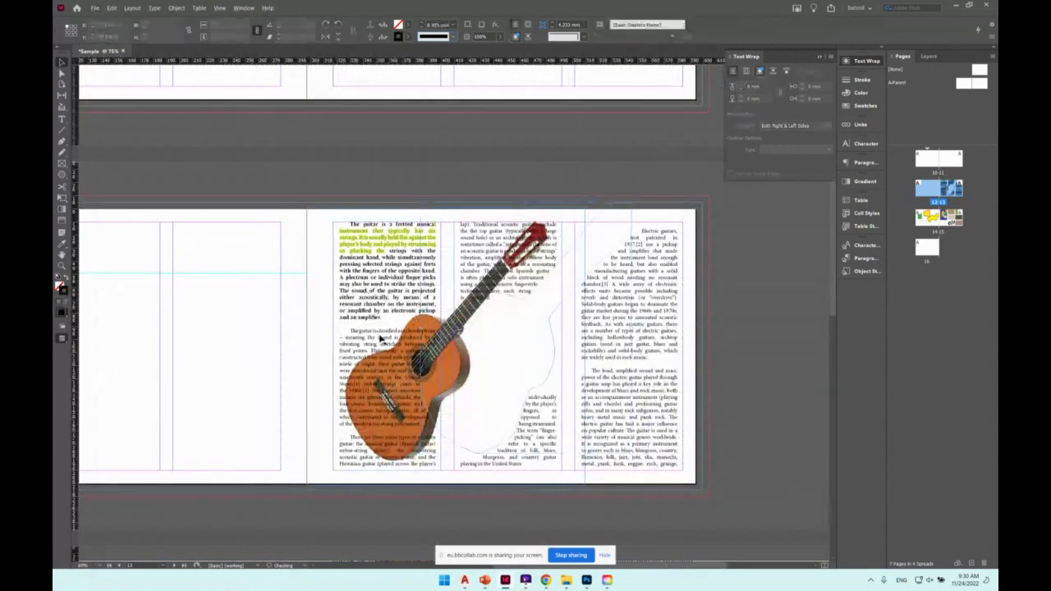
click(450, 327)
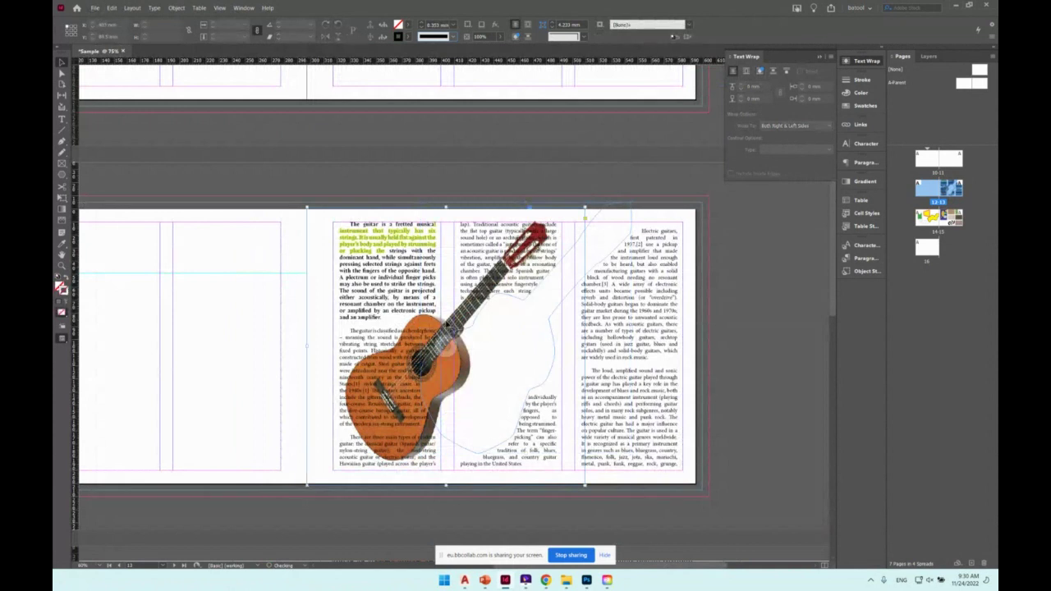
drag(528, 316, 528, 316)
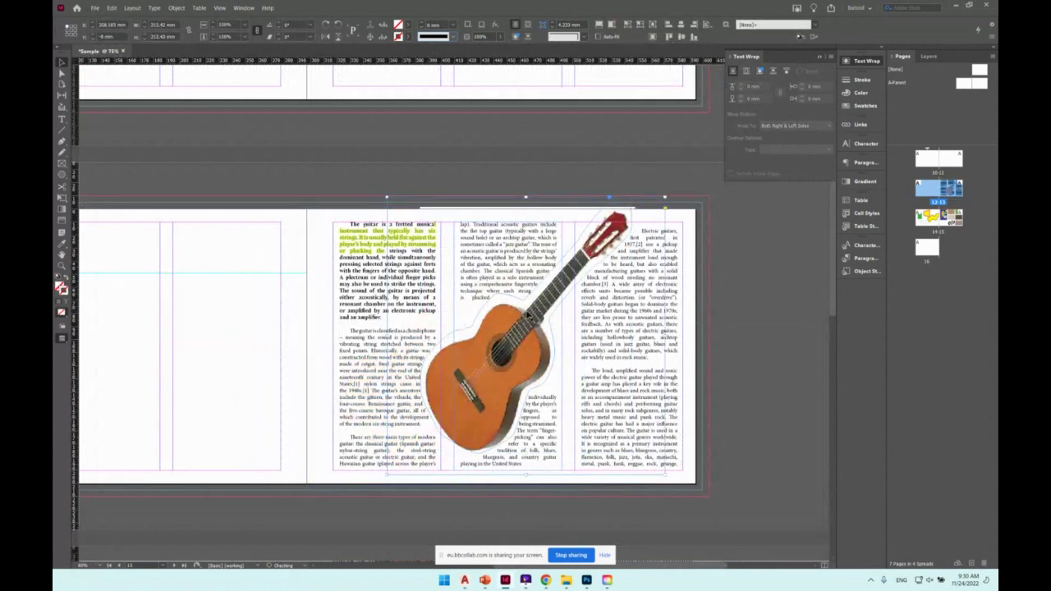
Draw a hexagon about 48 mm wide and 41 mm high over the outer edge of the third column's lower text.
click(547, 164)
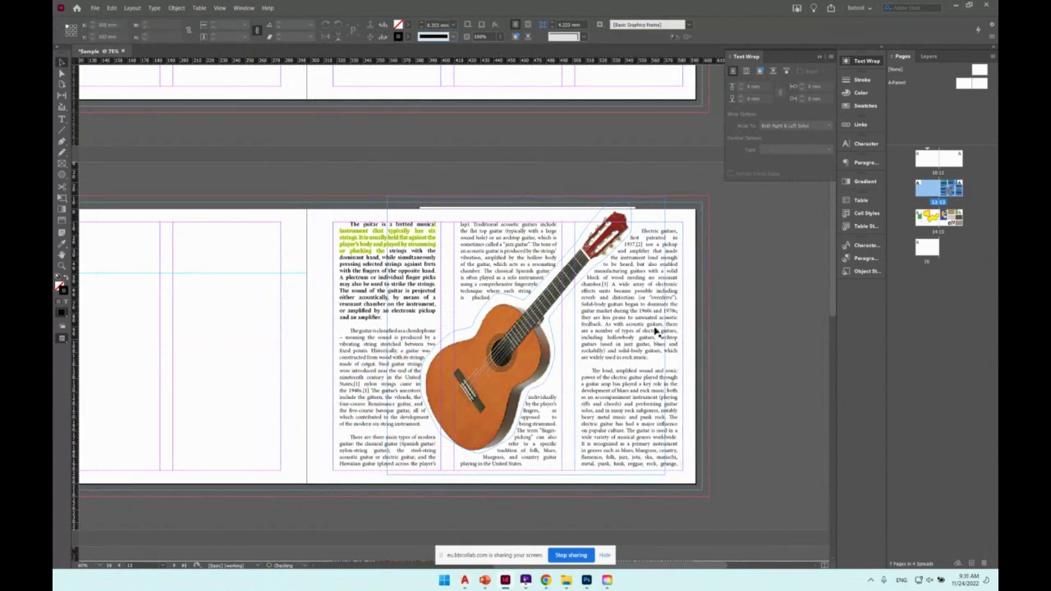
click(61, 174)
drag(646, 420, 695, 361)
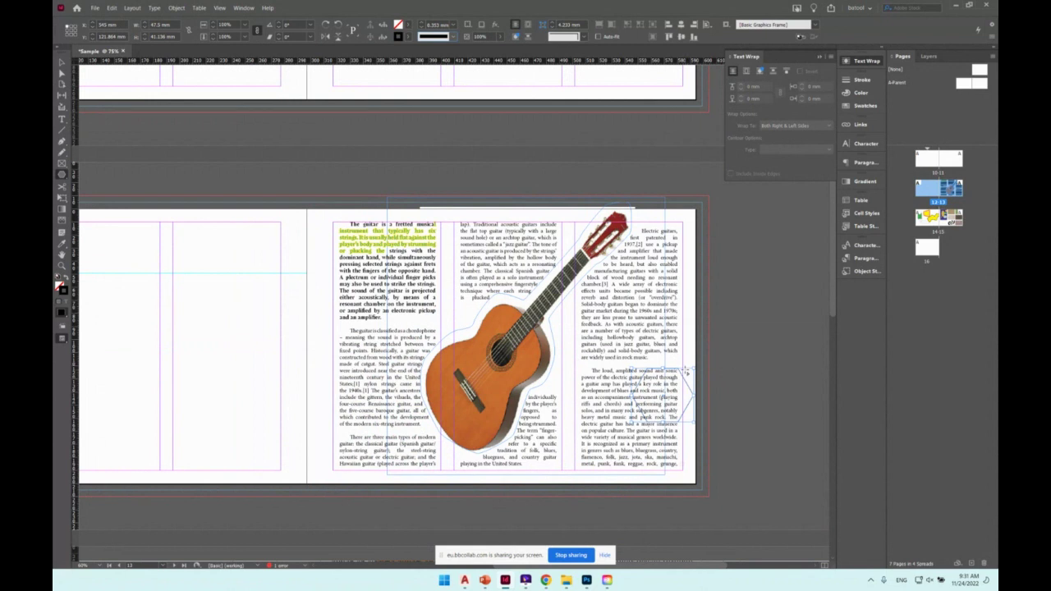
Apply Wrap around object shape text wrap to the hexagon selected together with the third column's text frame.
click(682, 335)
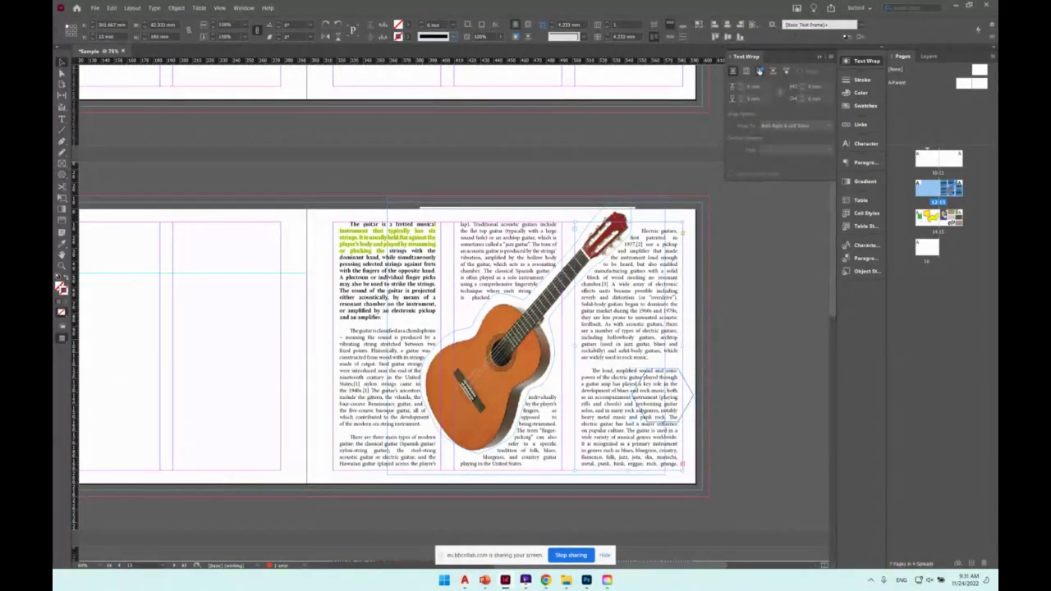
click(760, 72)
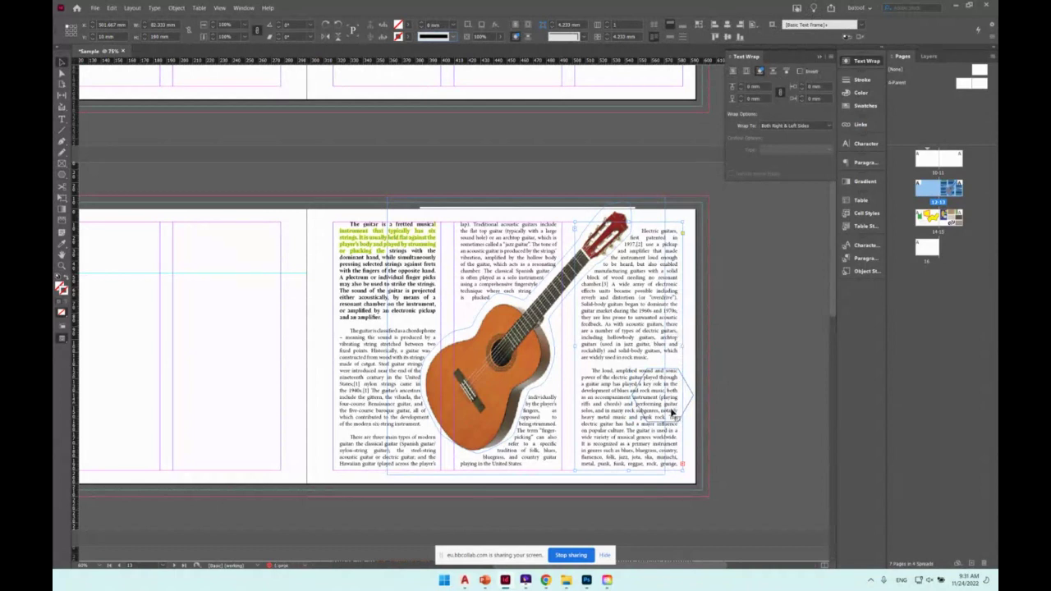
click(686, 385)
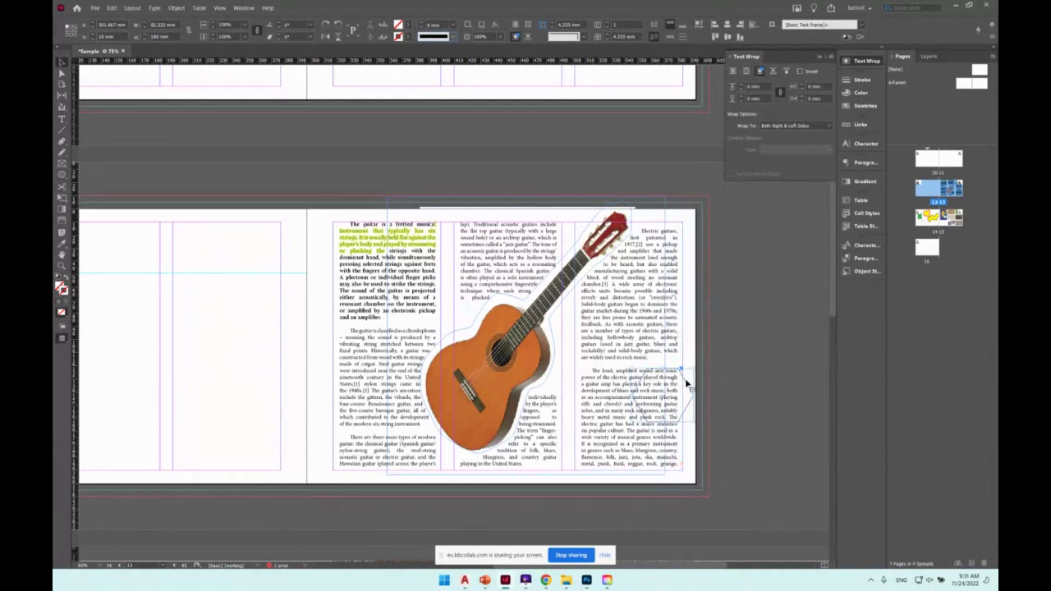
click(678, 313)
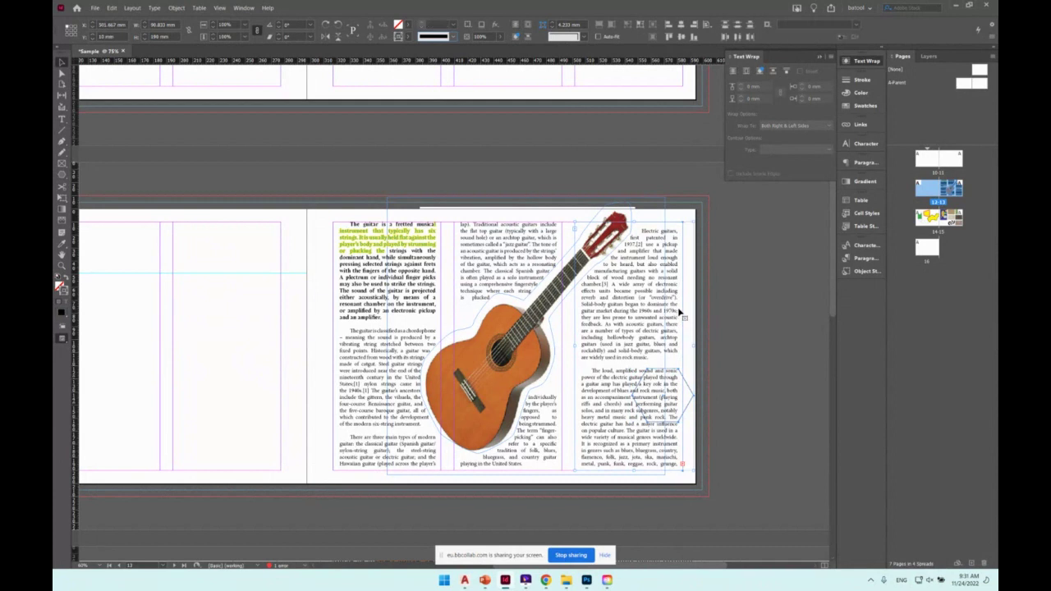
click(760, 71)
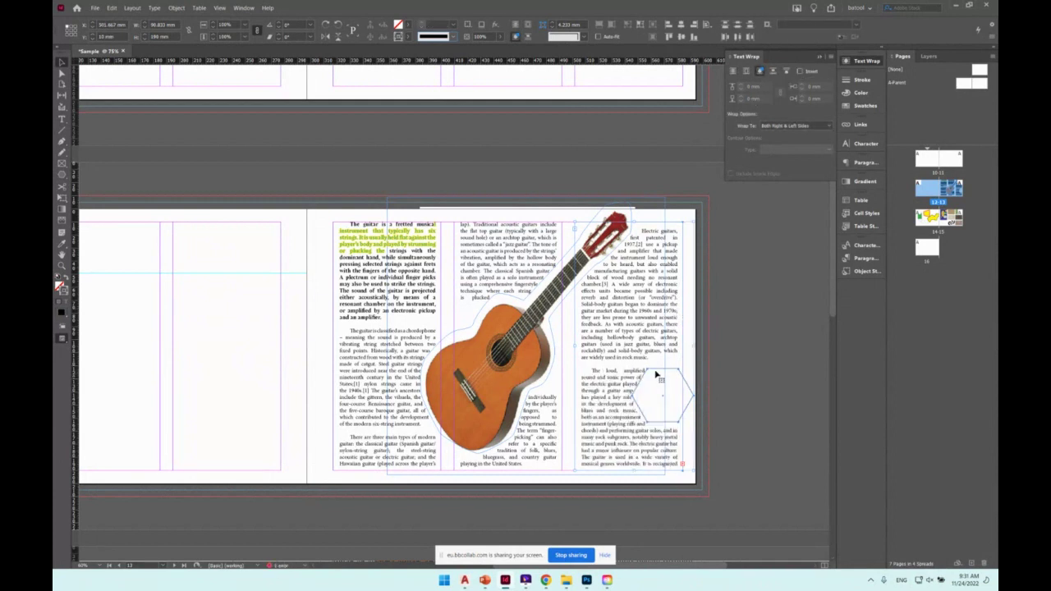
click(734, 346)
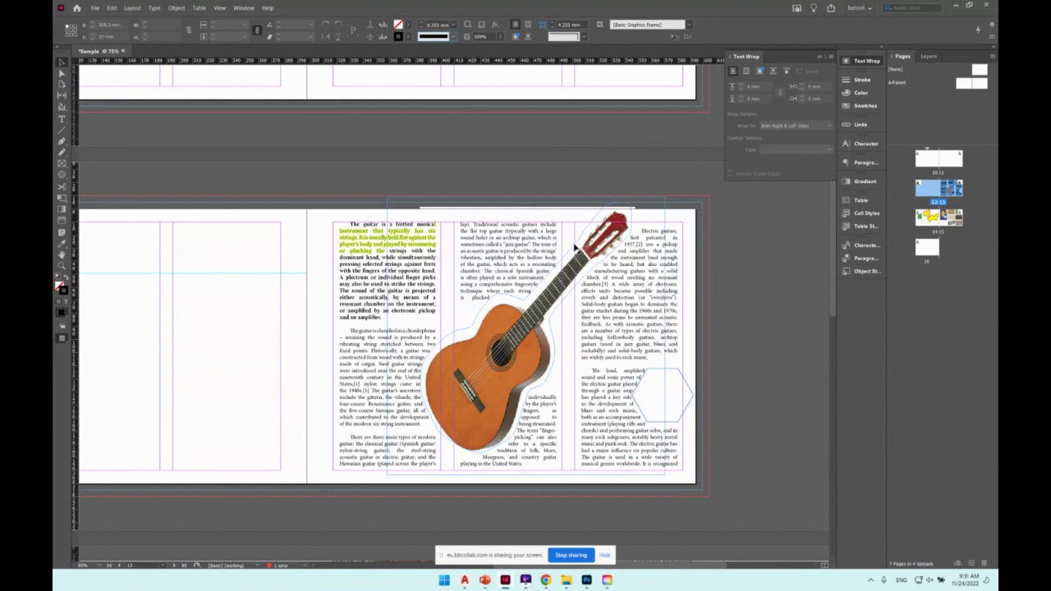
Draw a text frame filling the last column of page 16.
click(604, 326)
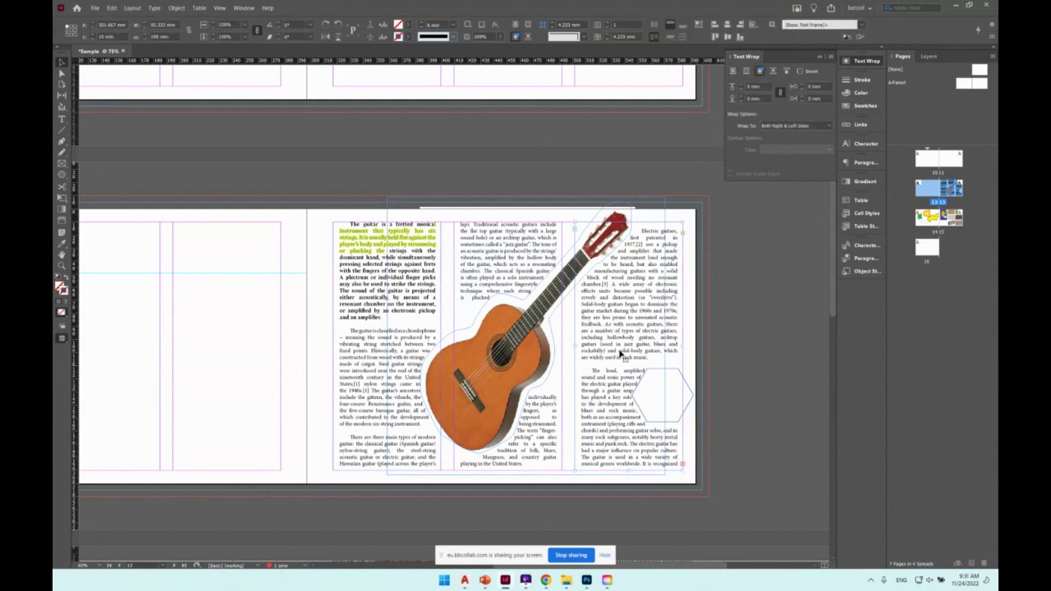
scroll(587, 336, down, 3)
scroll(587, 335, down, 2)
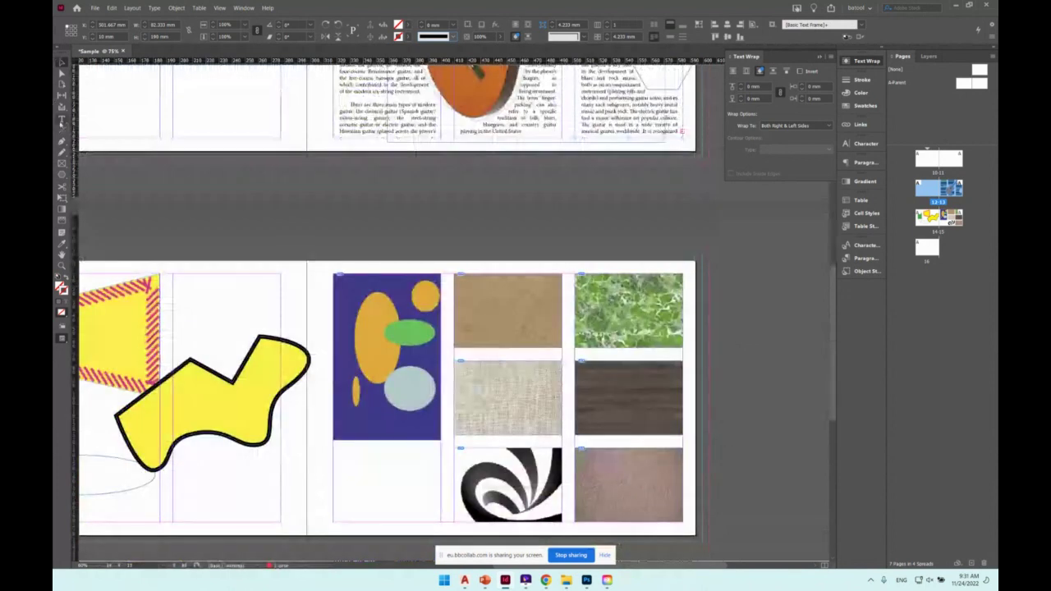
click(326, 279)
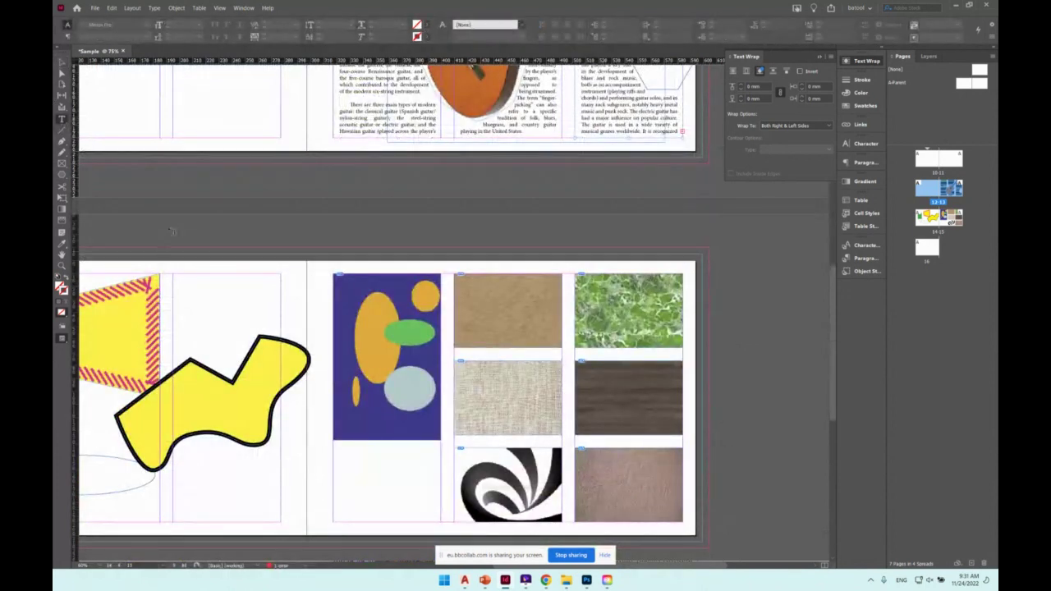
scroll(347, 392, down, 5)
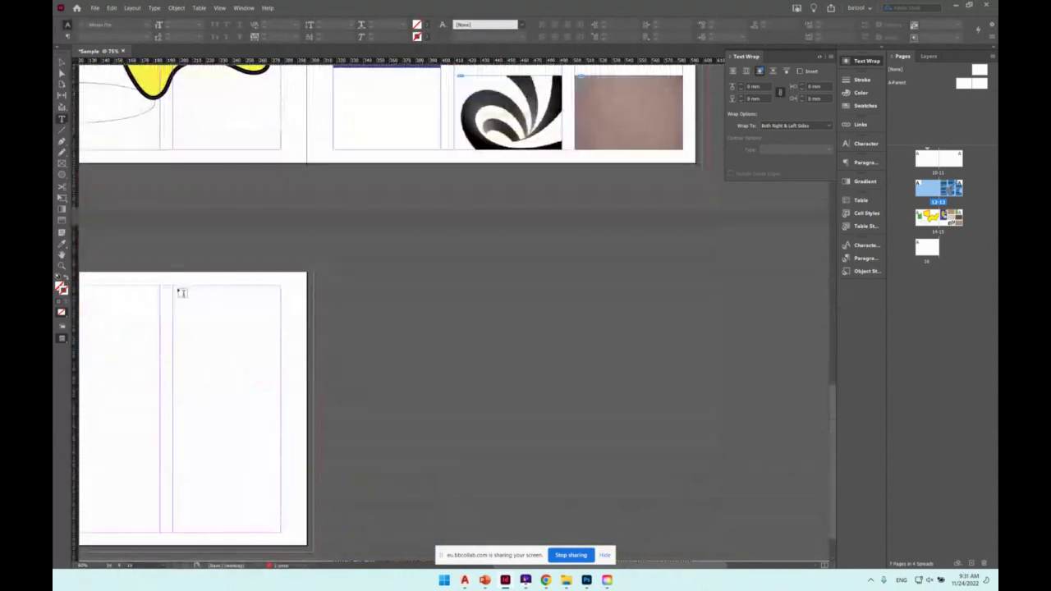
drag(235, 355, 281, 534)
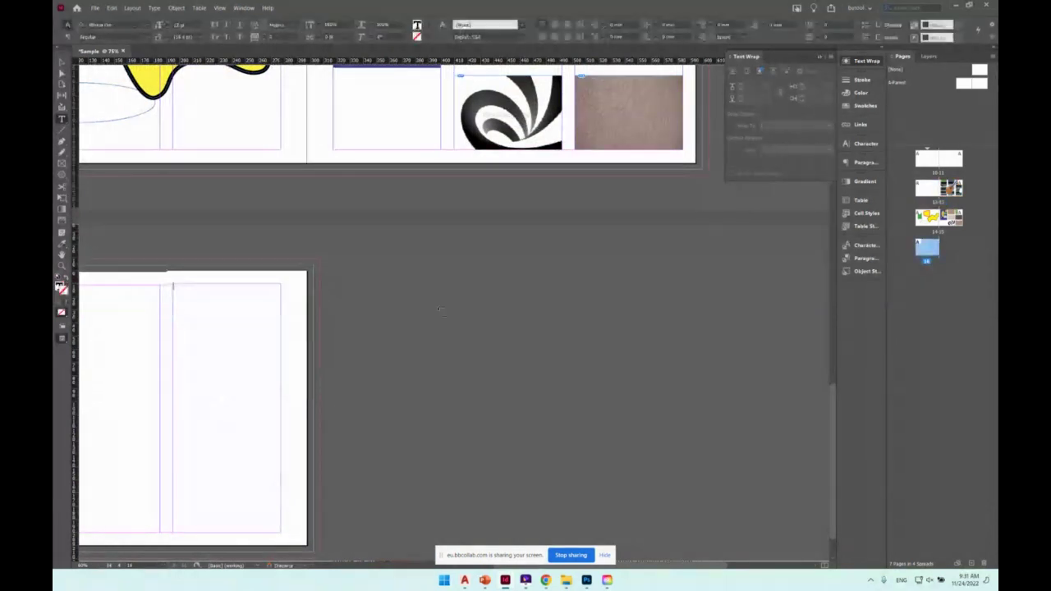
Thread the third column's overset guitar text into the frame on page 16 and shorten that frame to about 110 mm high.
scroll(521, 284, up, 5)
scroll(521, 284, up, 2)
click(624, 294)
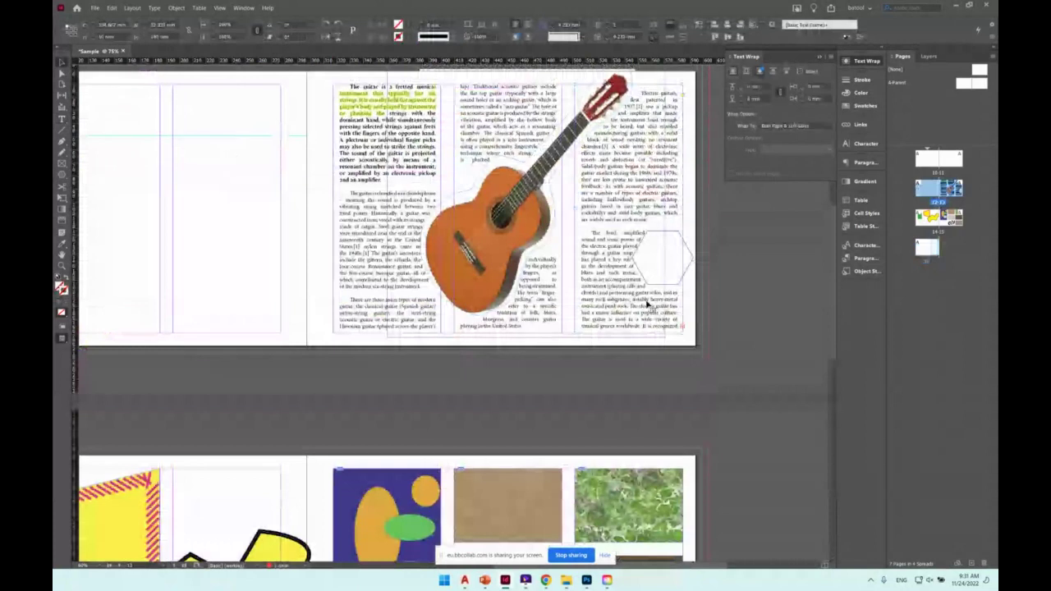
scroll(634, 216, down, 5)
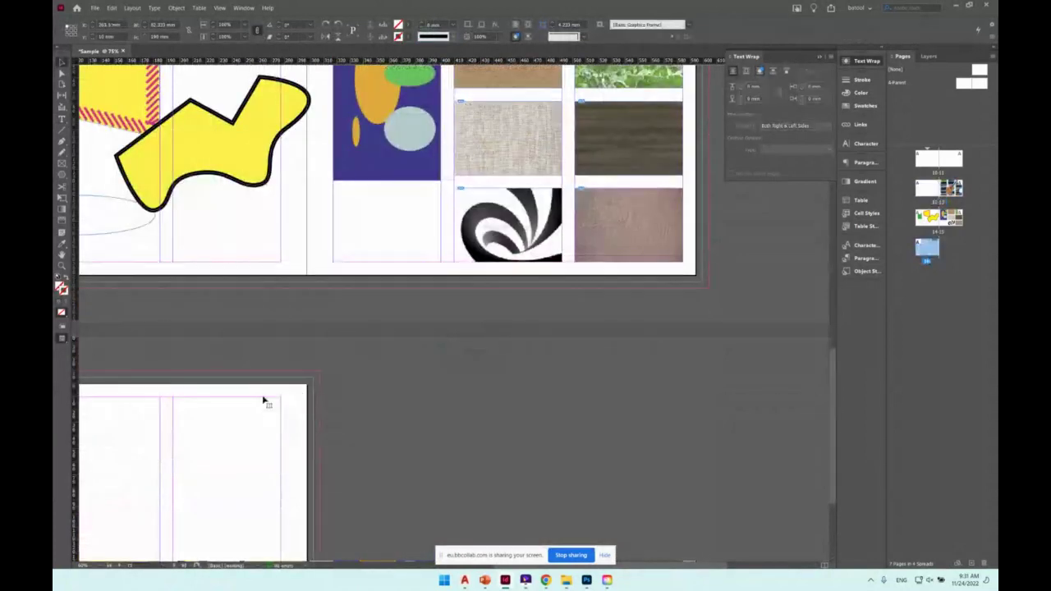
click(265, 400)
scroll(294, 382, down, 2)
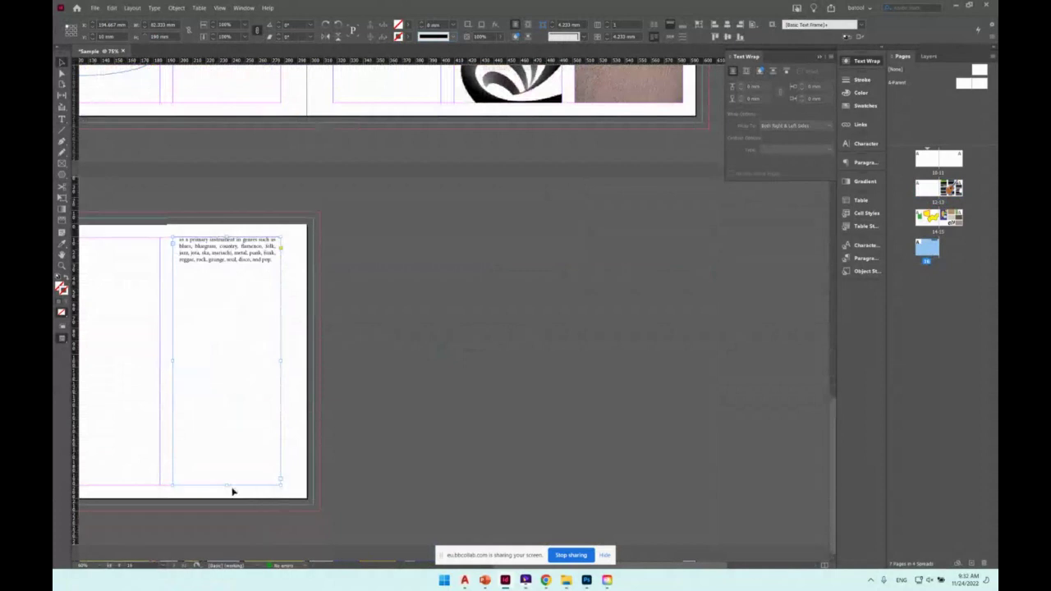
drag(225, 484, 216, 380)
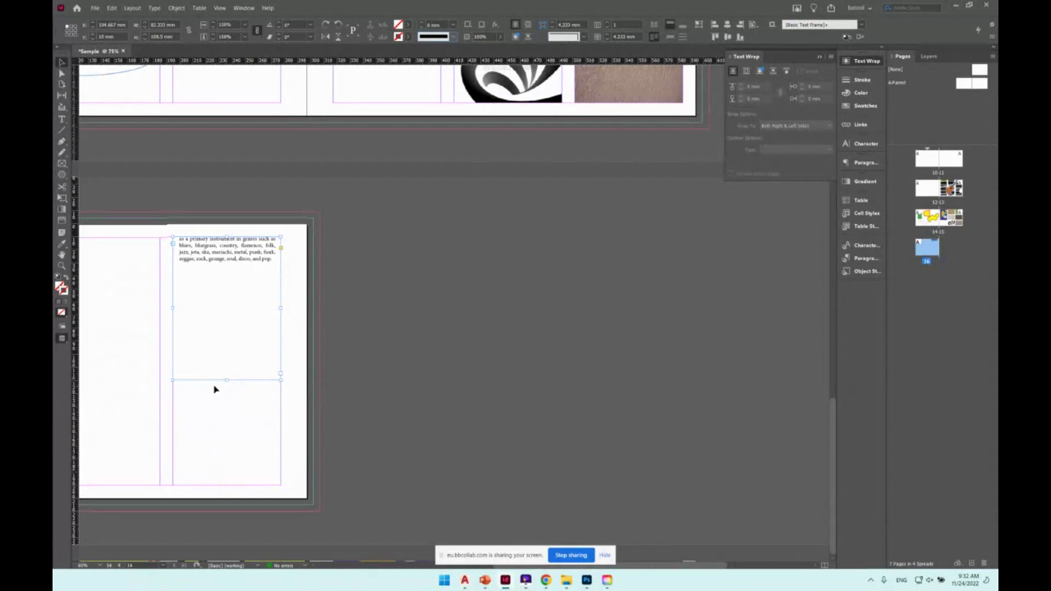
Create a new paragraph style and name it Titles.
scroll(528, 287, up, 10)
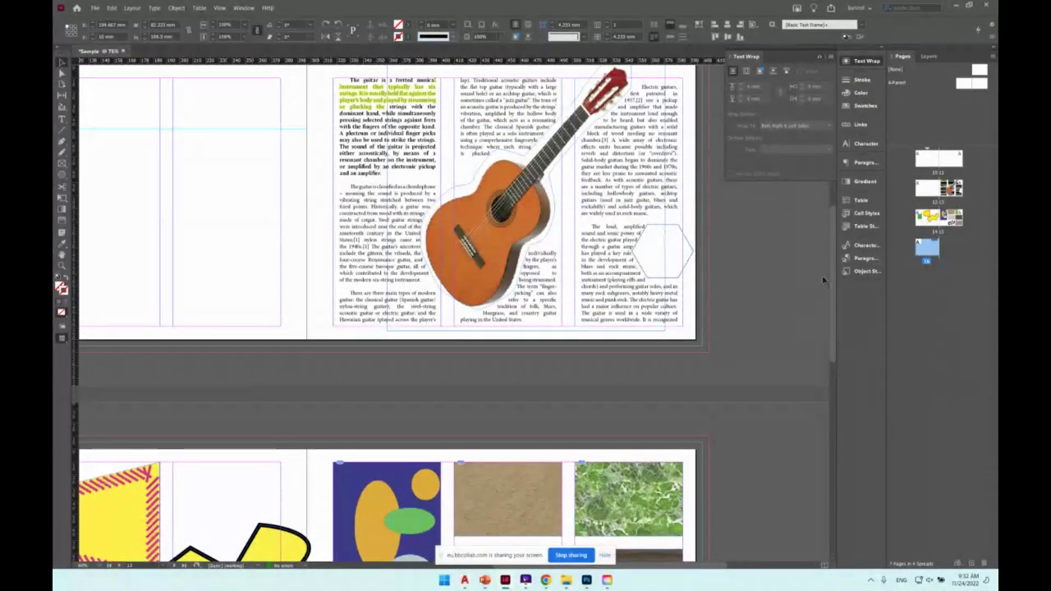
click(862, 259)
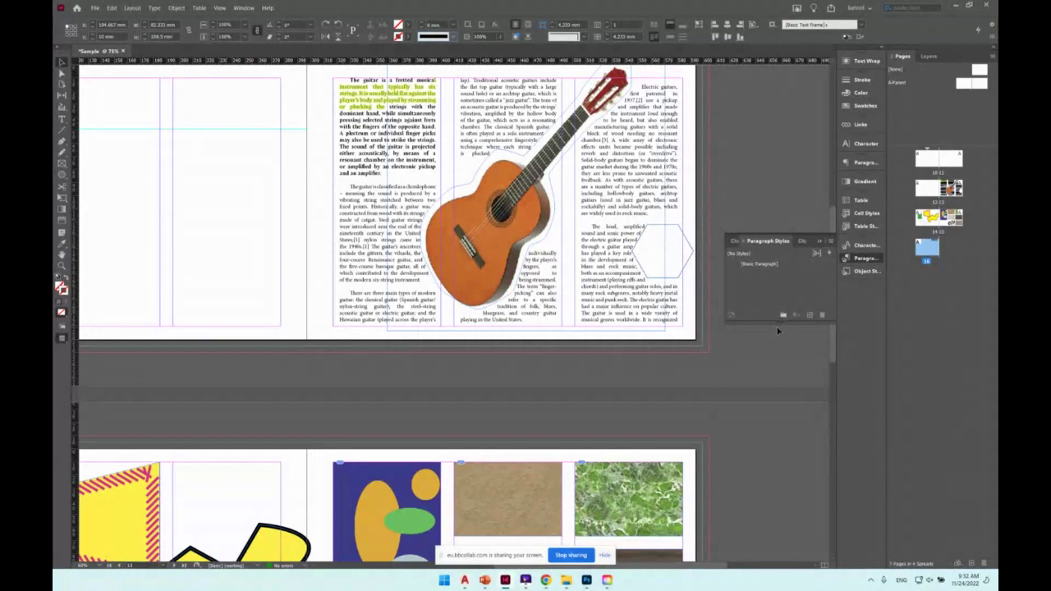
drag(782, 338, 790, 427)
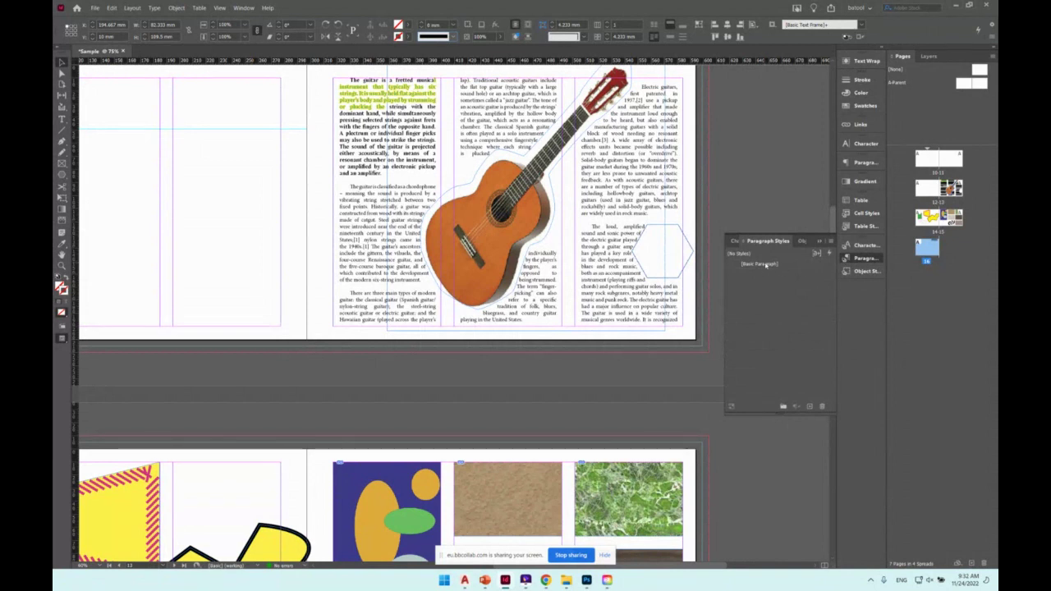
click(812, 409)
click(759, 276)
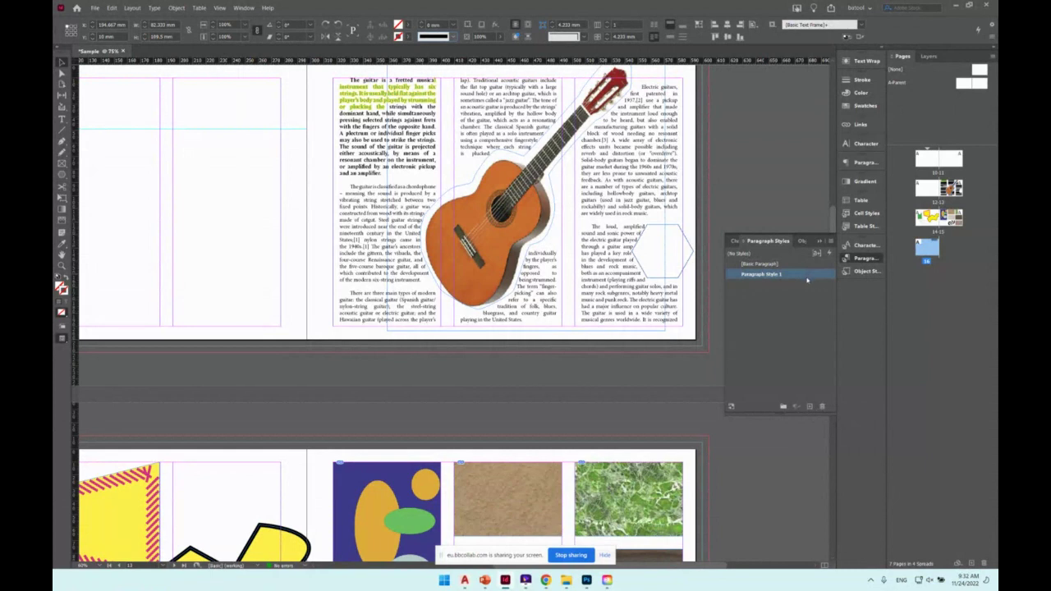
double_click(788, 275)
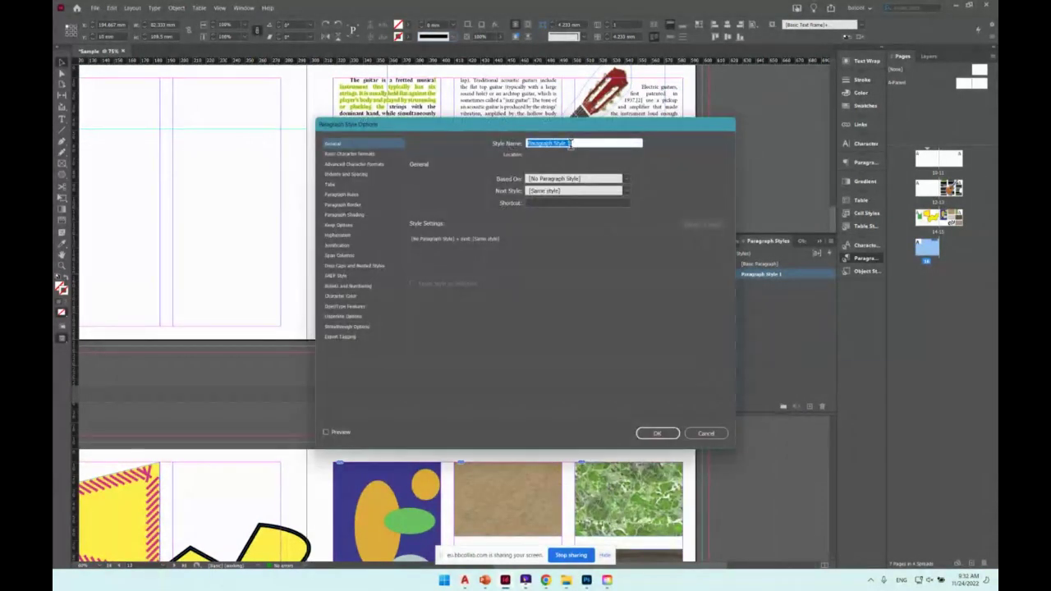
text(Titles)
Set the Titles style to 18 pt with magenta character color C=0 M=100 Y=0 K=0 and save it.
click(346, 154)
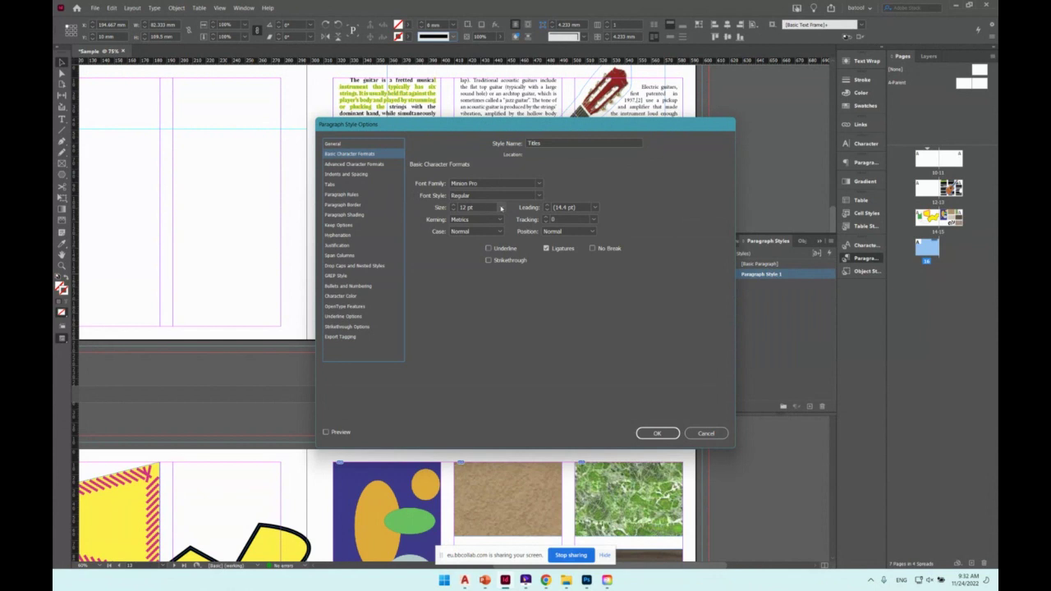
click(501, 209)
click(484, 284)
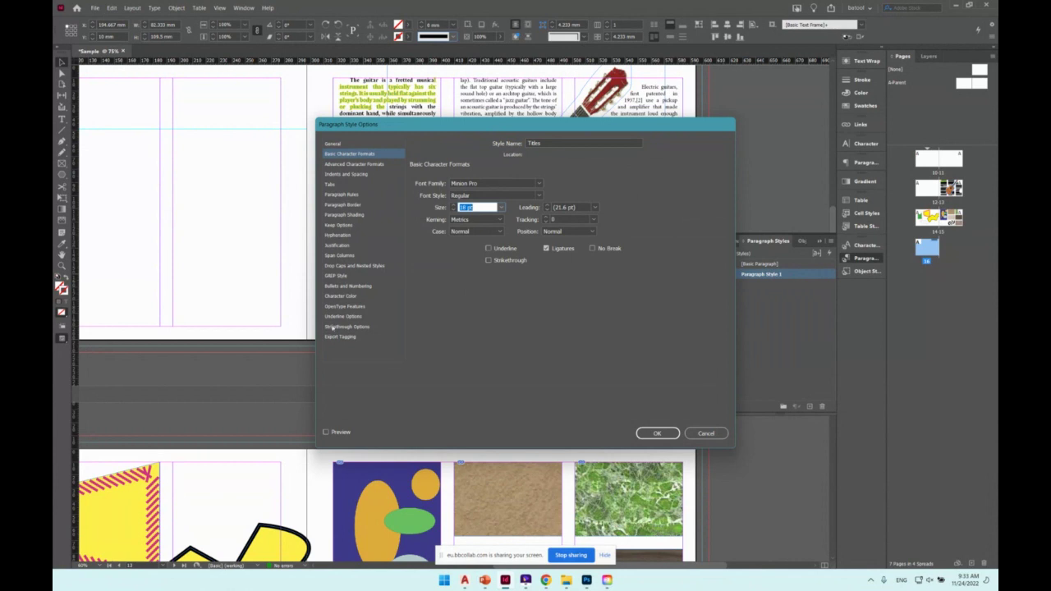
click(340, 297)
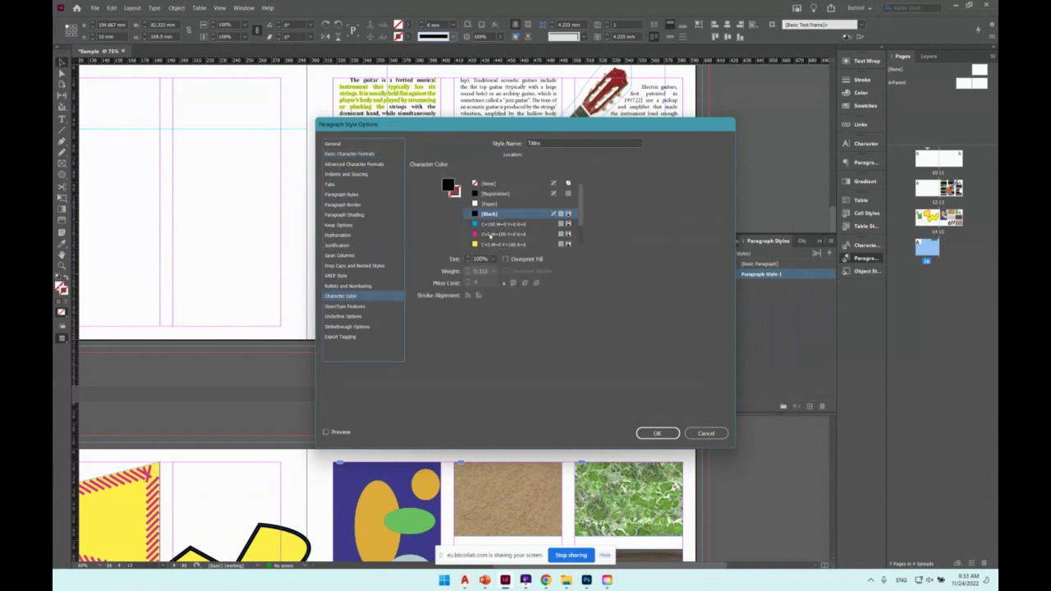
click(505, 235)
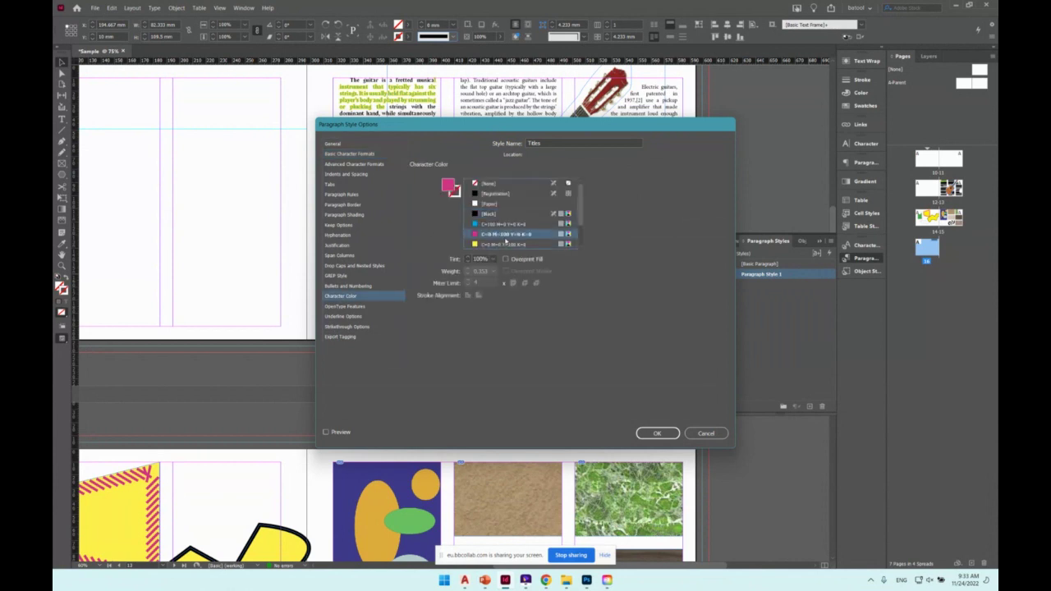
click(657, 433)
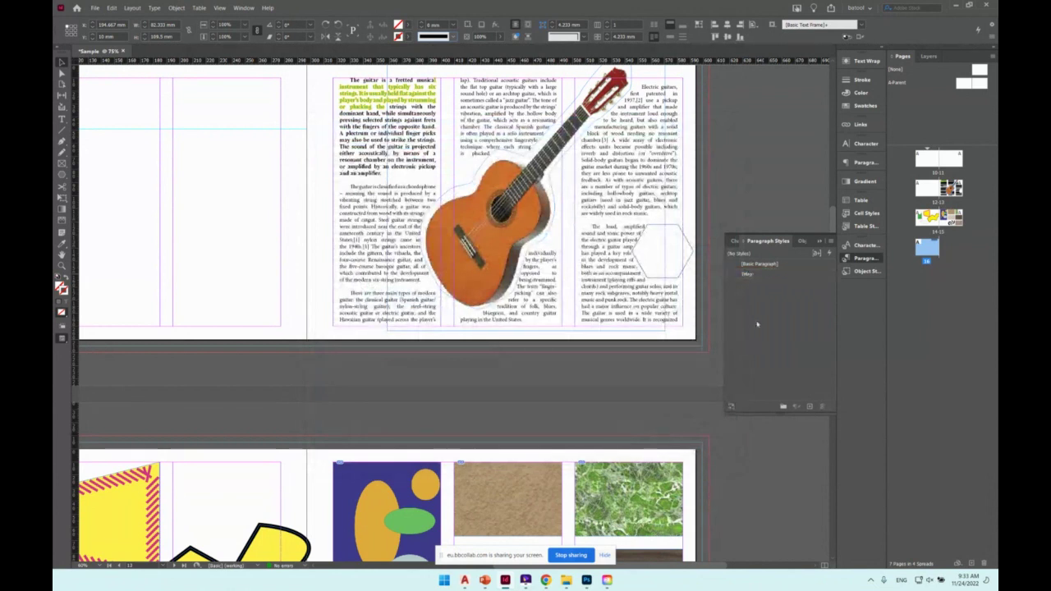
Create a second paragraph style and name it text.
click(810, 405)
click(761, 286)
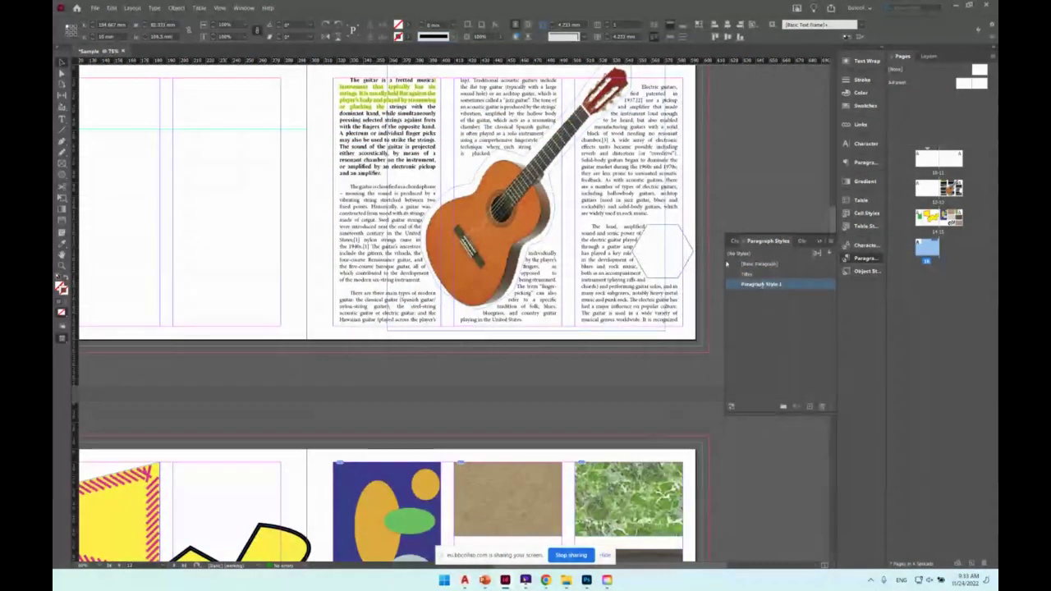
double_click(761, 284)
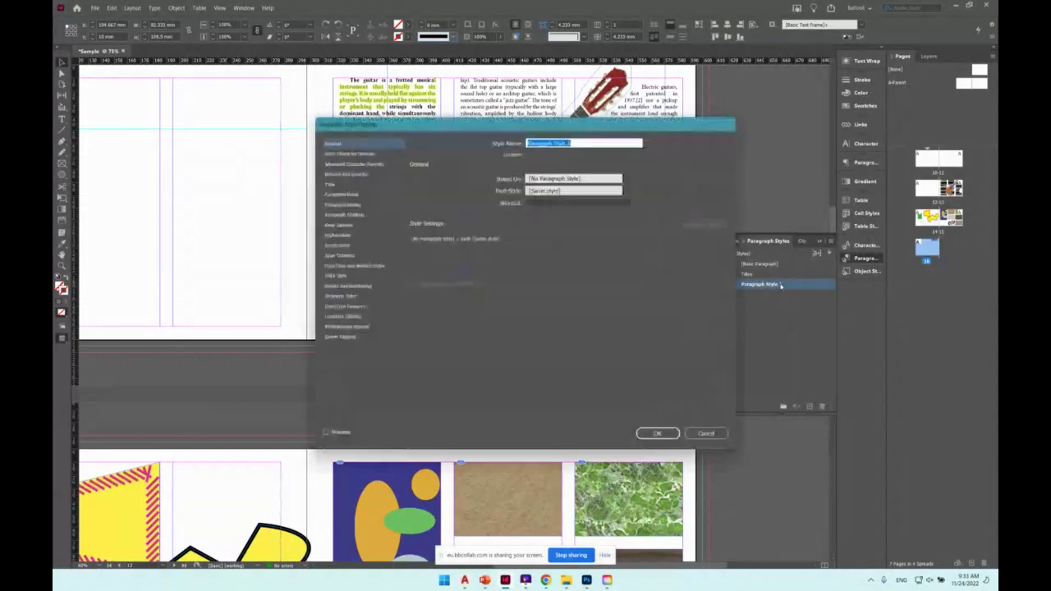
text(main)
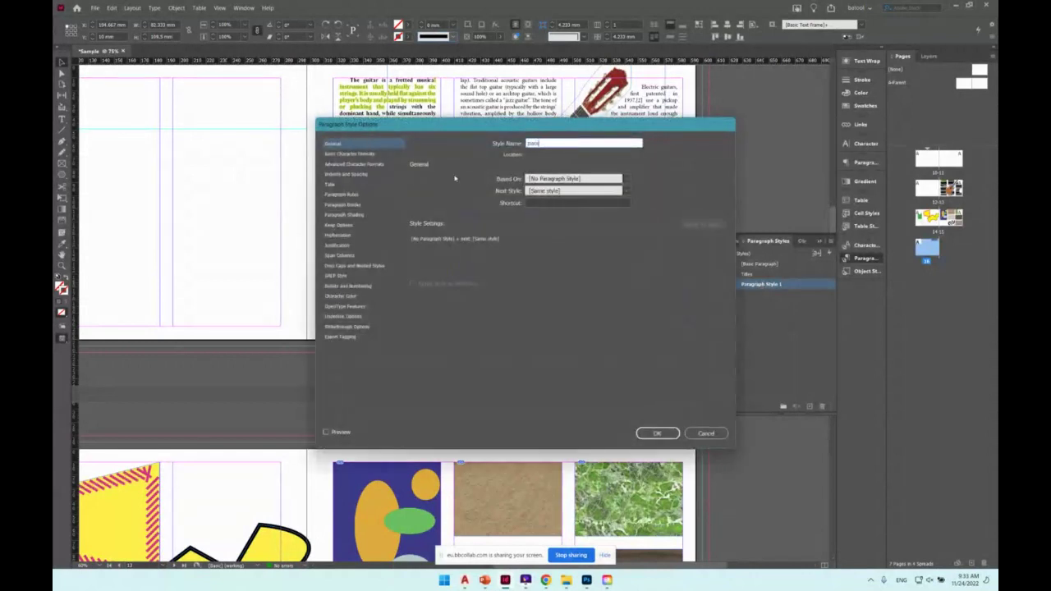
key(BackSpace)
key(BackSpace)
key(BackSpace)
key(BackSpace)
text(text)
Review the text style's formatting categories and turn off its hyphenation.
click(351, 155)
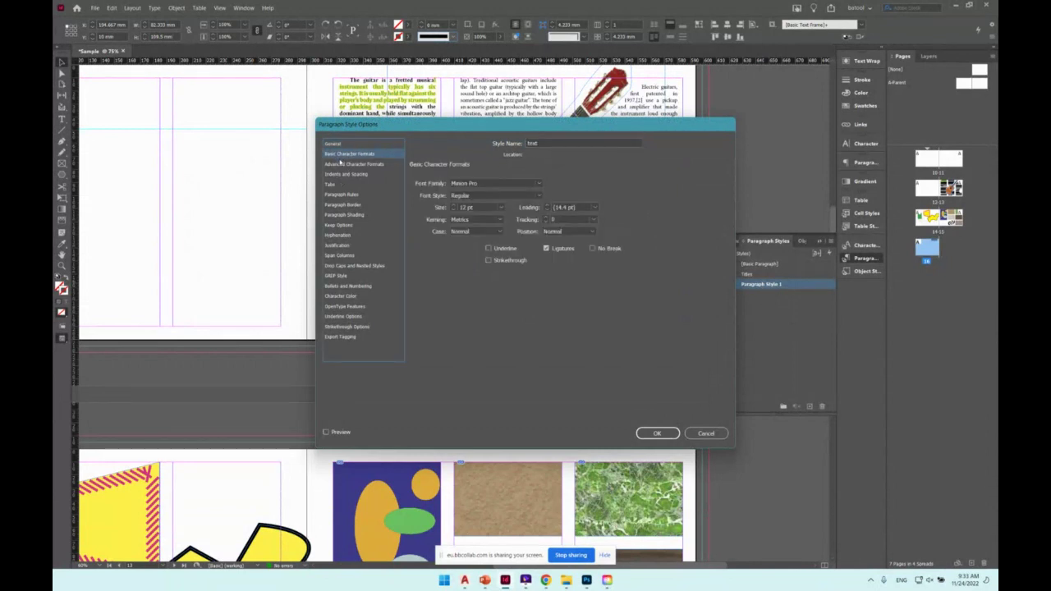
click(337, 165)
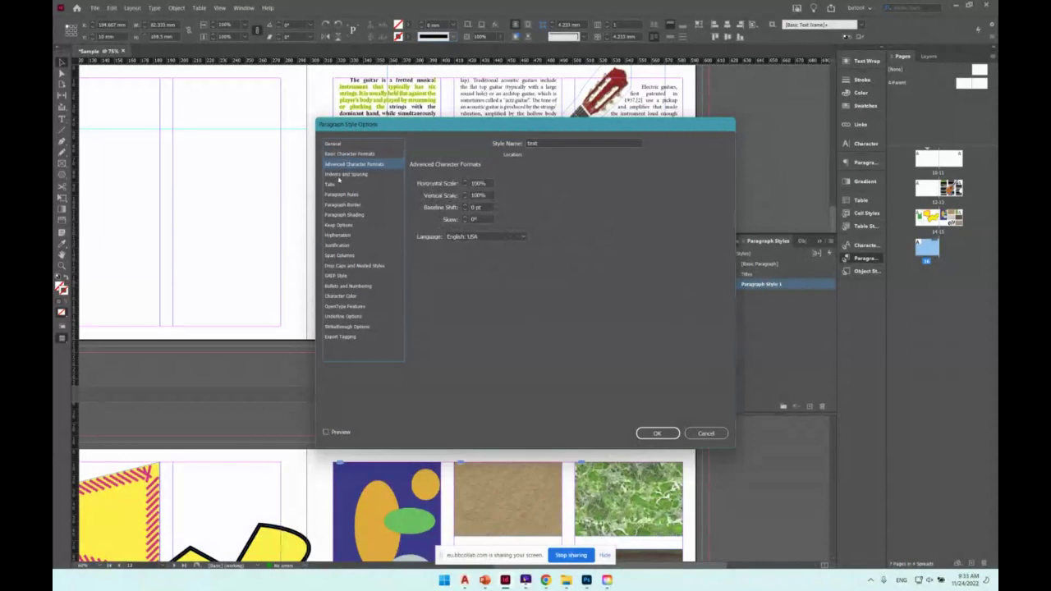
click(338, 175)
click(333, 184)
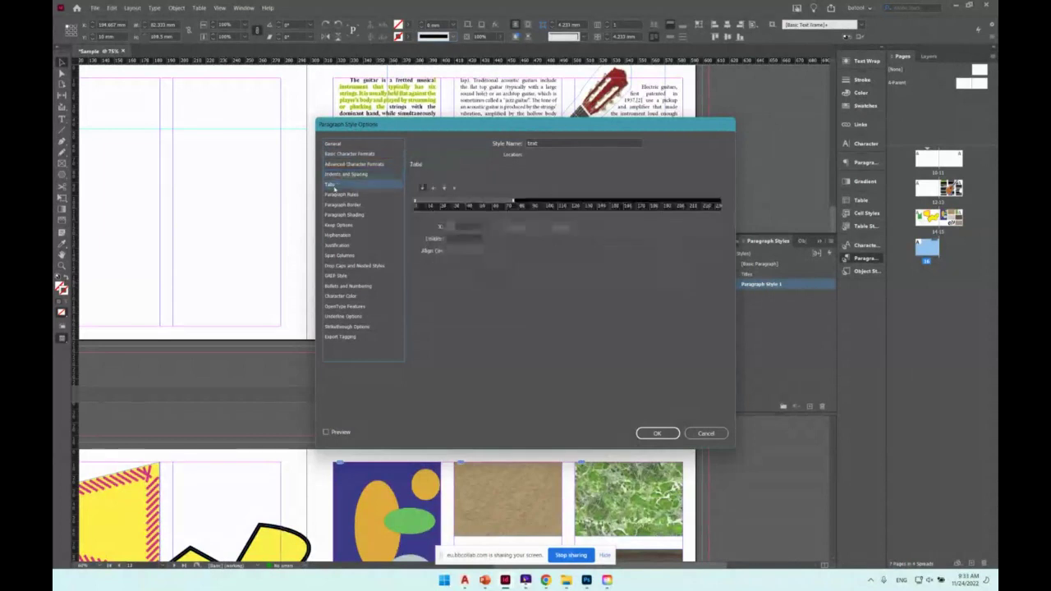
click(335, 196)
click(338, 205)
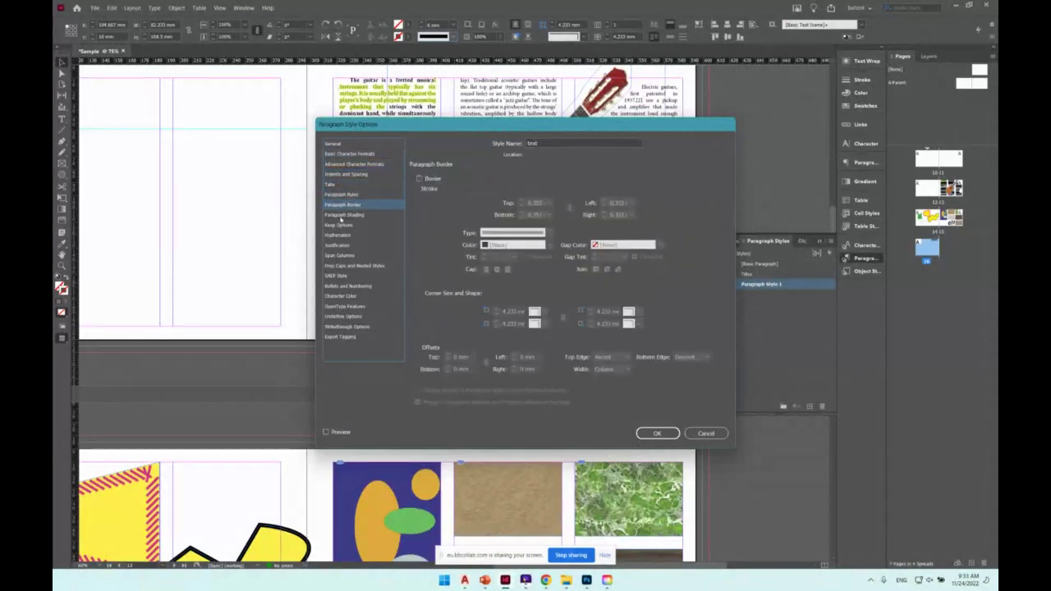
click(341, 215)
click(346, 236)
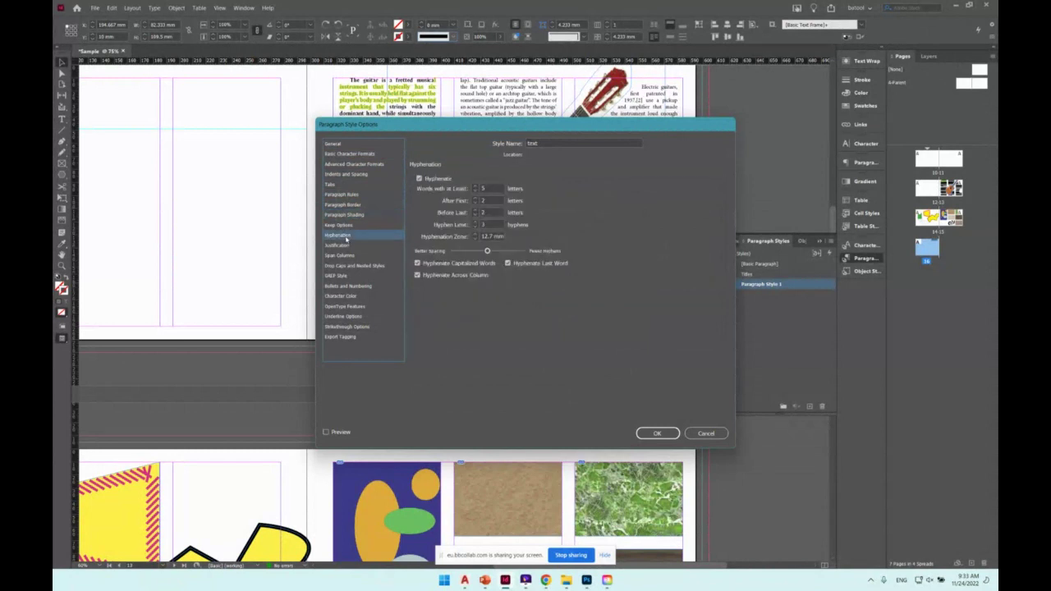
click(419, 178)
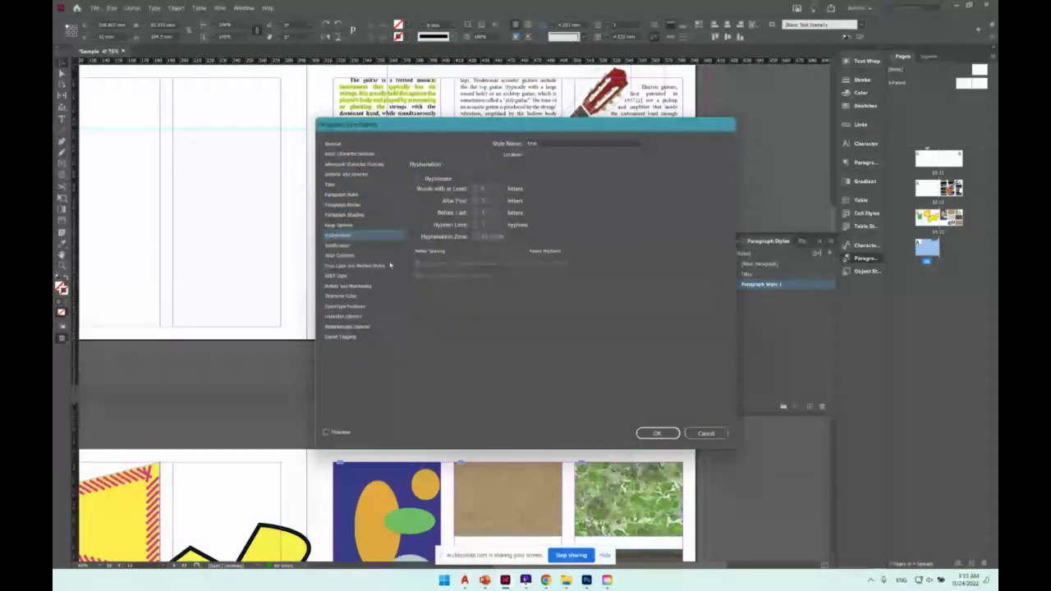
Set the text style's single word justification to Align Left.
click(337, 245)
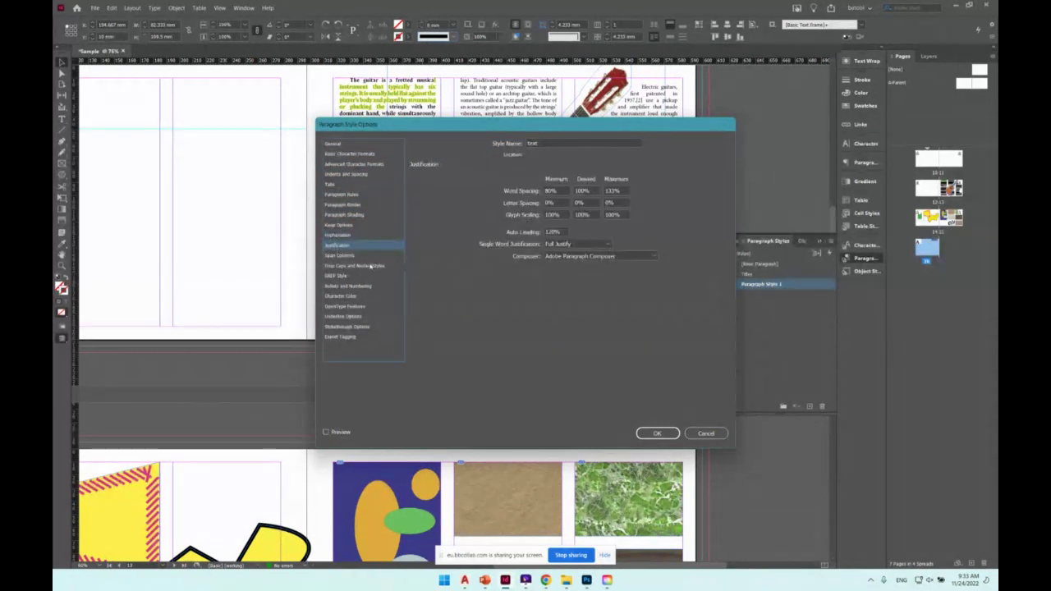
click(579, 244)
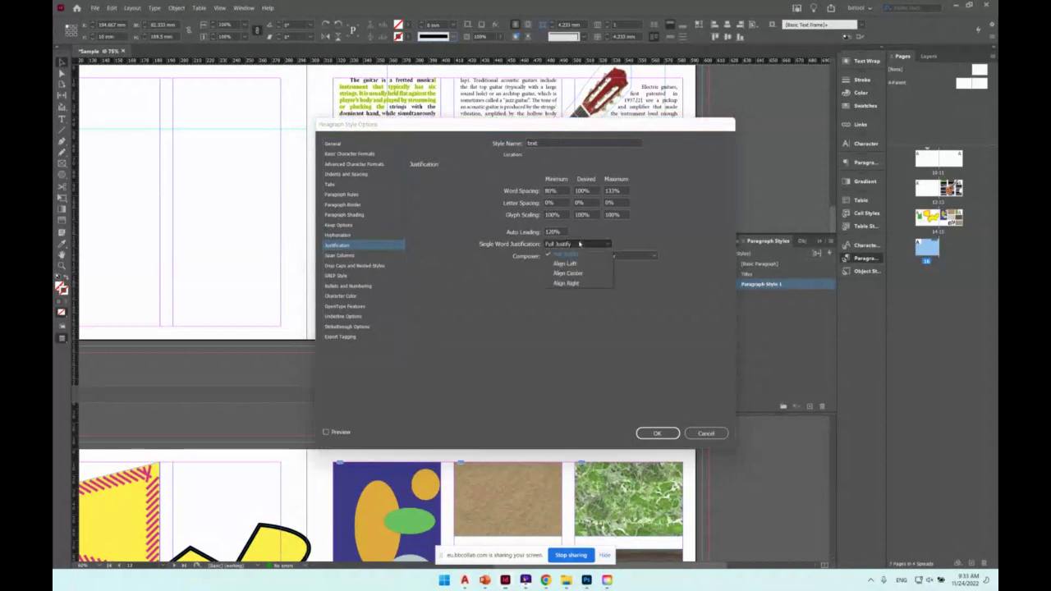
click(565, 263)
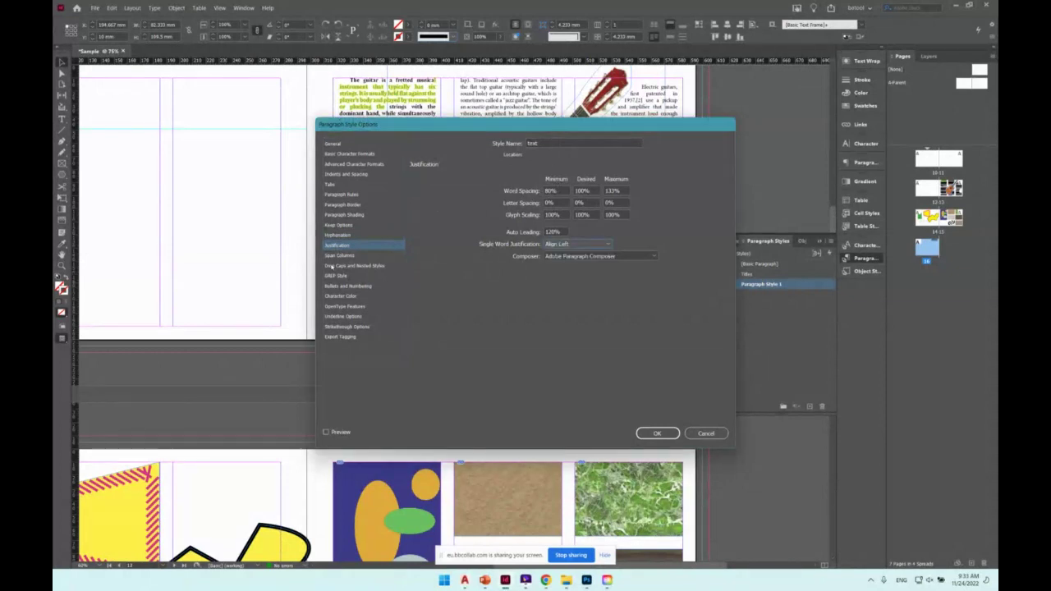
Give the text style the cyan character color C=100 M=0 Y=0 K=0 and save it.
click(341, 295)
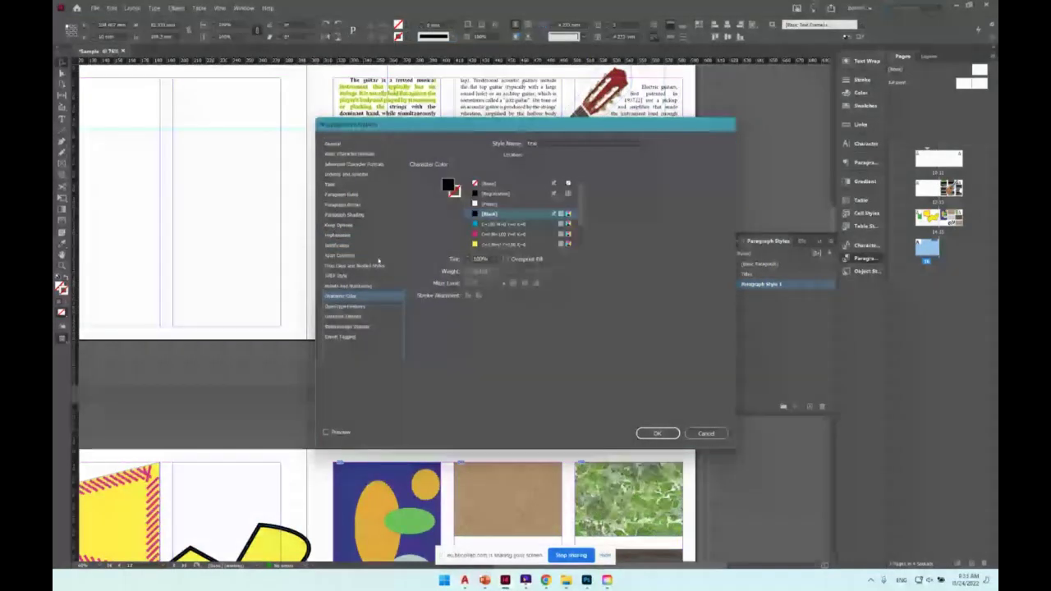
click(503, 235)
click(503, 225)
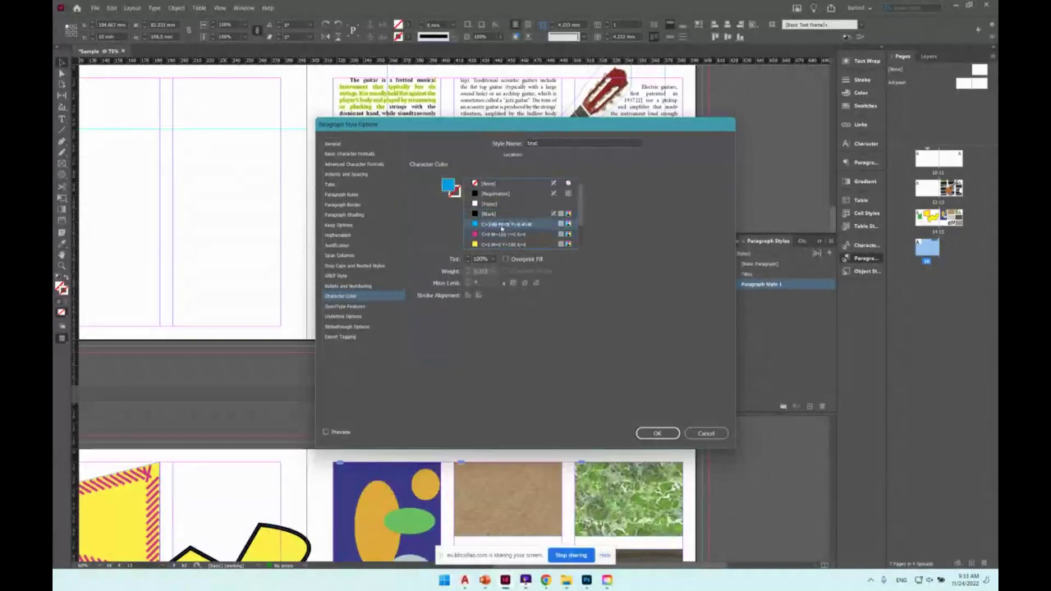
click(657, 433)
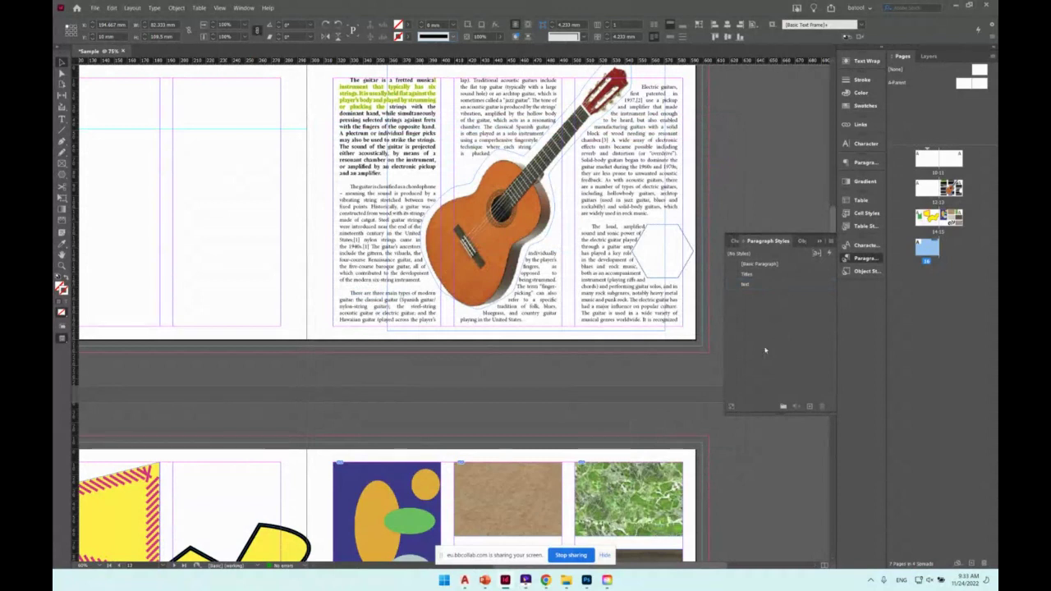
Apply the Titles paragraph style to the opening guitar paragraph in the first text column.
click(394, 124)
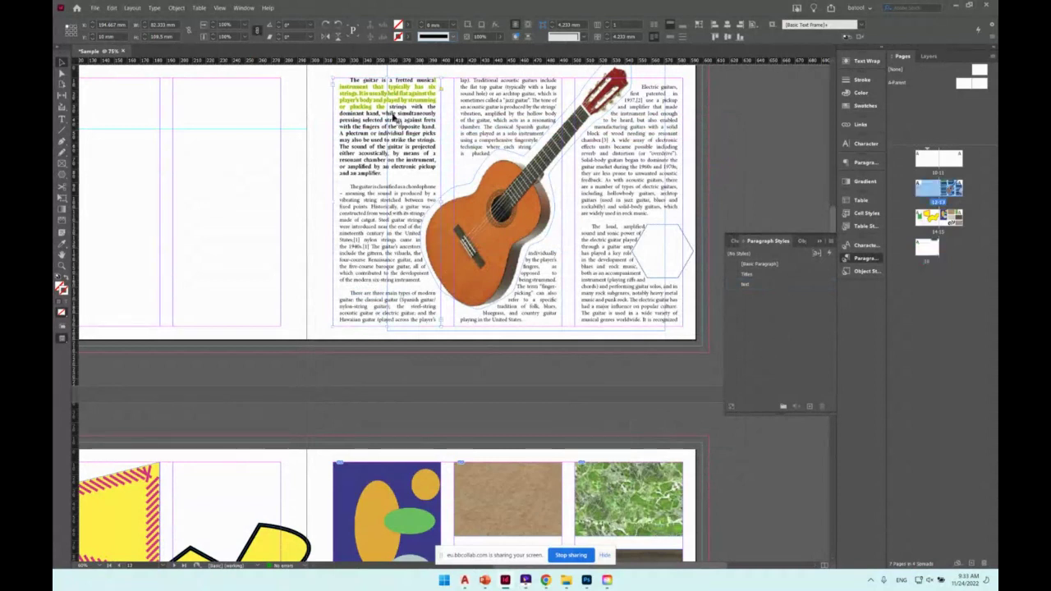
double_click(359, 100)
drag(350, 79, 437, 87)
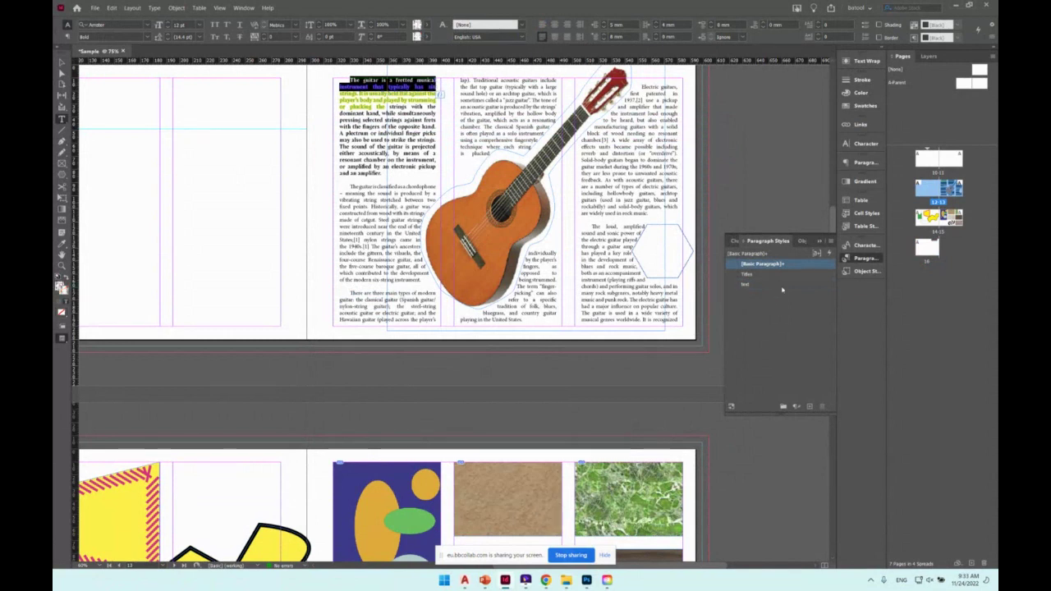
click(752, 274)
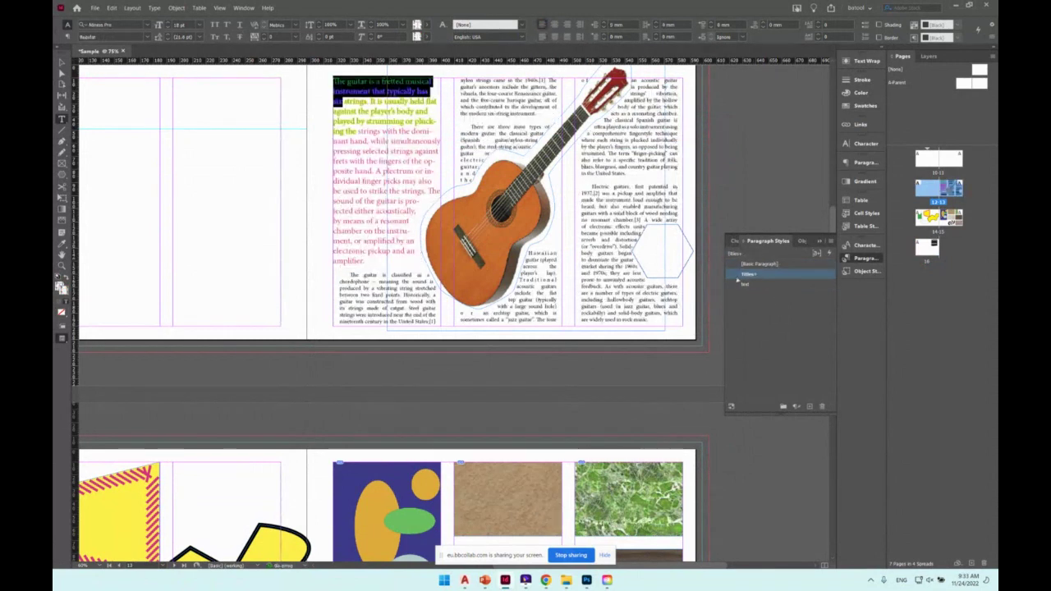
key(ctrl+z)
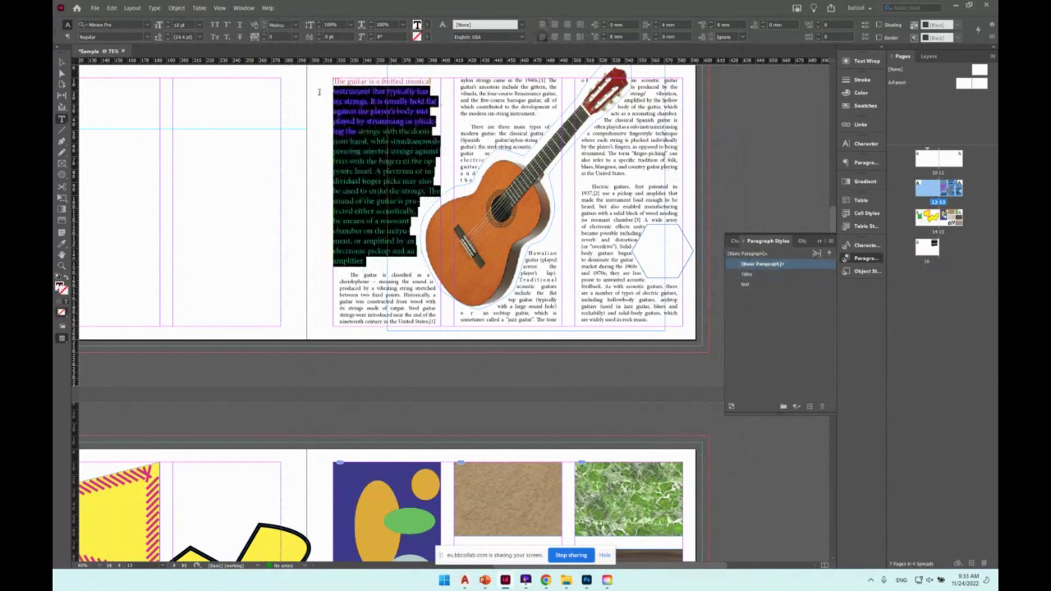
key(ctrl+shift+z)
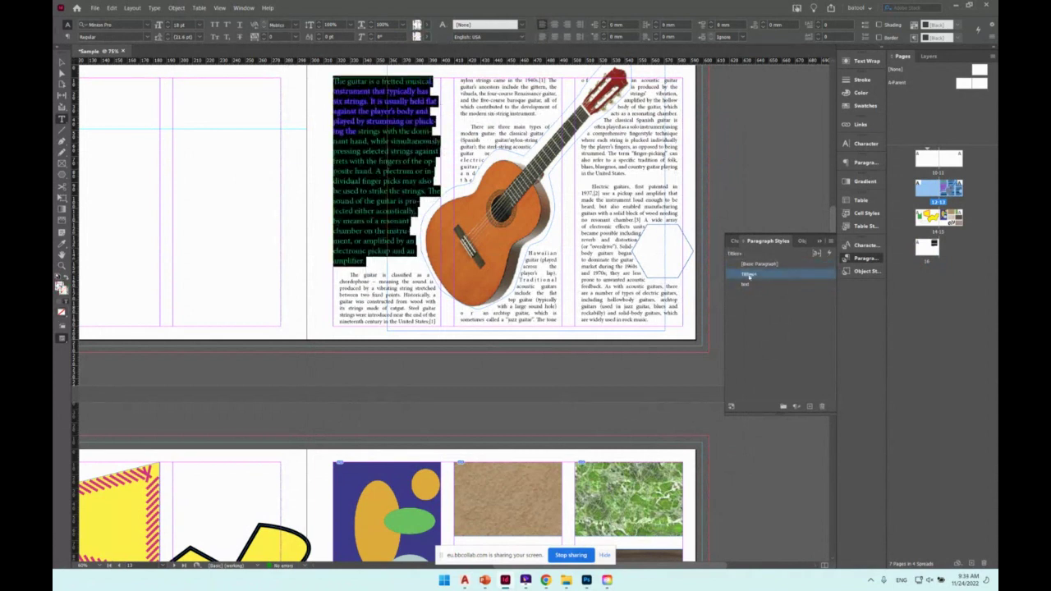
click(755, 284)
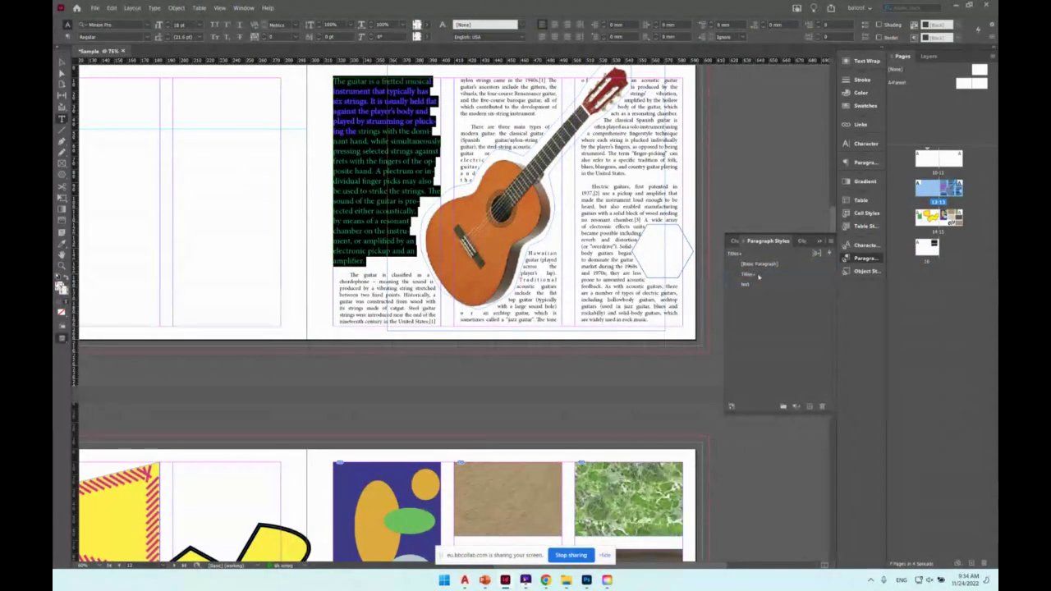
click(749, 274)
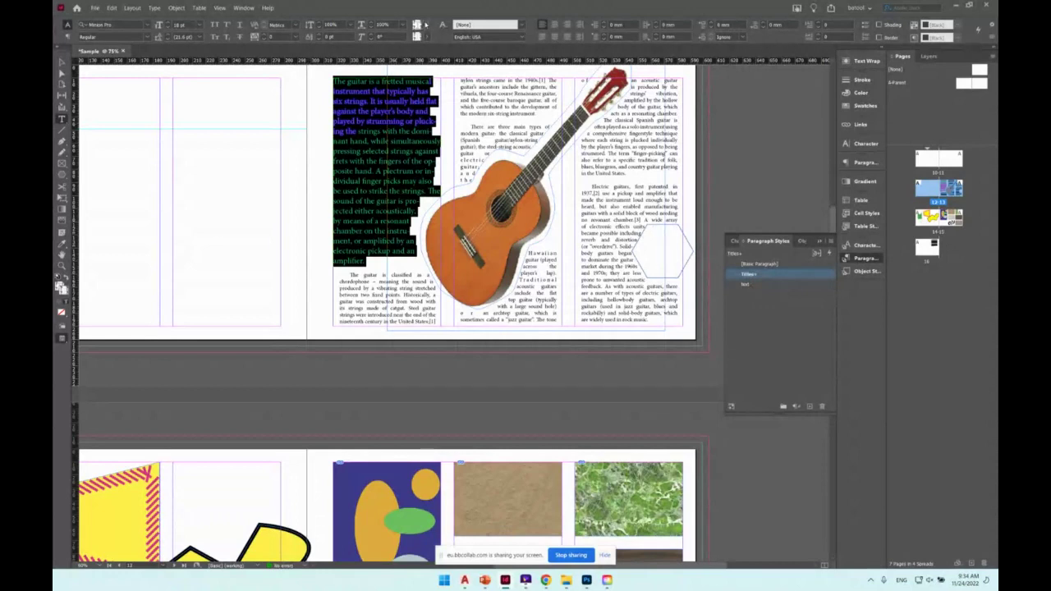
Set the opening paragraph's text fill and stroke to None, and reapply the Titles style without overrides.
click(328, 39)
click(417, 37)
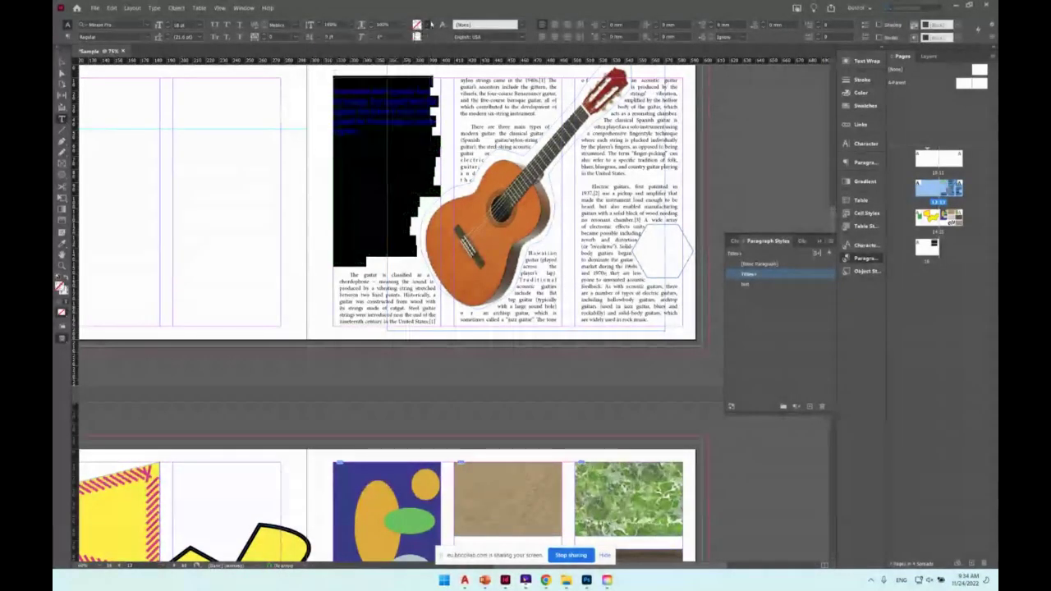
click(417, 38)
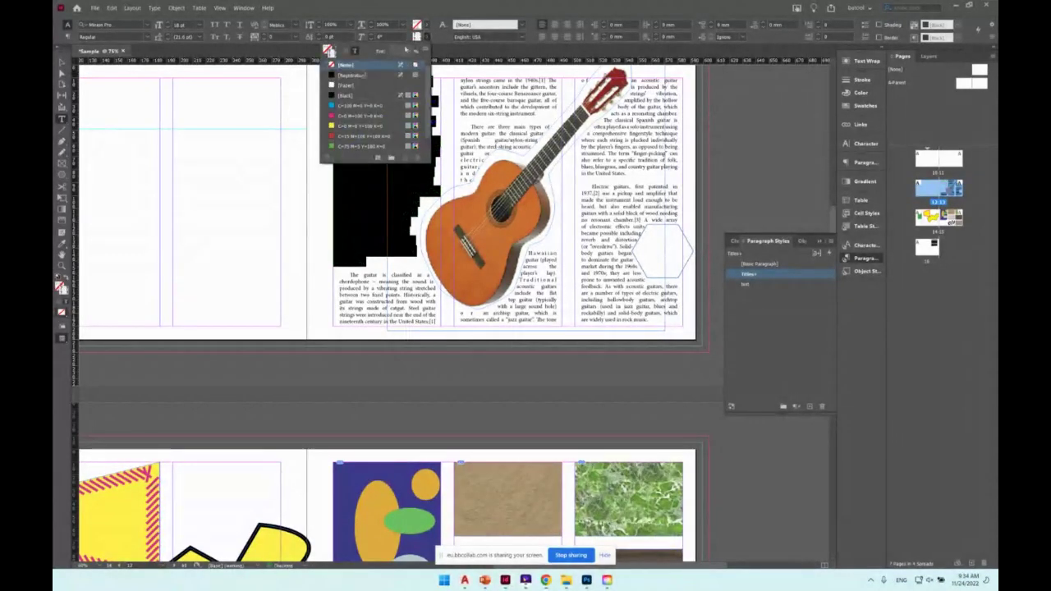
click(417, 38)
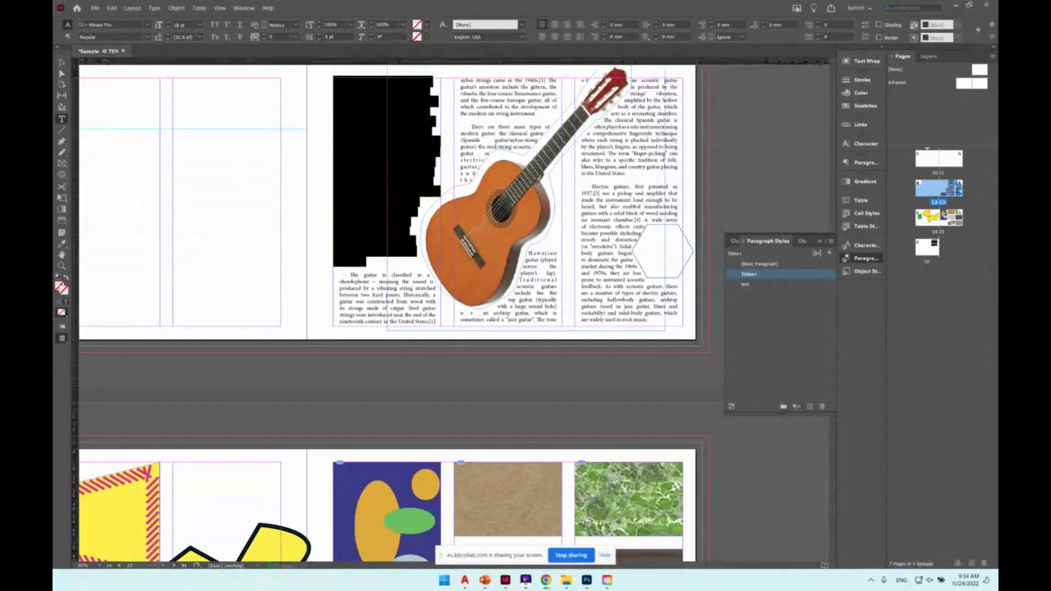
click(749, 284)
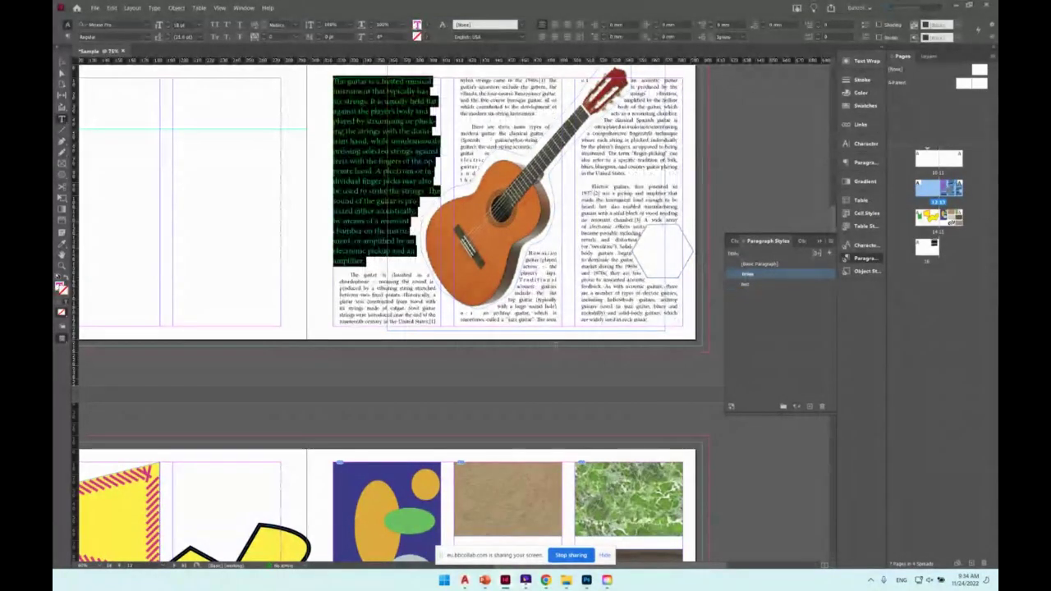
click(380, 92)
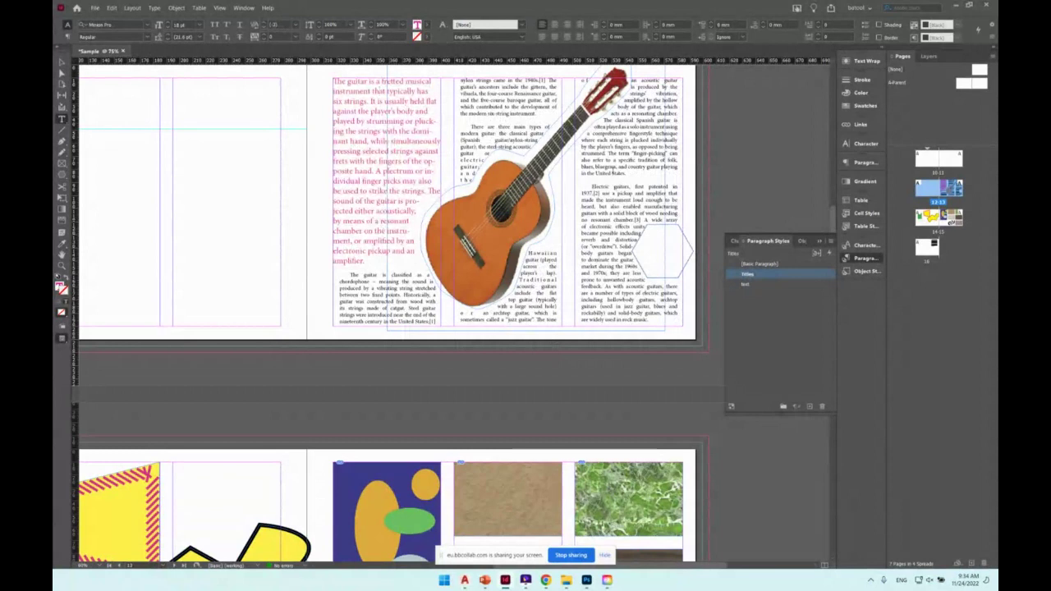
Apply the Titles style to the "Electric guitars" paragraph in the third column.
drag(582, 186, 637, 260)
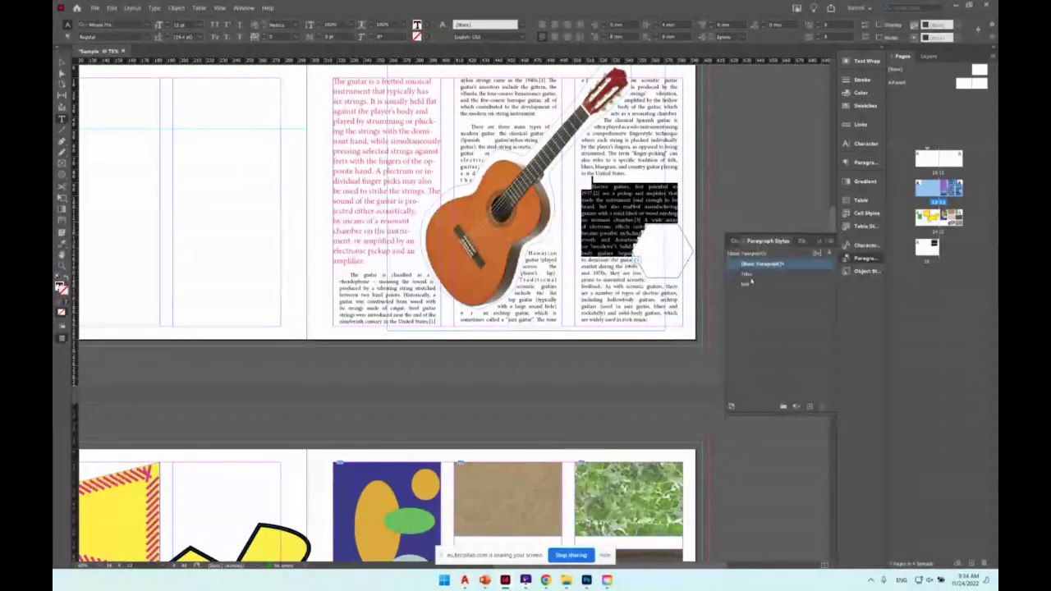
click(747, 275)
click(629, 175)
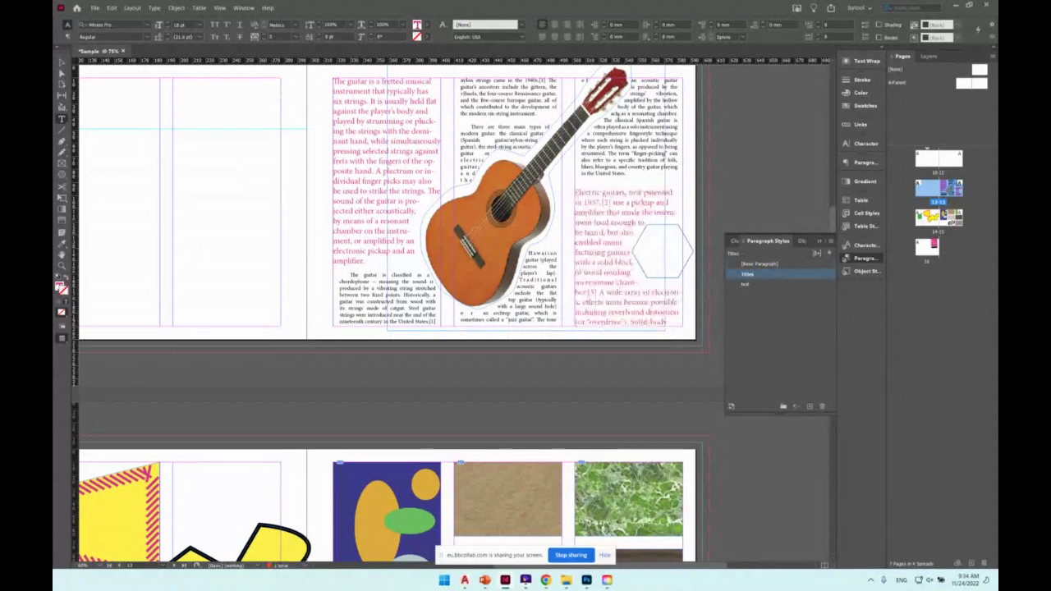
Apply the text style to the guitar types paragraph and the "The guitar is classified" paragraph.
drag(629, 174, 569, 67)
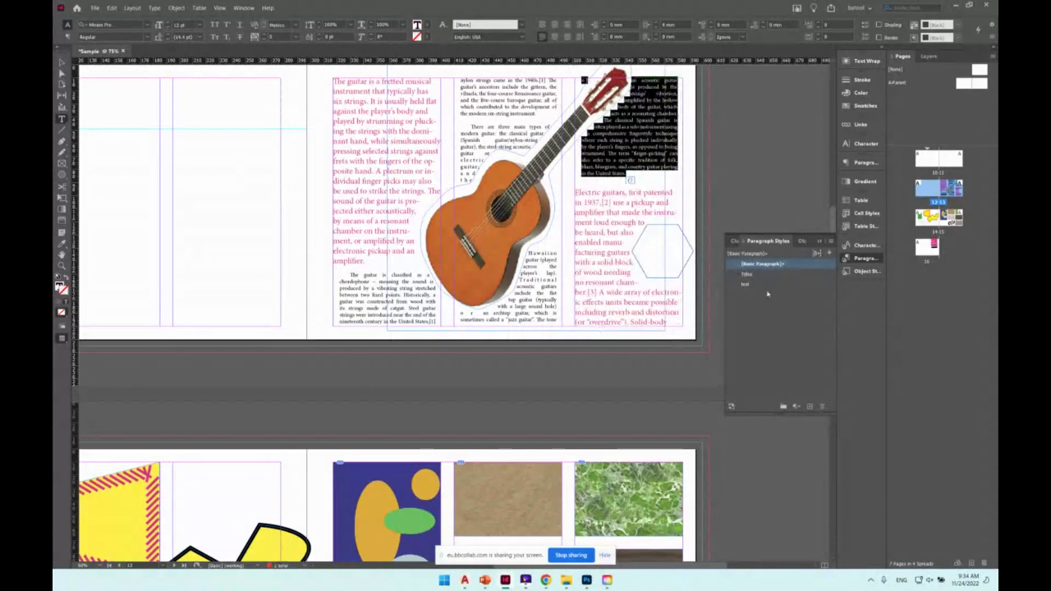
click(744, 283)
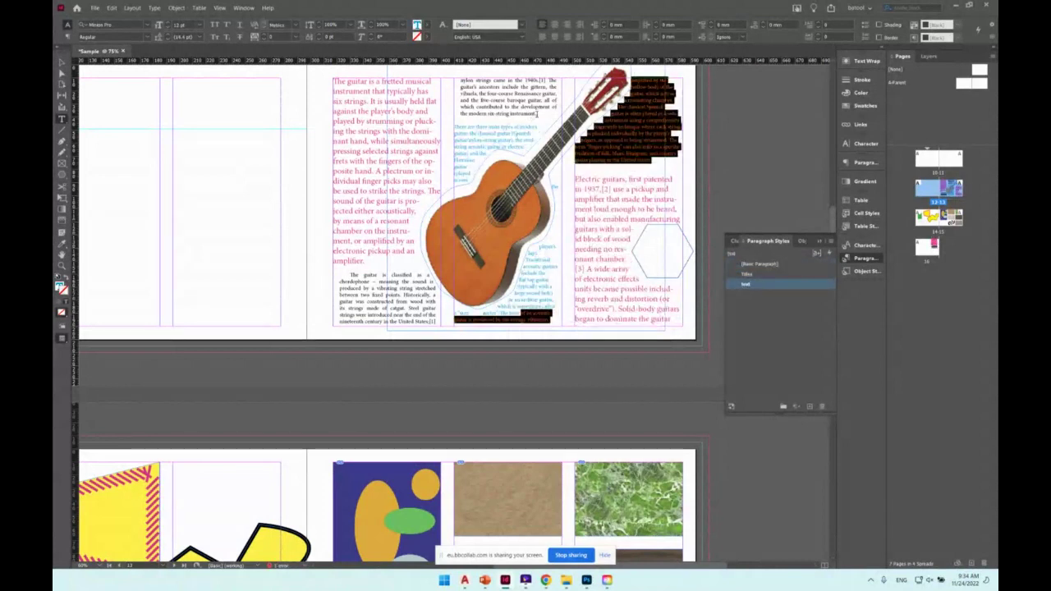
drag(536, 113, 348, 271)
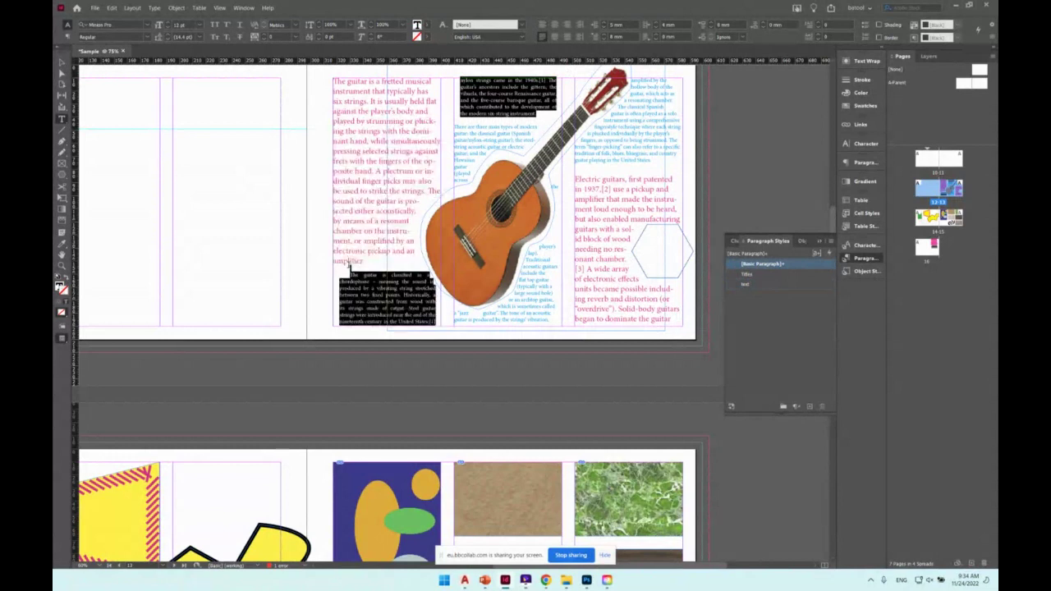
click(749, 283)
Switch the paragraph beginning "The guitar is classified" to the Titles style.
click(388, 307)
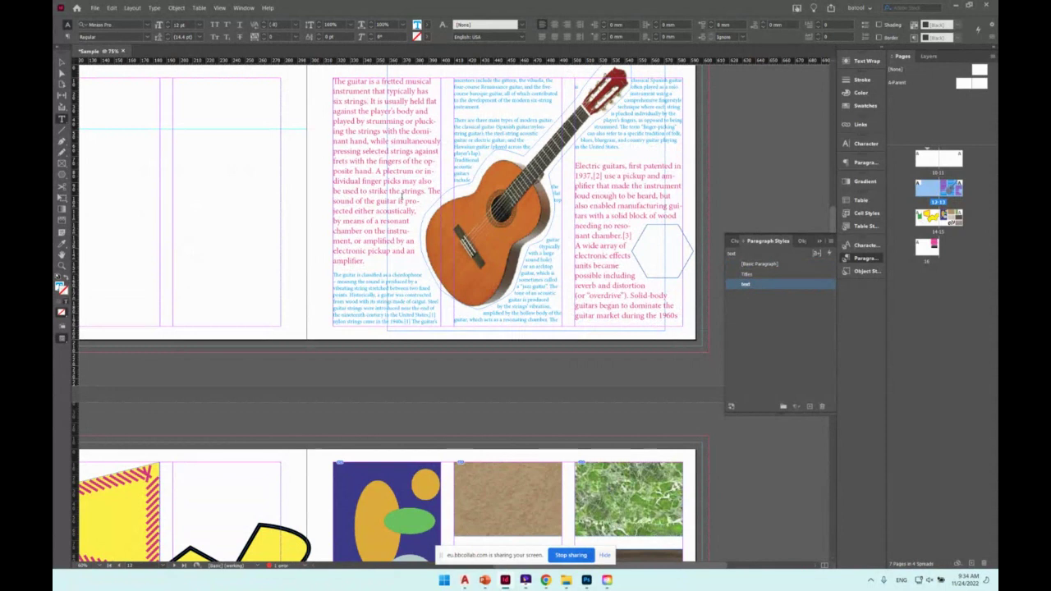
click(756, 276)
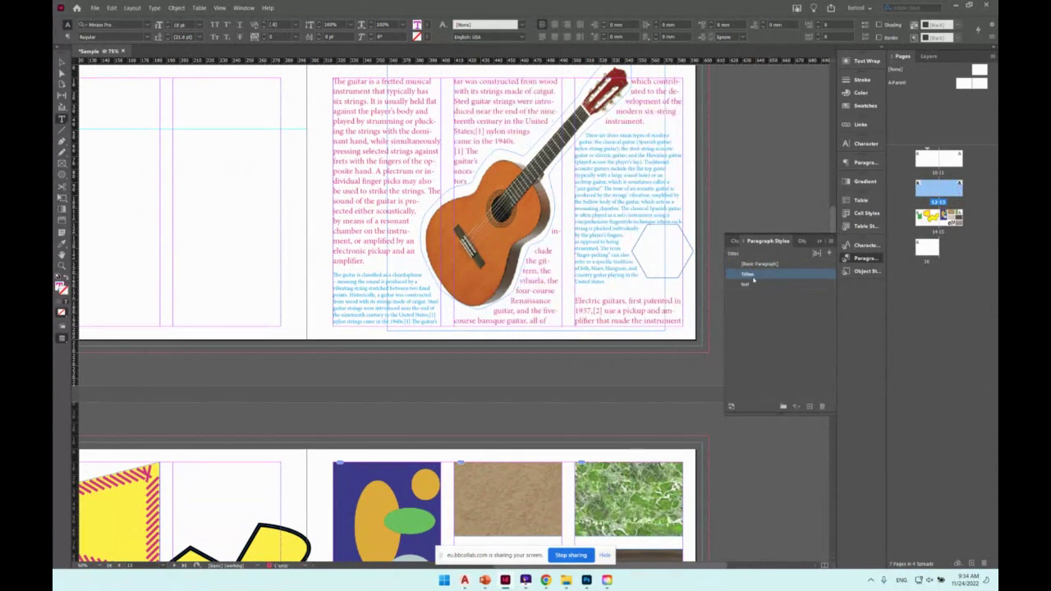
click(749, 278)
Change the Titles paragraph style's font family to Monotxt and close the paragraph styles list.
click(814, 279)
double_click(799, 280)
click(343, 186)
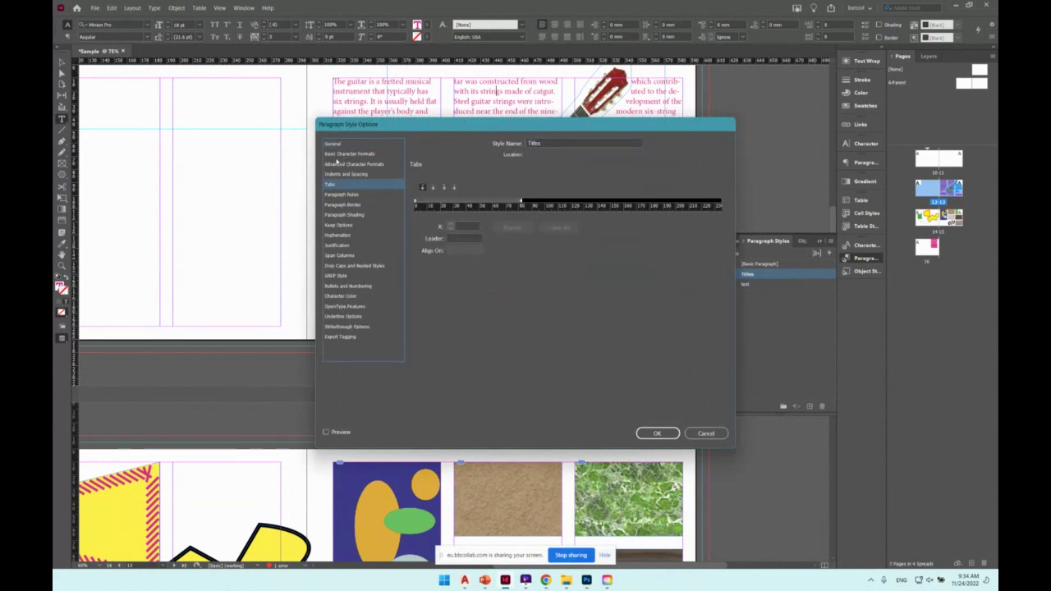
click(336, 154)
click(538, 195)
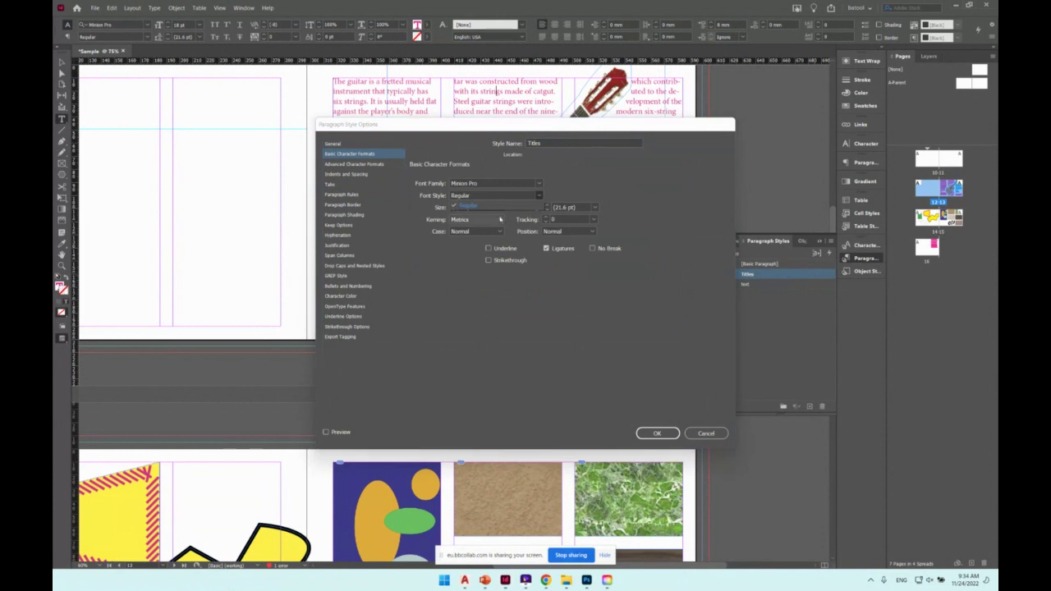
click(535, 183)
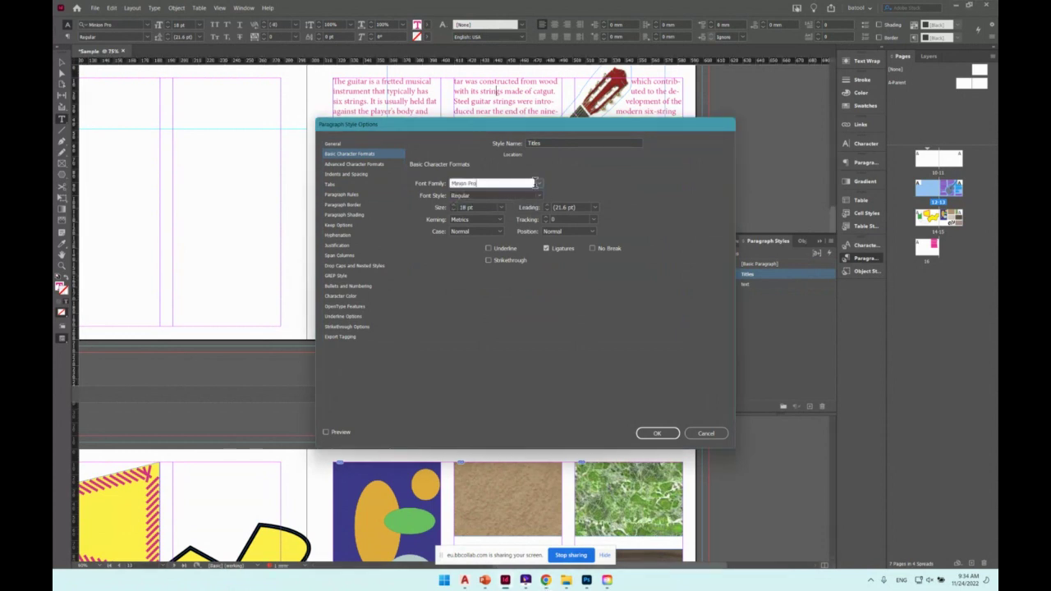
click(535, 183)
click(525, 329)
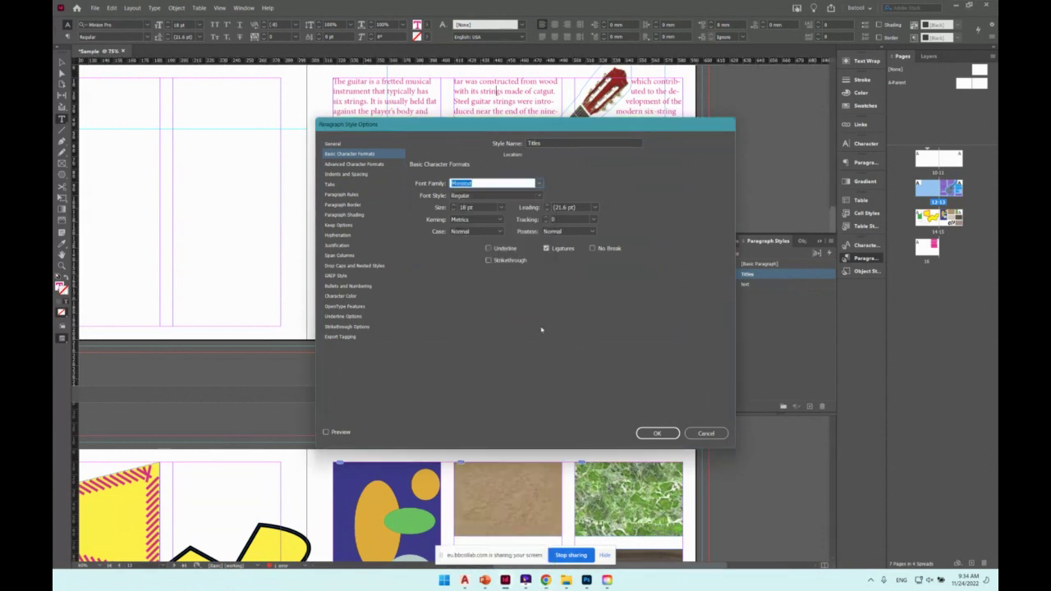
click(658, 433)
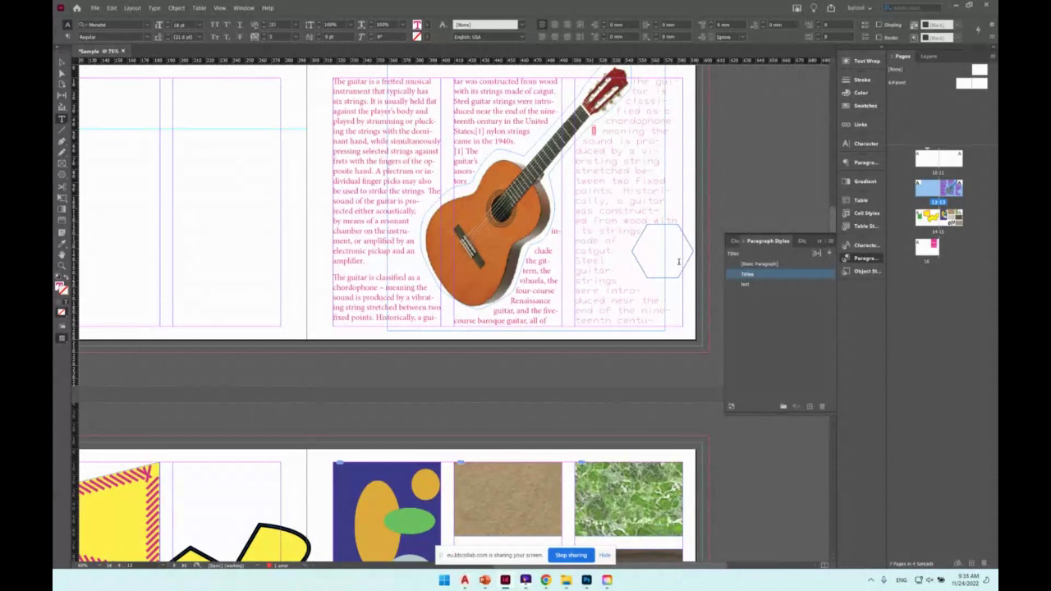
scroll(663, 213, down, 1)
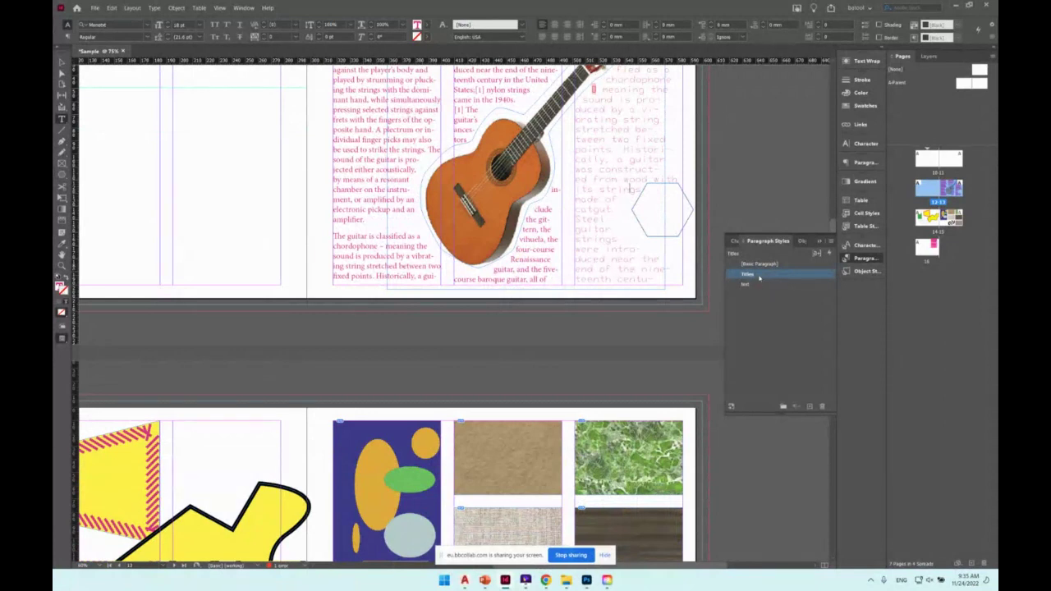
scroll(456, 243, down, 5)
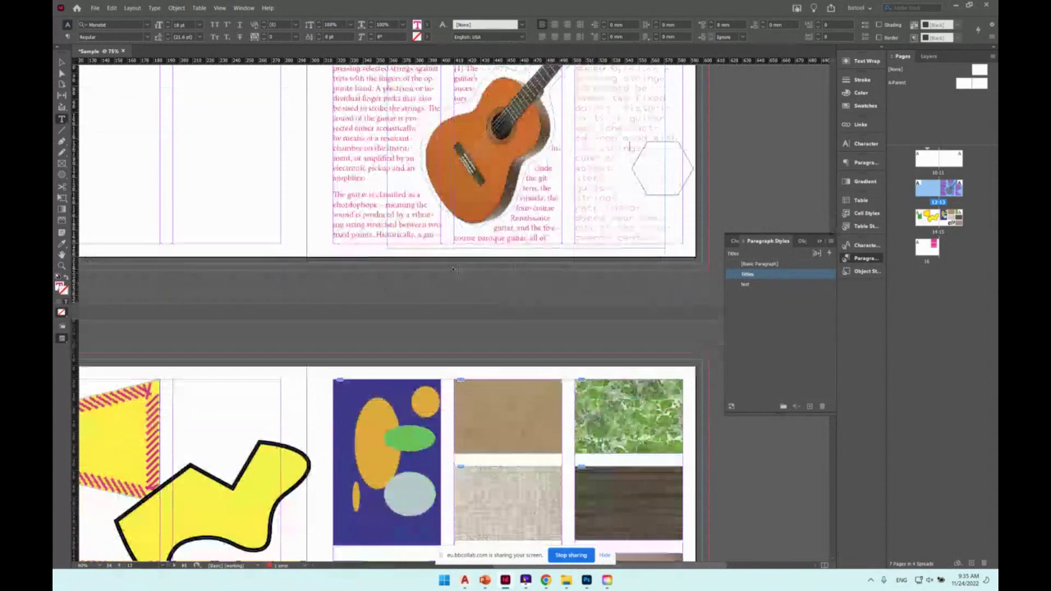
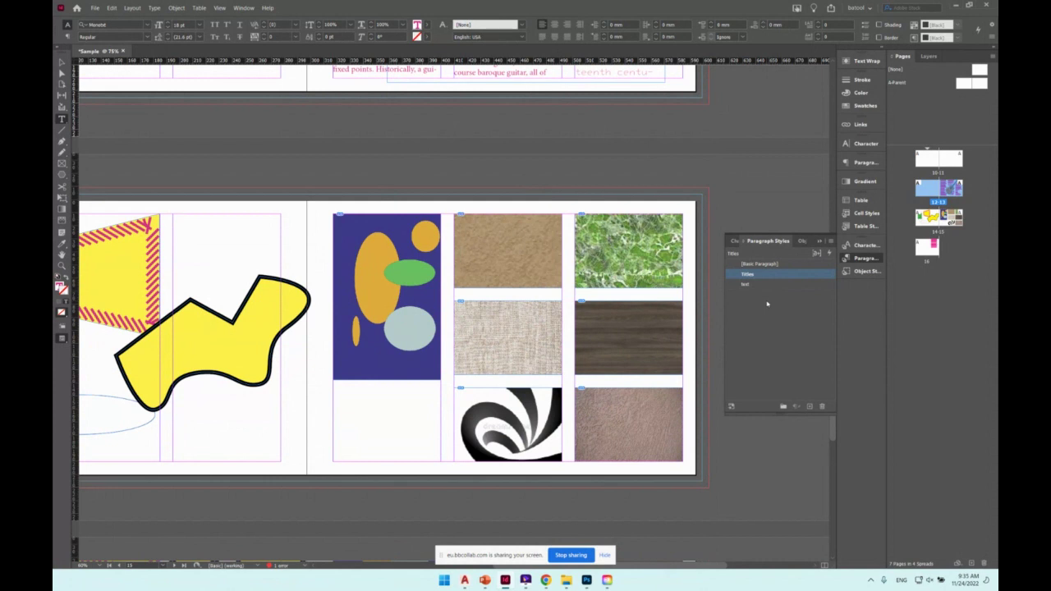
click(866, 258)
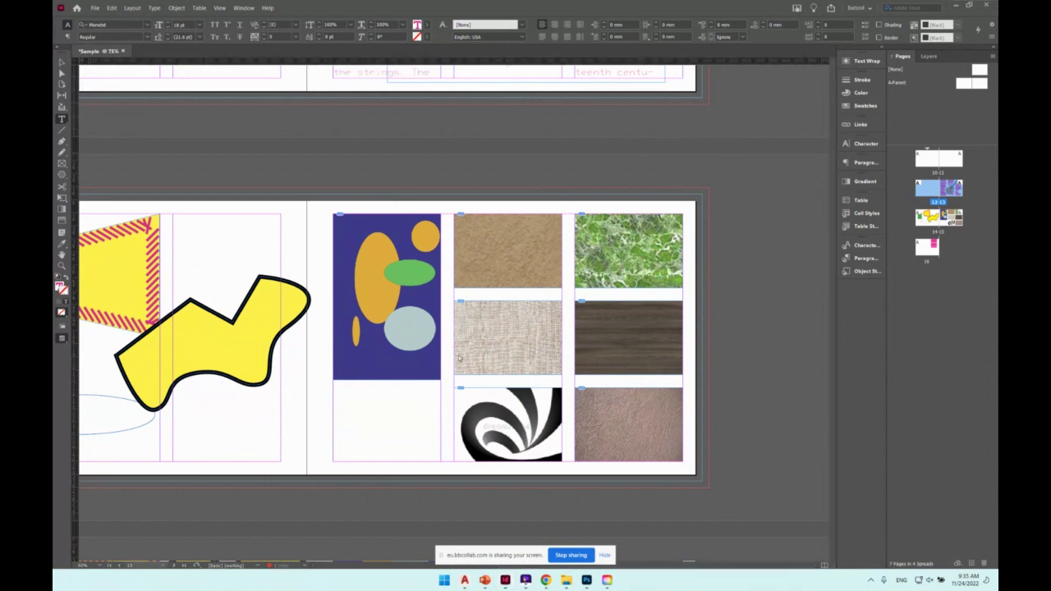
Switch to the Week 10 & 11 InDesign PDF in Acrobat and review its opening slides through the Setting up Measurement System section.
key(alt+Tab)
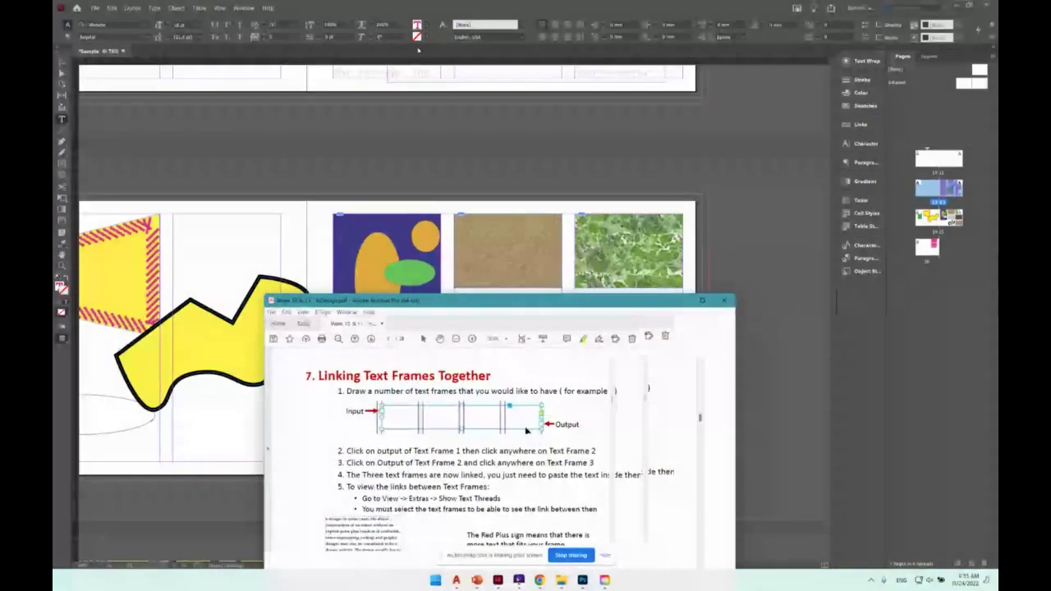
key(super+Up)
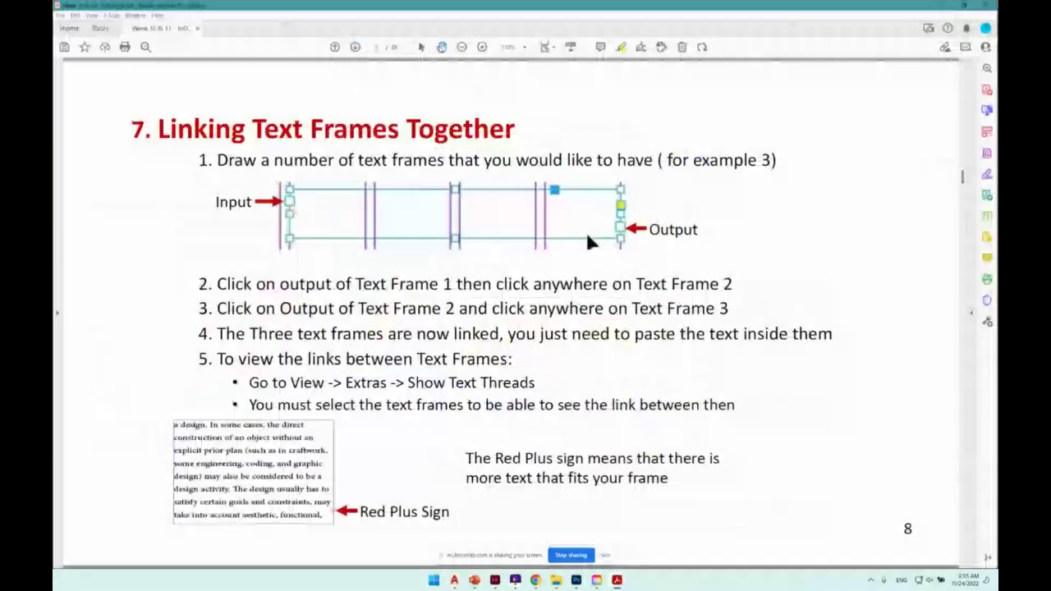
key(Home)
key(Page_Down)
key(Page_Down)
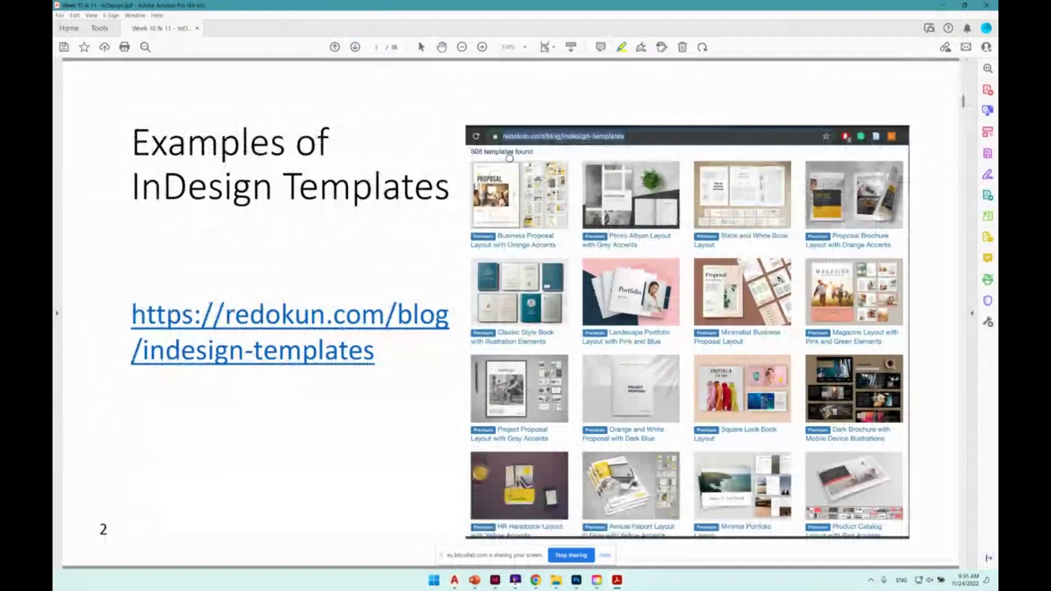
key(Page_Down)
key(Page_Down)
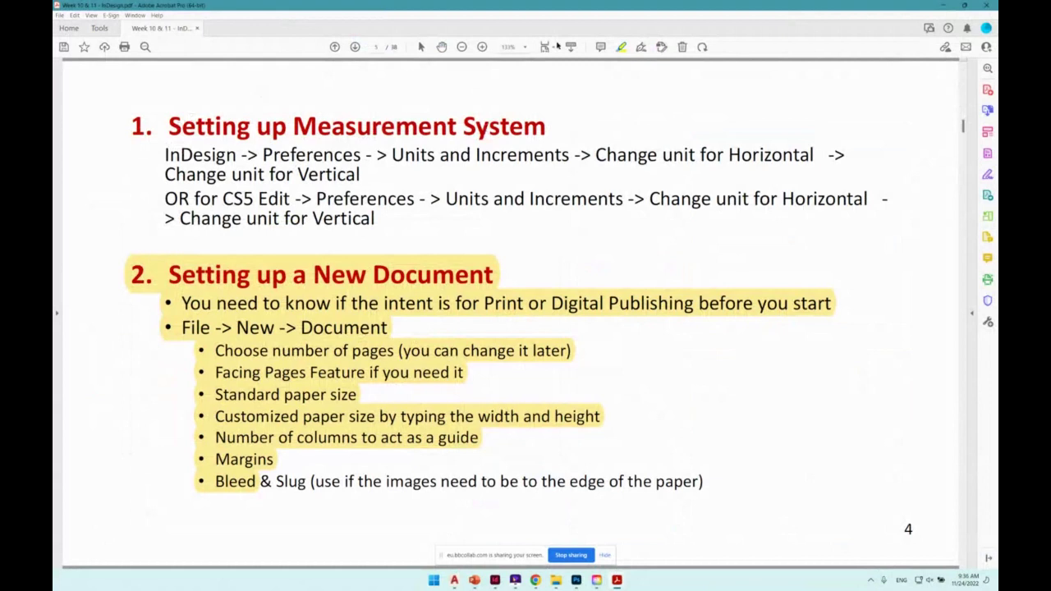
drag(169, 123, 382, 221)
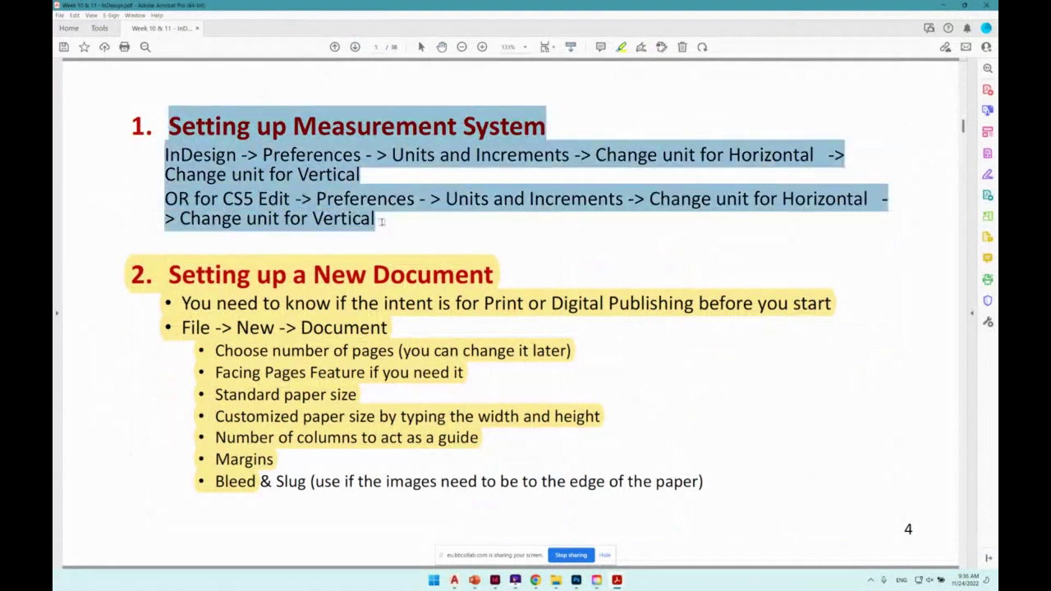
click(317, 251)
Skim ahead in the PDF and review the instructions on the Linking Text Frames Together slide.
scroll(284, 267, down, 10)
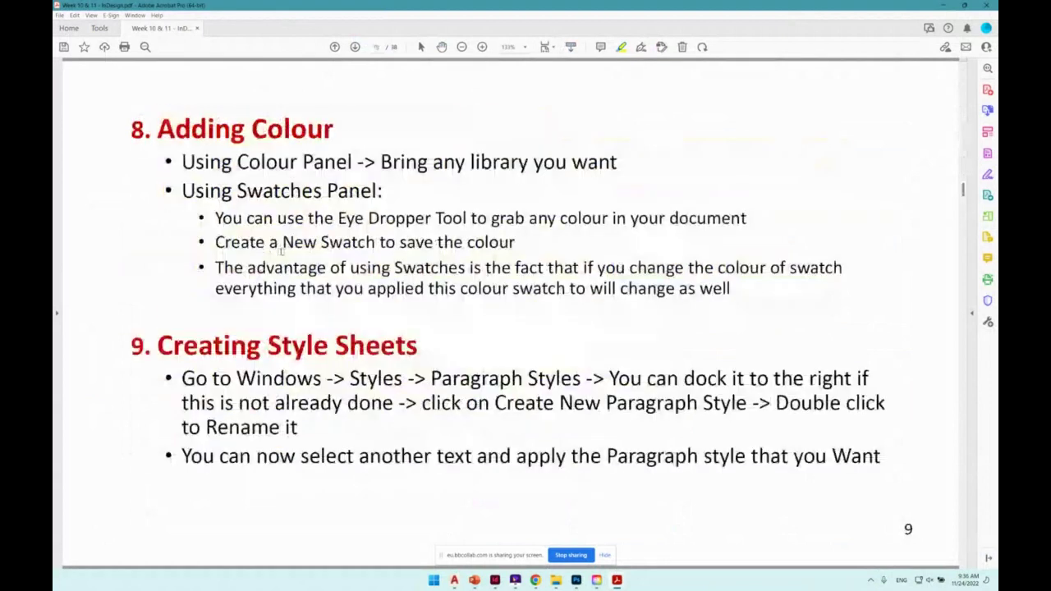
scroll(282, 252, up, 4)
drag(163, 395, 598, 463)
click(559, 434)
scroll(587, 233, down, 2)
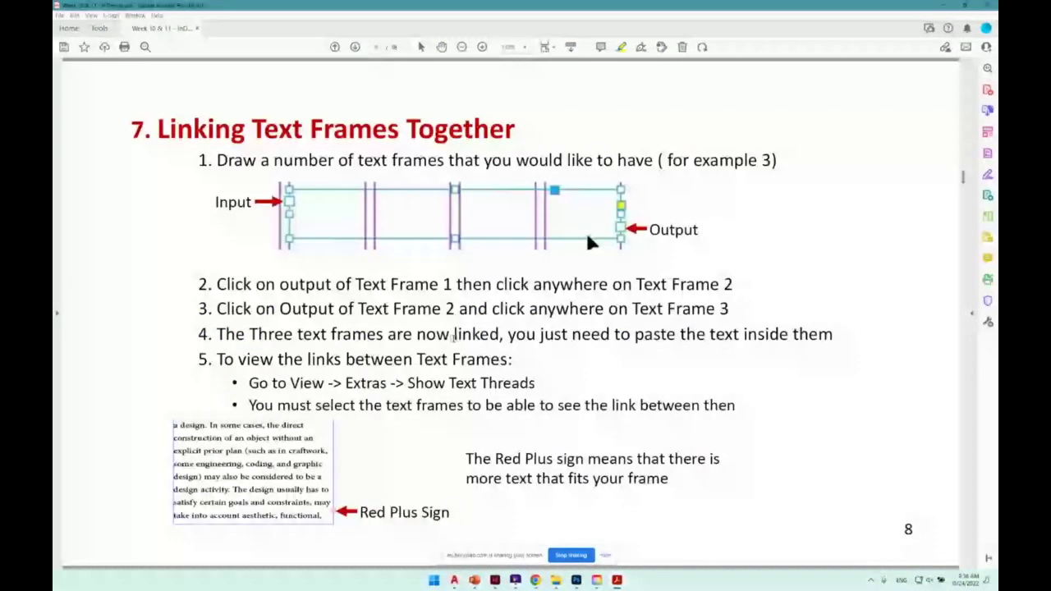
drag(156, 115, 653, 389)
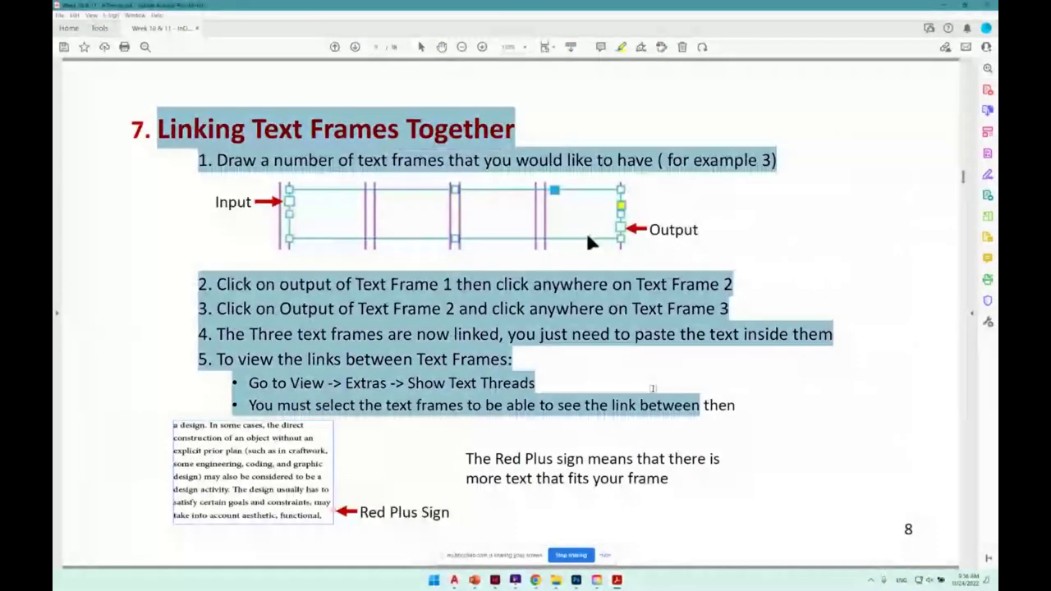
click(653, 388)
Look through the remaining slides, from page numbers, output and preview mode to tables, master pages and spell checking.
scroll(320, 213, down, 4)
scroll(320, 213, down, 2)
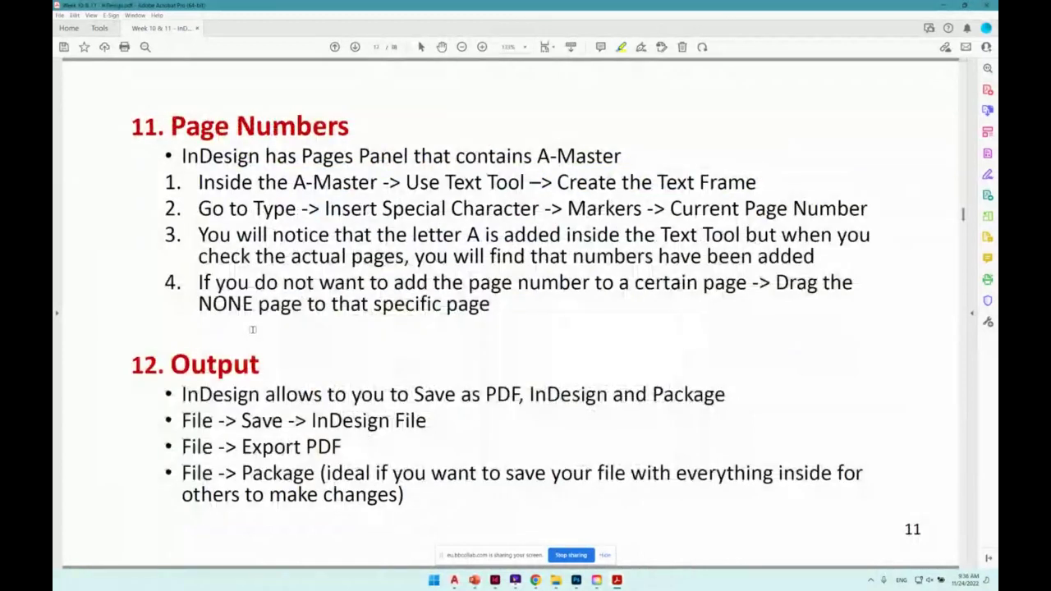
scroll(230, 365, down, 2)
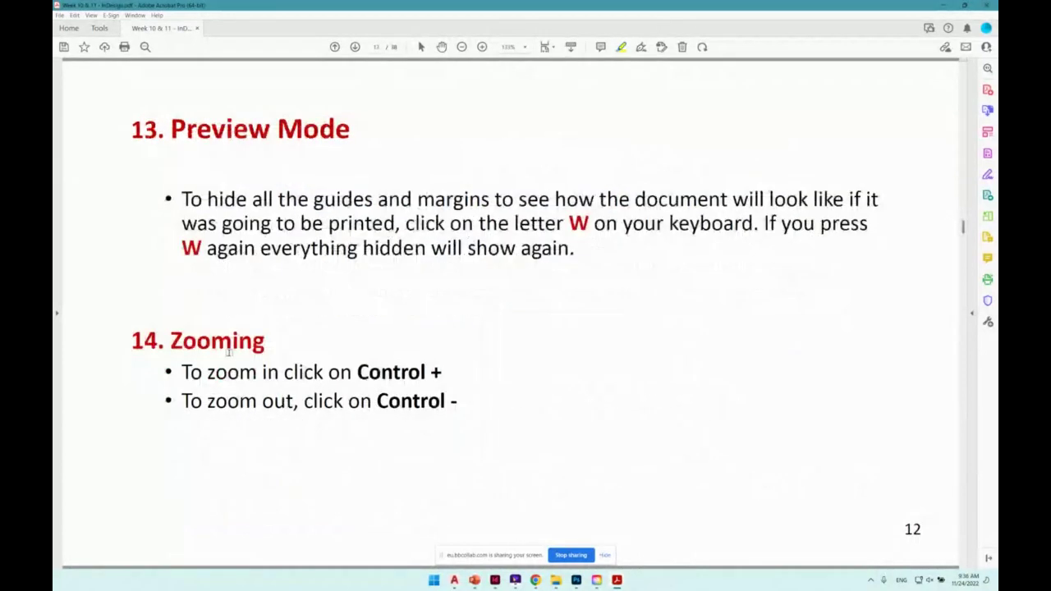
scroll(226, 249, down, 2)
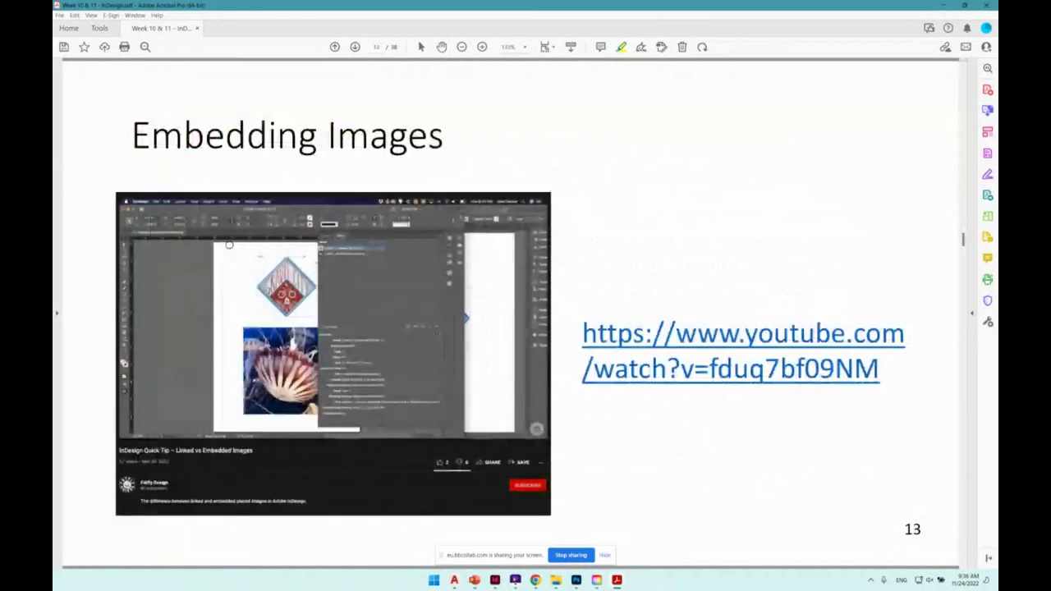
scroll(229, 245, up, 2)
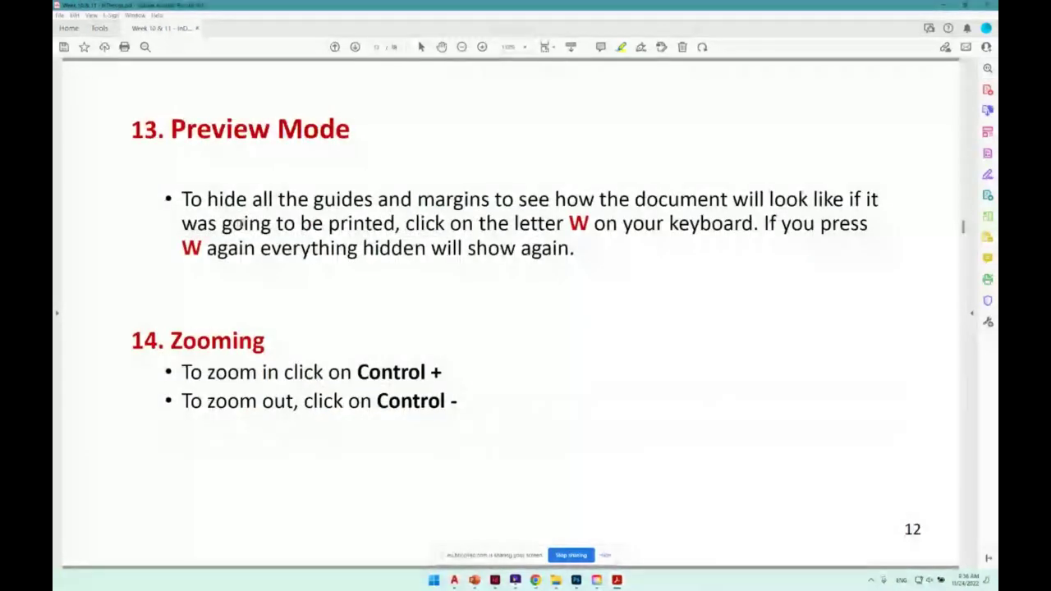
scroll(239, 222, down, 2)
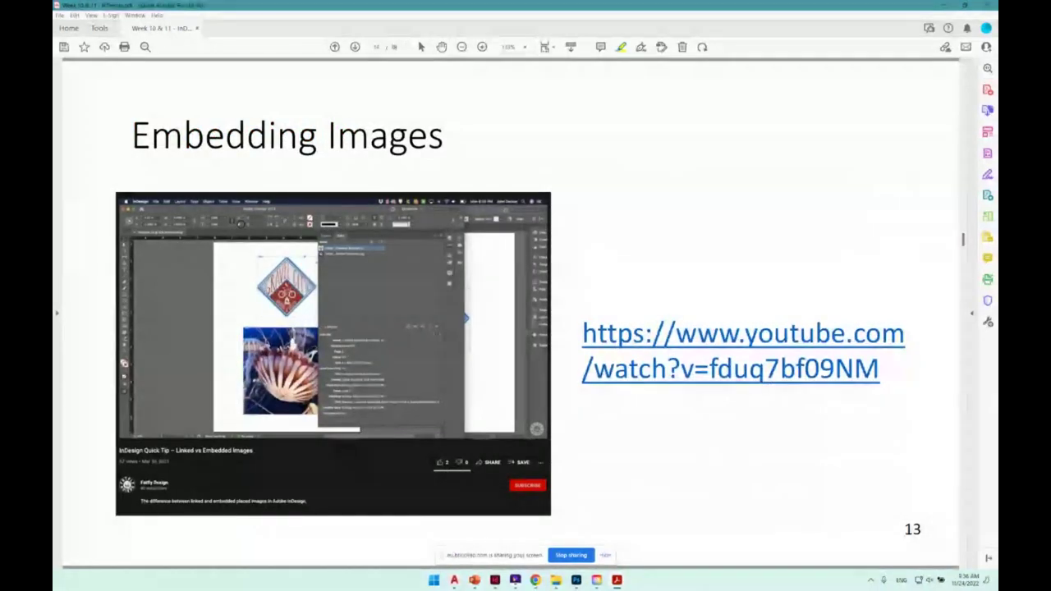
scroll(238, 222, down, 2)
scroll(239, 220, down, 6)
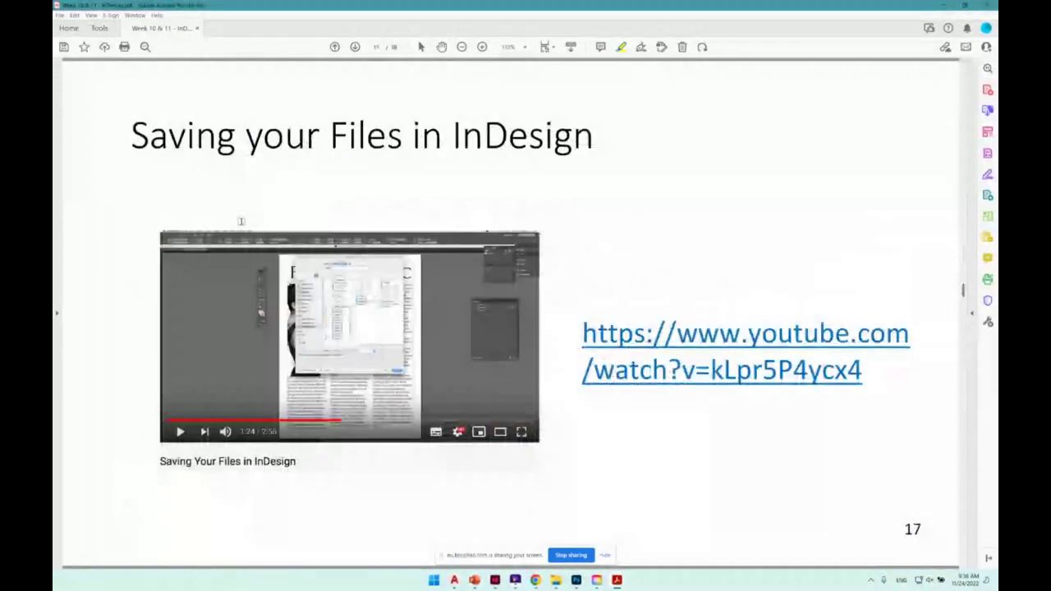
scroll(239, 218, down, 4)
scroll(242, 222, down, 2)
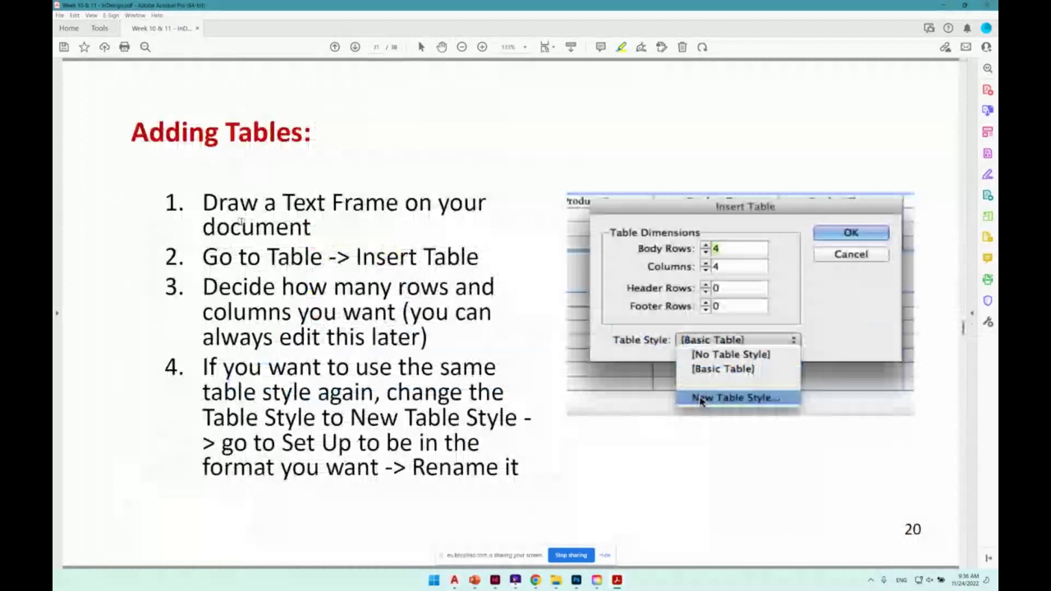
scroll(241, 222, down, 4)
scroll(239, 220, down, 6)
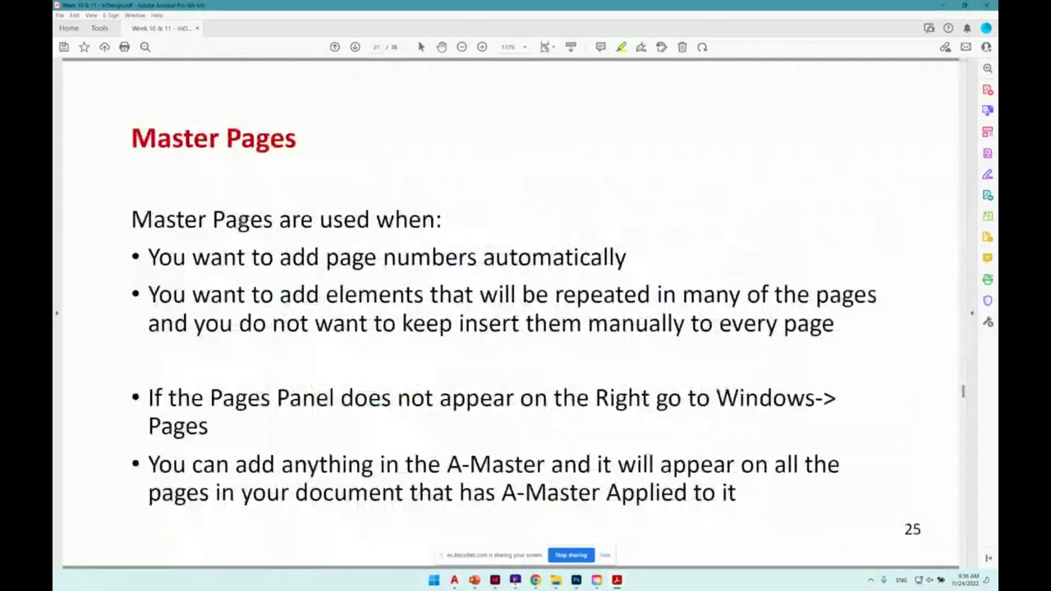
scroll(239, 220, down, 8)
scroll(239, 220, down, 12)
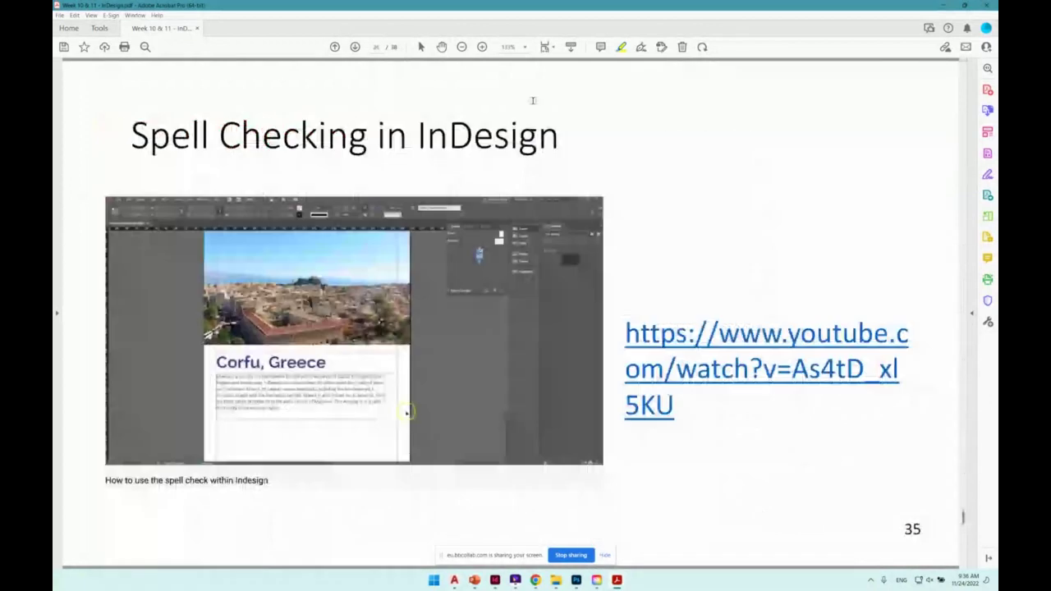
Return to the Sample document in InDesign and delete all six CMYK colour swatches, replacing them with the [Black] swatch.
key(alt+Tab)
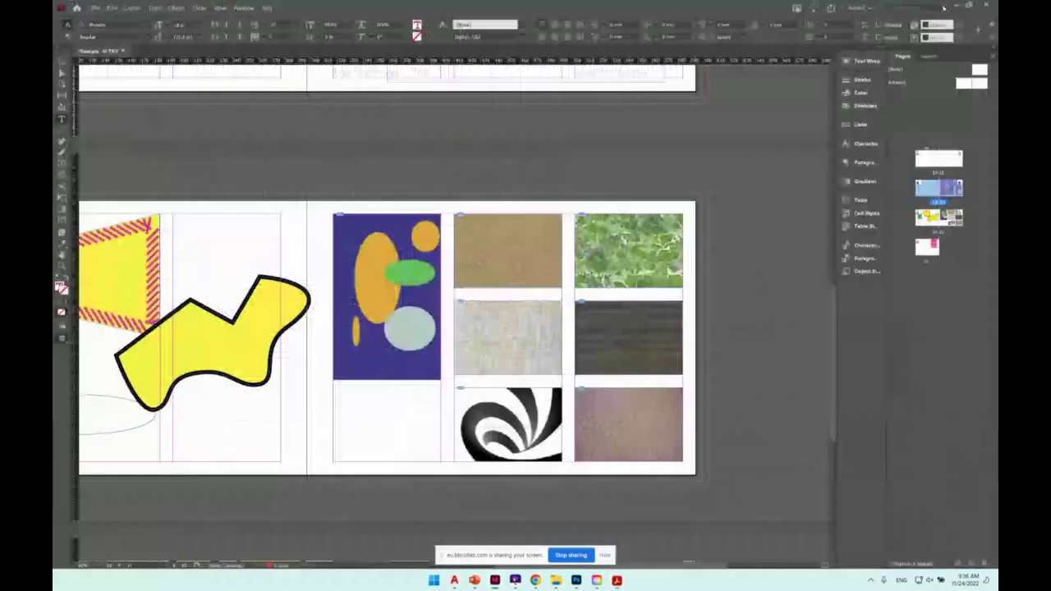
click(861, 93)
click(864, 106)
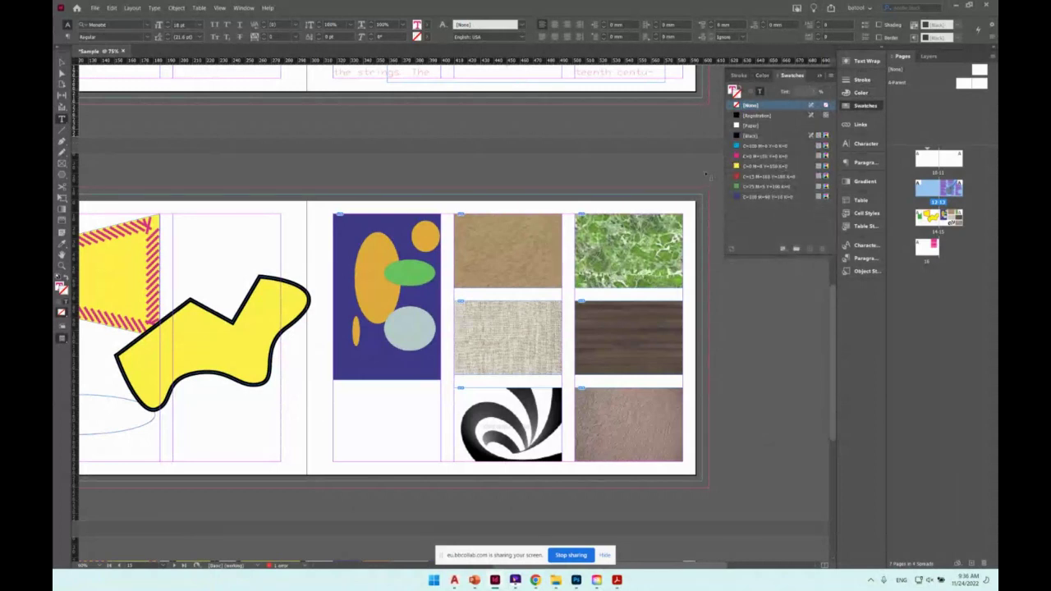
click(781, 145)
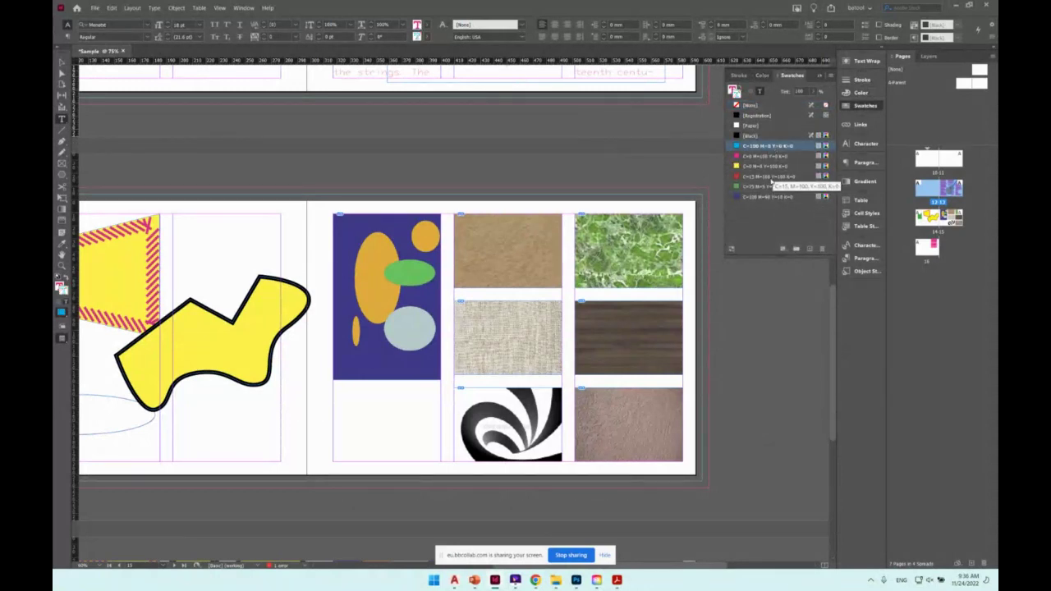
shift+click(766, 197)
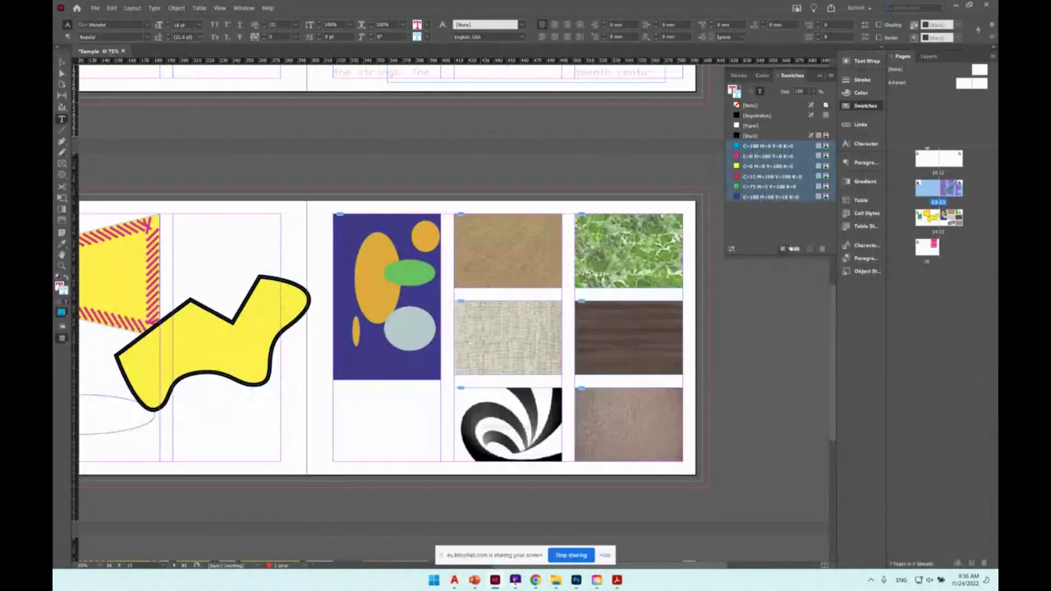
click(822, 251)
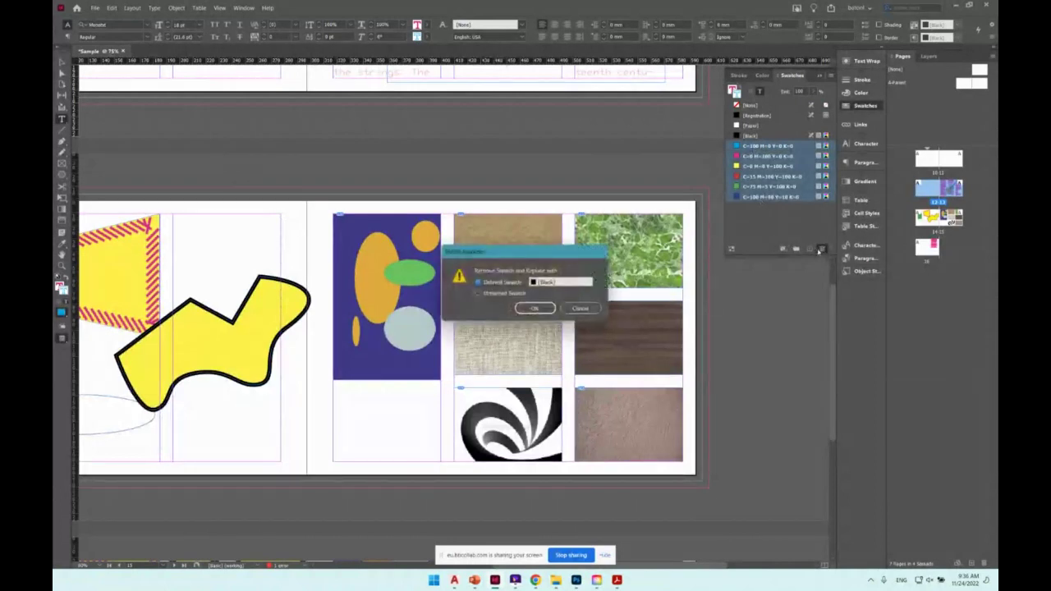
click(545, 313)
Create a new swatch from [Black] and change it to an RGB colour with red 124, green 122 and blue 186.
click(809, 249)
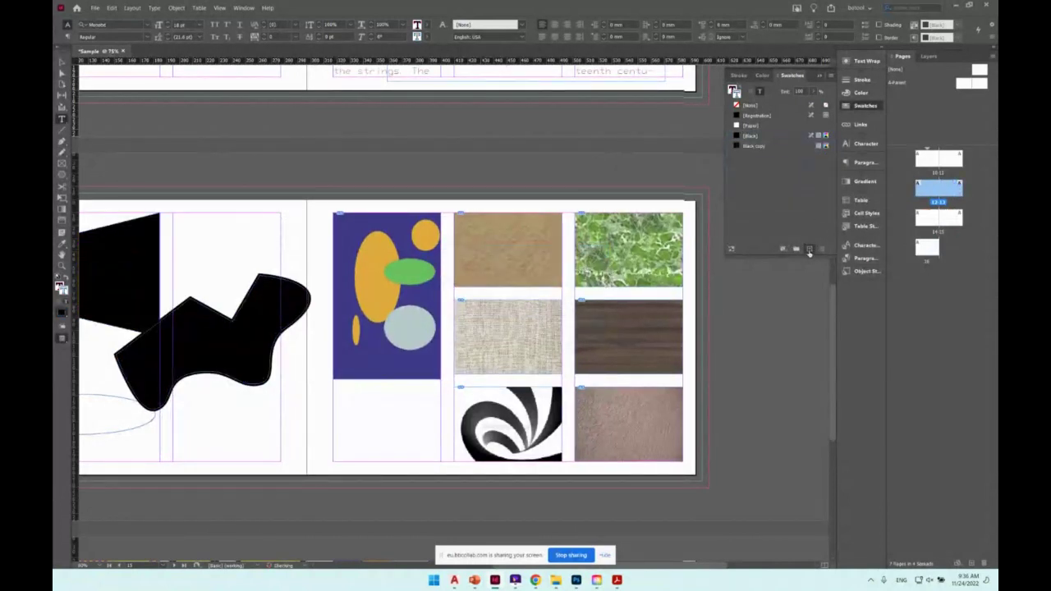
double_click(749, 147)
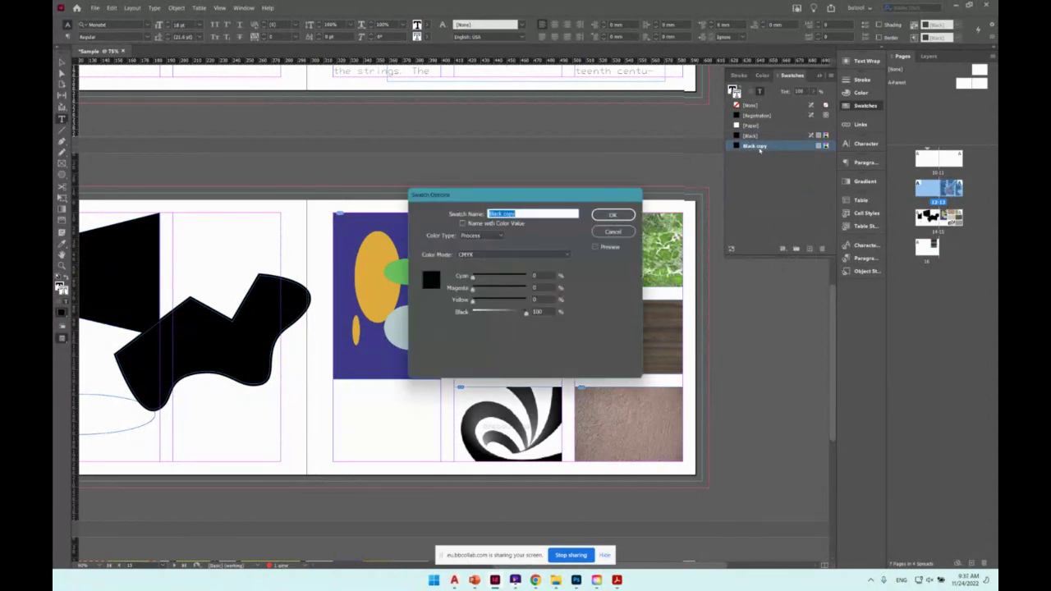
click(491, 255)
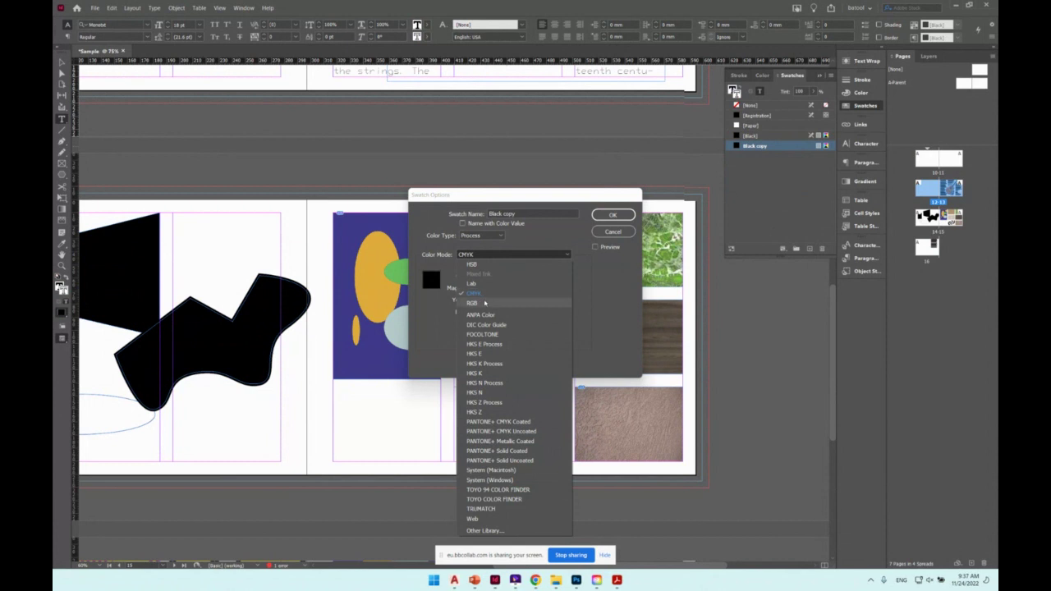
click(484, 304)
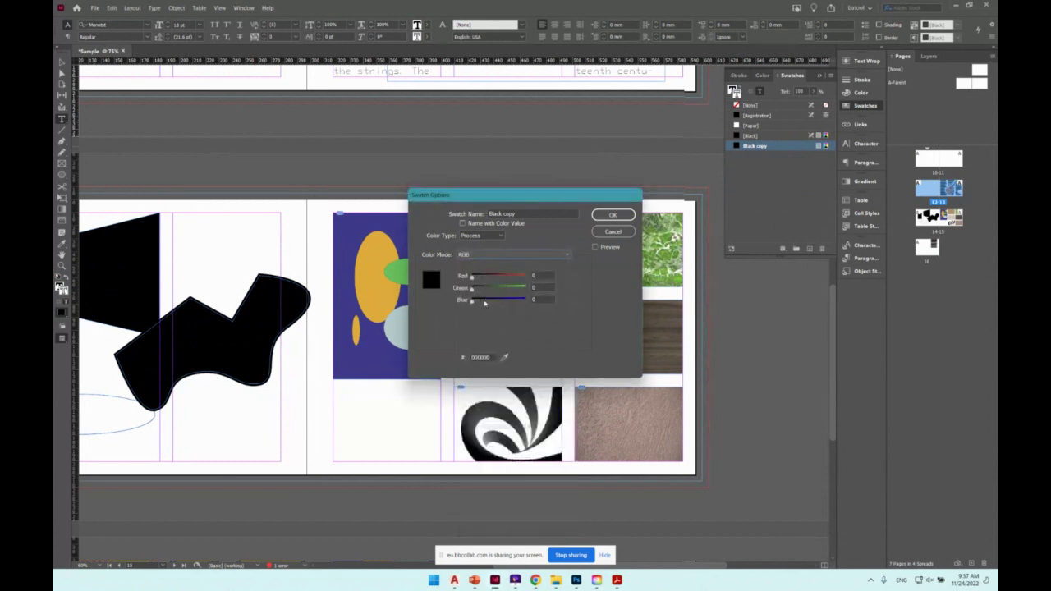
click(498, 276)
click(497, 288)
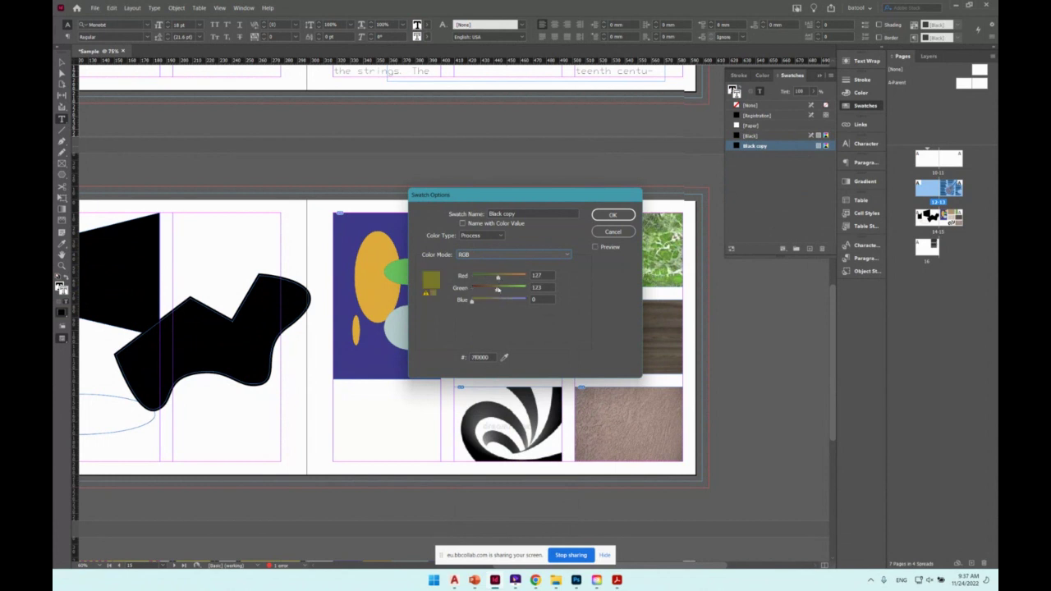
click(518, 300)
click(428, 294)
click(614, 216)
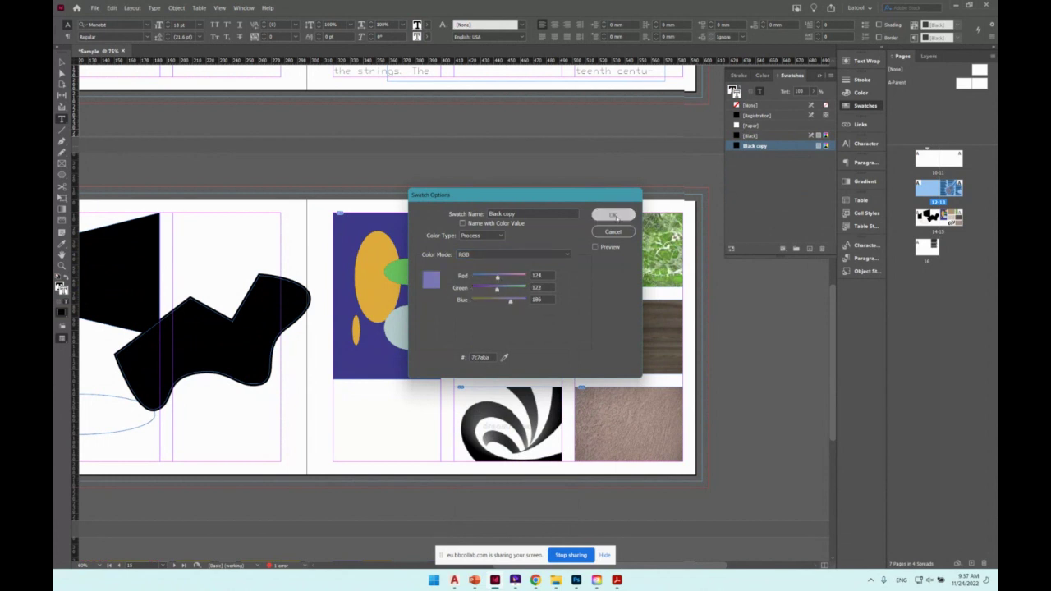
Name the new RGB swatch purple and apply its settings.
triple_click(531, 219)
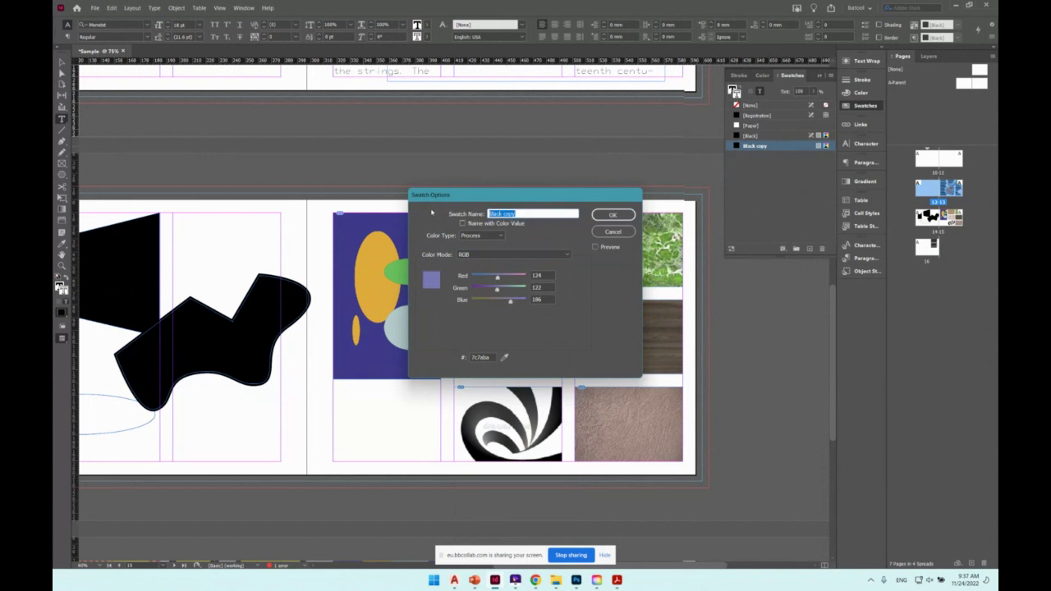
text(purple)
key(Return)
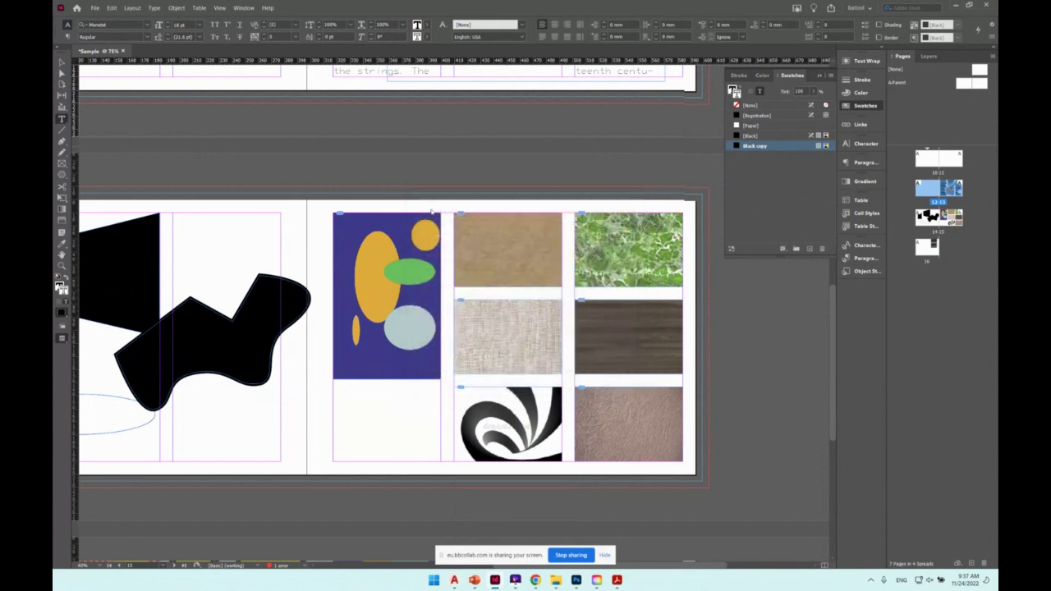
Duplicate the purple swatch and change the copy to orange, with red about 230, green 122 and blue about 66.
click(809, 248)
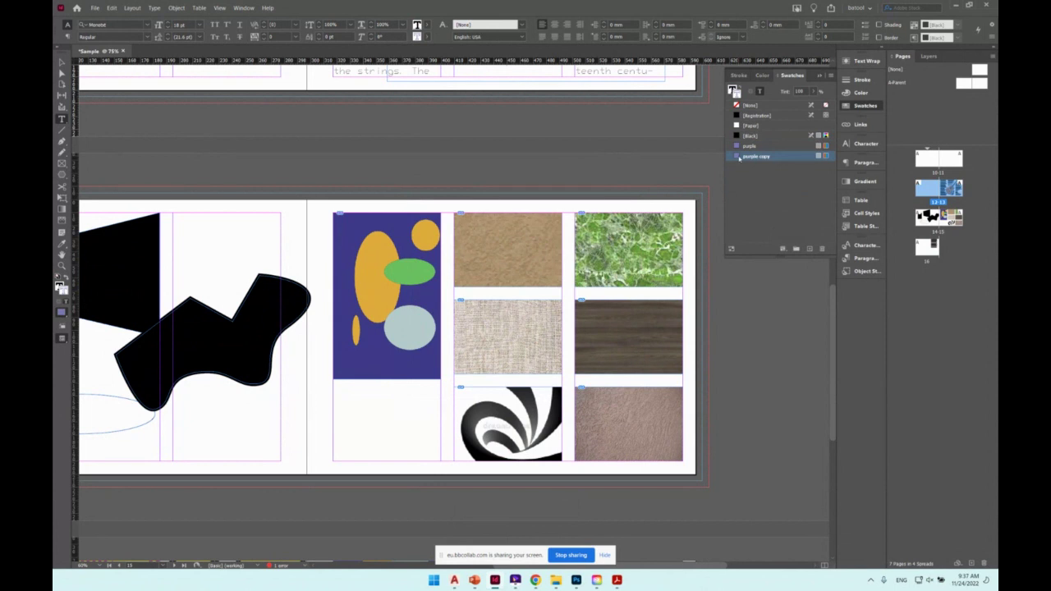
double_click(738, 157)
drag(496, 278, 486, 301)
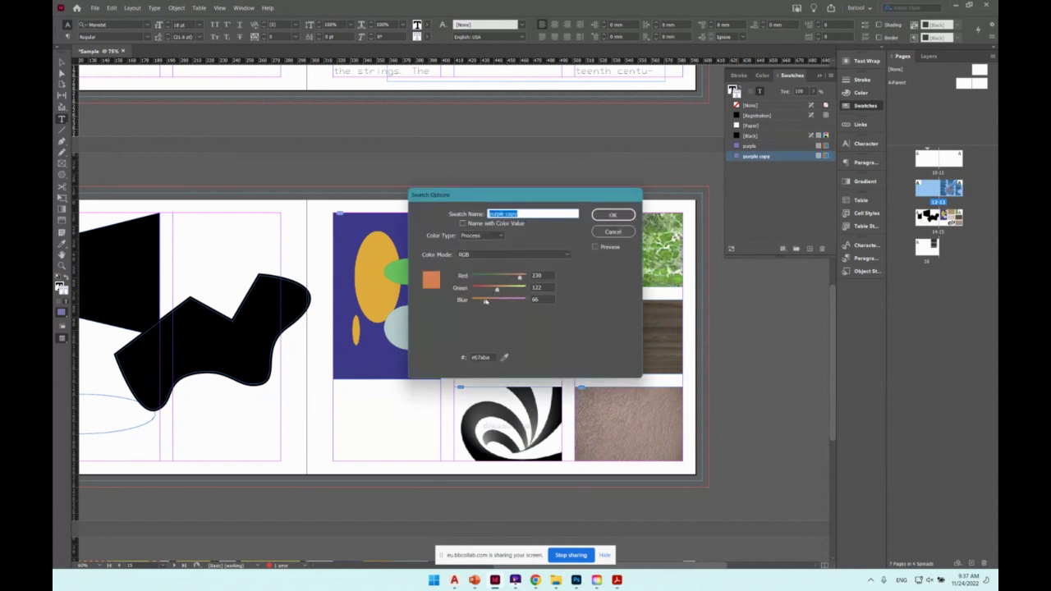
click(612, 216)
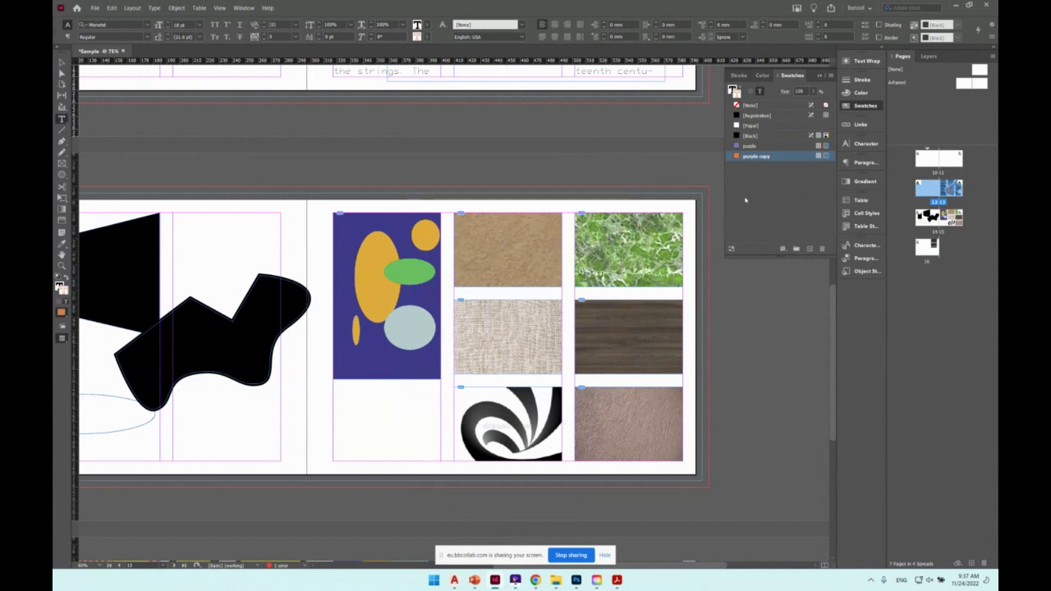
Fill the black curved shape and the black polygon behind it with the purple swatch.
key(v)
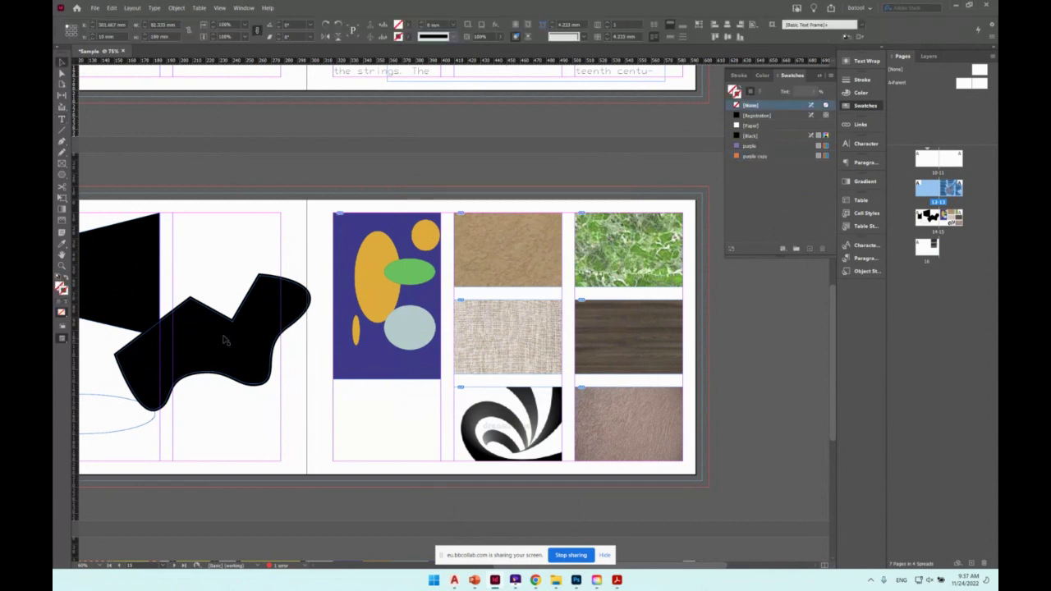
click(227, 342)
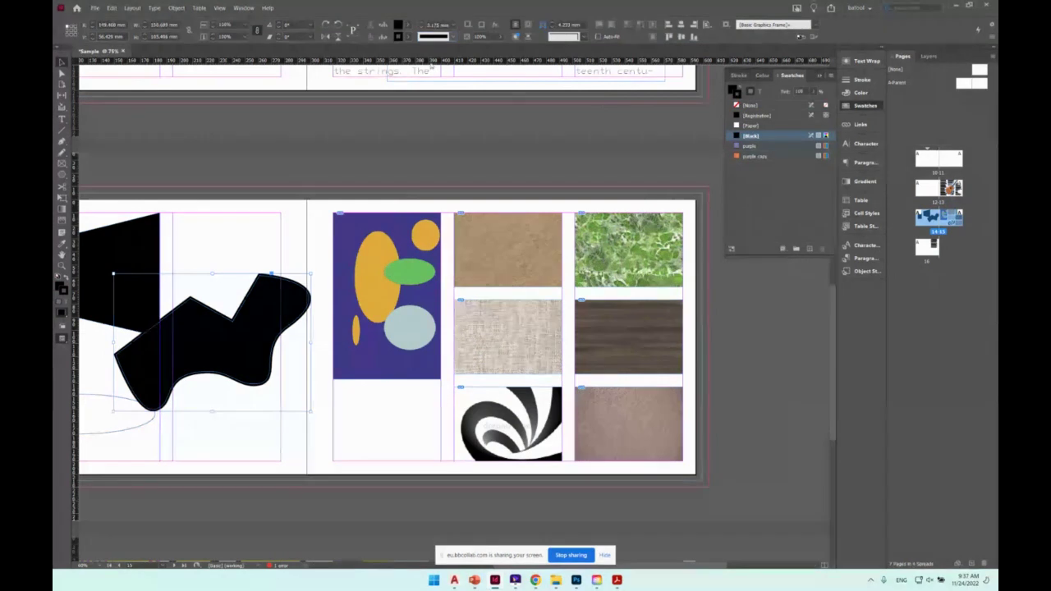
click(408, 25)
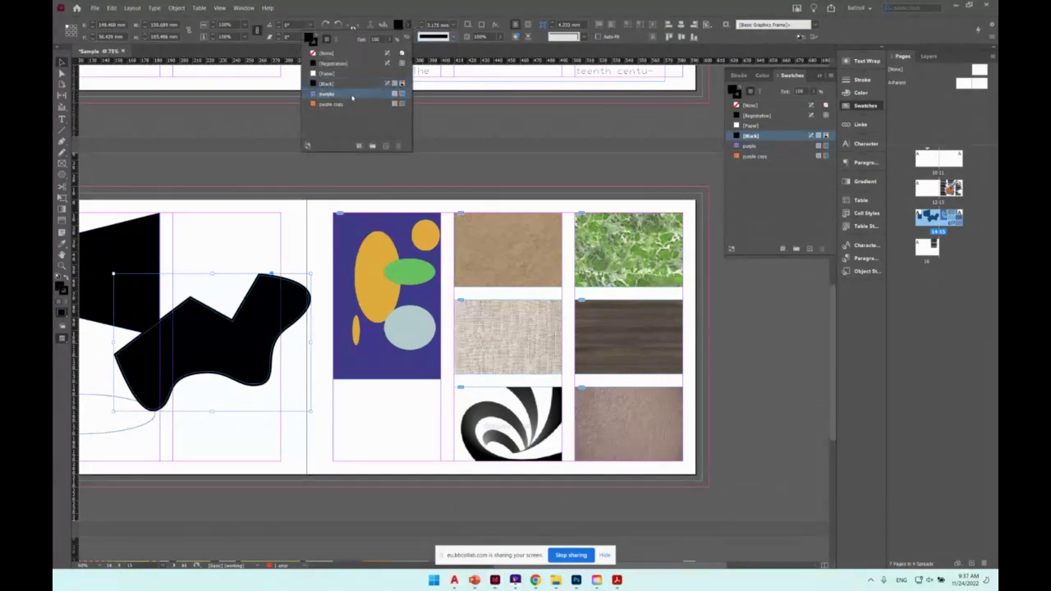
click(328, 94)
click(141, 242)
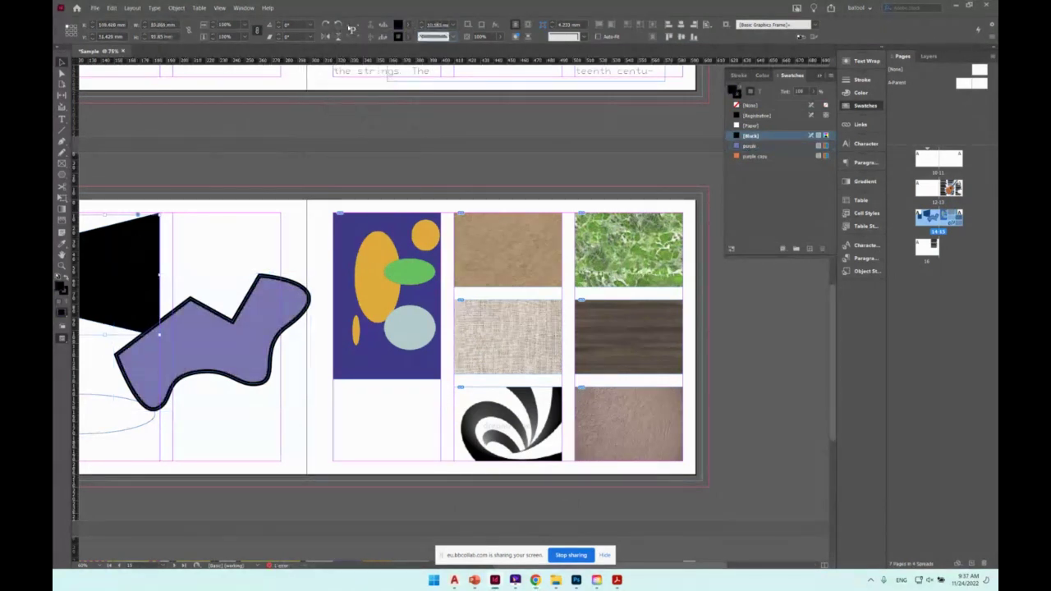
click(408, 25)
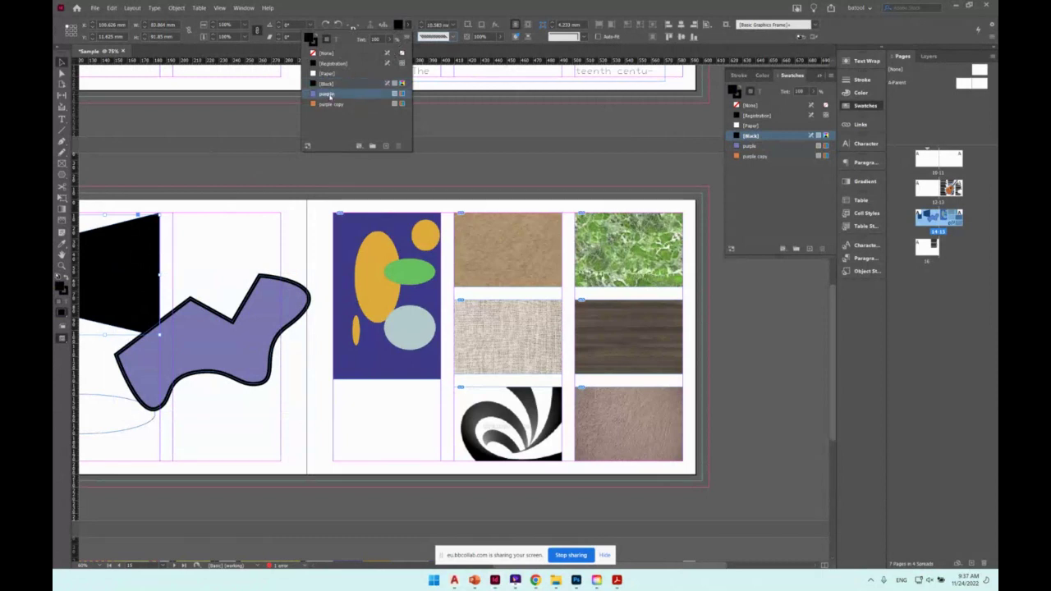
click(328, 94)
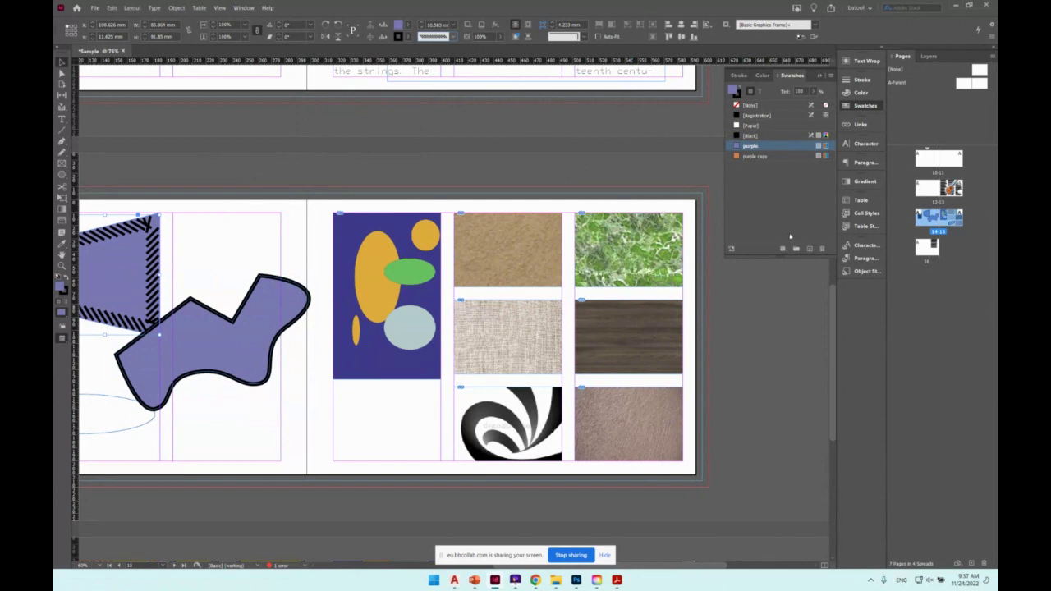
Edit the purple swatch to a magenta tone with red 198, green 71 and blue 186.
click(741, 155)
click(741, 146)
double_click(741, 146)
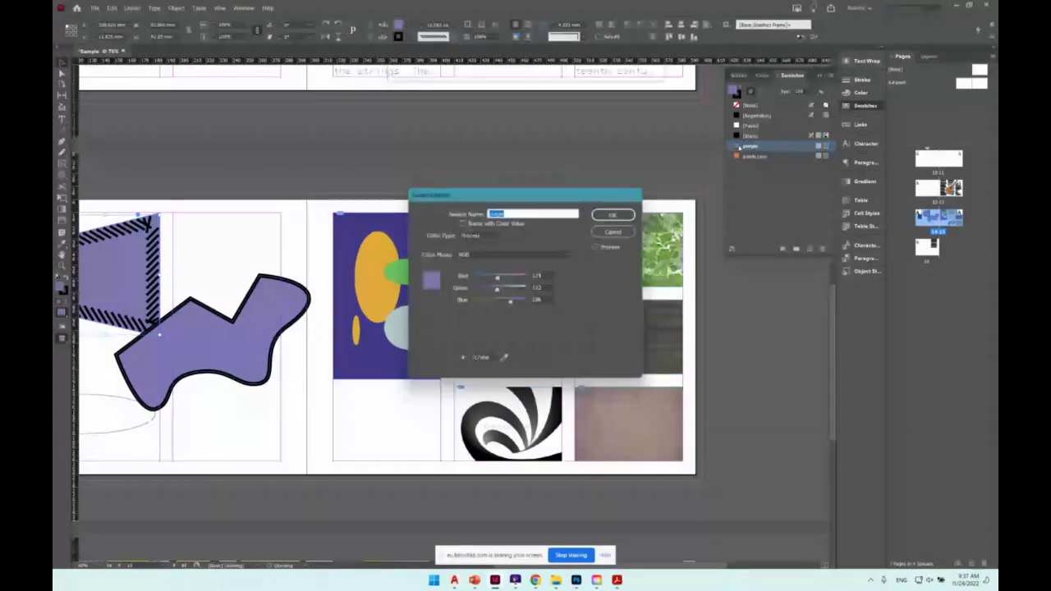
drag(495, 289, 486, 288)
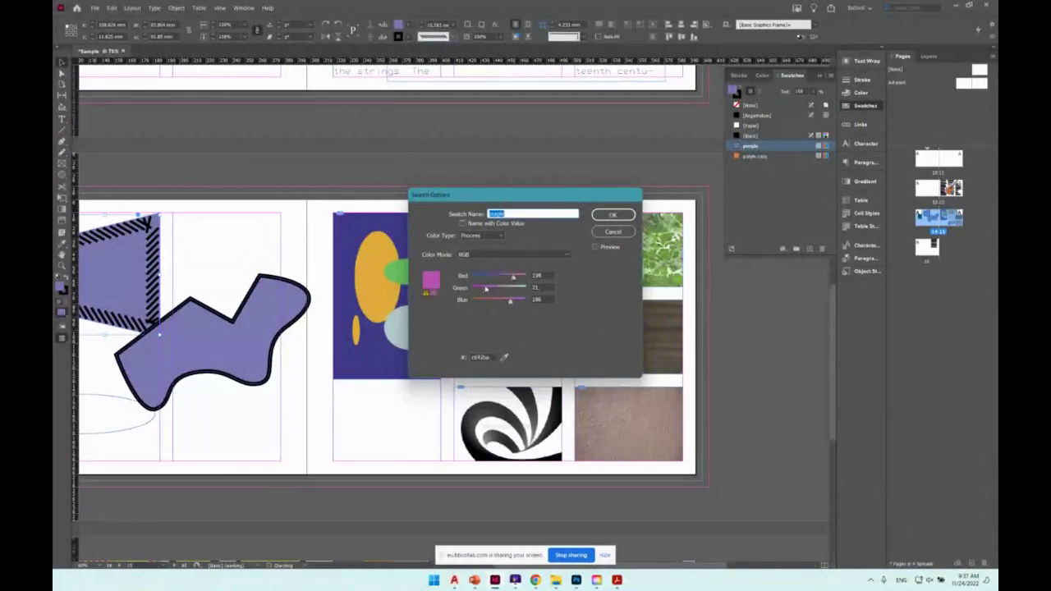
click(612, 215)
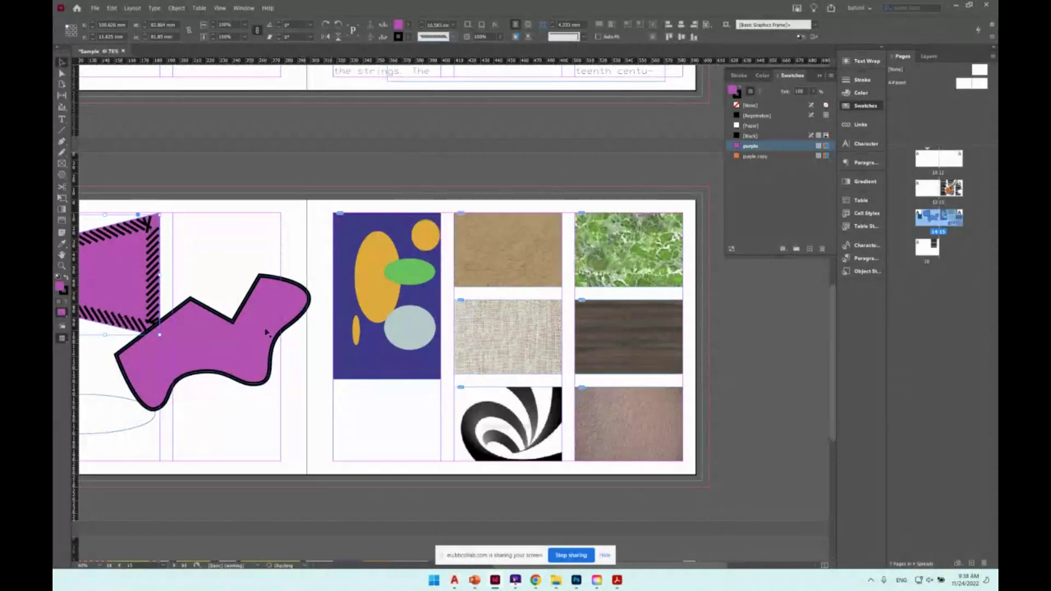
Set the selected polygon's purple fill to an 87% tint and add that tint to the swatches.
scroll(526, 205, right, 2)
scroll(488, 222, up, 3)
scroll(487, 126, up, 2)
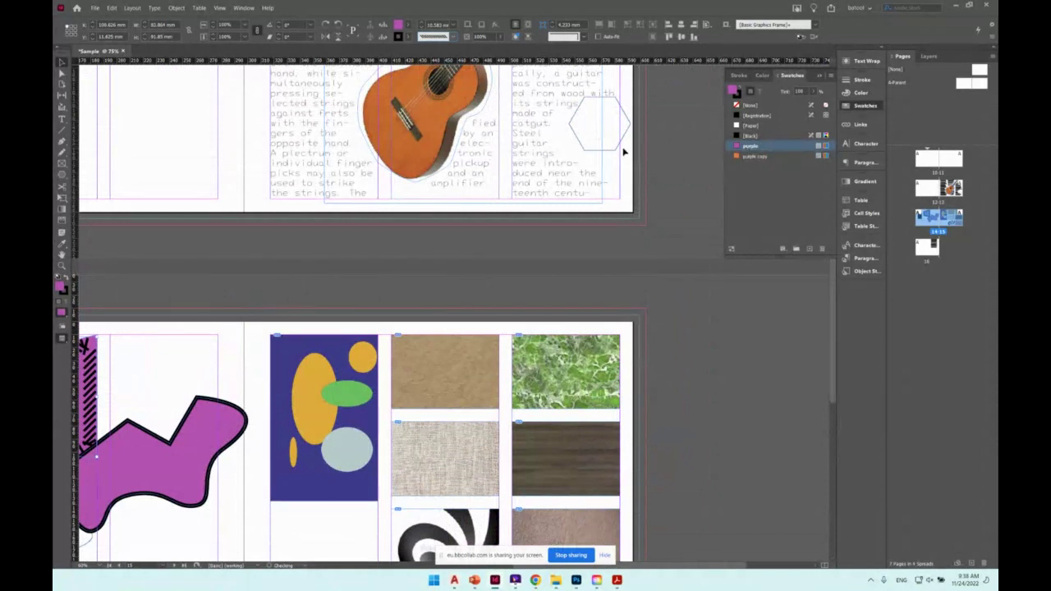
click(861, 92)
drag(786, 136, 818, 138)
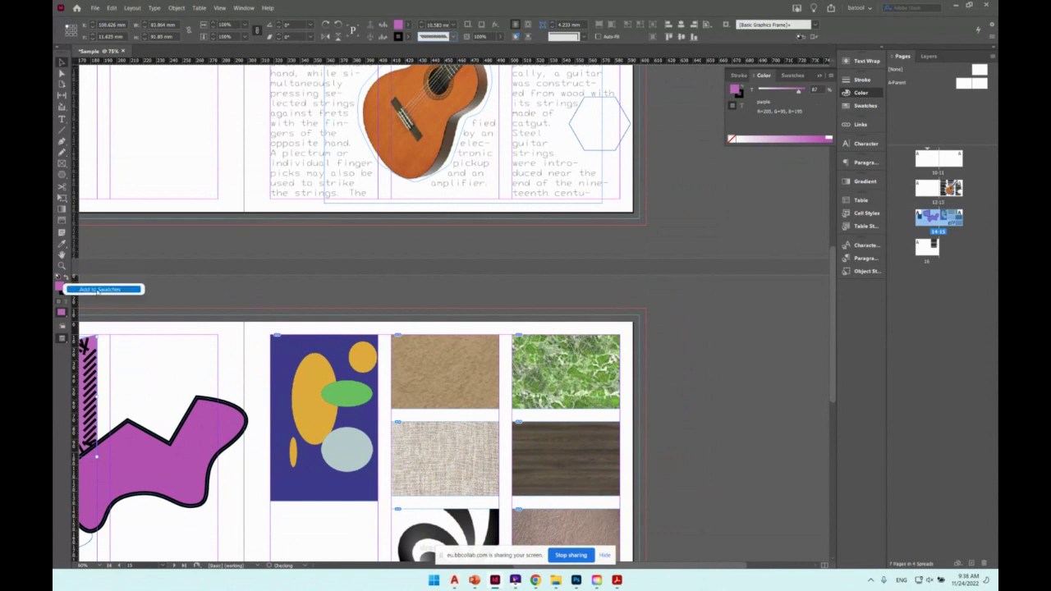
click(99, 289)
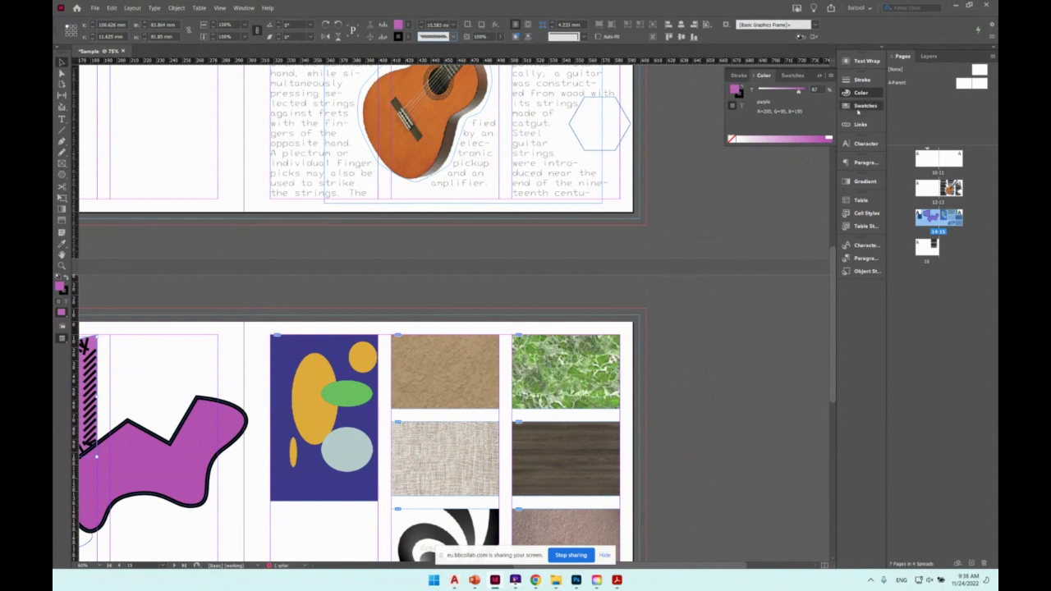
click(862, 106)
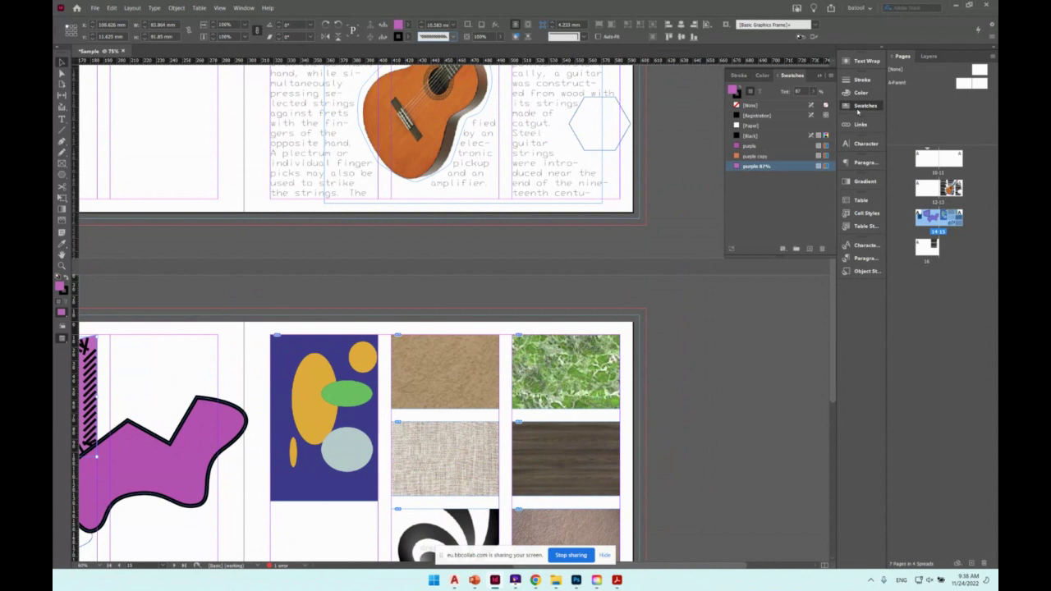
Duplicate the 87% purple tint swatch and check the copy's colour options without changing them.
click(810, 248)
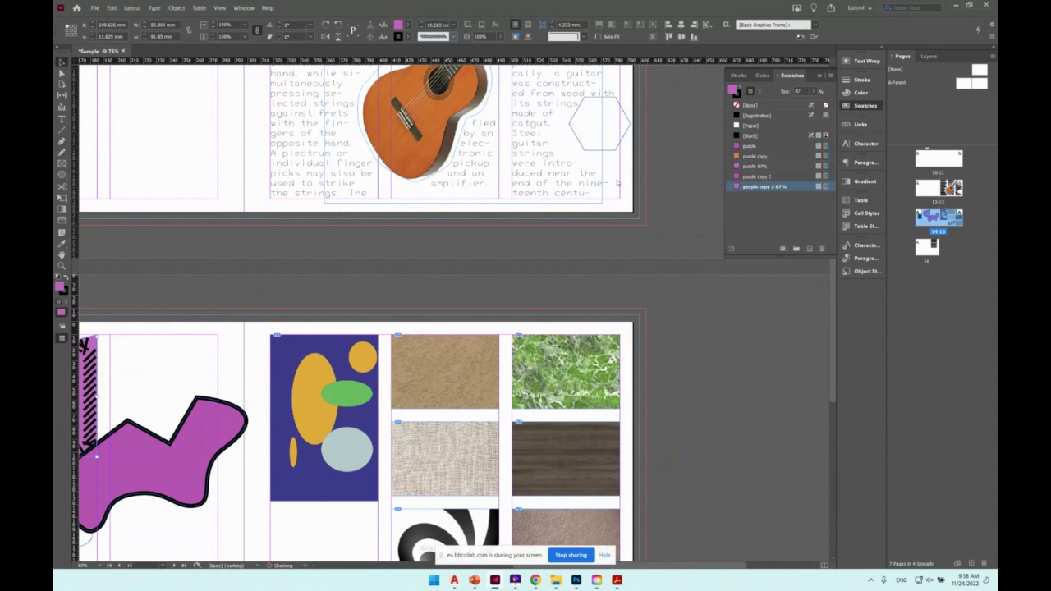
double_click(782, 188)
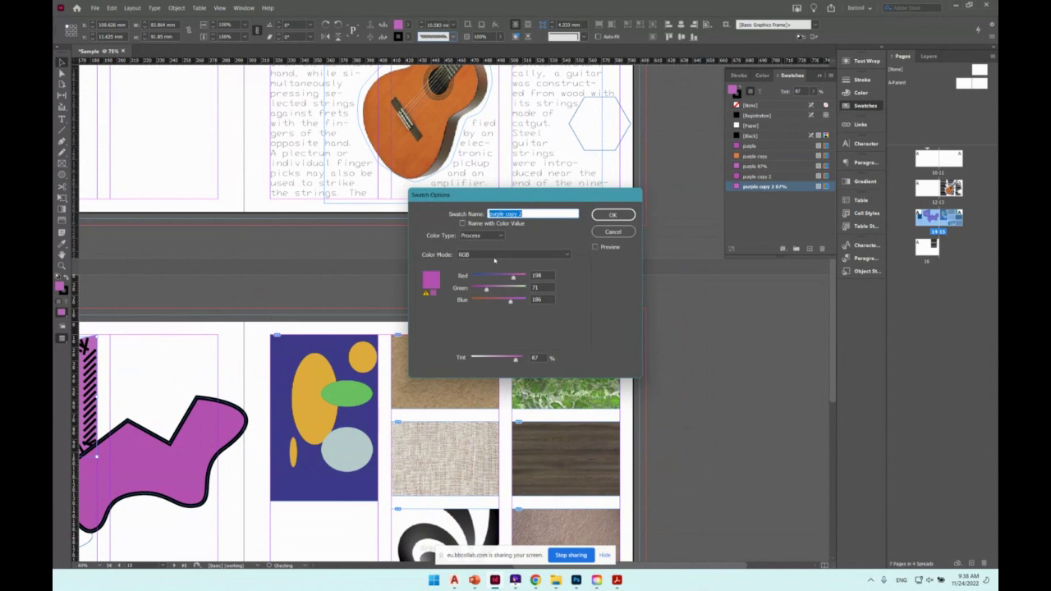
click(613, 231)
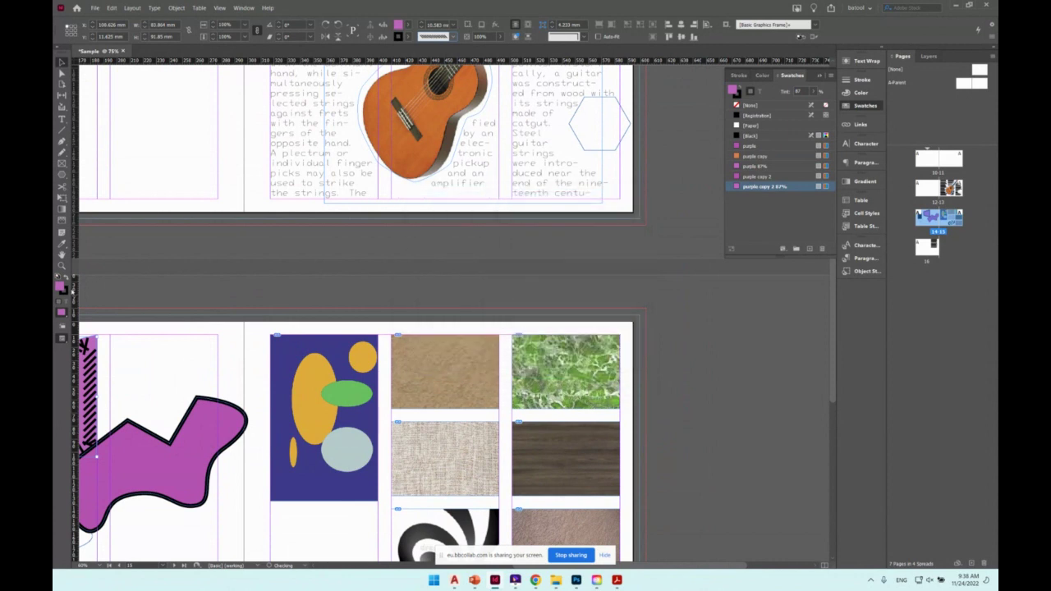
Sample an orange from the guitar image as the polygon's fill and add the colour to the swatches.
double_click(60, 286)
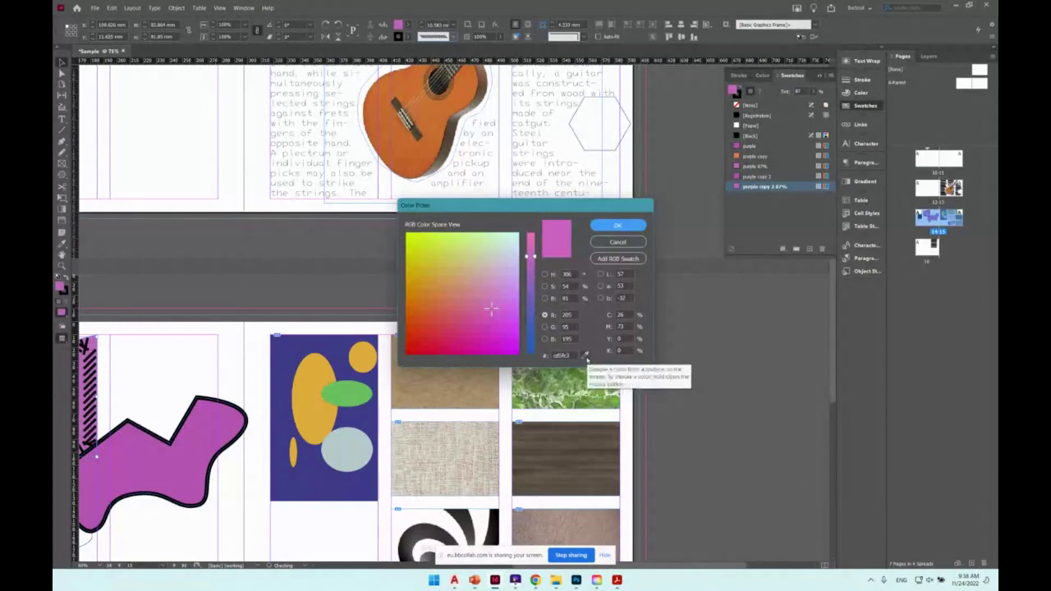
click(584, 355)
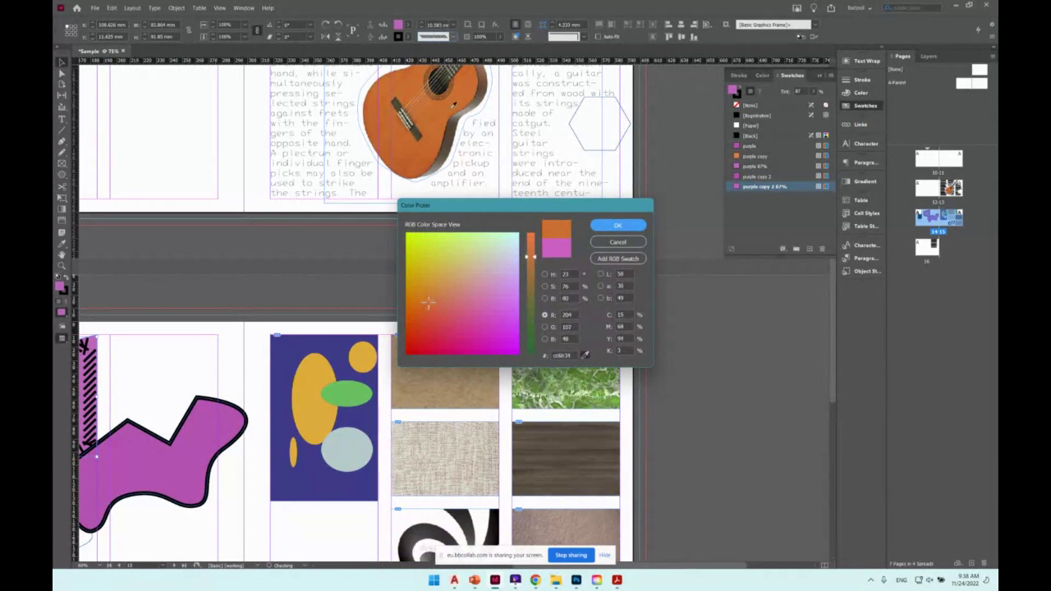
click(638, 231)
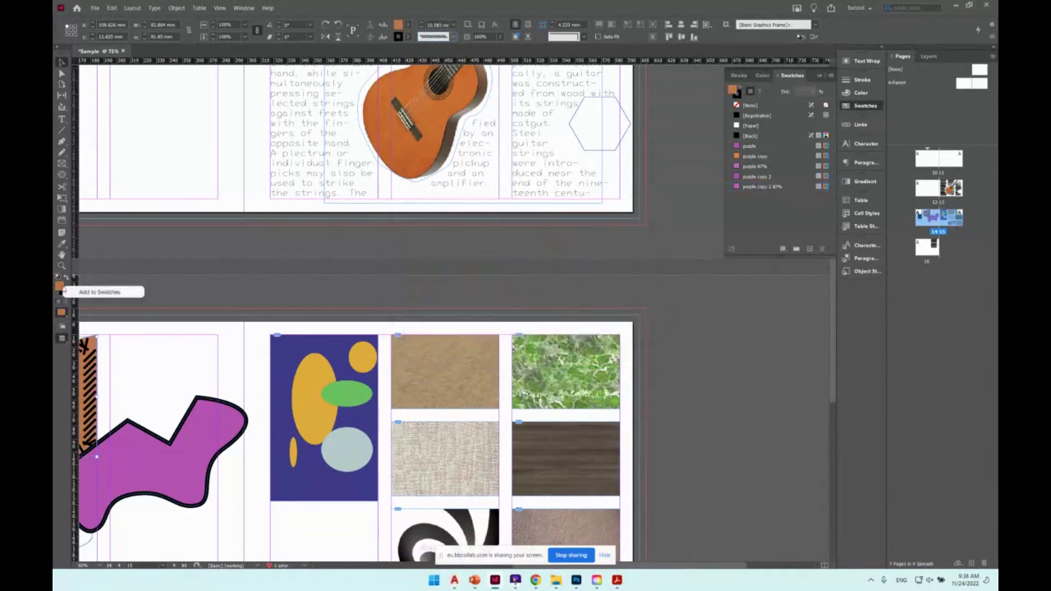
click(98, 292)
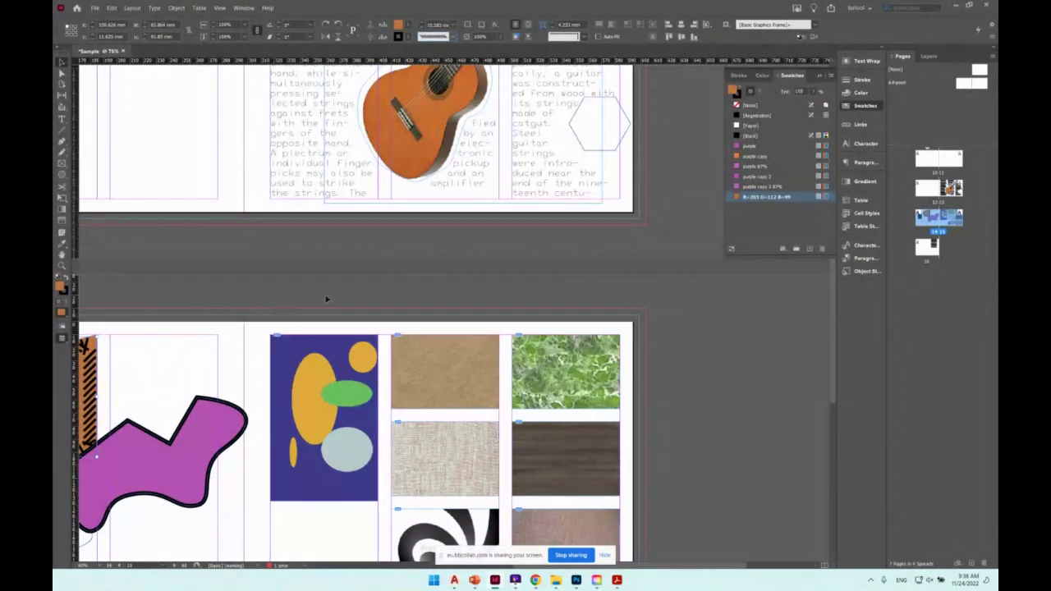
Save the document to the Desktop as "Sample .indd" in the InDesign 2022 document format.
scroll(409, 288, up, 3)
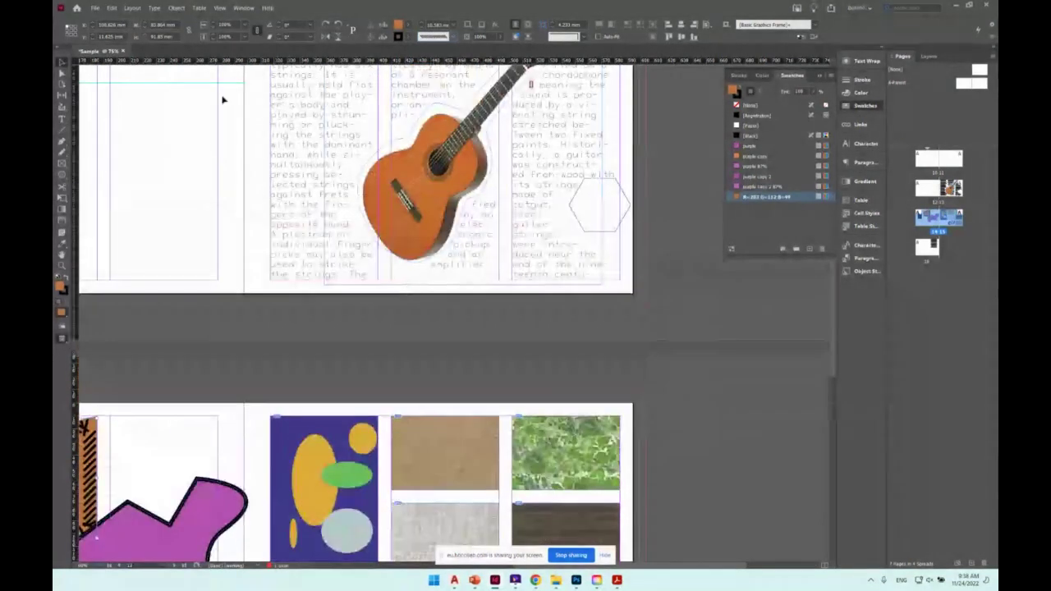
click(94, 9)
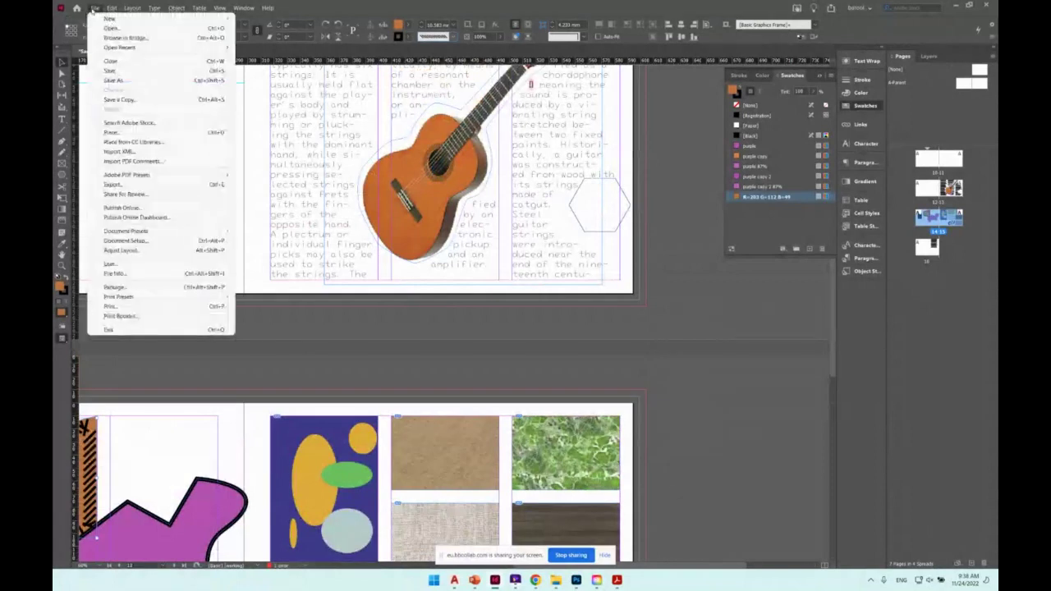
click(117, 80)
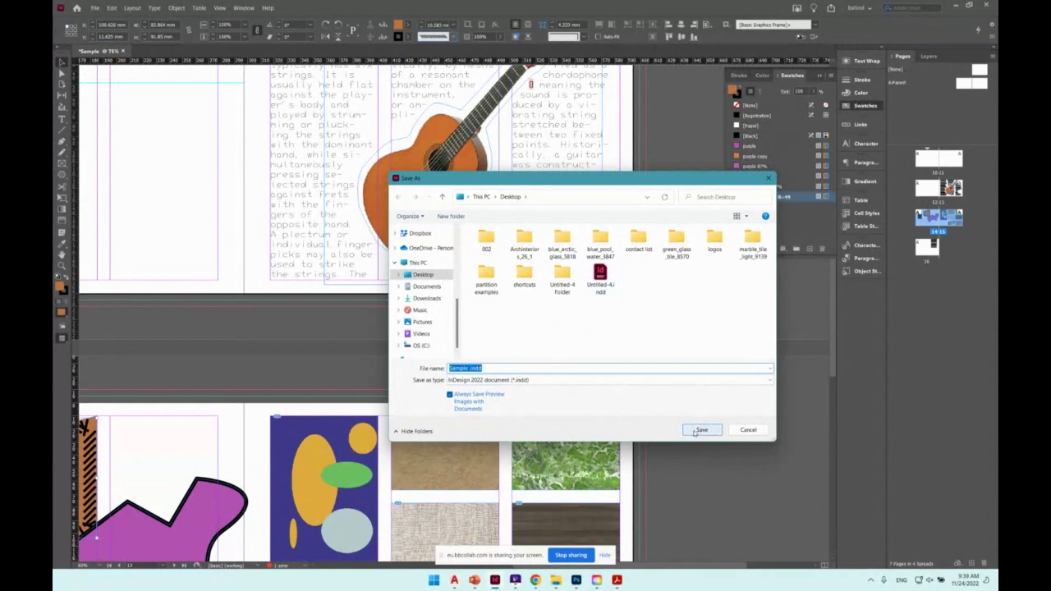
click(689, 382)
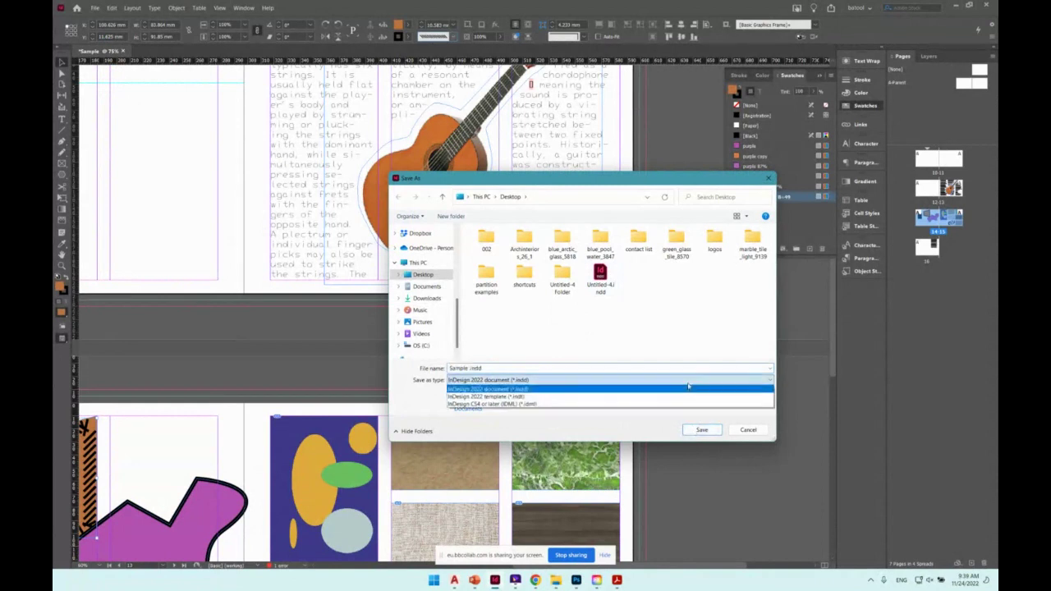
click(610, 393)
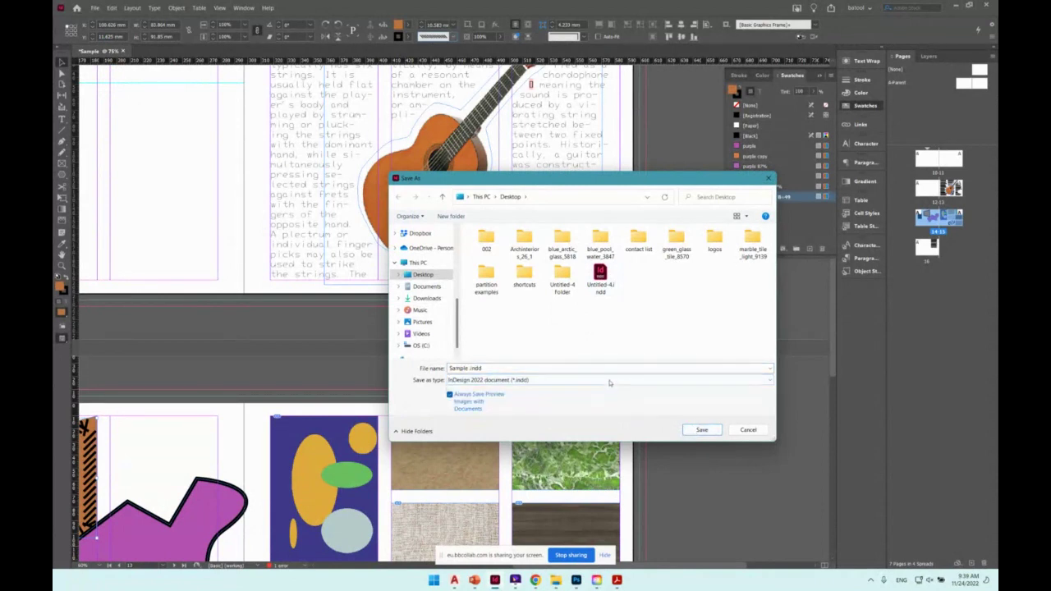
click(597, 380)
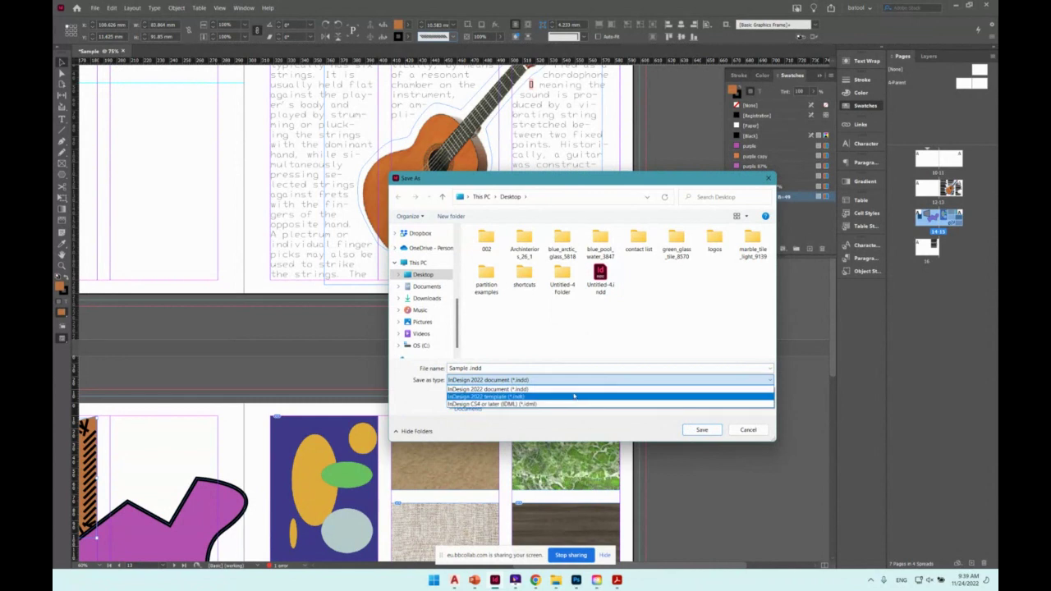
click(575, 390)
click(698, 431)
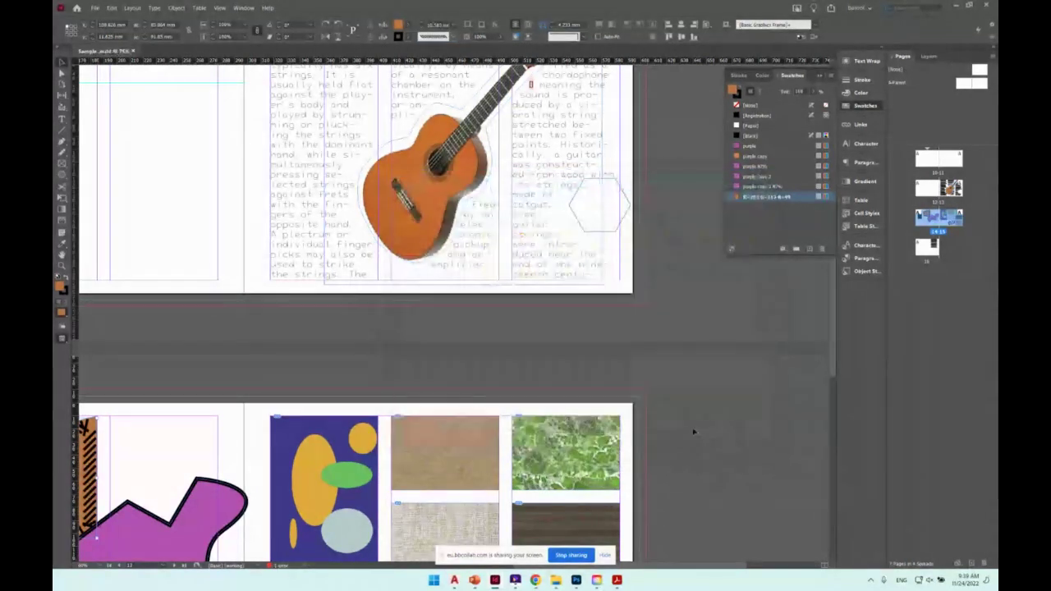
Export all pages to the Desktop as the Adobe PDF (Print) file "Sample .pdf", as single pages based on High Quality Print.
click(96, 8)
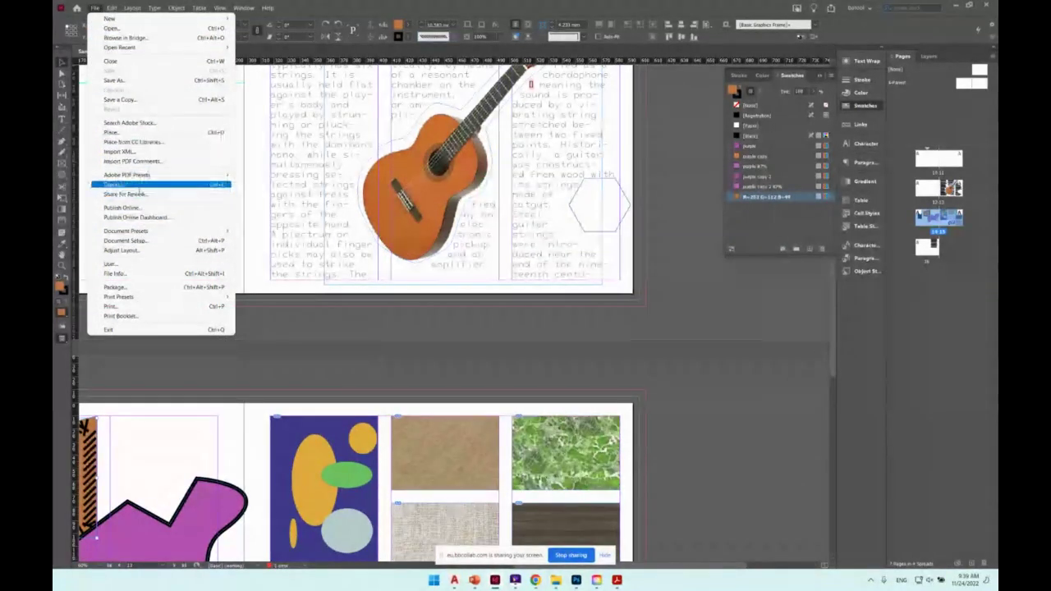
click(140, 185)
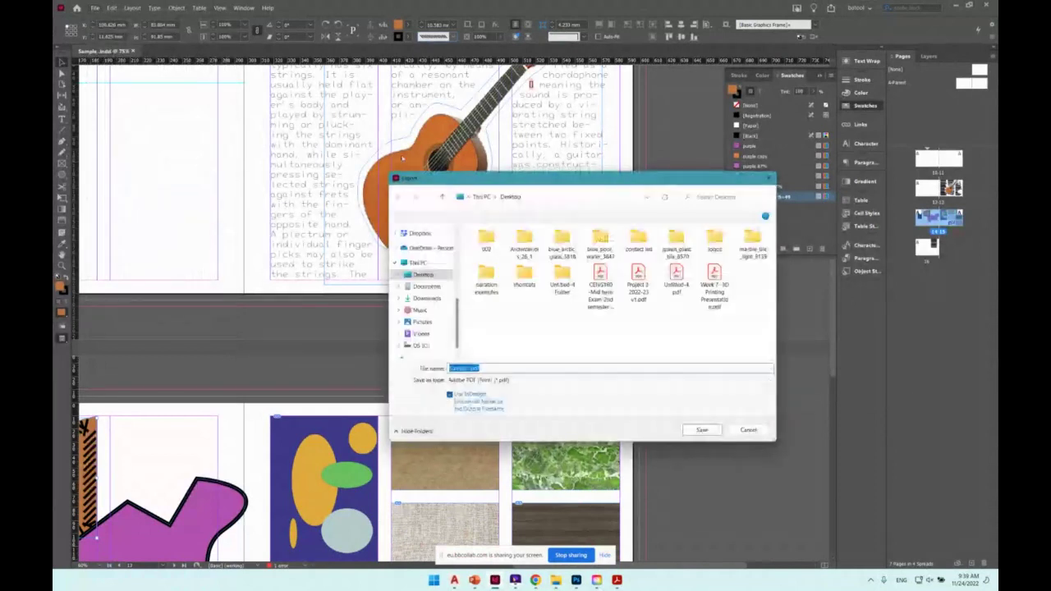
click(503, 380)
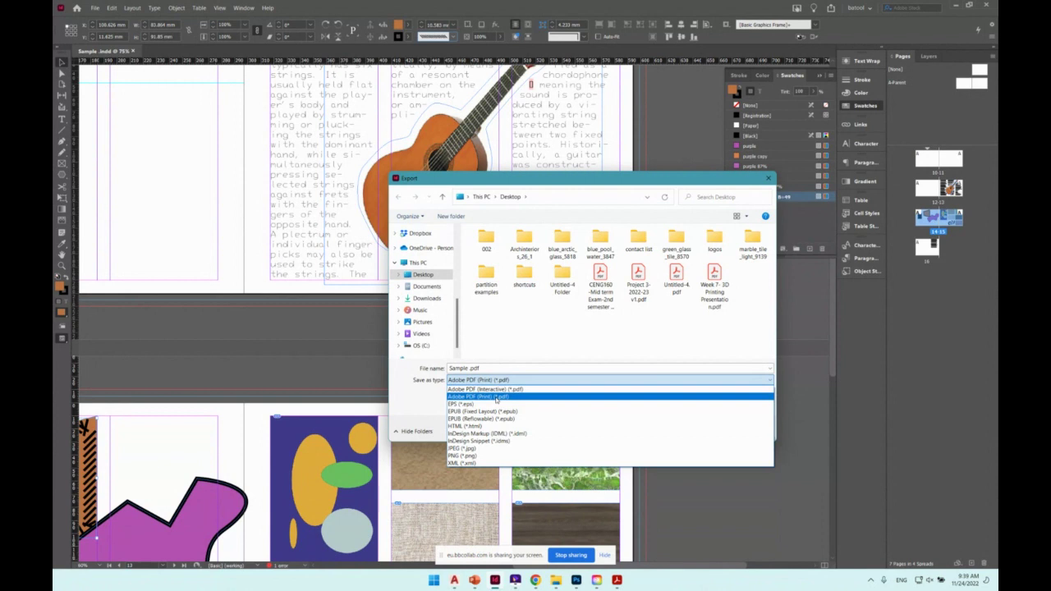
click(496, 397)
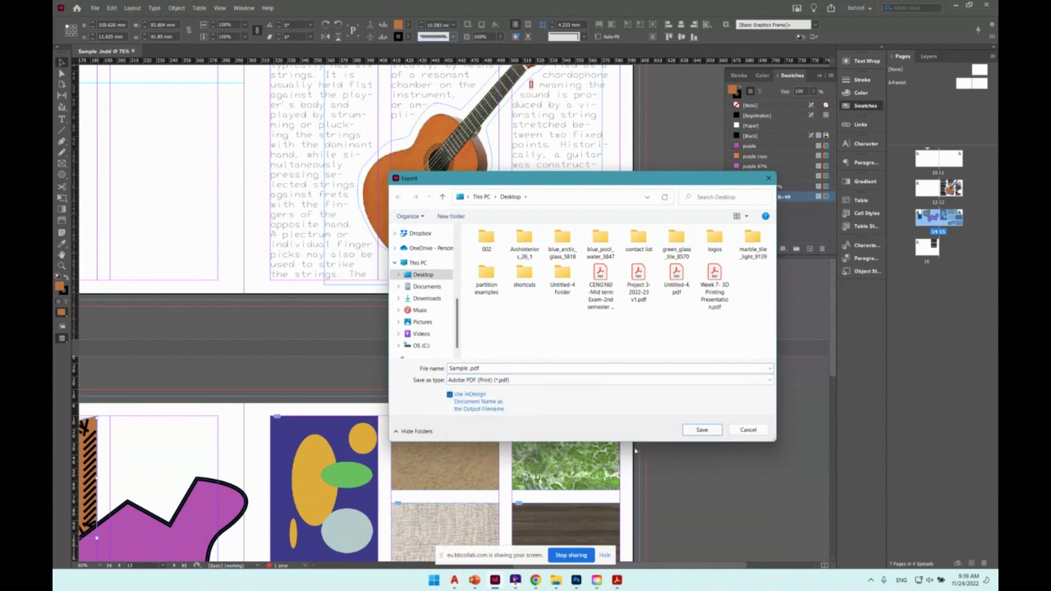
click(702, 431)
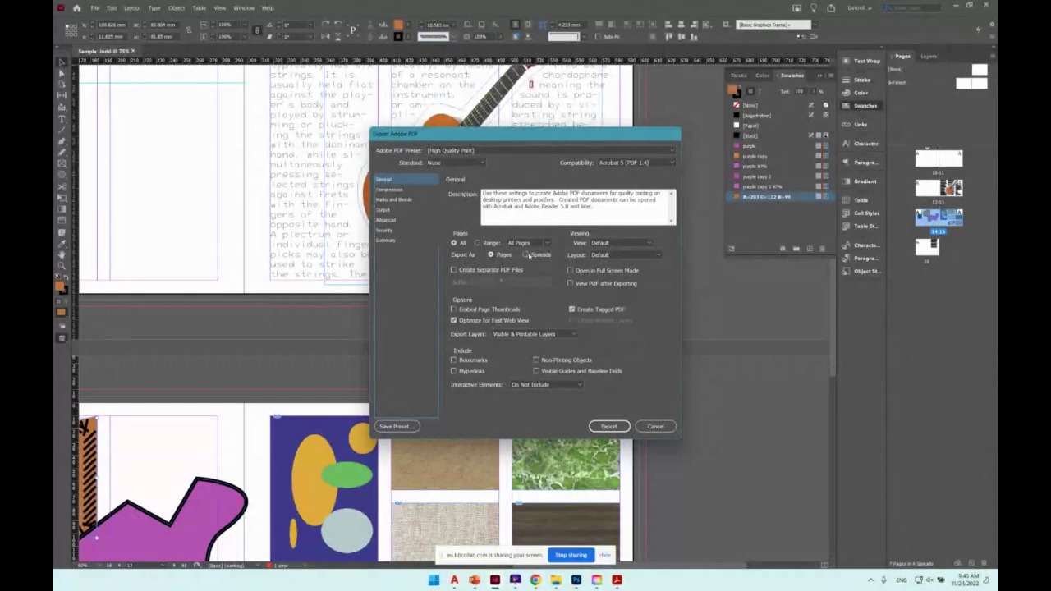
click(527, 255)
click(503, 256)
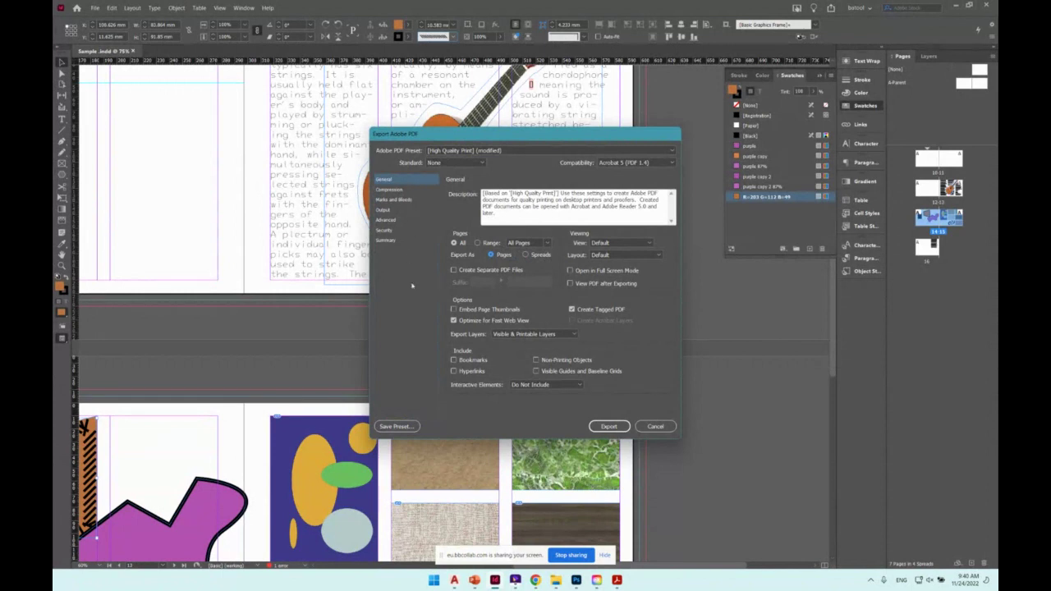
click(610, 427)
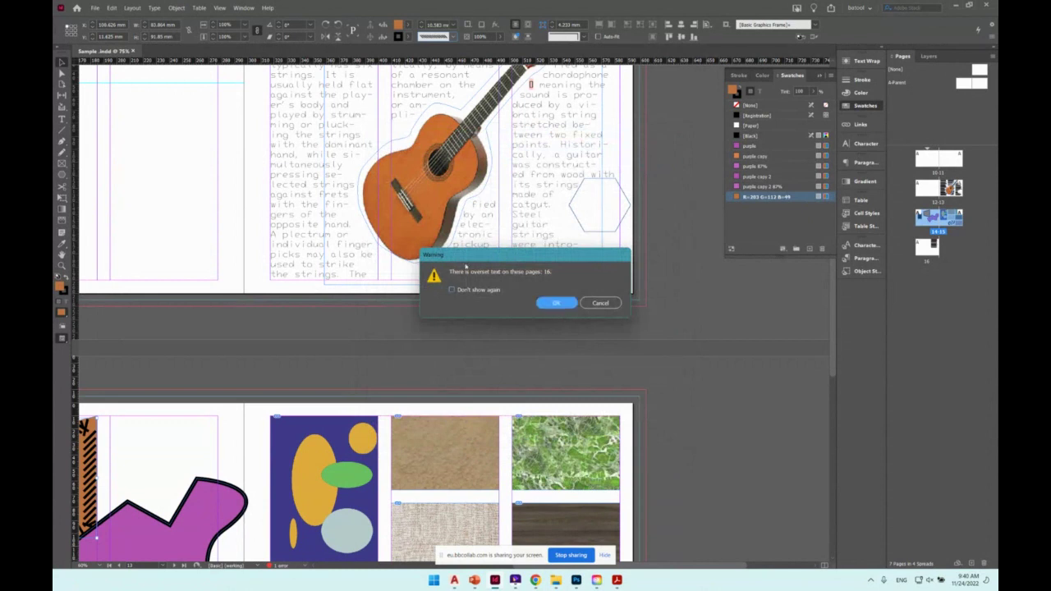
click(554, 304)
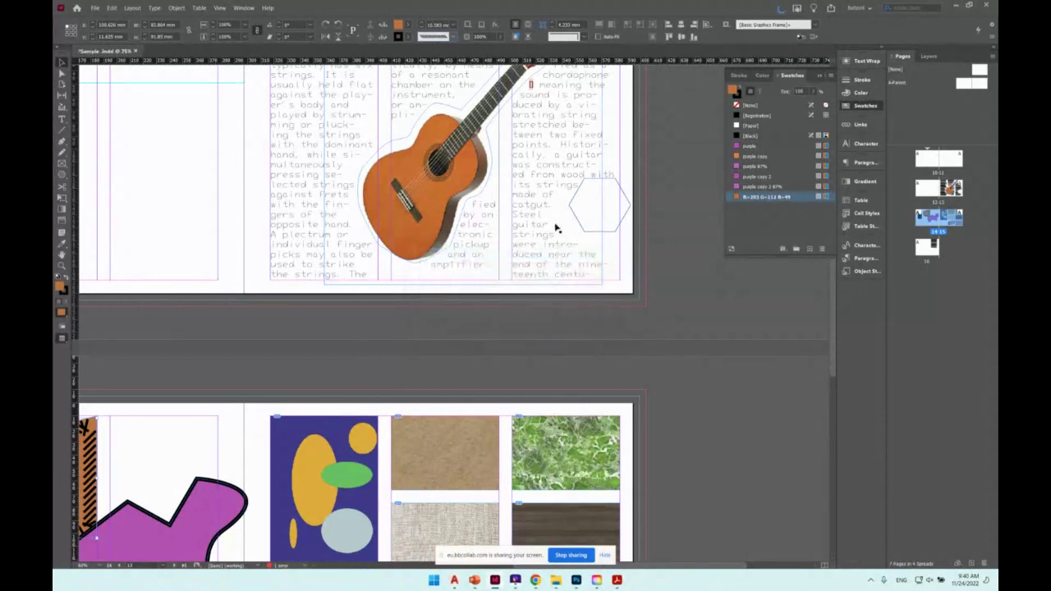
Open the exported Sample PDF from the Desktop folder in Acrobat, look through its pages, close it and return to InDesign.
click(556, 580)
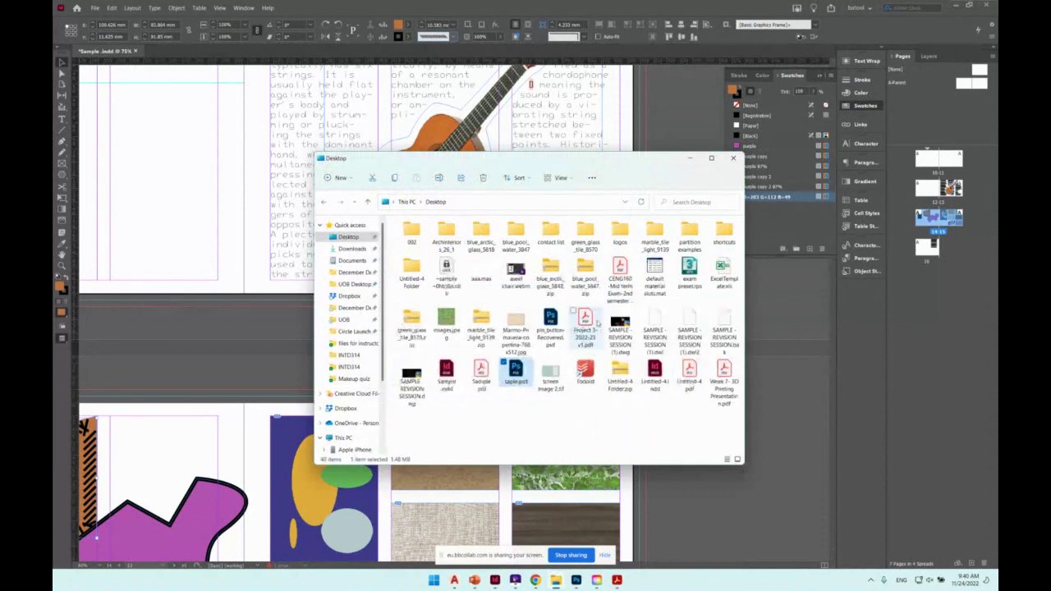
click(484, 373)
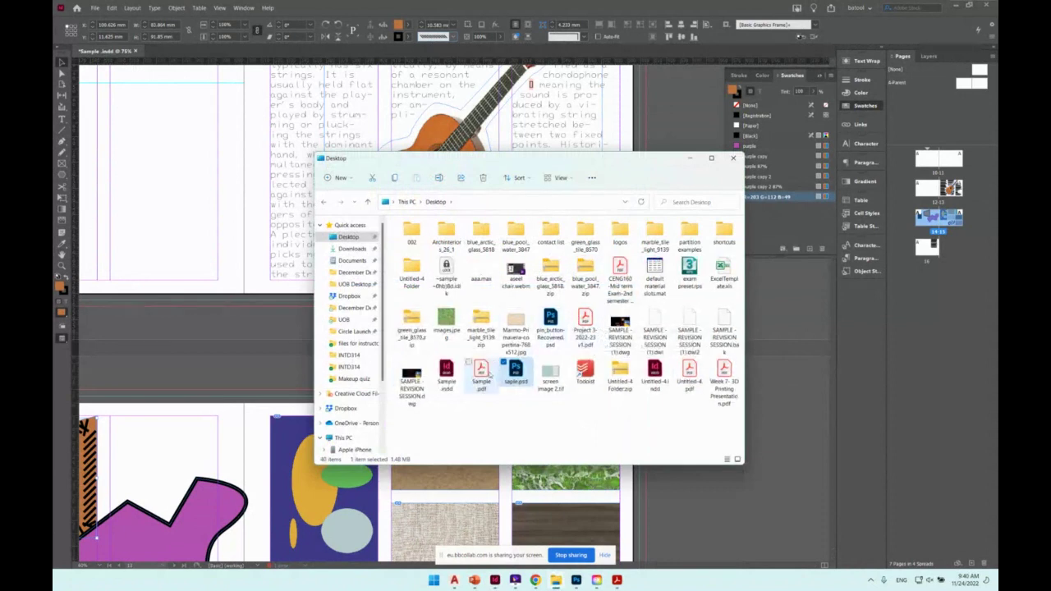
double_click(489, 375)
scroll(567, 173, down, 20)
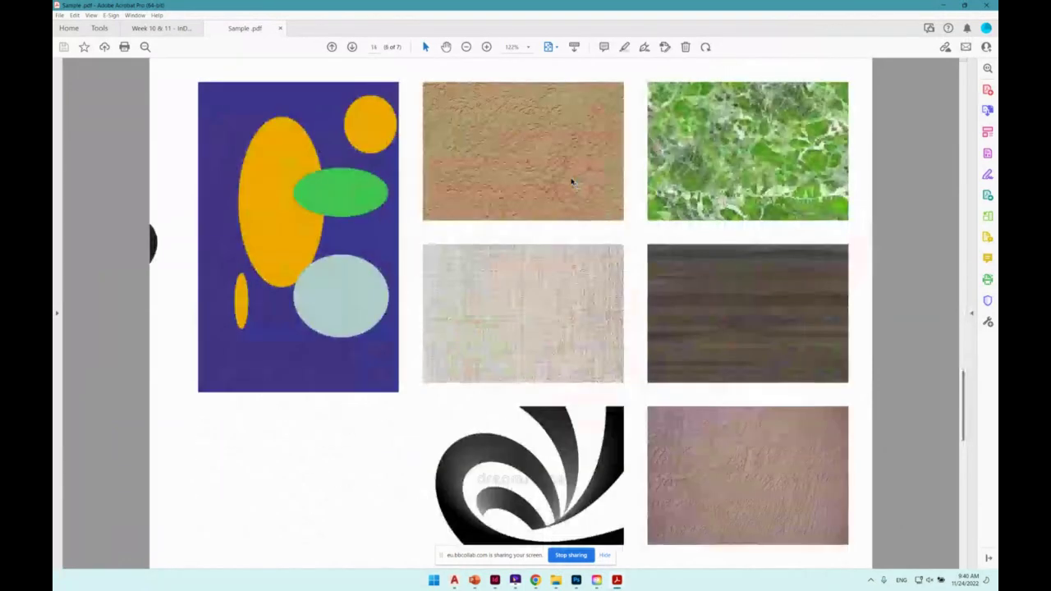
scroll(572, 182, down, 10)
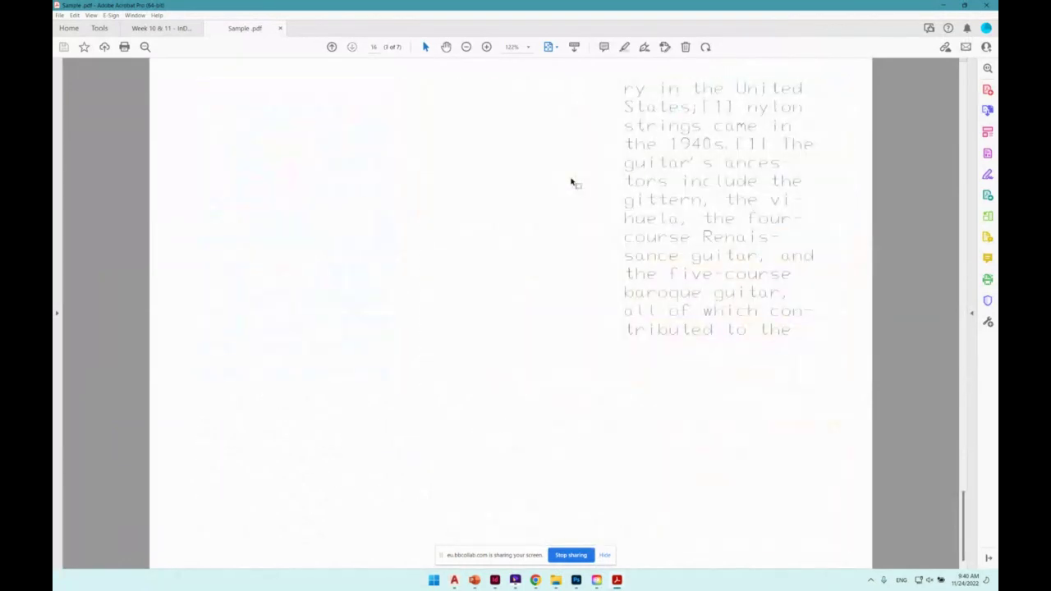
scroll(572, 182, up, 10)
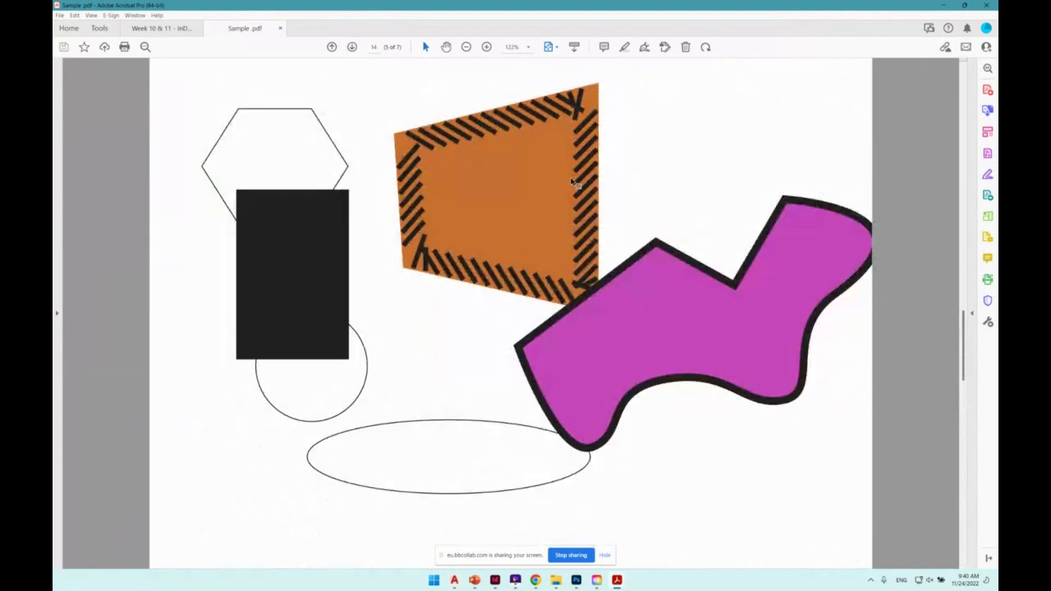
click(986, 5)
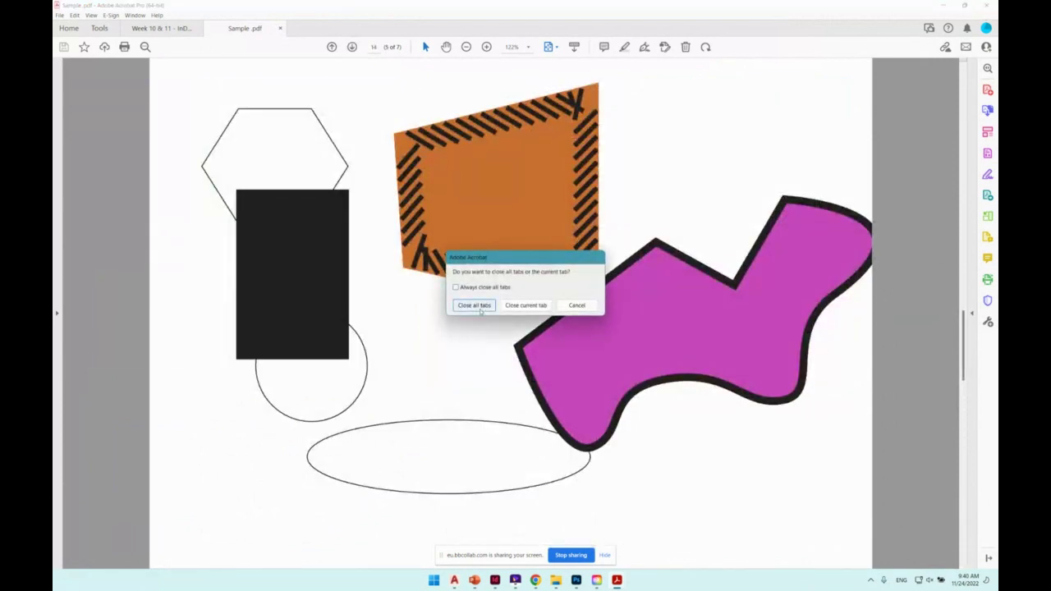
click(516, 308)
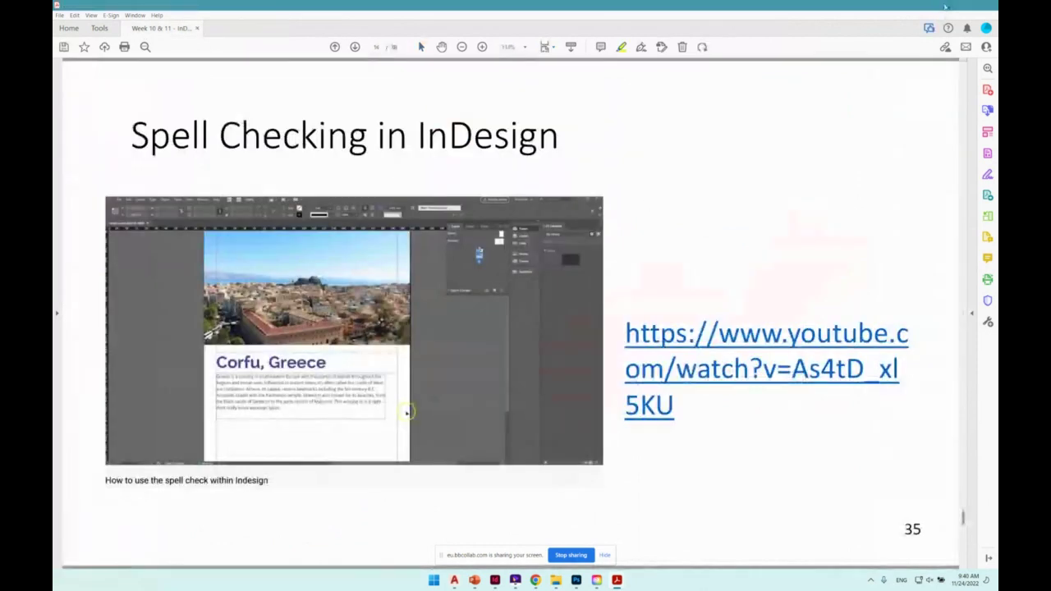
click(945, 7)
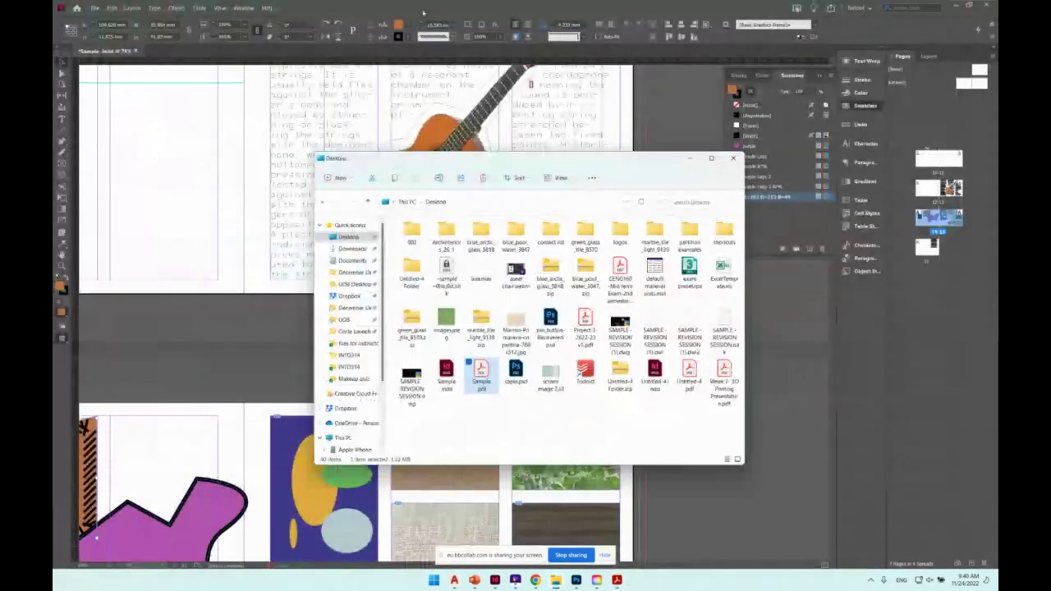
click(664, 140)
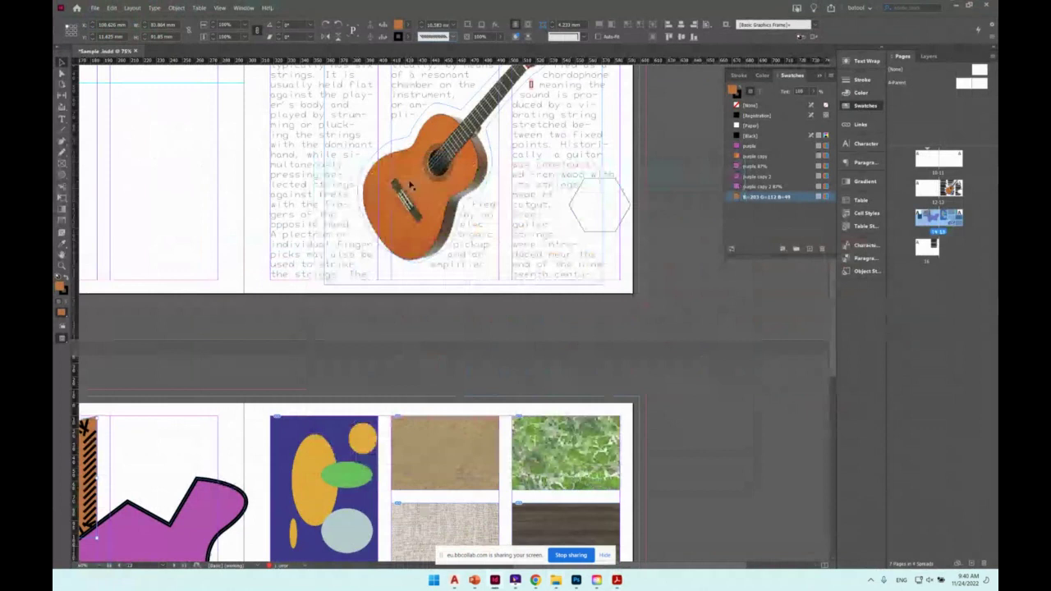
Save and package the publication into "Sample Folder" on the Desktop, including fonts, linked graphics, an IDML file and a High Quality Print PDF.
click(95, 8)
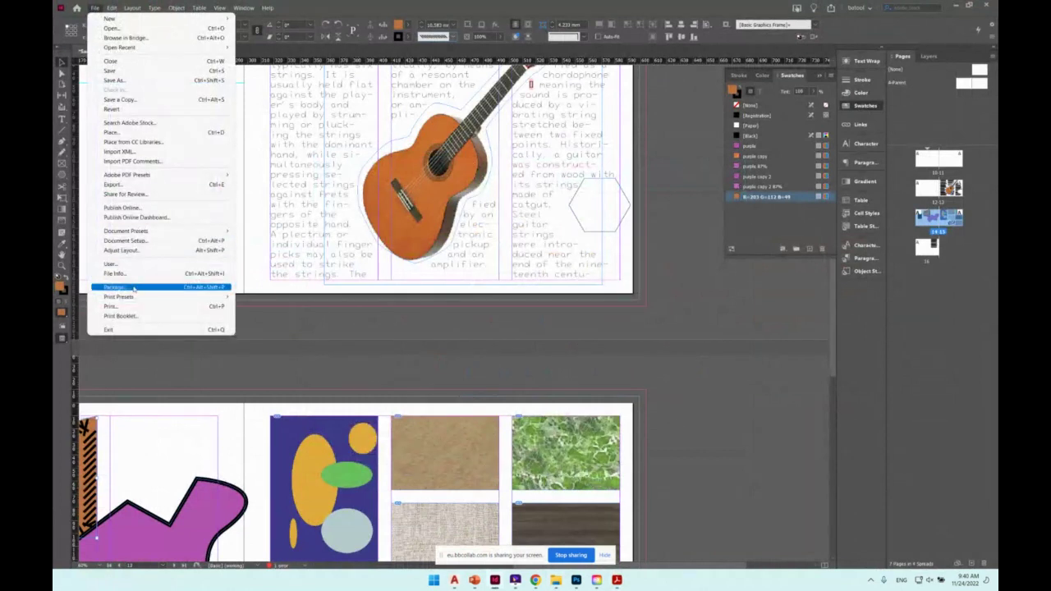
click(115, 287)
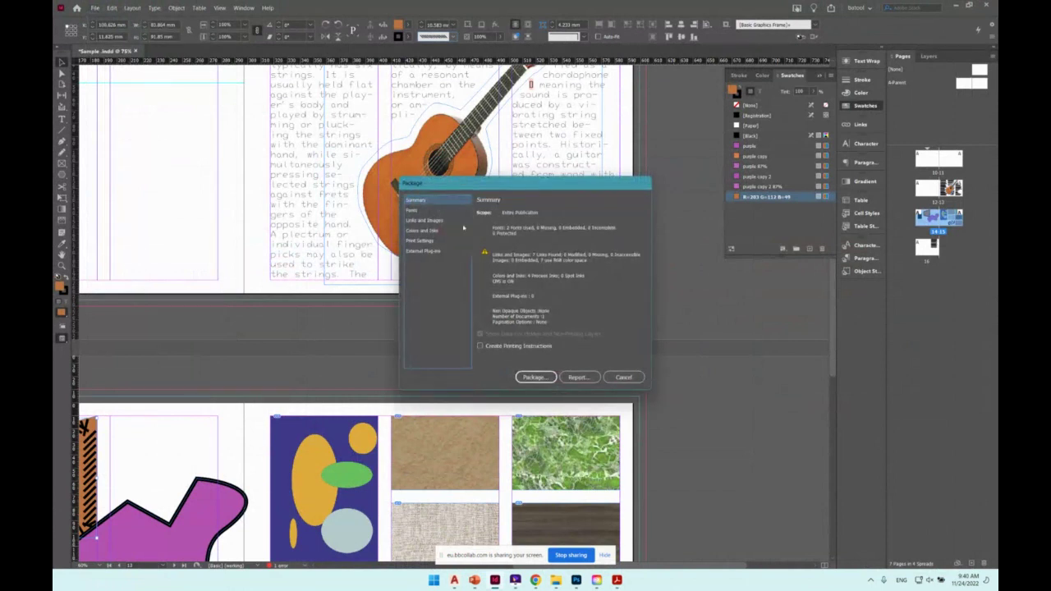
click(532, 378)
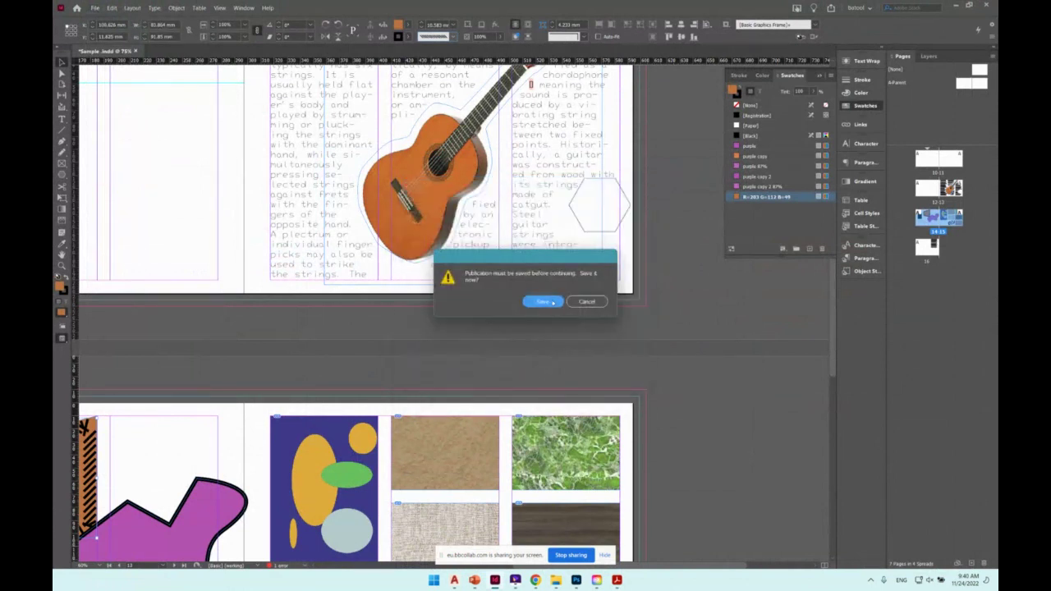
click(544, 302)
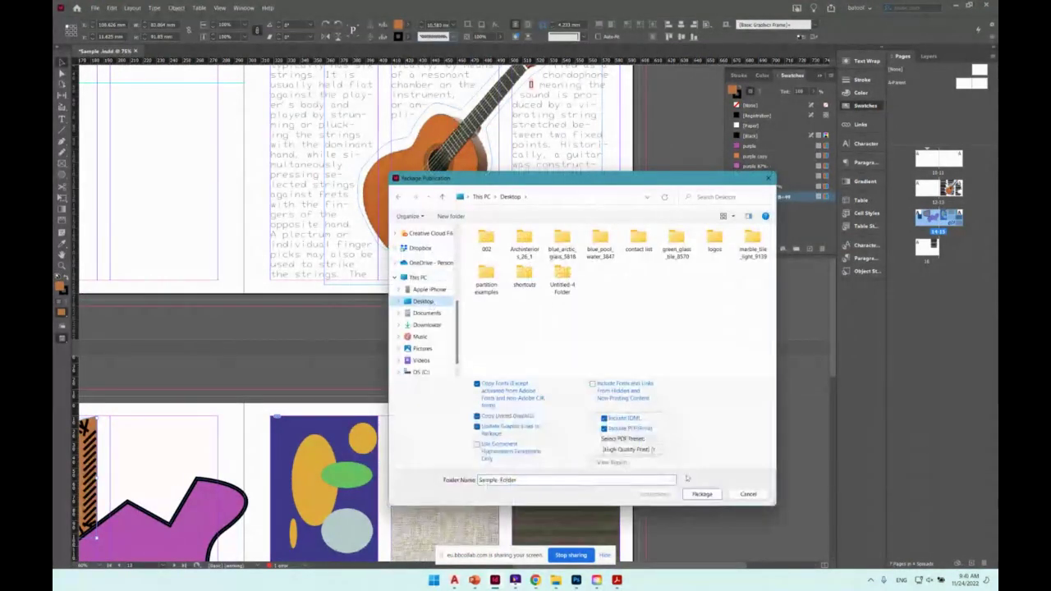
click(700, 494)
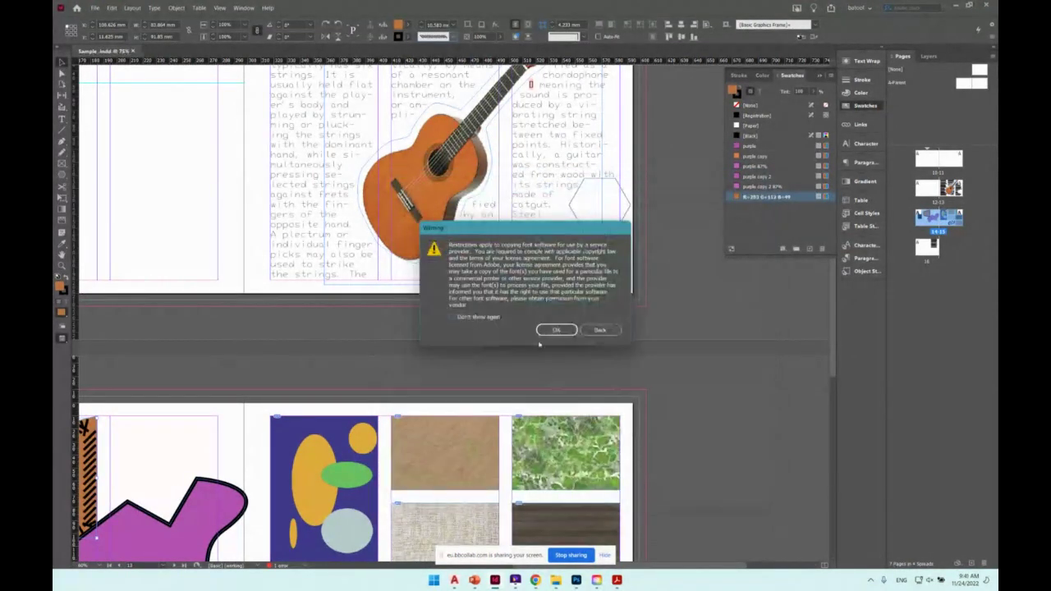
click(556, 329)
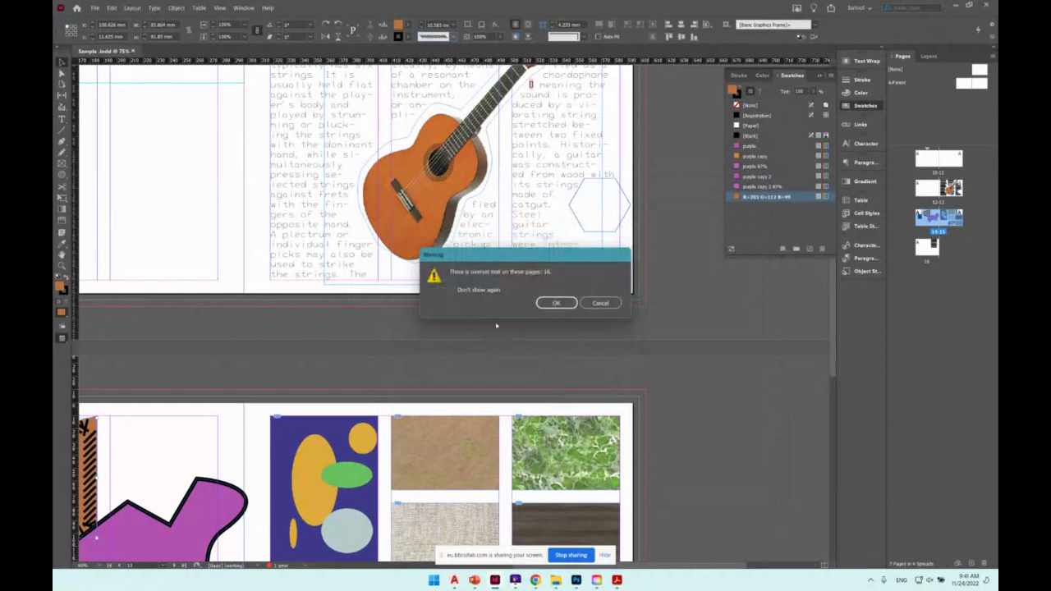
click(556, 303)
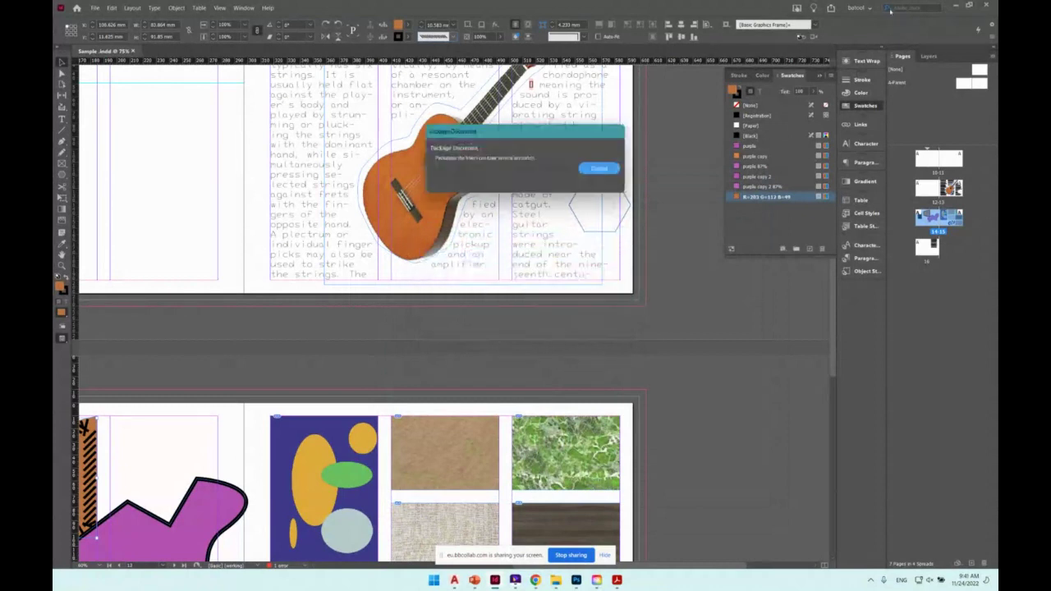
Switch to File Explorer and examine the packaged Sample Folder on the Desktop and its Document fonts subfolder.
click(954, 6)
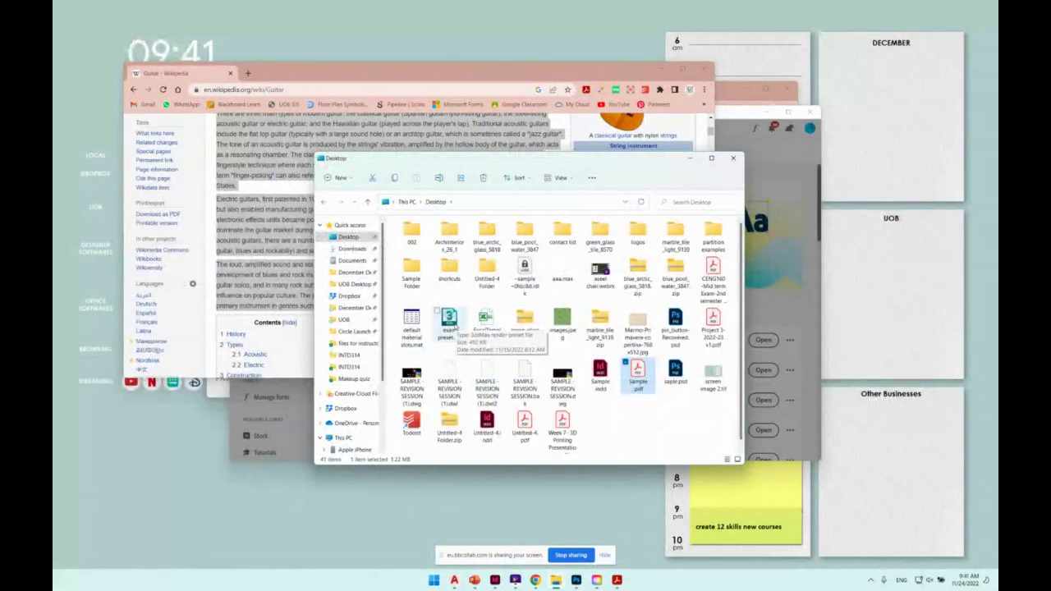
click(412, 277)
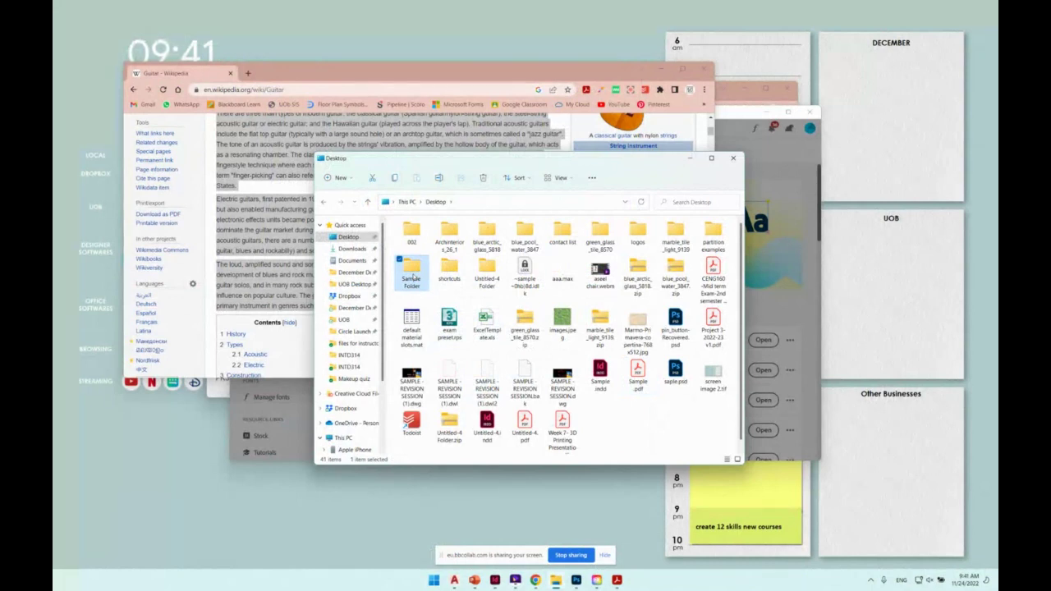
double_click(412, 277)
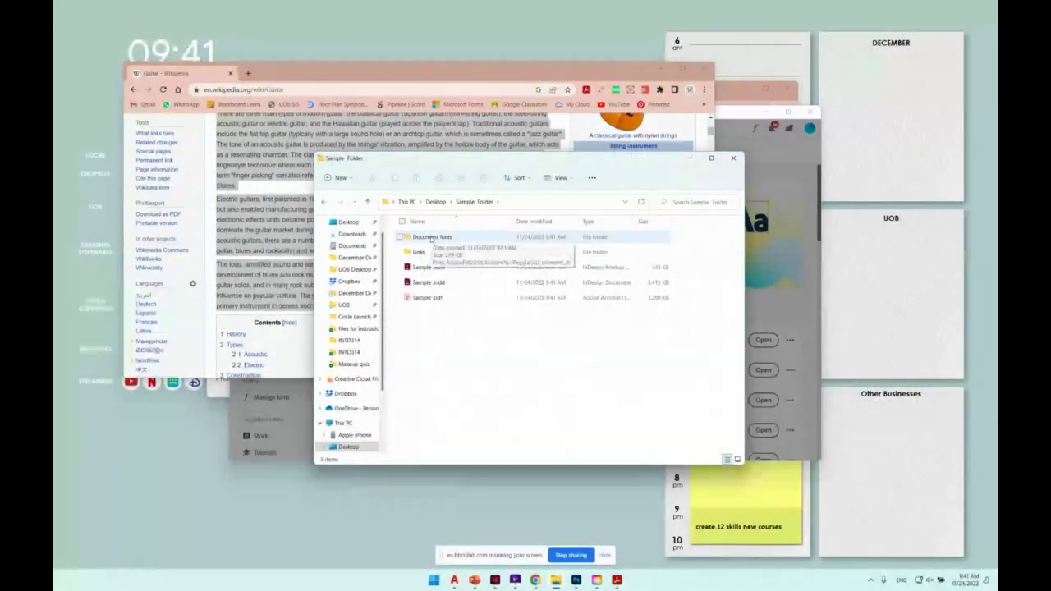
double_click(432, 238)
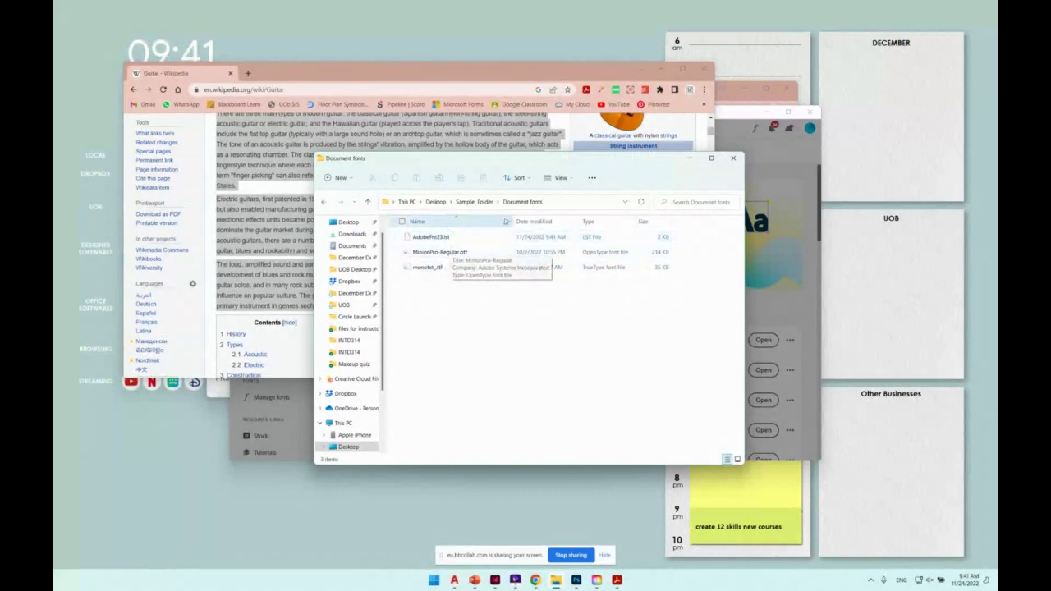
Examine the Links subfolder of Sample Folder, and check the packaged IDML, INDD and PDF files in Sample Folder.
click(475, 201)
double_click(431, 253)
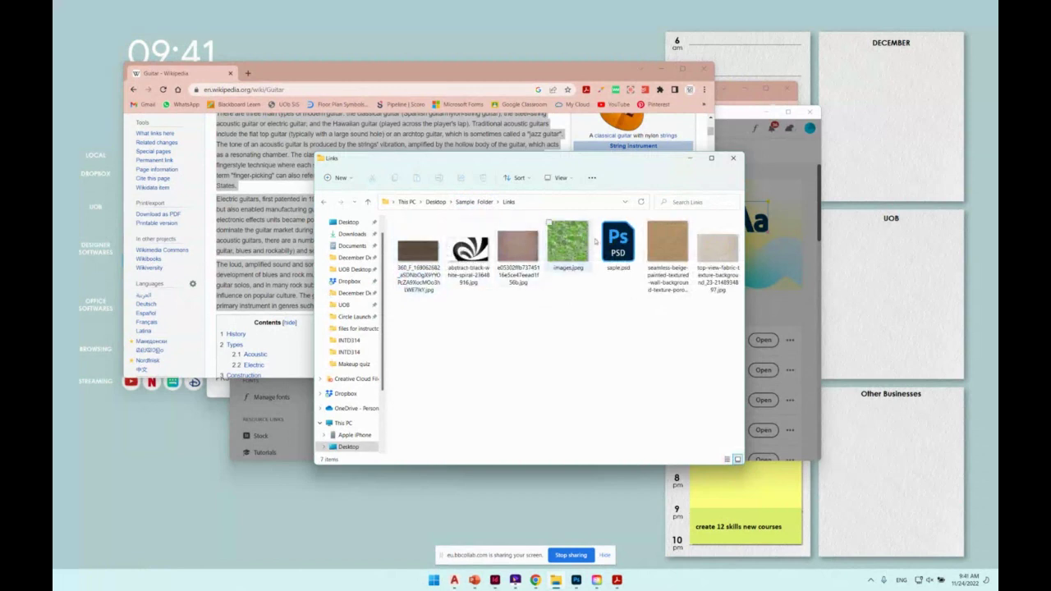
click(475, 201)
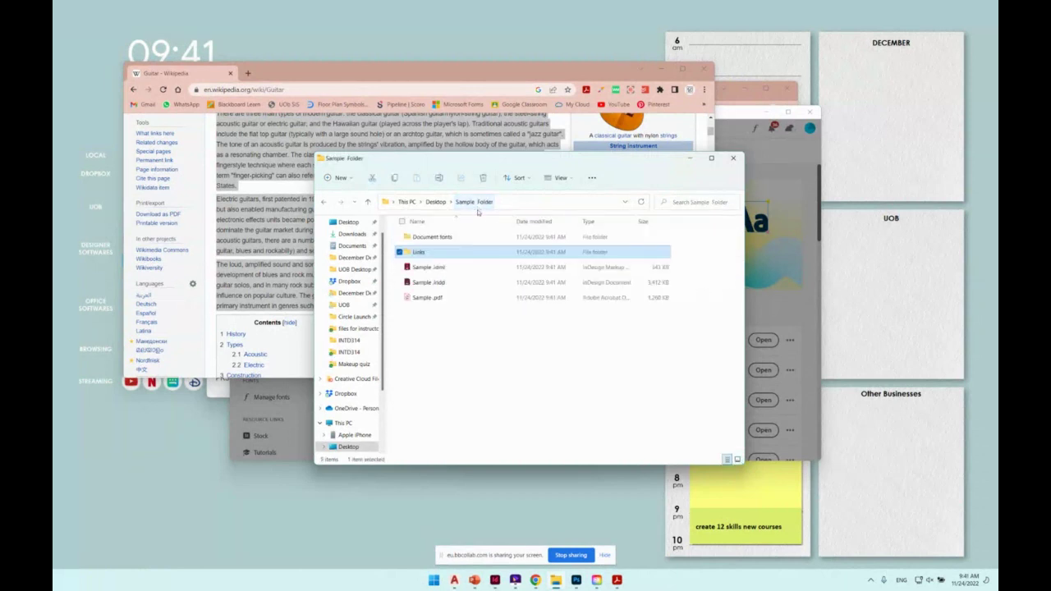
click(437, 283)
click(426, 270)
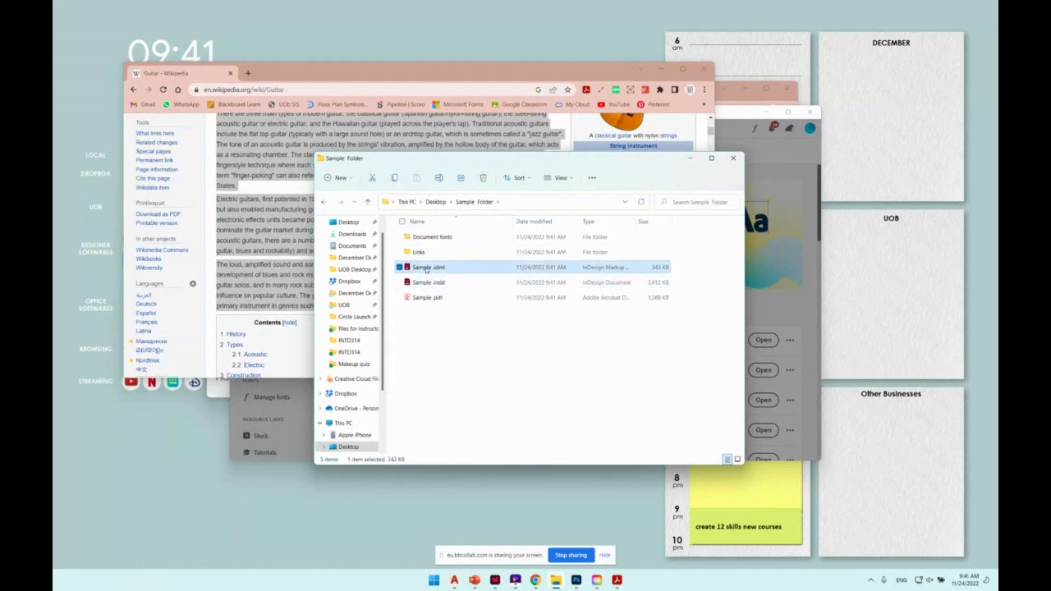
click(444, 301)
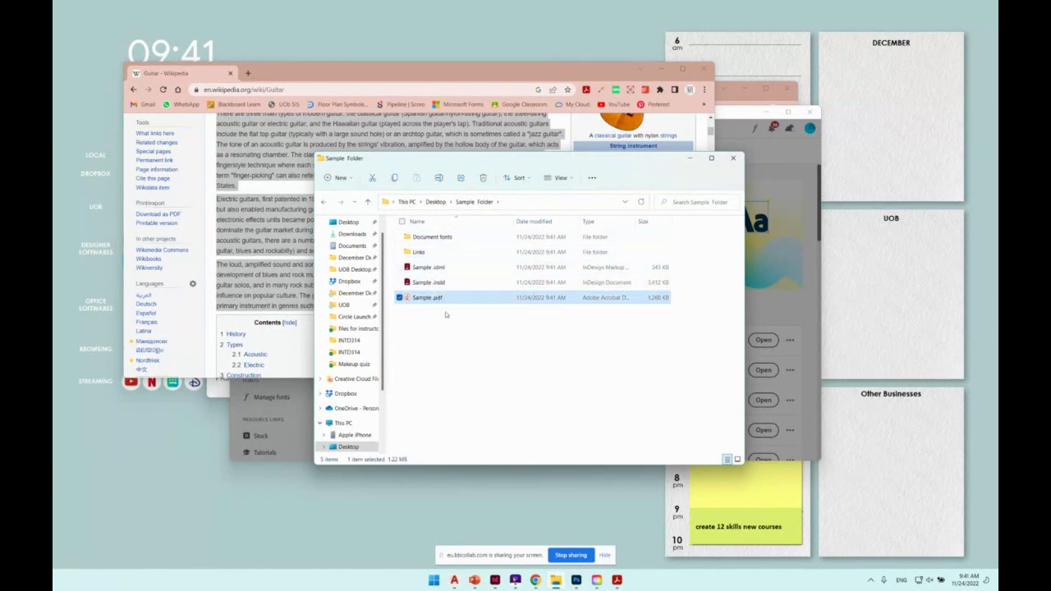
Compress Sample Folder on the Desktop into a ZIP file, keeping the default name.
click(435, 203)
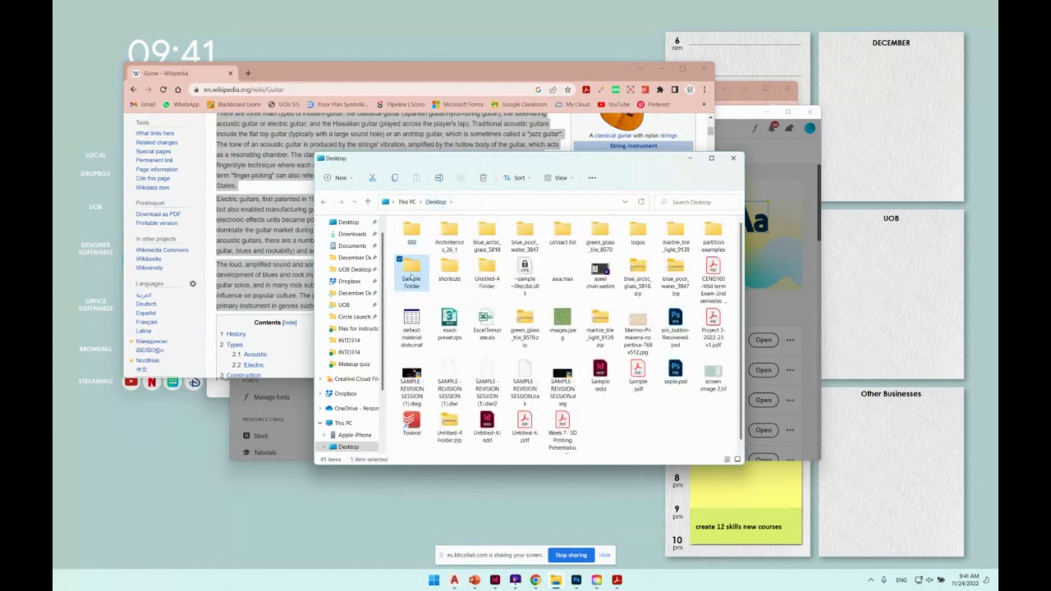
right_click(411, 279)
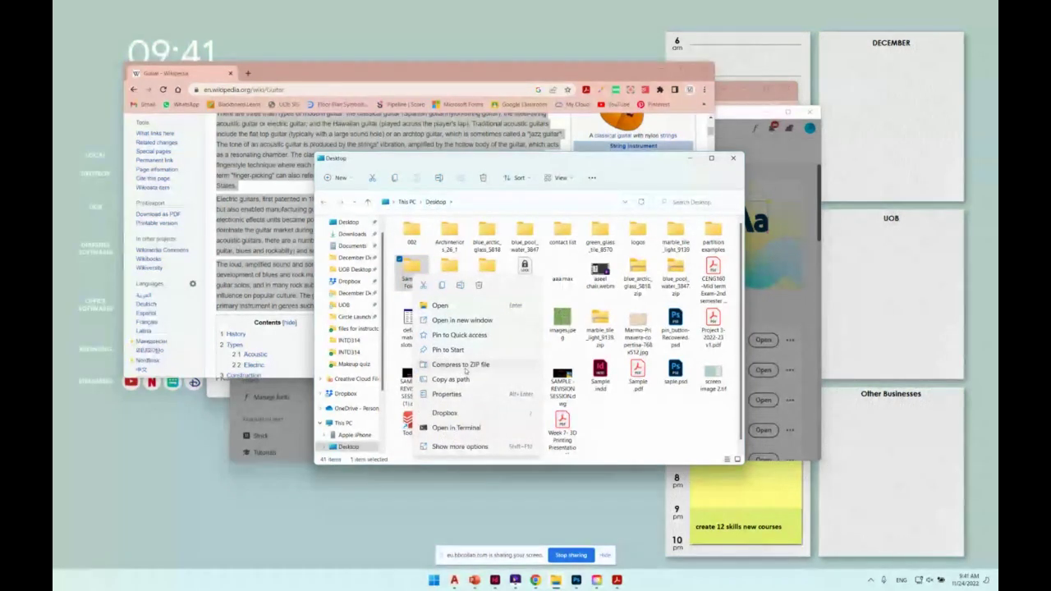
click(460, 365)
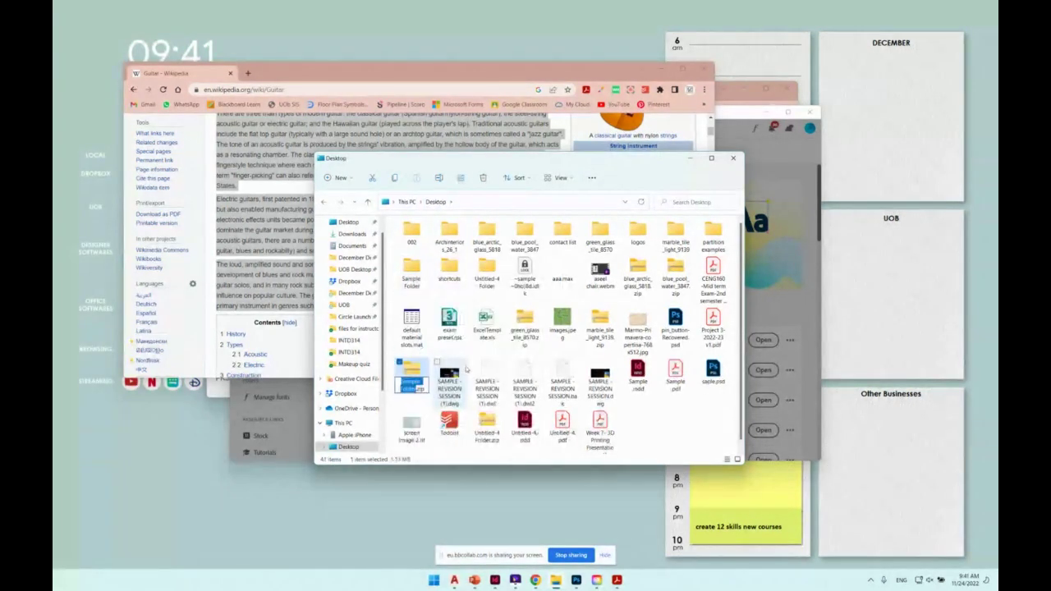
click(417, 372)
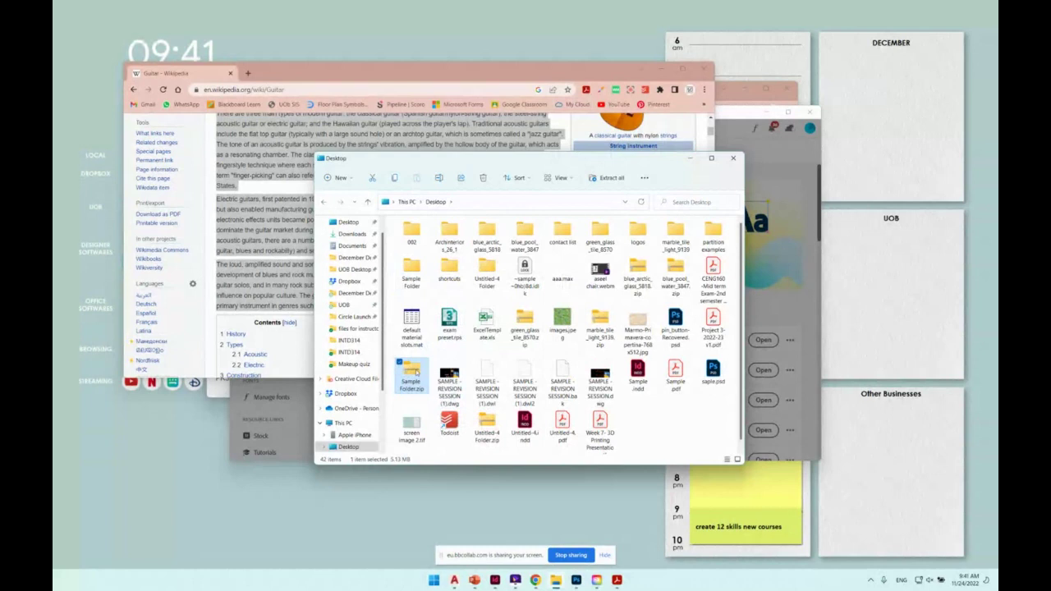